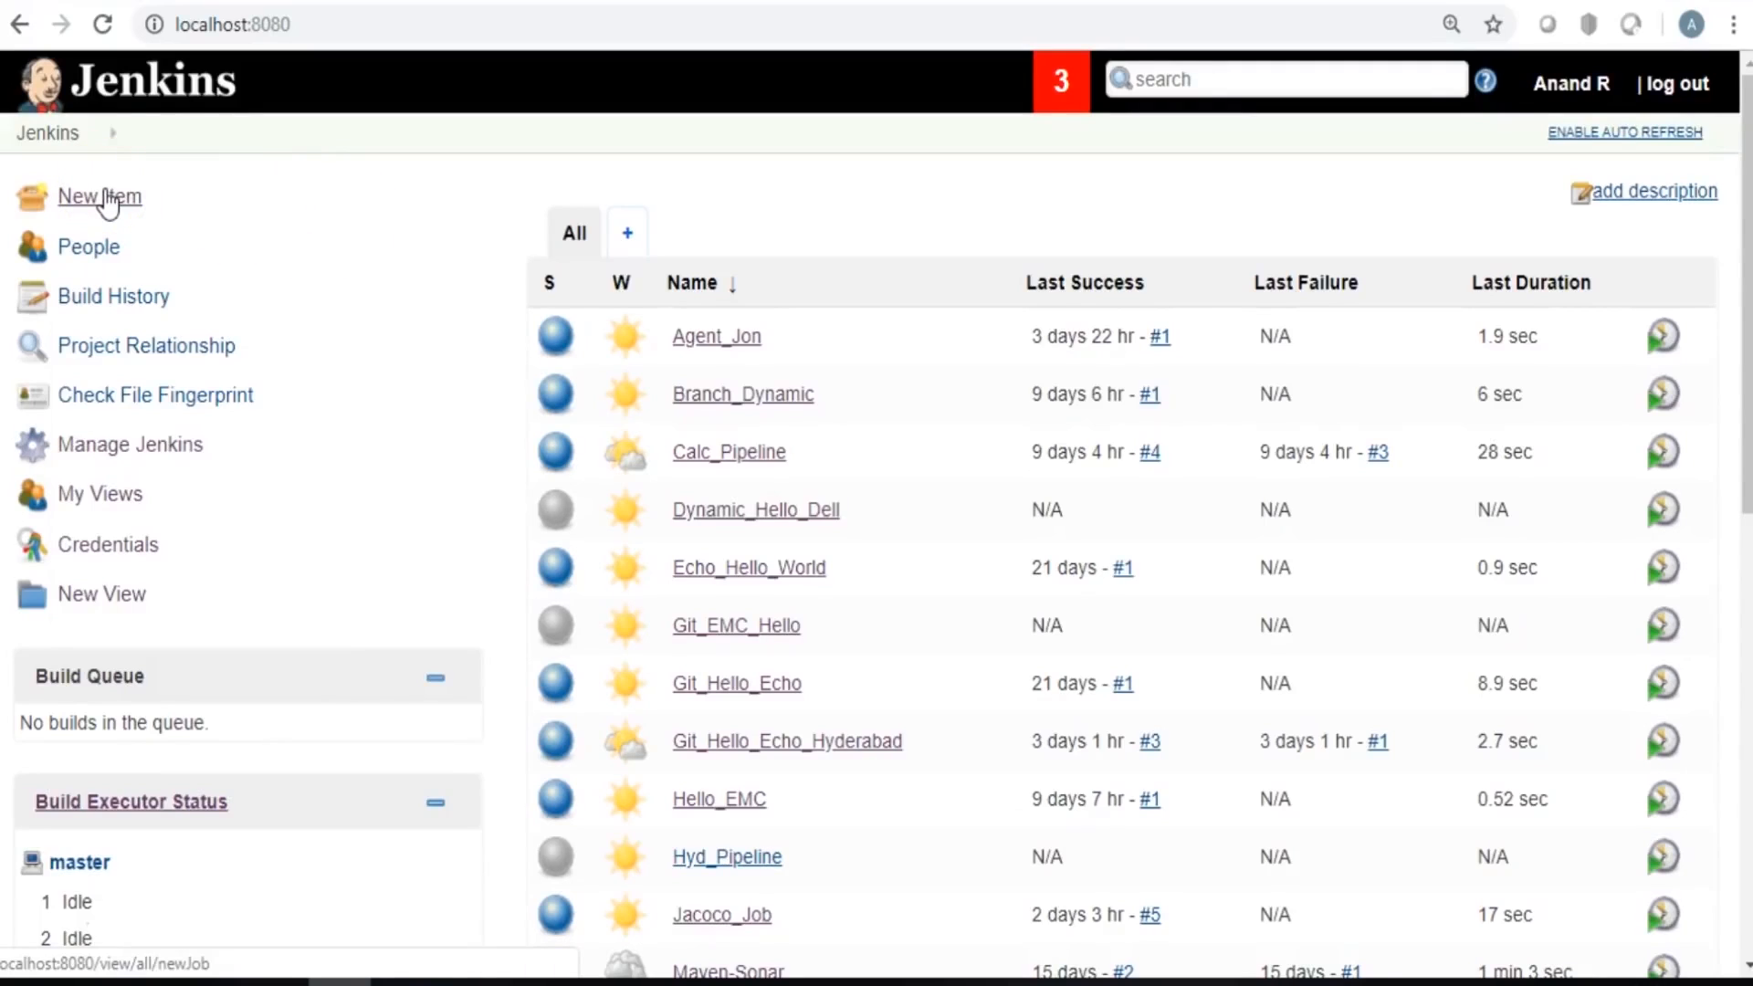
Create a new Freestyle project named First_Job.
click(106, 196)
text(First_Job)
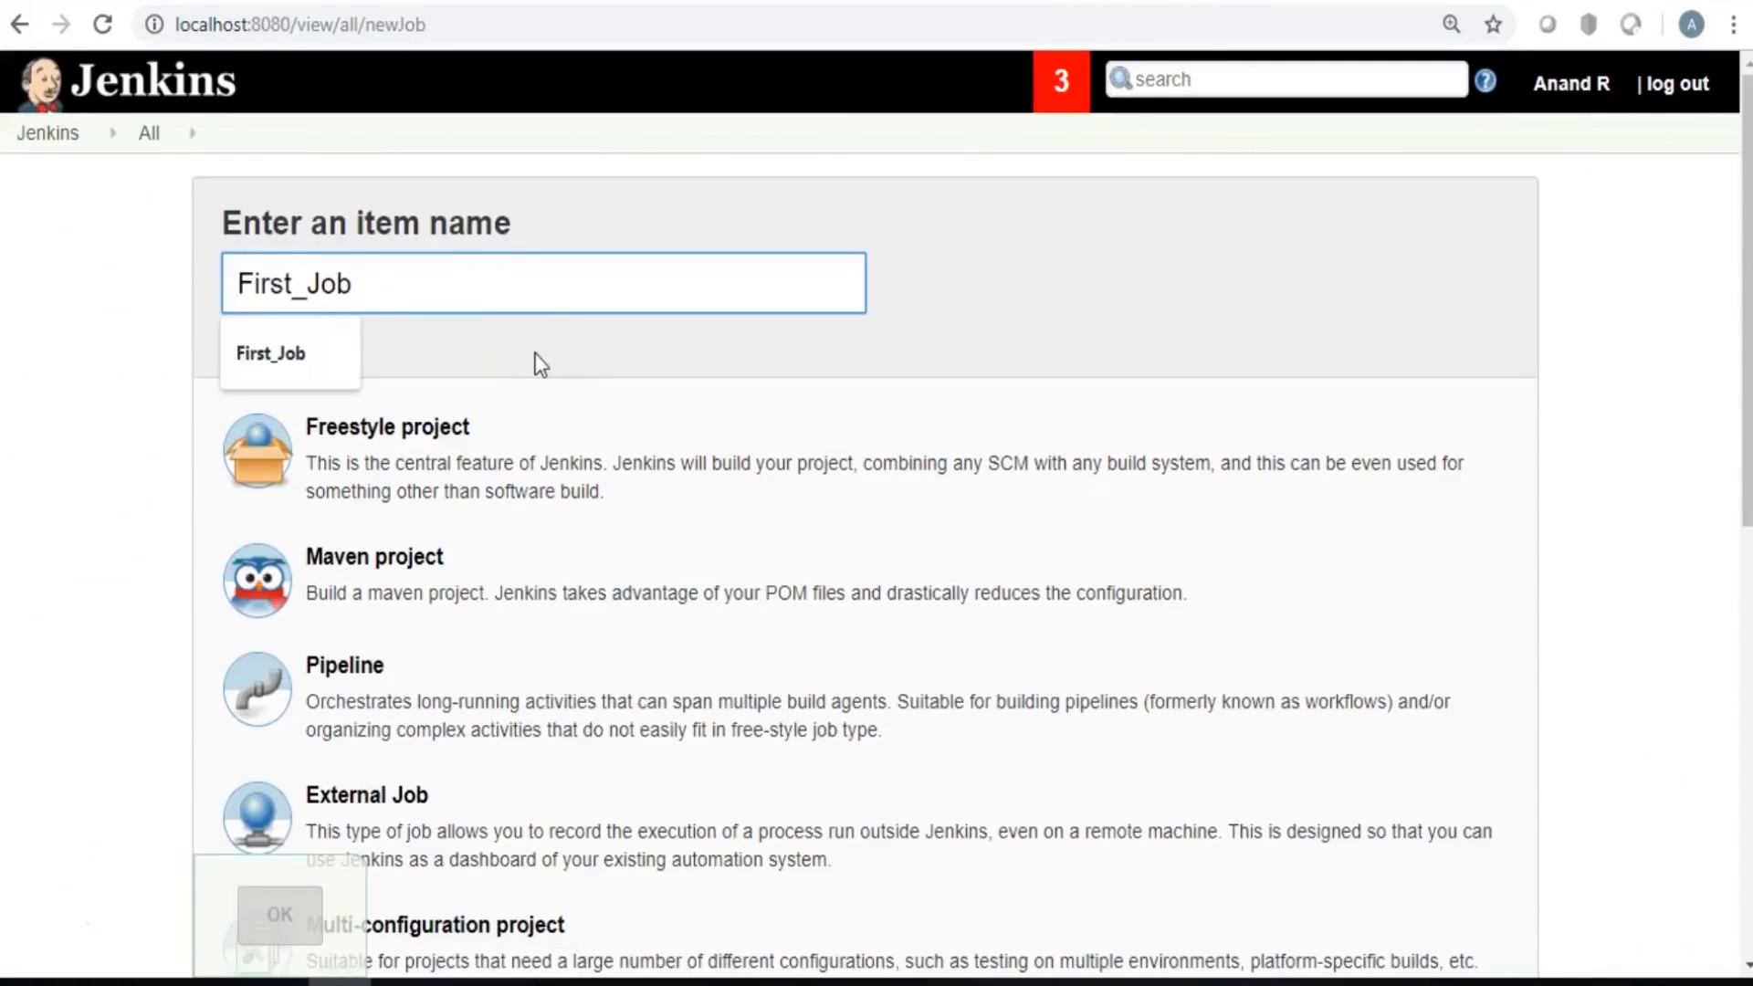
click(447, 421)
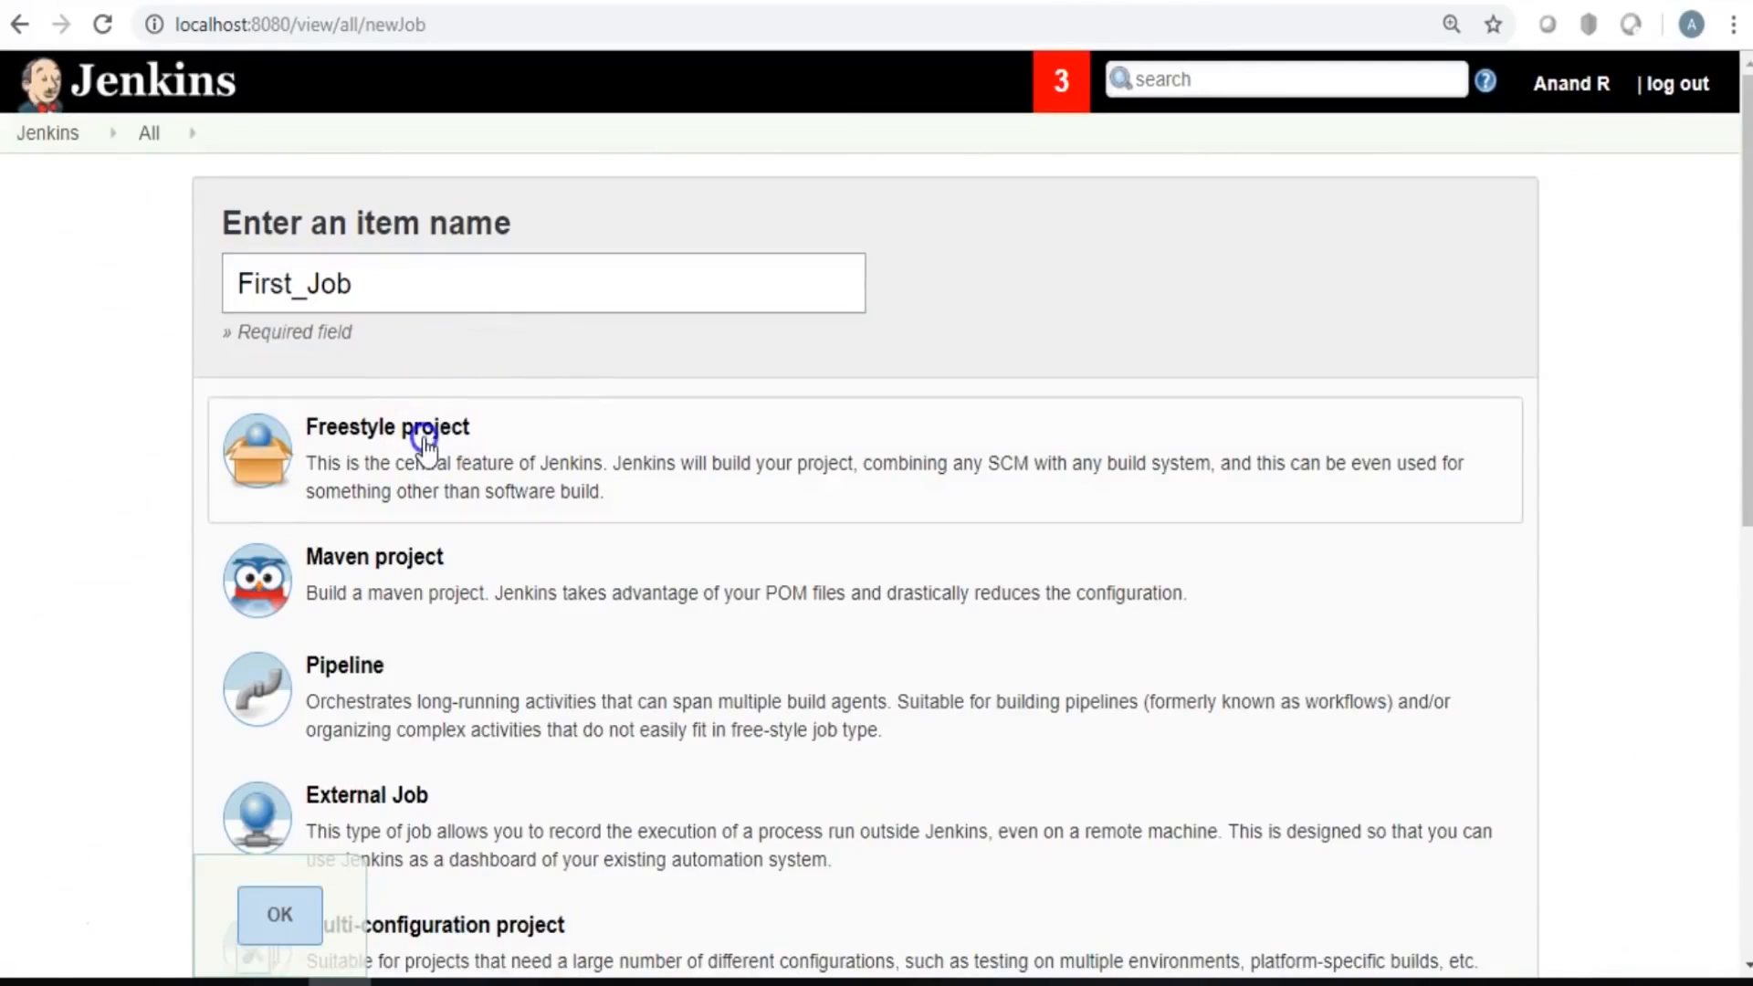
click(287, 920)
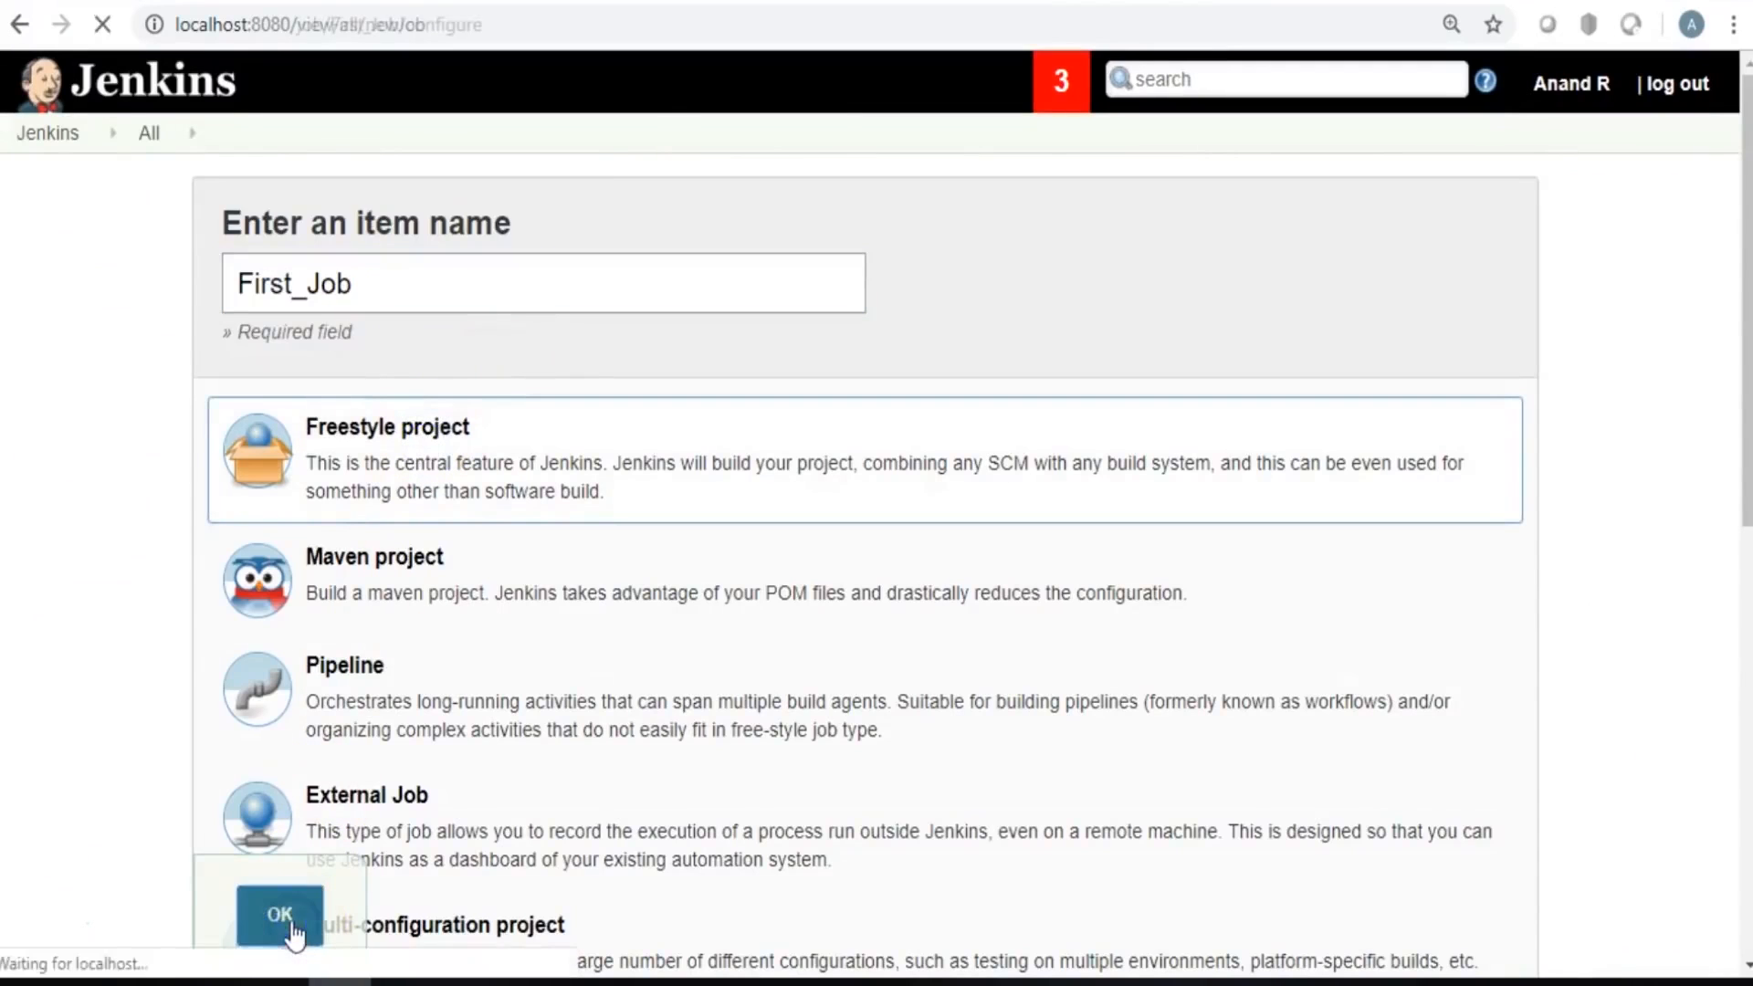
Add a Windows batch command build step to First_Job with echo "First Job : Triggered at : %date% : %time%" and save the job.
scroll(893, 413, down, 5)
scroll(894, 411, down, 13)
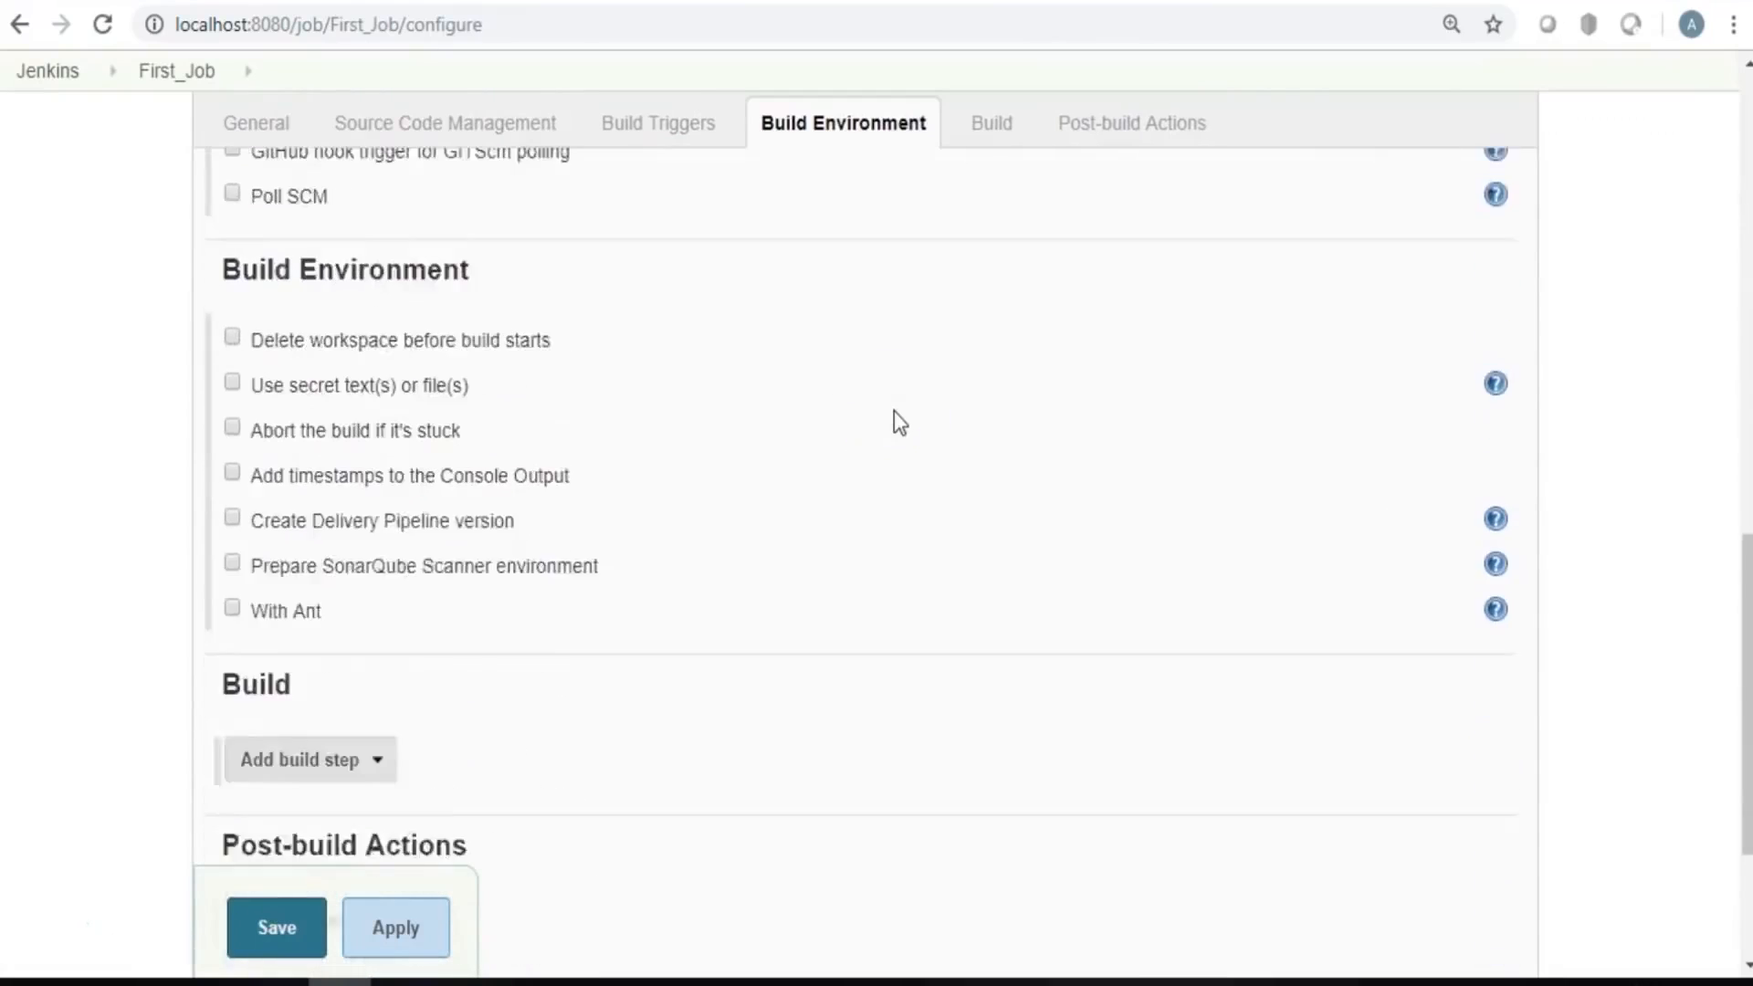
click(346, 481)
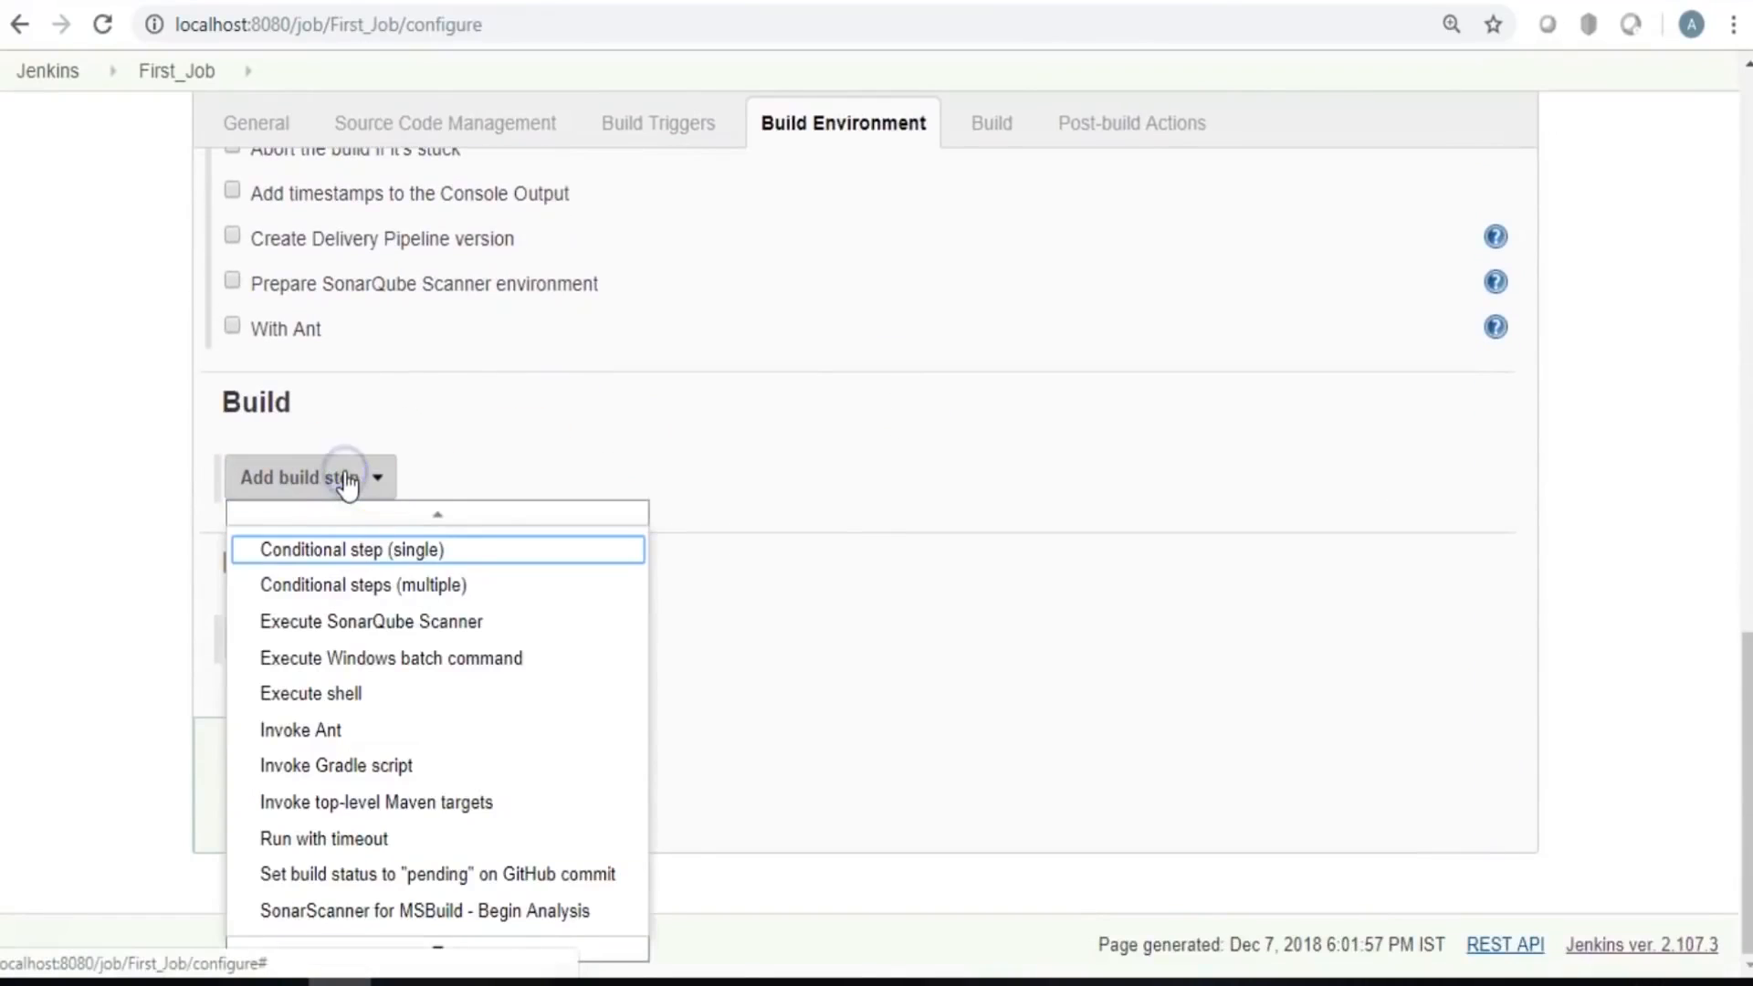
click(374, 626)
click(469, 555)
text(echo "First Job : Triggered at : %da)
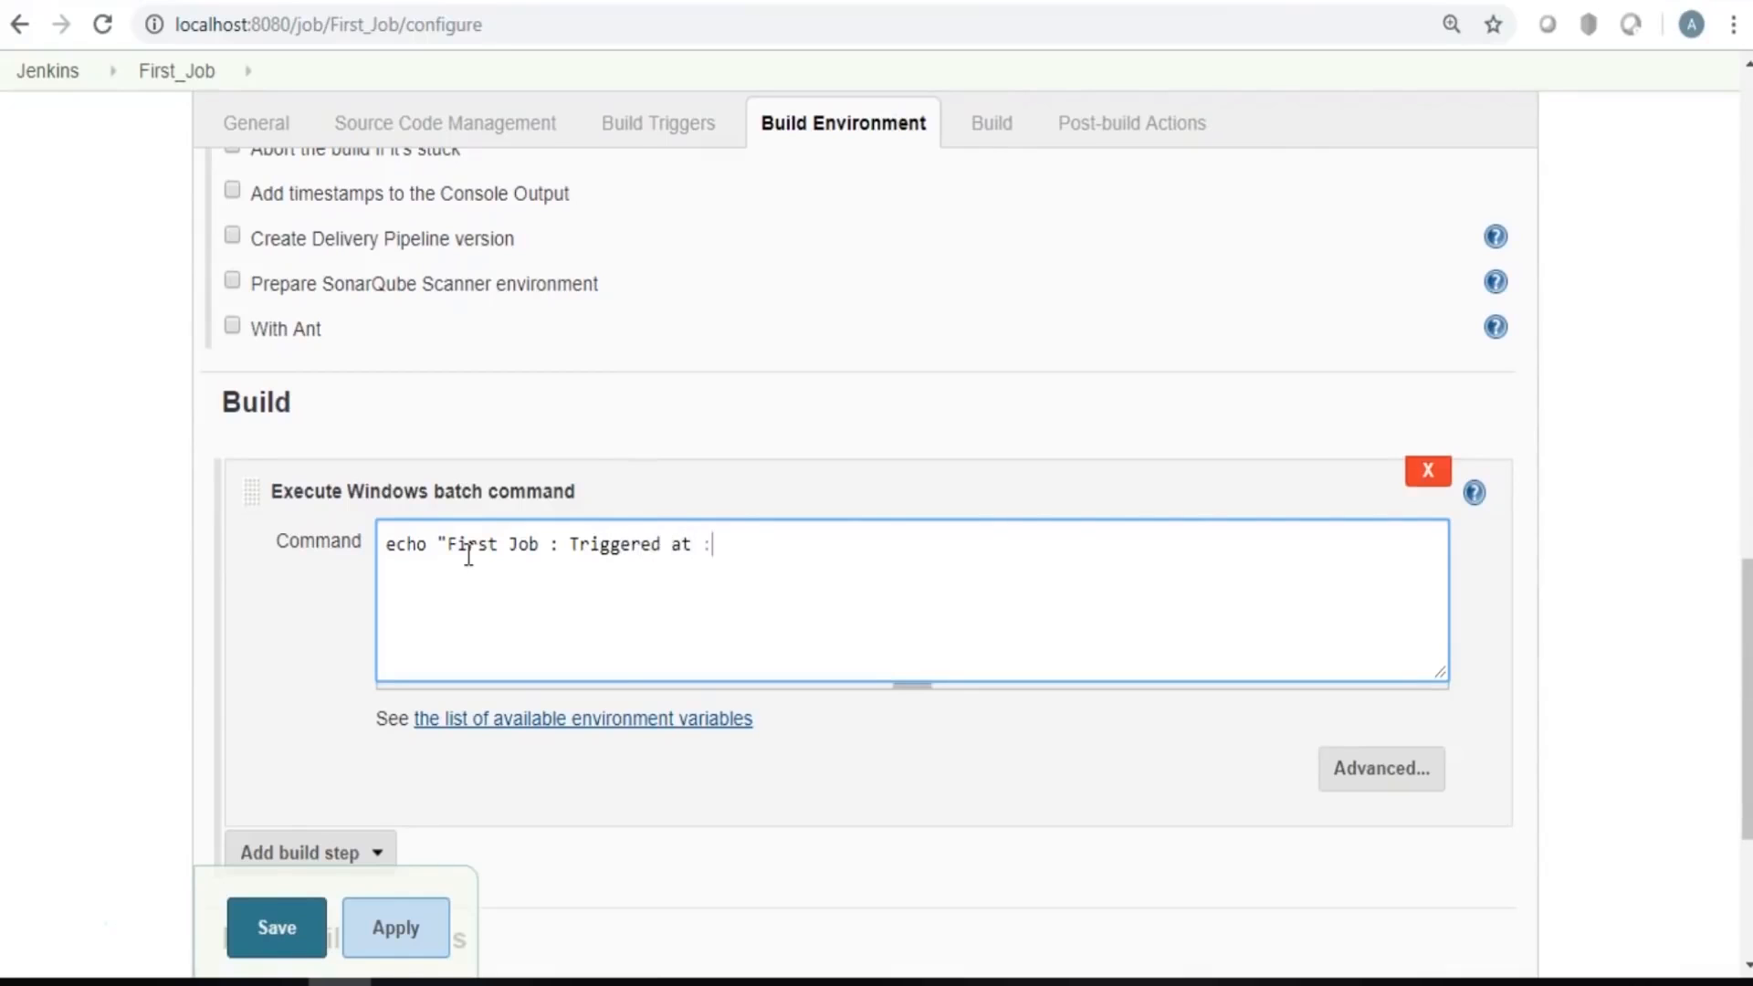
text(te% : %time%")
click(285, 928)
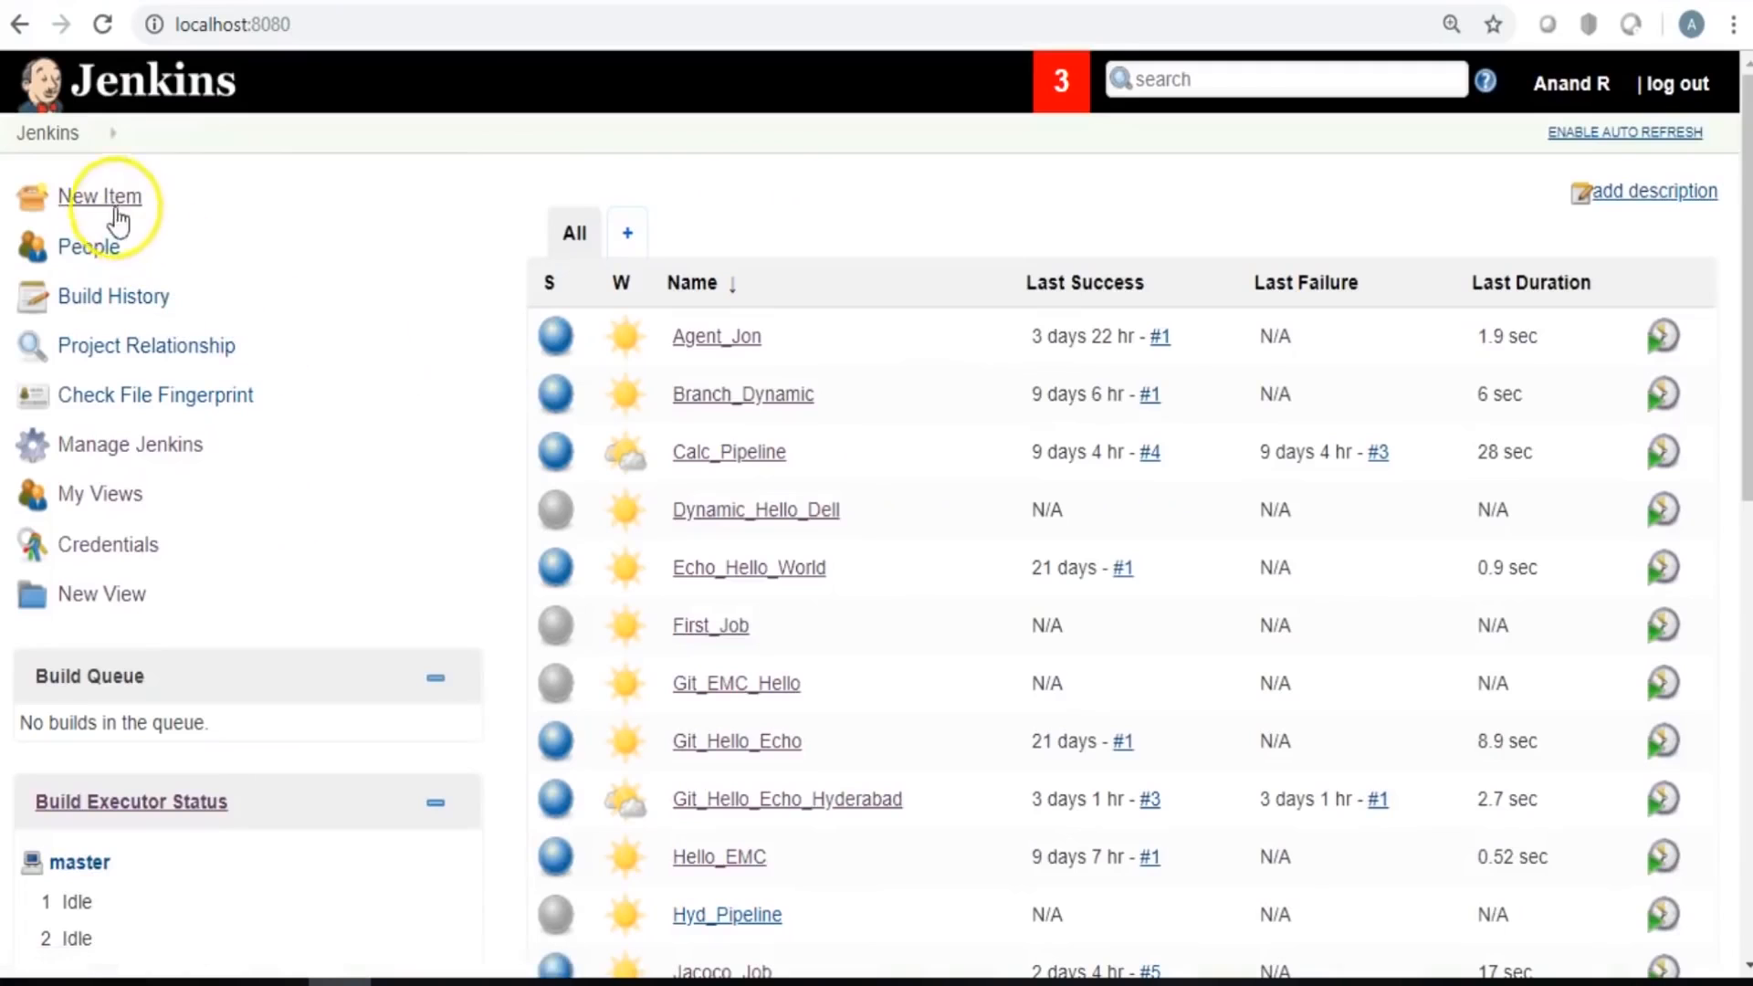
Create a new Freestyle project named Second_Job from the dashboard.
click(117, 205)
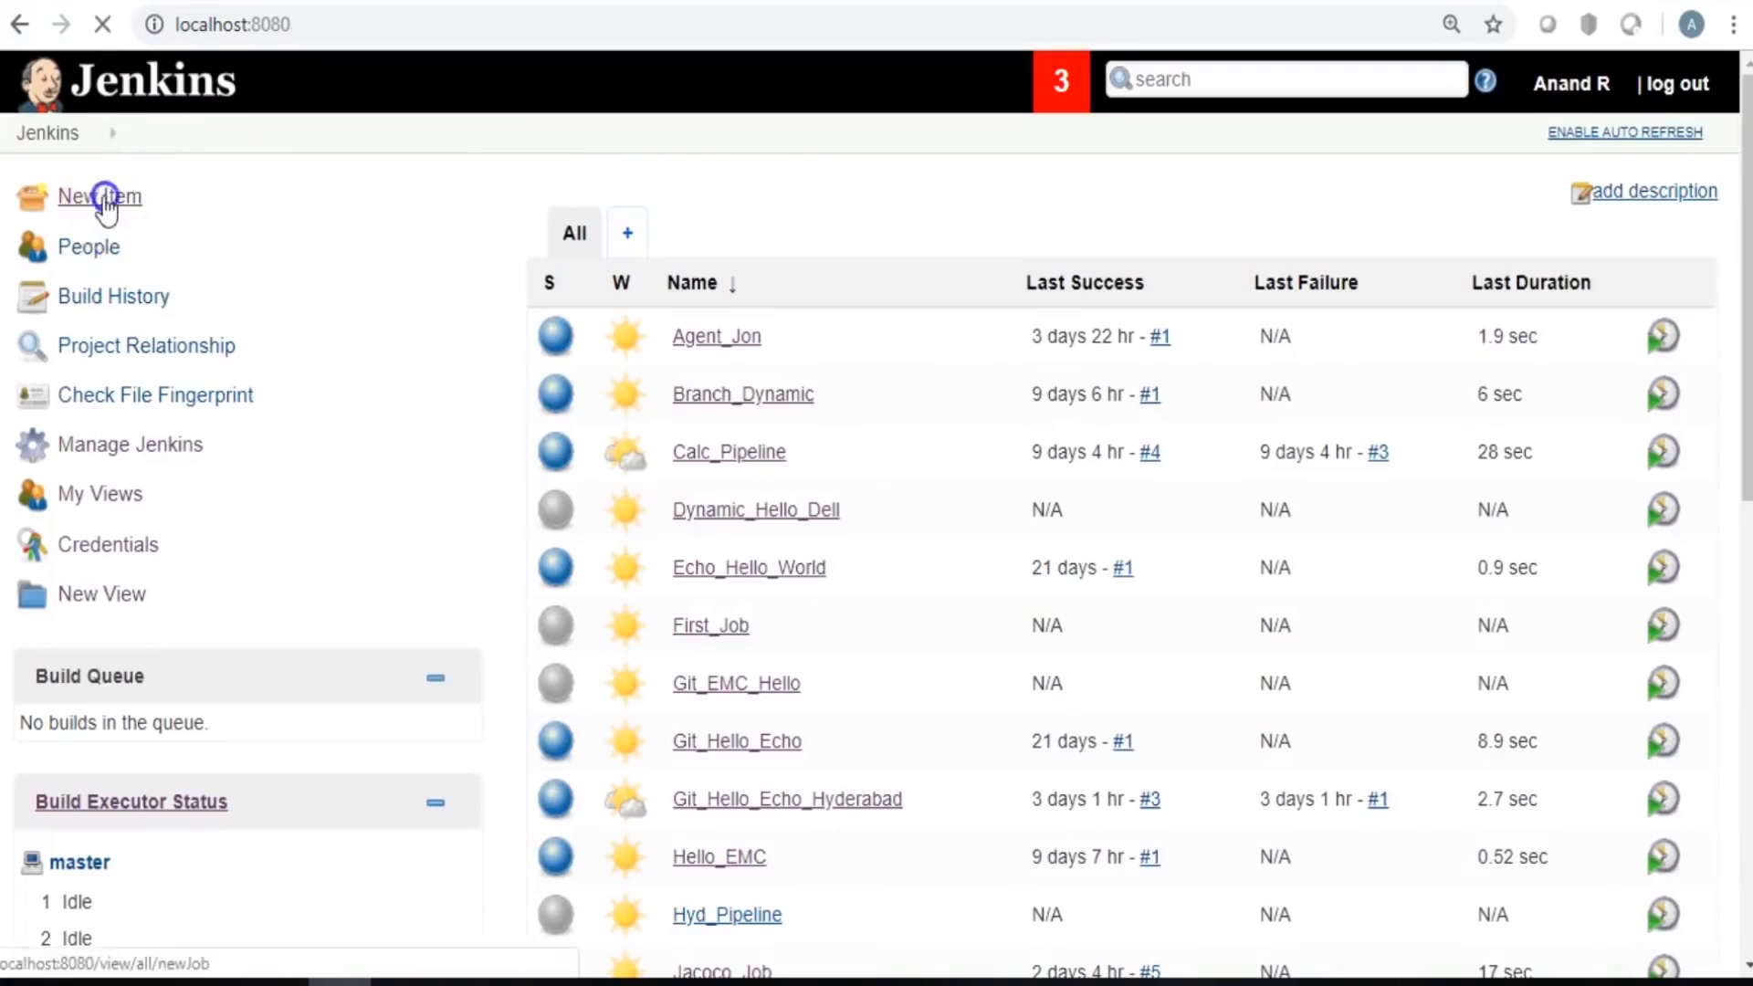
text(Second_Job)
click(523, 447)
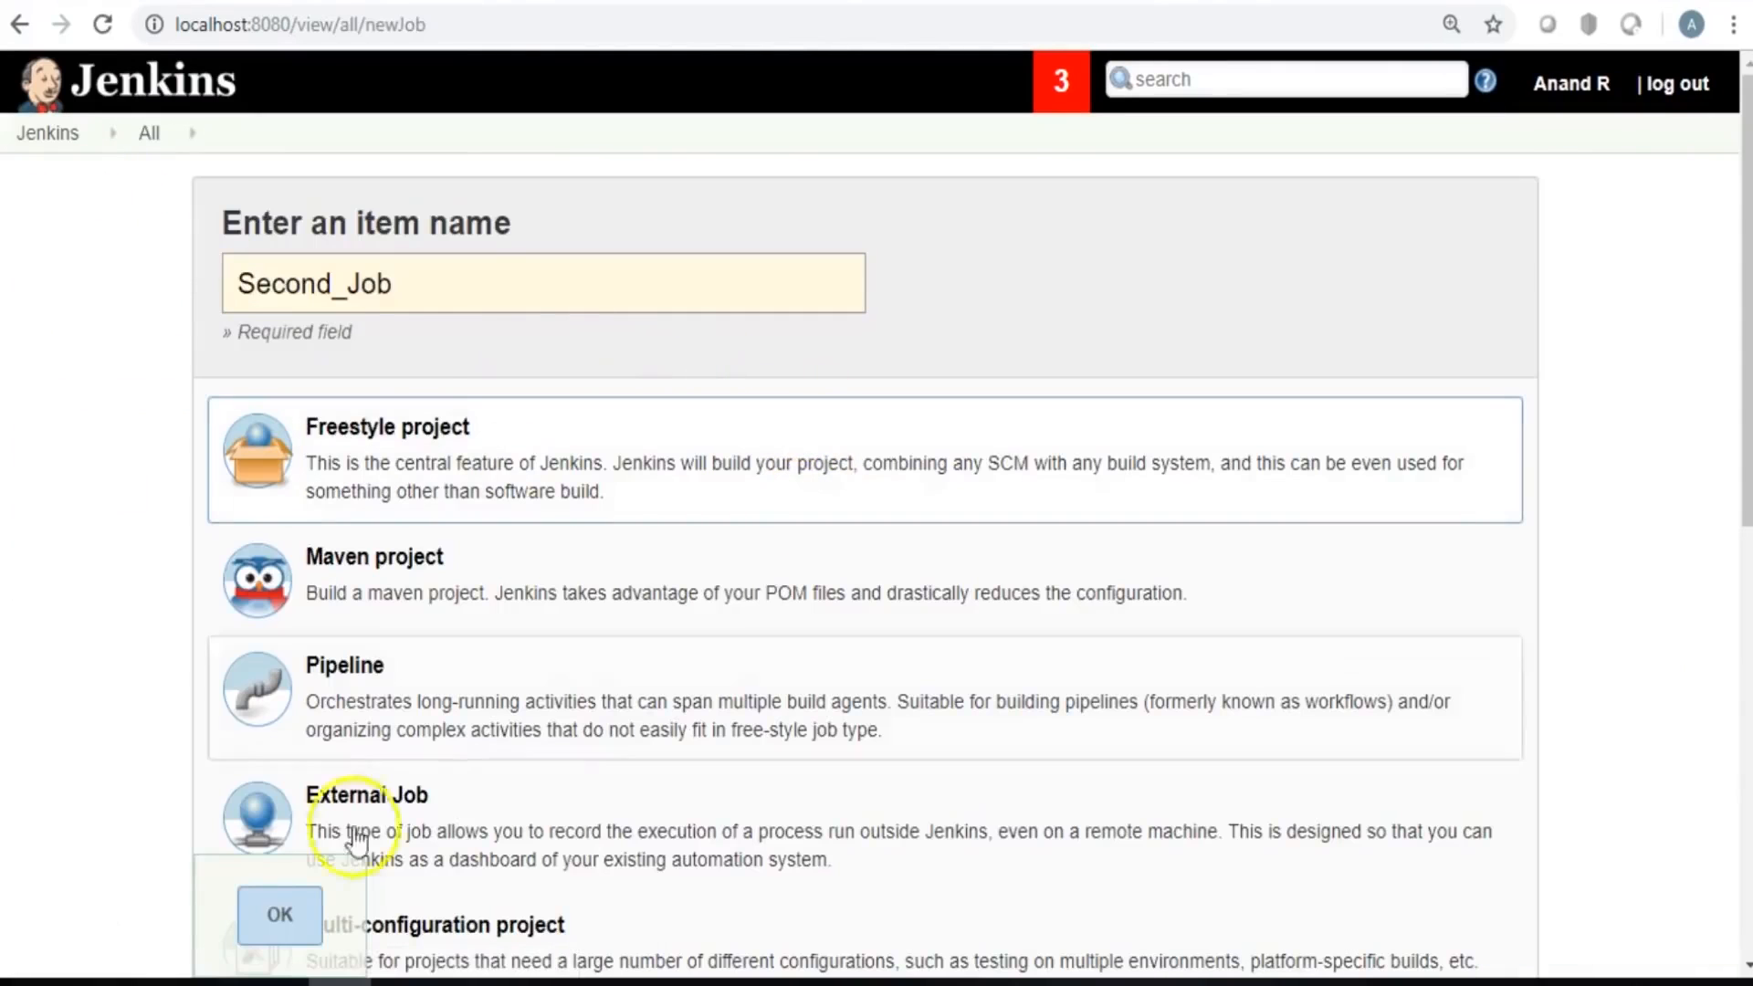
click(291, 931)
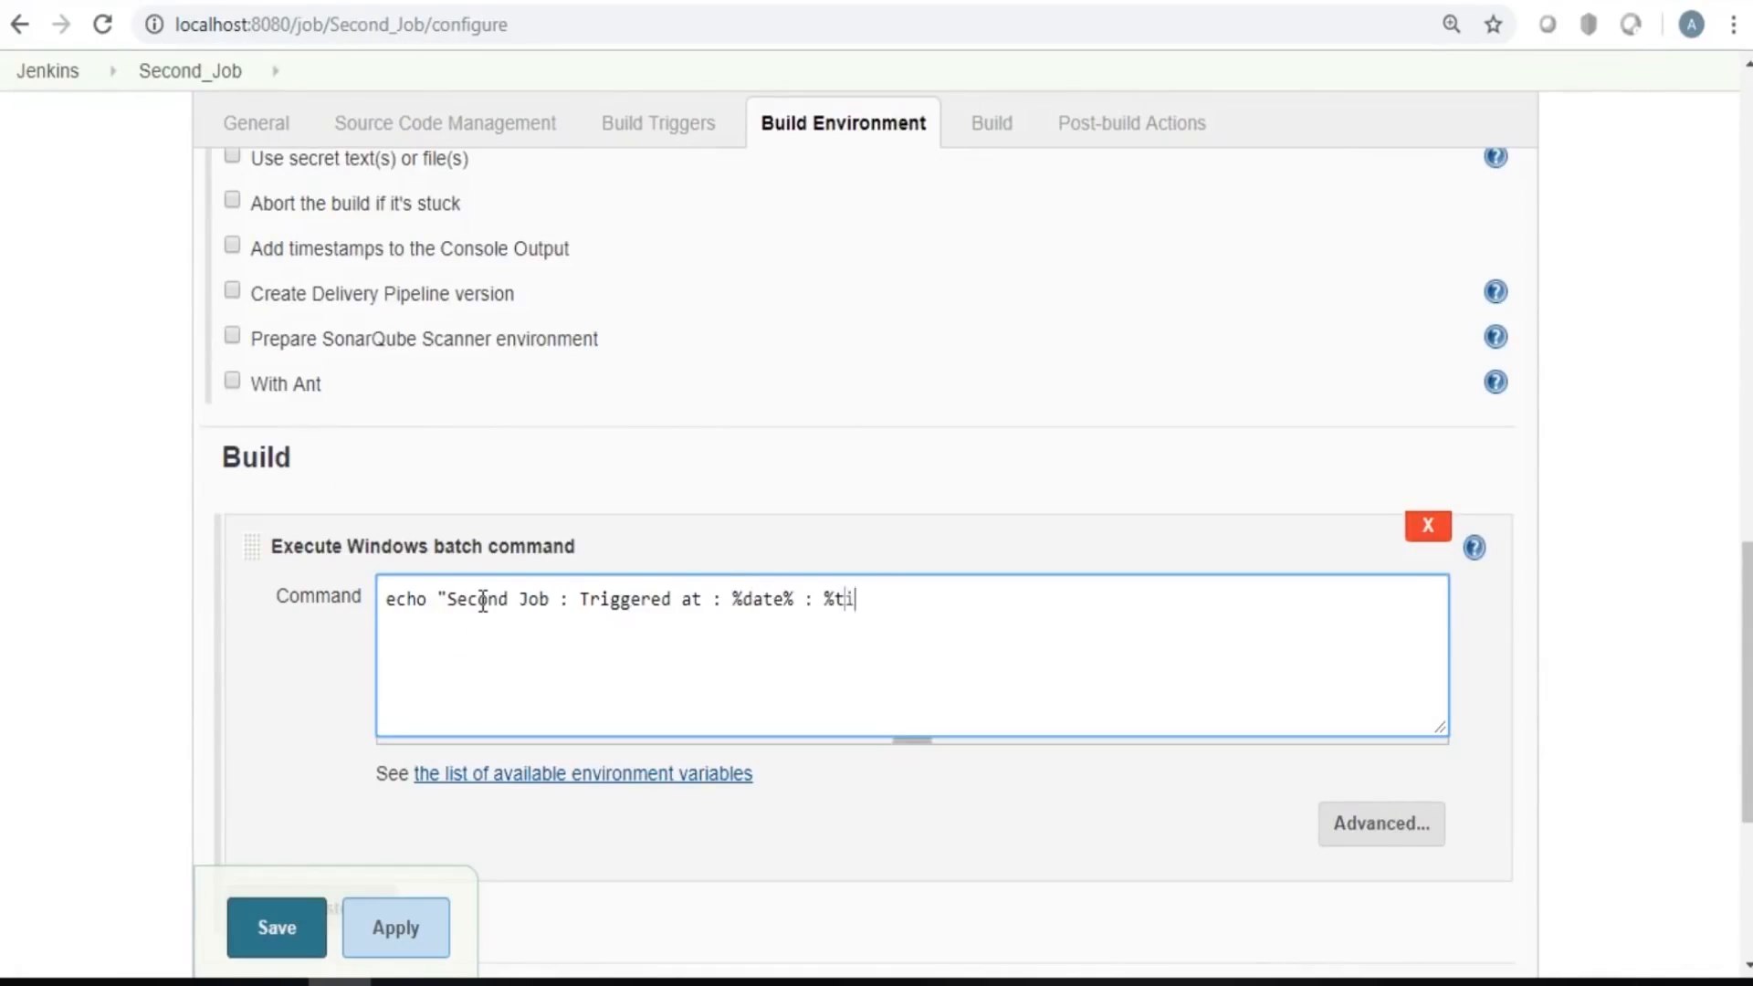
Complete Second_Job's batch command as echo "Second Job : Triggered at : %date% : %time", copy the whole command, and save the job.
text(ime")
key(ctrl+a)
key(ctrl+c)
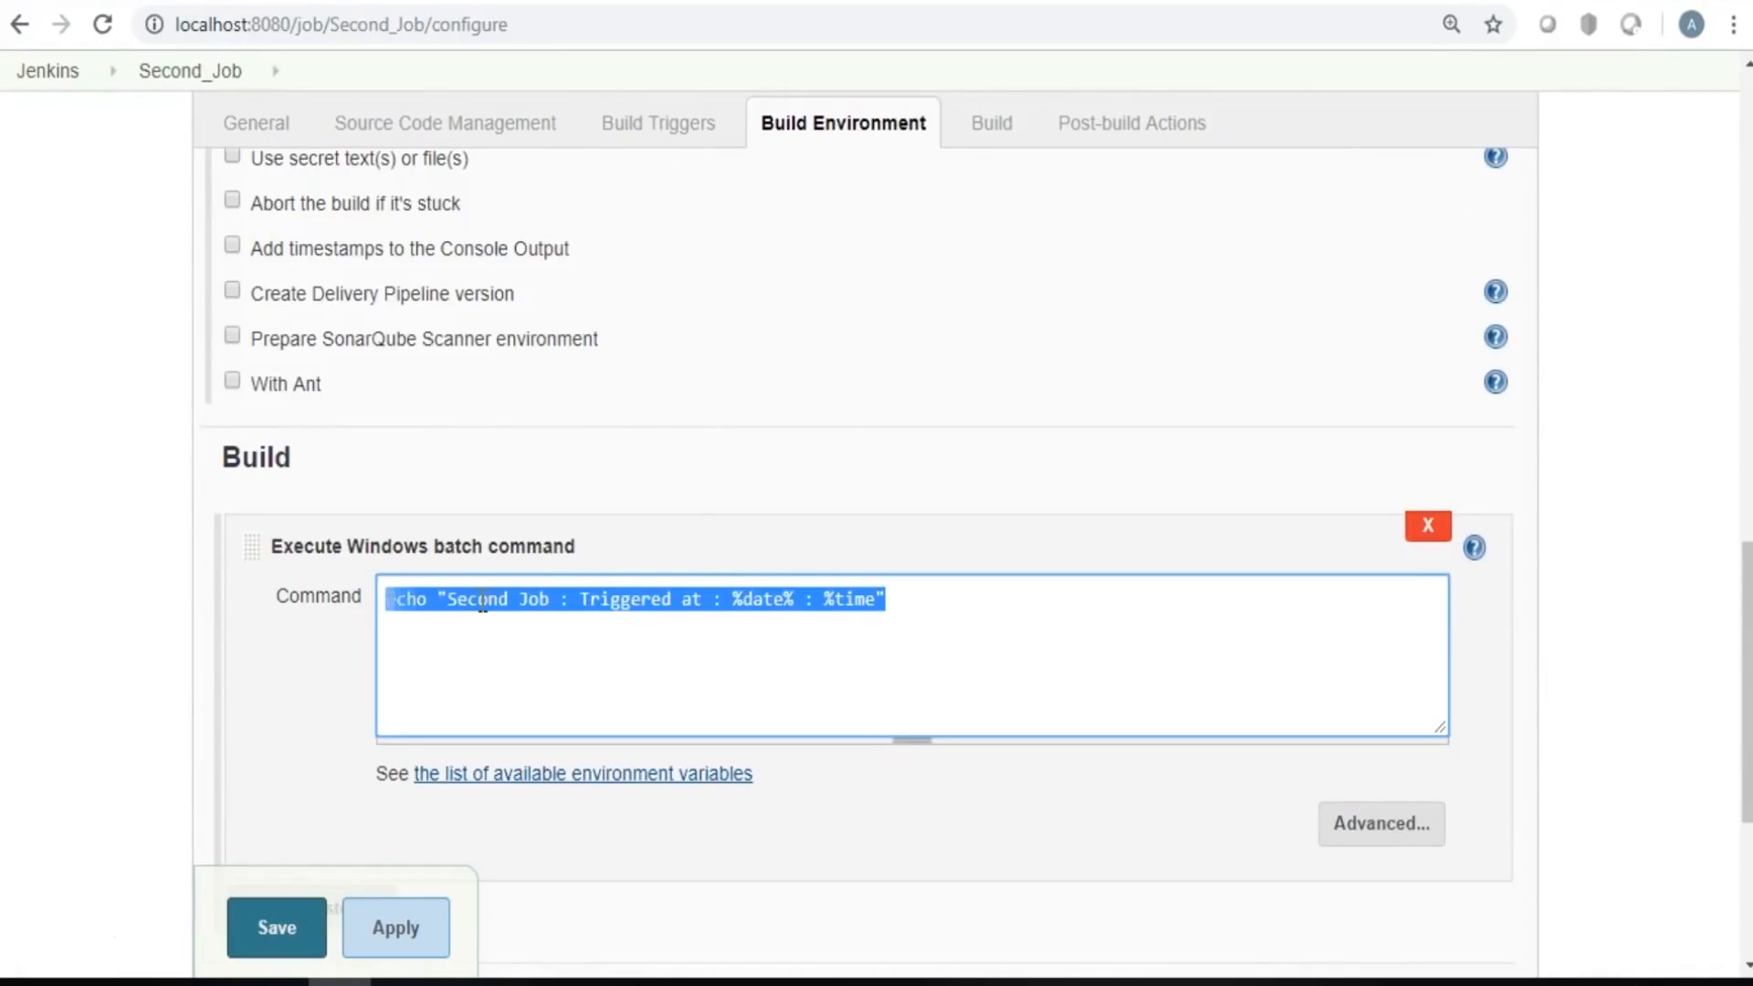
click(269, 938)
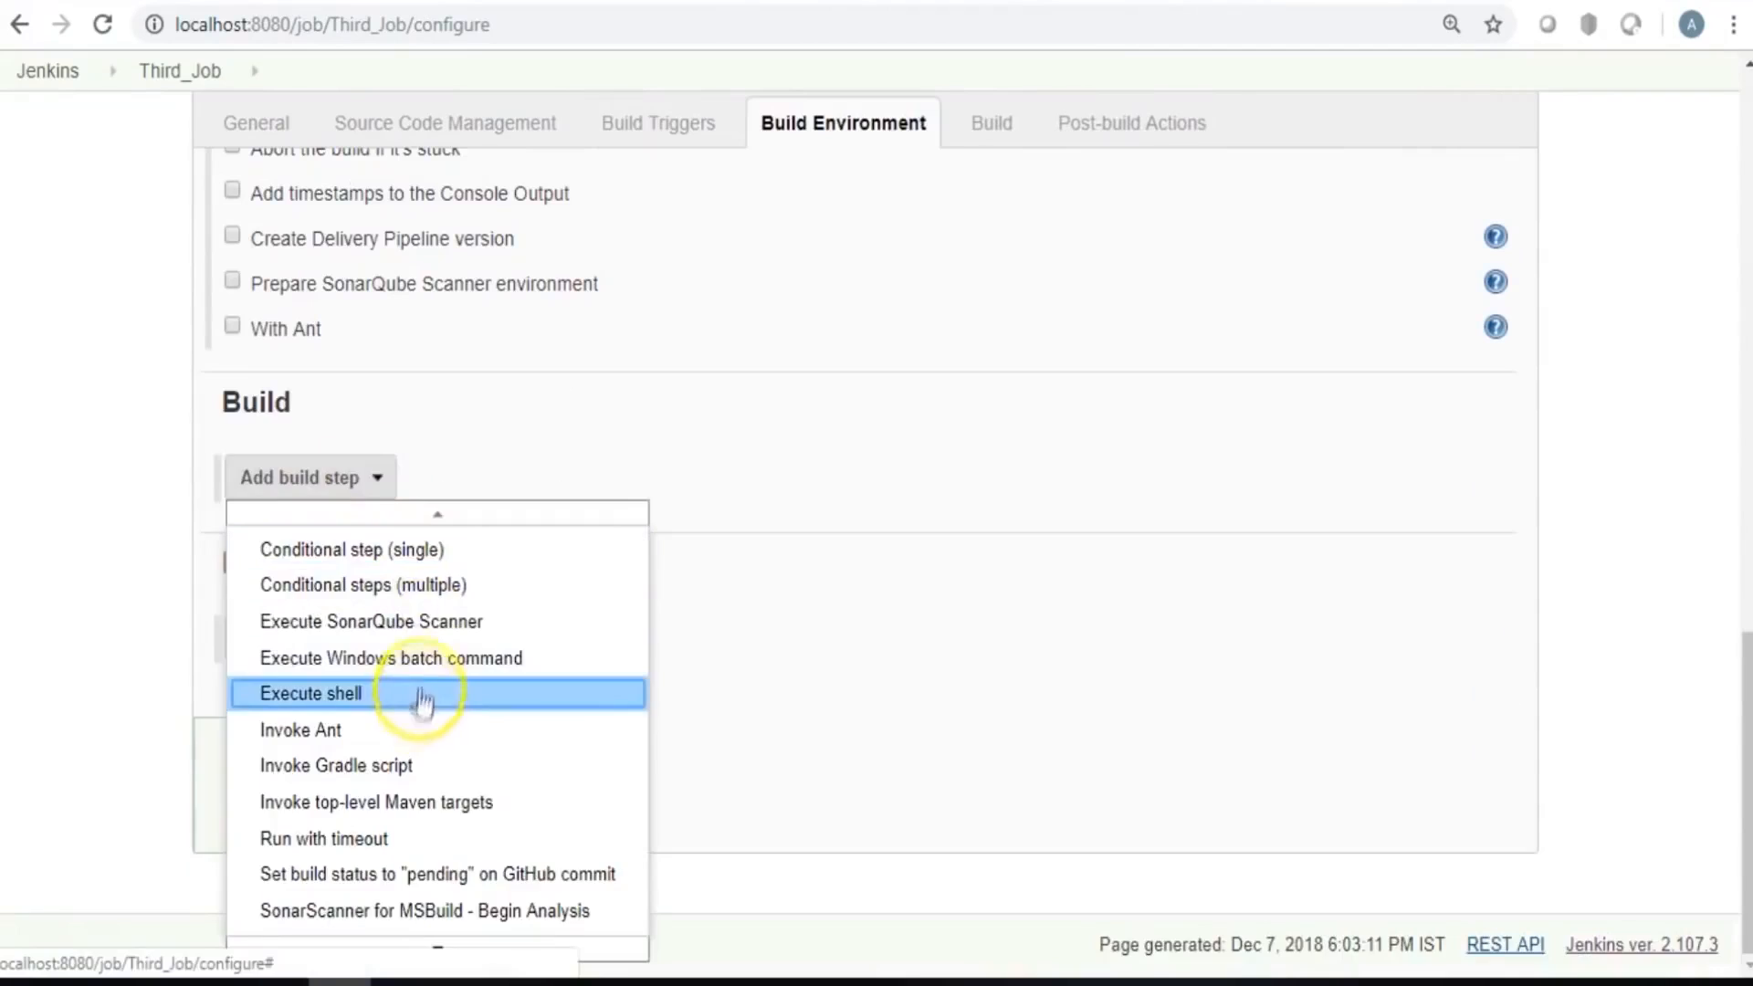
Add a Windows batch command build step to Third_Job using the copied command with Second replaced by Third, and save the job.
click(411, 657)
key(ctrl+v)
double_click(489, 548)
text(Third)
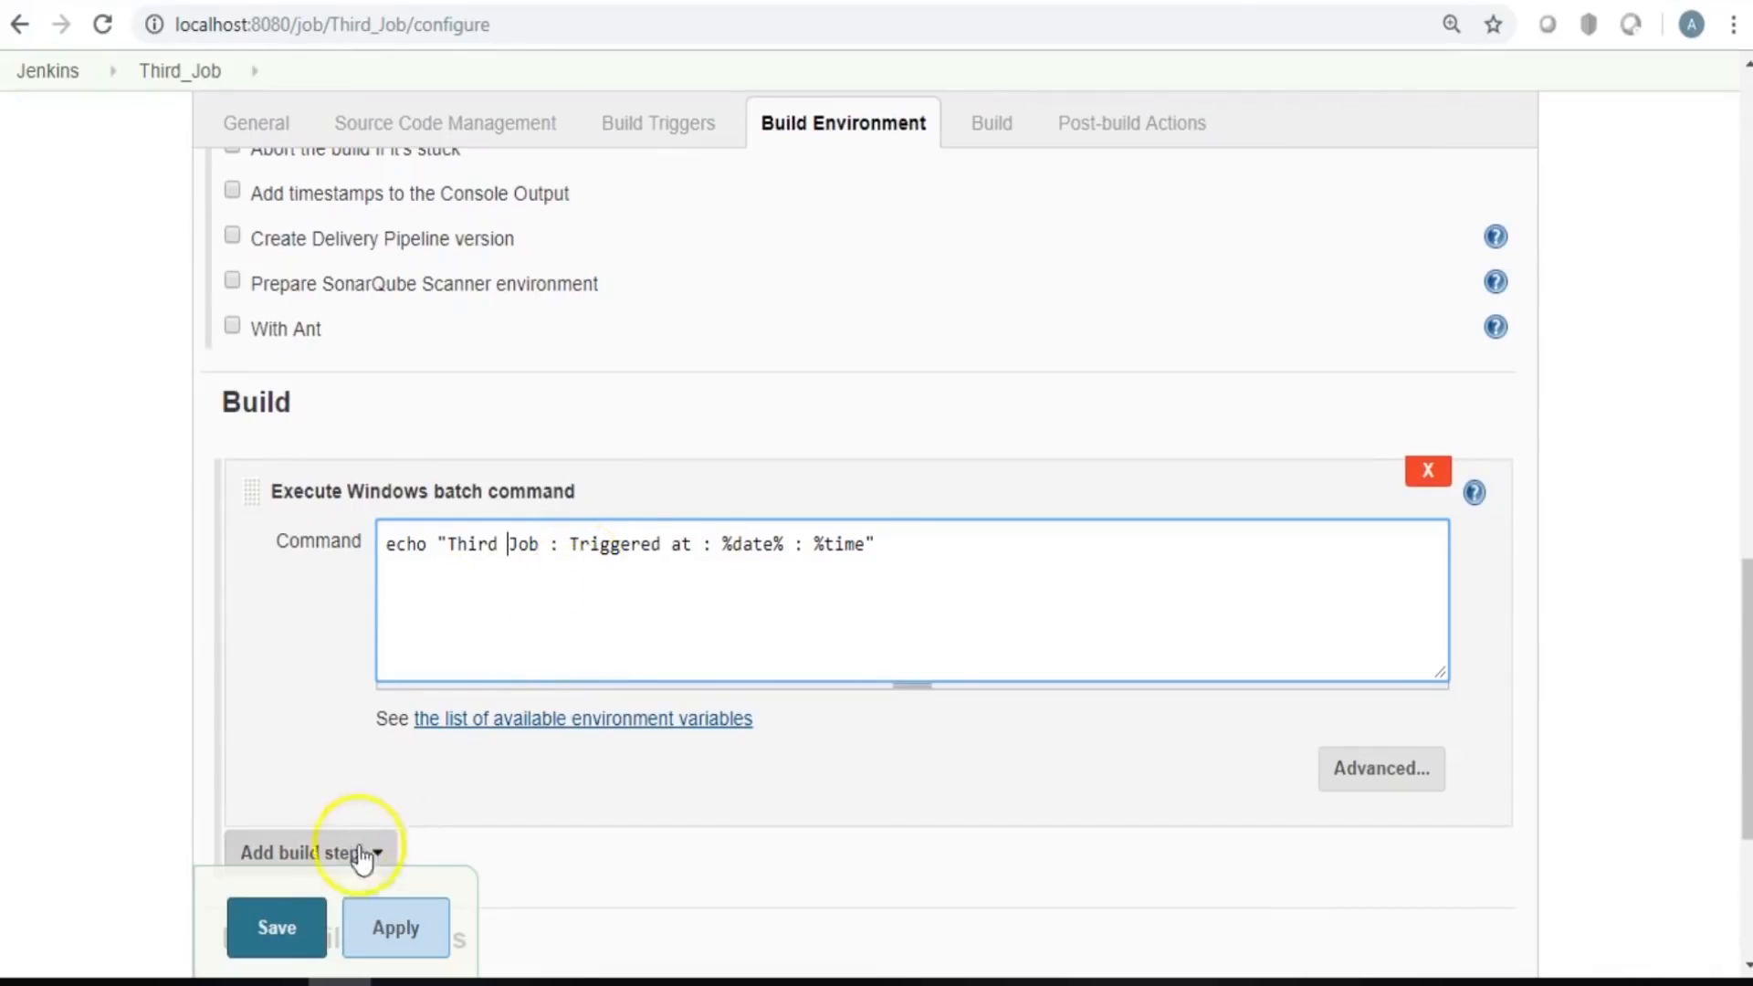
drag(722, 547, 786, 547)
click(265, 929)
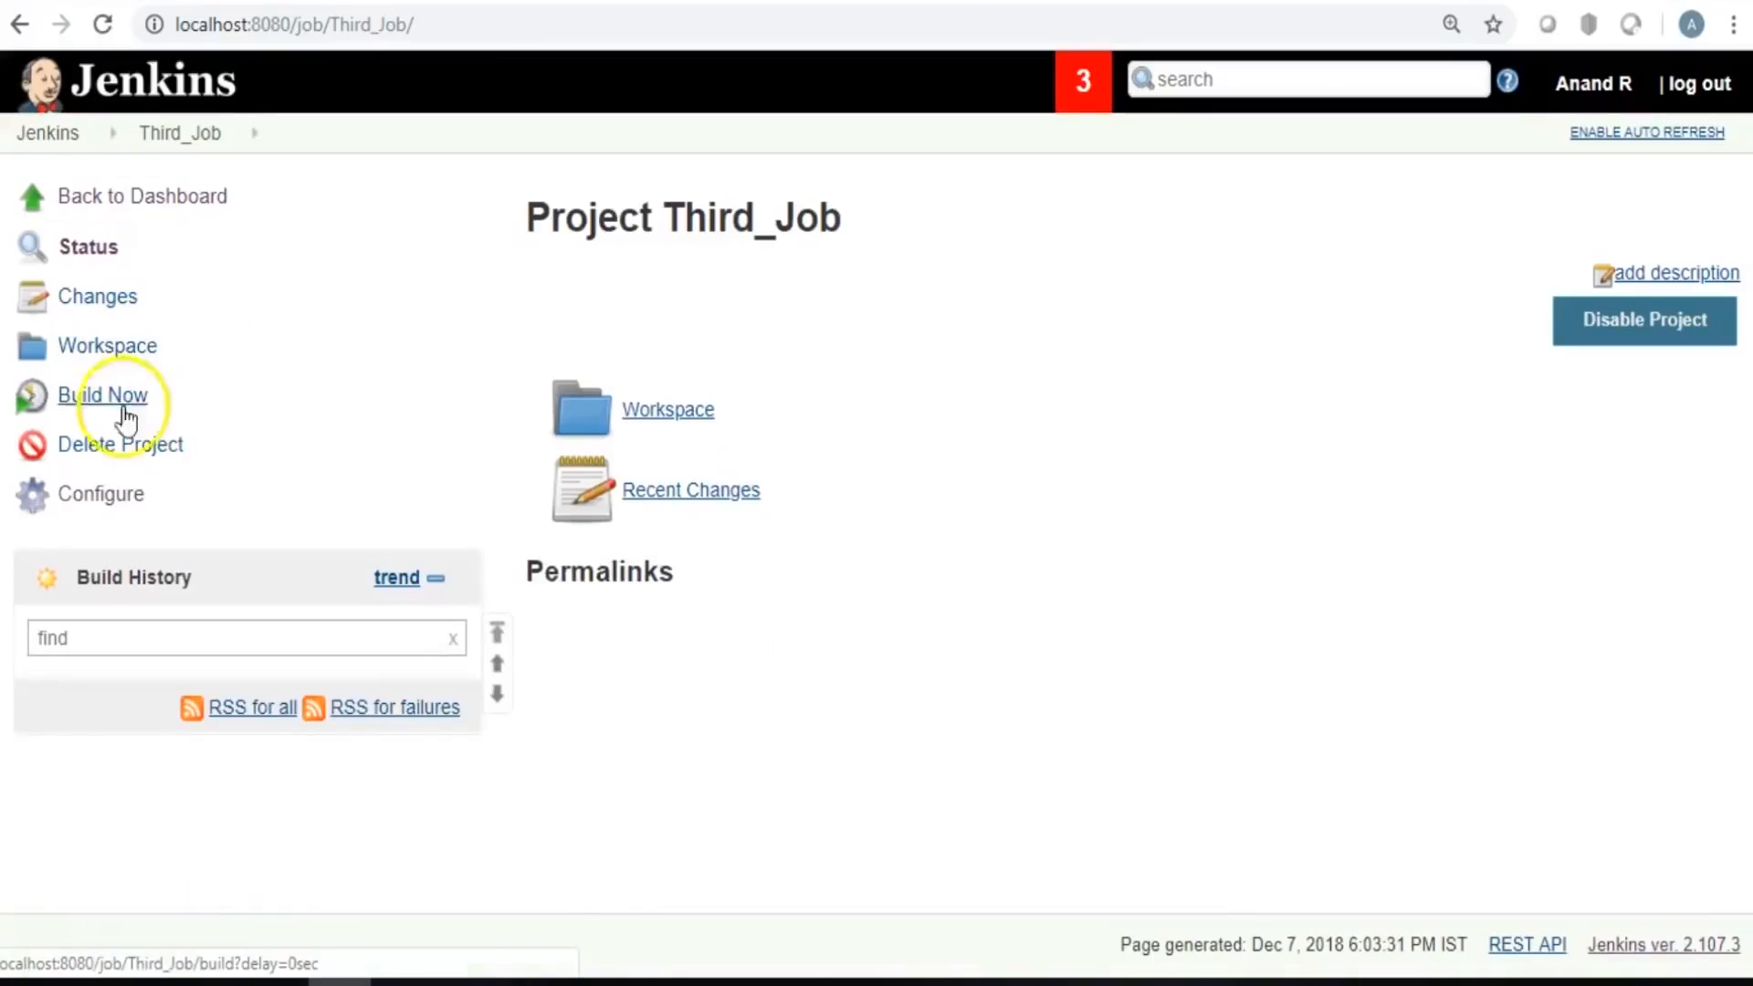
Build Third_Job and check the echoed line in the console output of build #1.
click(115, 394)
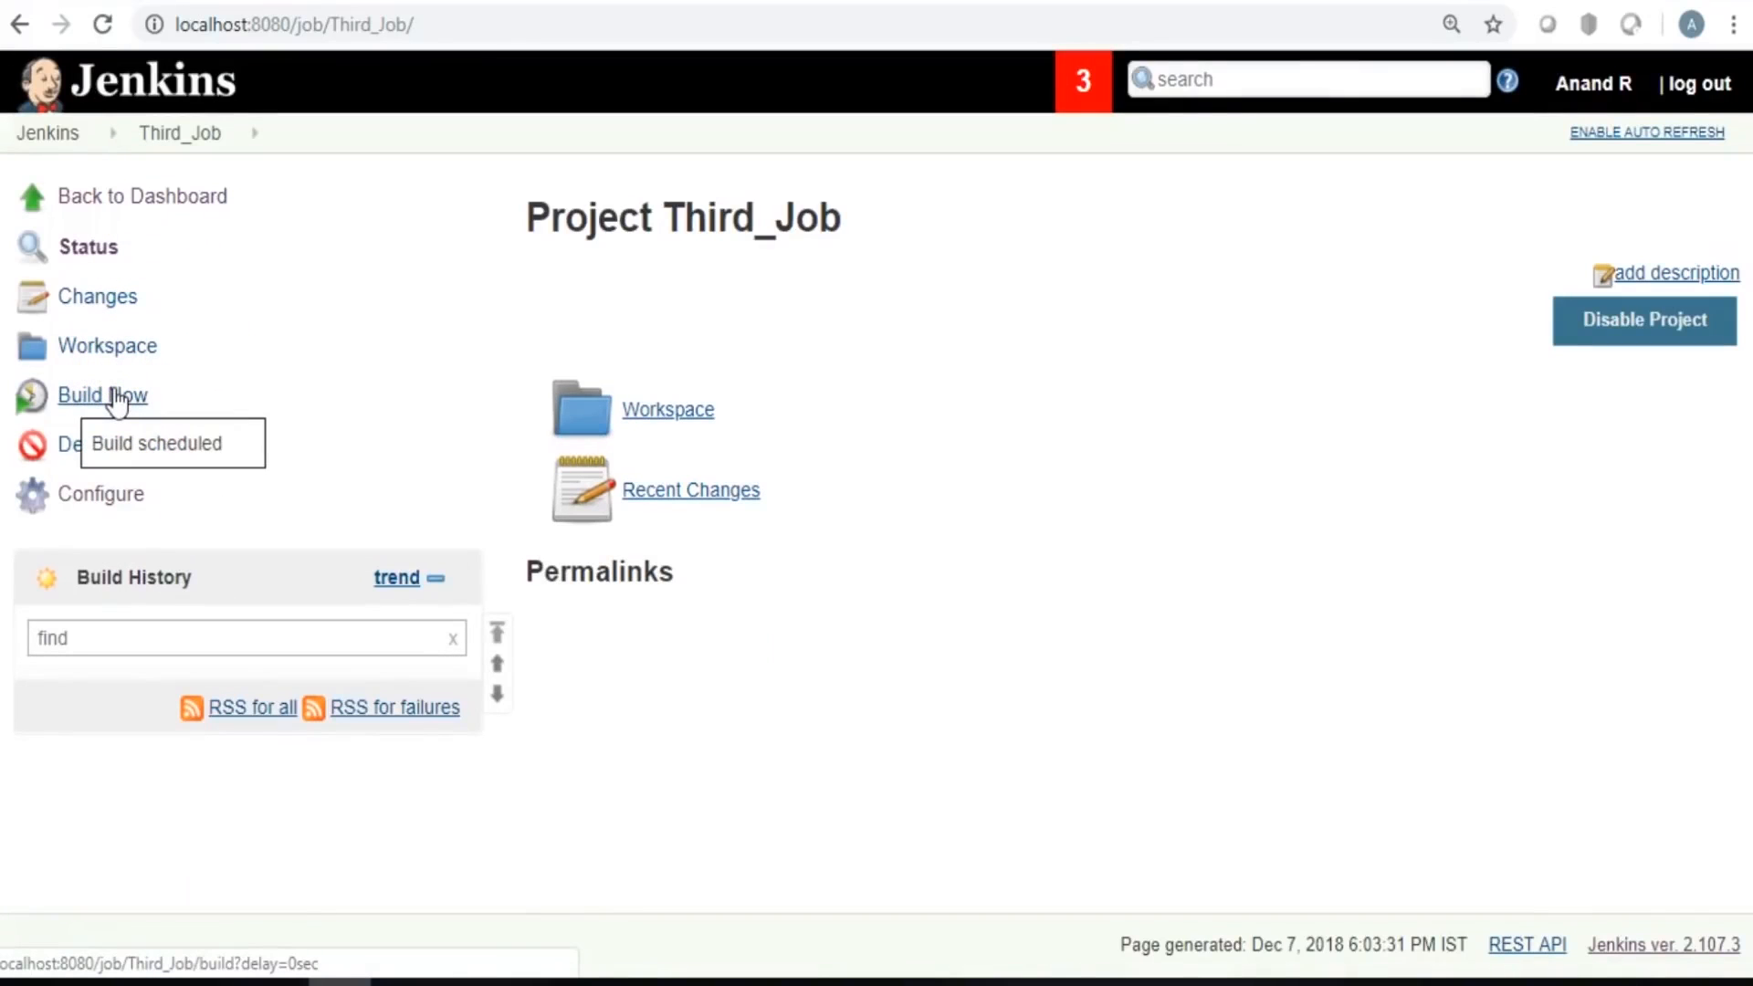
click(60, 695)
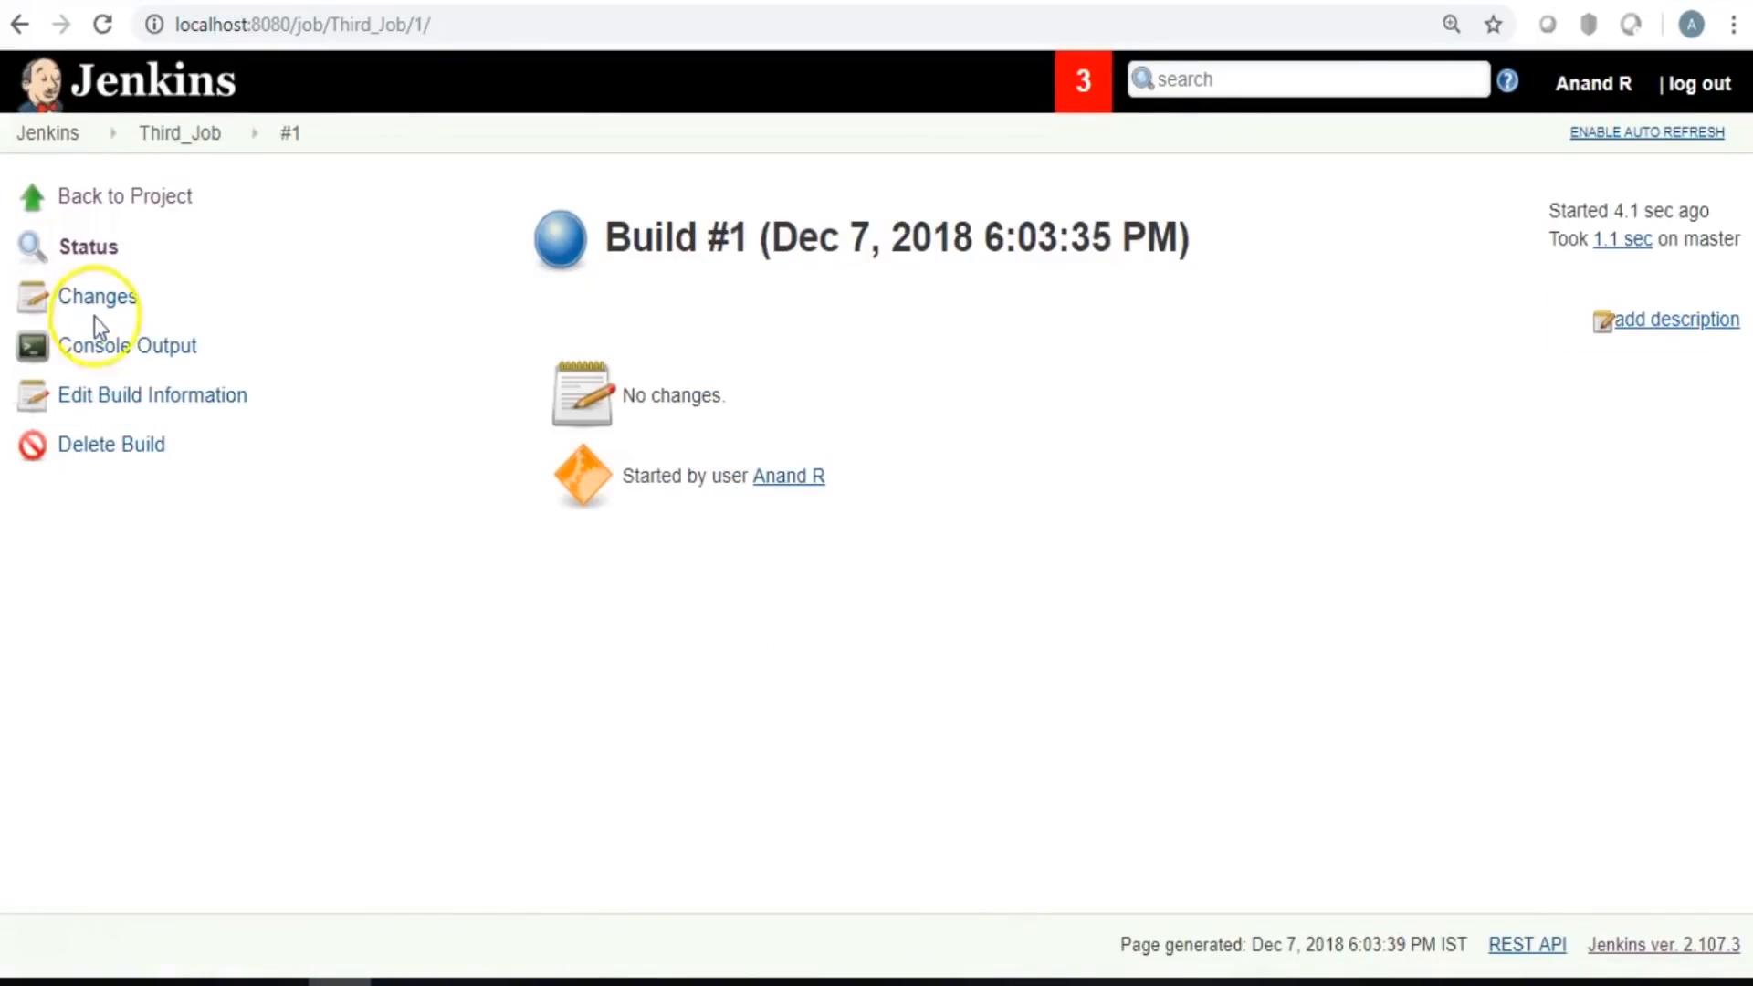
click(109, 338)
drag(675, 456, 1061, 455)
click(977, 470)
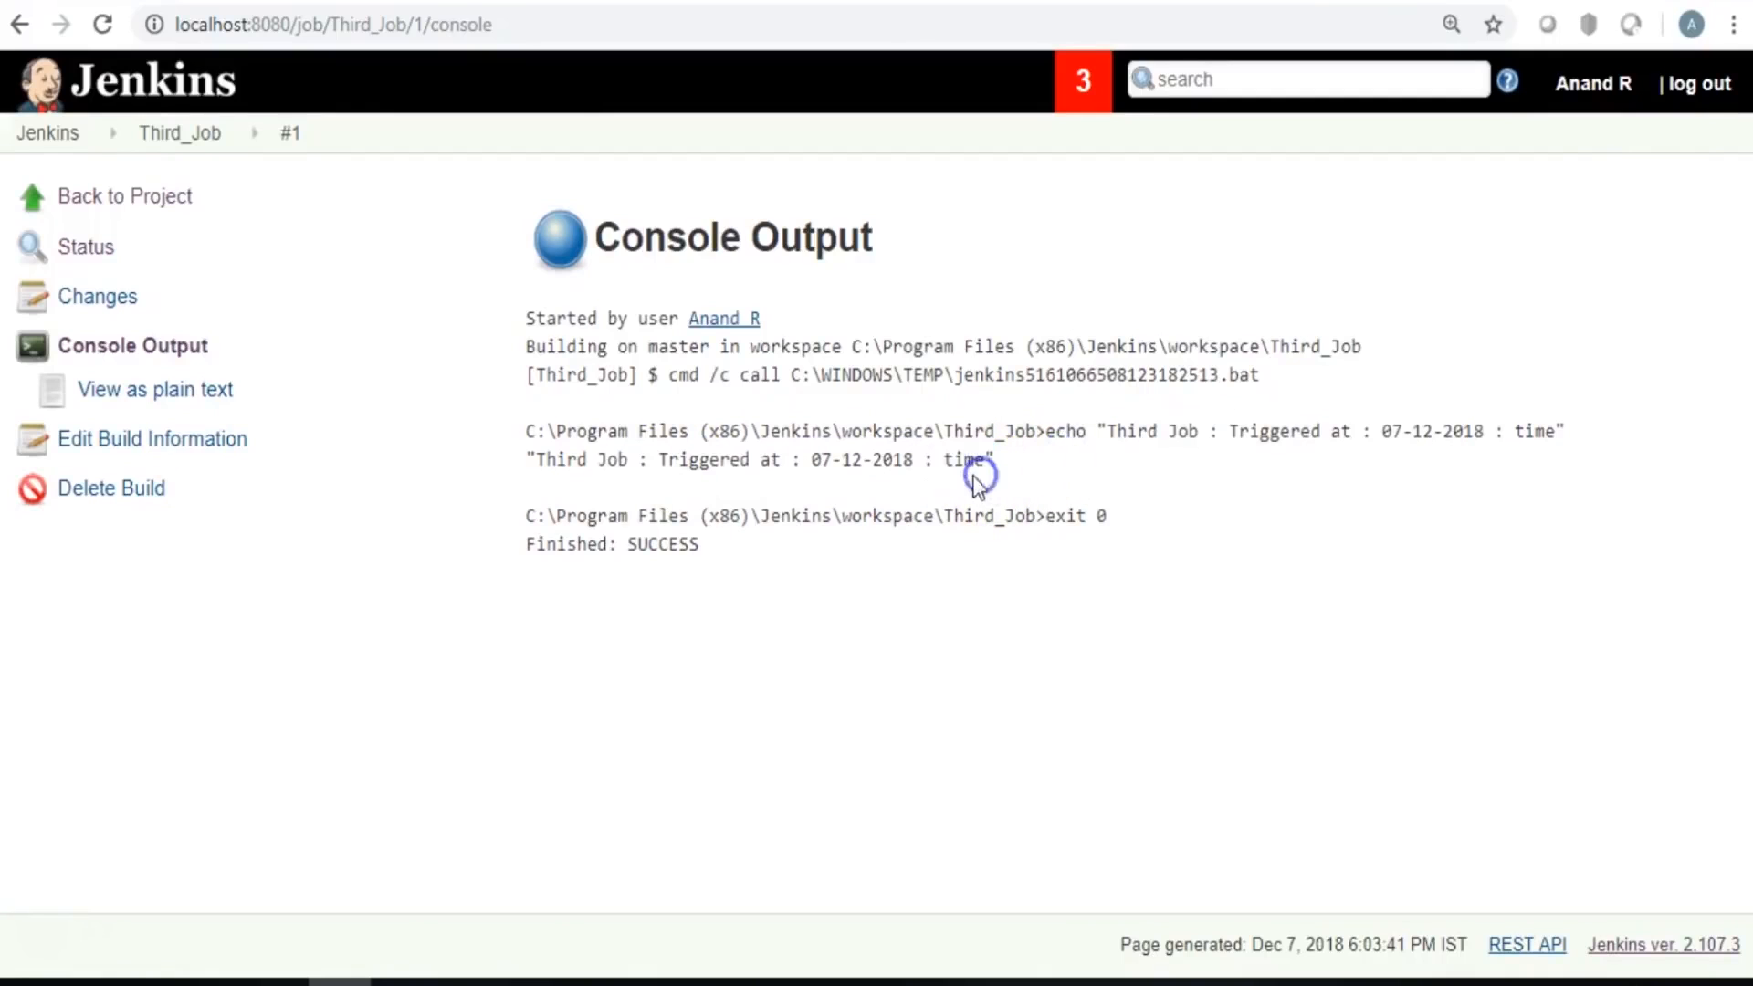
Reopen Third_Job's configuration, correct the time variable at the end of its batch command, and save the job.
click(117, 196)
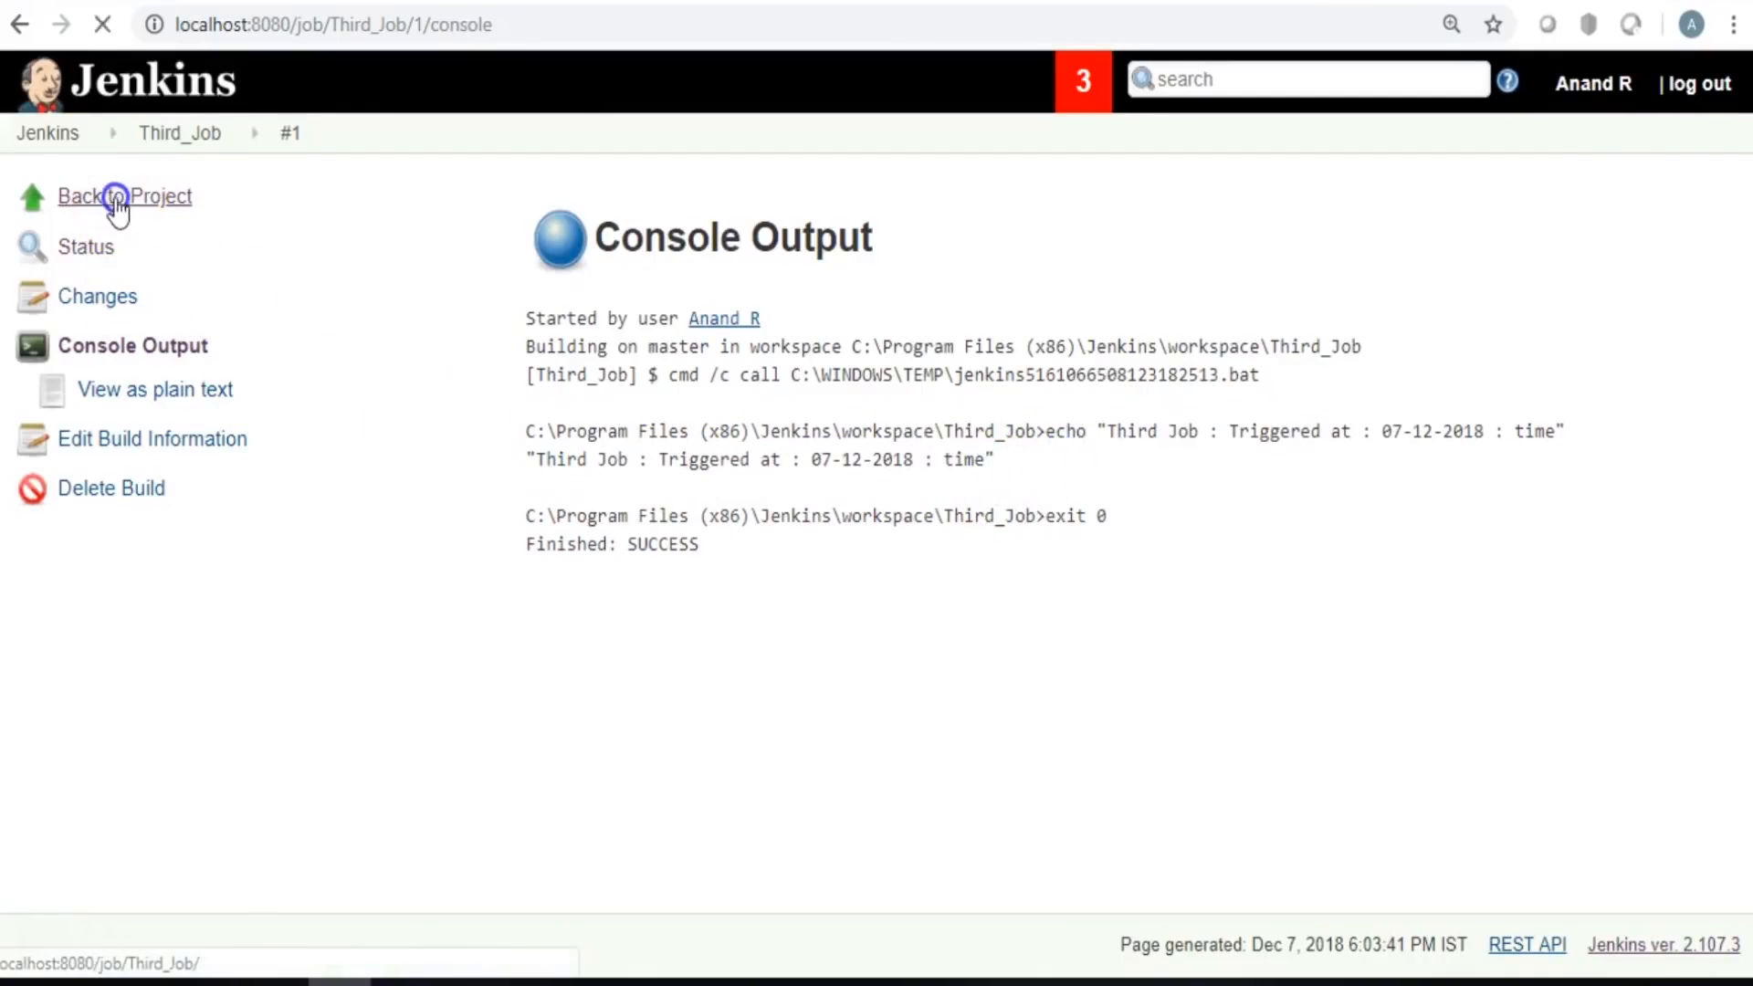
click(122, 488)
scroll(931, 657, down, 10)
click(936, 658)
key(Left)
click(276, 926)
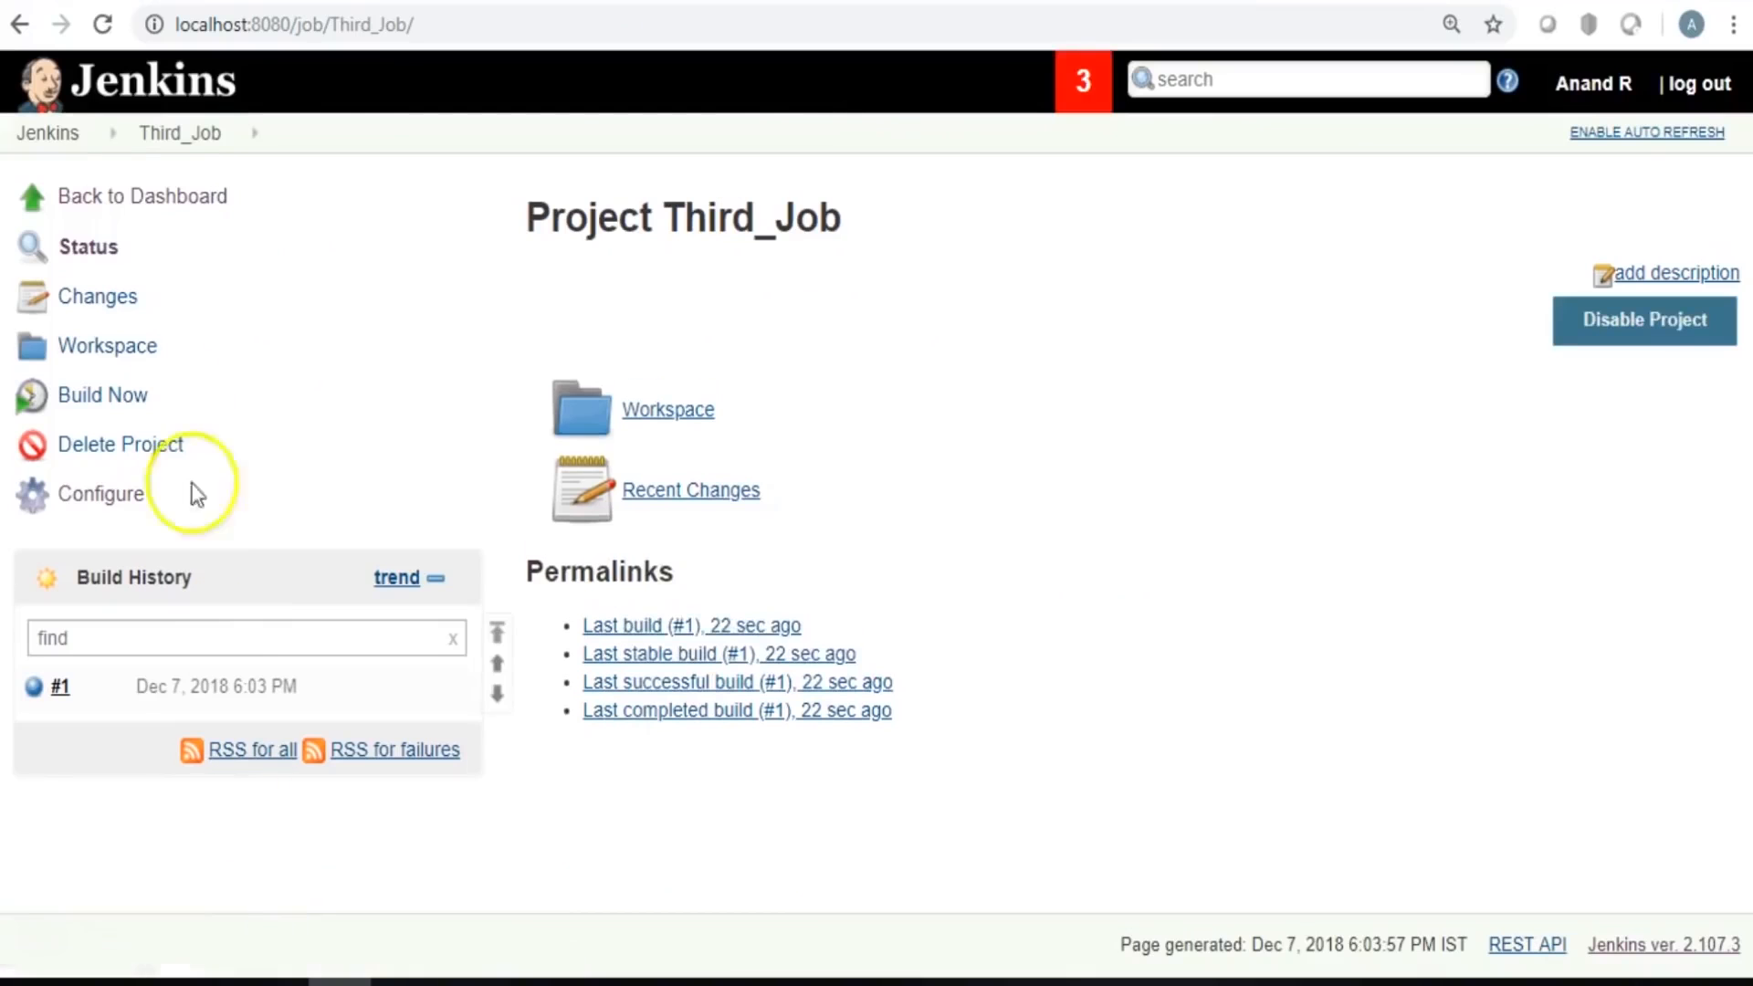
Return to the dashboard and open the configuration of First_Job at its post-build actions.
click(119, 194)
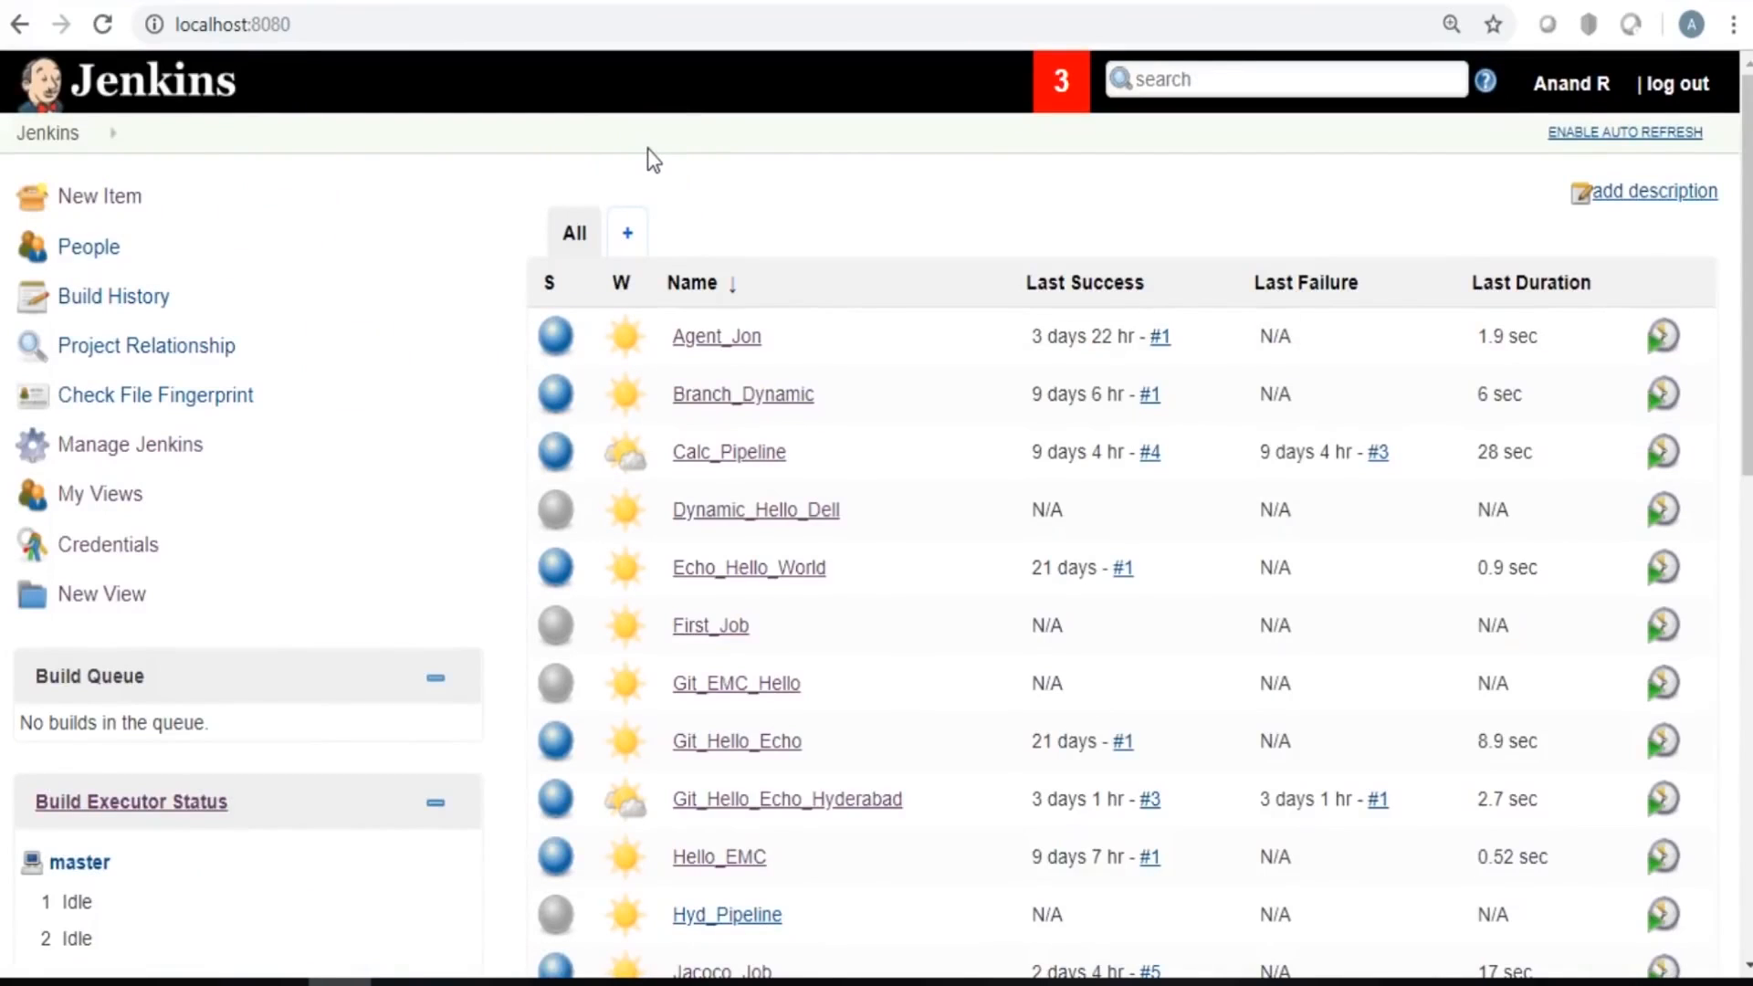
click(760, 628)
click(780, 888)
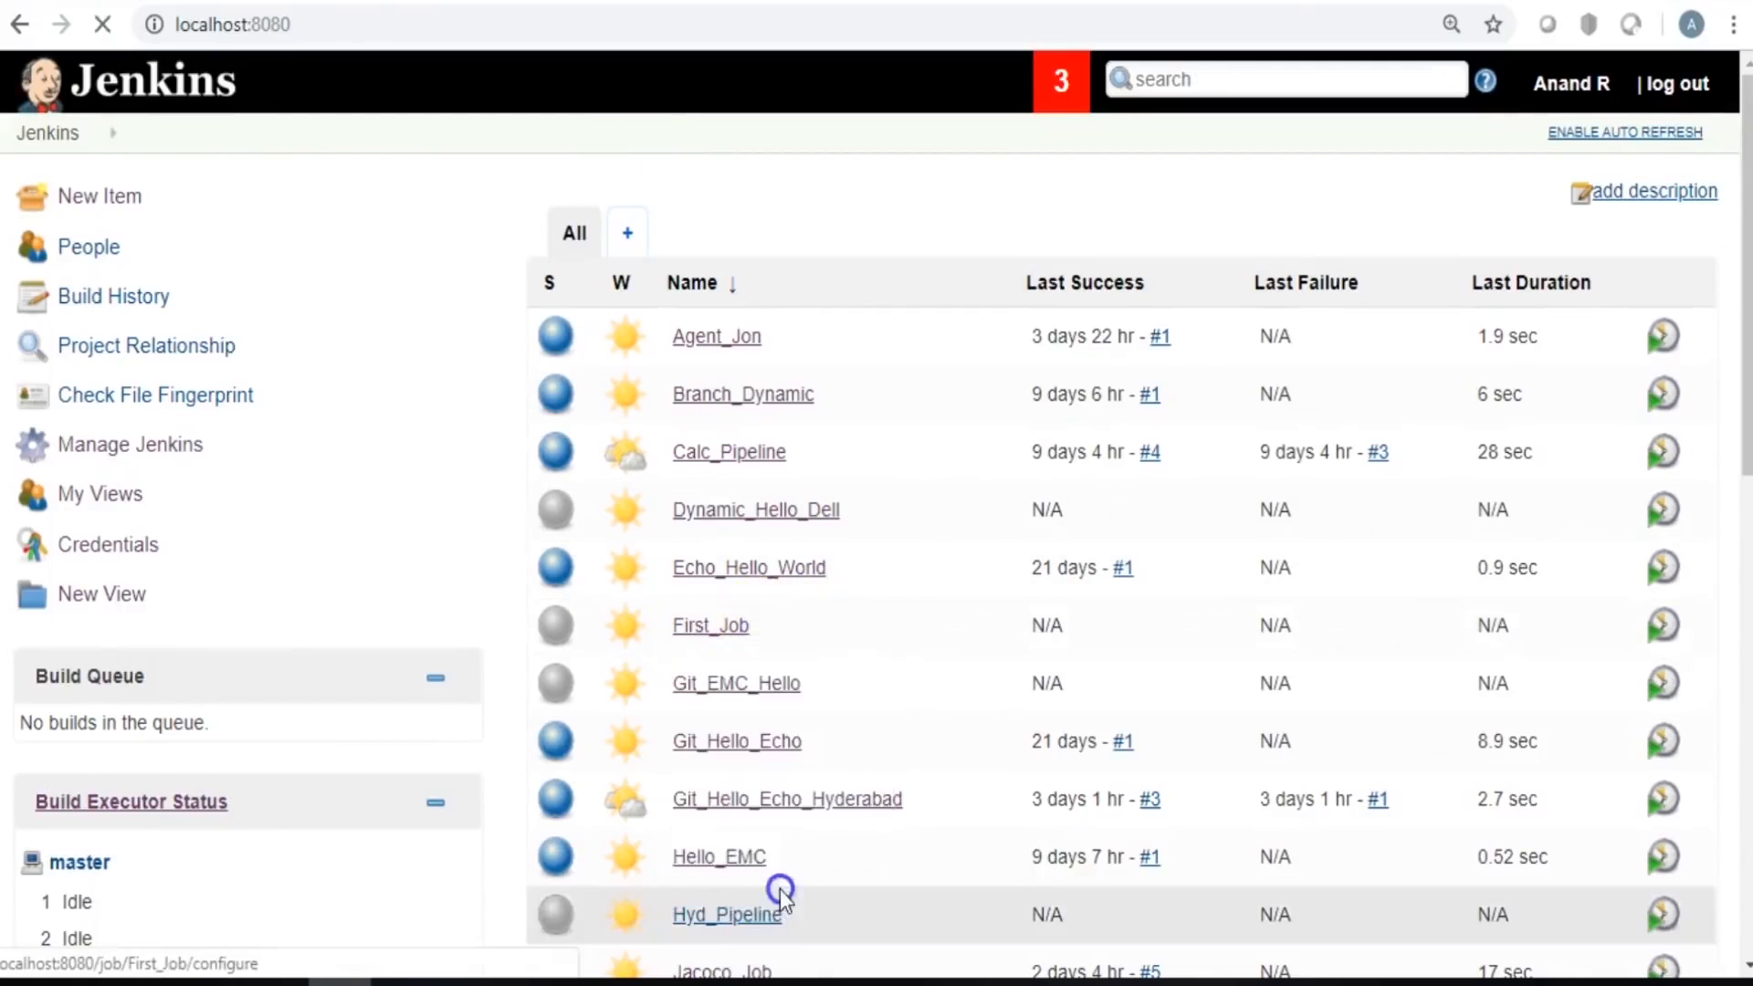
scroll(779, 639, down, 15)
Add a Build other projects post-build action to First_Job with Second_Job as the project to build, and save the job.
click(339, 645)
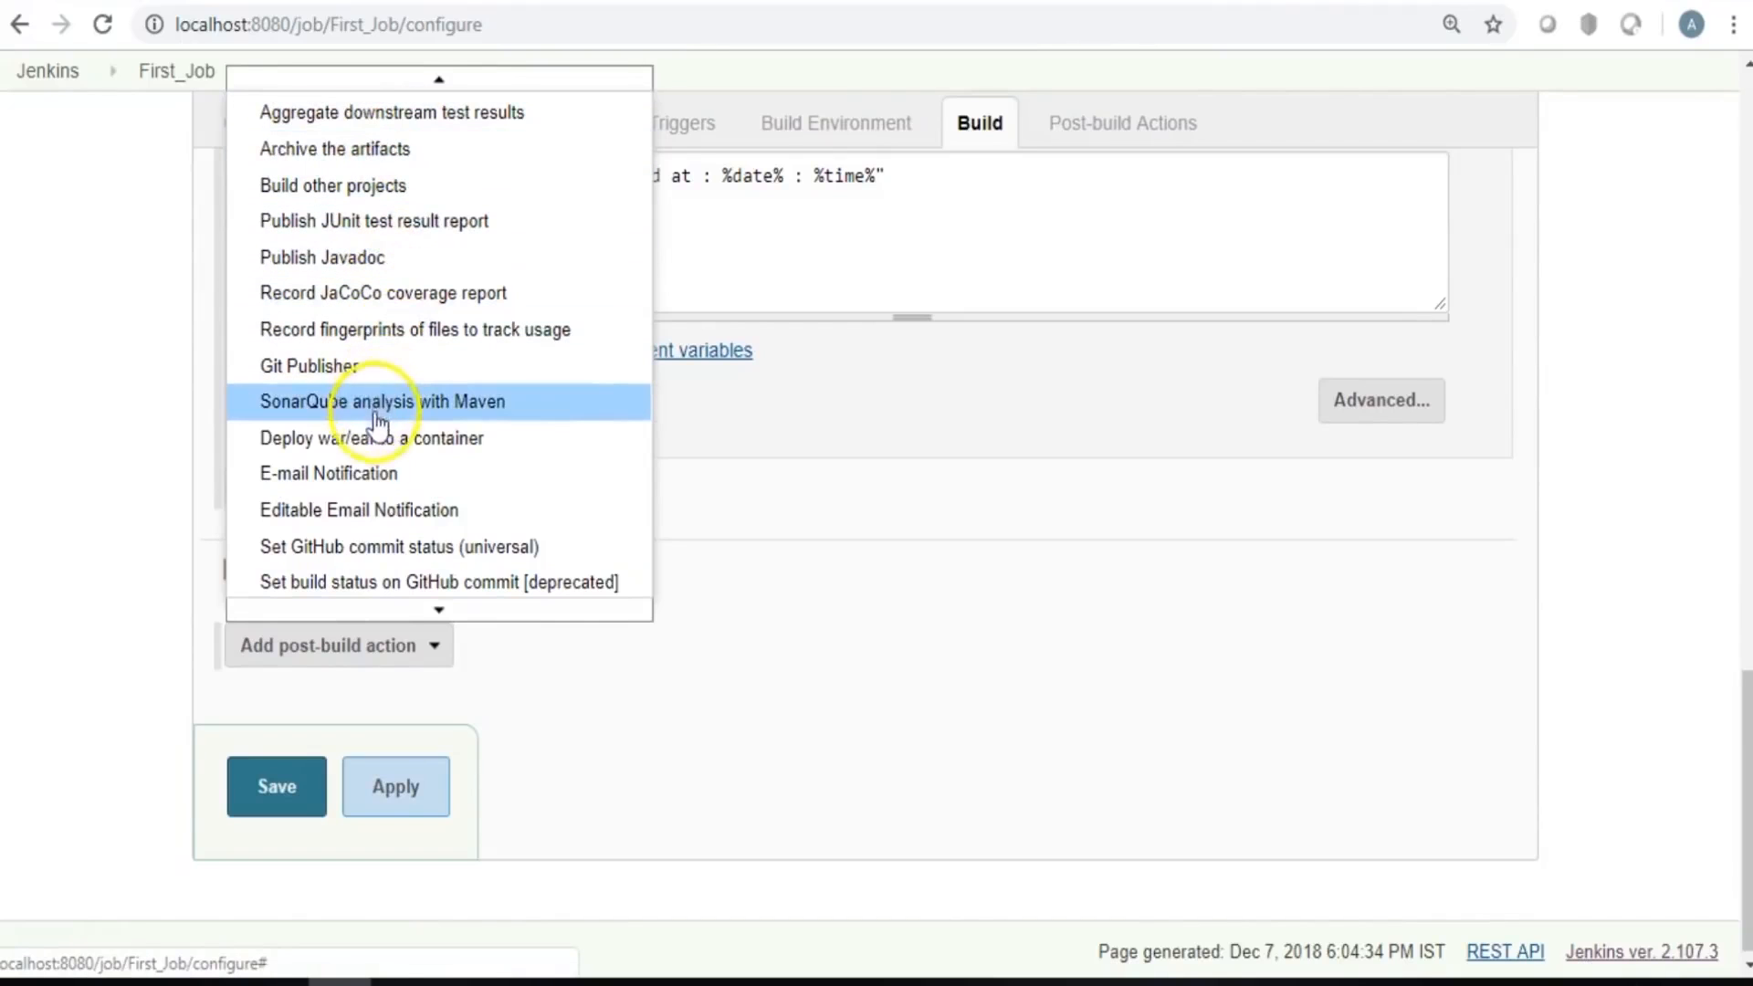
scroll(374, 484, down, 1)
mouse_move(438, 608)
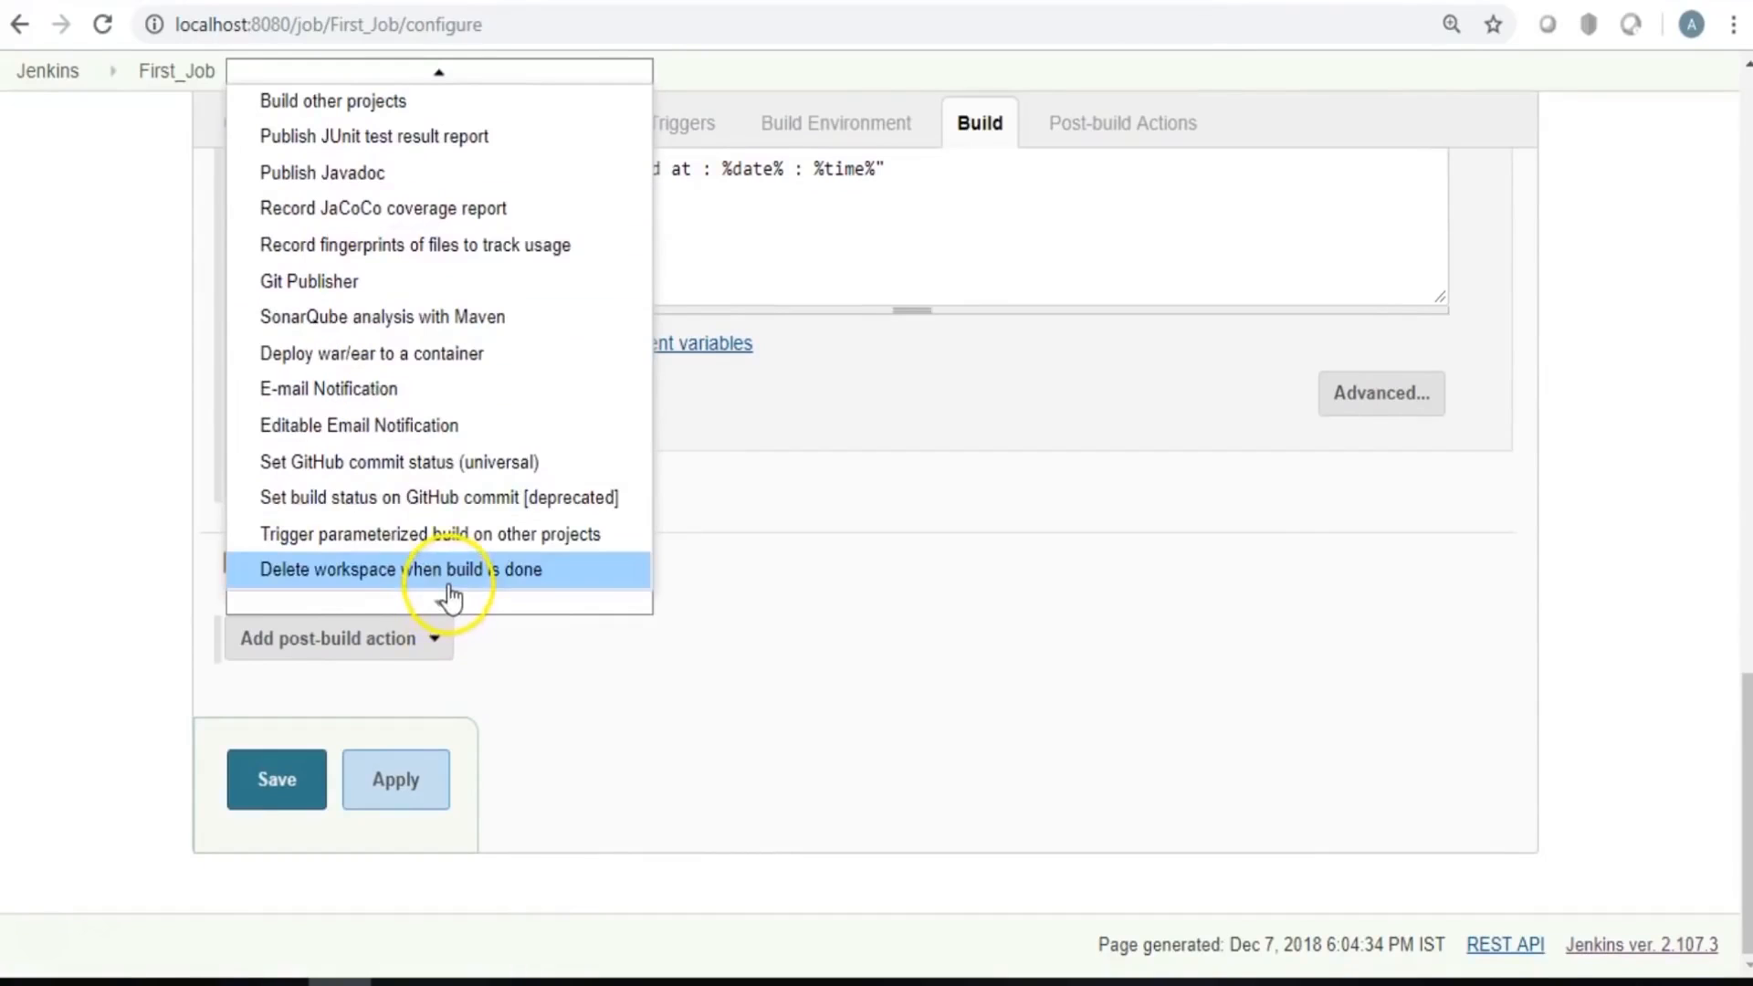
scroll(477, 397, up, 3)
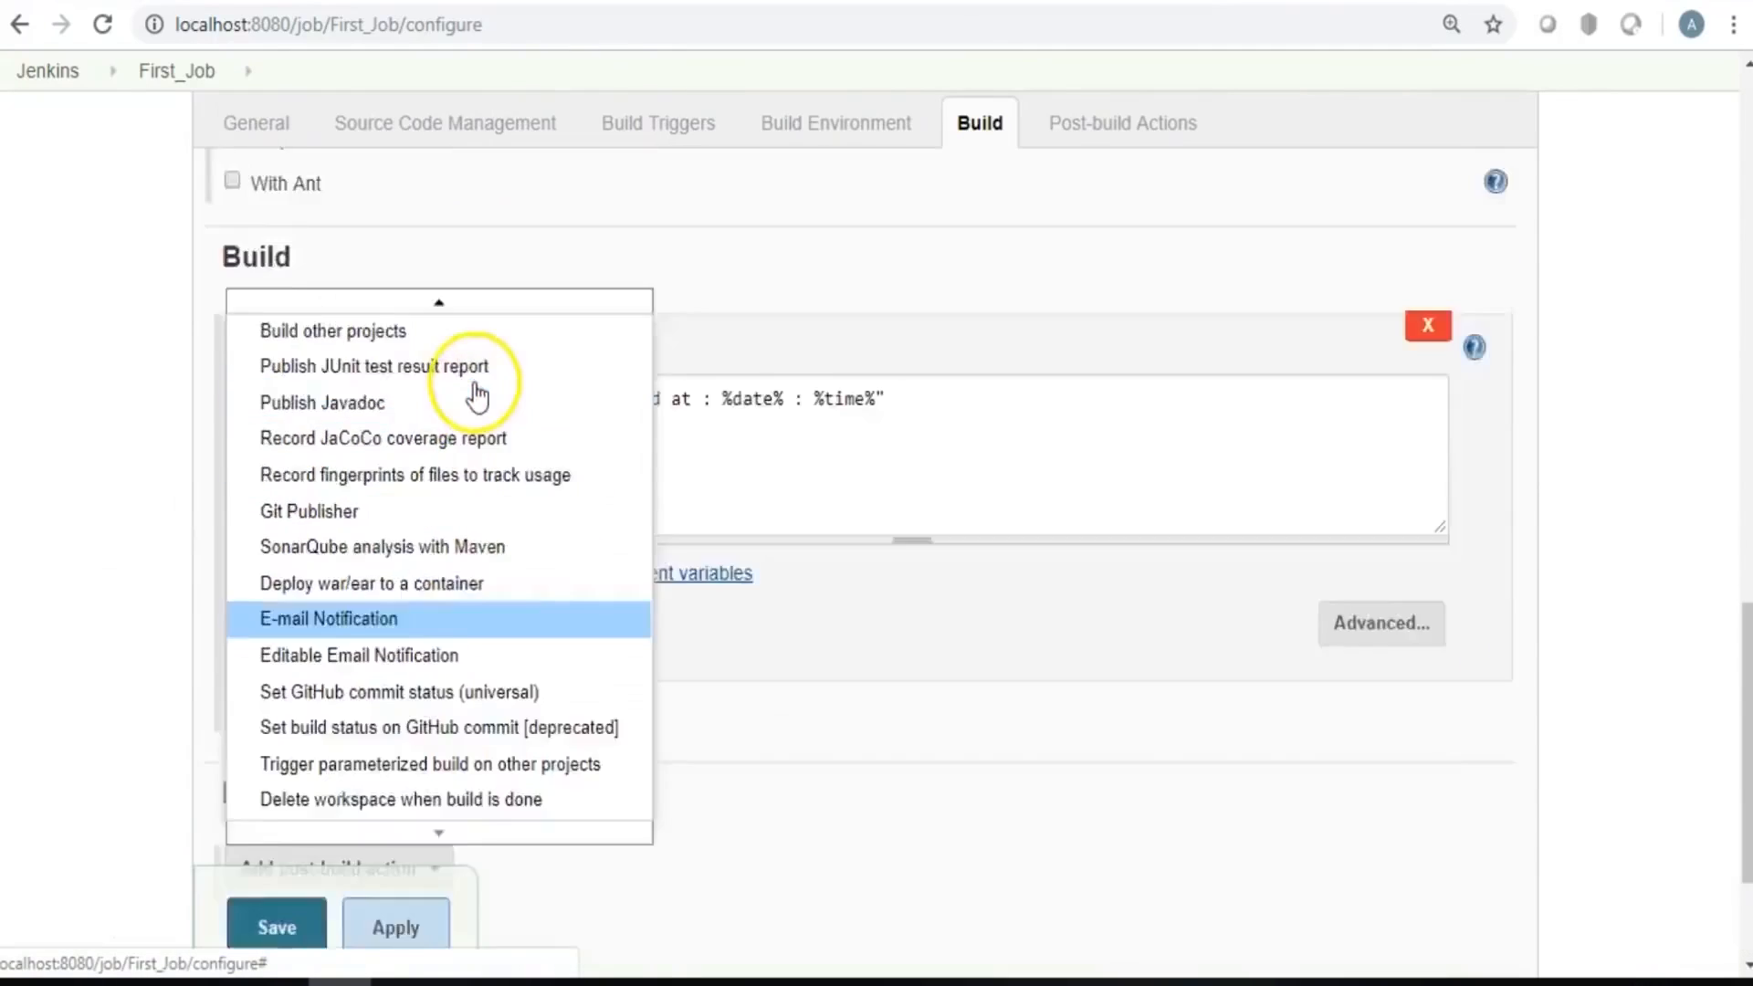
scroll(475, 385, up, 3)
click(1558, 557)
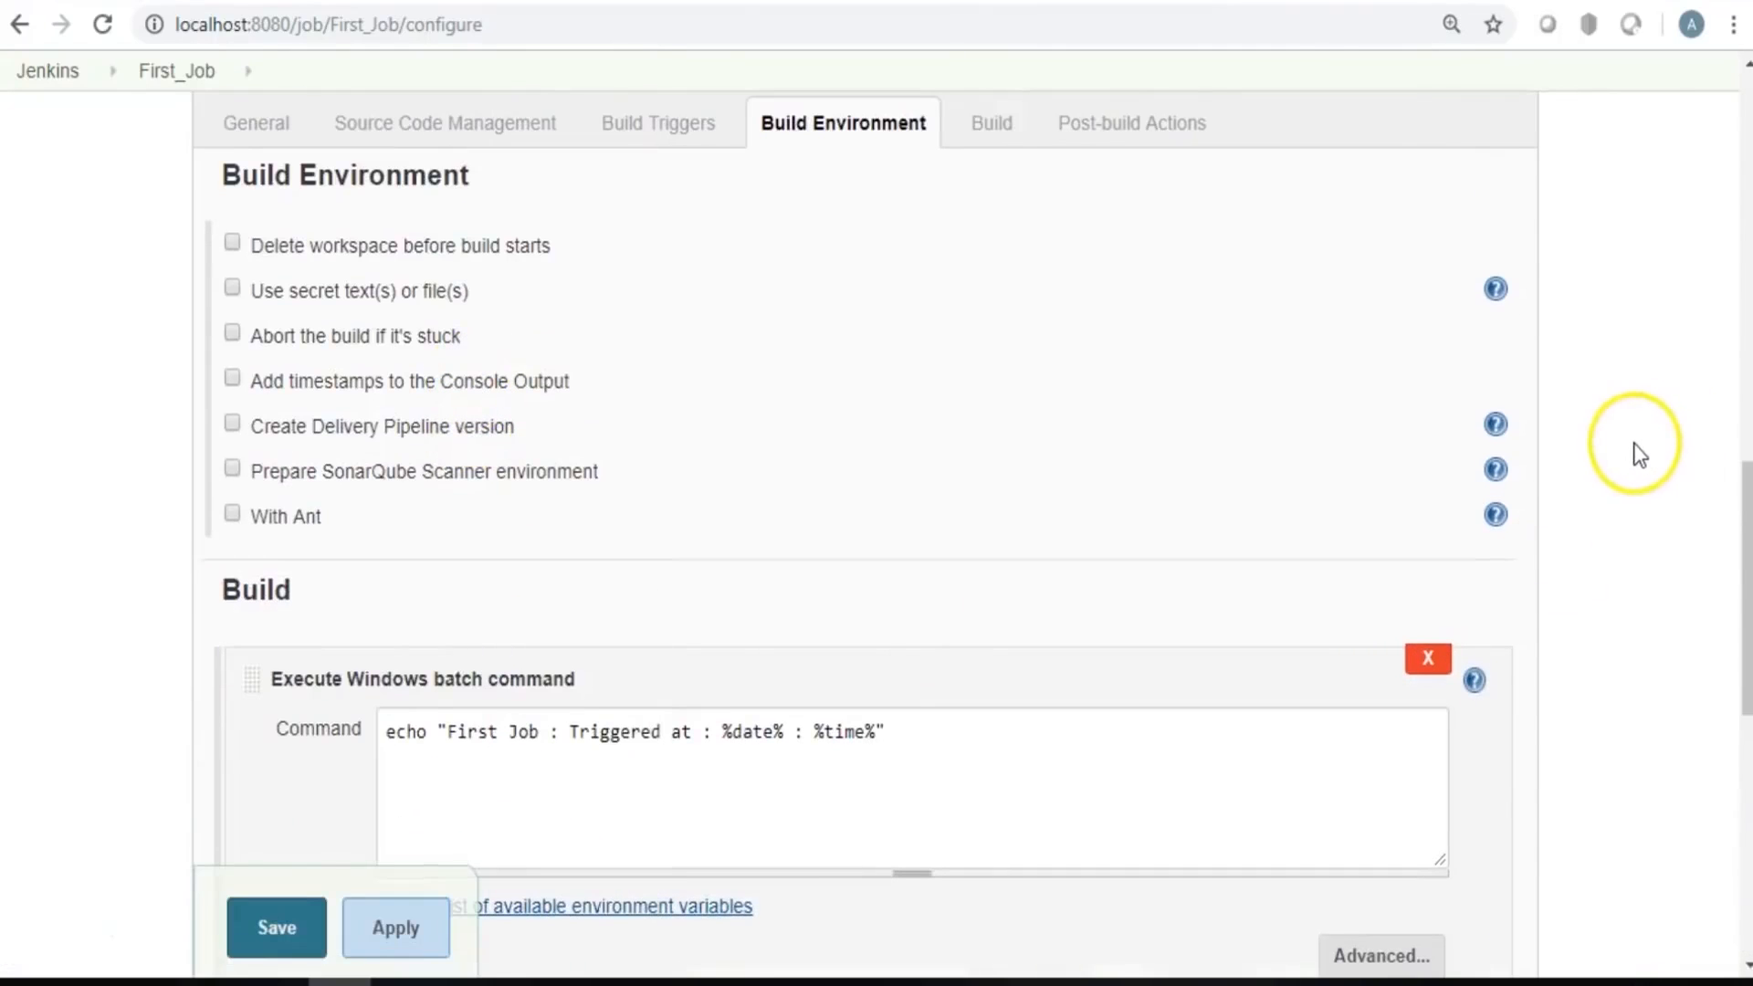
scroll(1634, 442, down, 9)
click(628, 418)
text(Sec)
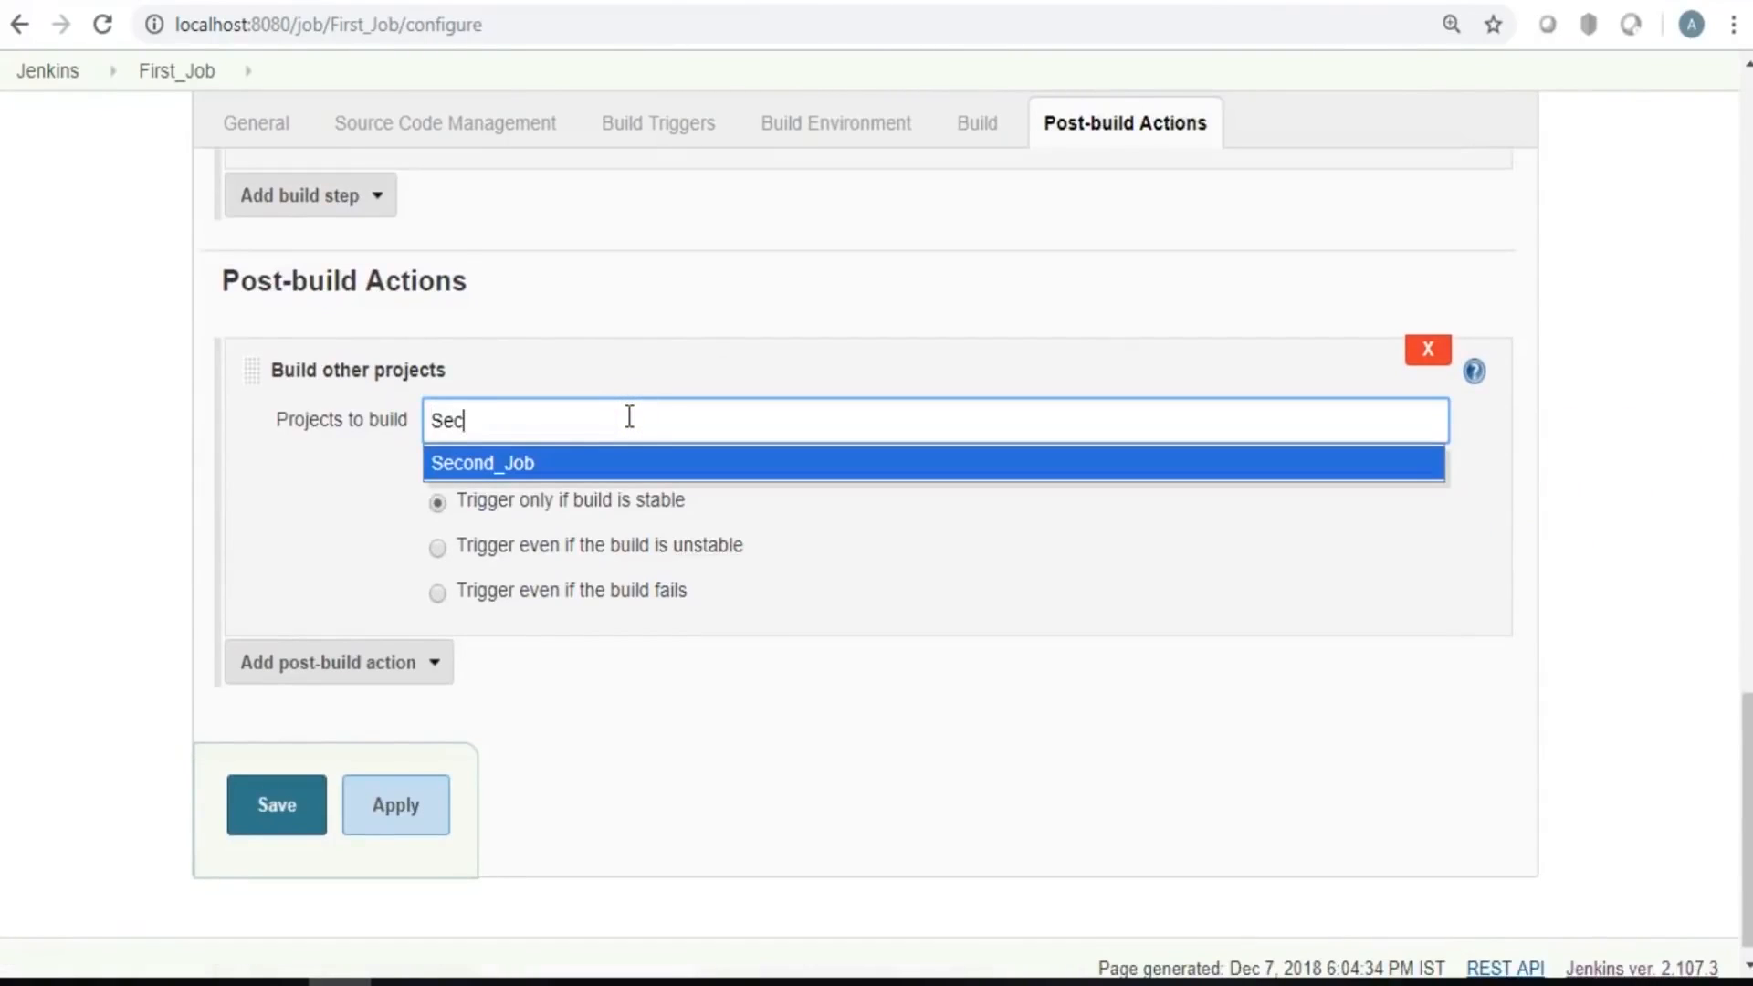
click(491, 462)
click(279, 782)
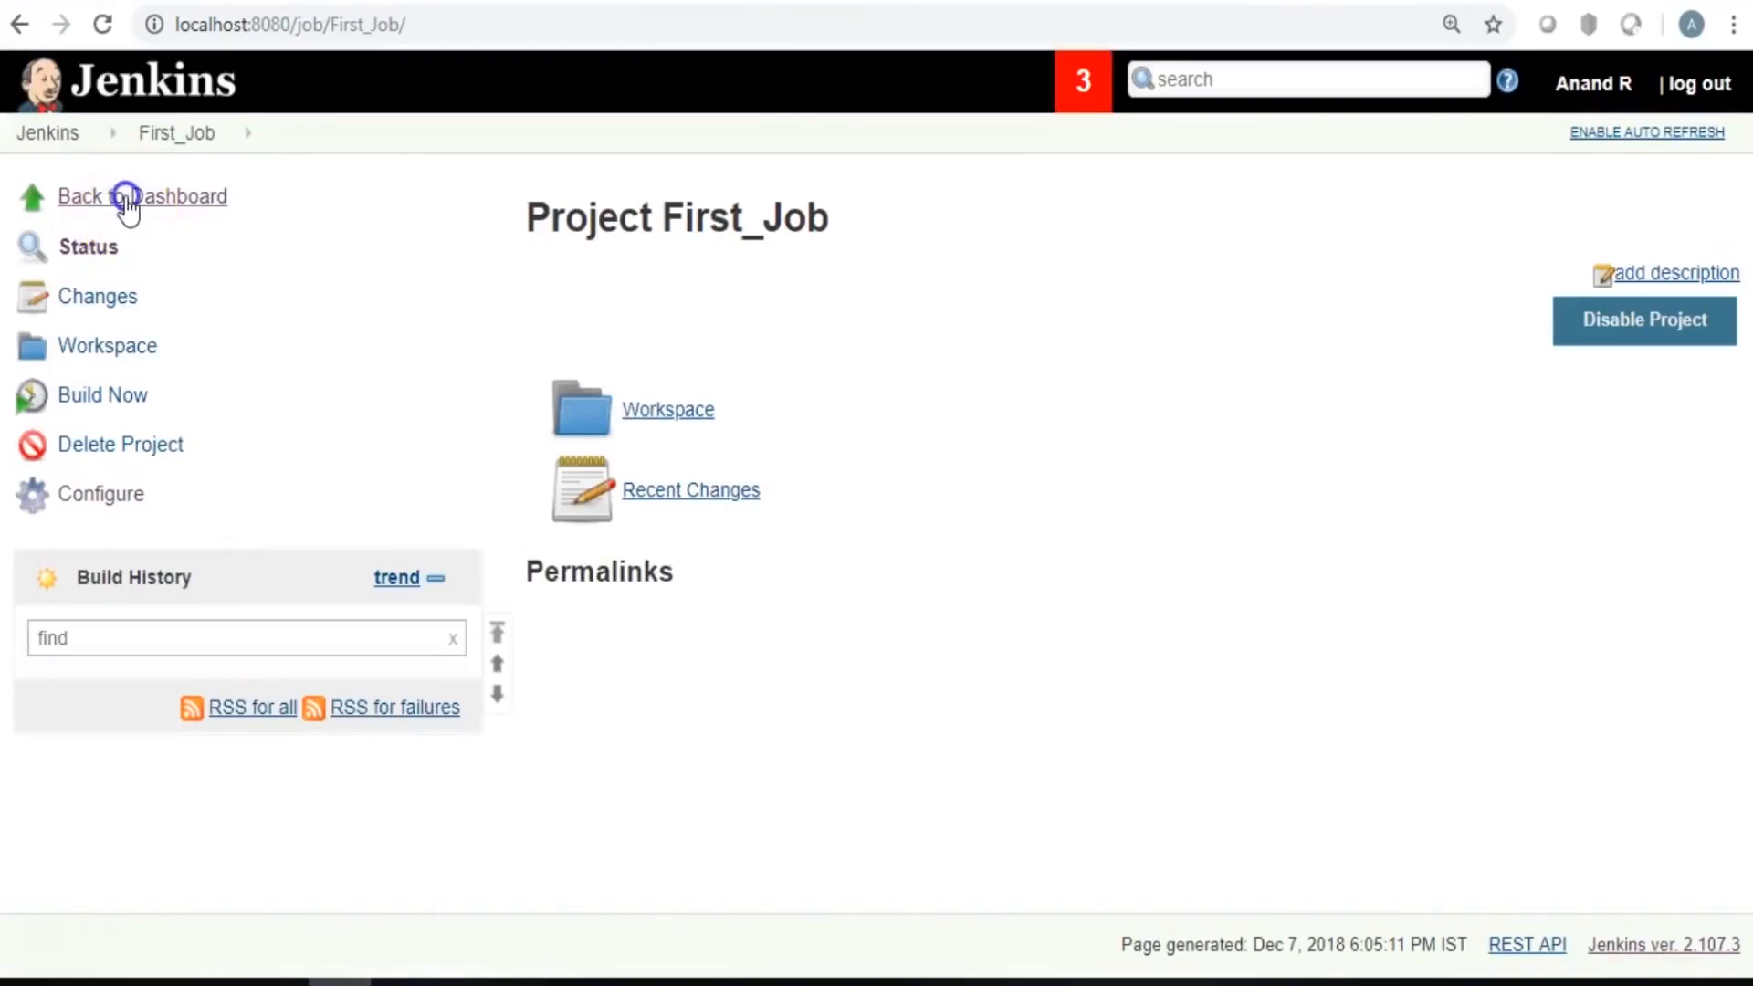
Configure Second_Job to build Third_Job as a post-build action, triggered only if the build is stable, and save the job.
click(128, 197)
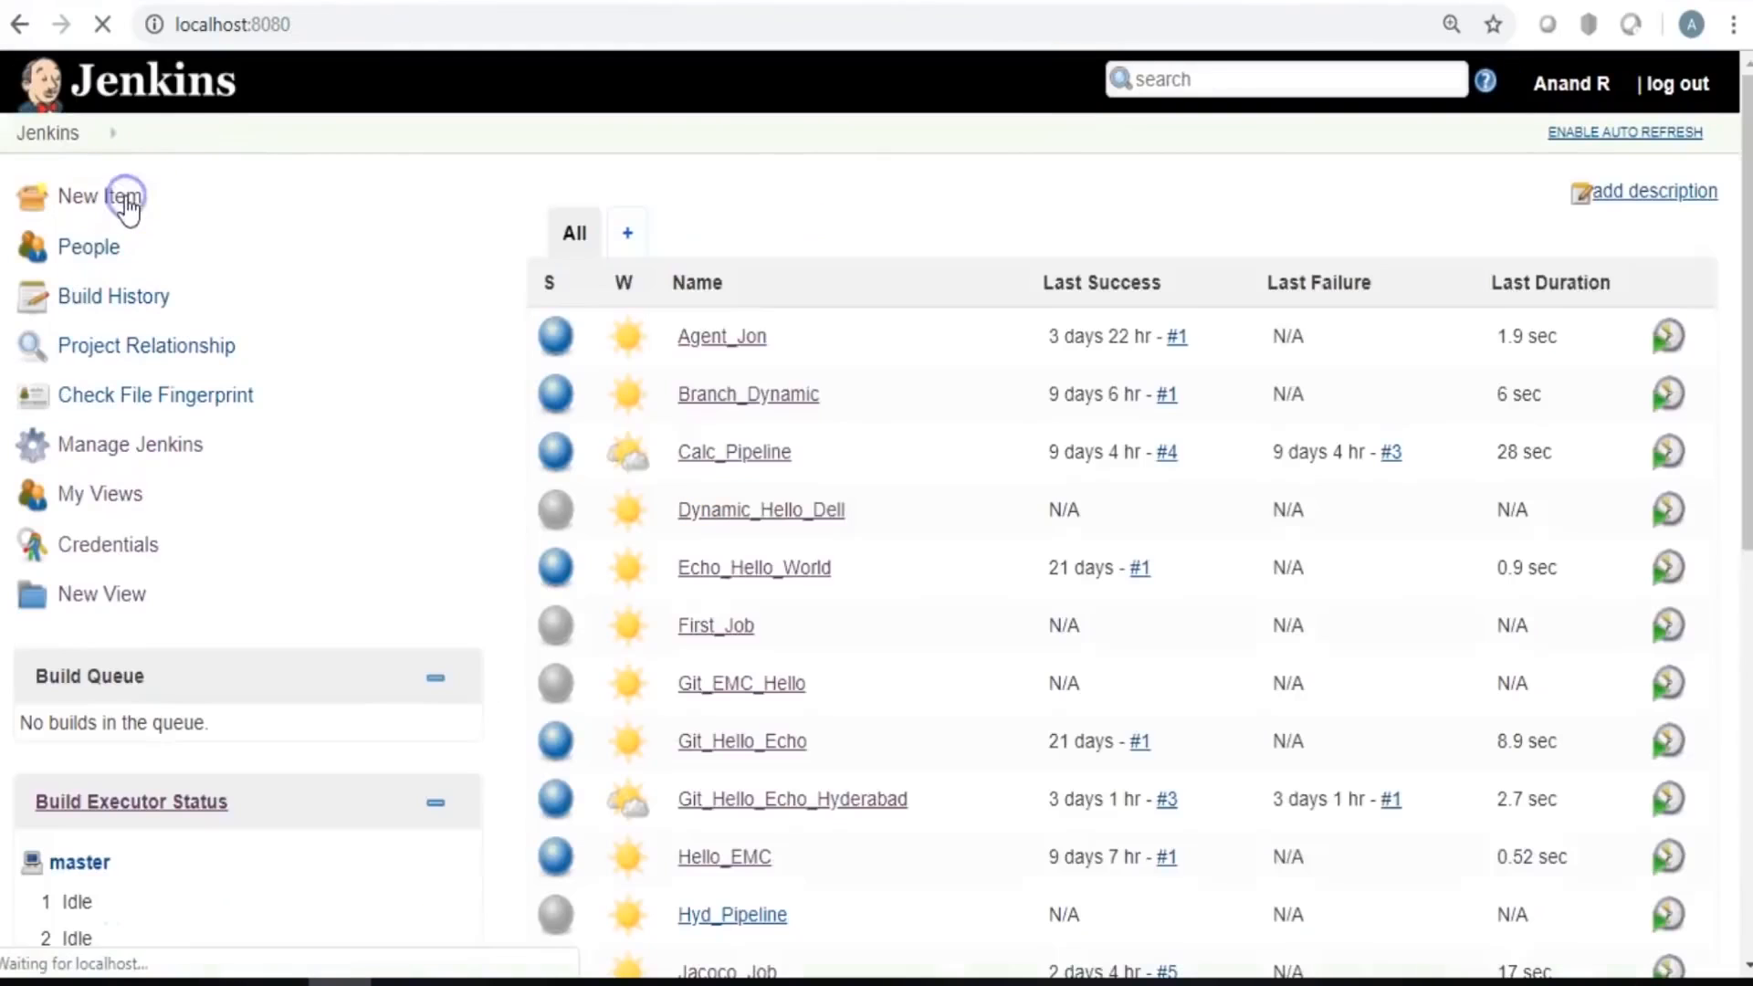
scroll(821, 461, down, 10)
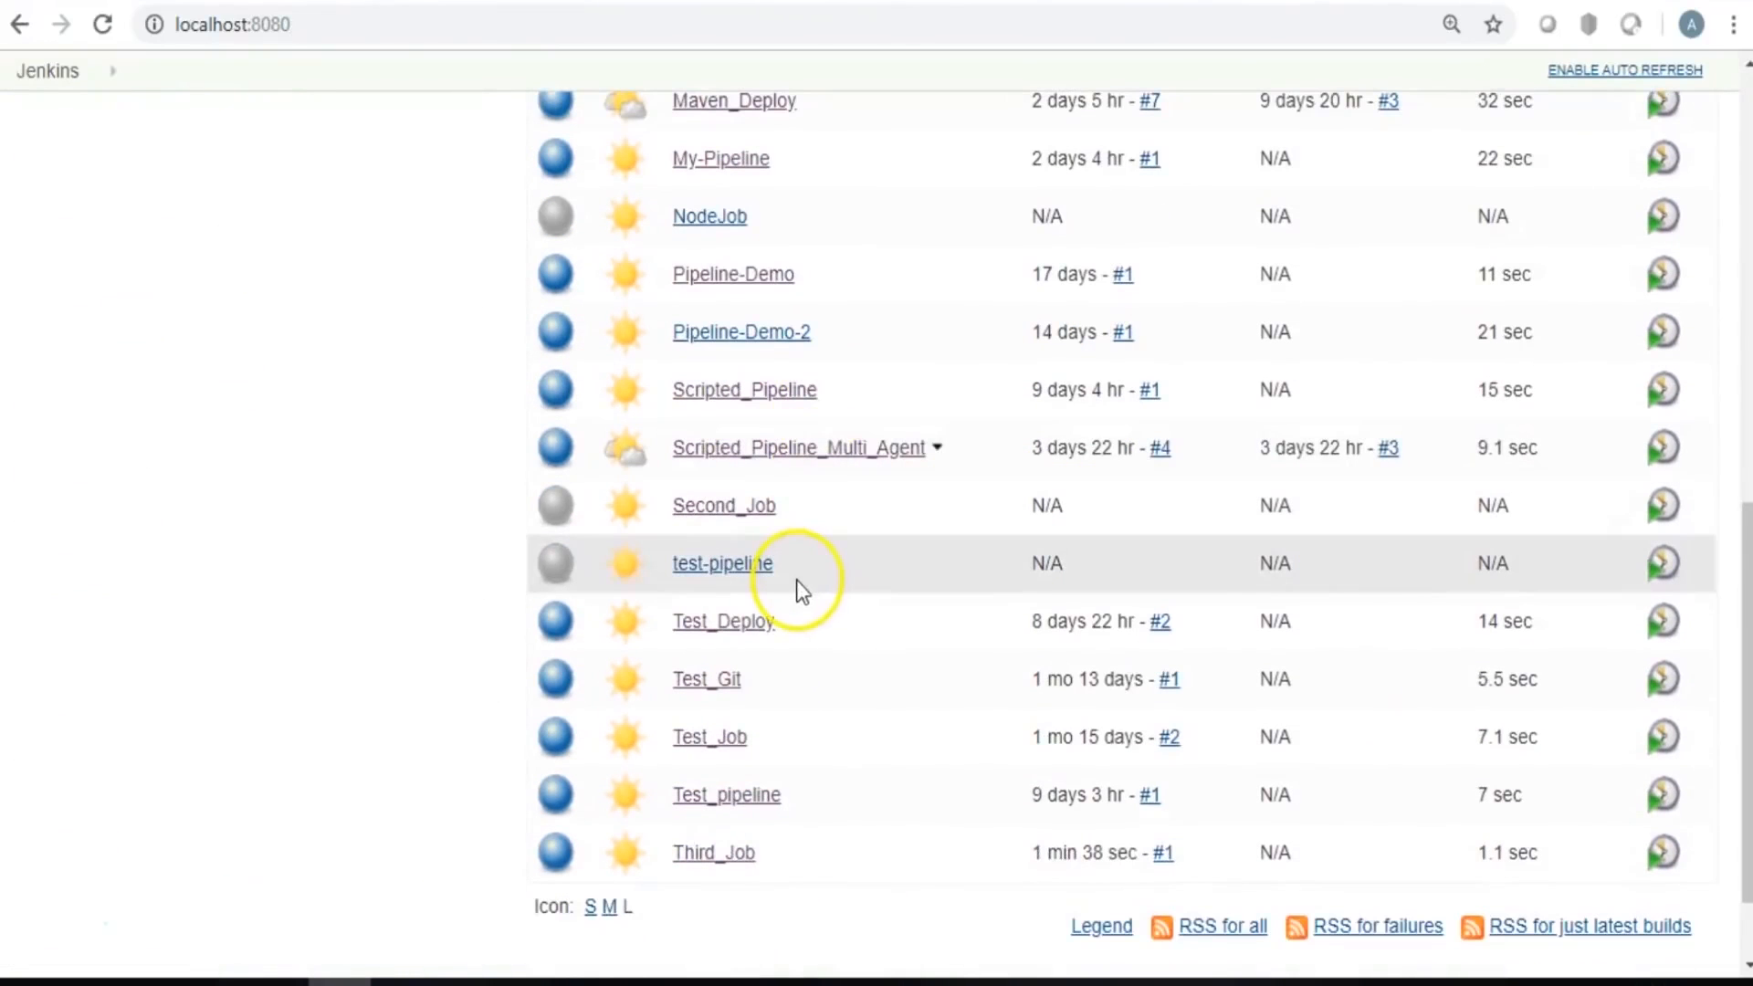
click(786, 505)
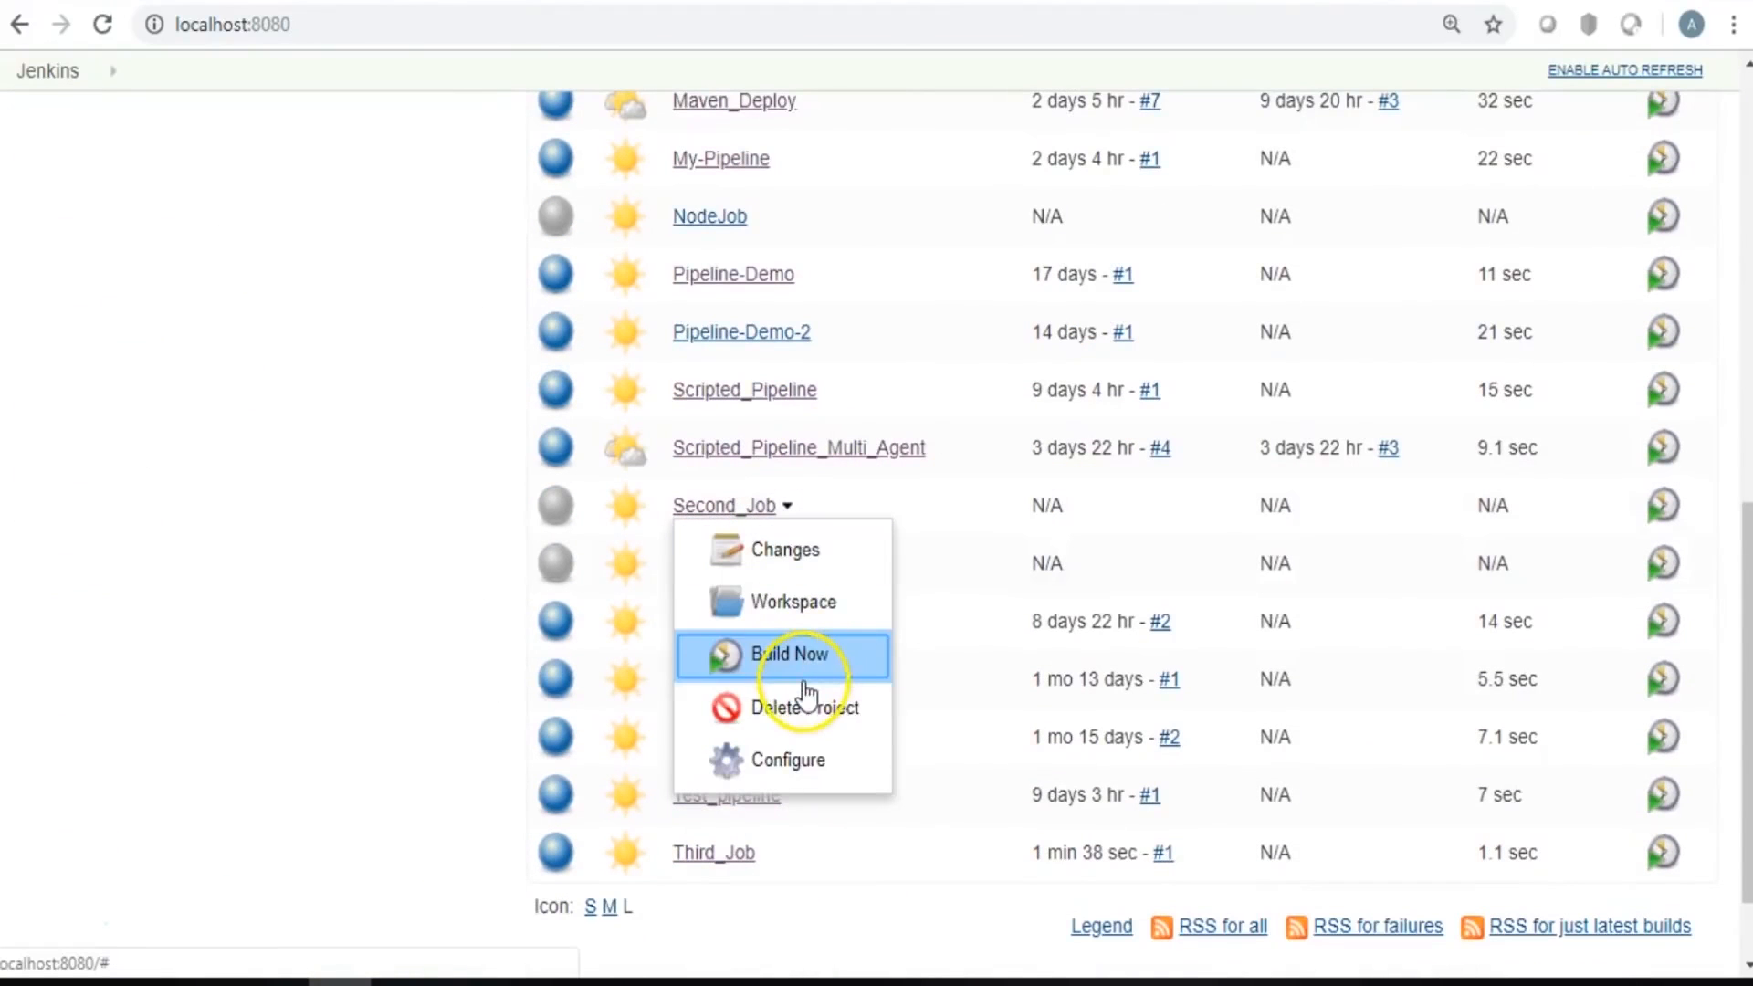
click(787, 758)
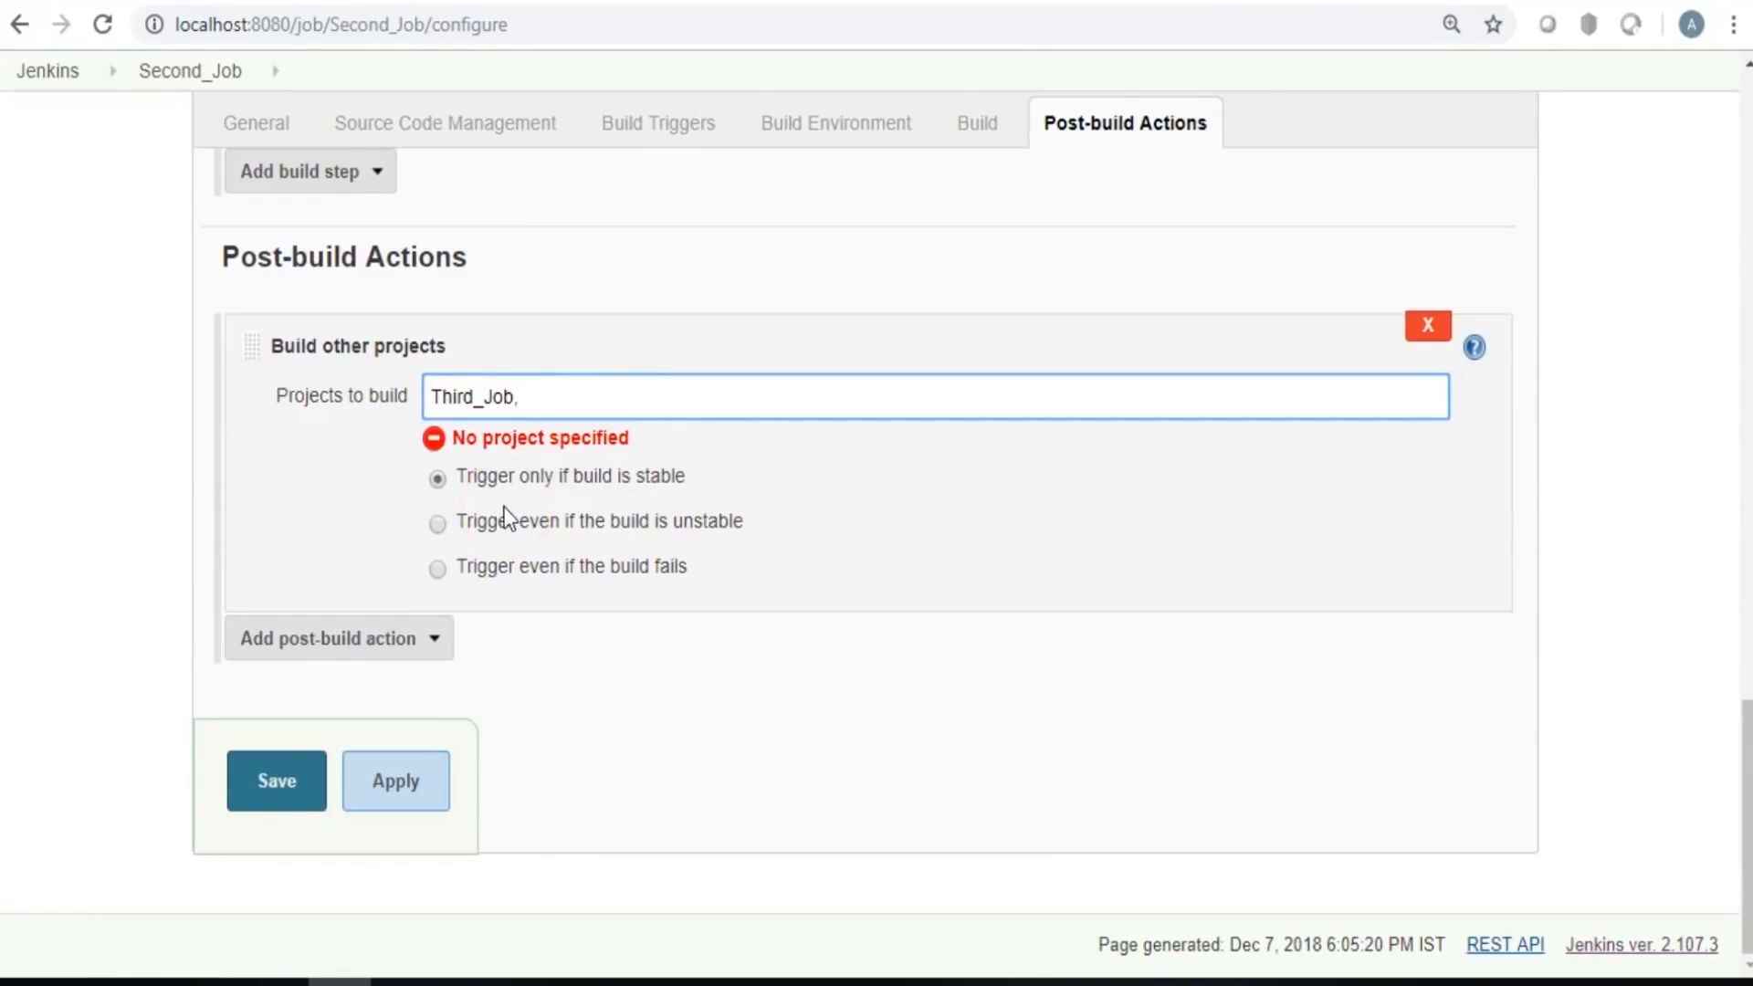
click(517, 480)
click(510, 406)
click(289, 798)
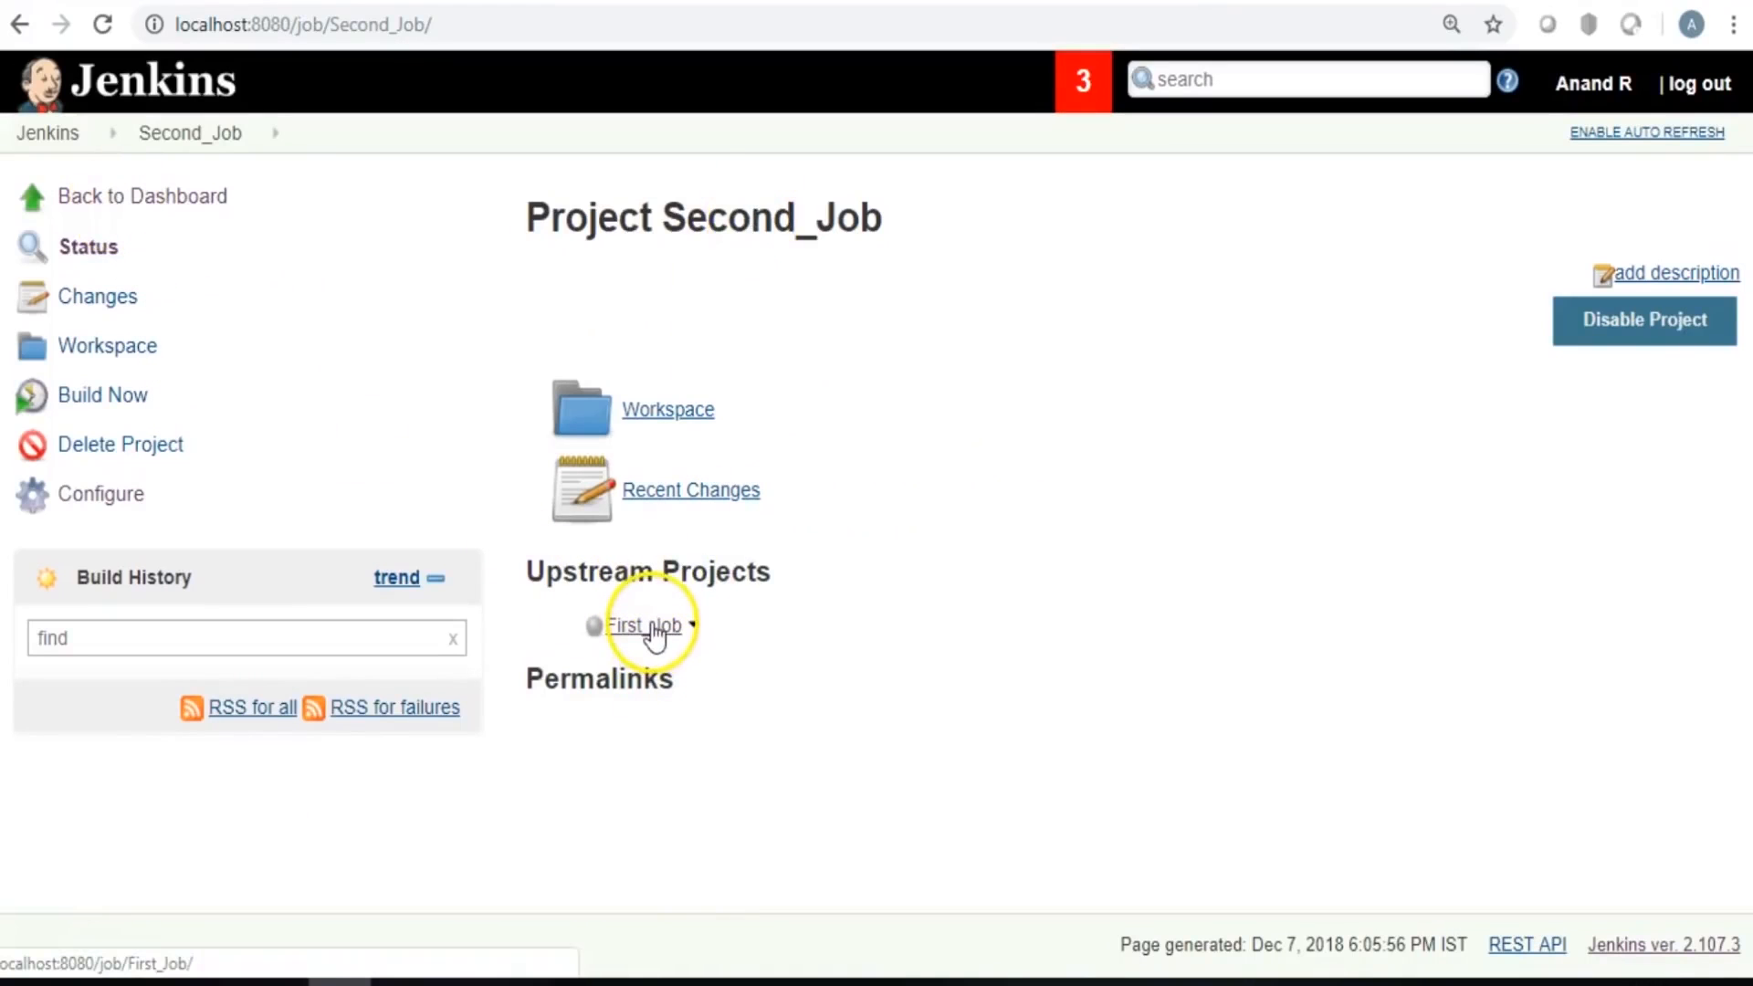
Open the queued Second_Job from the dashboard, view the console output of its build #1, and follow it to the downstream Third_Job.
click(117, 195)
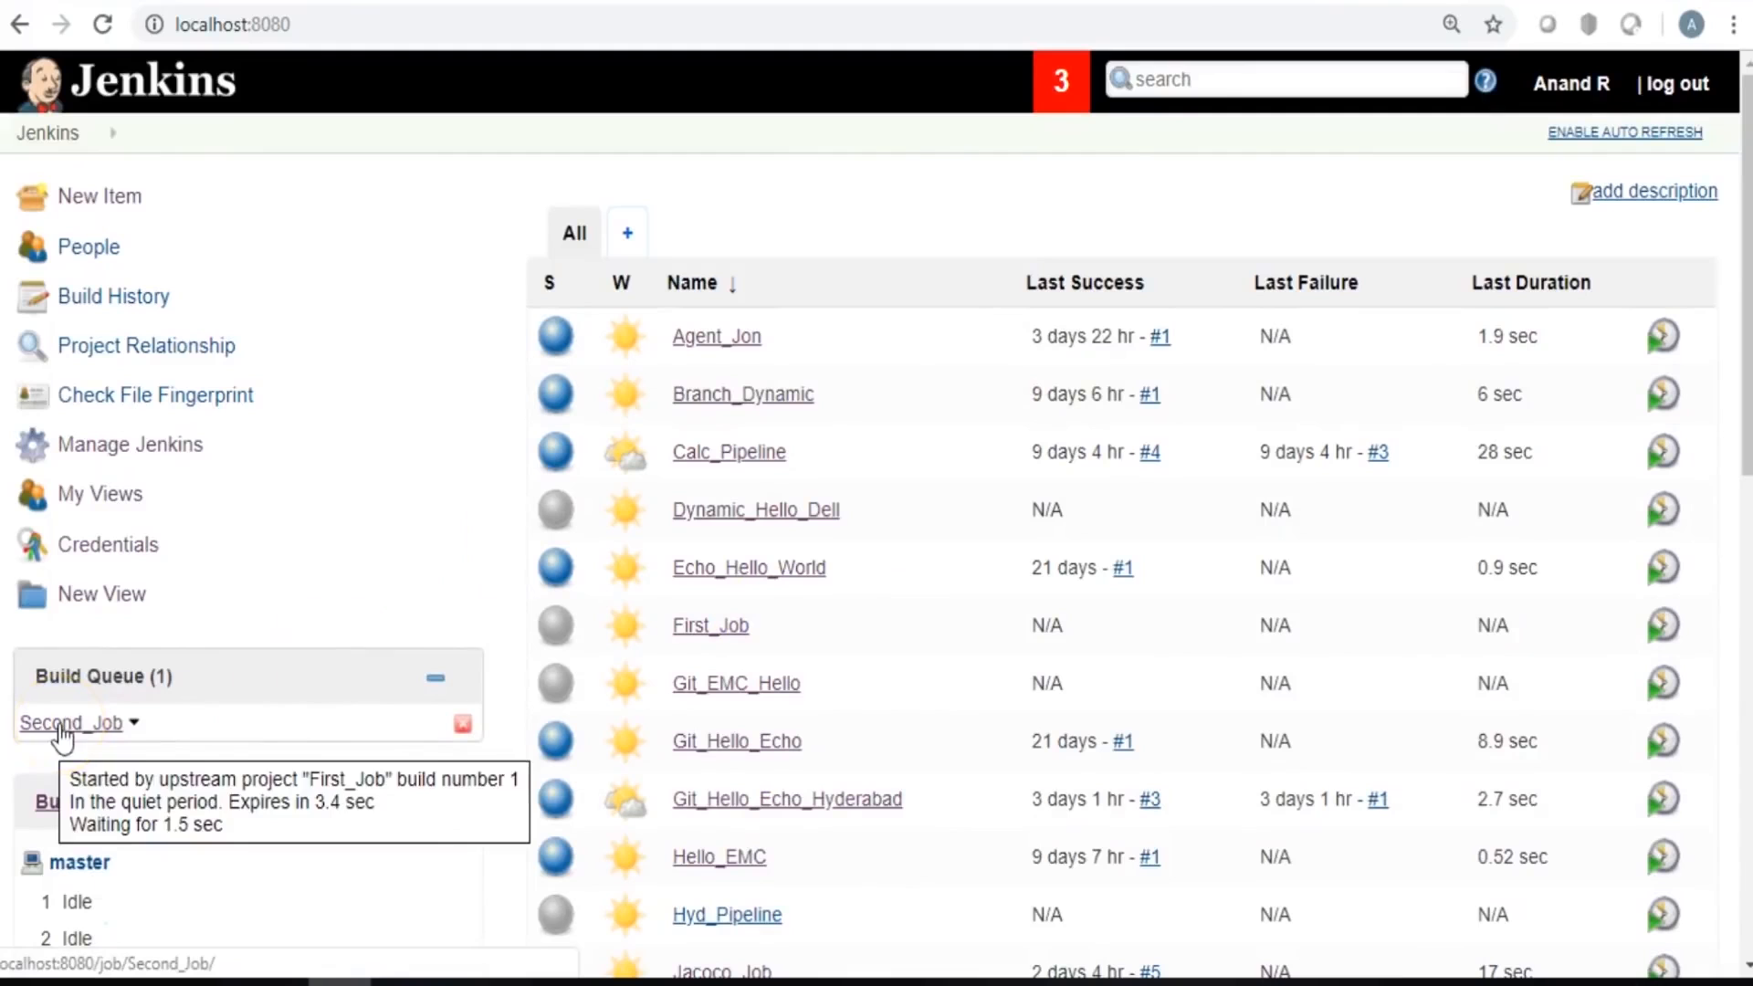
click(66, 728)
click(55, 687)
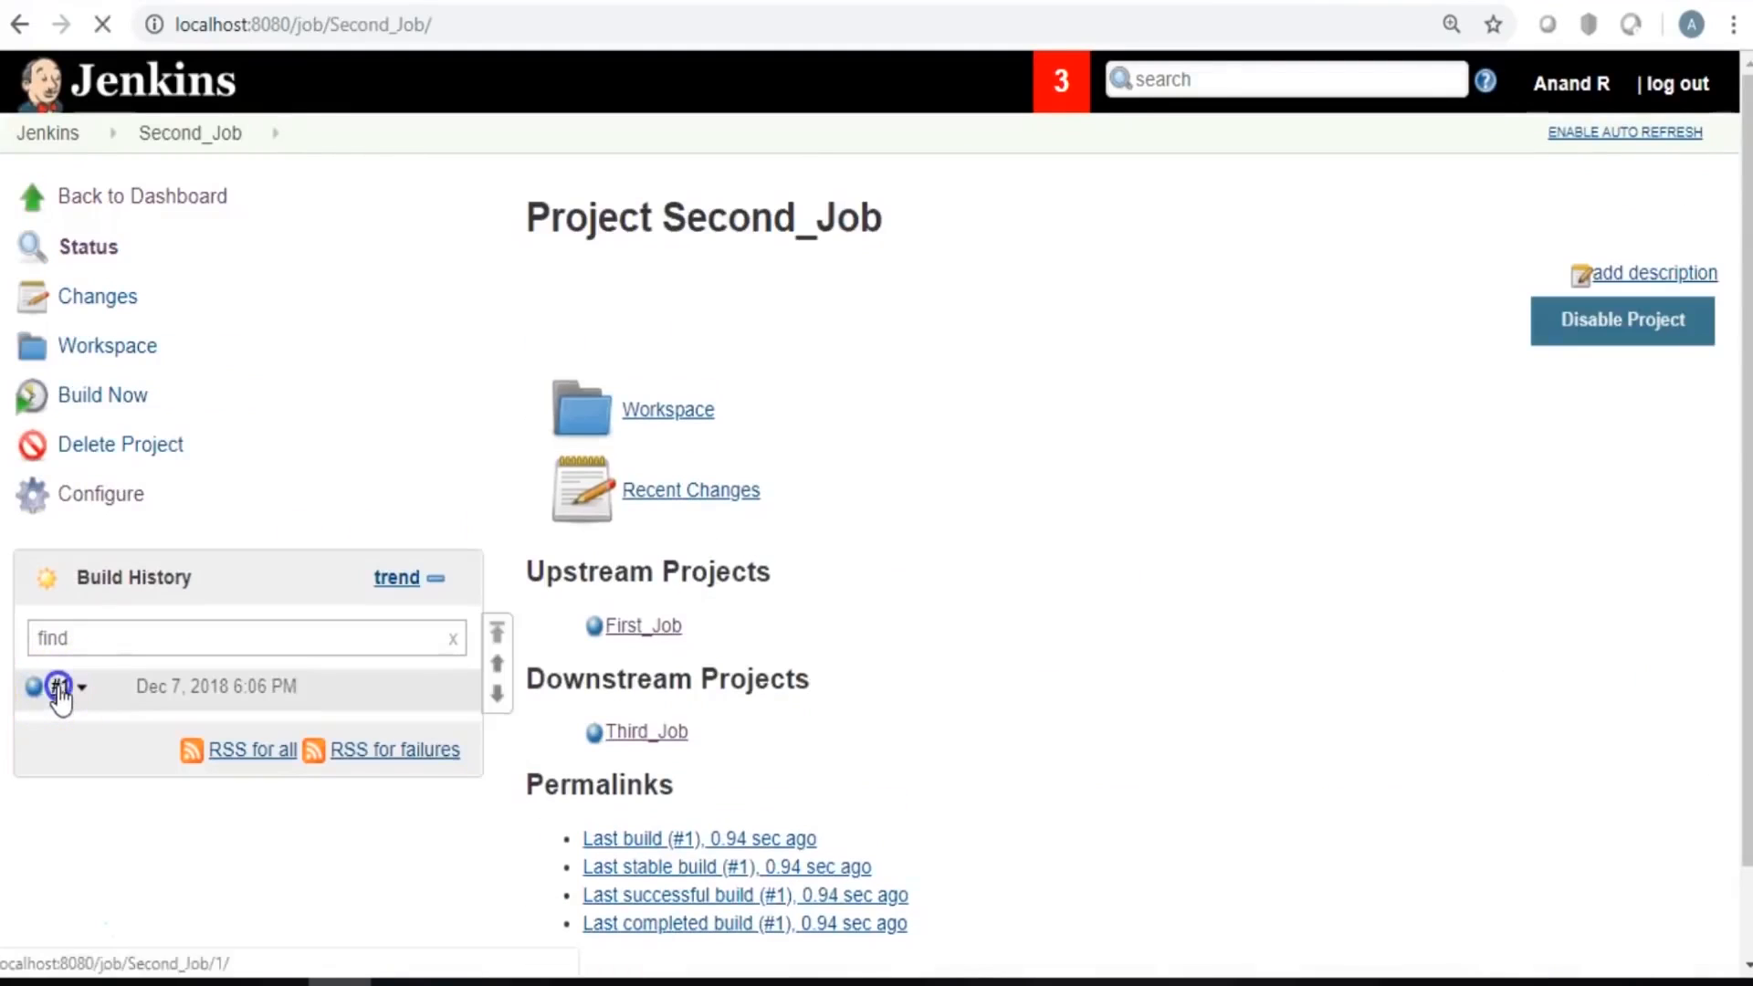
click(167, 345)
click(835, 600)
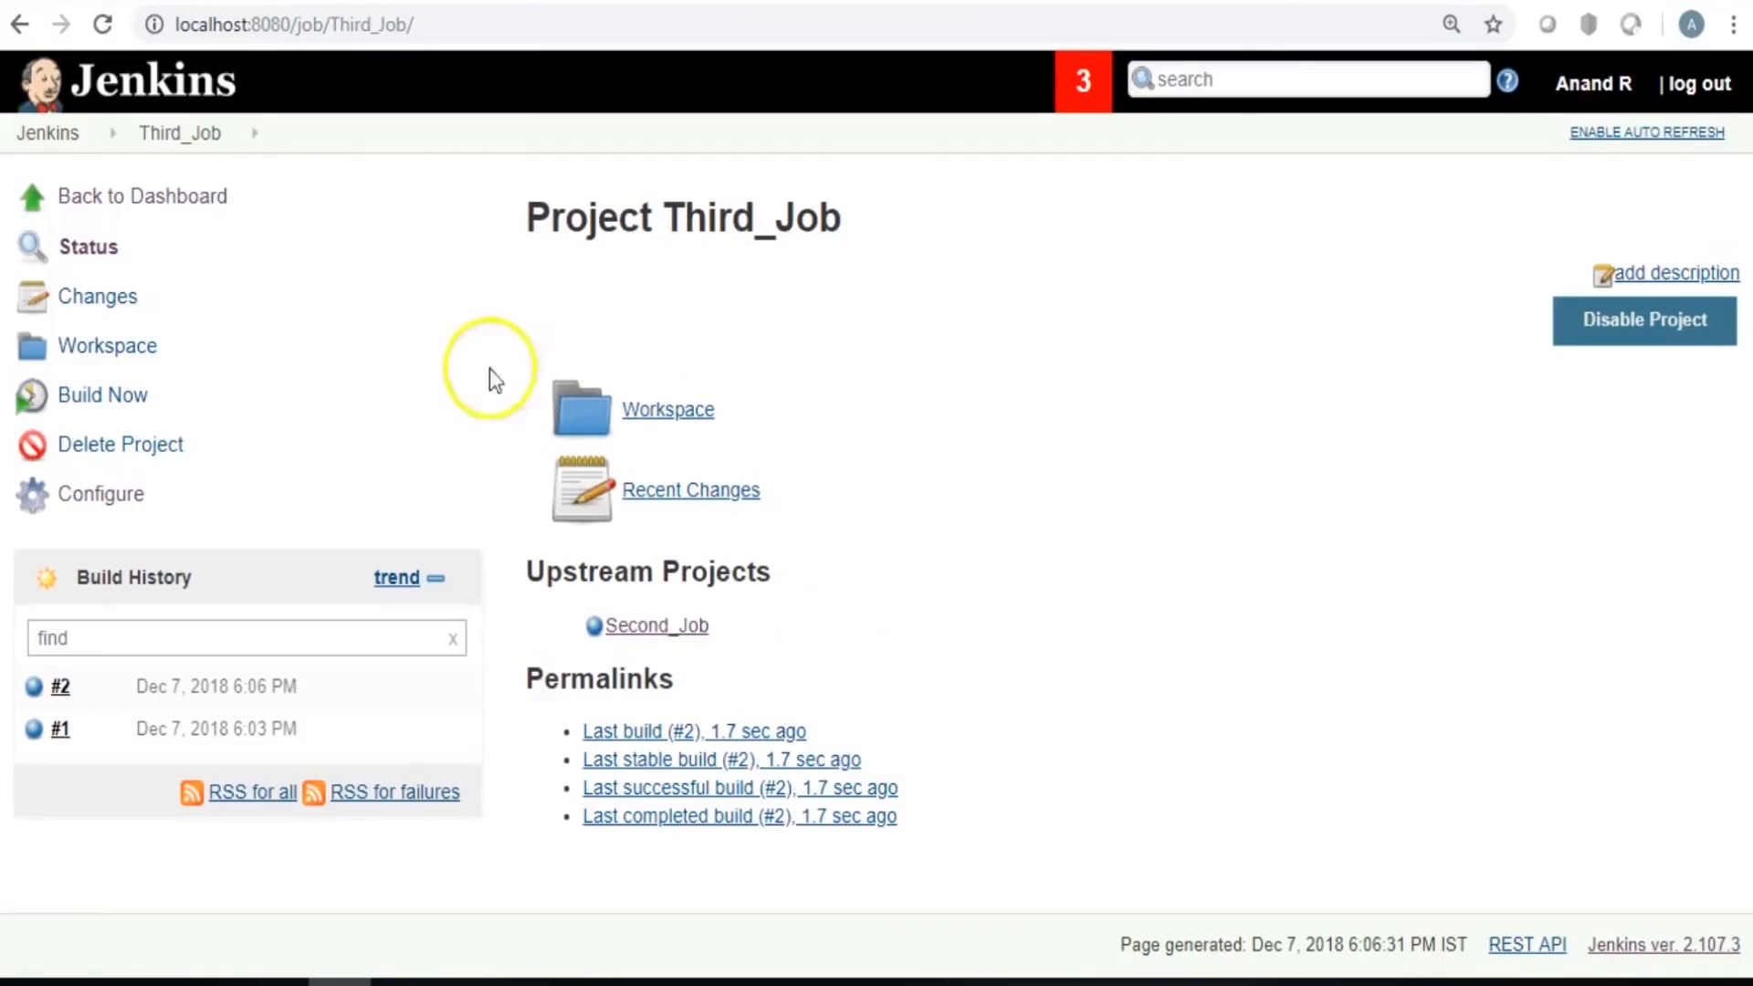
Return to the dashboard and open the plugin manager from the Jenkins management page.
click(162, 212)
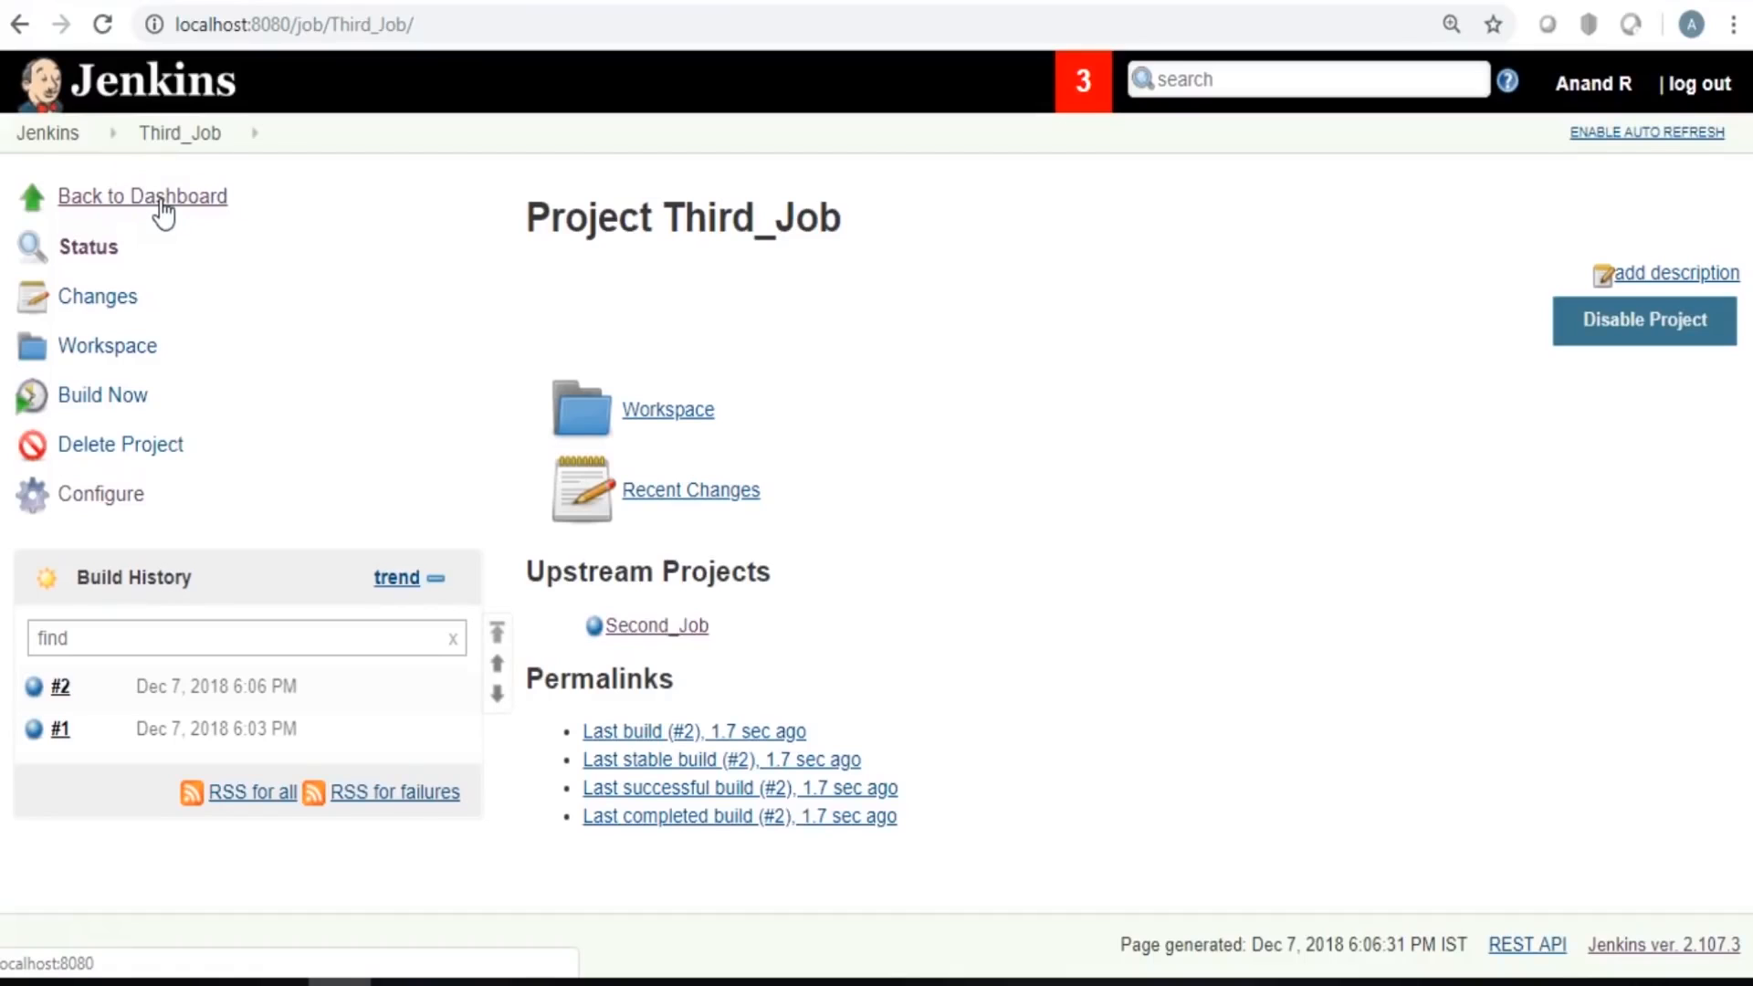
click(162, 211)
click(1136, 217)
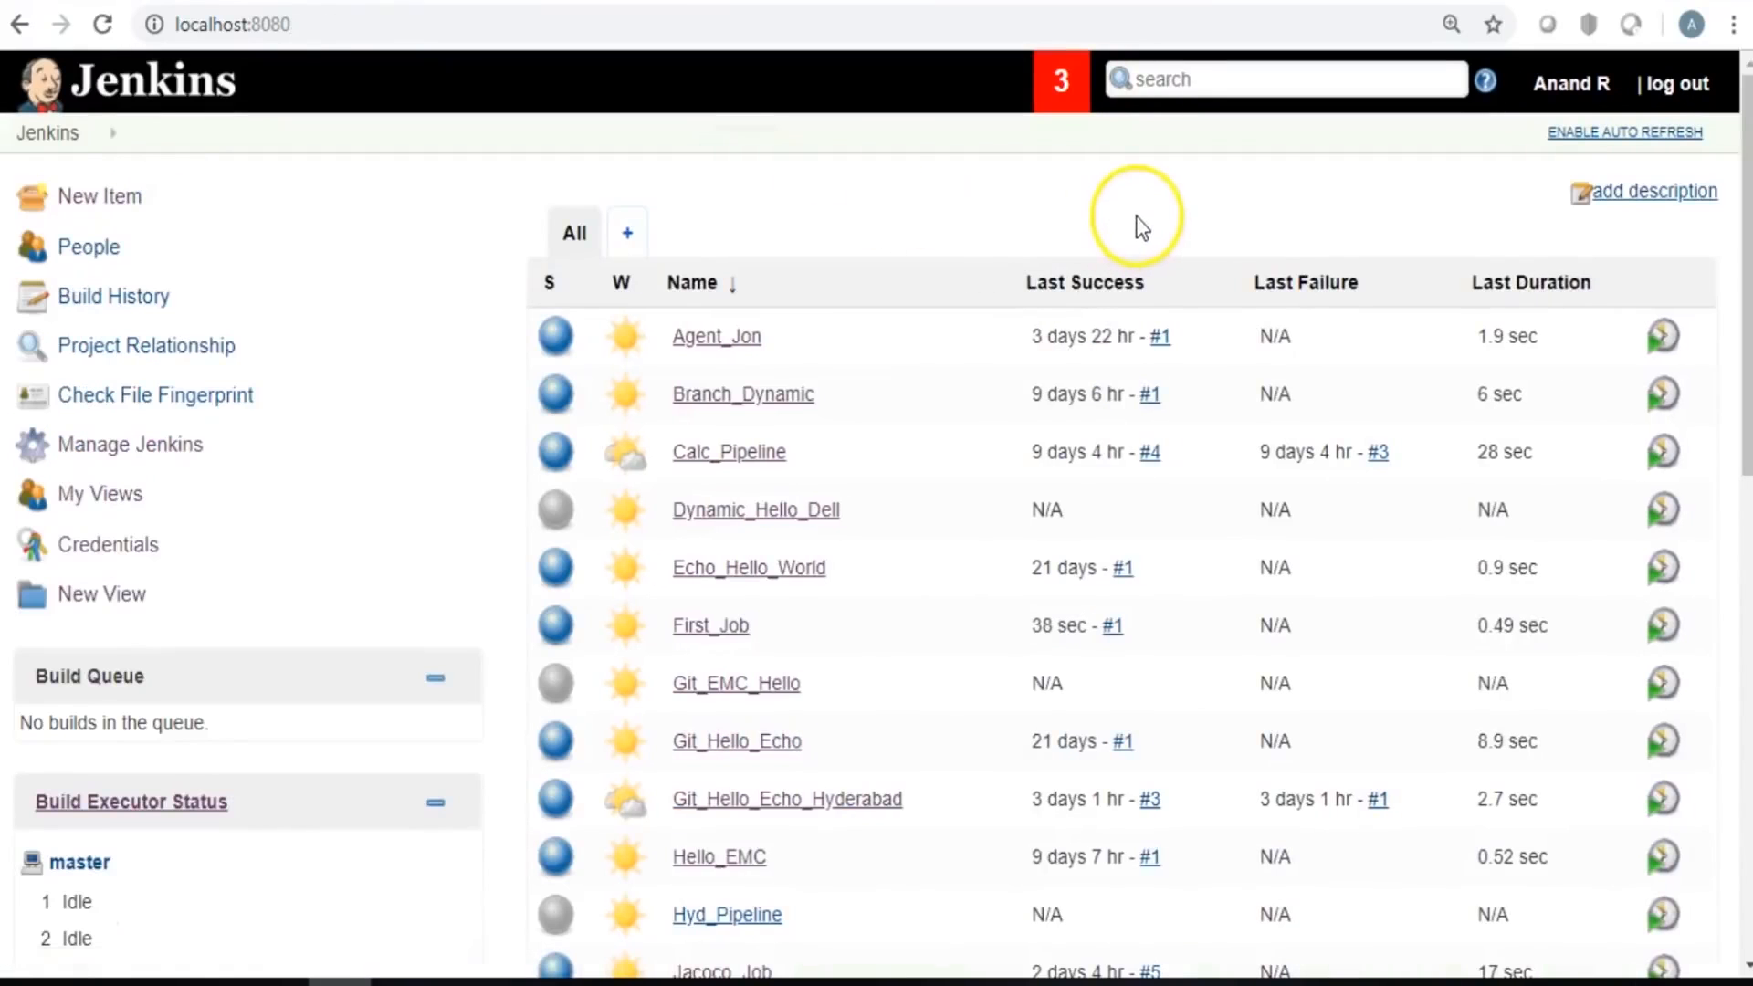
click(178, 447)
scroll(862, 445, down, 3)
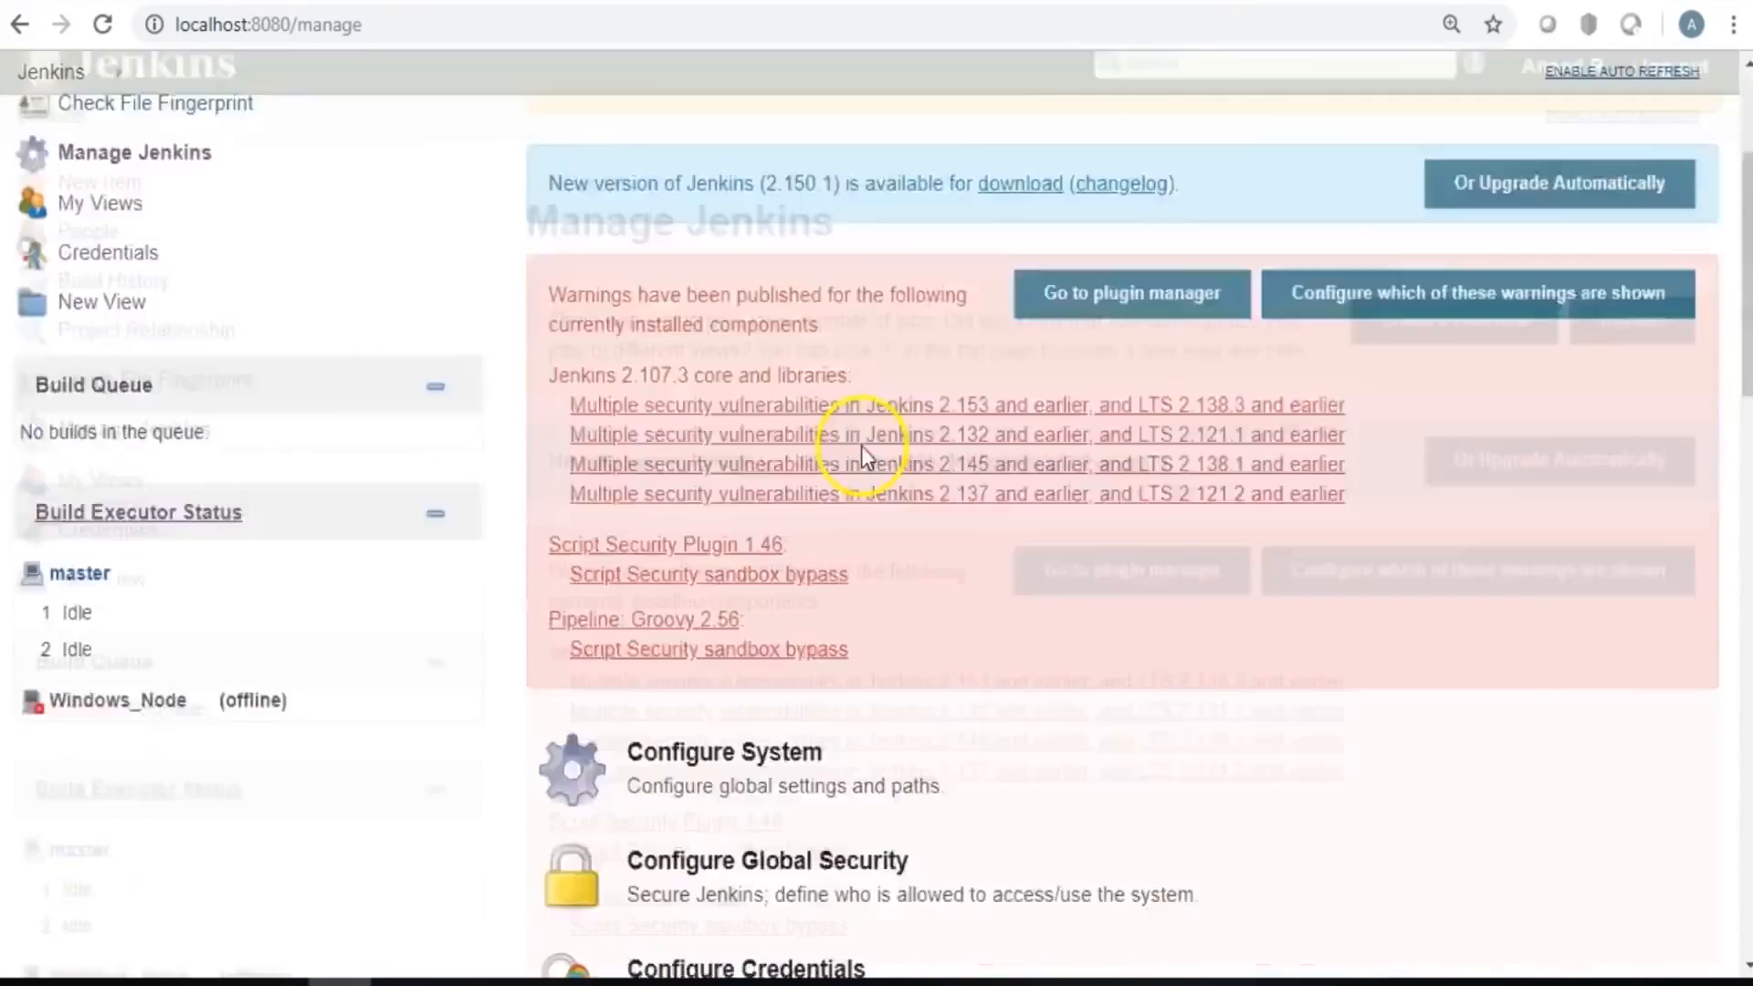
scroll(861, 445, down, 7)
click(856, 656)
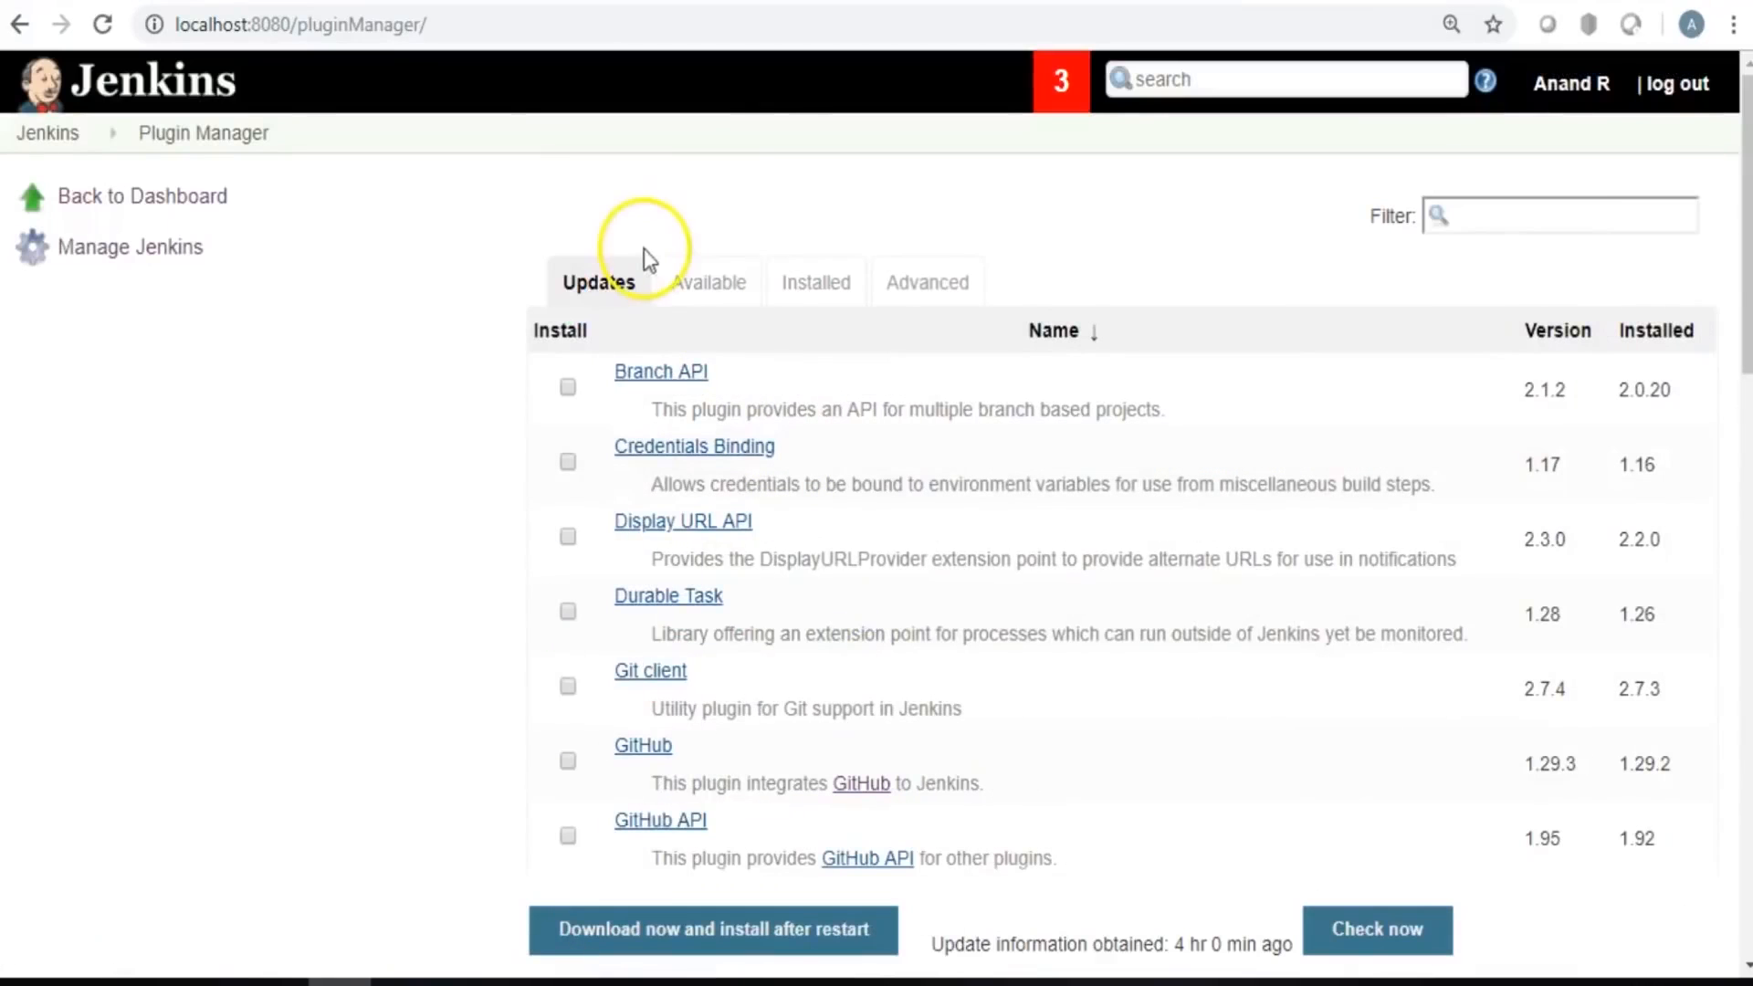
Filter the installed plugins for Delivery to check for the Delivery Pipeline Plugin, and clear the filter.
click(813, 282)
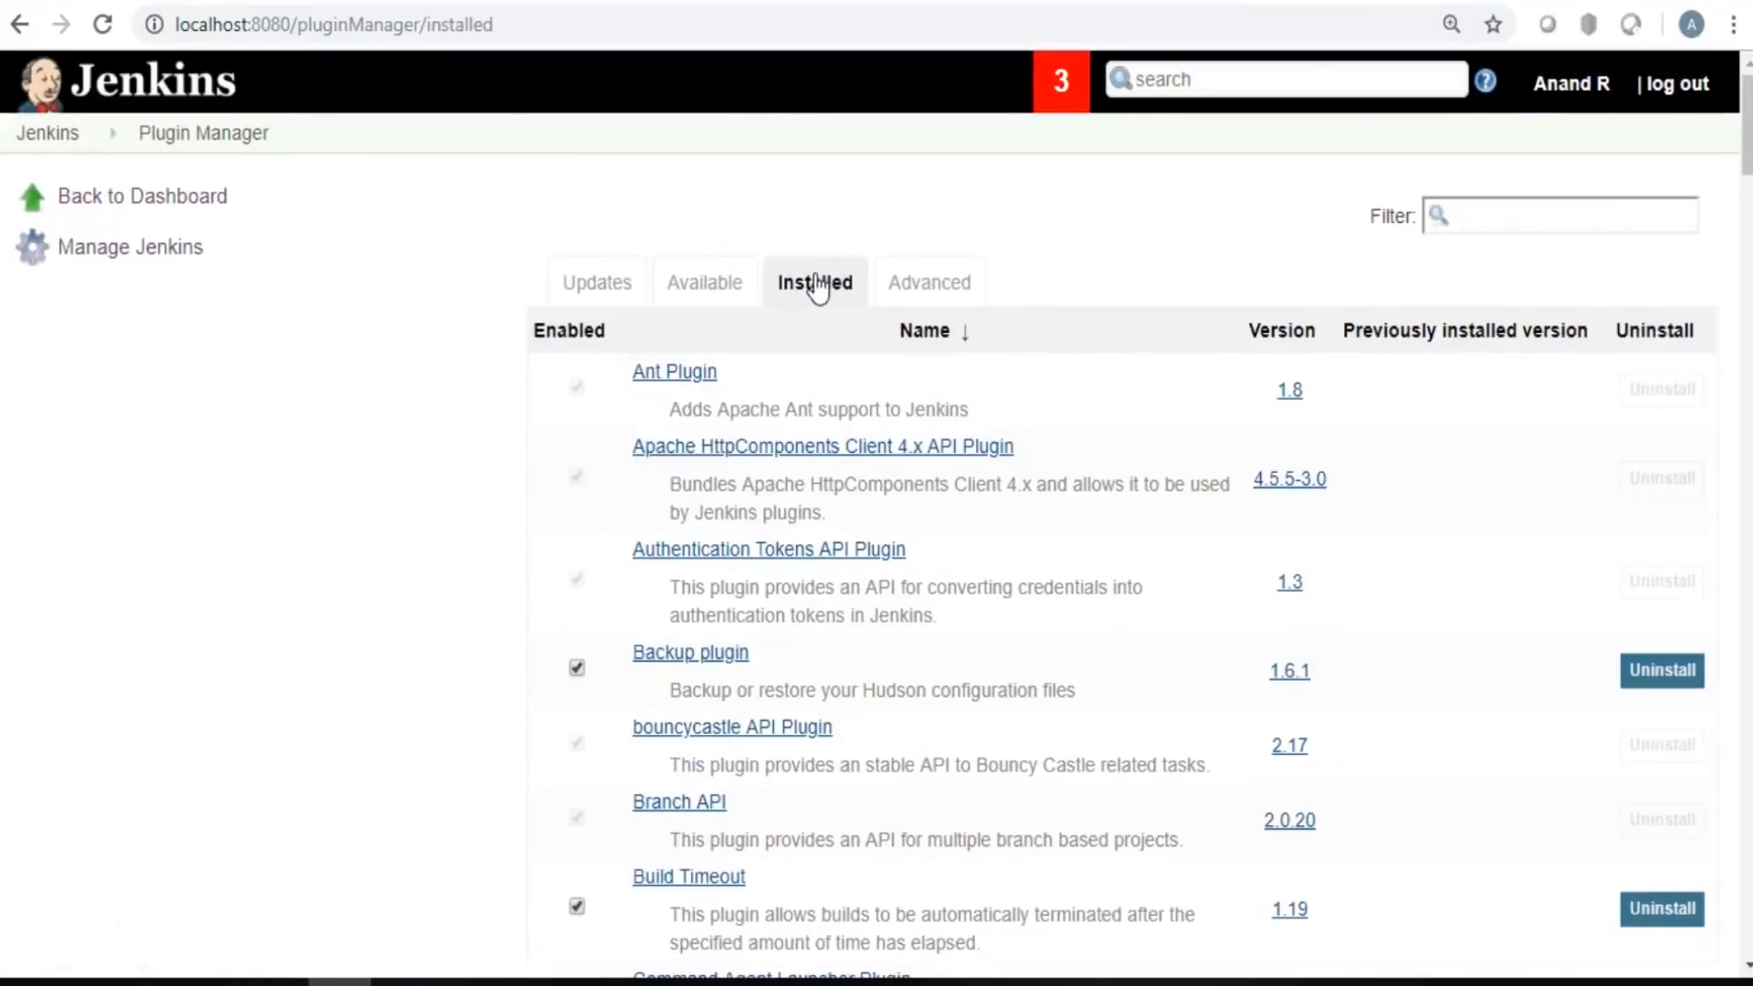
click(691, 284)
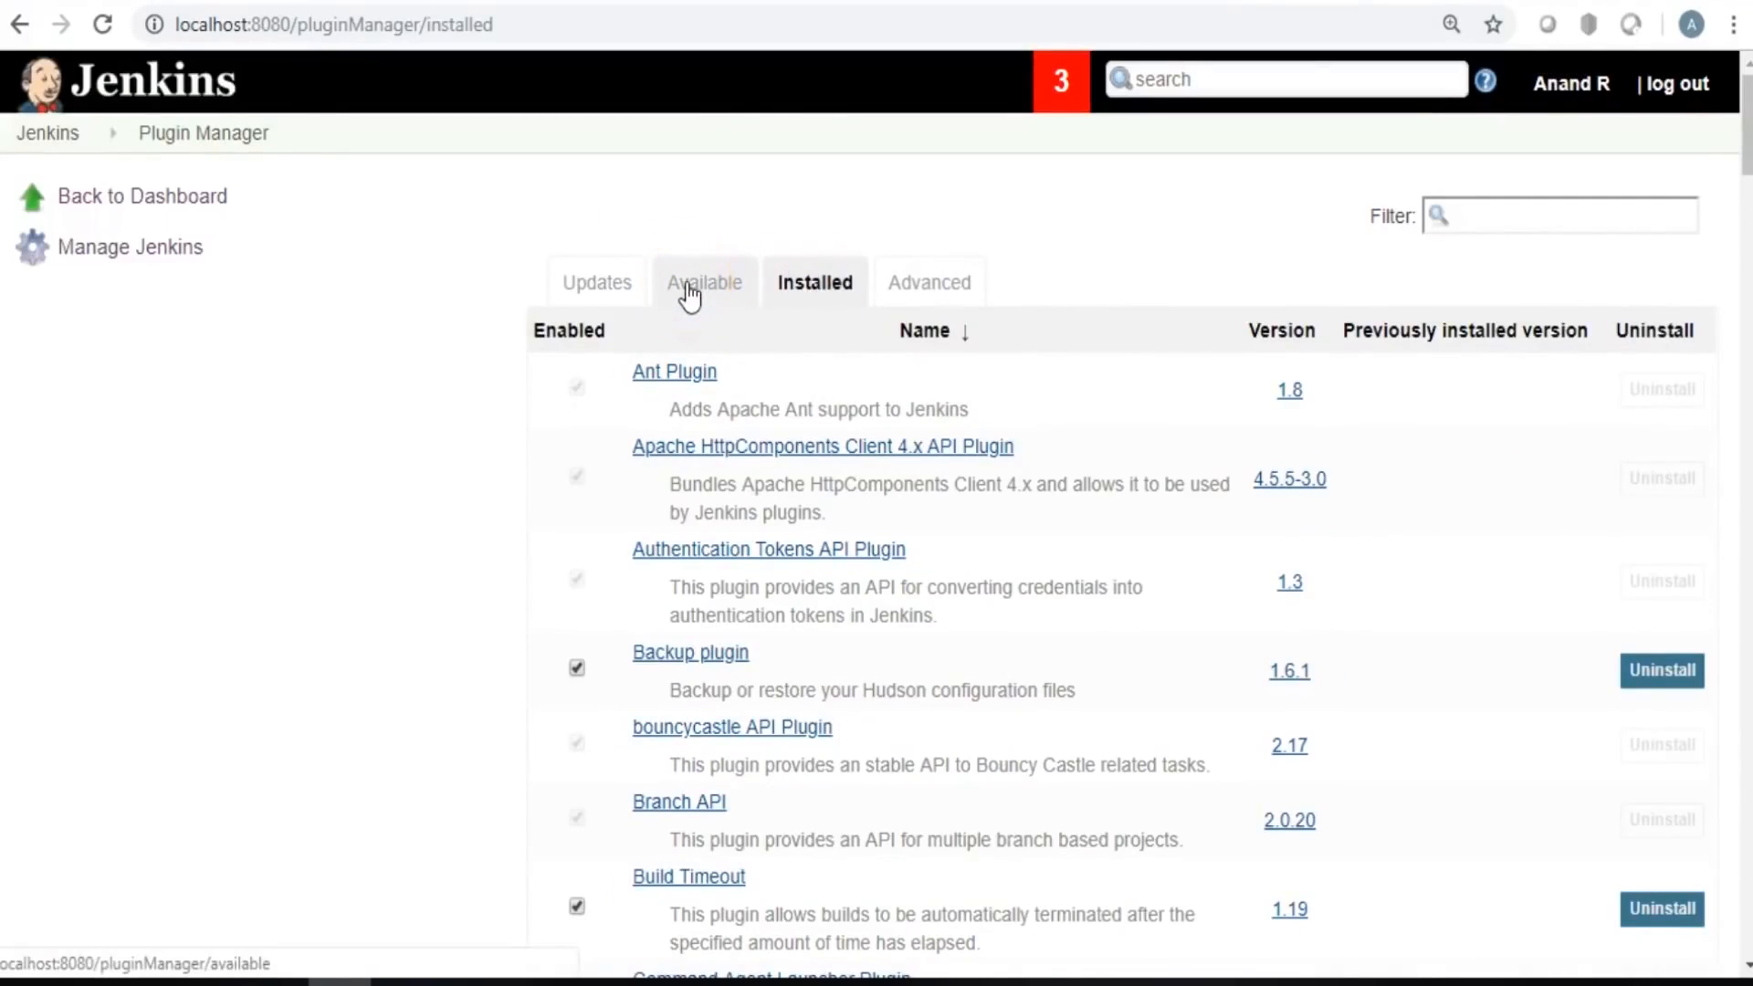
click(1448, 216)
text(Delivery)
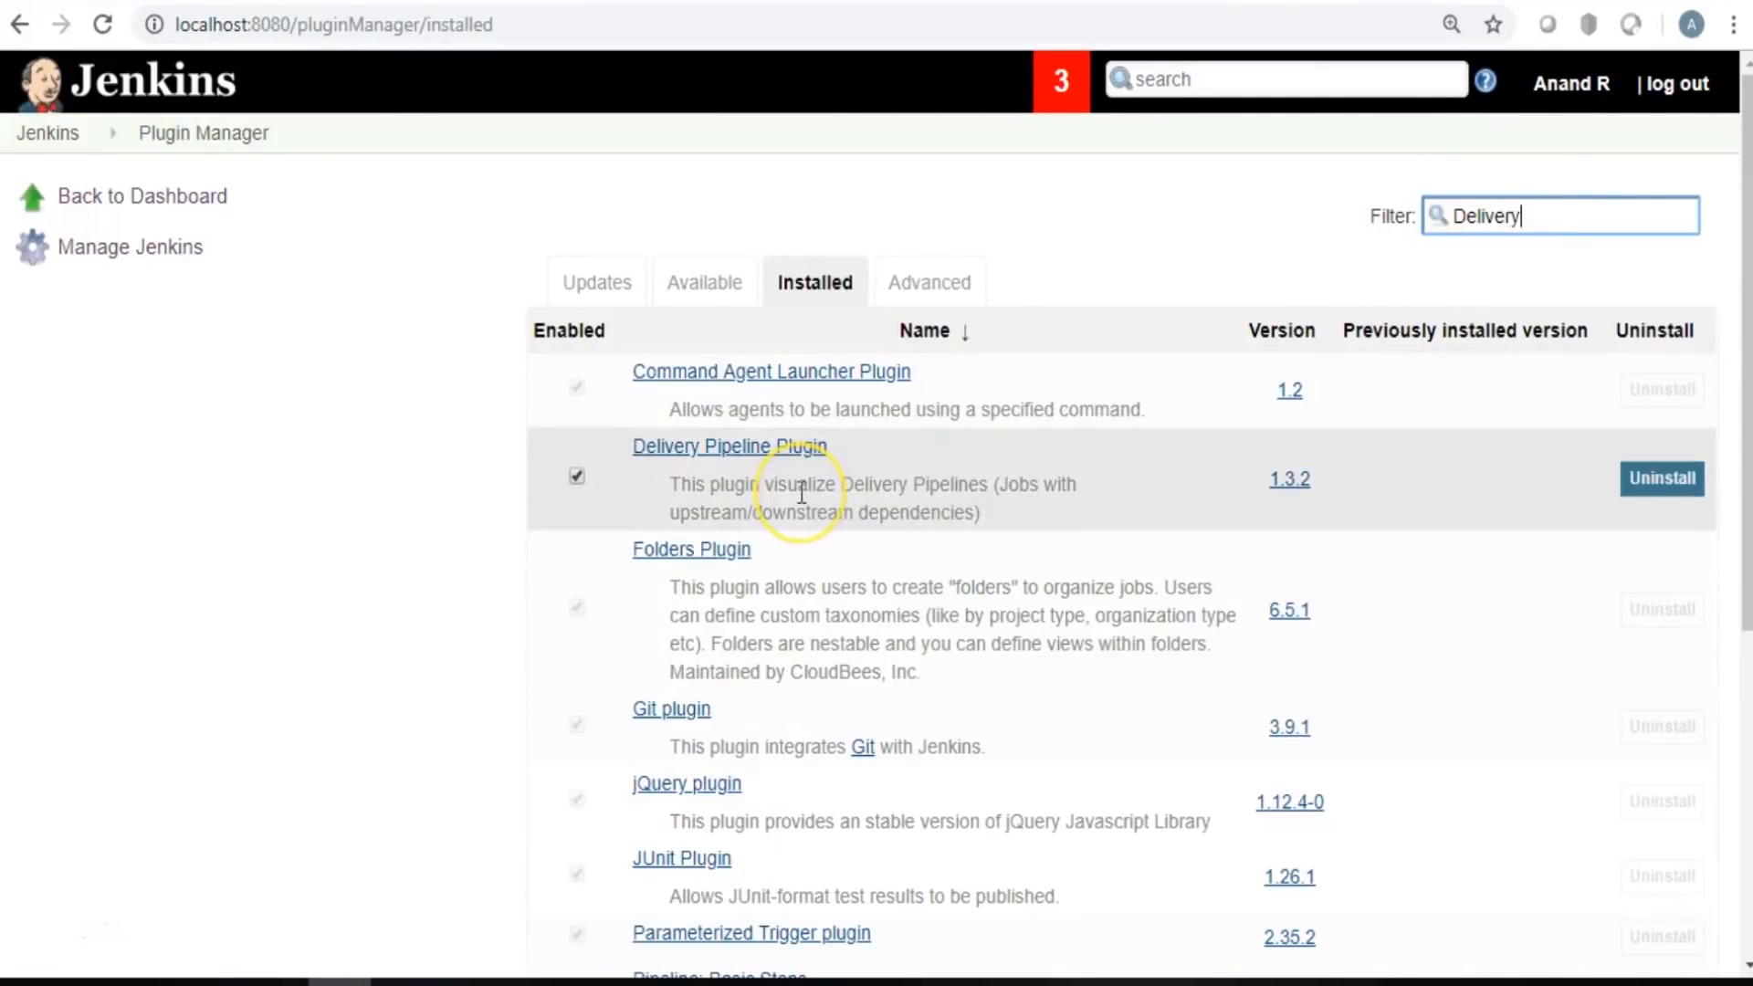
drag(1523, 217, 1426, 239)
key(BackSpace)
Create a dashboard view named My_First_Pipeline of type Delivery Pipeline View.
click(96, 212)
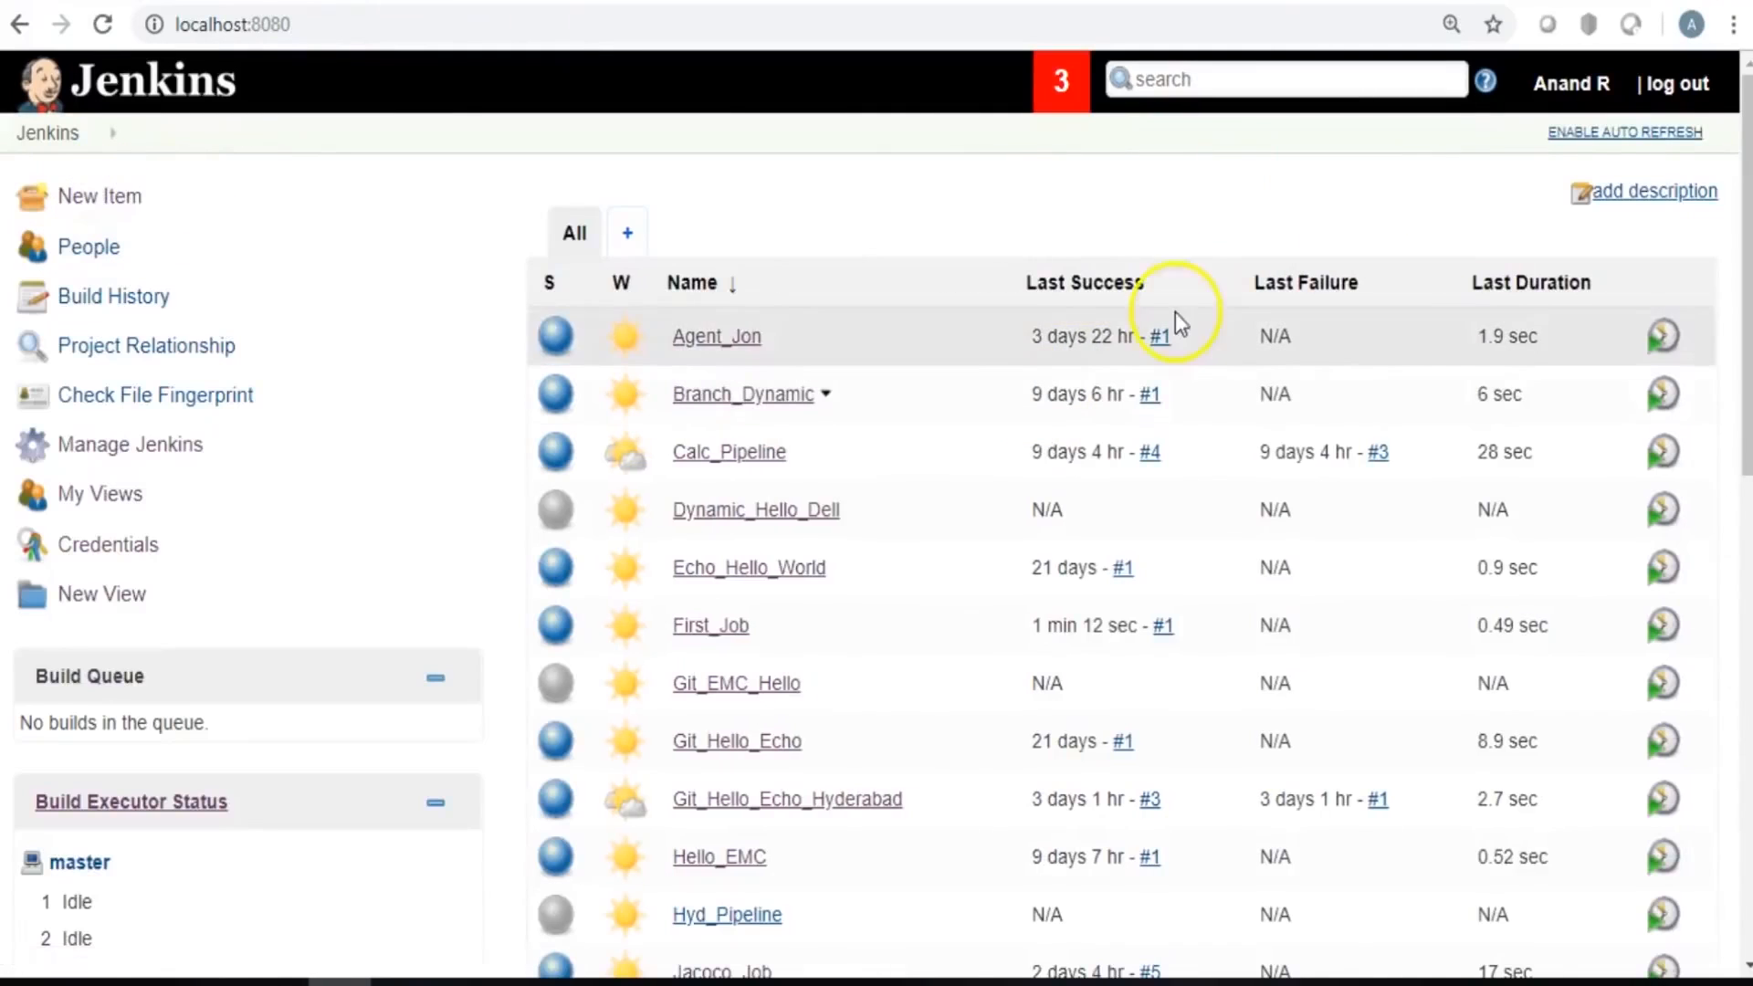
click(628, 239)
click(704, 211)
text(My)
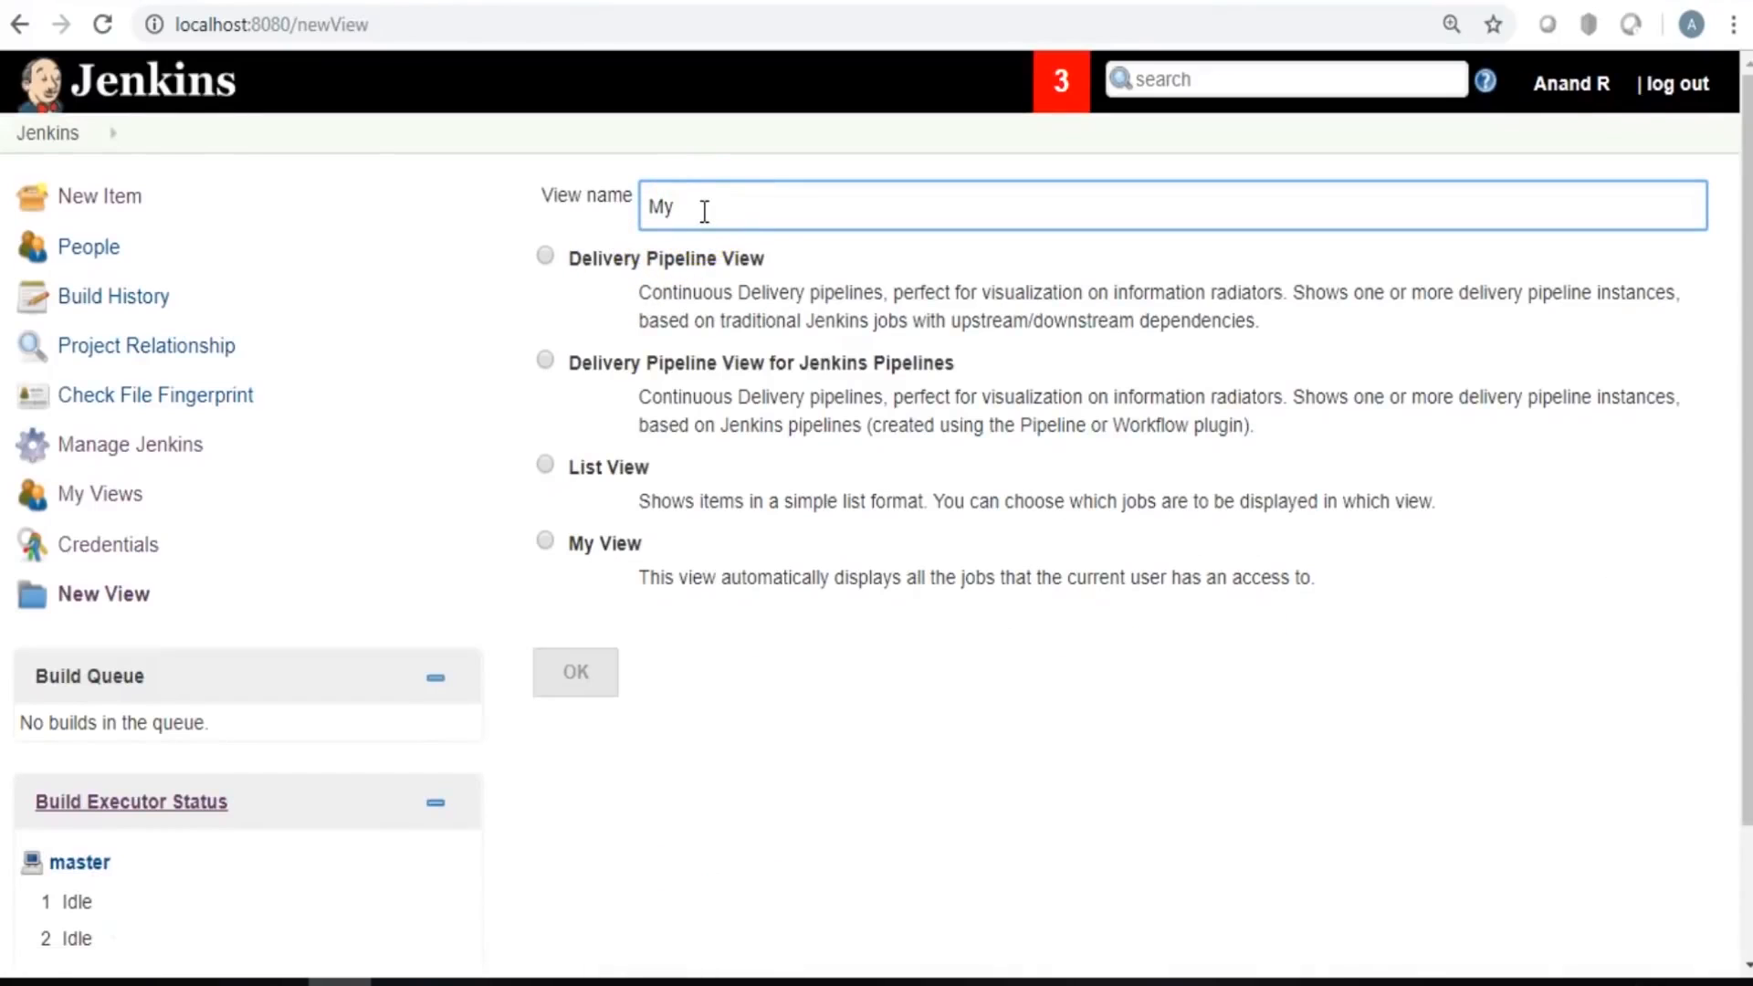
text(_First_Pipeline)
click(1056, 433)
drag(981, 319, 1272, 320)
click(546, 263)
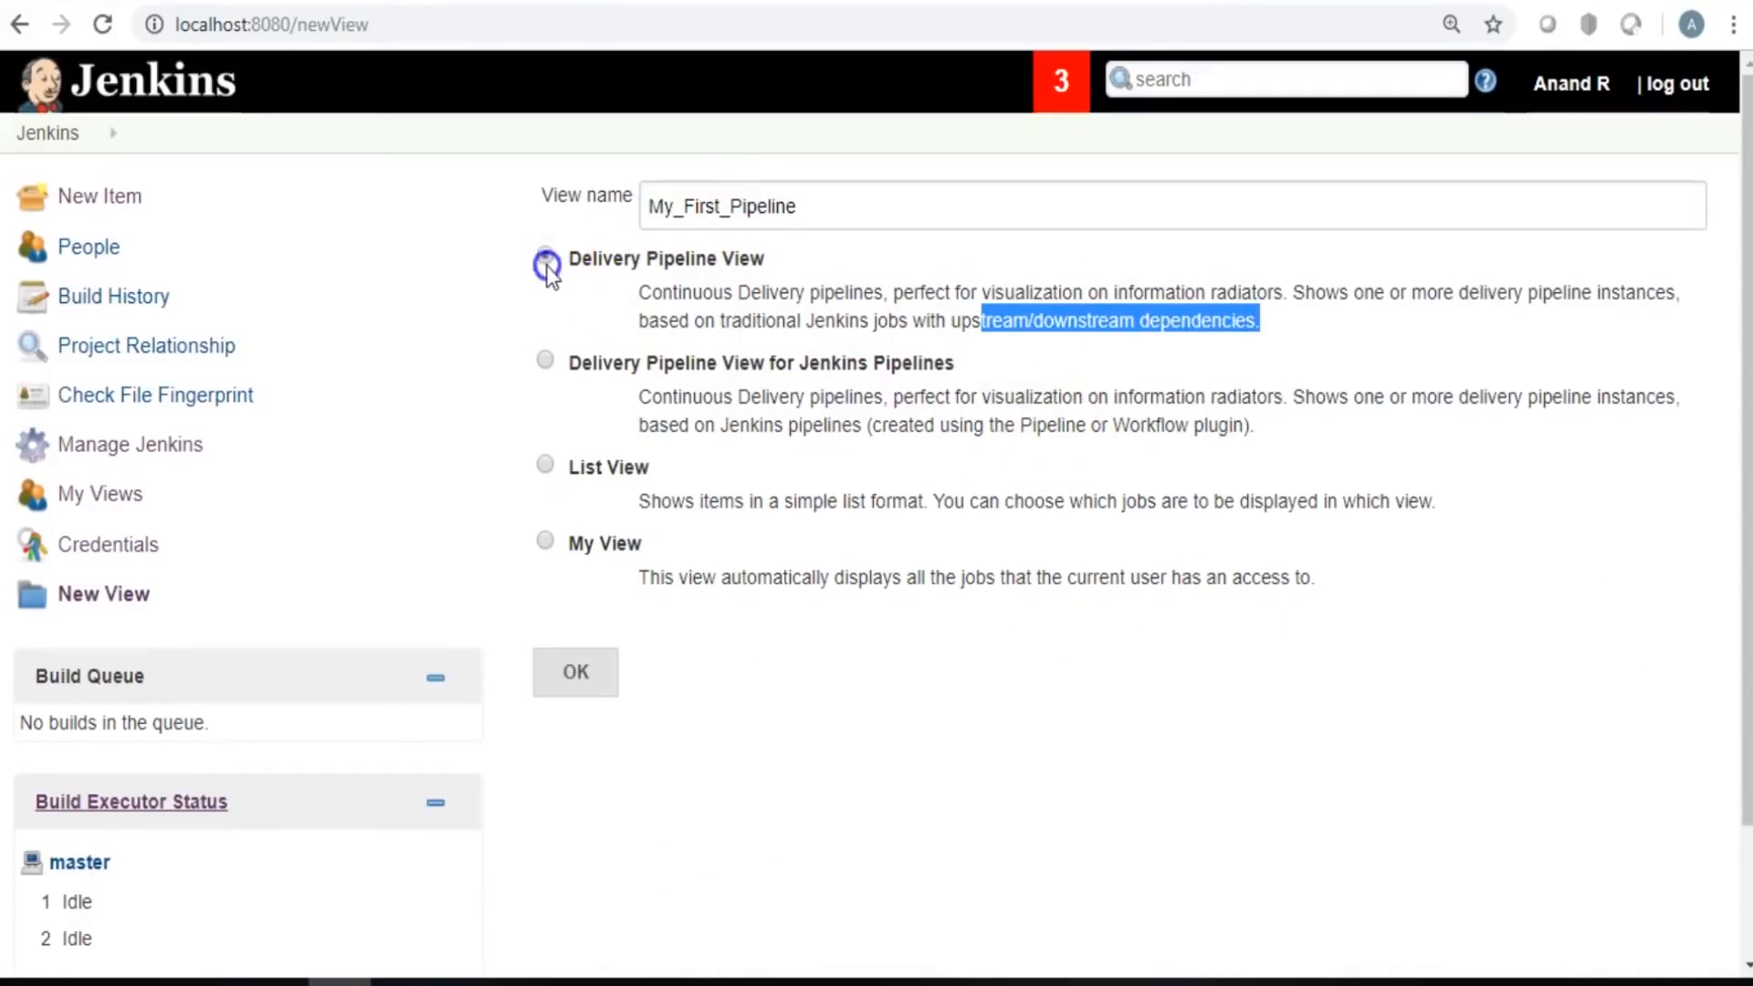
click(584, 680)
Add a pipeline component named SimpliLearn_Pipeline with First_Job as its initial job, and save the view configuration.
drag(1748, 274, 1747, 731)
click(1020, 630)
drag(1747, 598, 1747, 710)
click(1288, 354)
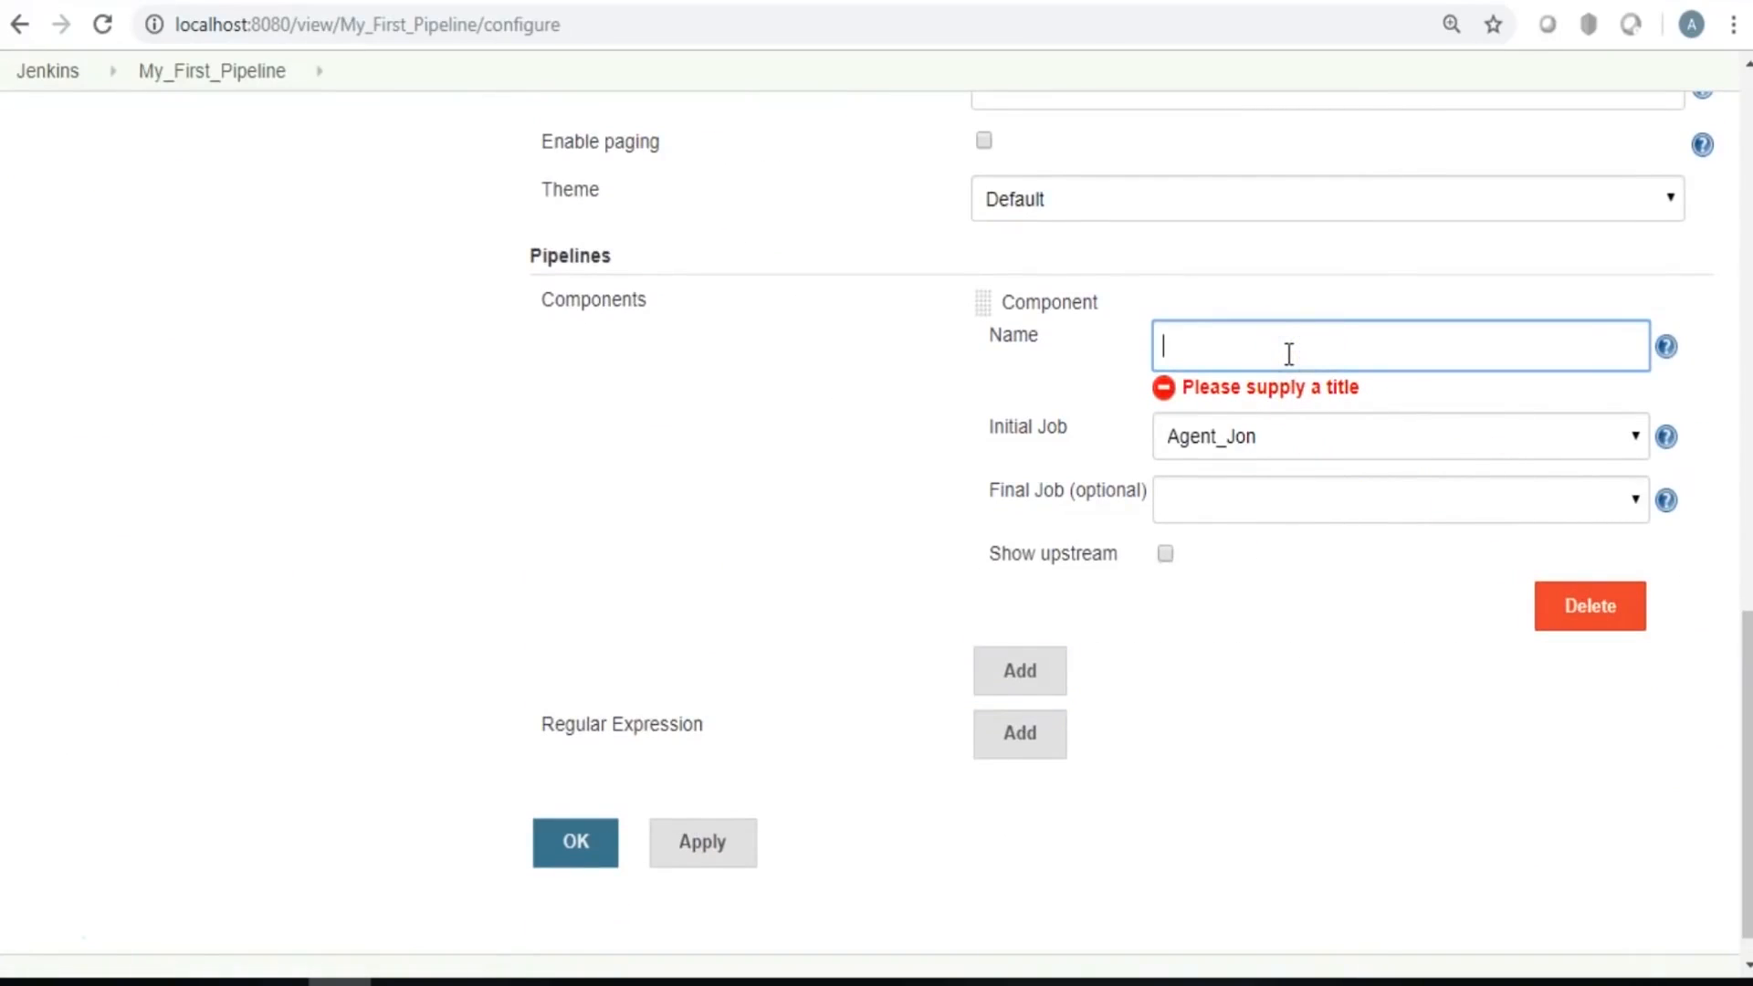
text(SimpliLearn_Pipeline)
click(1450, 440)
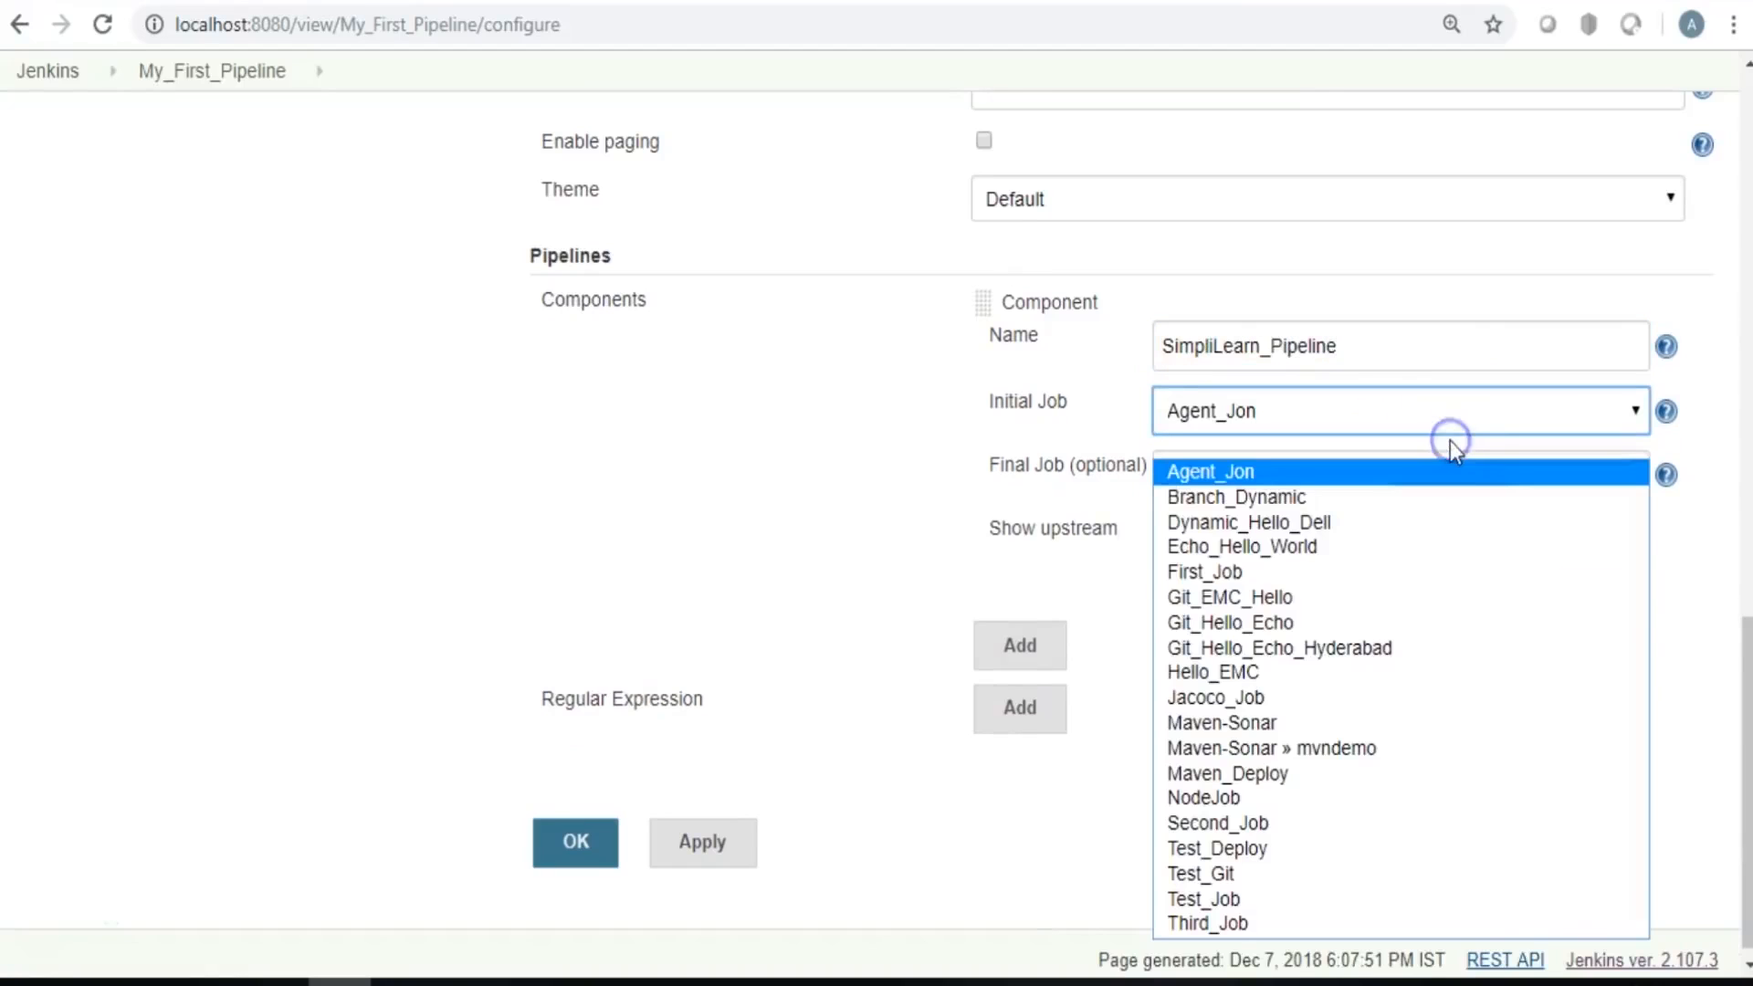
key(f)
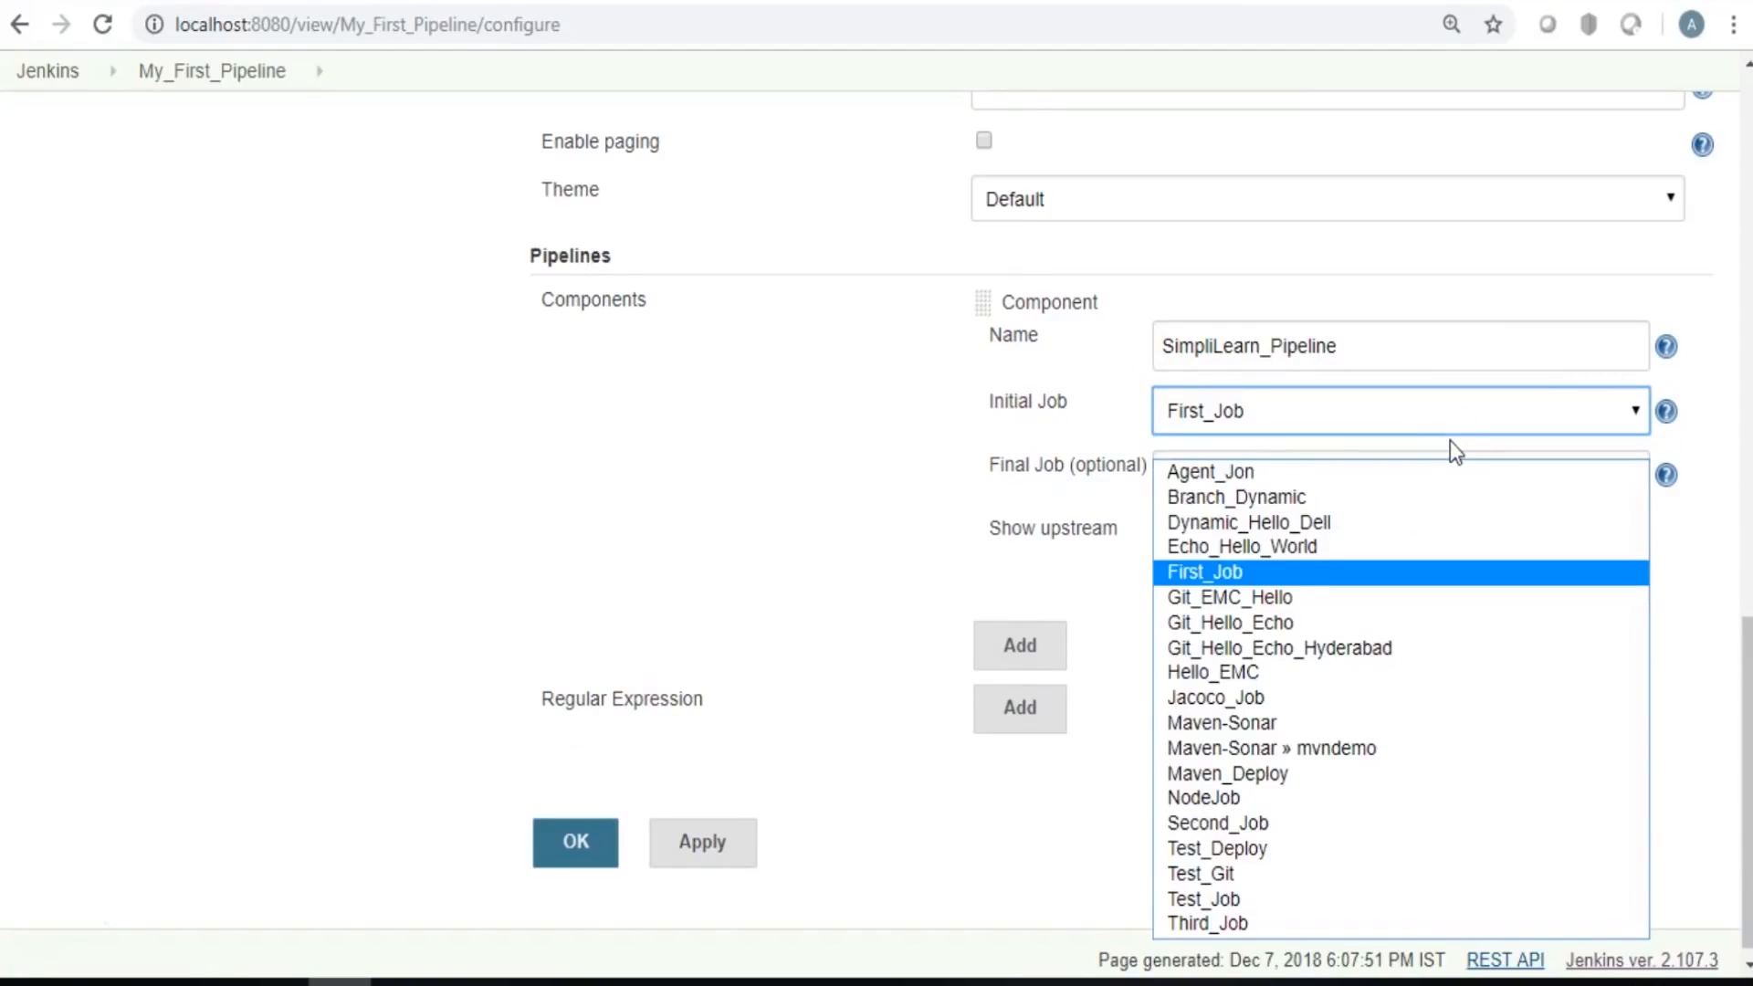
click(1259, 570)
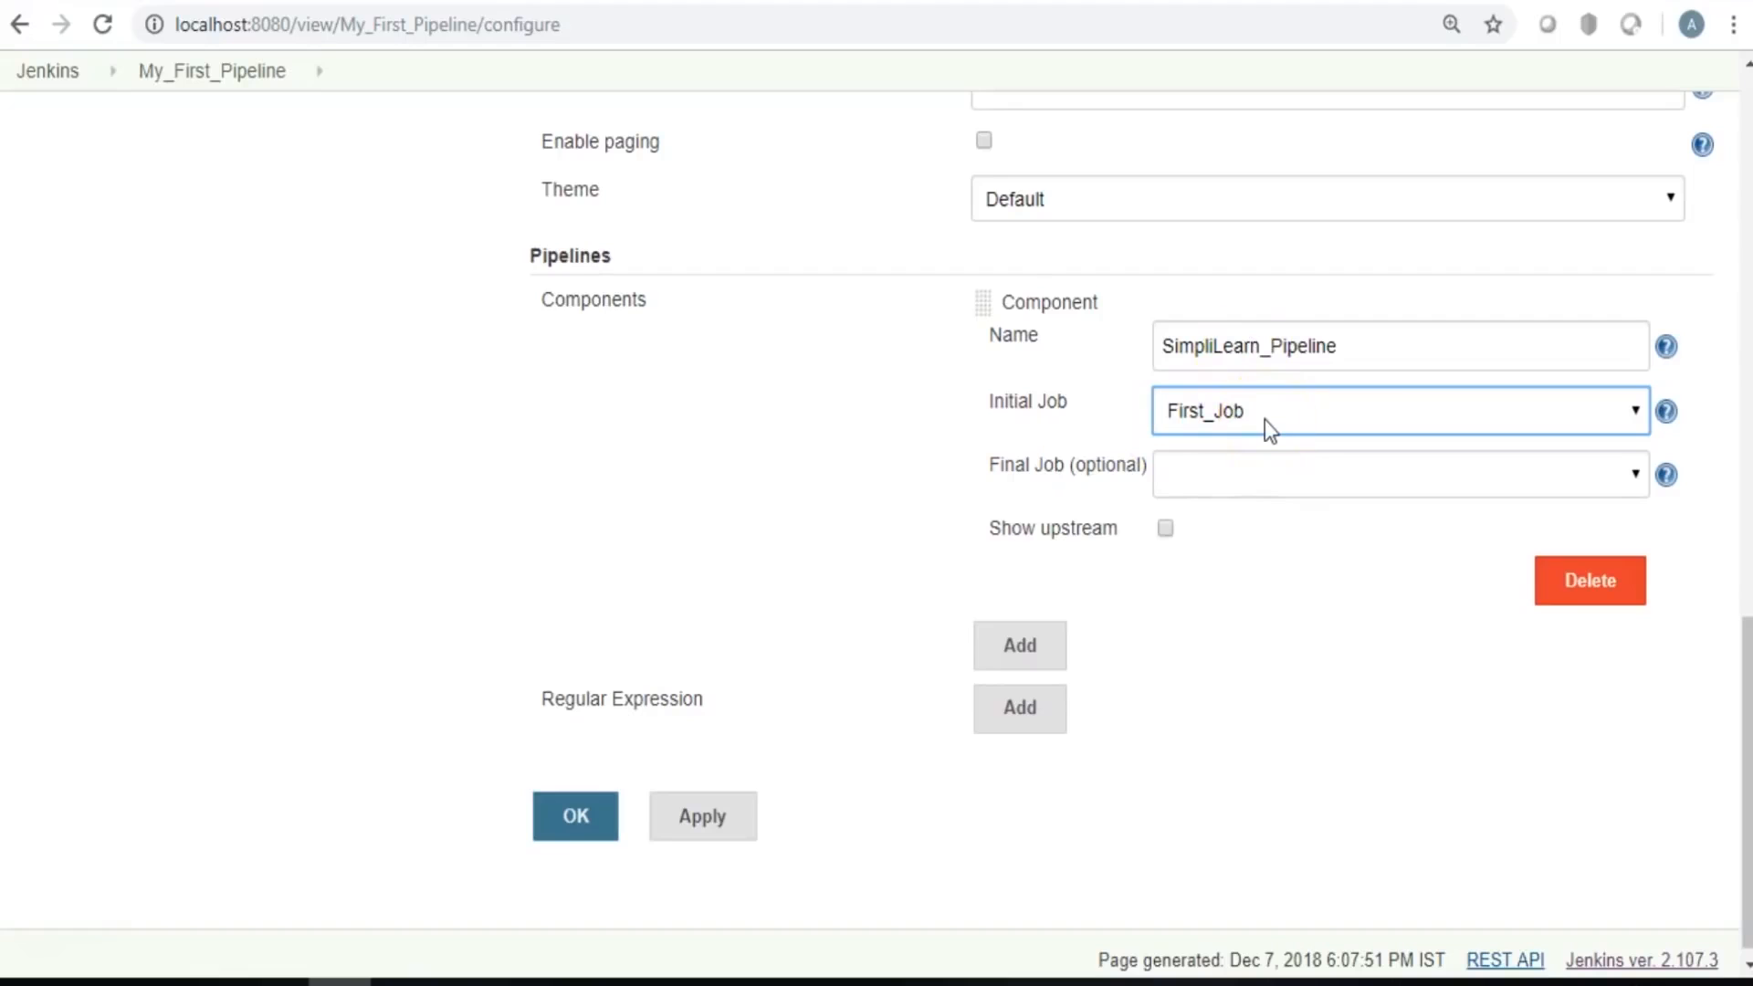
click(574, 826)
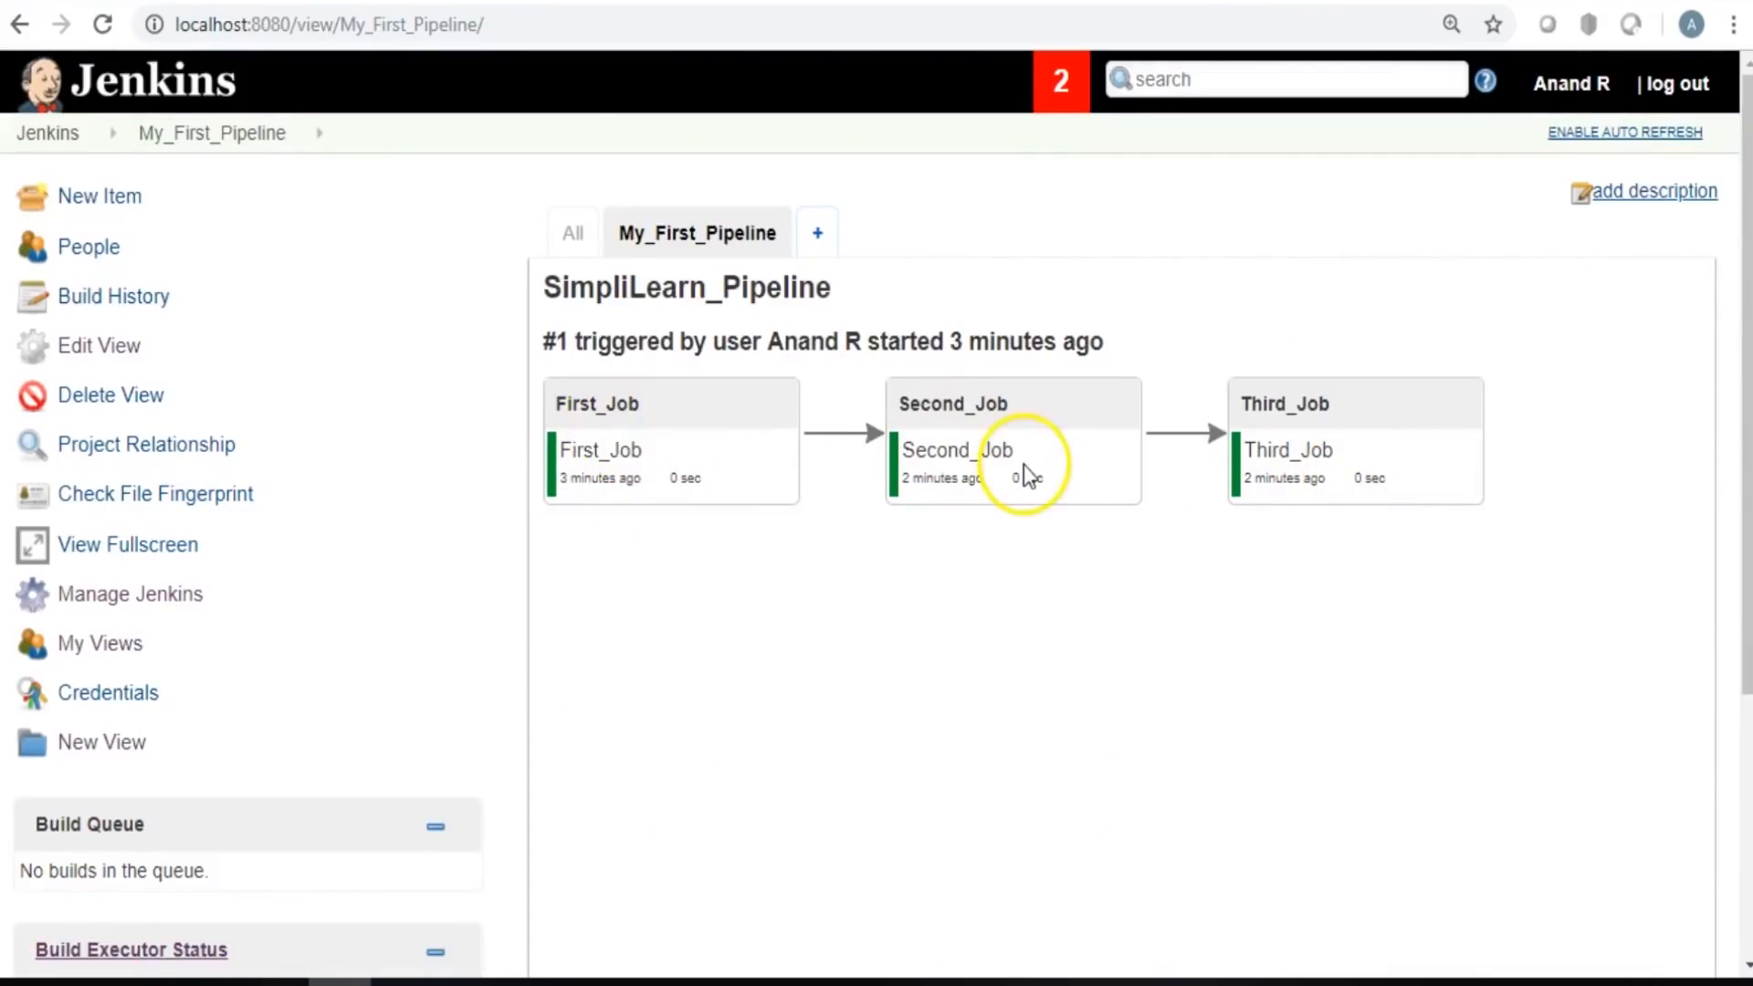
Examine the console output of Third_Job's build from the pipeline view, and return to the My_First_Pipeline view via the dashboard.
click(1278, 455)
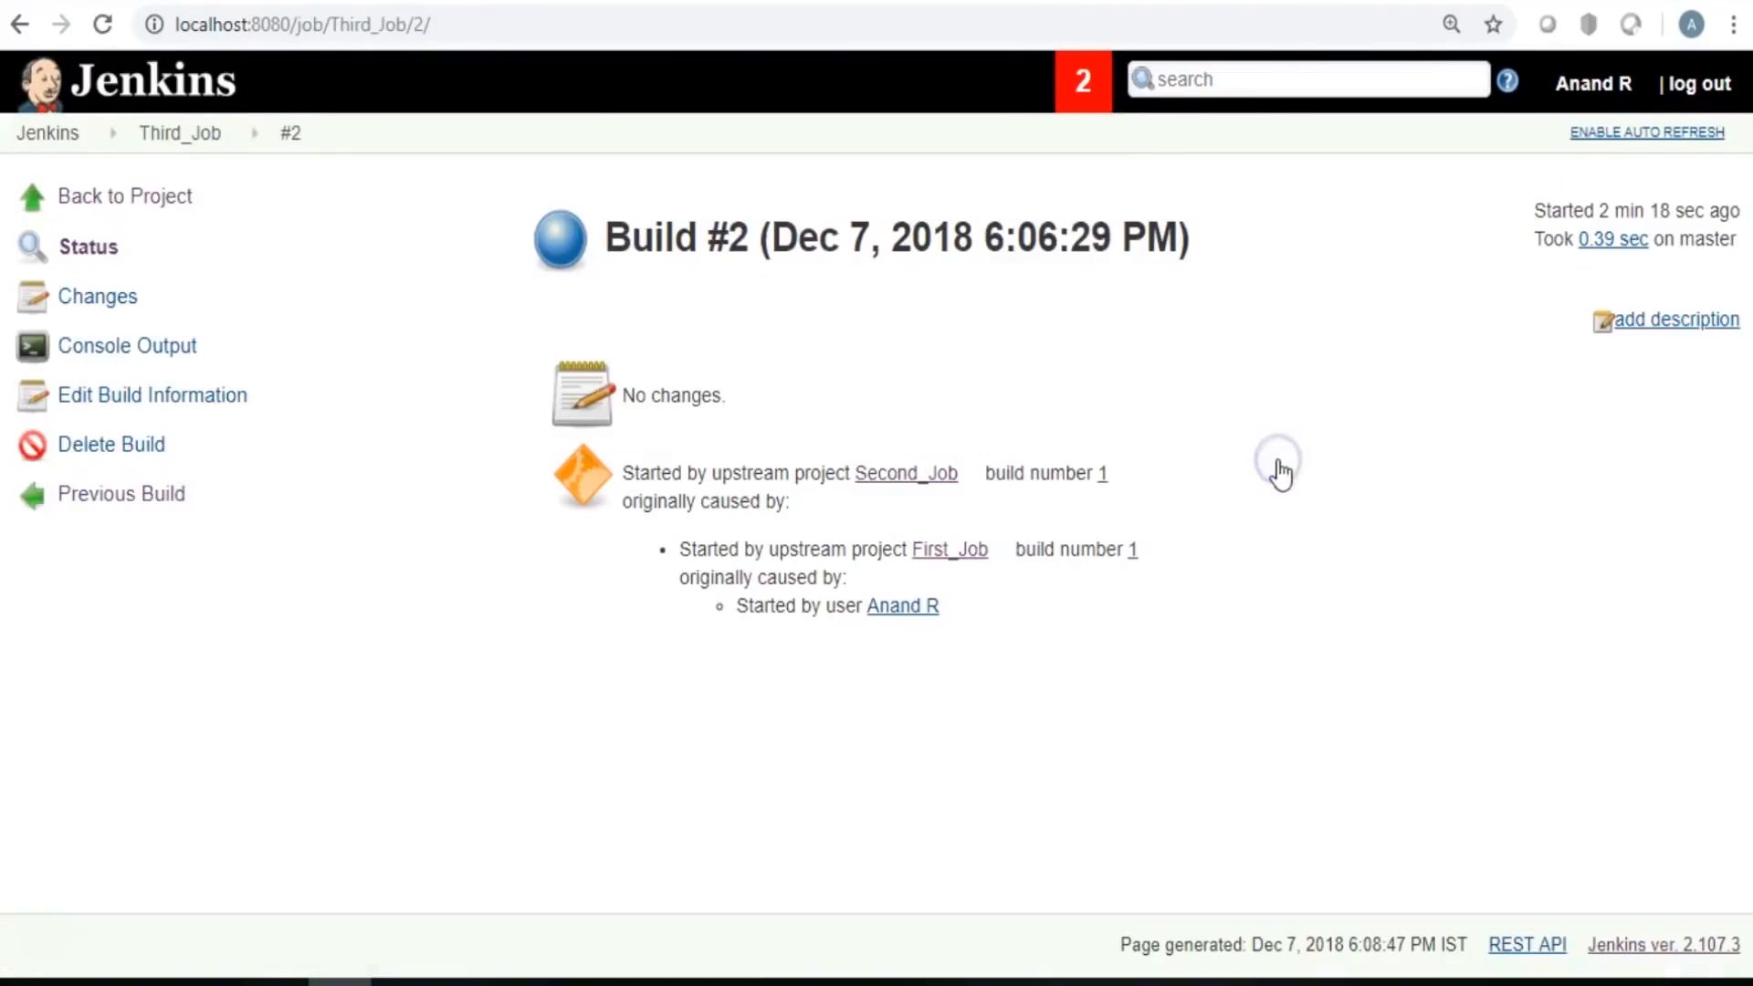
click(108, 345)
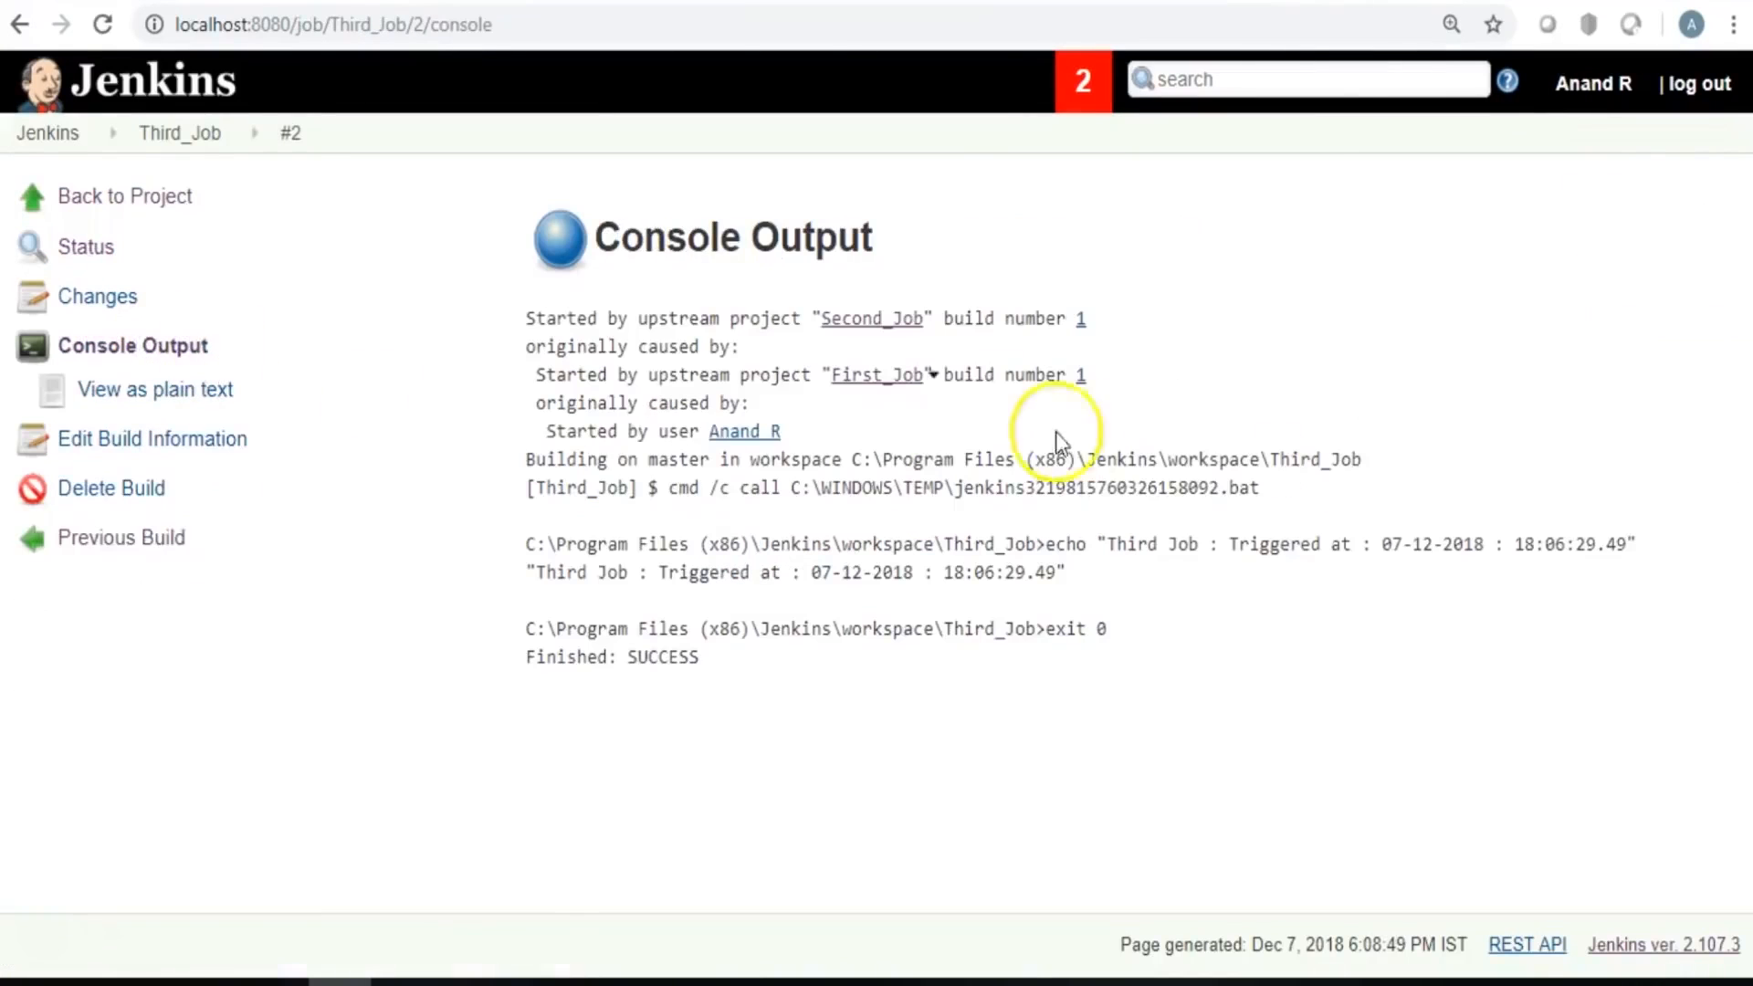
click(119, 195)
click(135, 196)
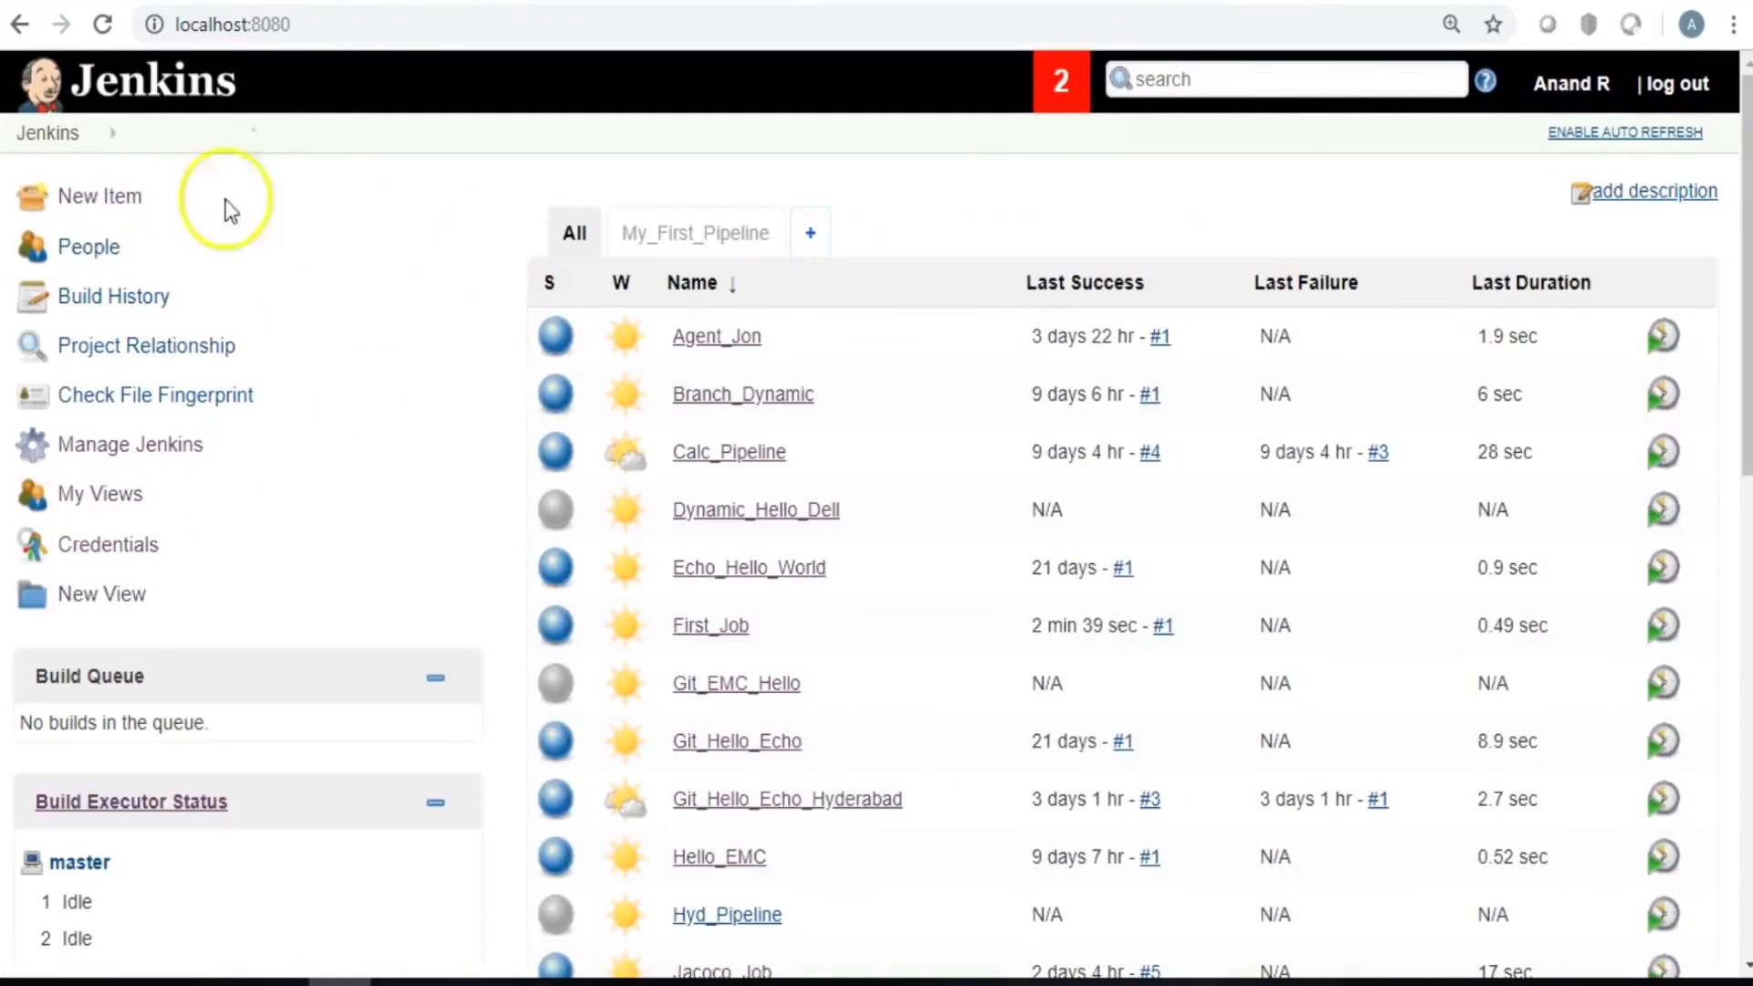
click(703, 236)
click(574, 236)
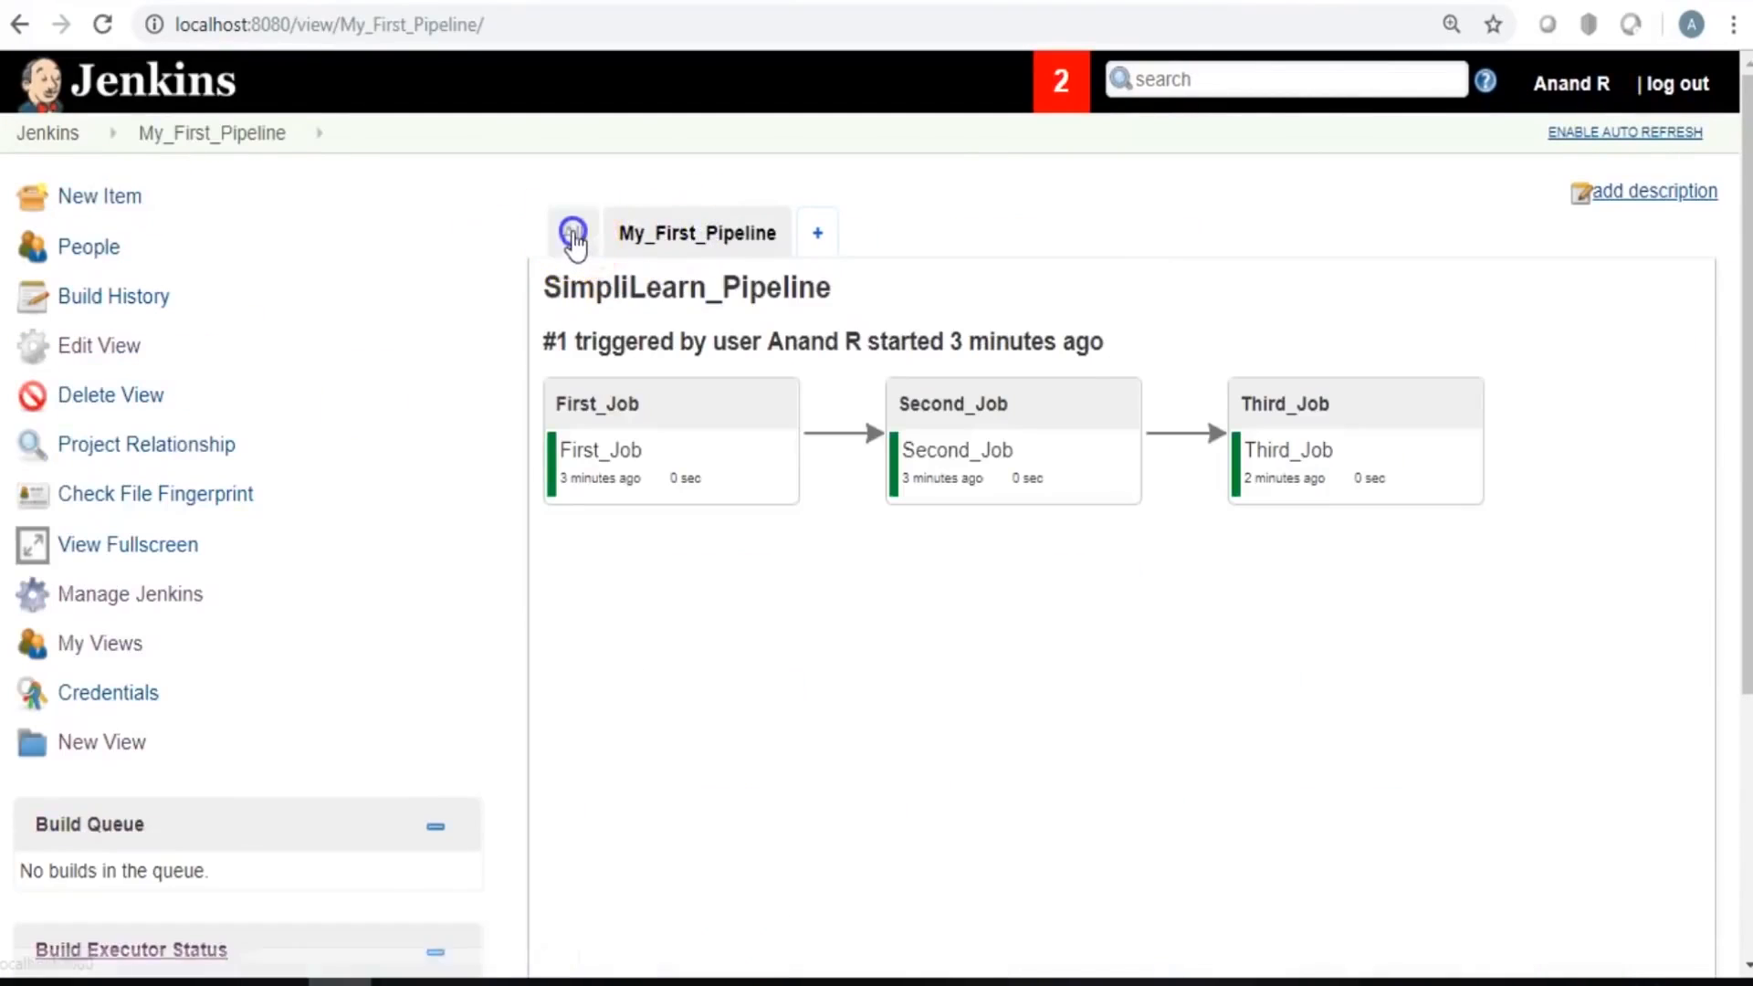
click(665, 235)
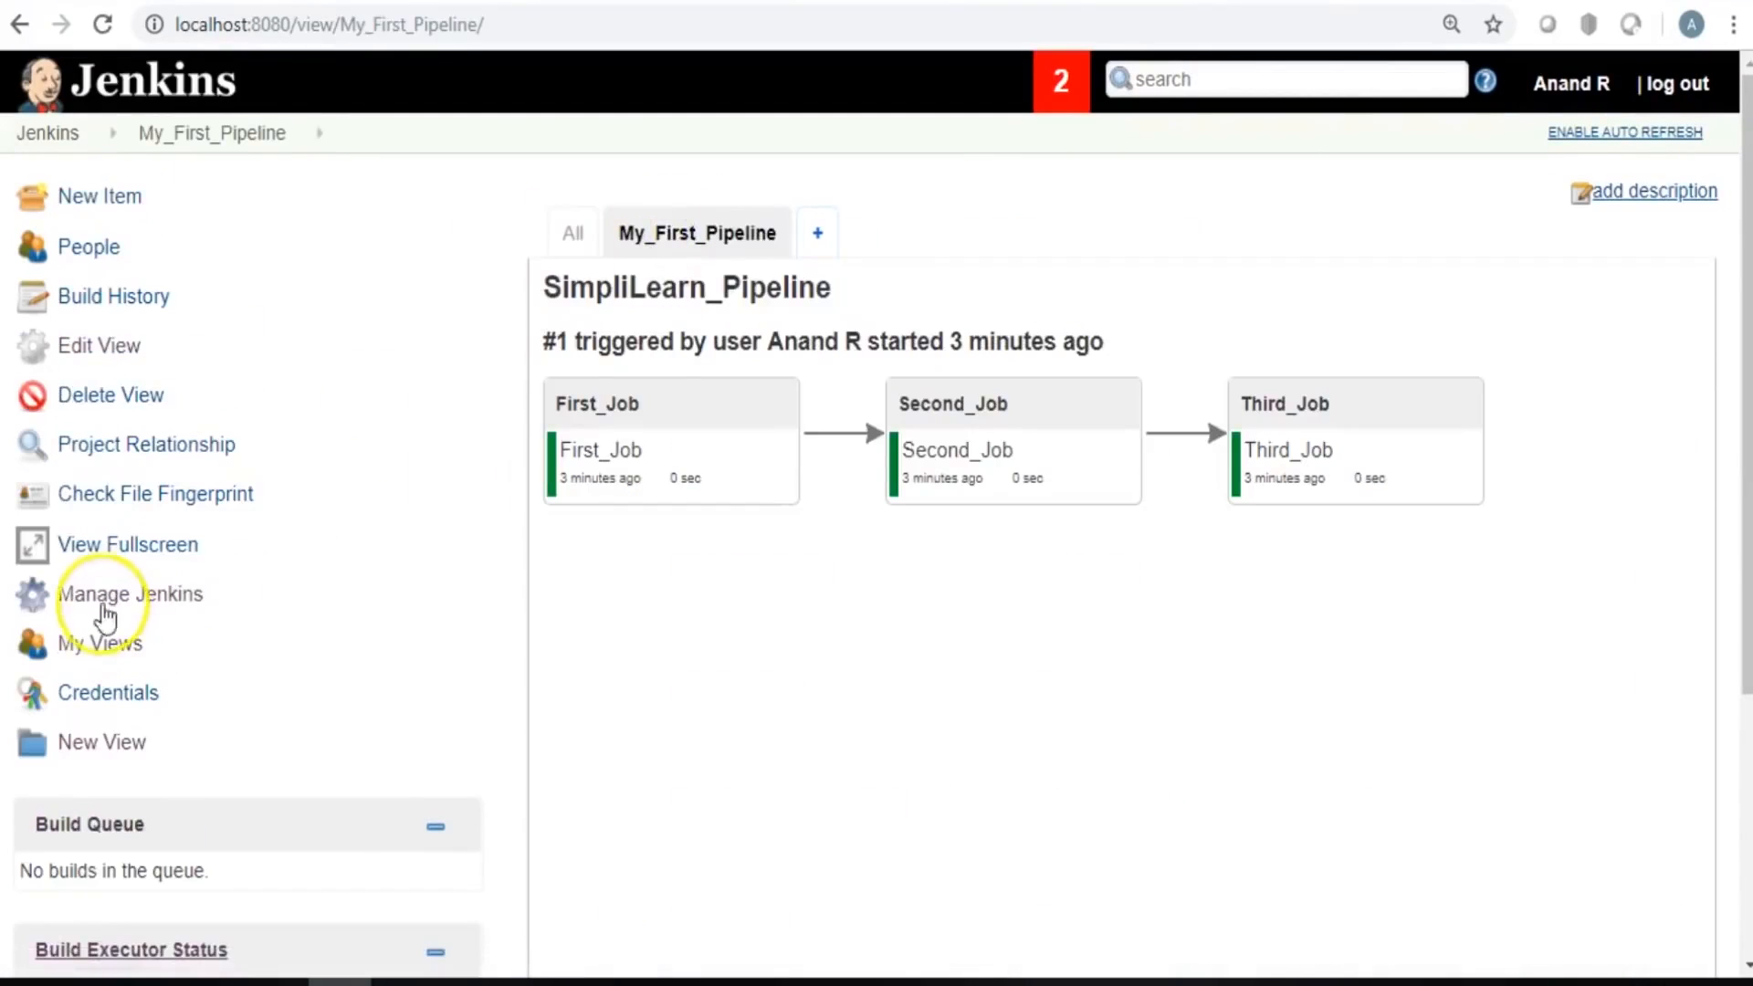
Enable the start of new pipeline builds in the My_First_Pipeline view, save it, and start a new SimpliLearn_Pipeline build.
click(99, 345)
scroll(1369, 606, down, 3)
click(983, 570)
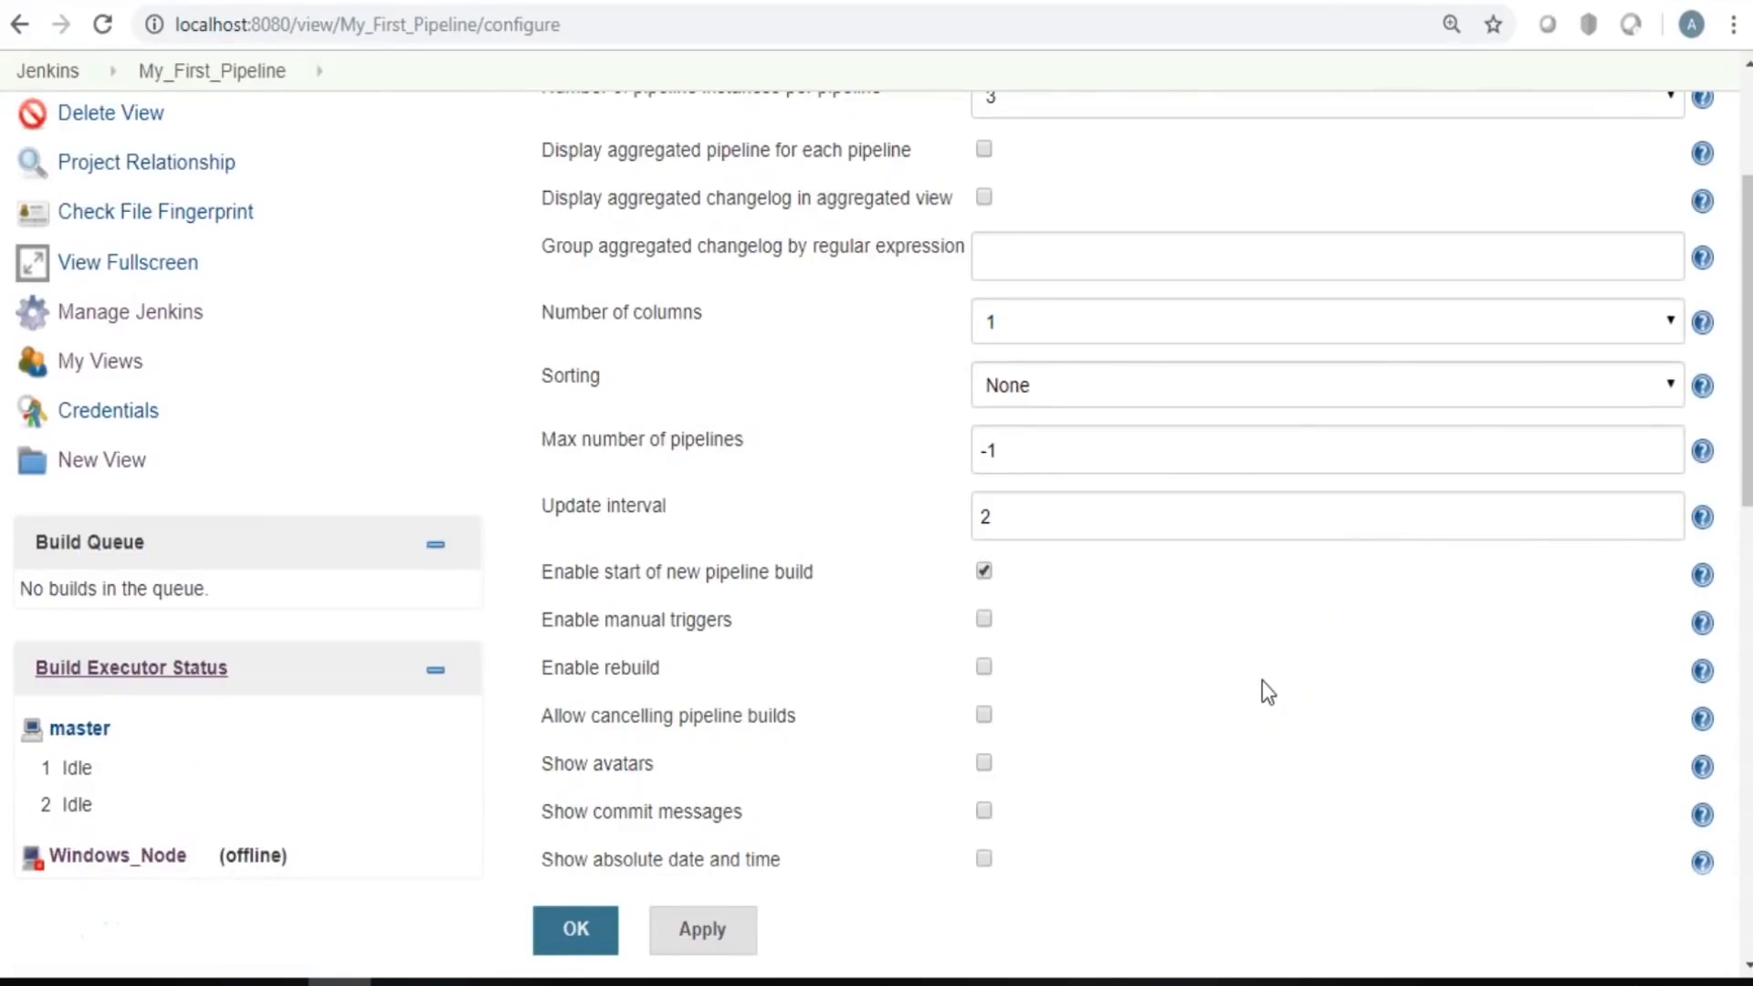
click(702, 928)
click(575, 936)
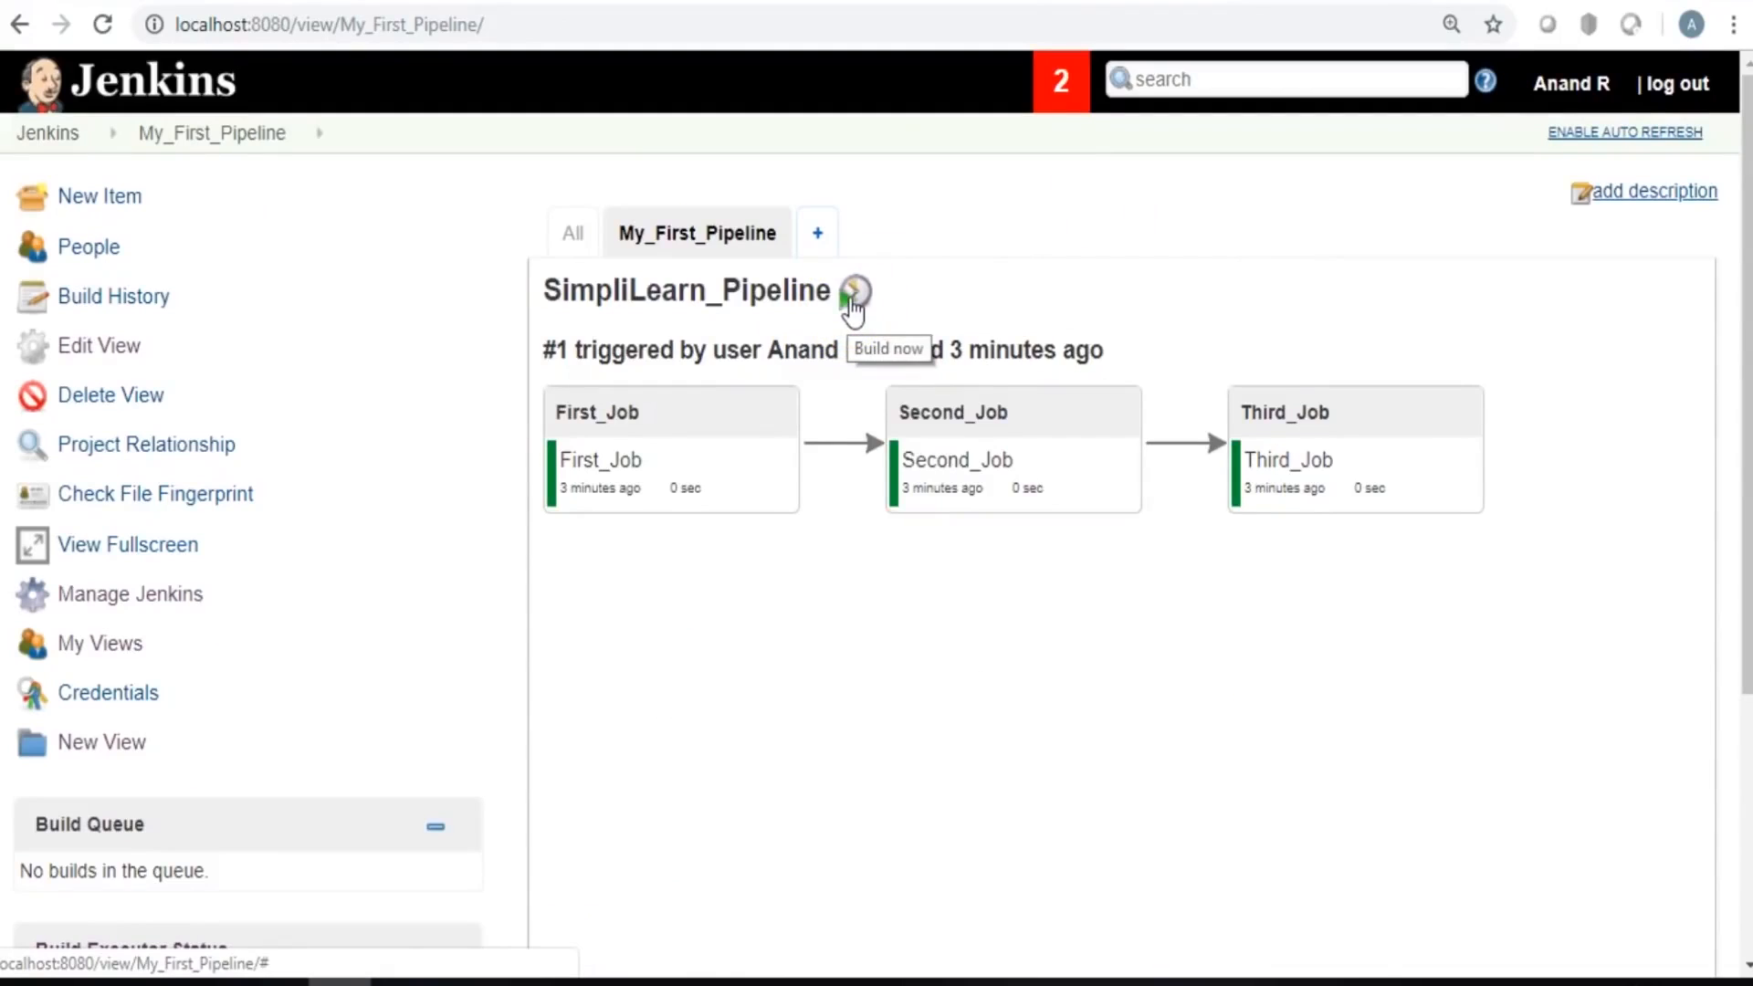
click(852, 308)
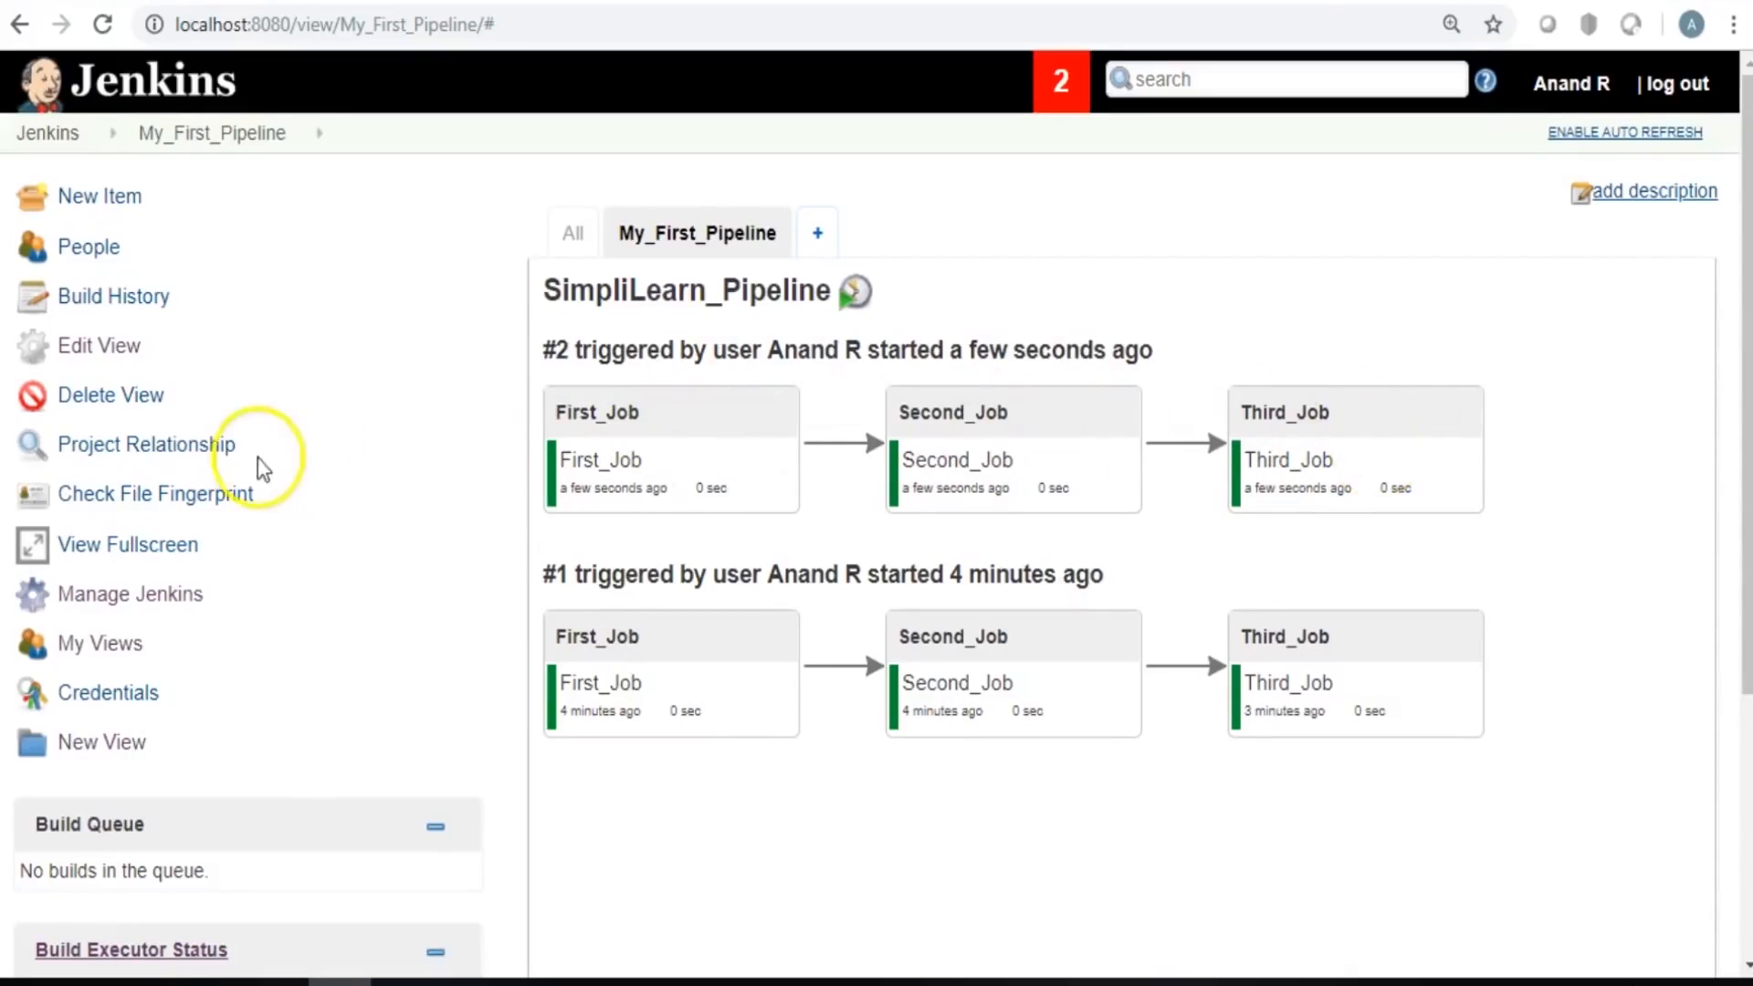
Return to the dashboard and open the configuration of First_Job at its post-build actions.
click(117, 598)
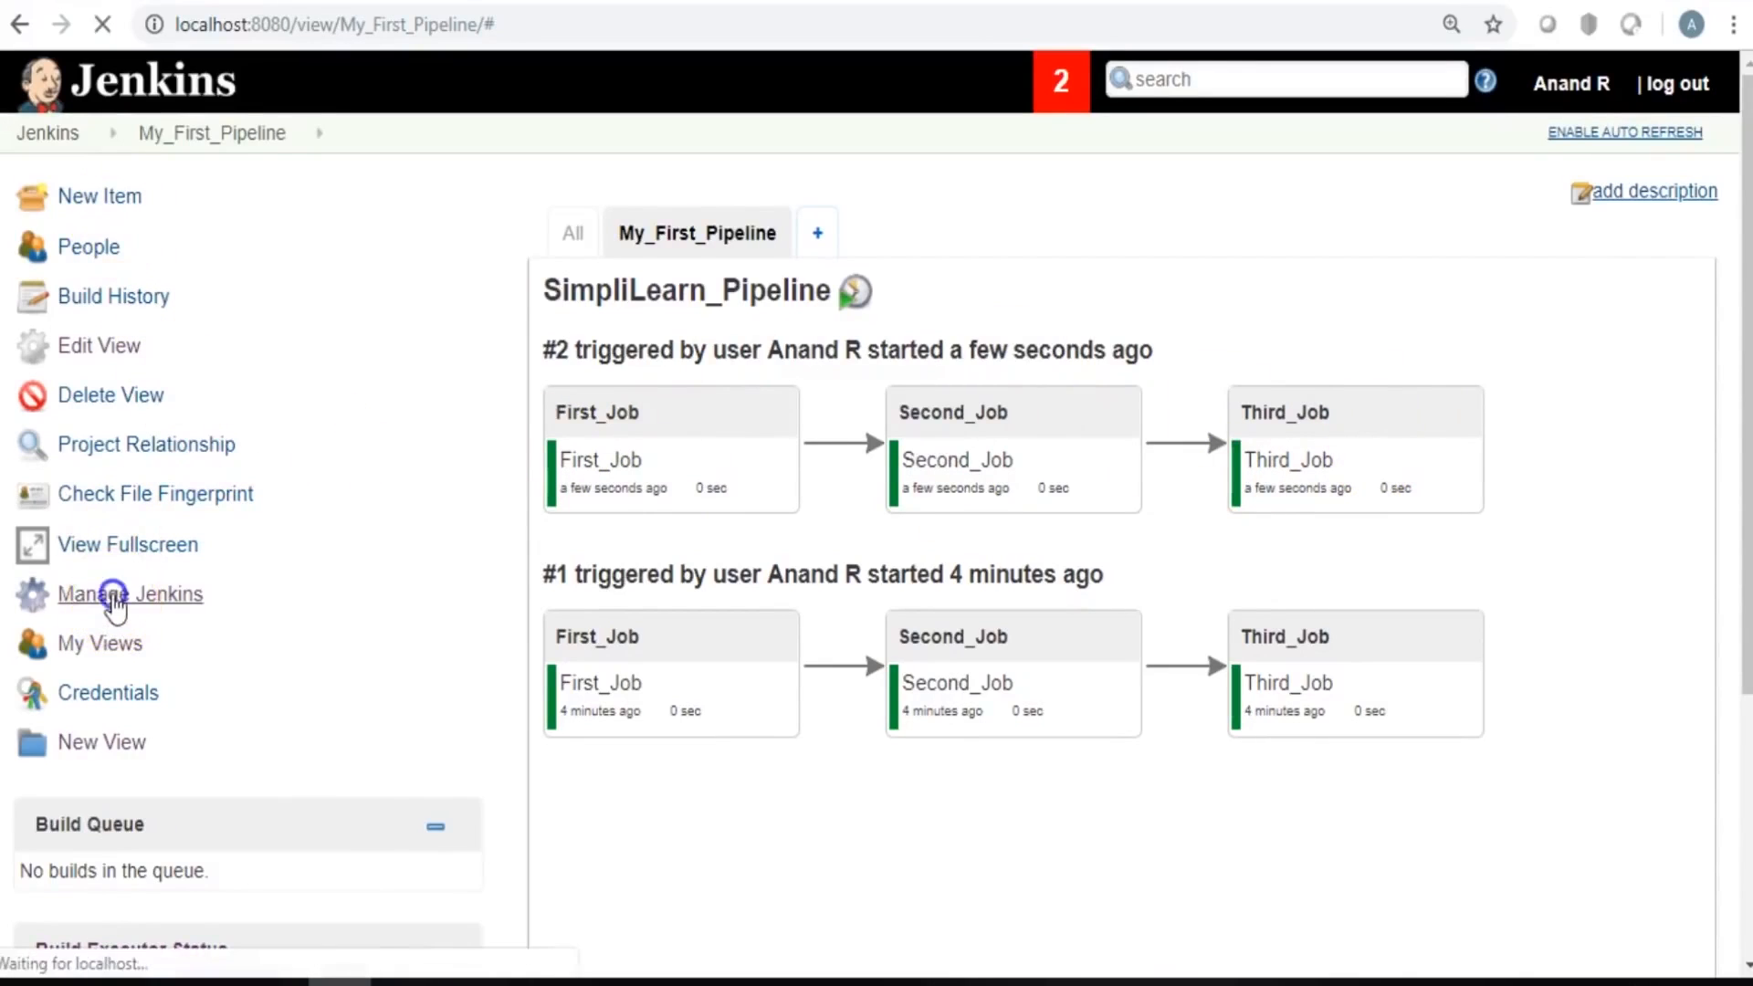
click(51, 134)
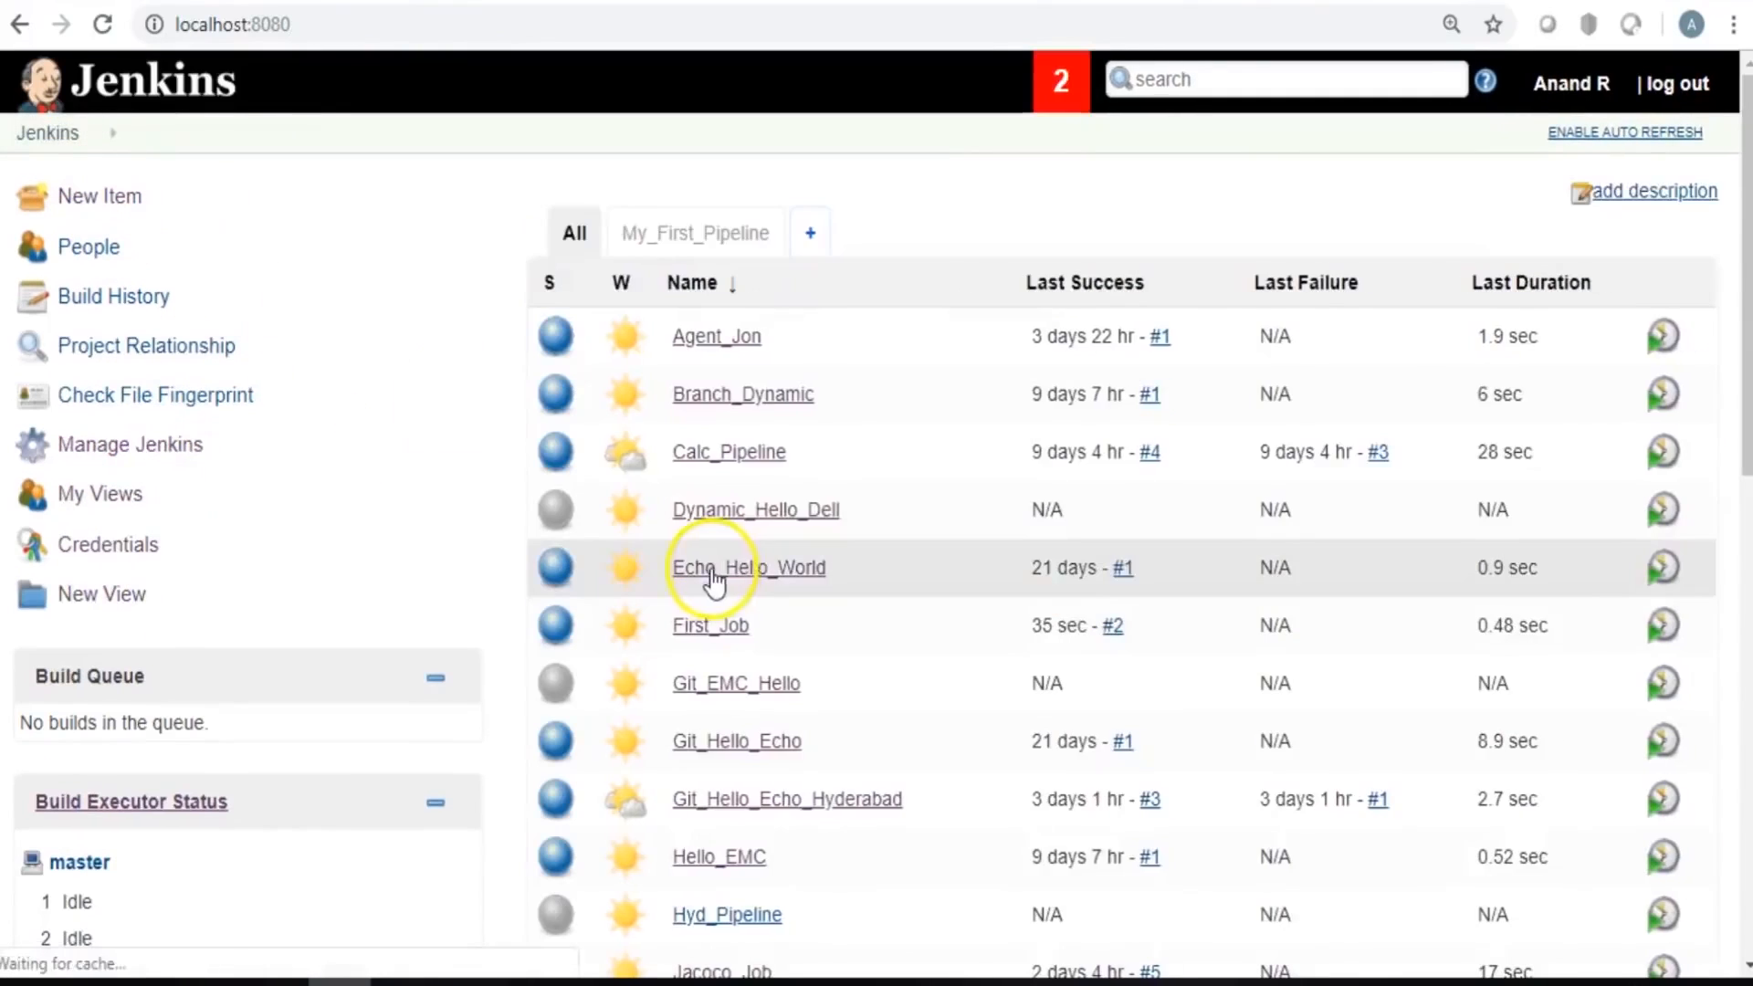
scroll(776, 631, down, 5)
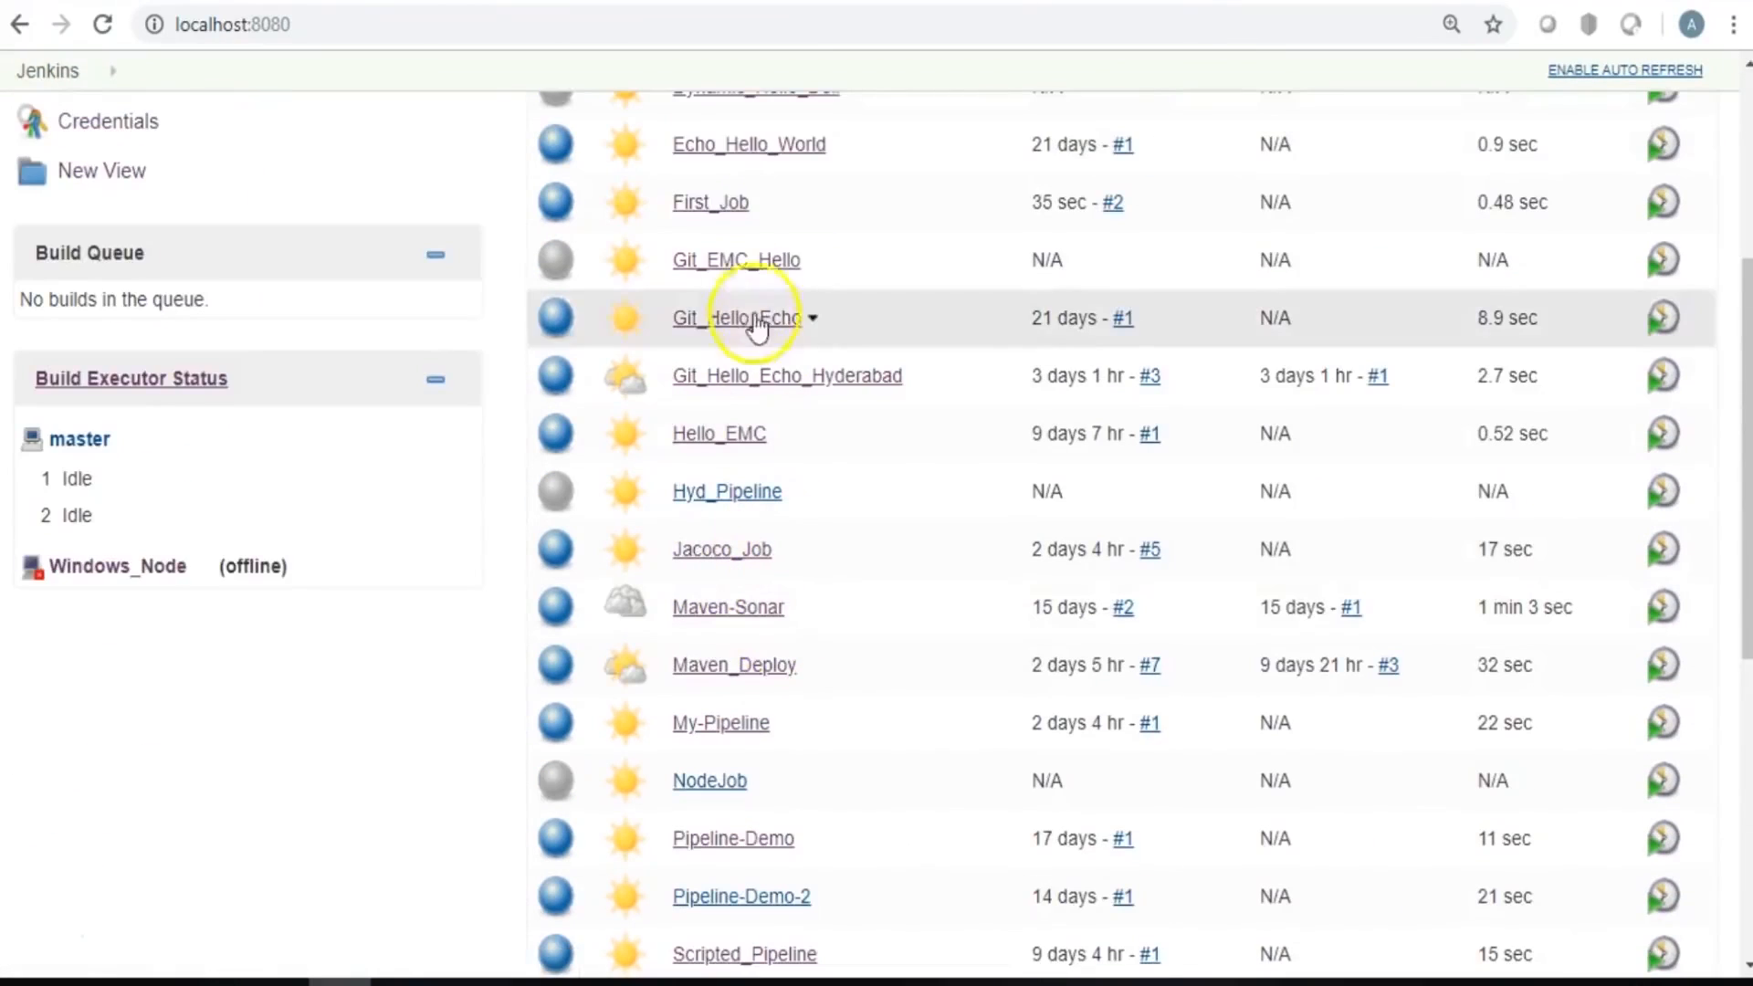
click(761, 202)
click(791, 453)
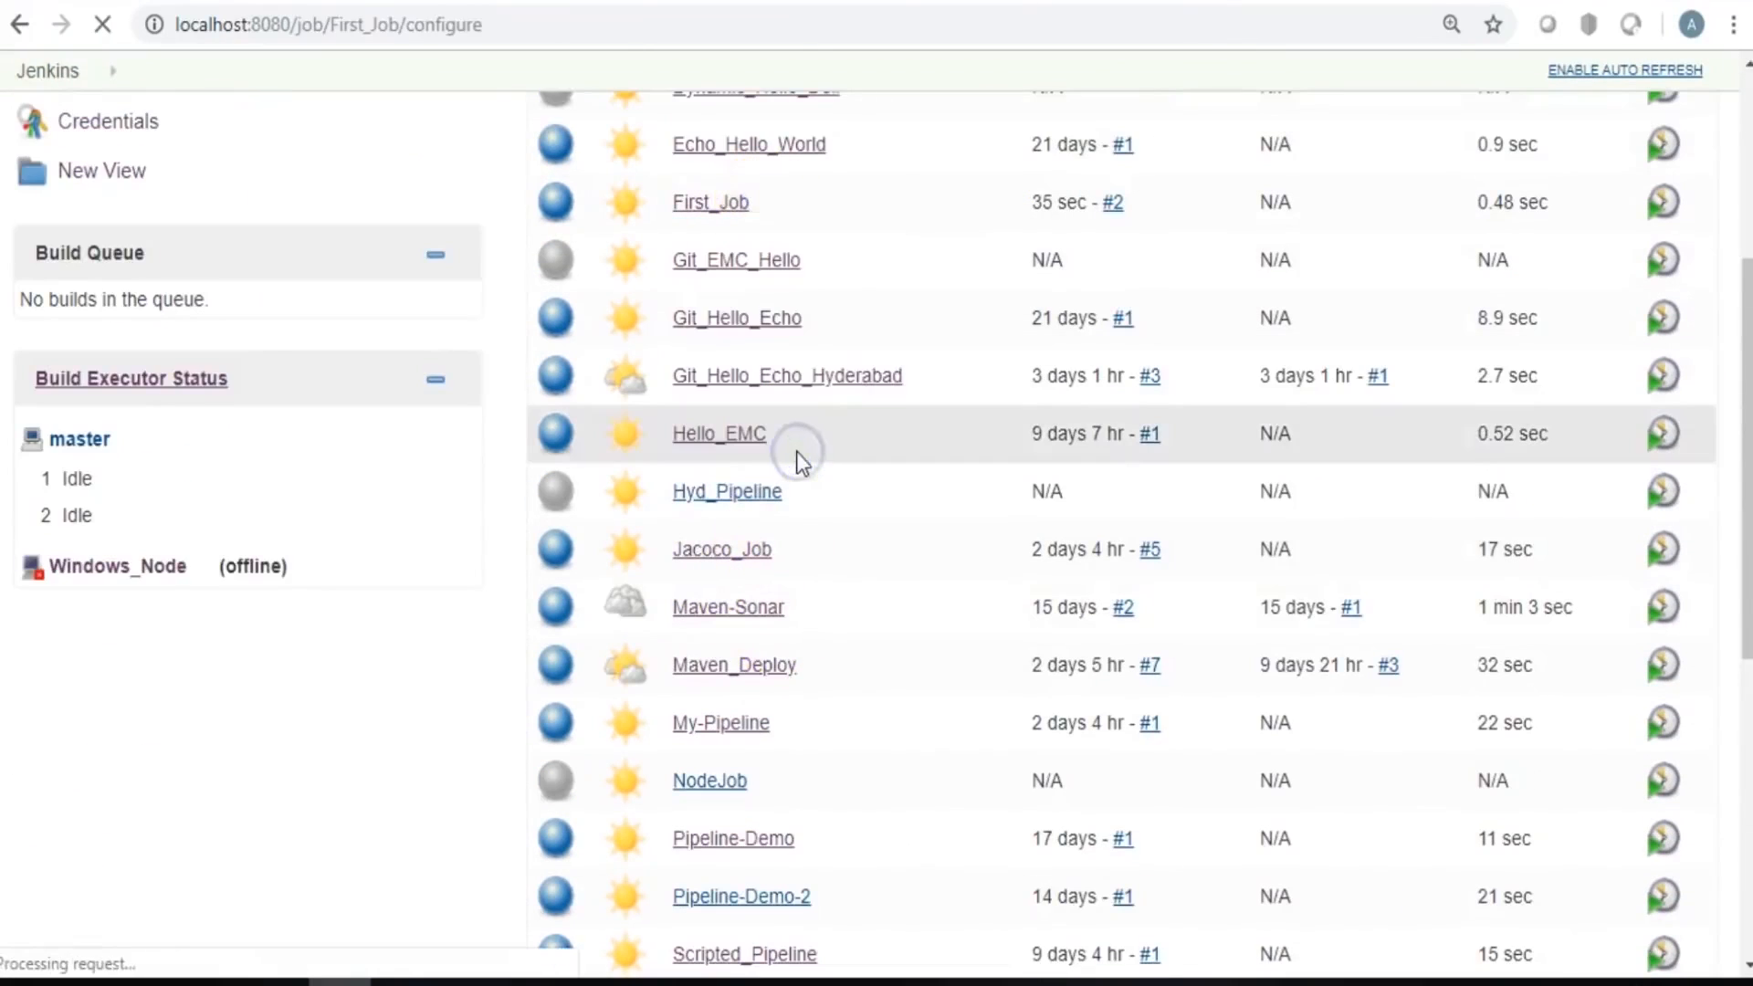
scroll(1616, 415, down, 20)
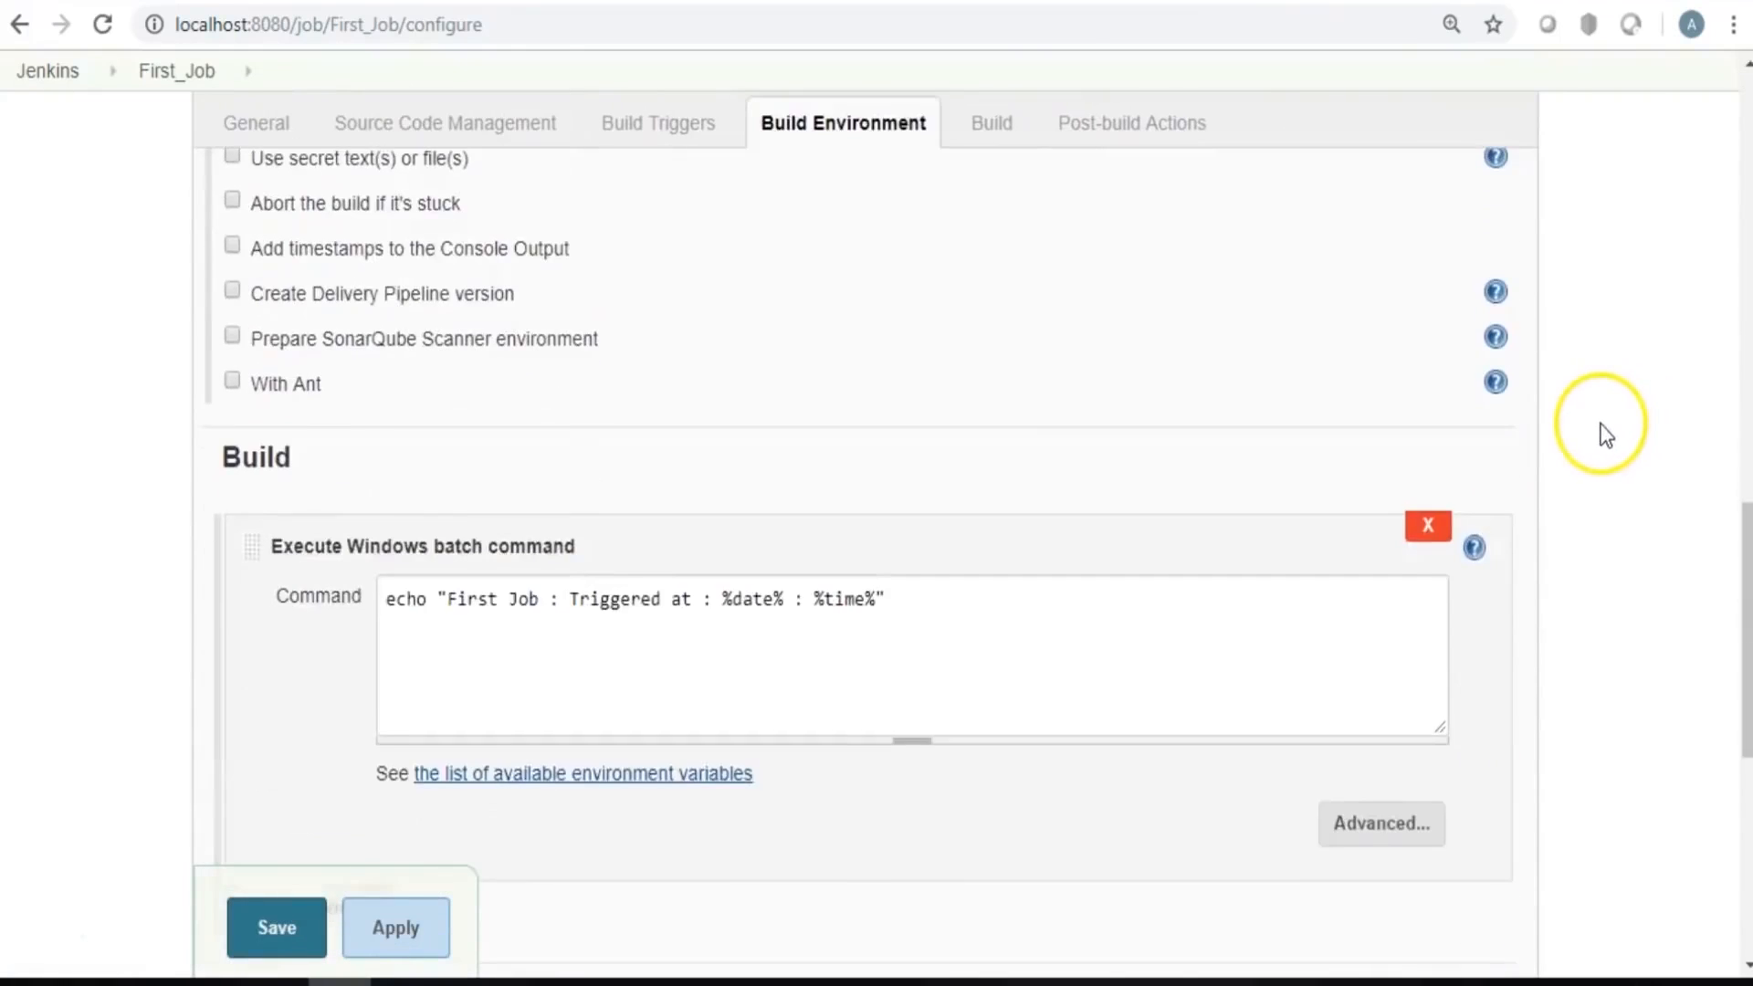
Start adding Third_Job after Second_Job in First_Job's projects to build, remove the addition, and save the job.
click(649, 421)
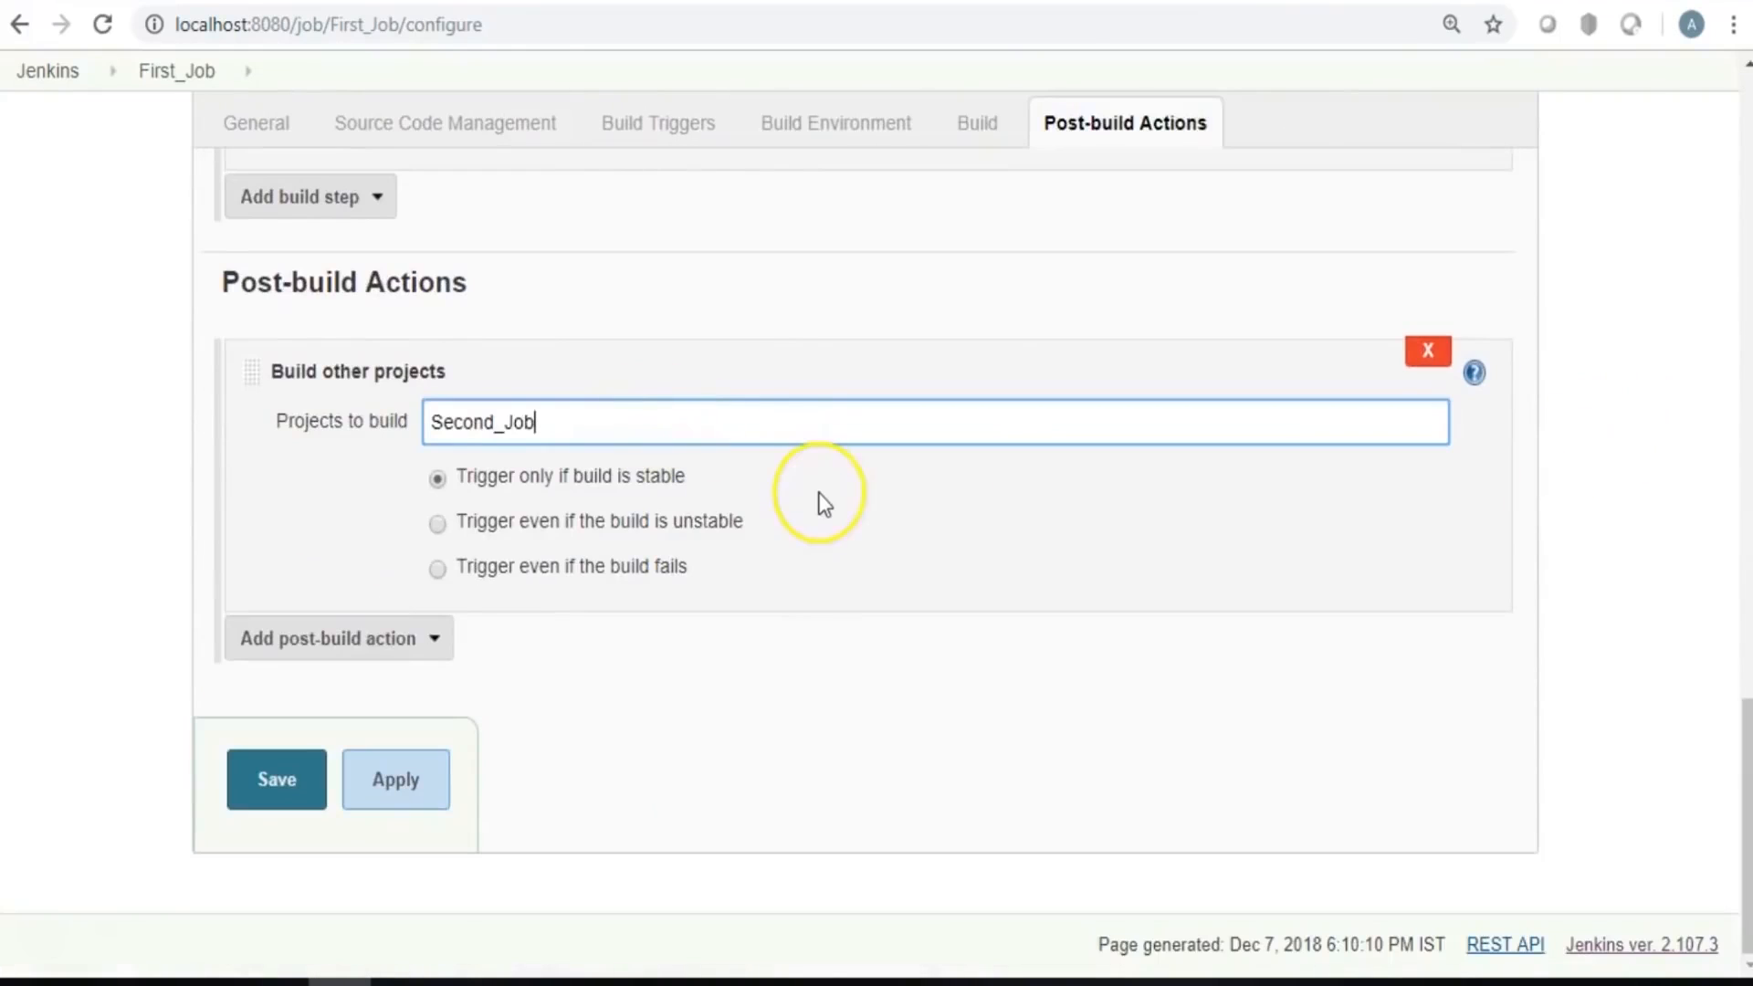
text(,Th)
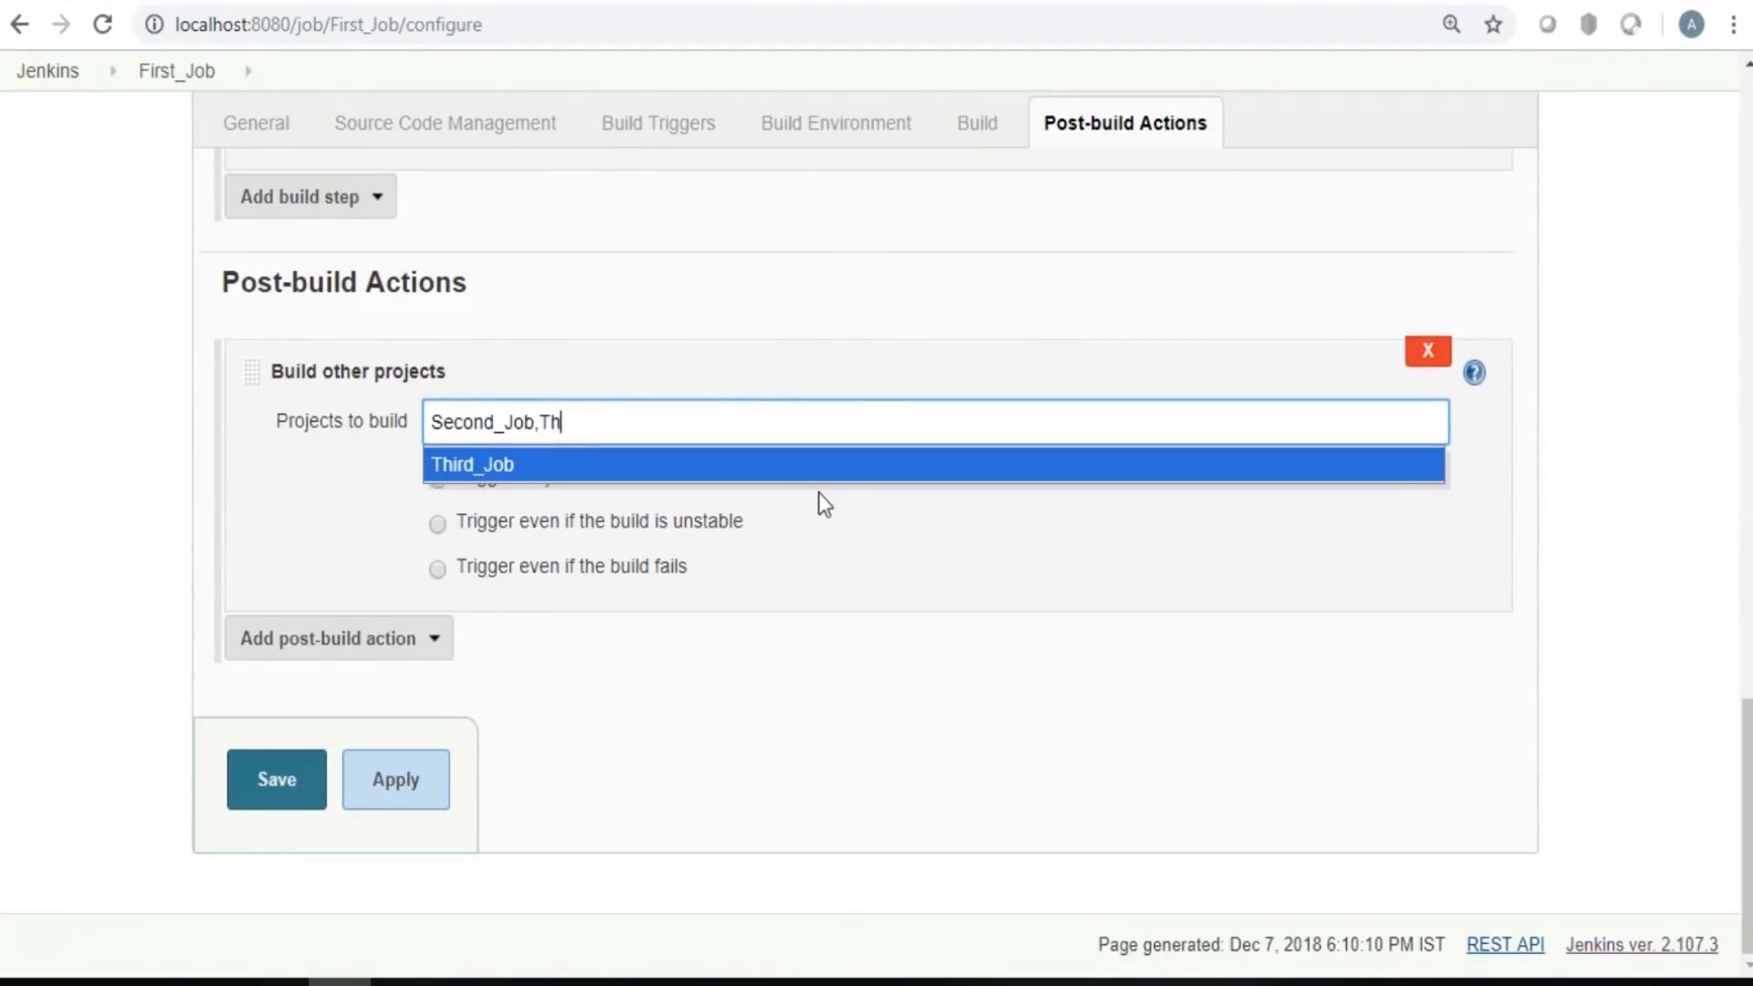
key(BackSpace)
key(BackSpace)
key(BackSpace)
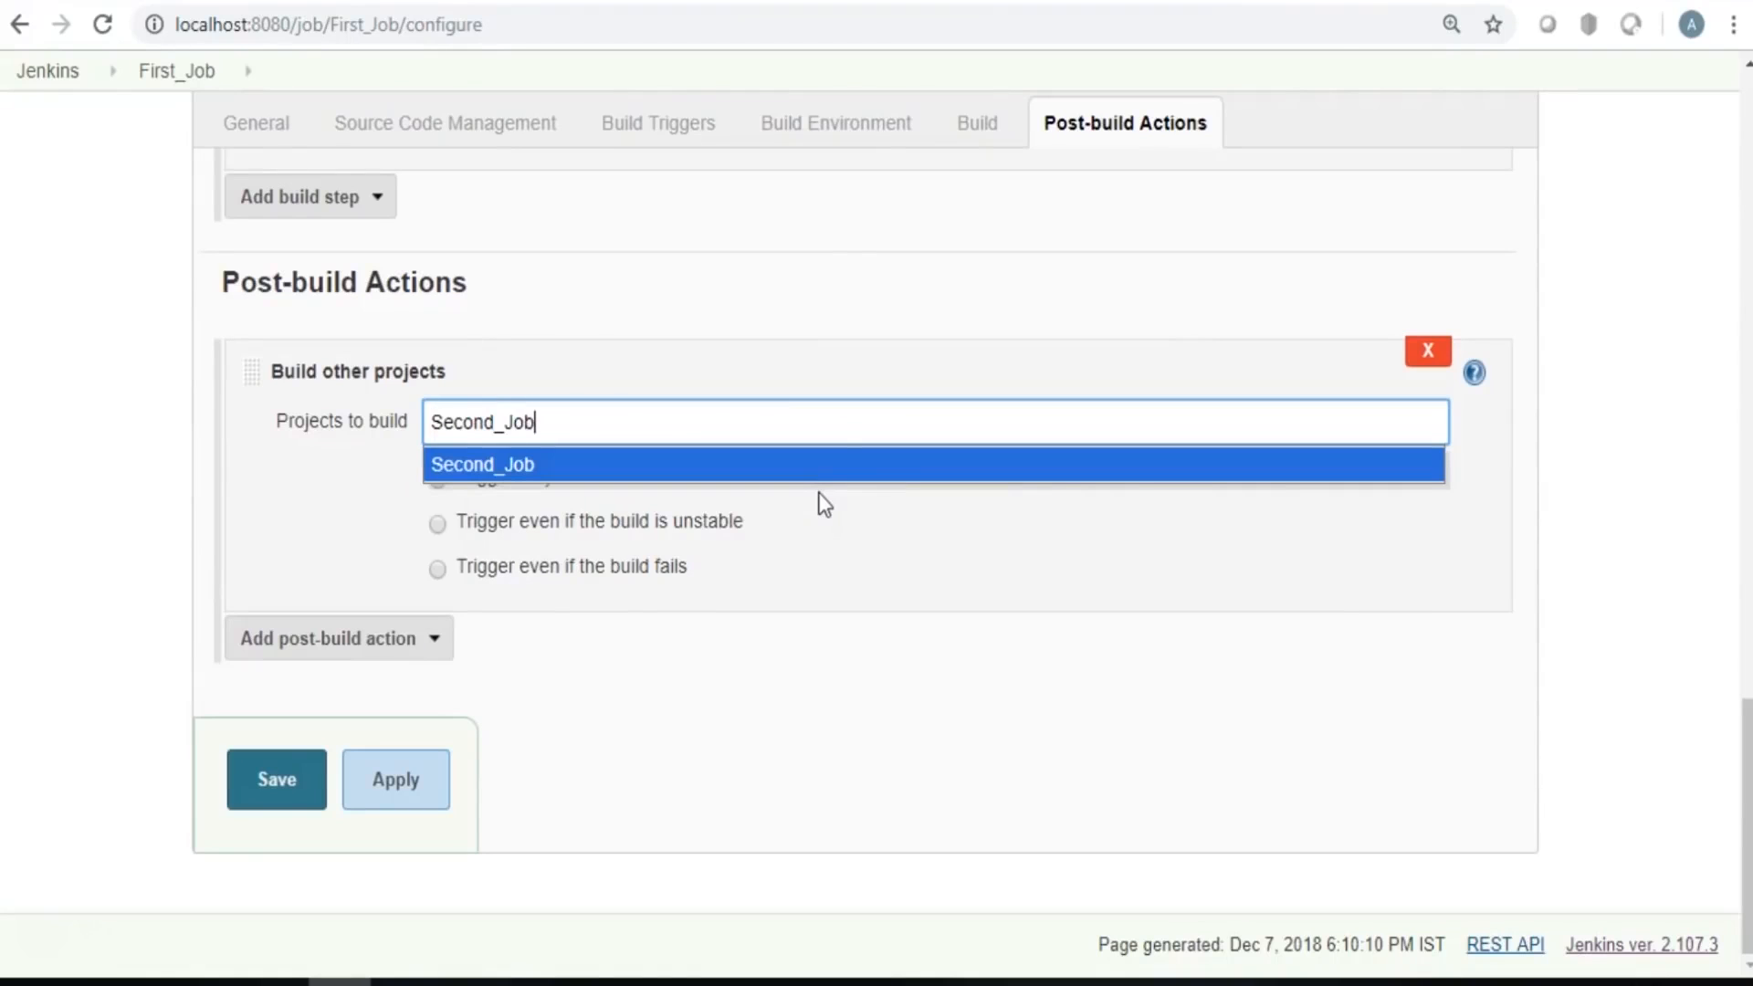
click(286, 778)
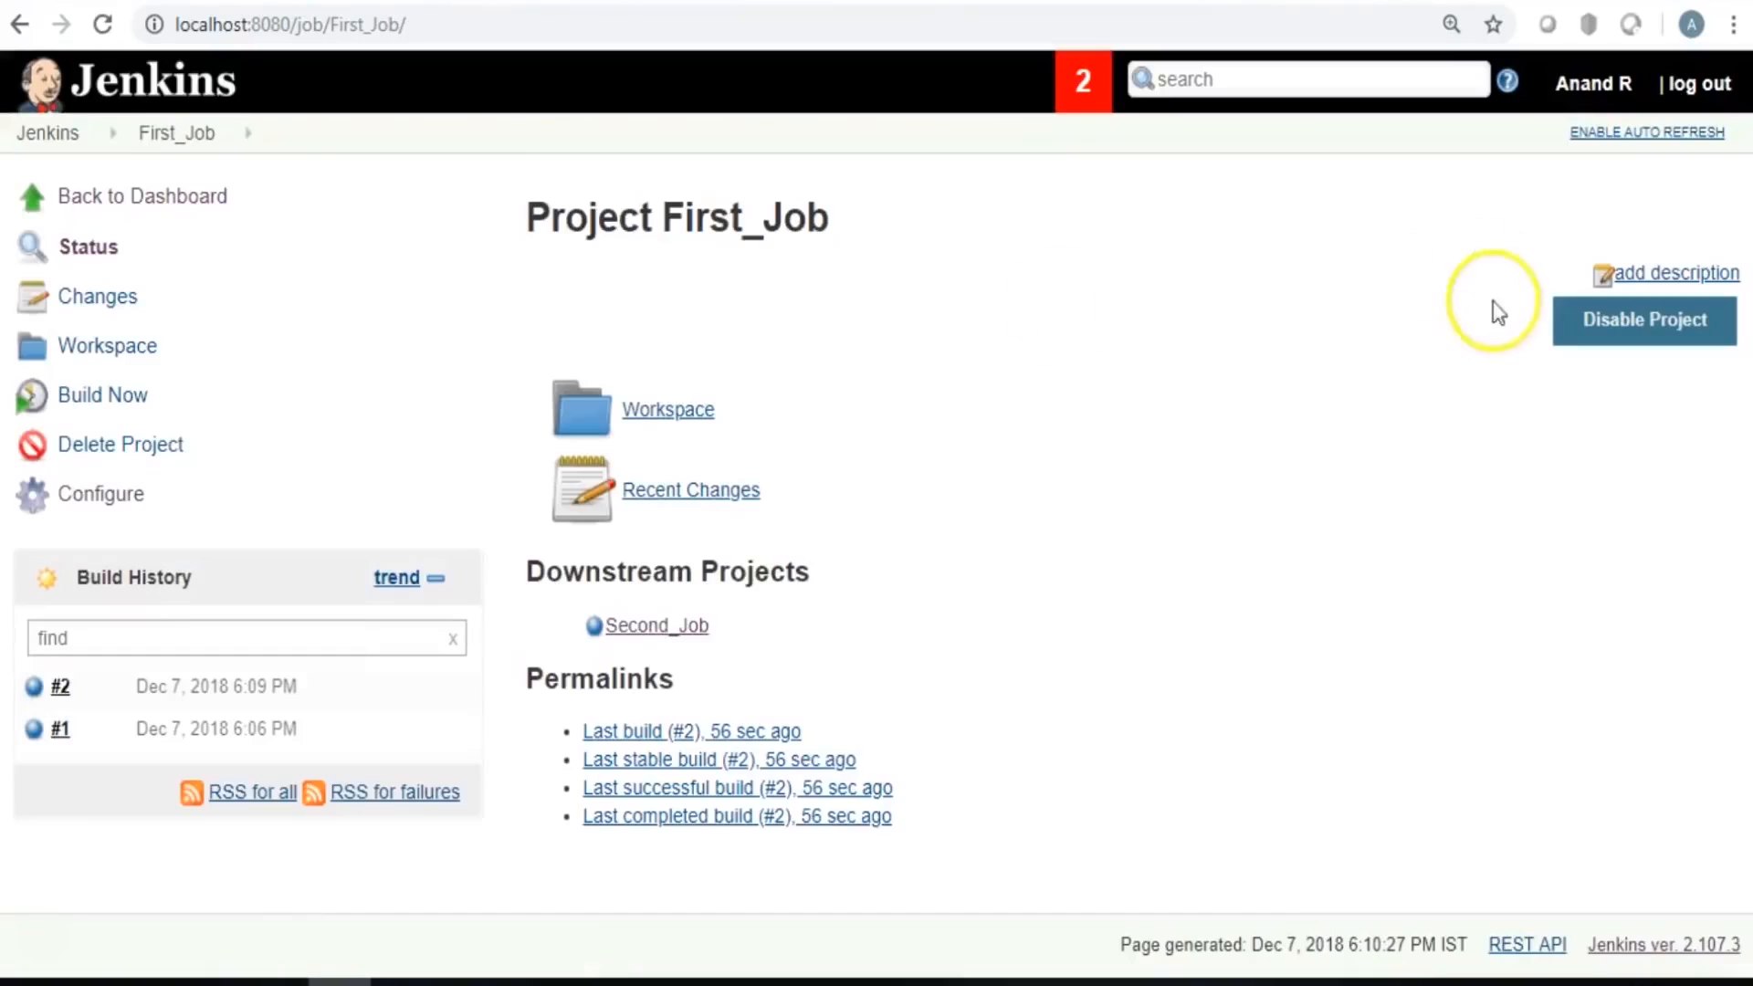
Return to the dashboard, open the My_First_Pipeline view, and look through the list of all jobs.
click(100, 195)
click(698, 234)
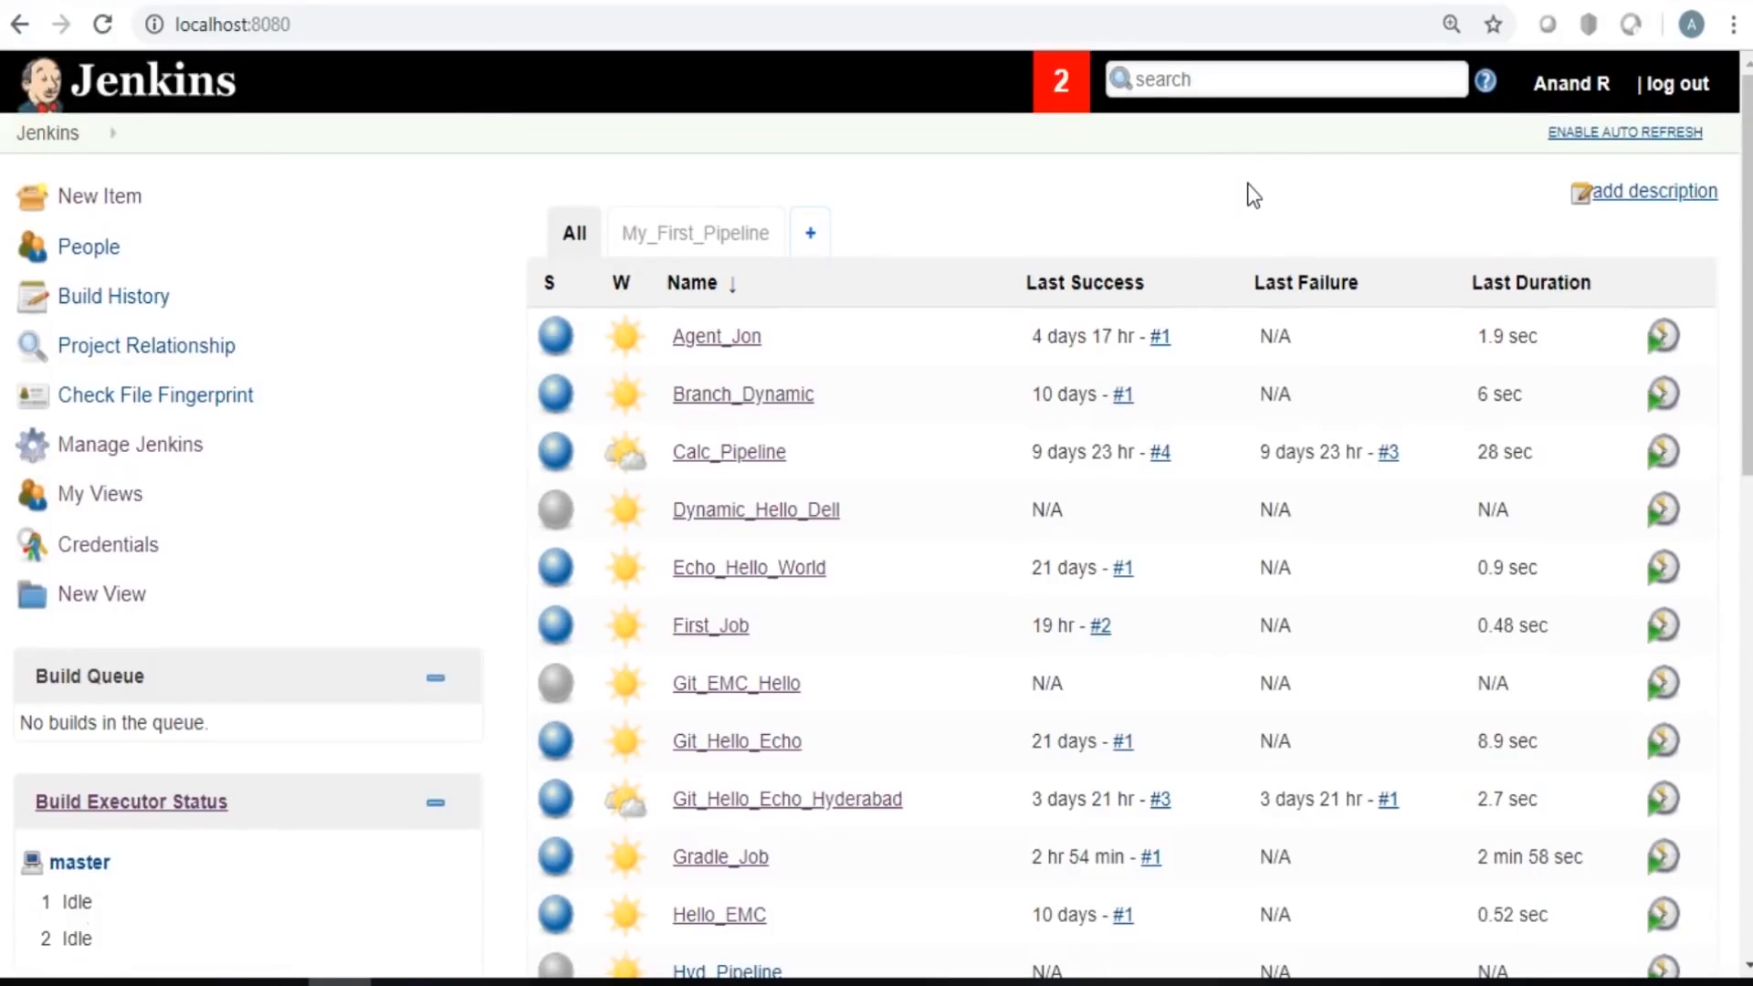
scroll(1209, 254, down, 12)
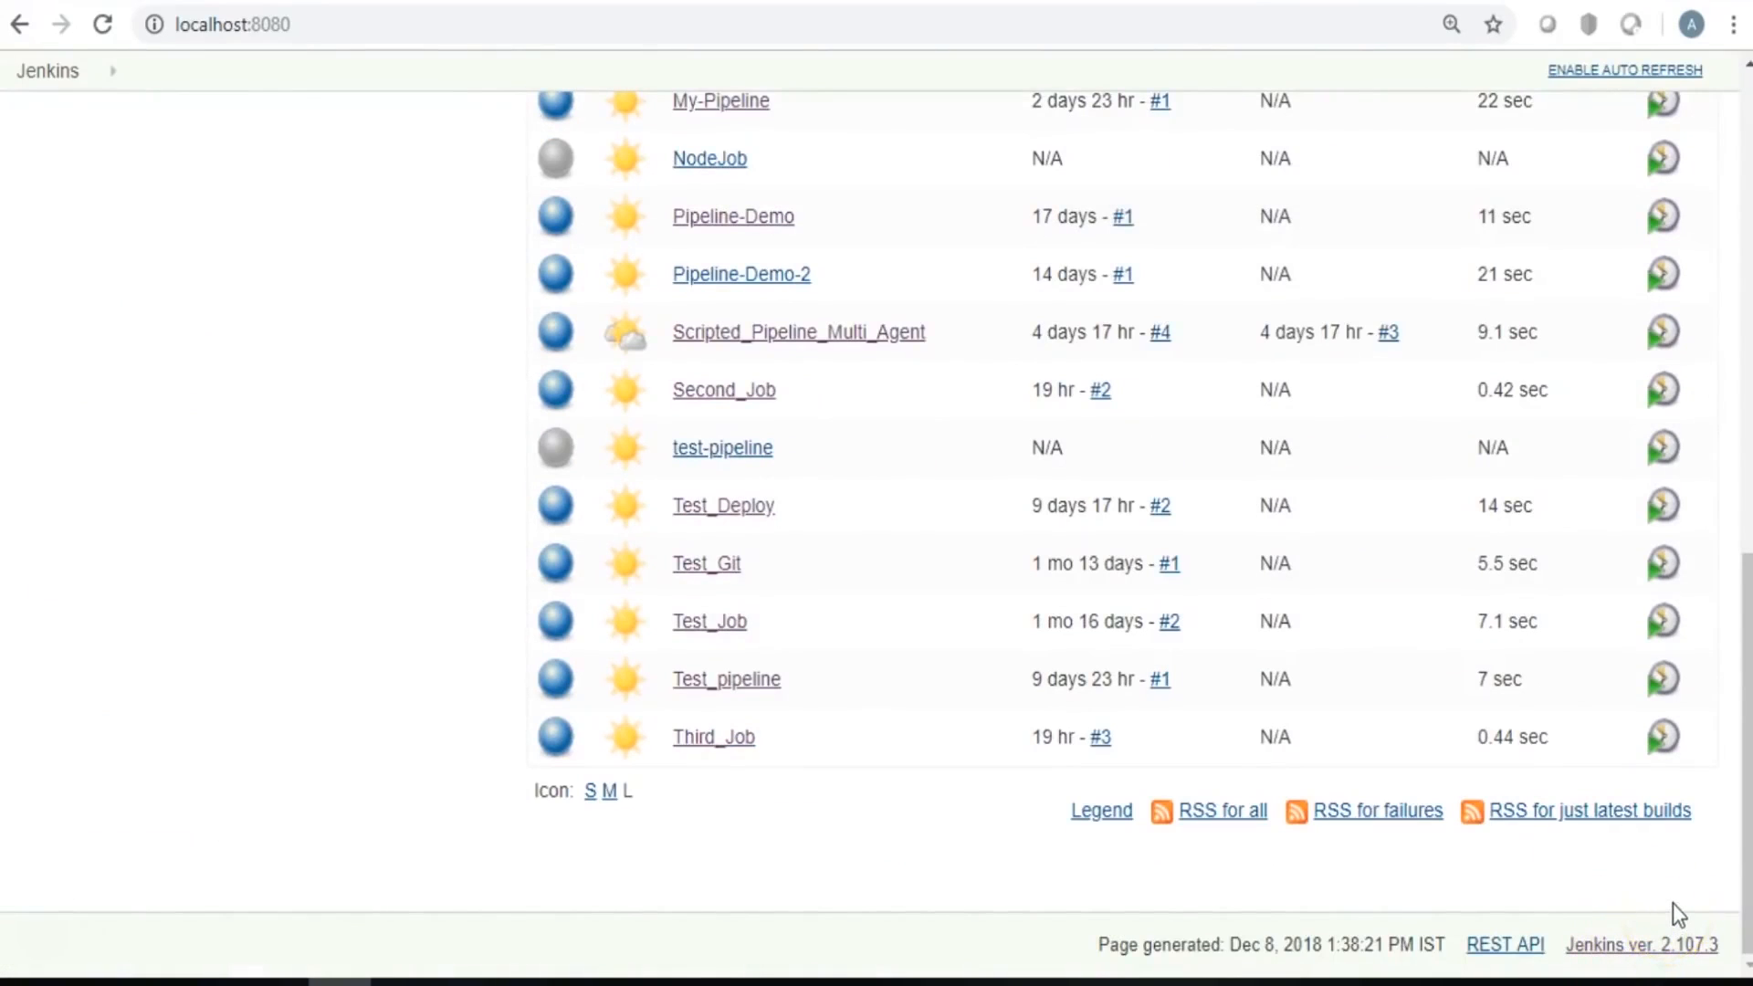
scroll(1725, 441, up, 12)
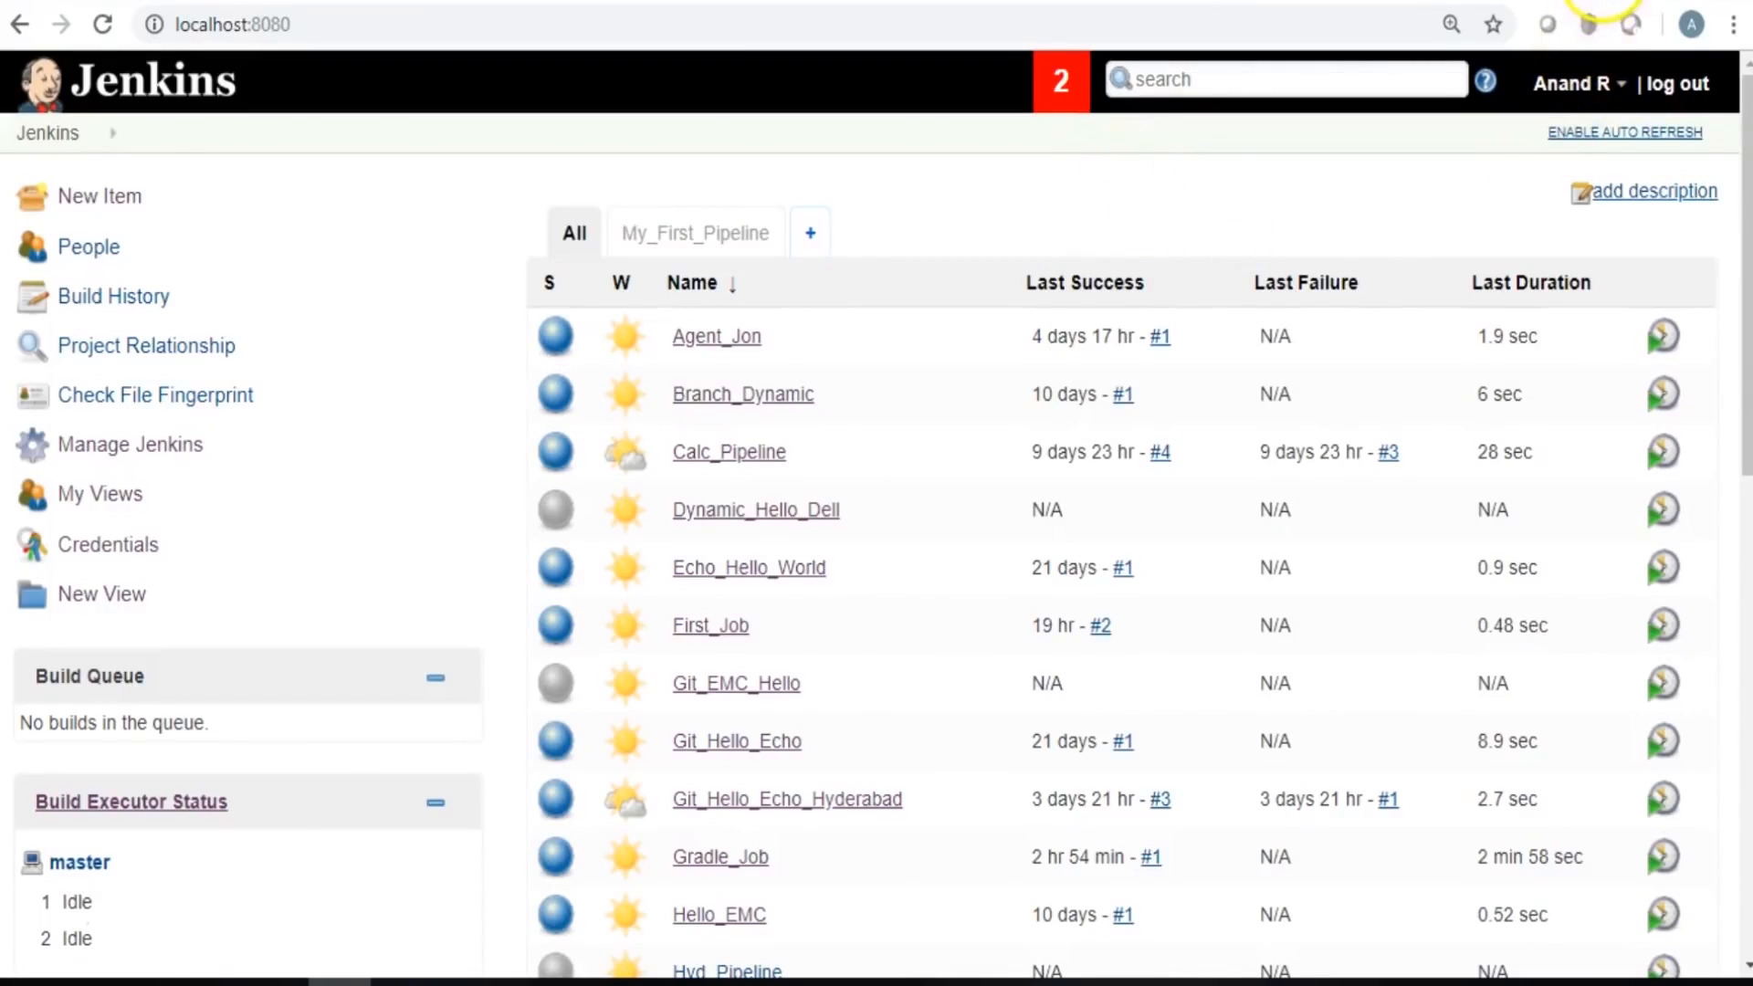
Switch to Notepad++ and examine the declarative pipeline script's agent, its Compile, JUnit, Quality-Gate and Deploy stages, and its post conditions.
key(alt+Tab)
click(1041, 479)
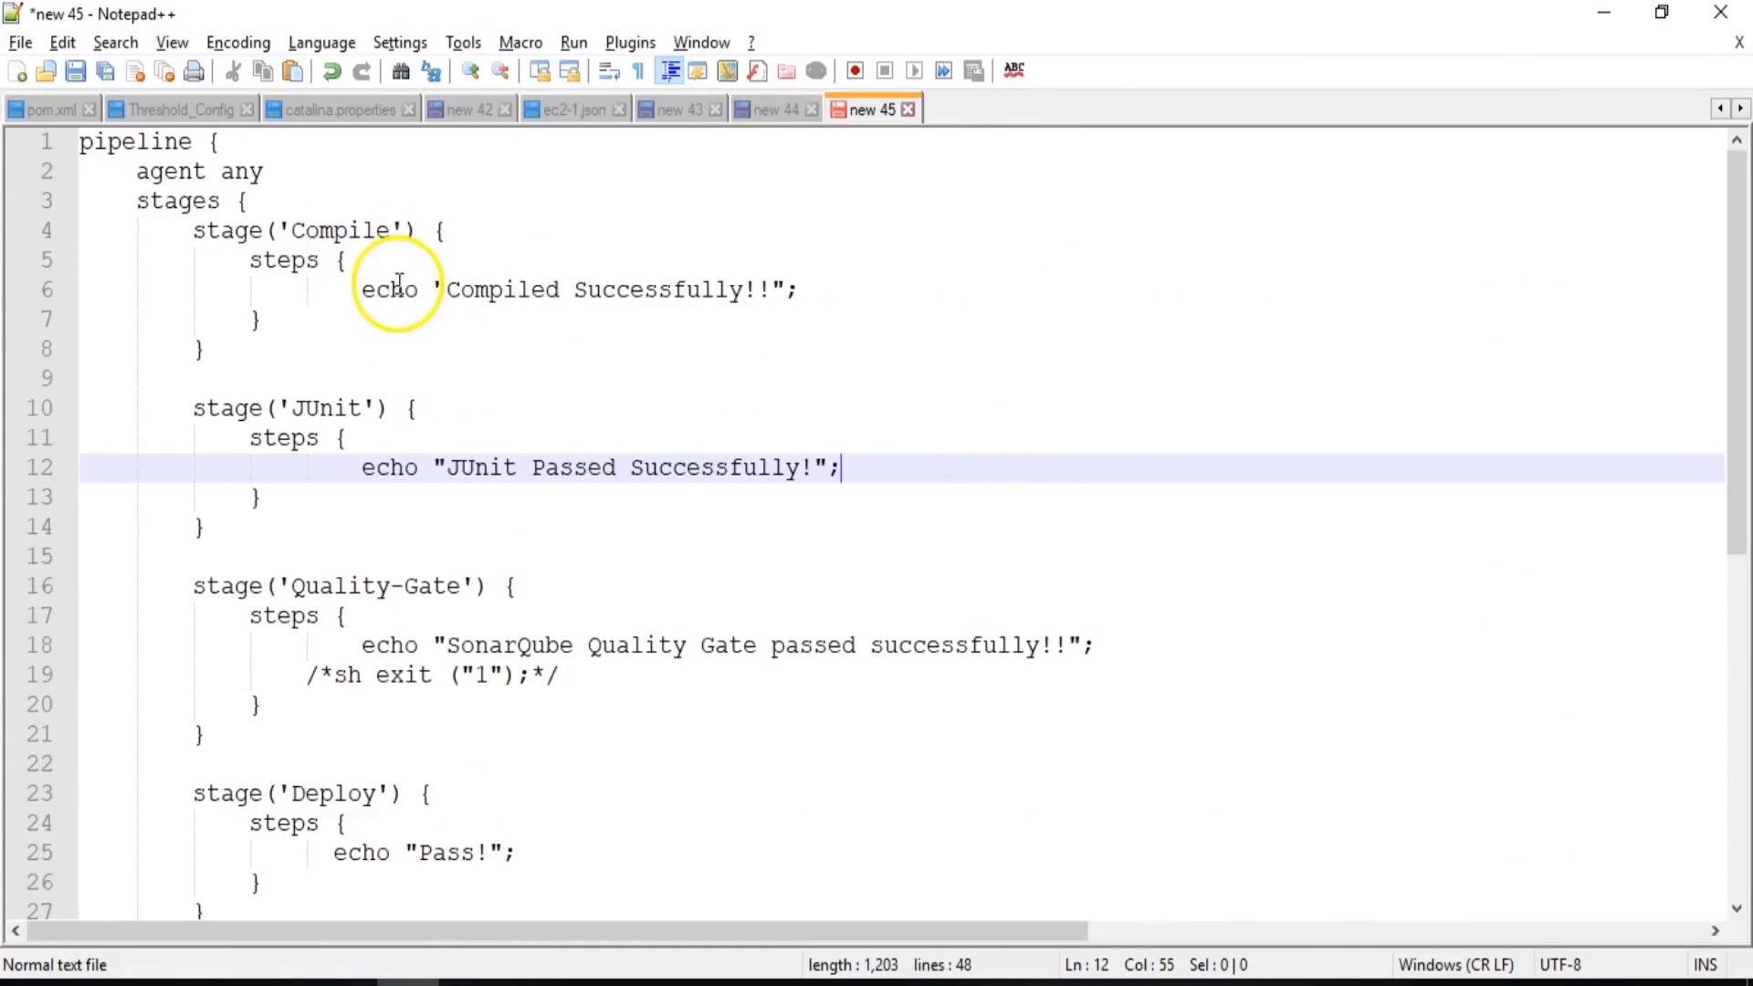
drag(136, 171, 265, 170)
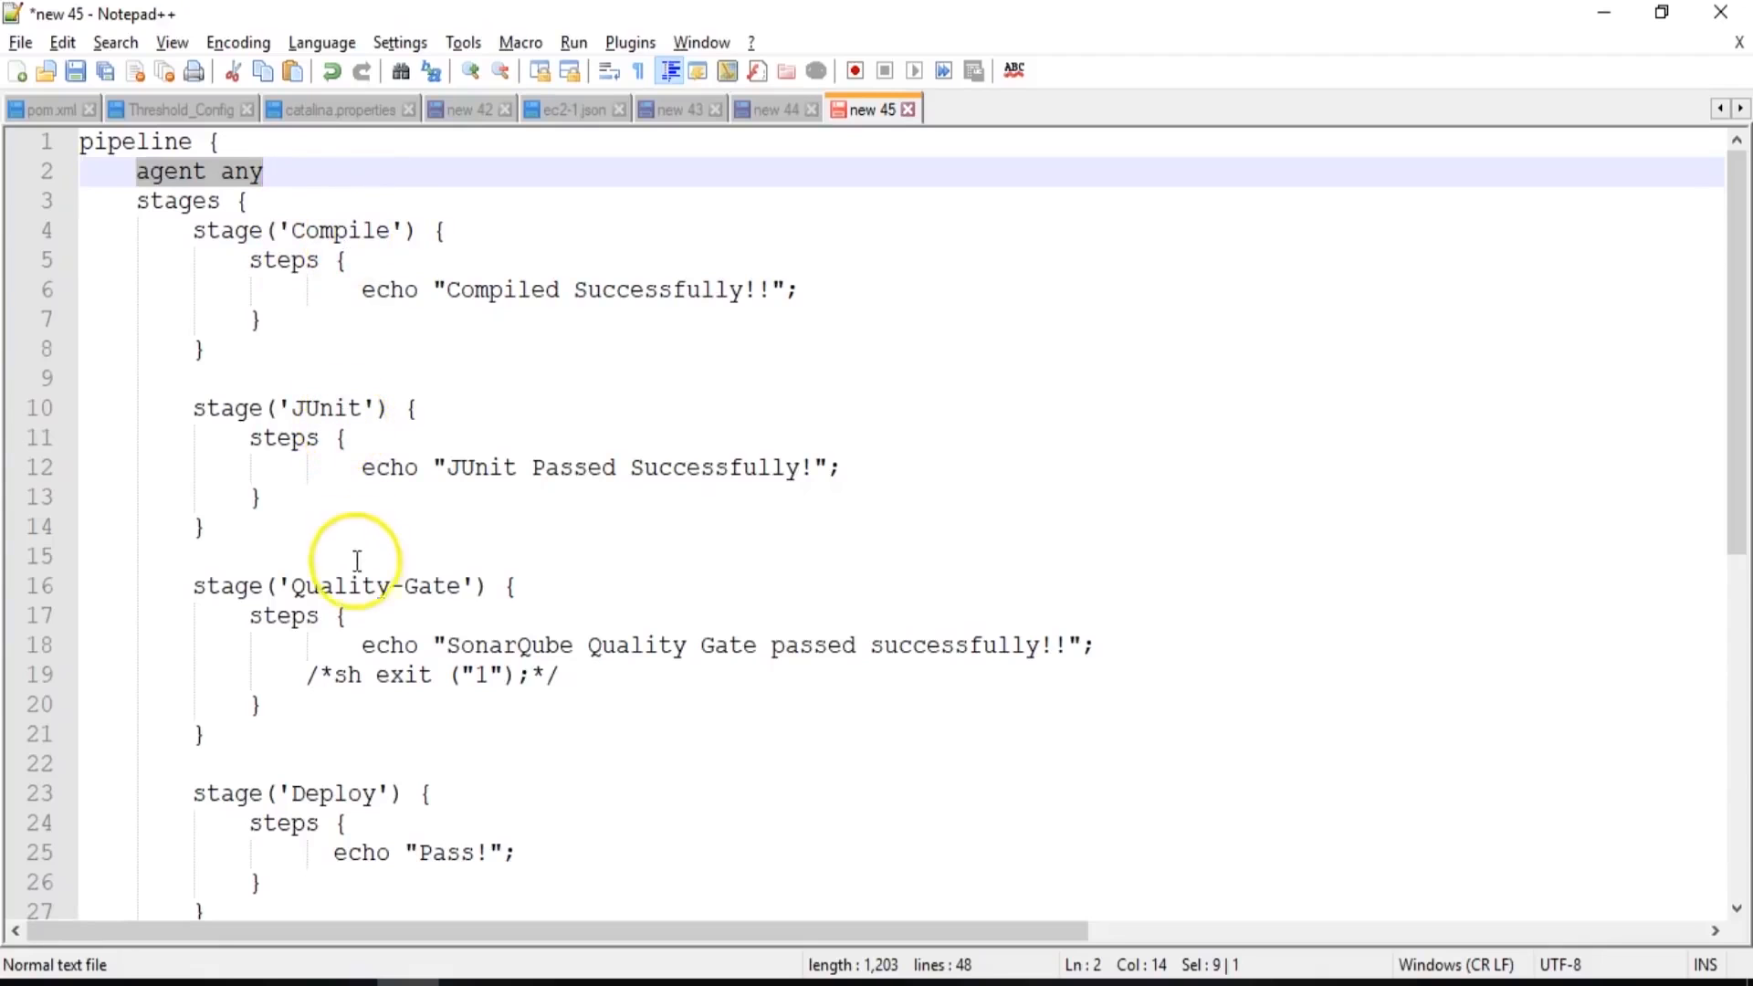
scroll(362, 562, down, 2)
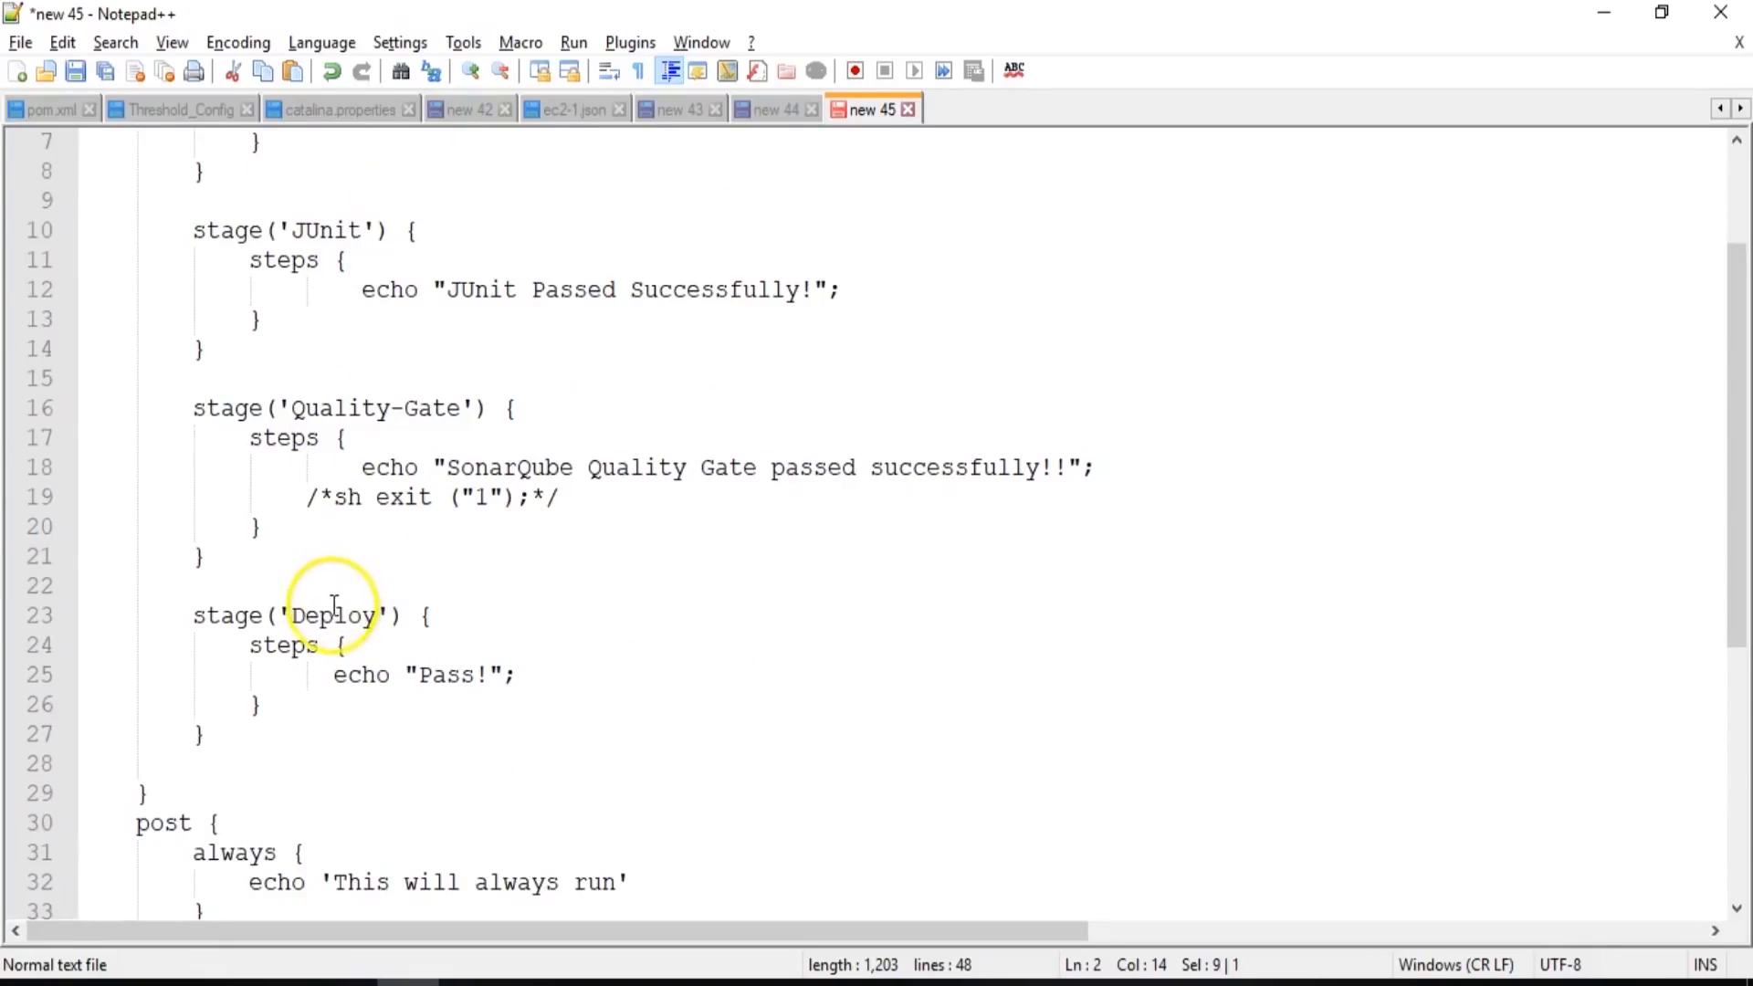
drag(363, 290, 828, 290)
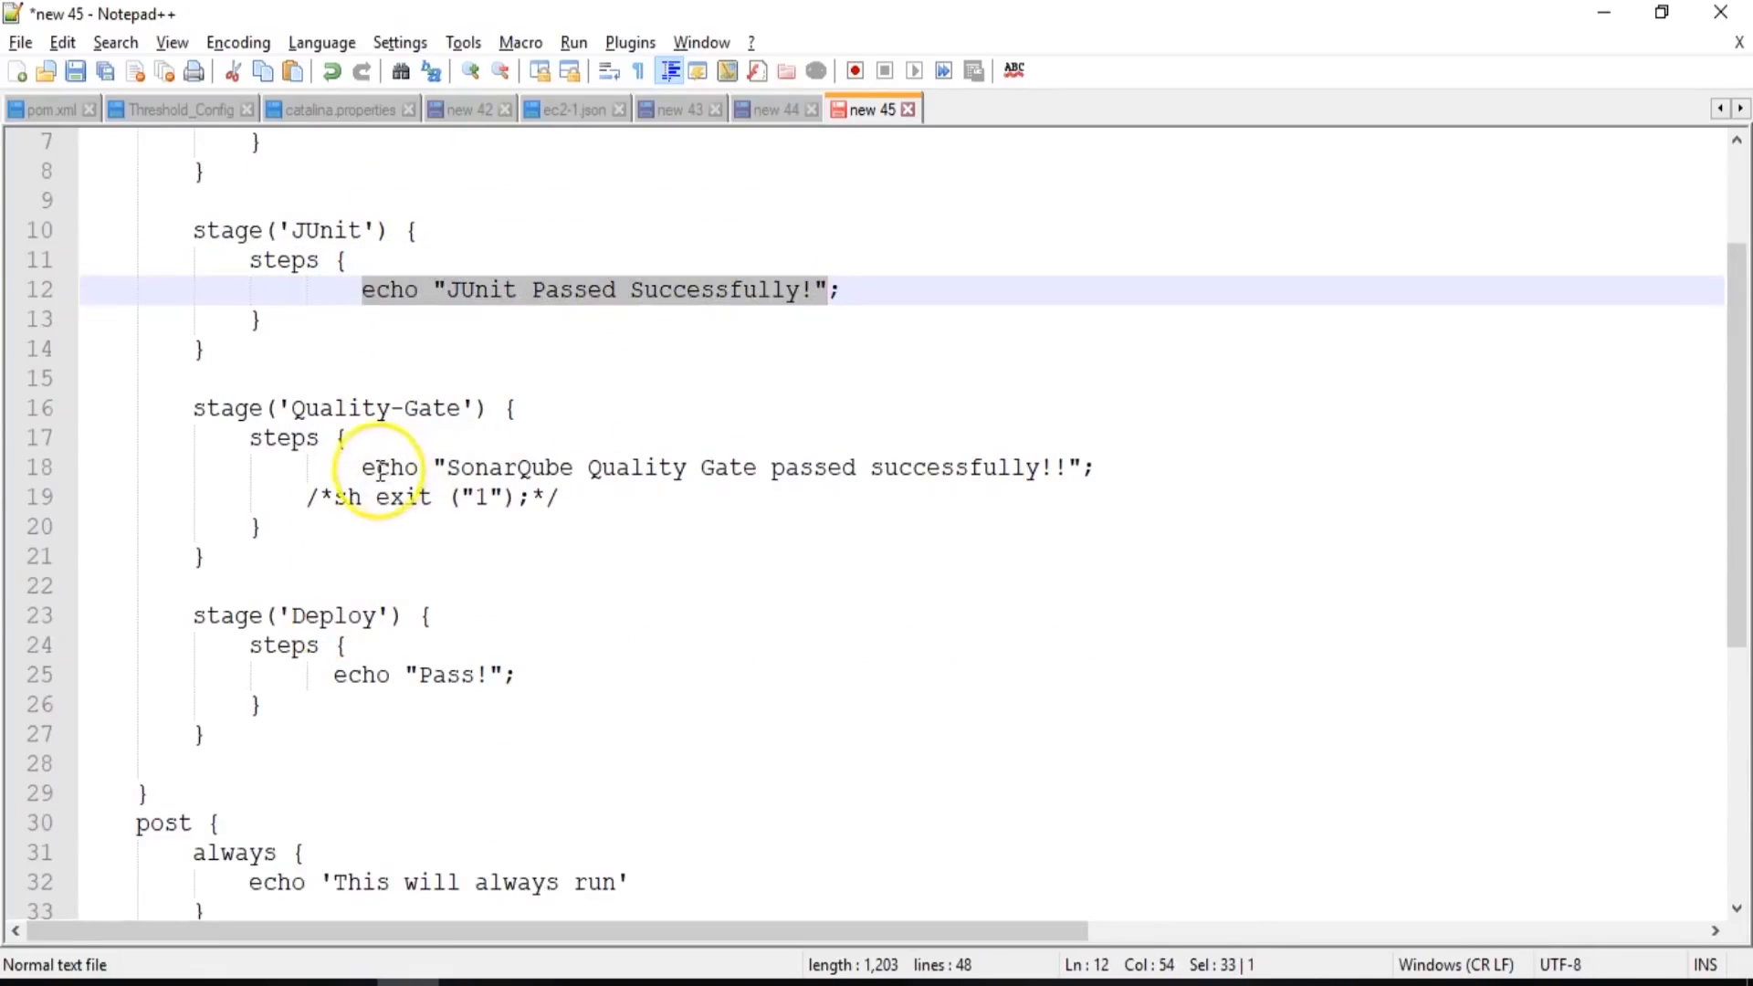
drag(362, 467, 1115, 470)
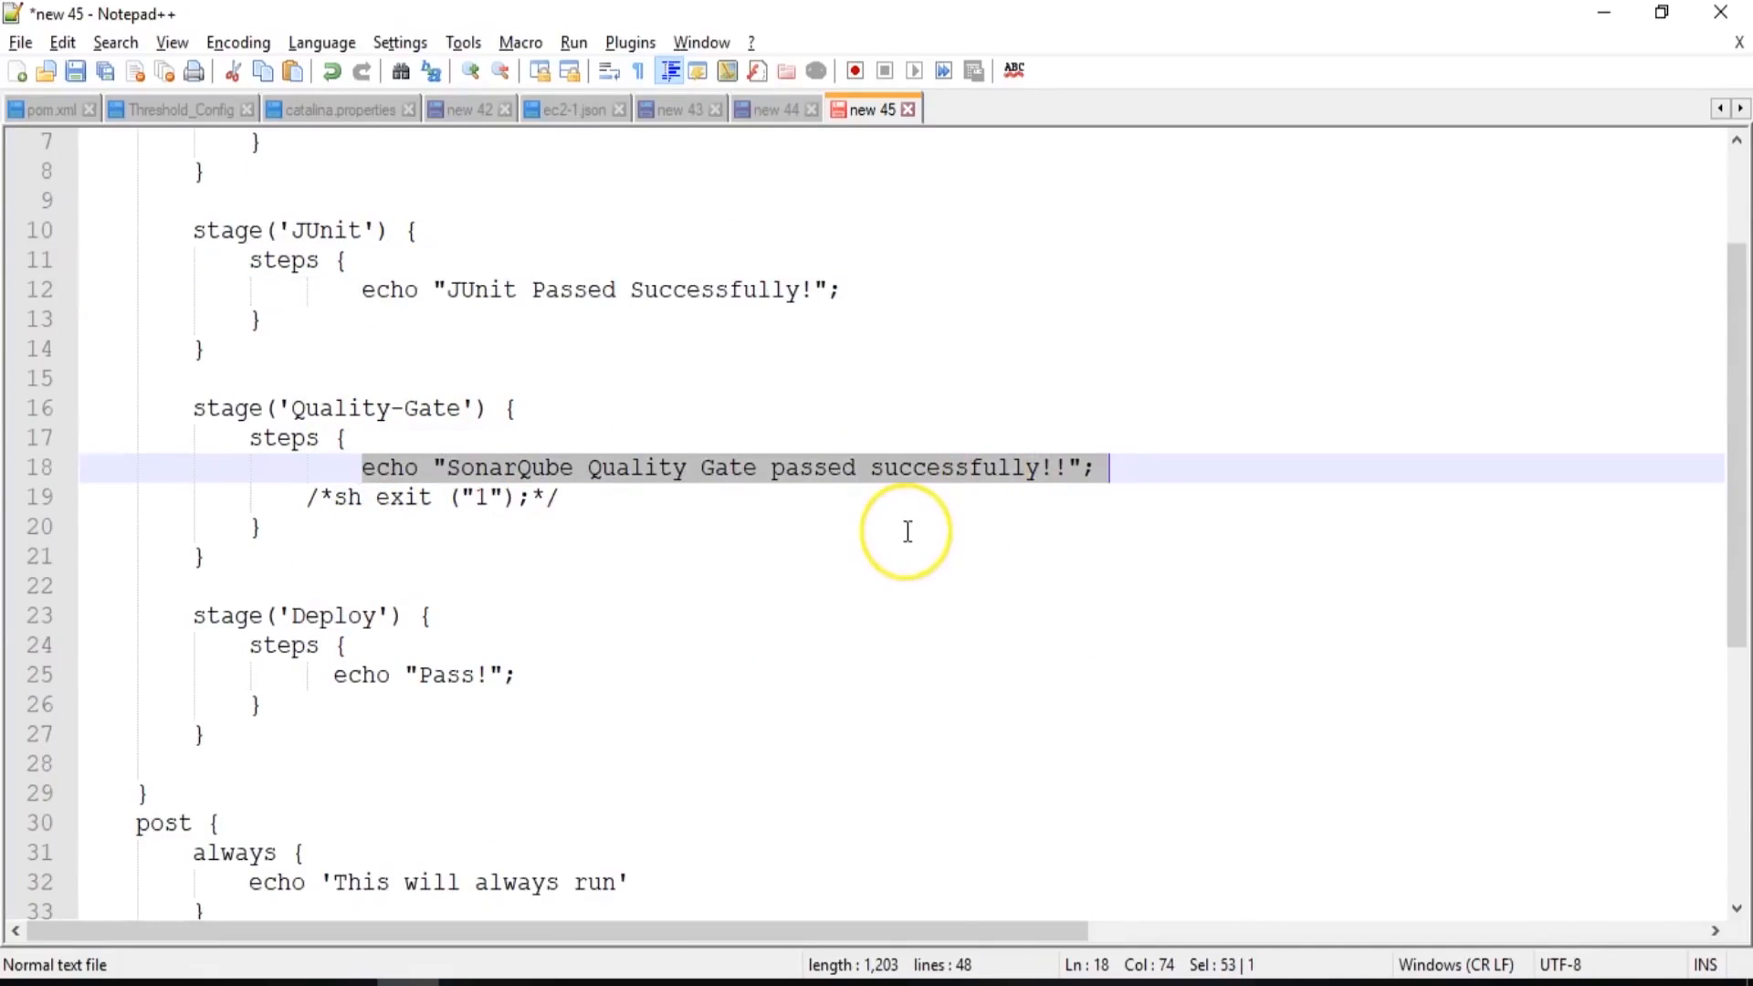
scroll(903, 532, down, 5)
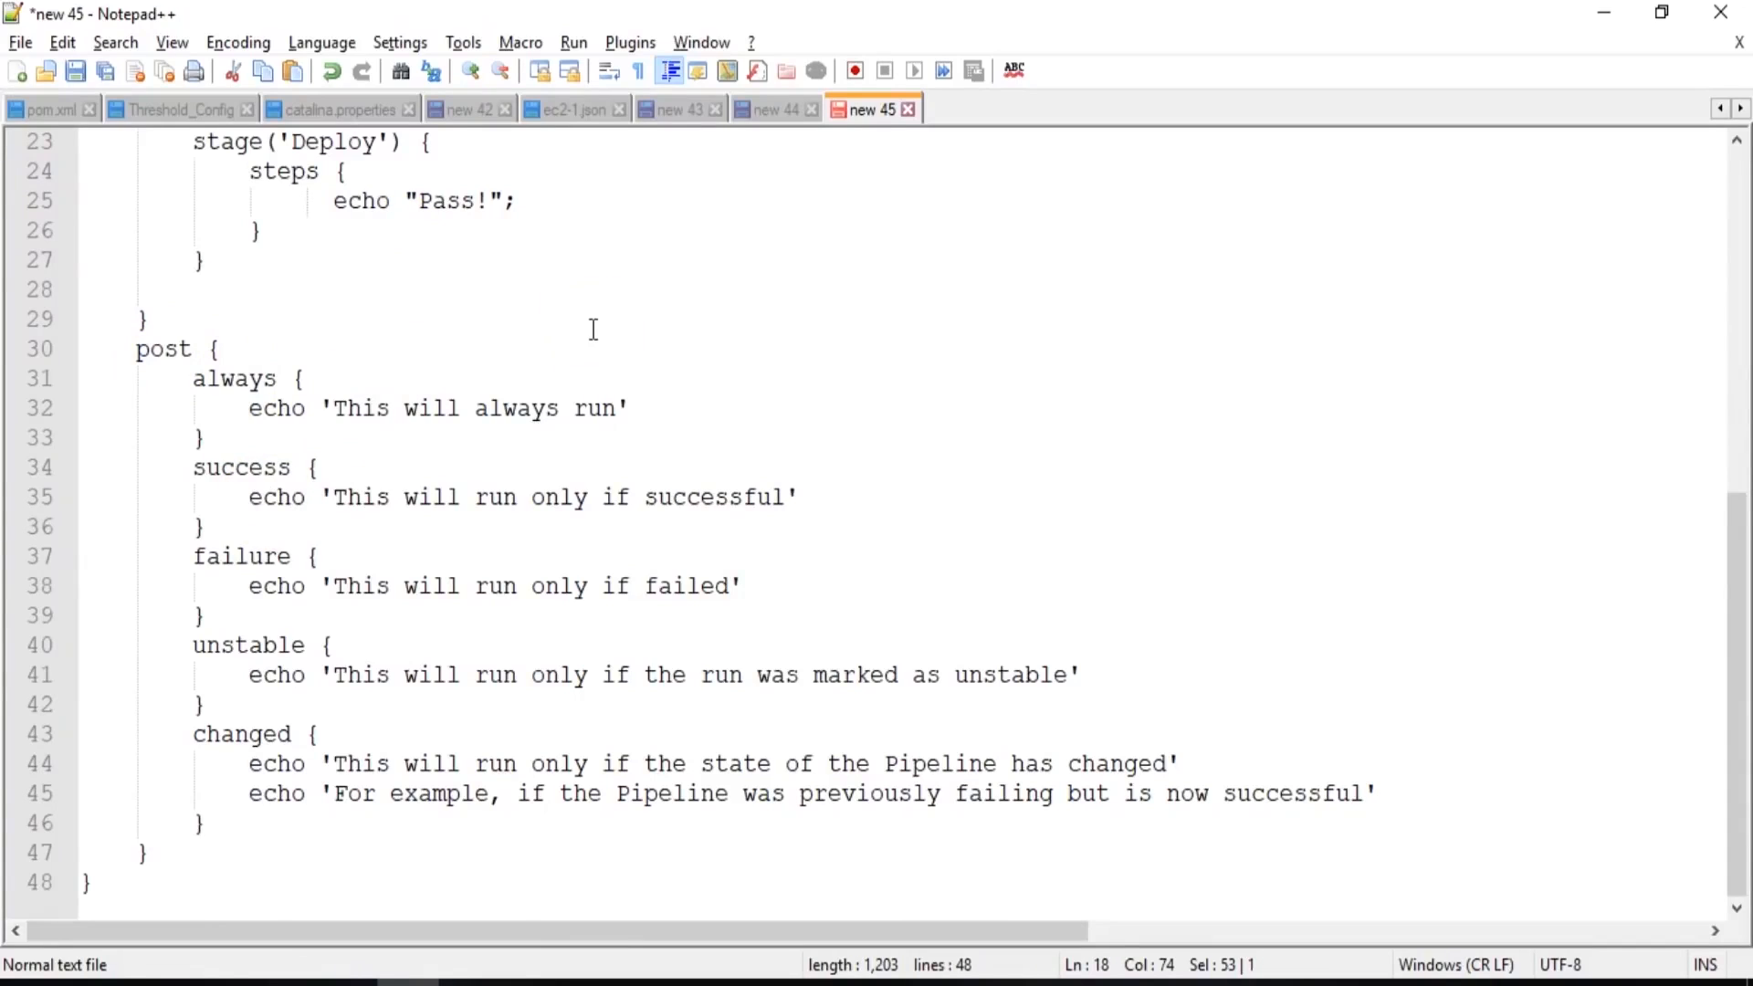
drag(247, 497, 801, 495)
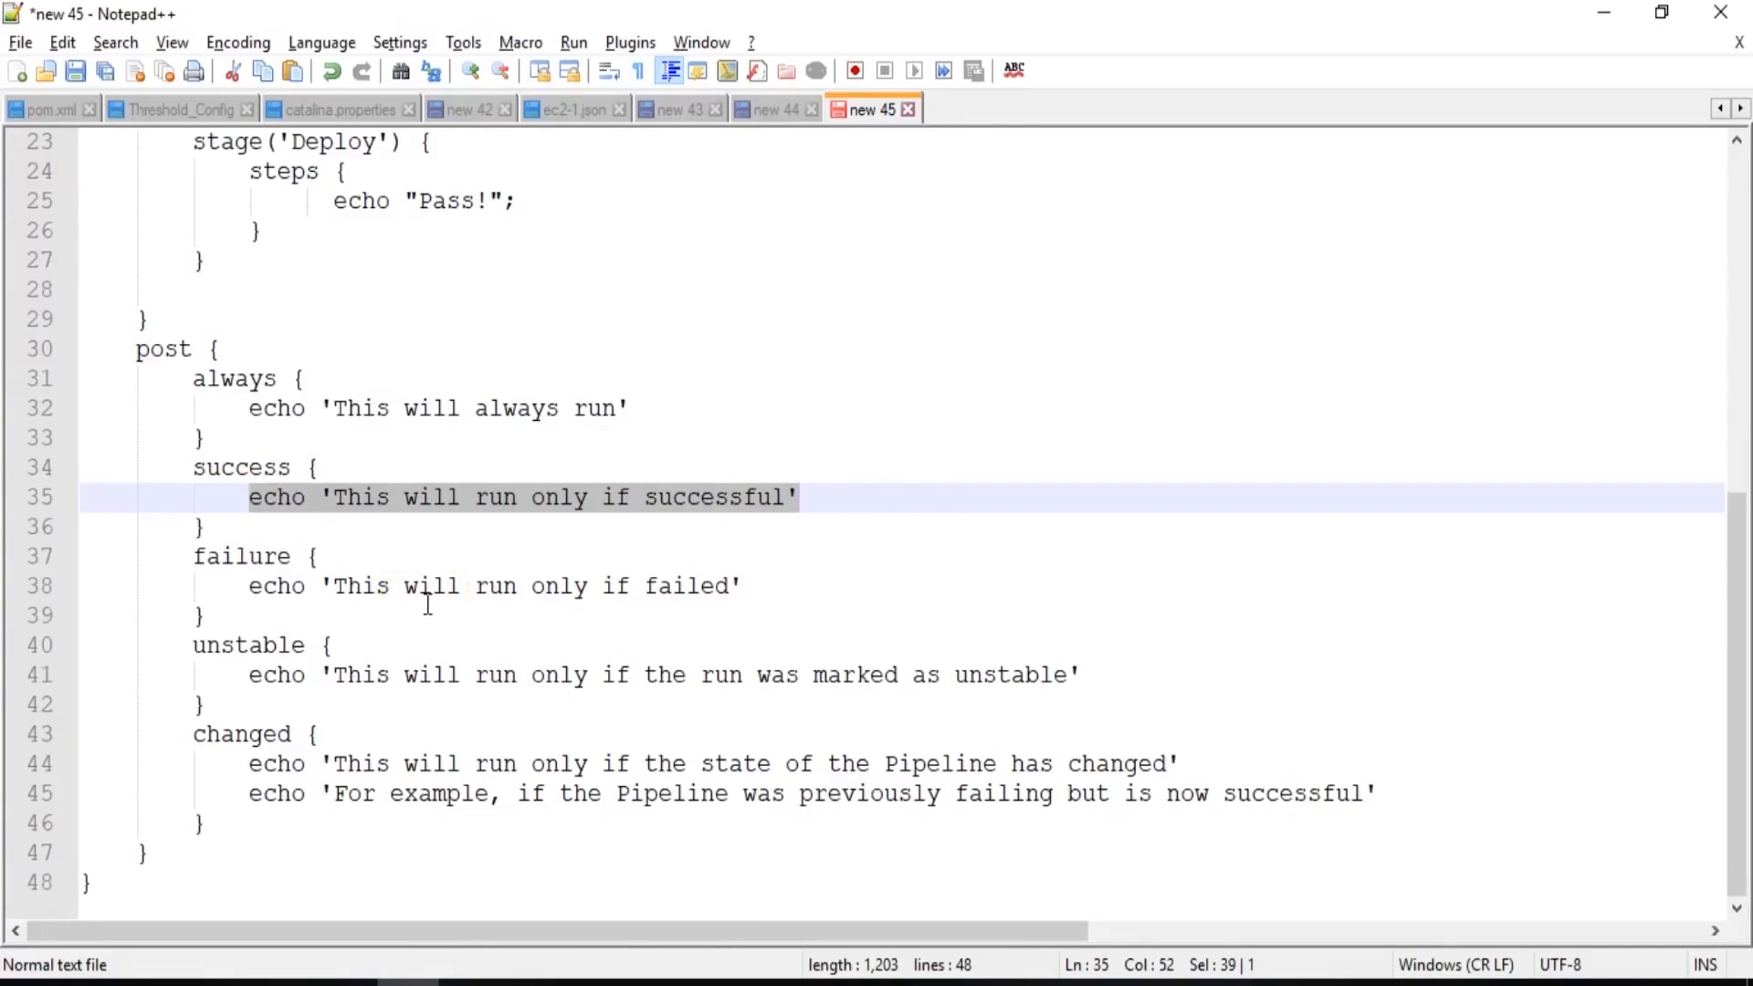
drag(250, 586, 754, 574)
drag(236, 675, 1112, 669)
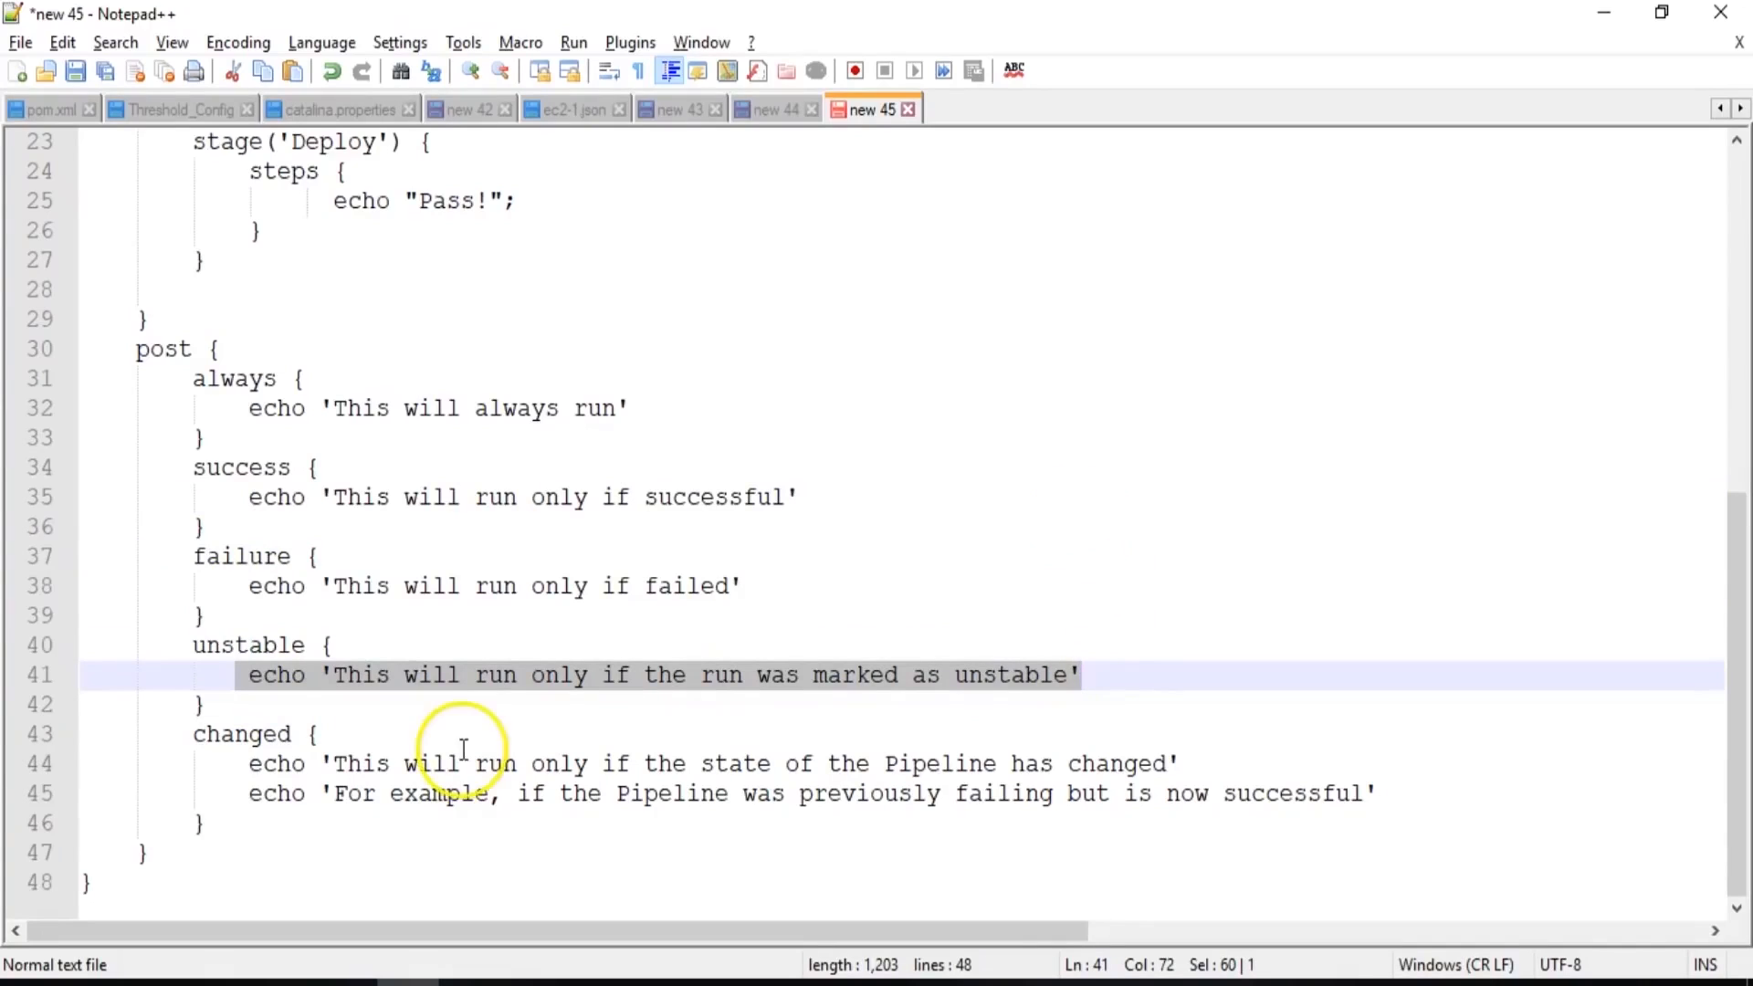
drag(248, 763, 1388, 802)
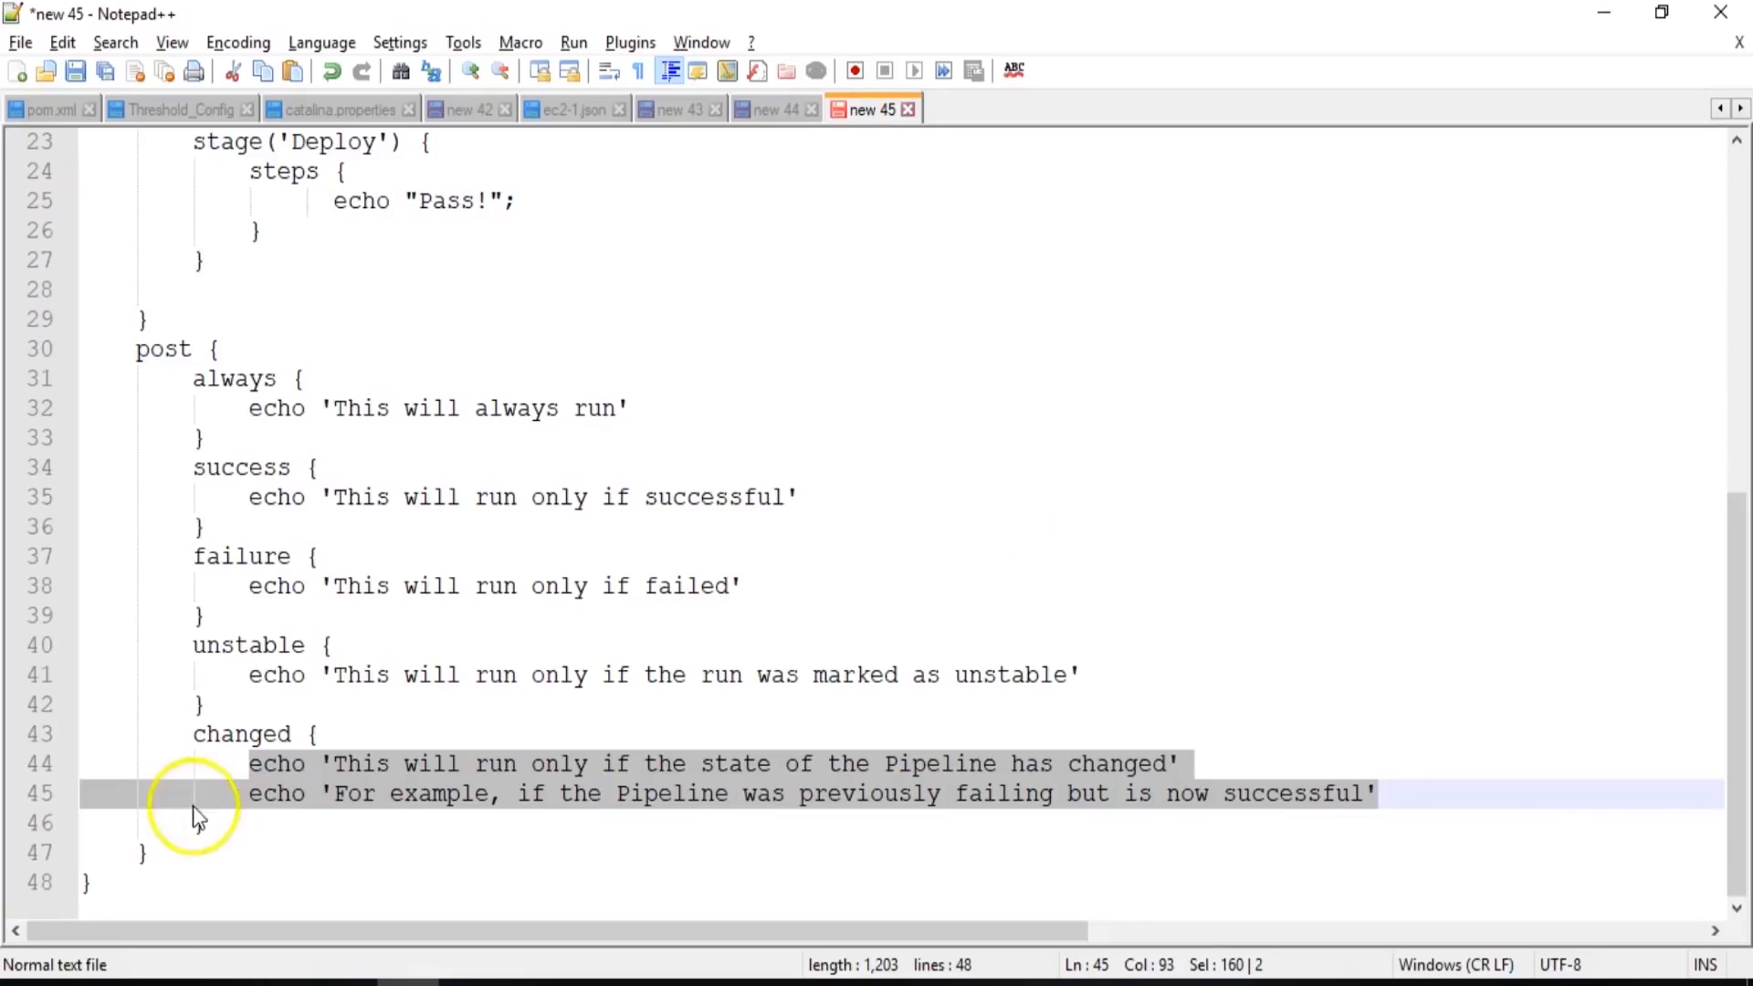
scroll(243, 672, up, 8)
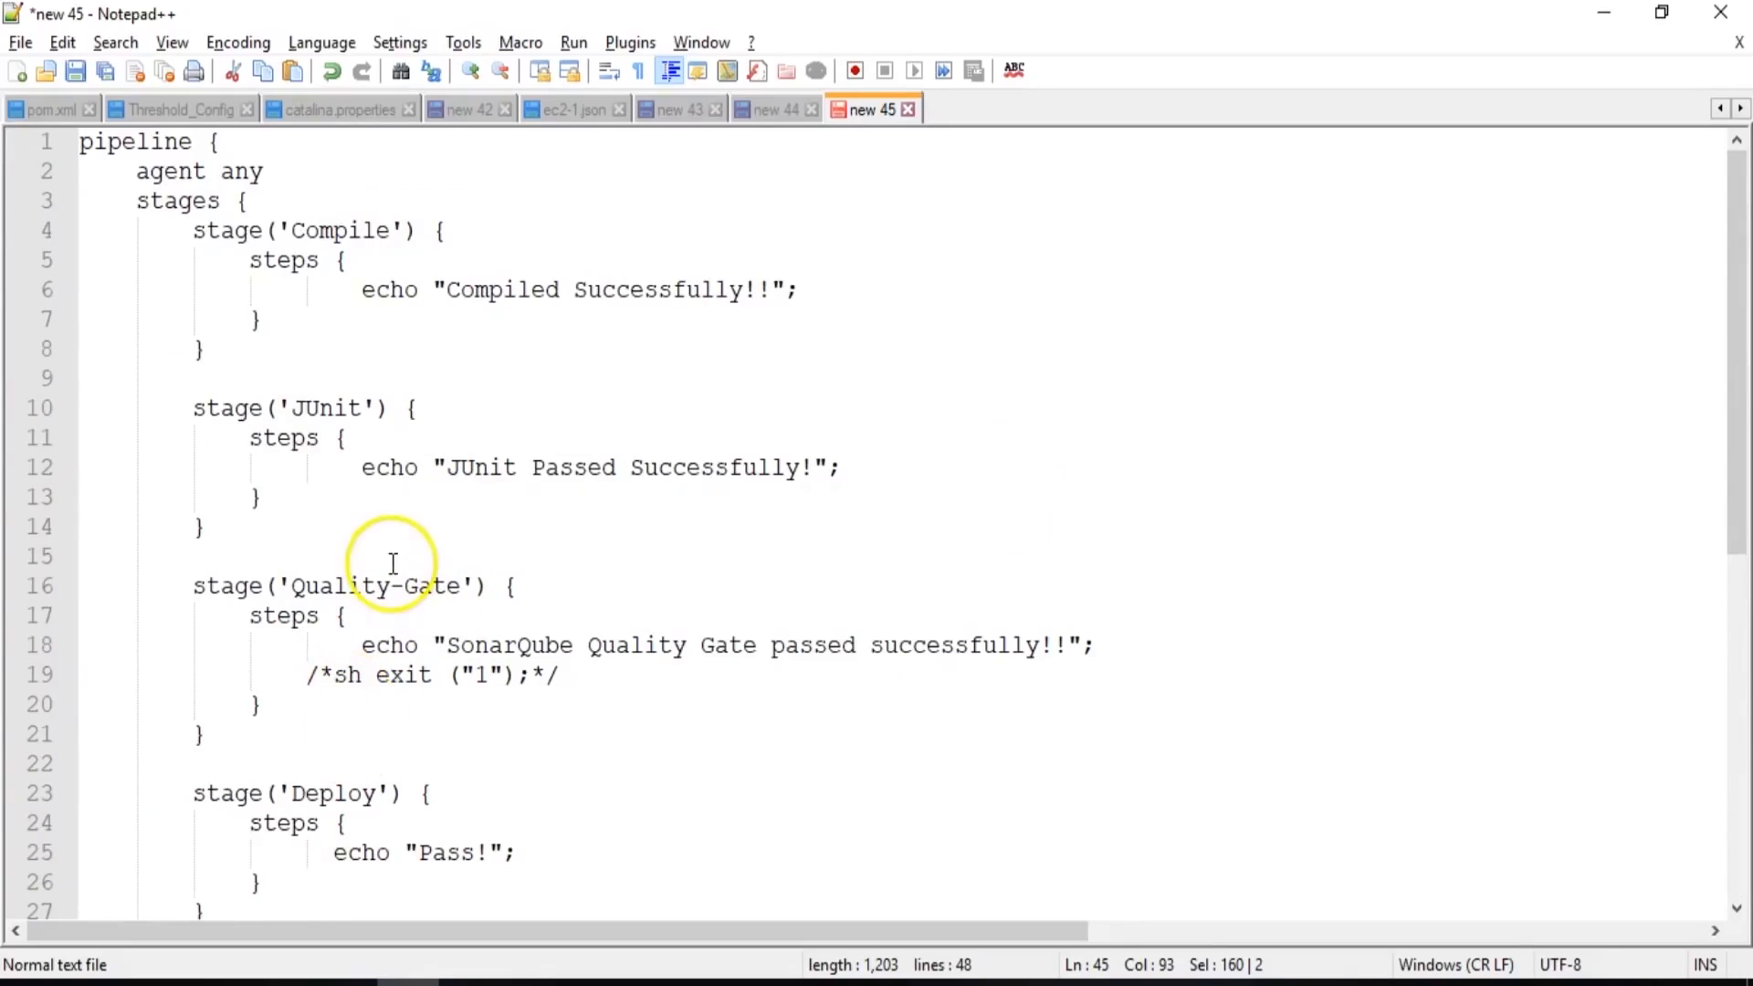
Copy the entire pipeline script from Notepad++ and switch back to the Jenkins dashboard in the browser.
key(ctrl+a)
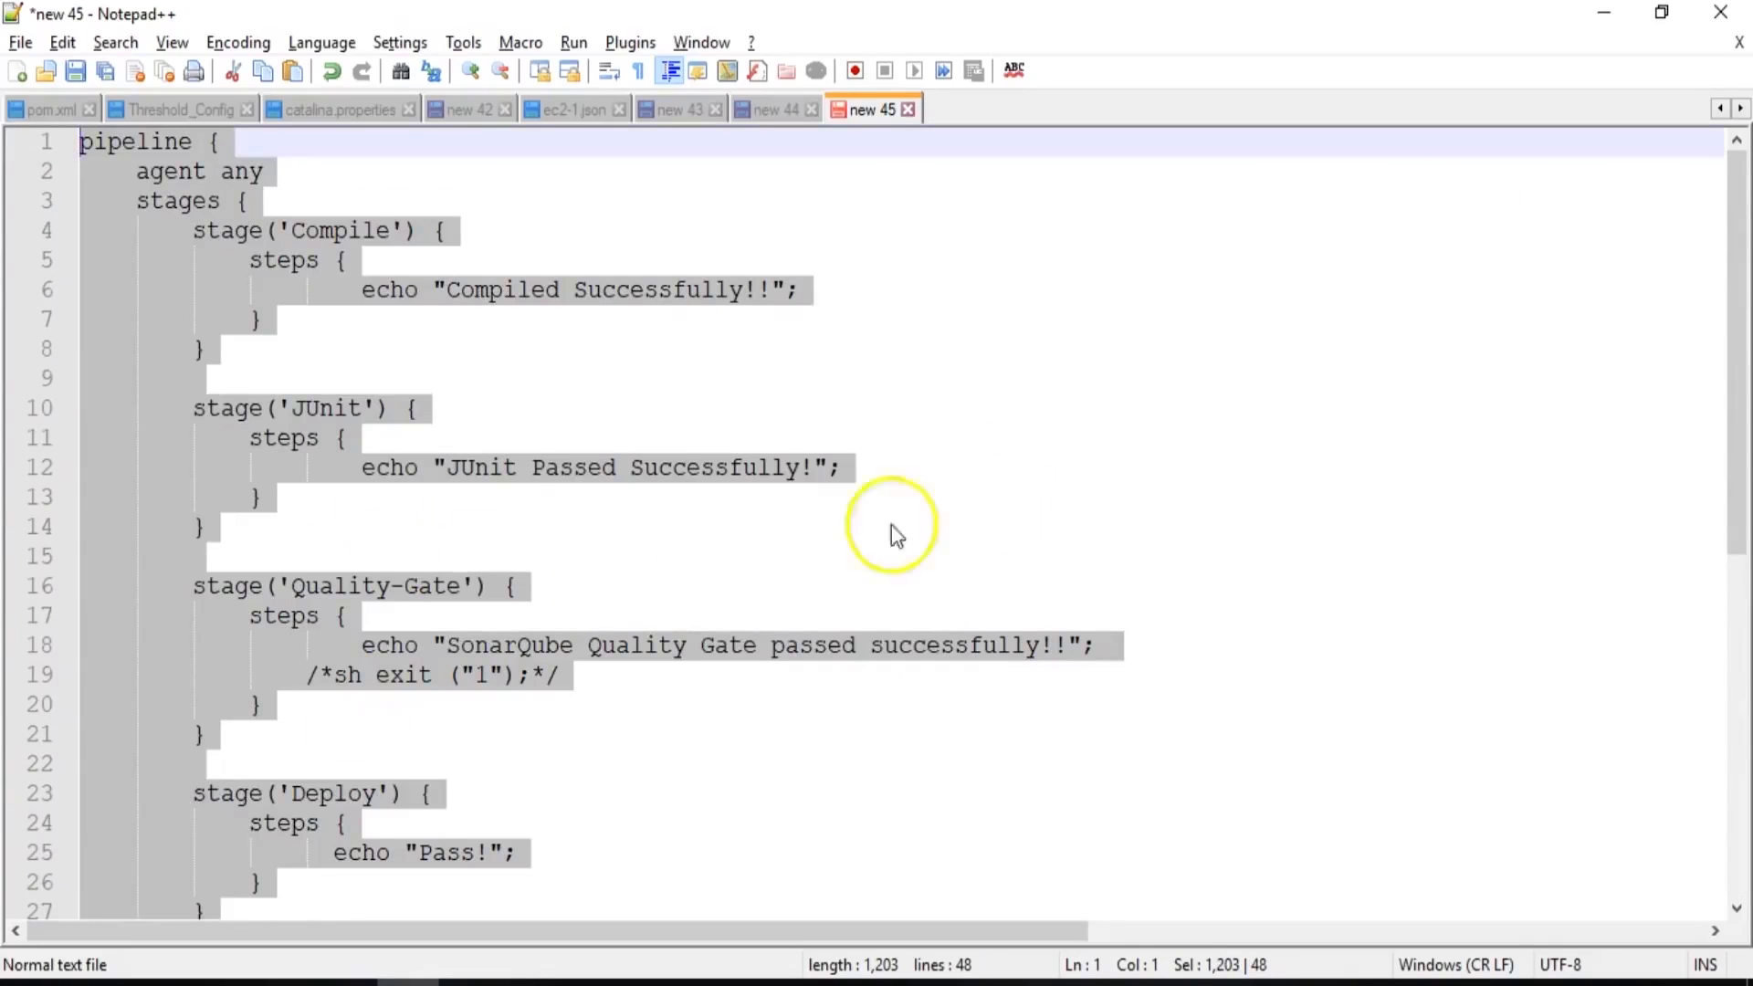
click(1604, 13)
click(327, 980)
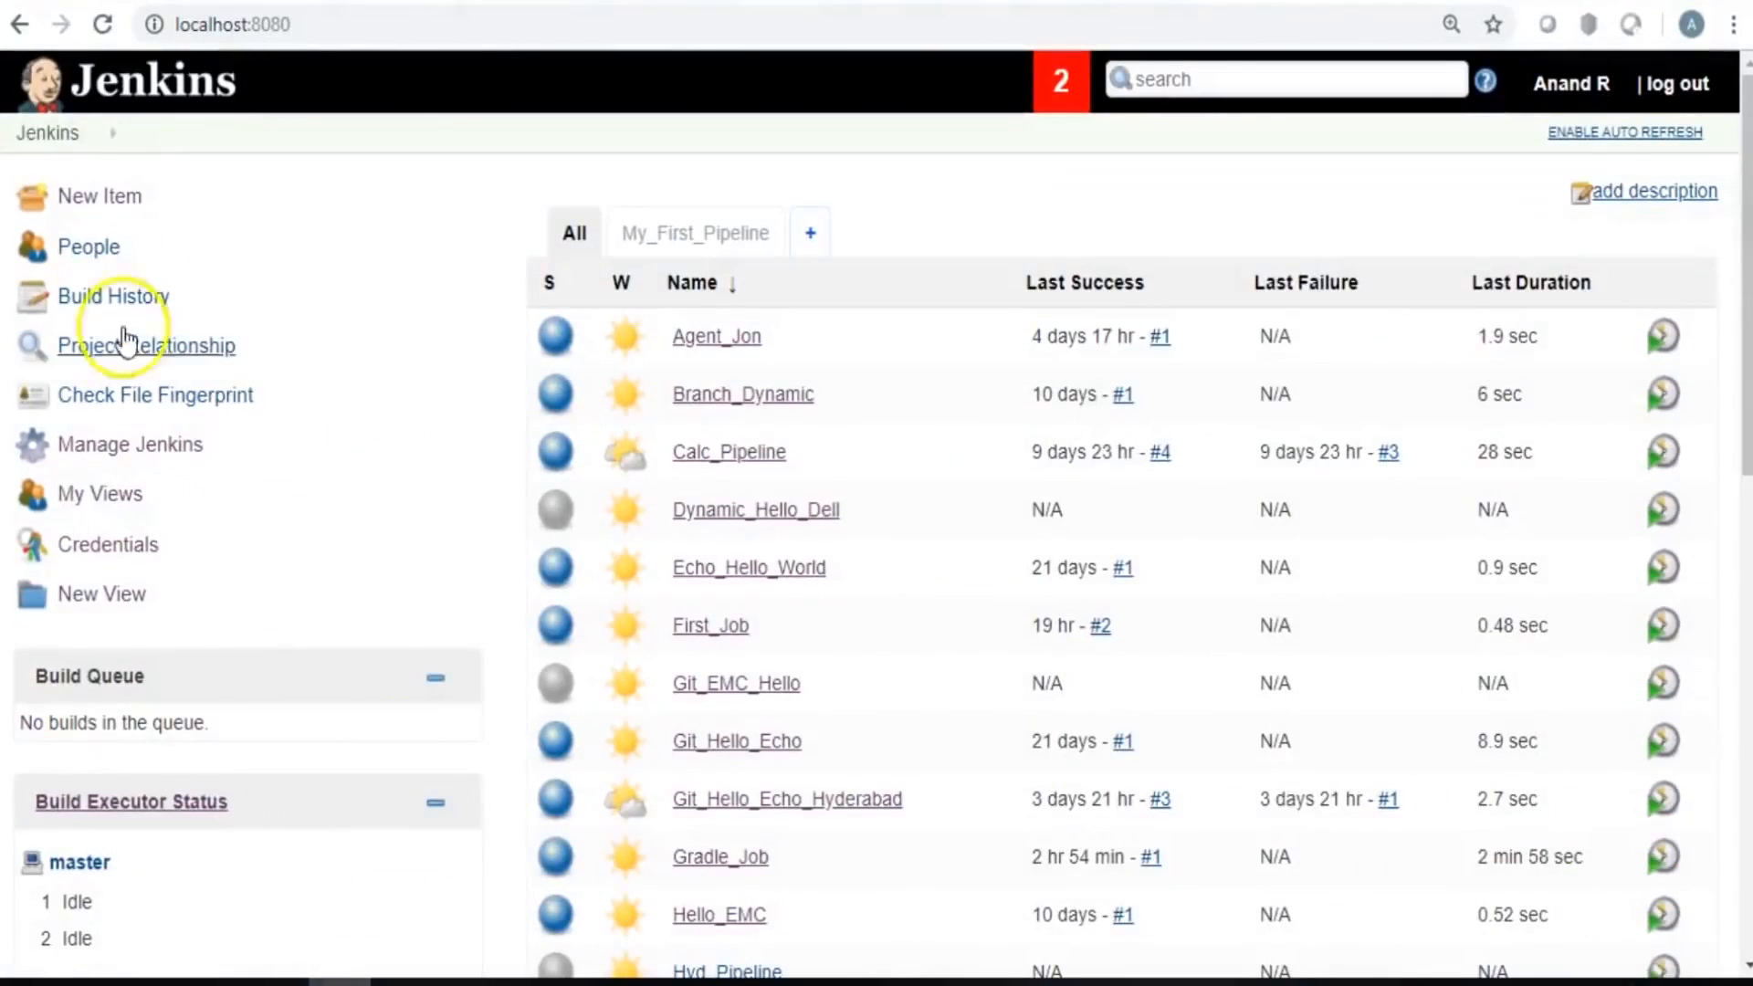
Create a new item of type Pipeline named Scripted_Pipeline.
click(100, 196)
click(396, 286)
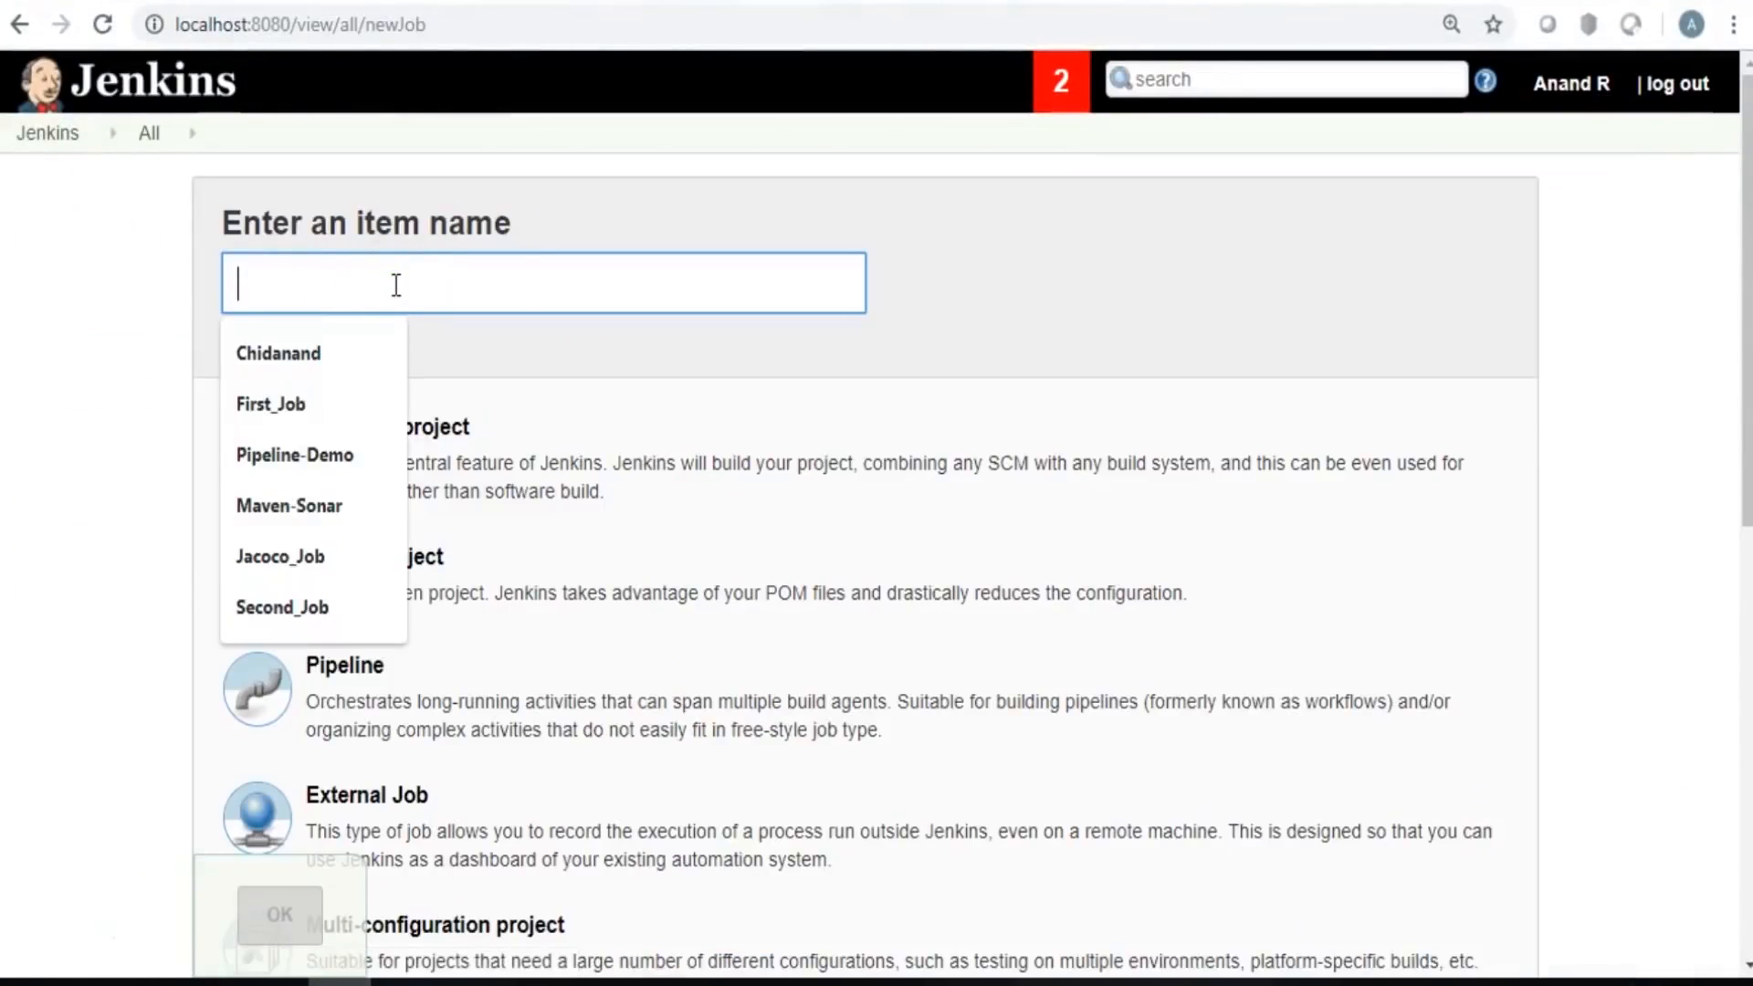
text(Scripted_Pipeline)
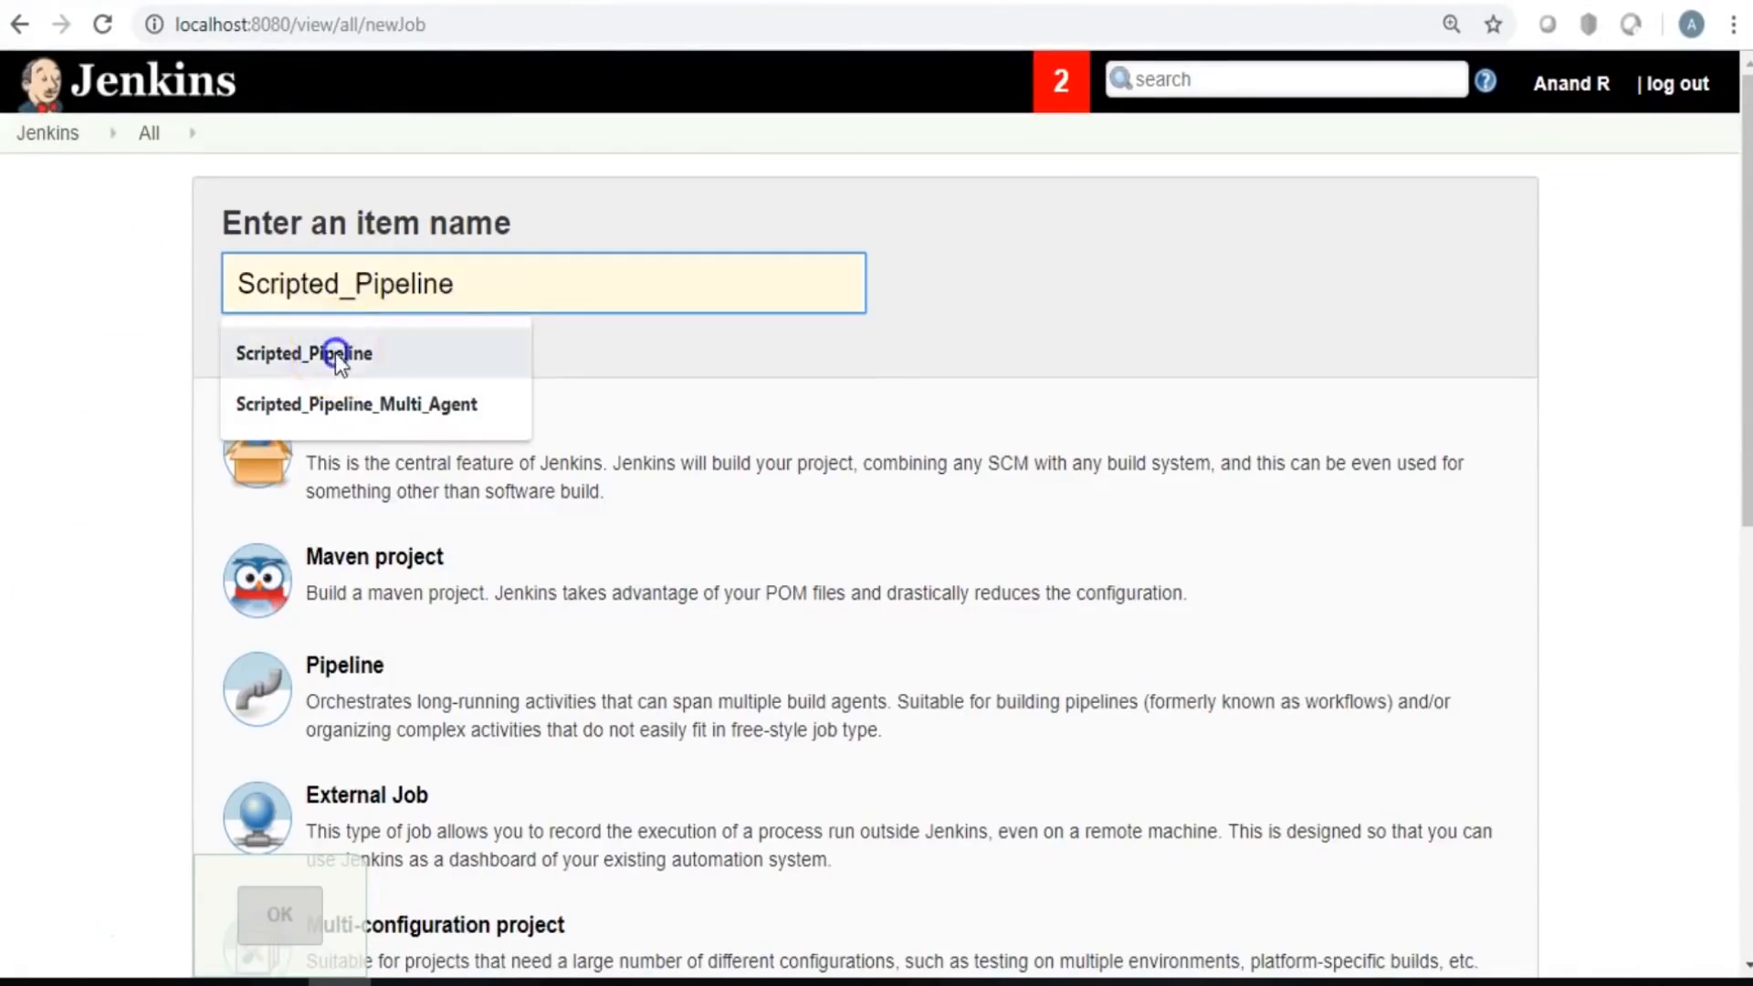
click(336, 353)
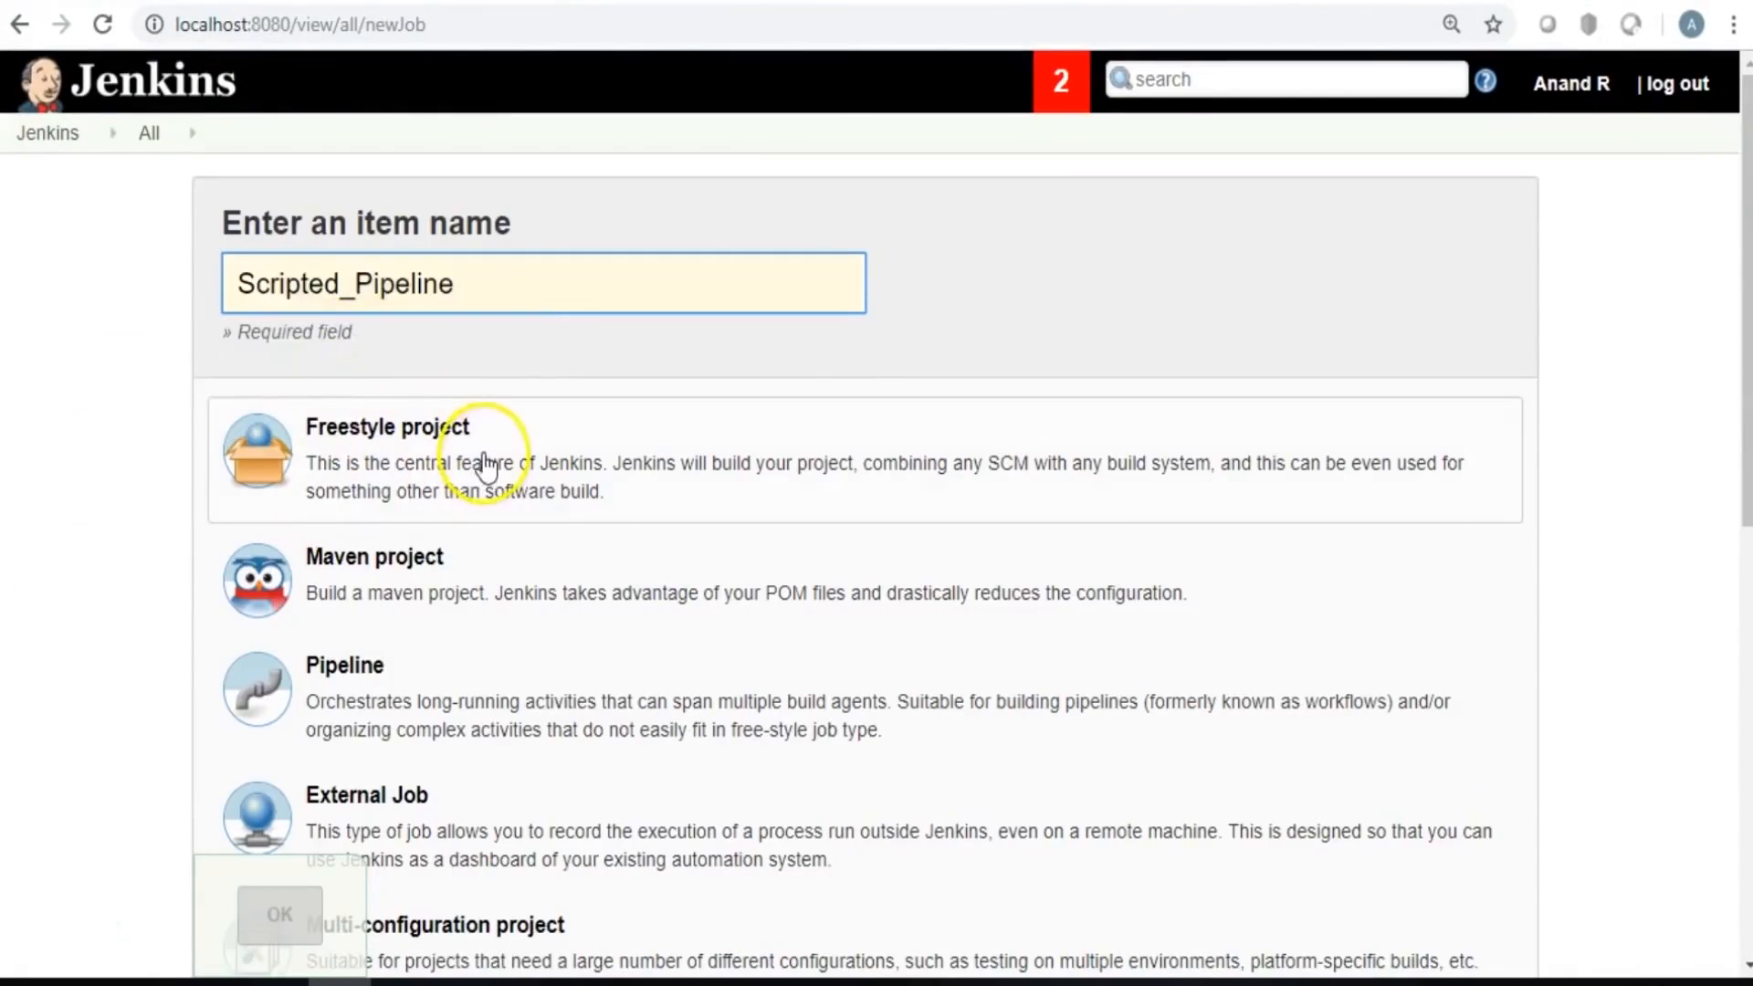
scroll(1609, 390, down, 2)
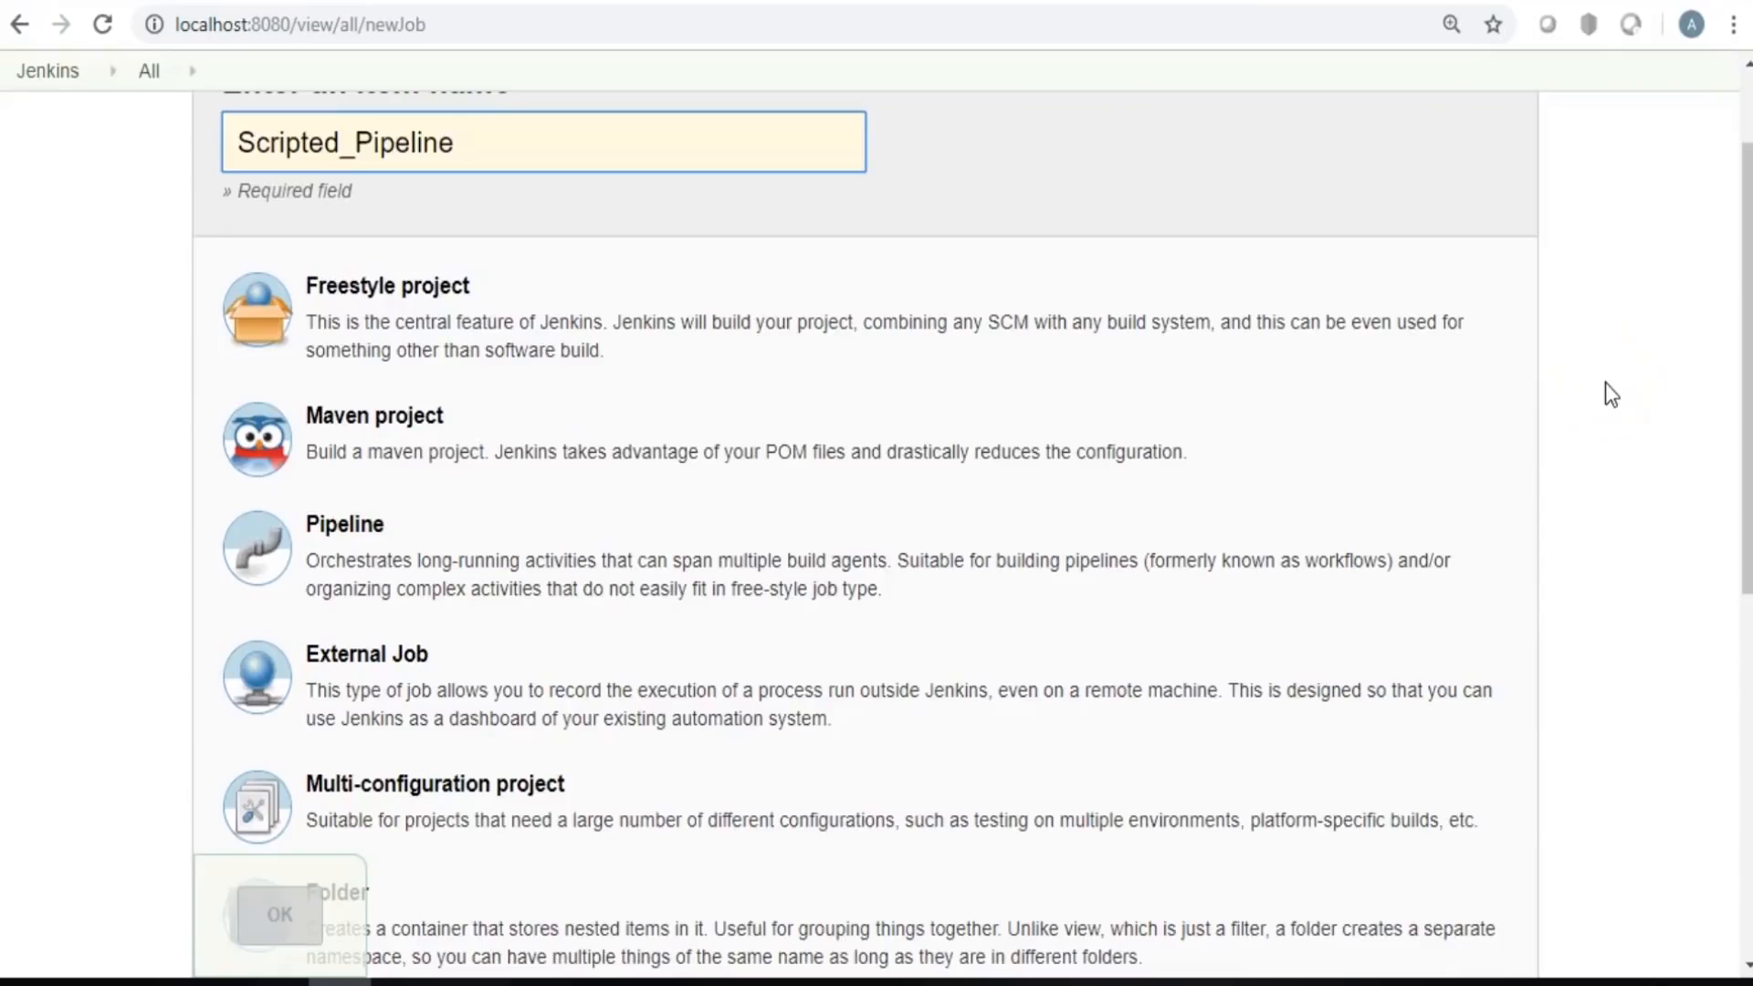
click(548, 559)
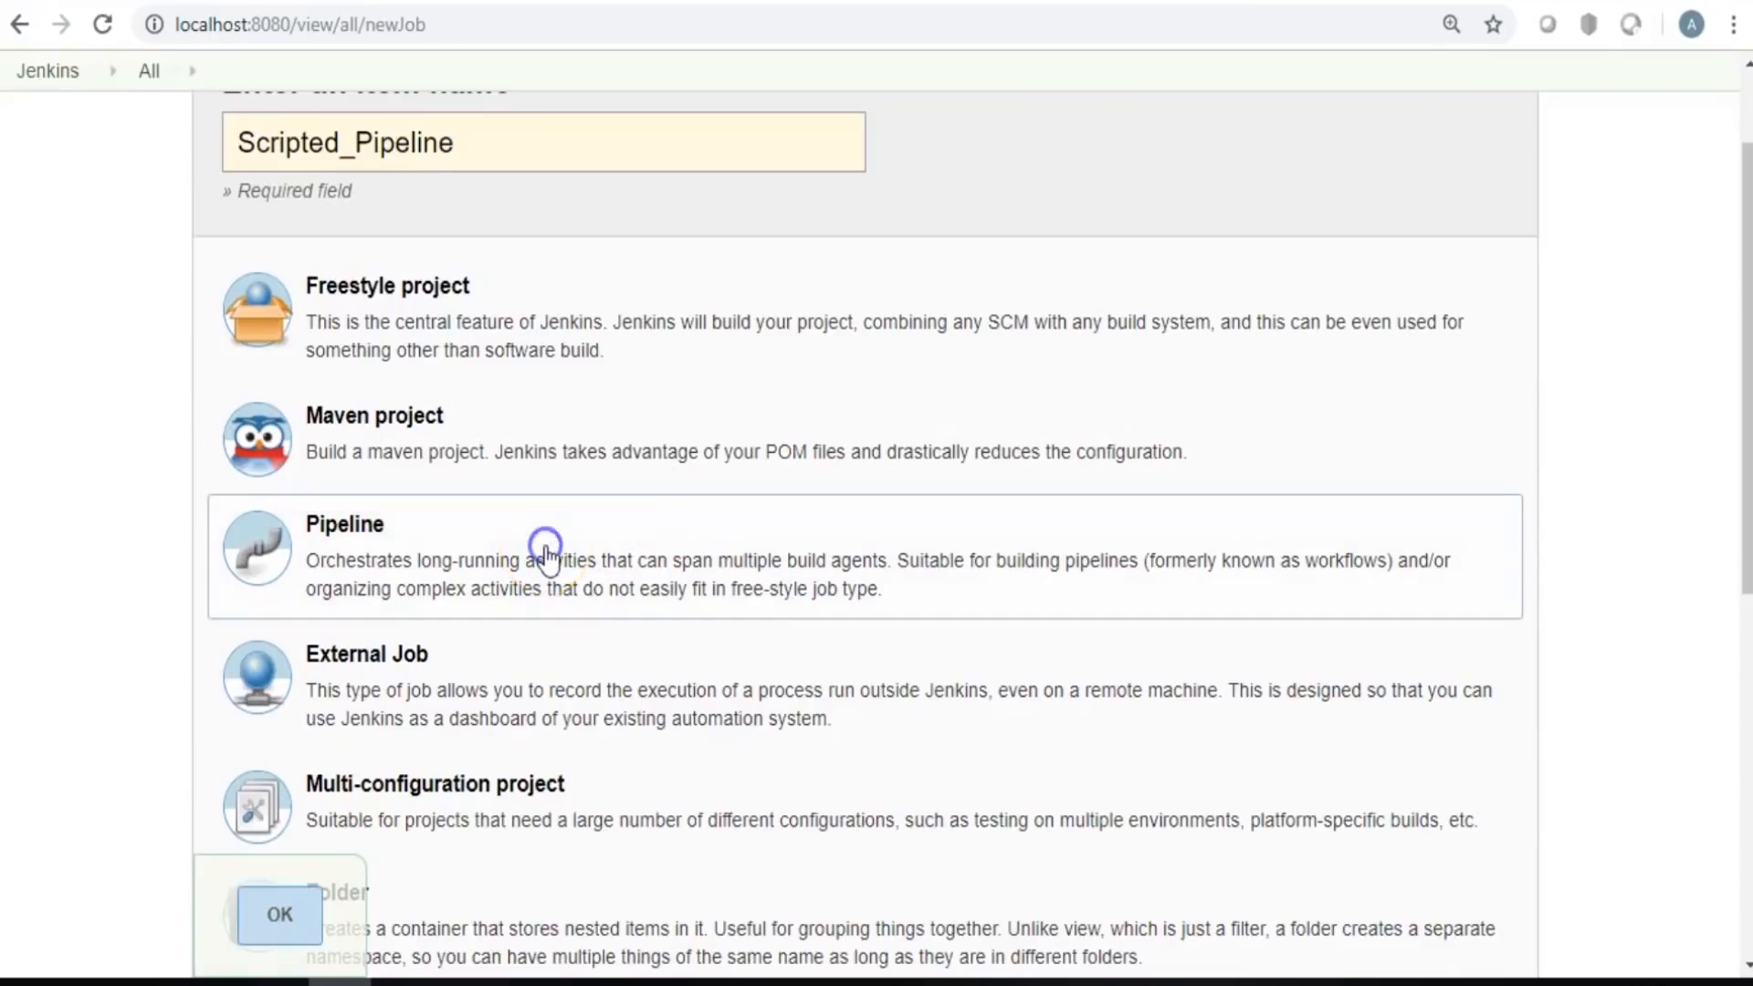
click(278, 913)
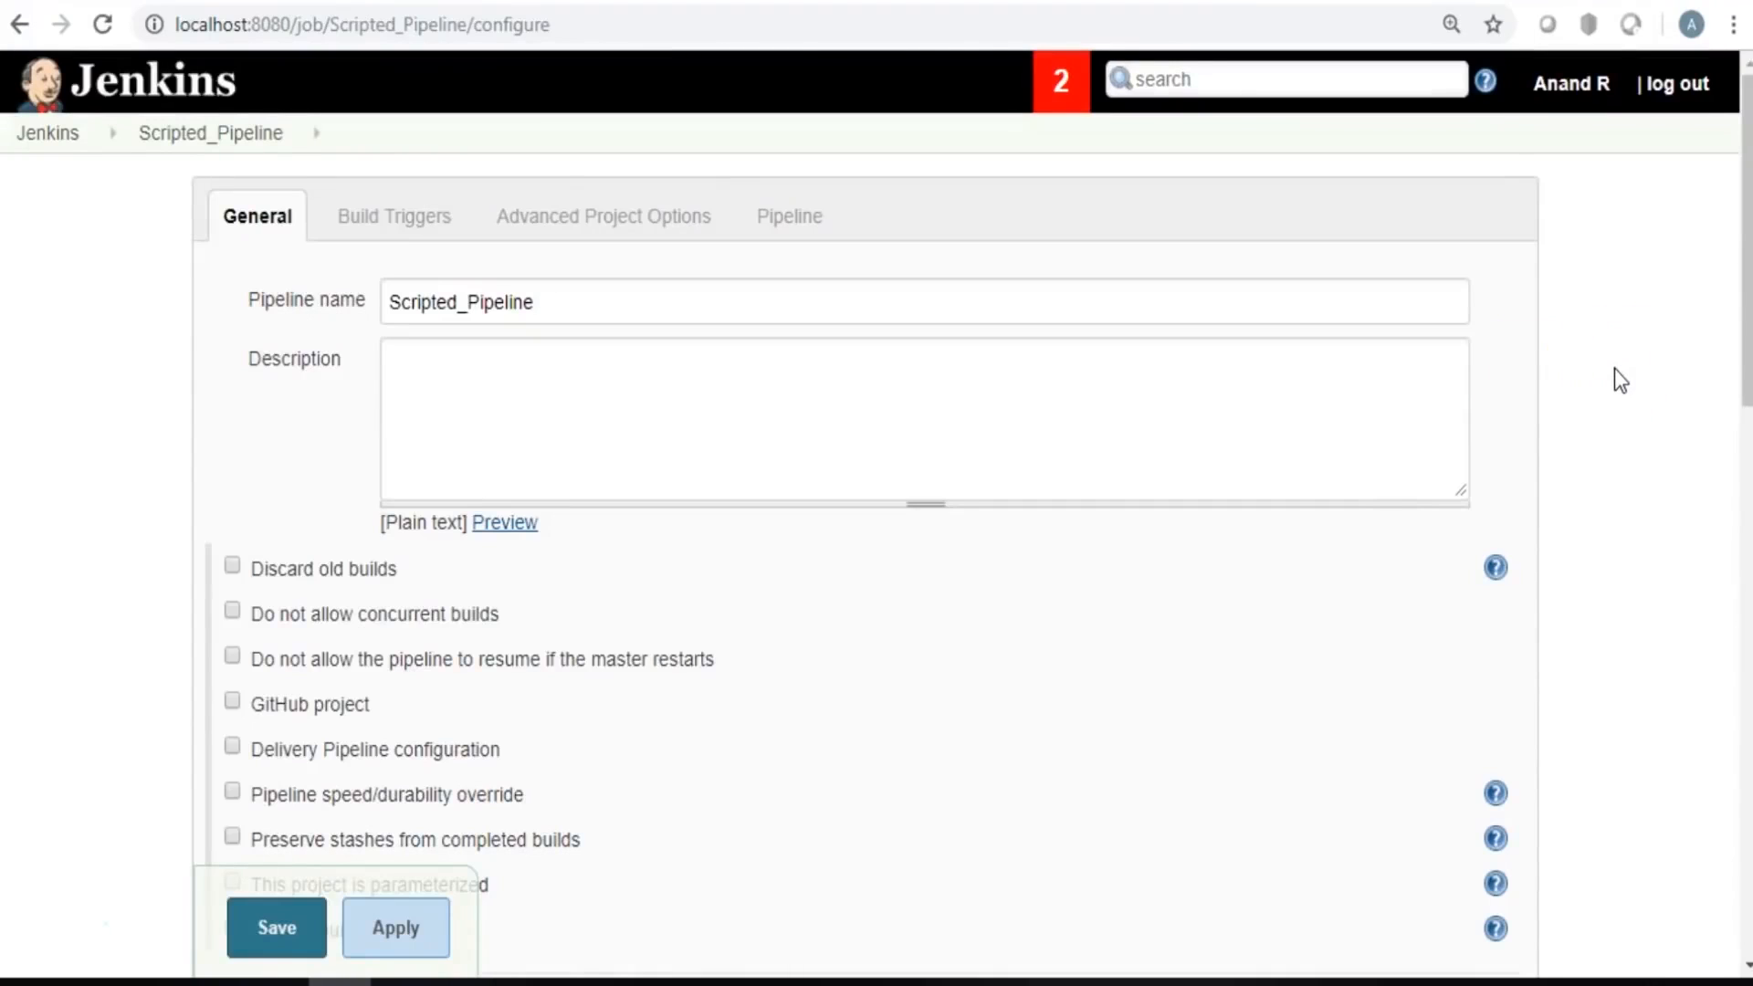
Open the Pipeline Syntax page from the Pipeline section in a separate tab, examine the Snippet Generator's sample steps, and return to the job configuration.
scroll(1619, 380, down, 5)
scroll(1613, 368, down, 5)
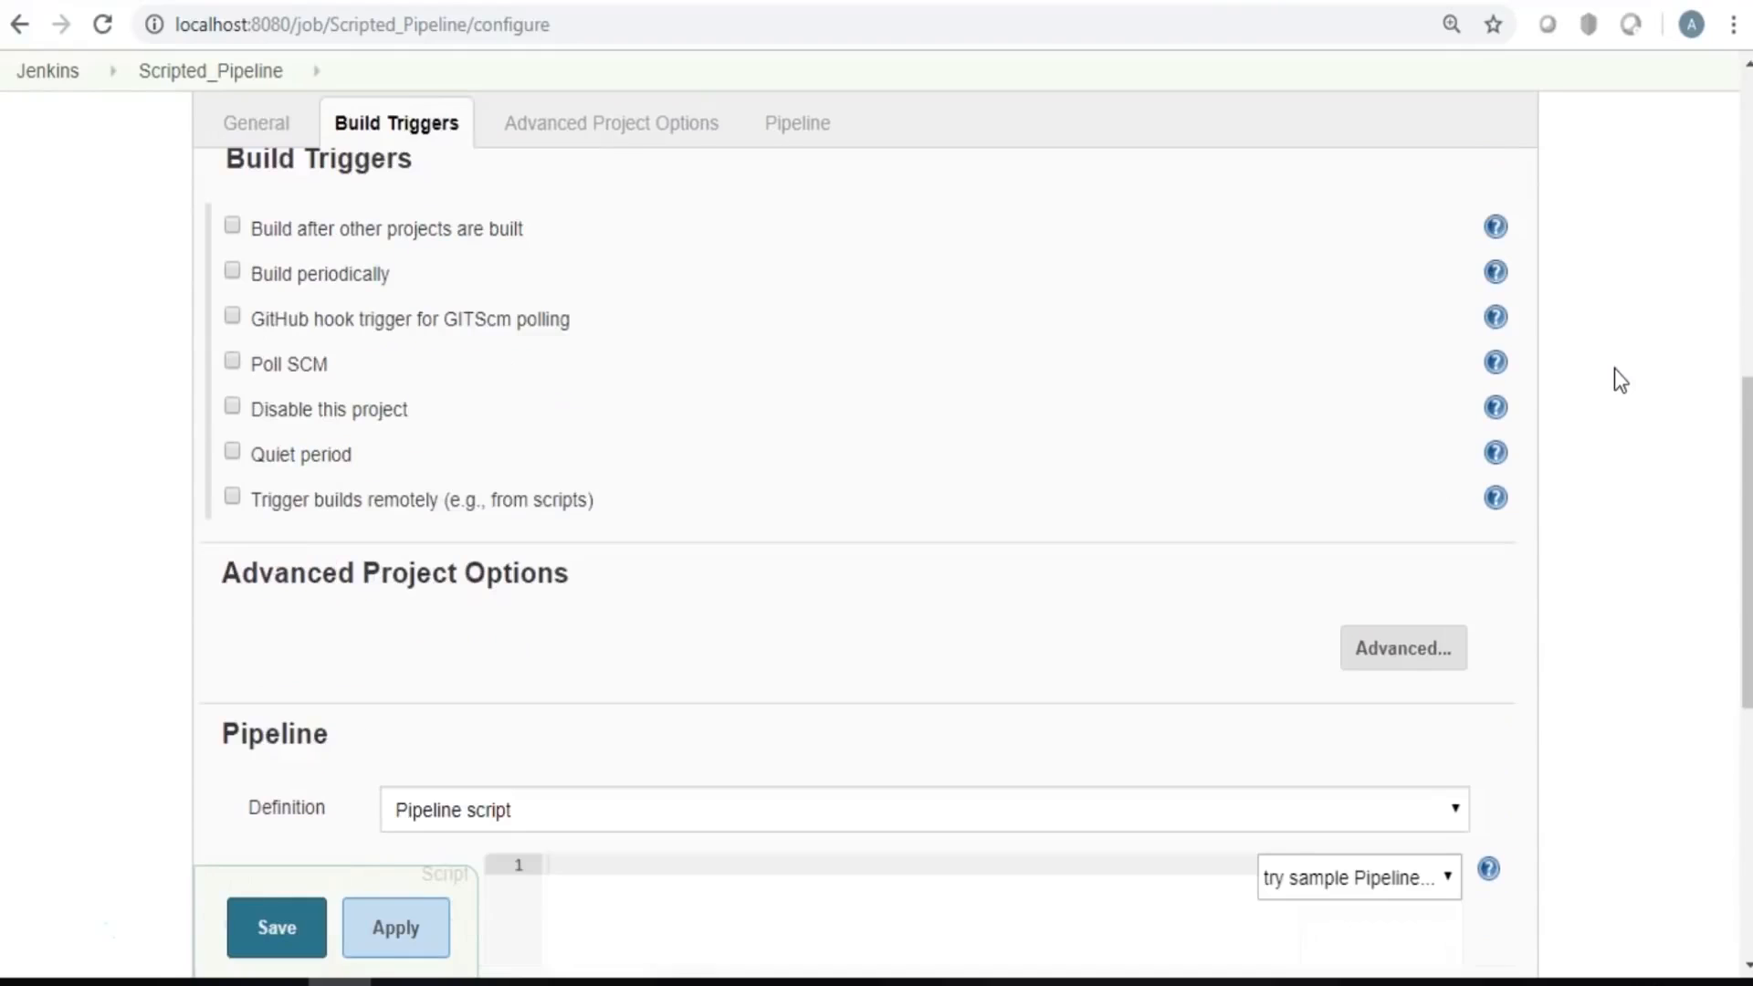
scroll(1598, 387, down, 5)
click(724, 520)
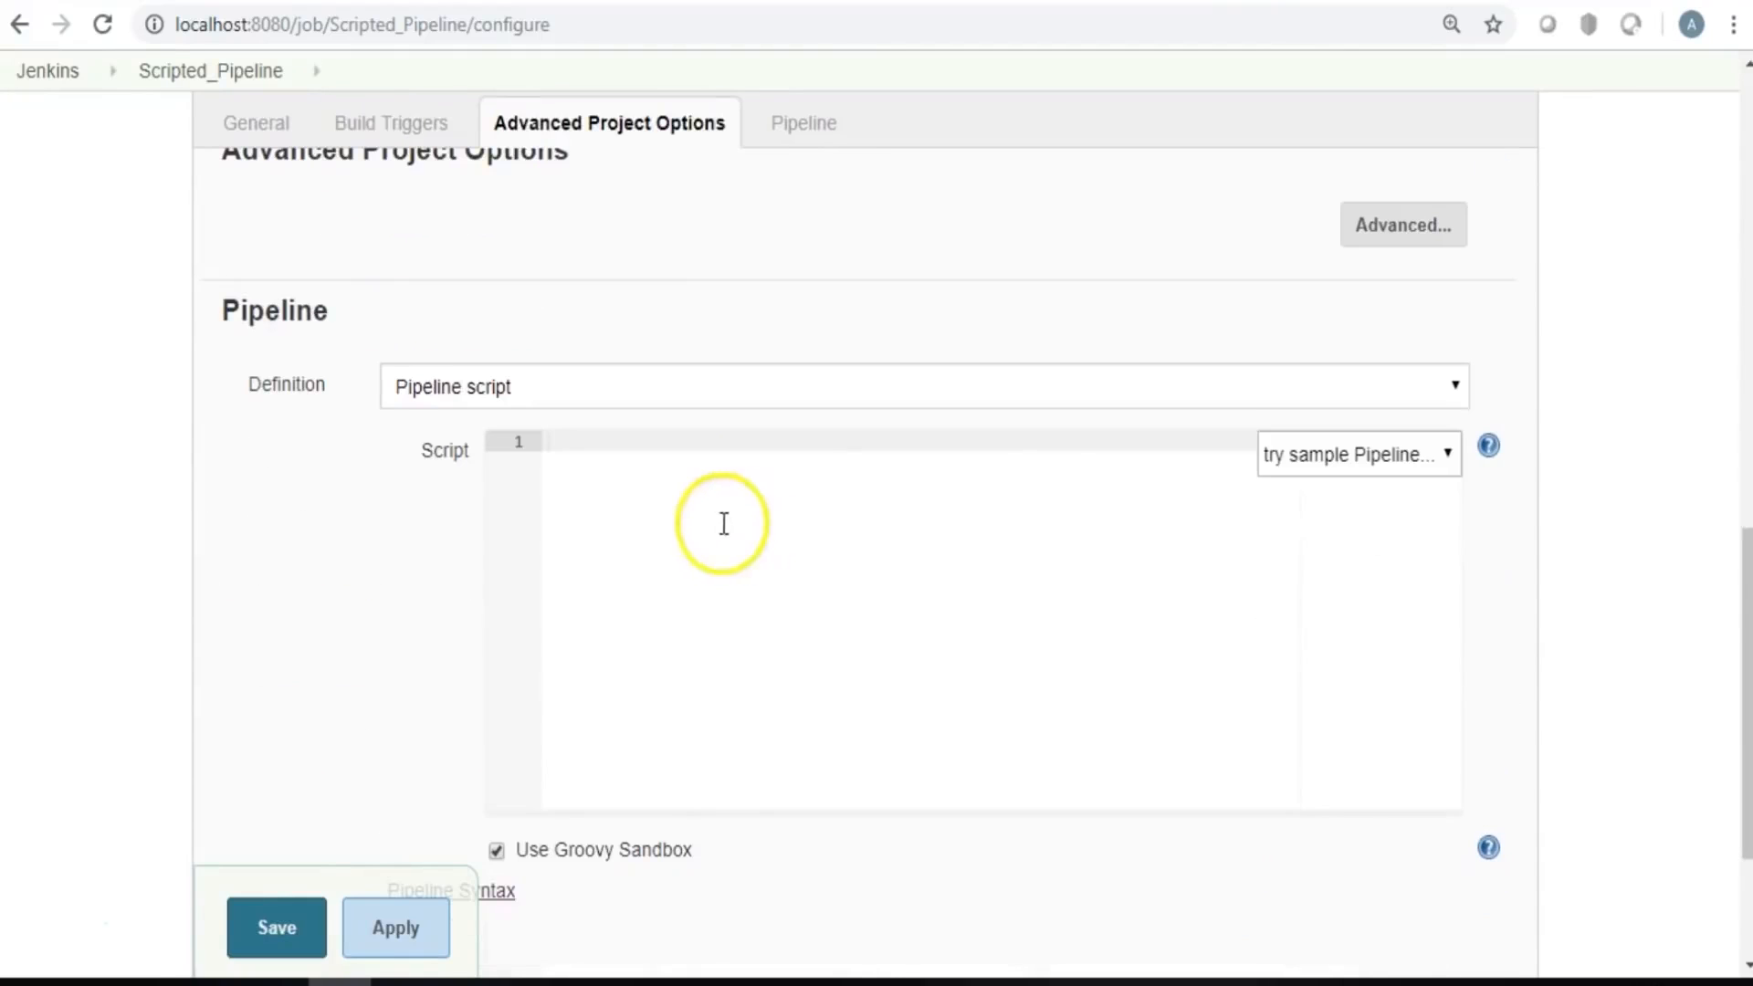
click(1686, 380)
scroll(1684, 385, down, 3)
scroll(1684, 388, up, 2)
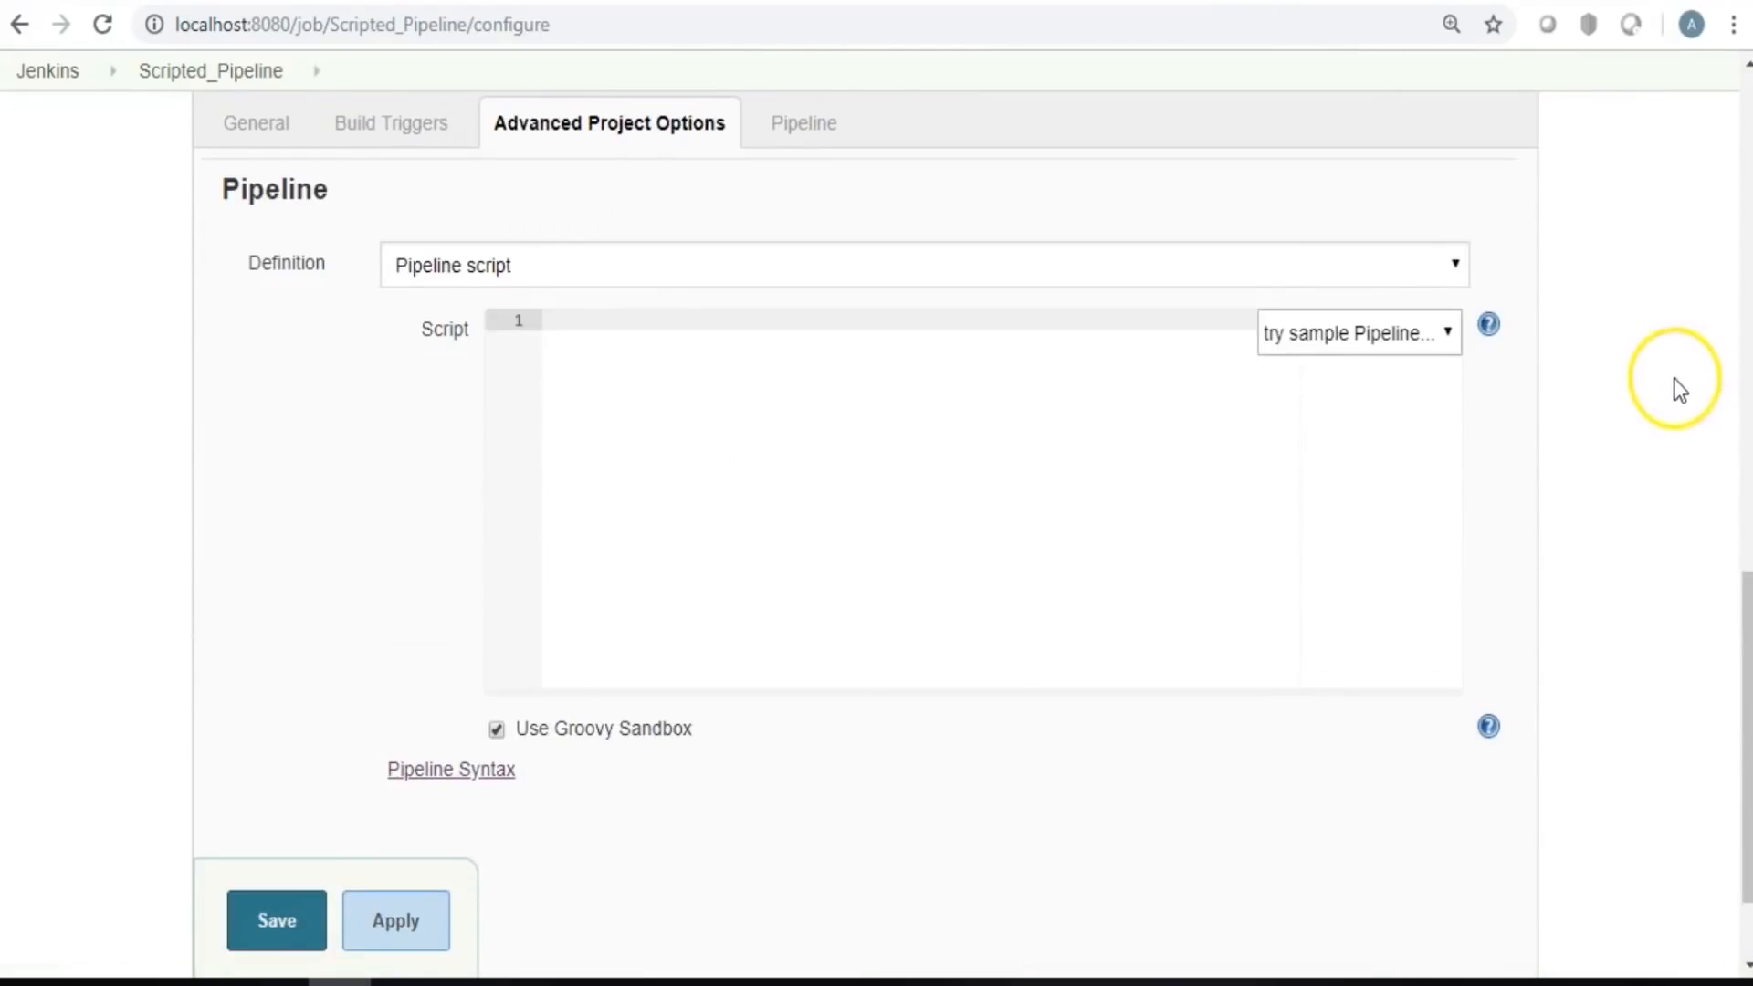
right_click(473, 770)
click(577, 556)
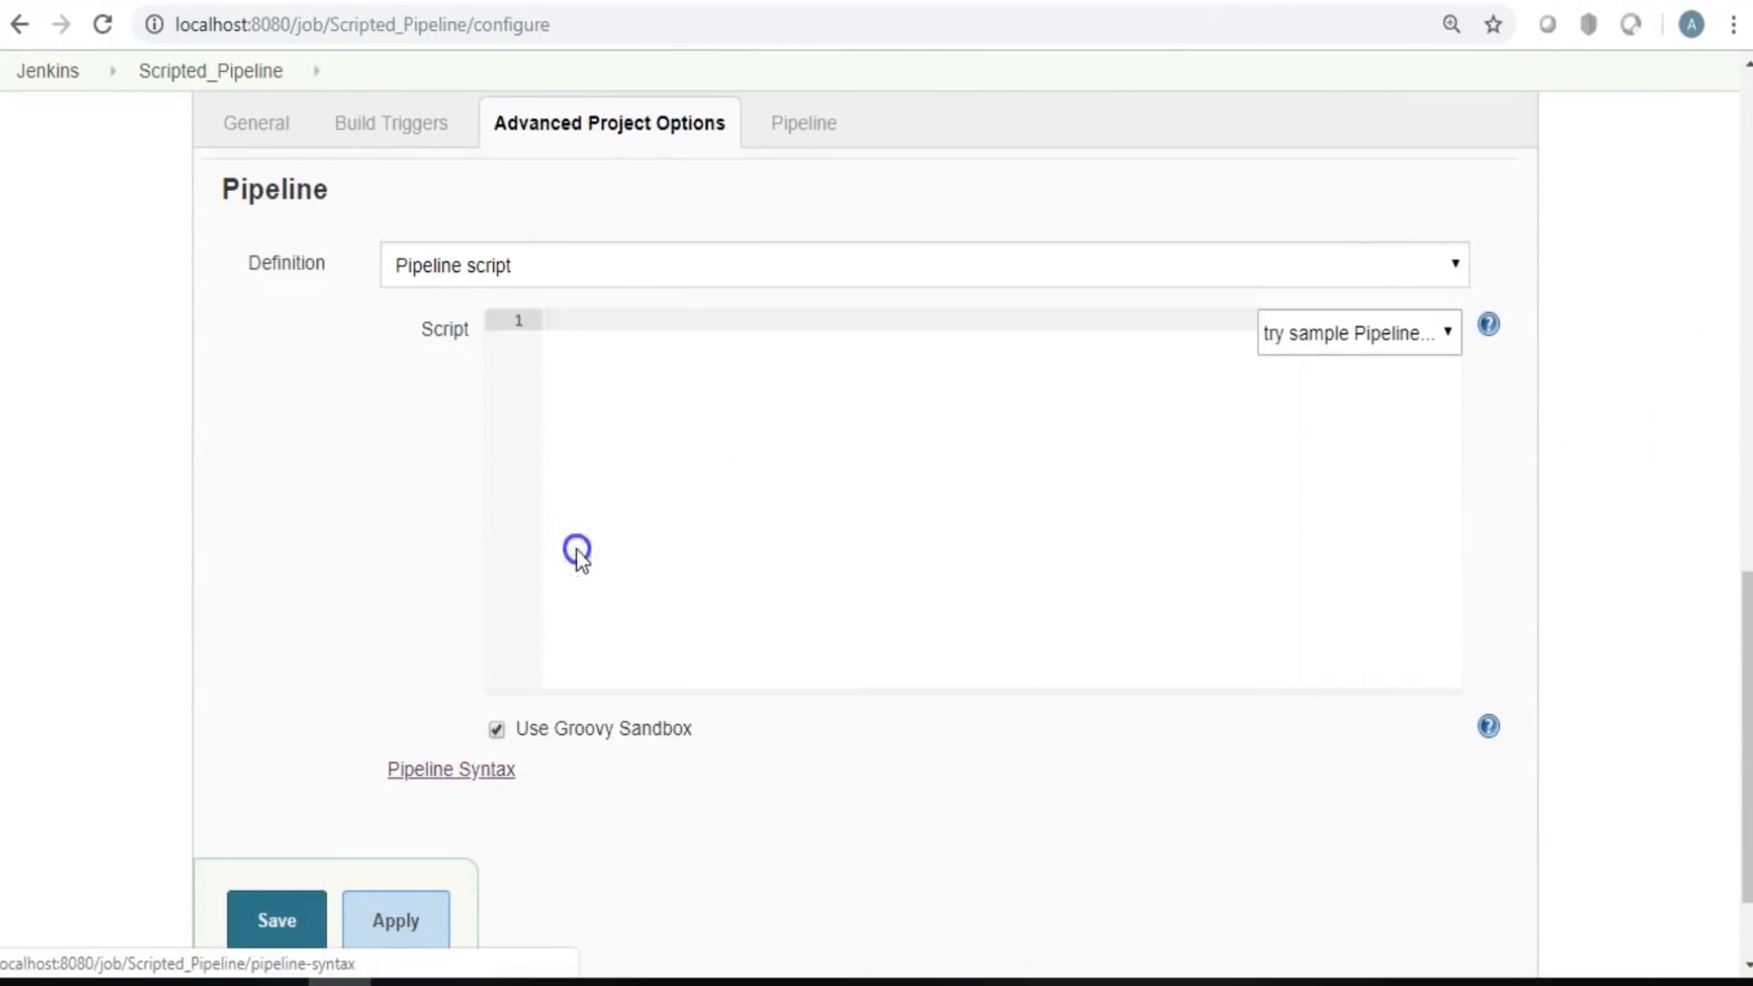
key(ctrl+Tab)
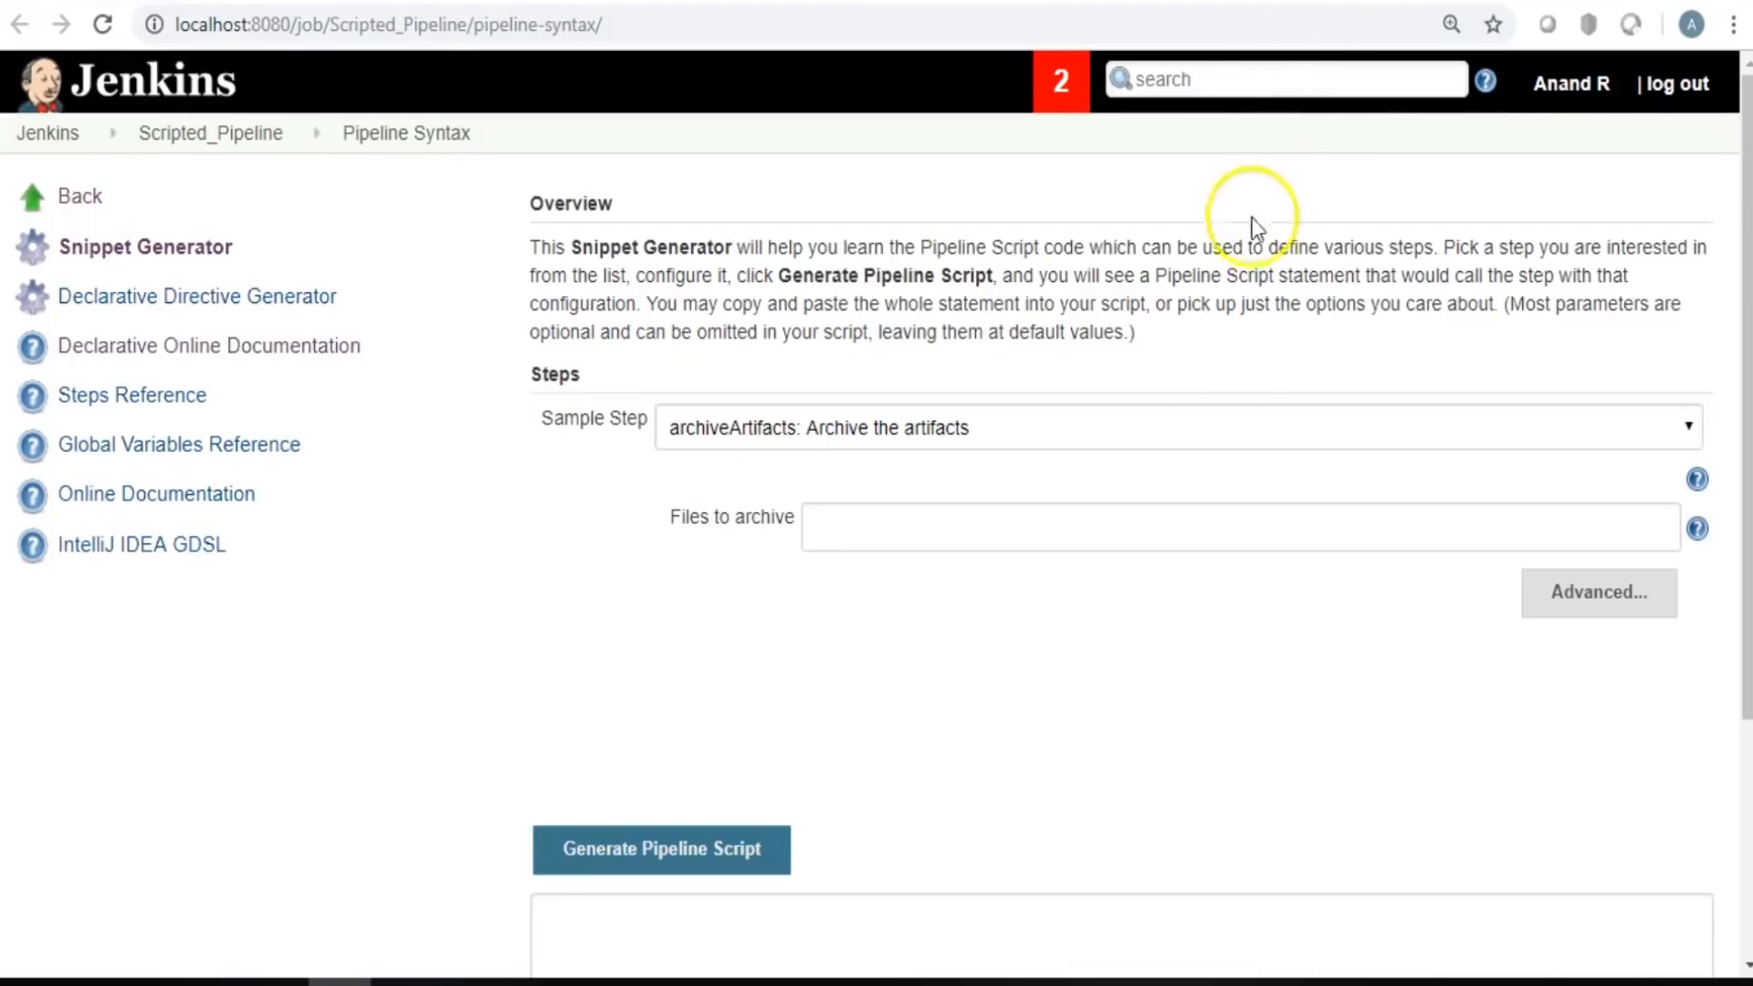
click(1224, 425)
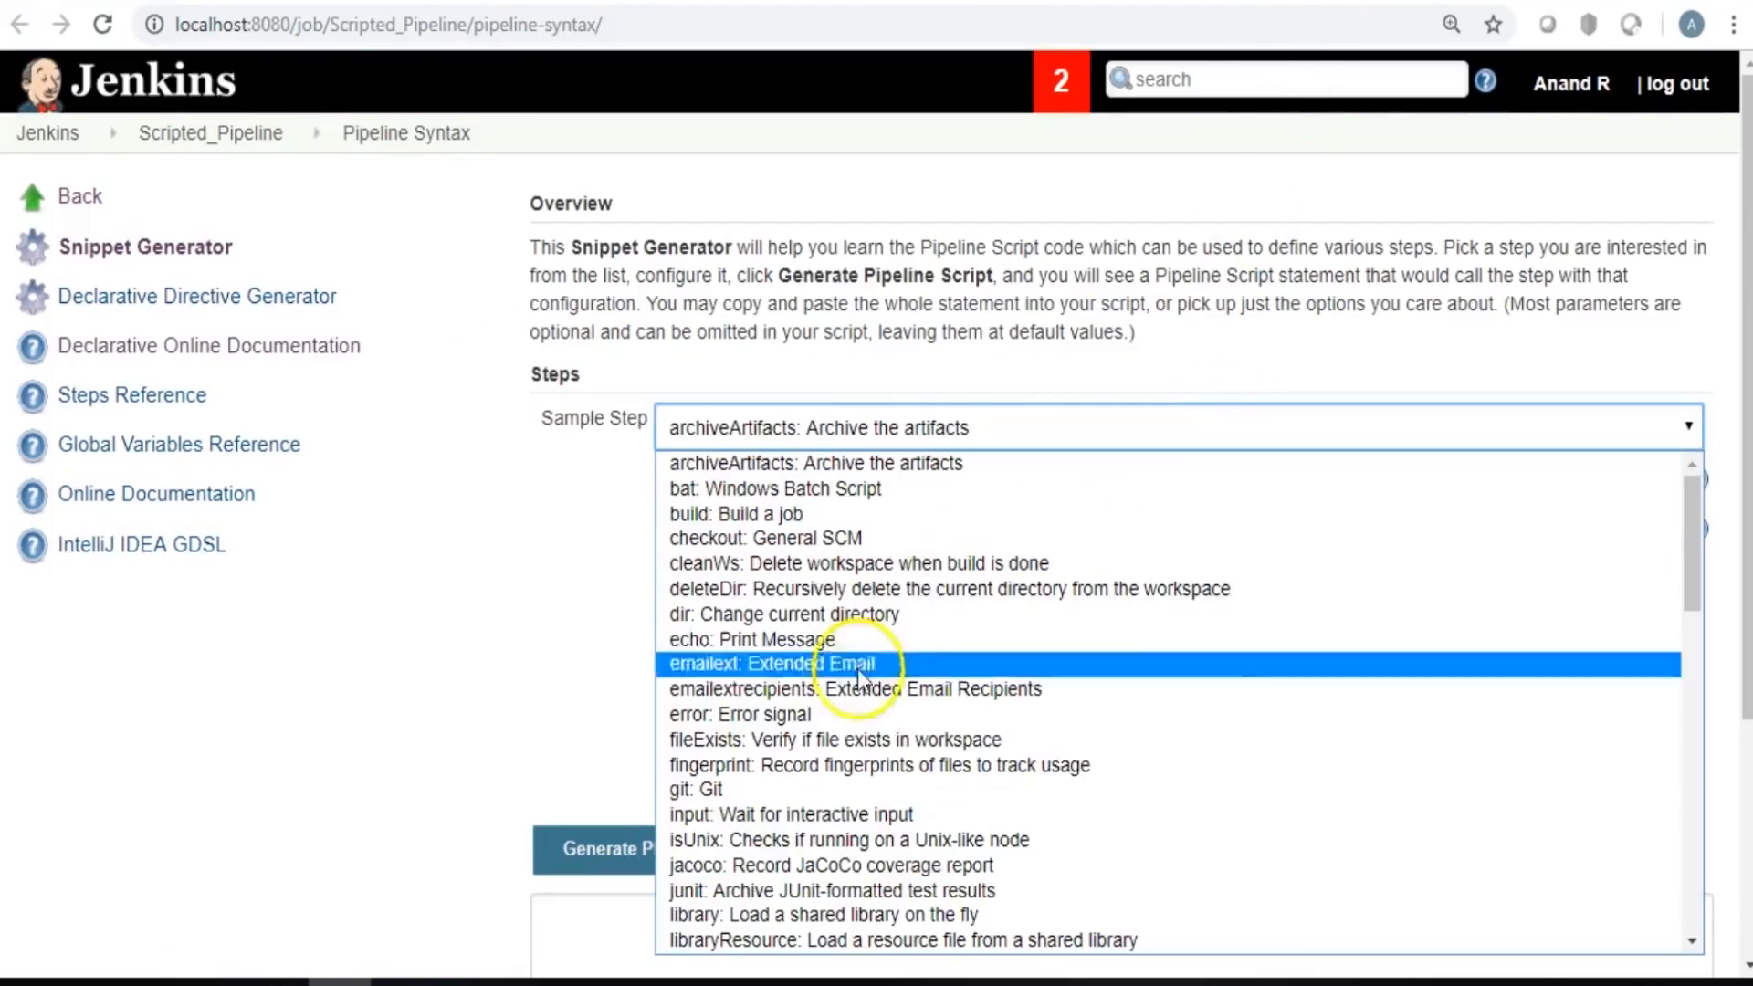
click(614, 696)
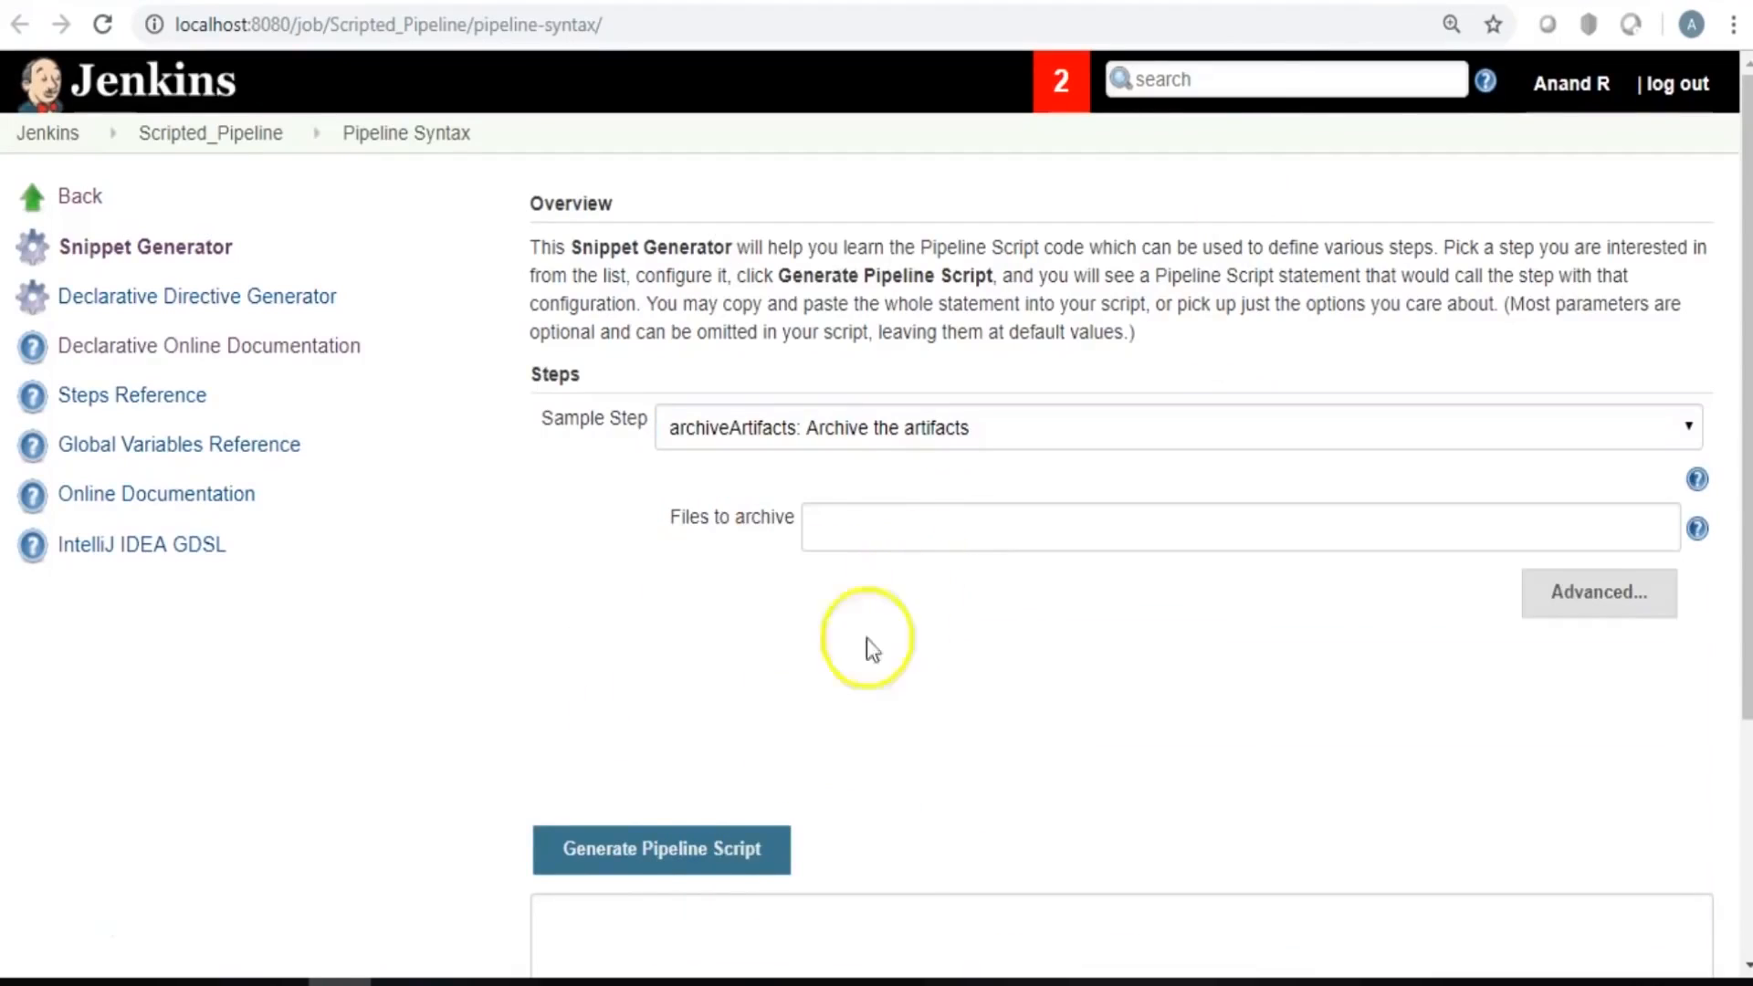
scroll(990, 743, down, 4)
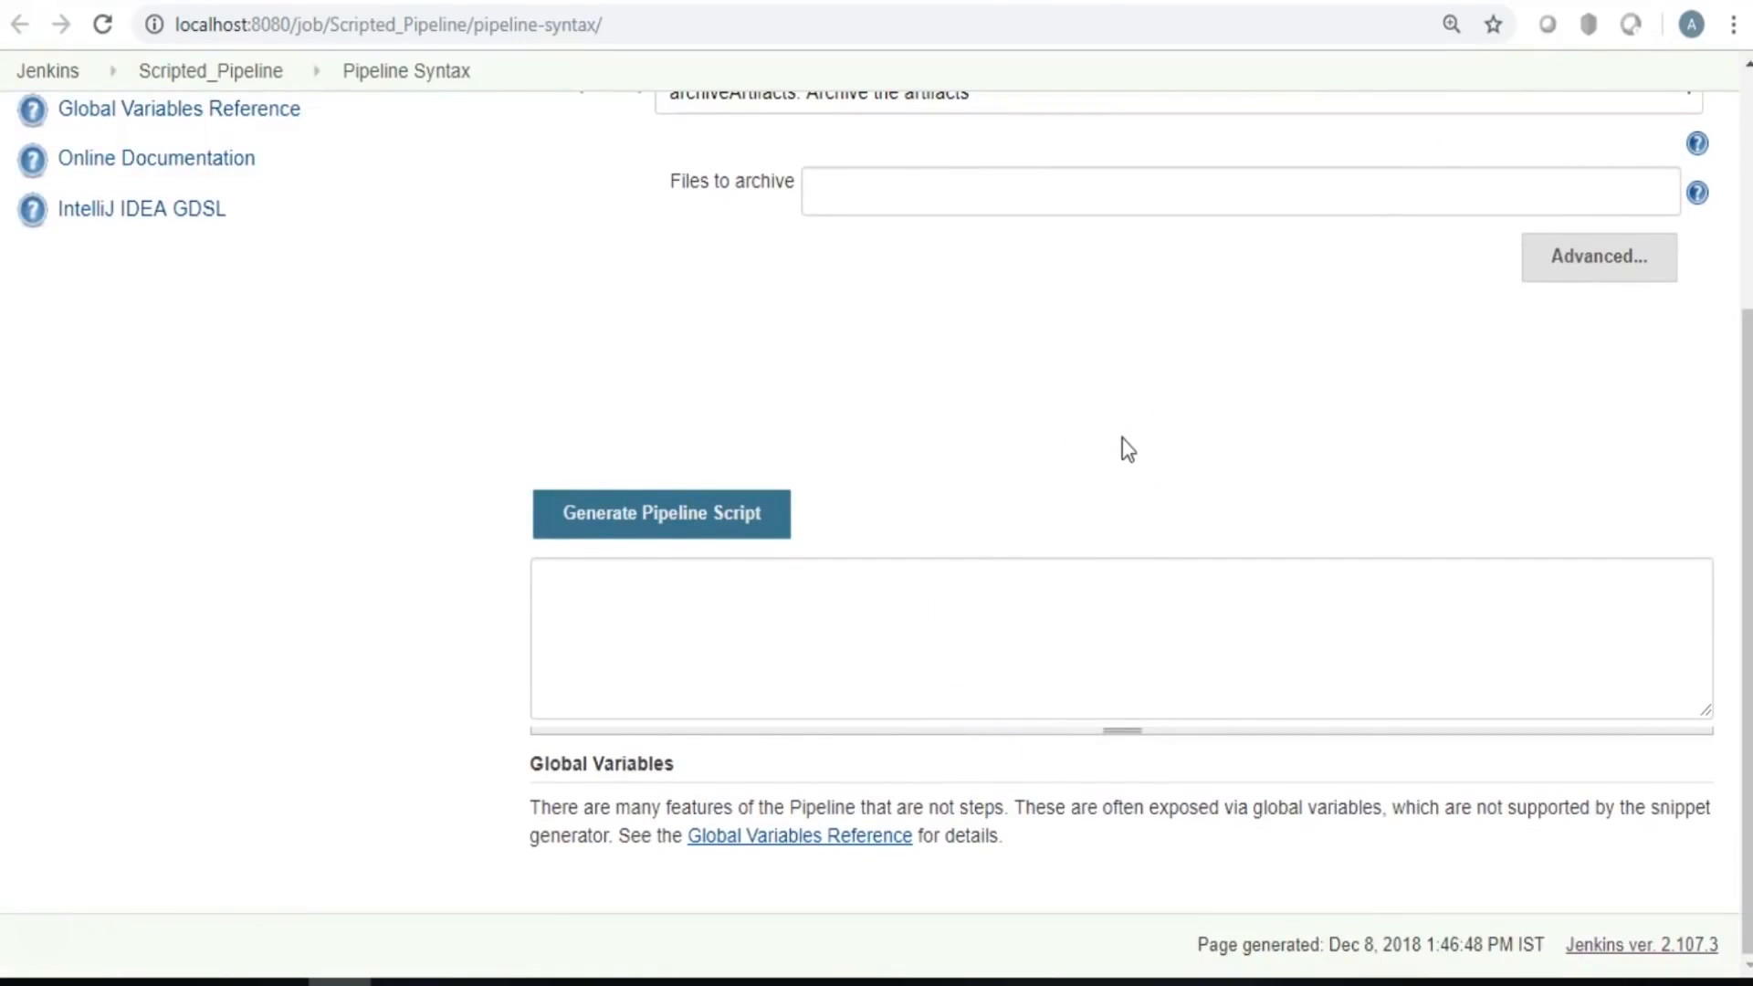
scroll(1122, 440, up, 2)
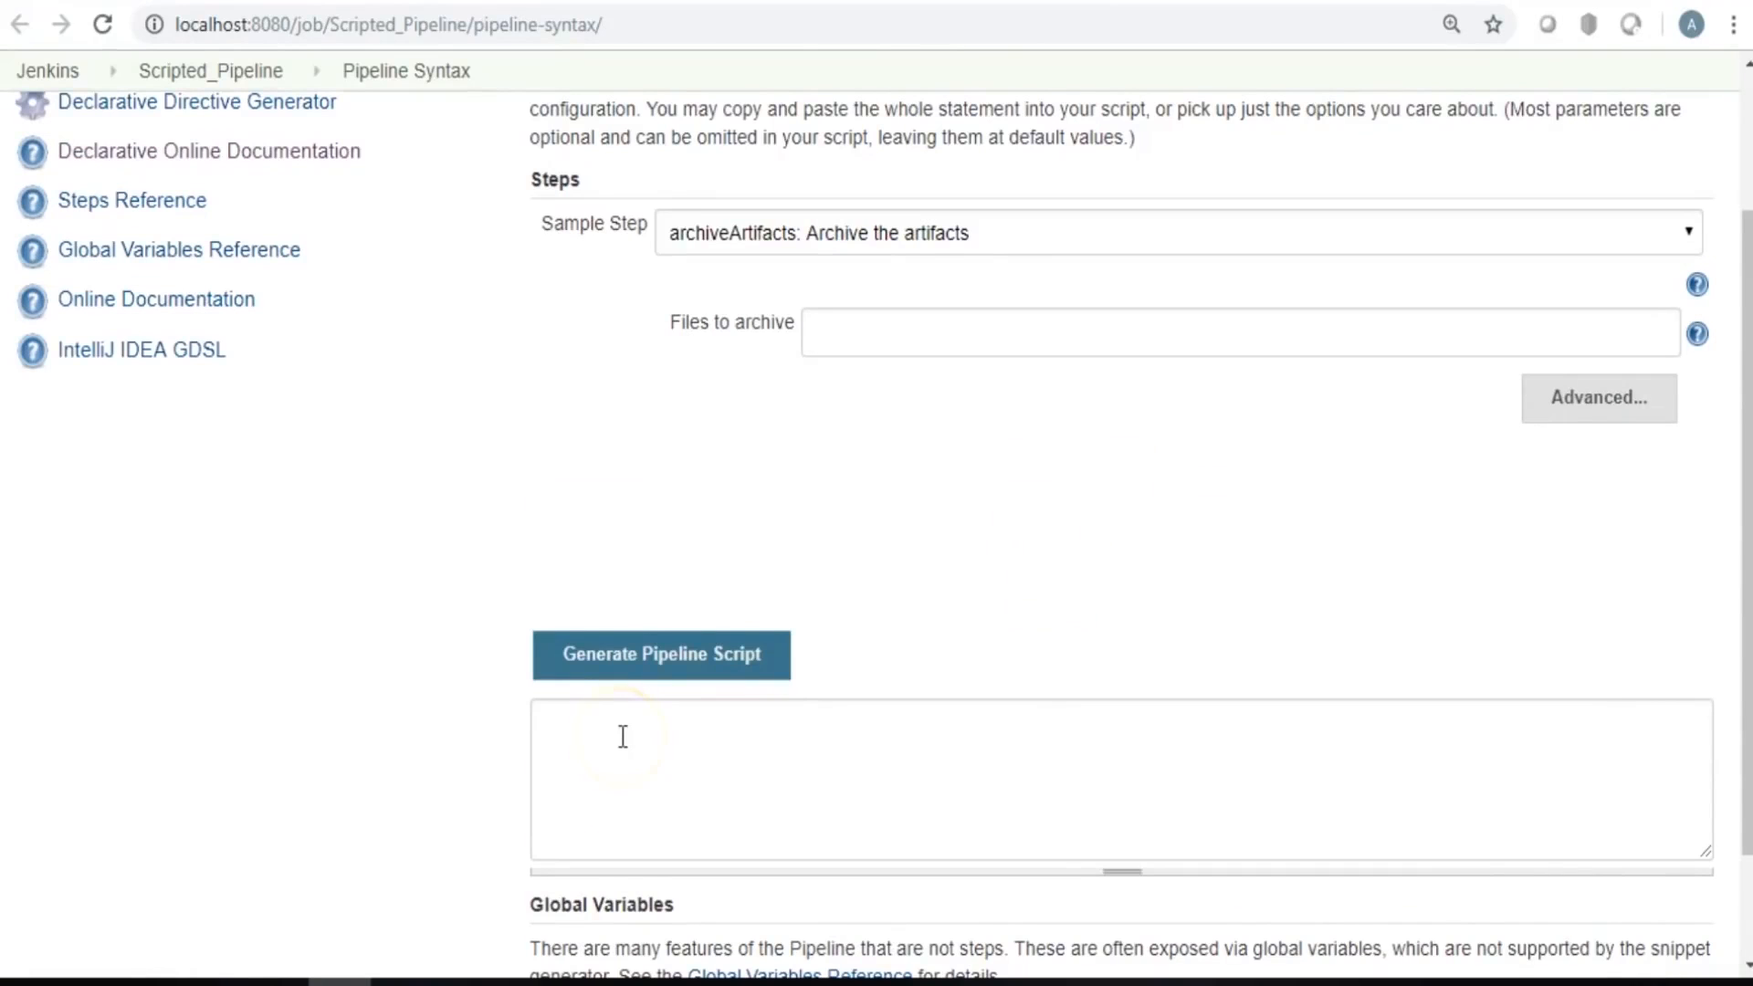
click(1458, 1)
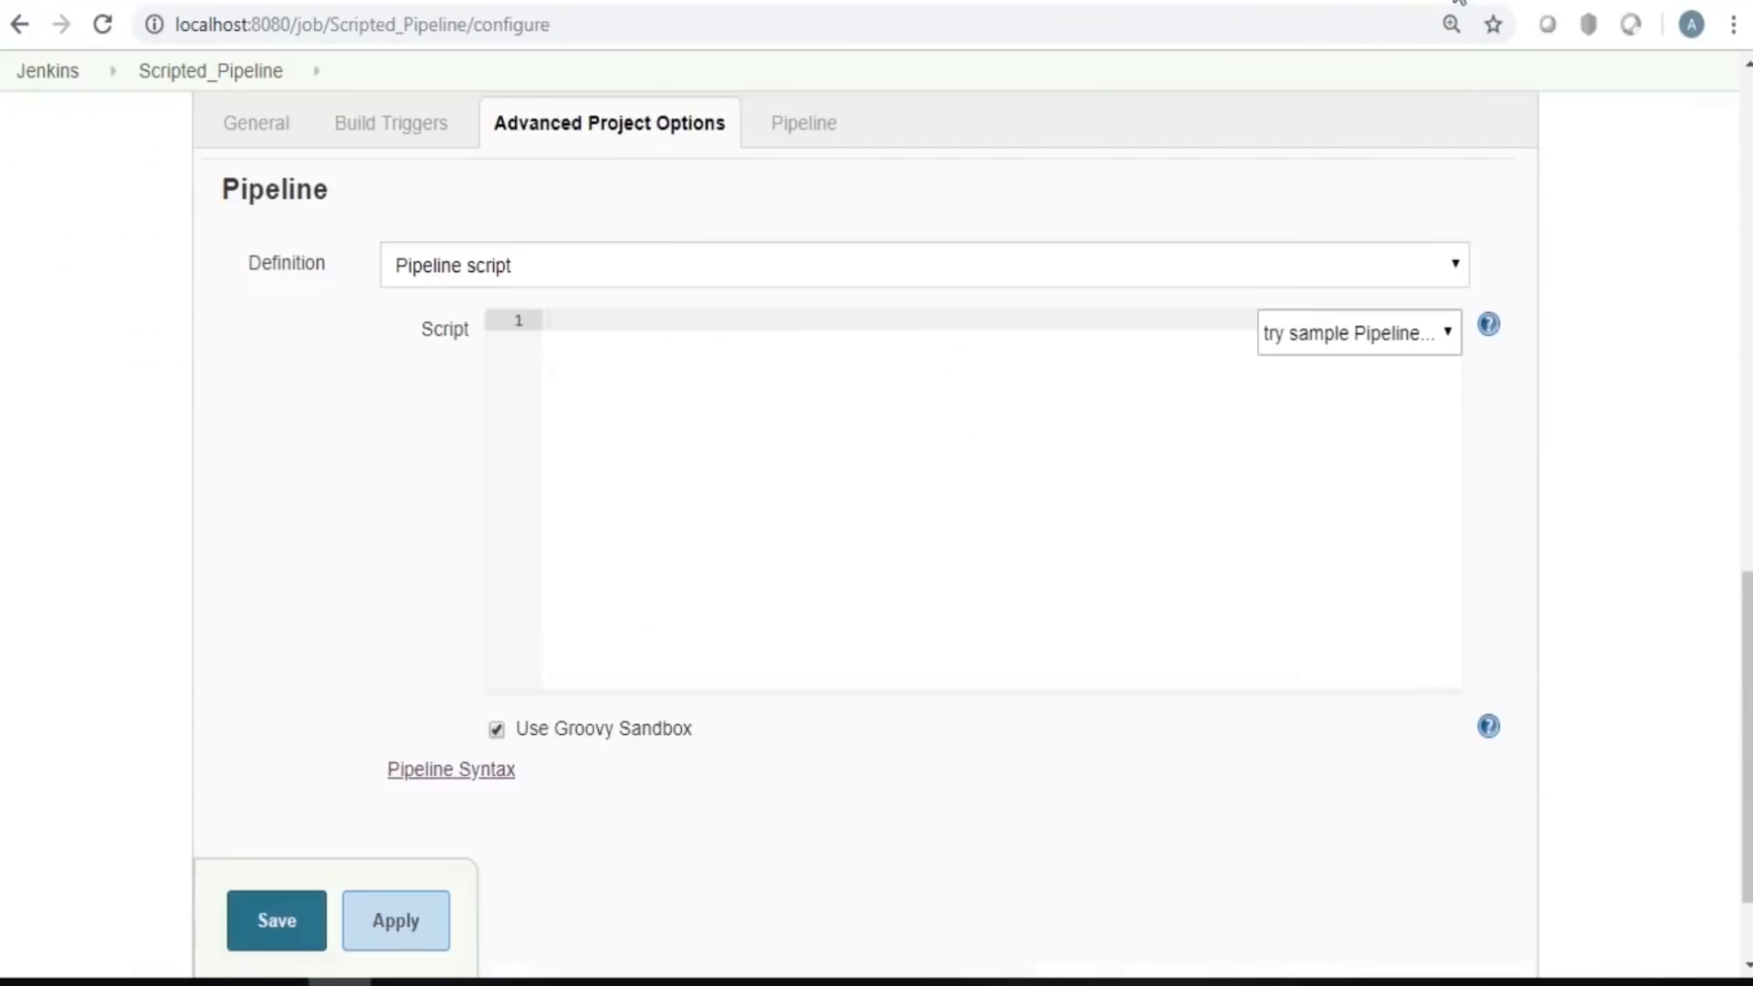
Paste the copied declarative script into the Pipeline script field of Scripted_Pipeline and save the job.
click(649, 387)
key(ctrl+v)
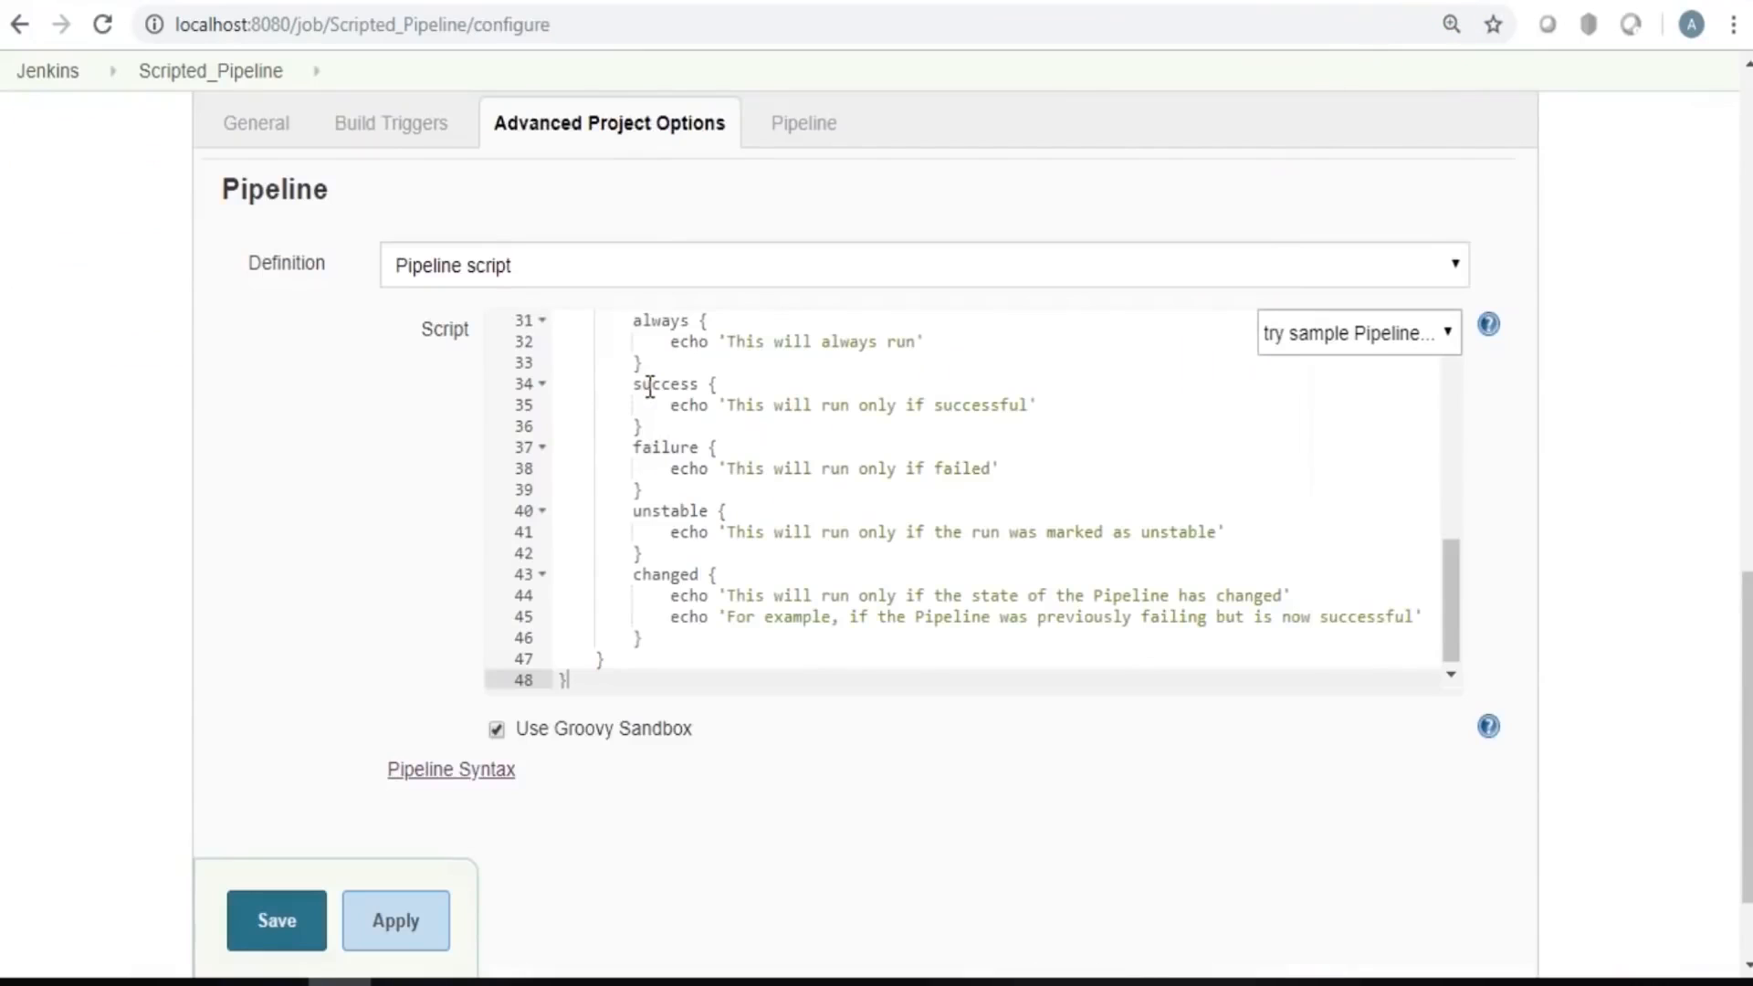
drag(1453, 573, 1465, 339)
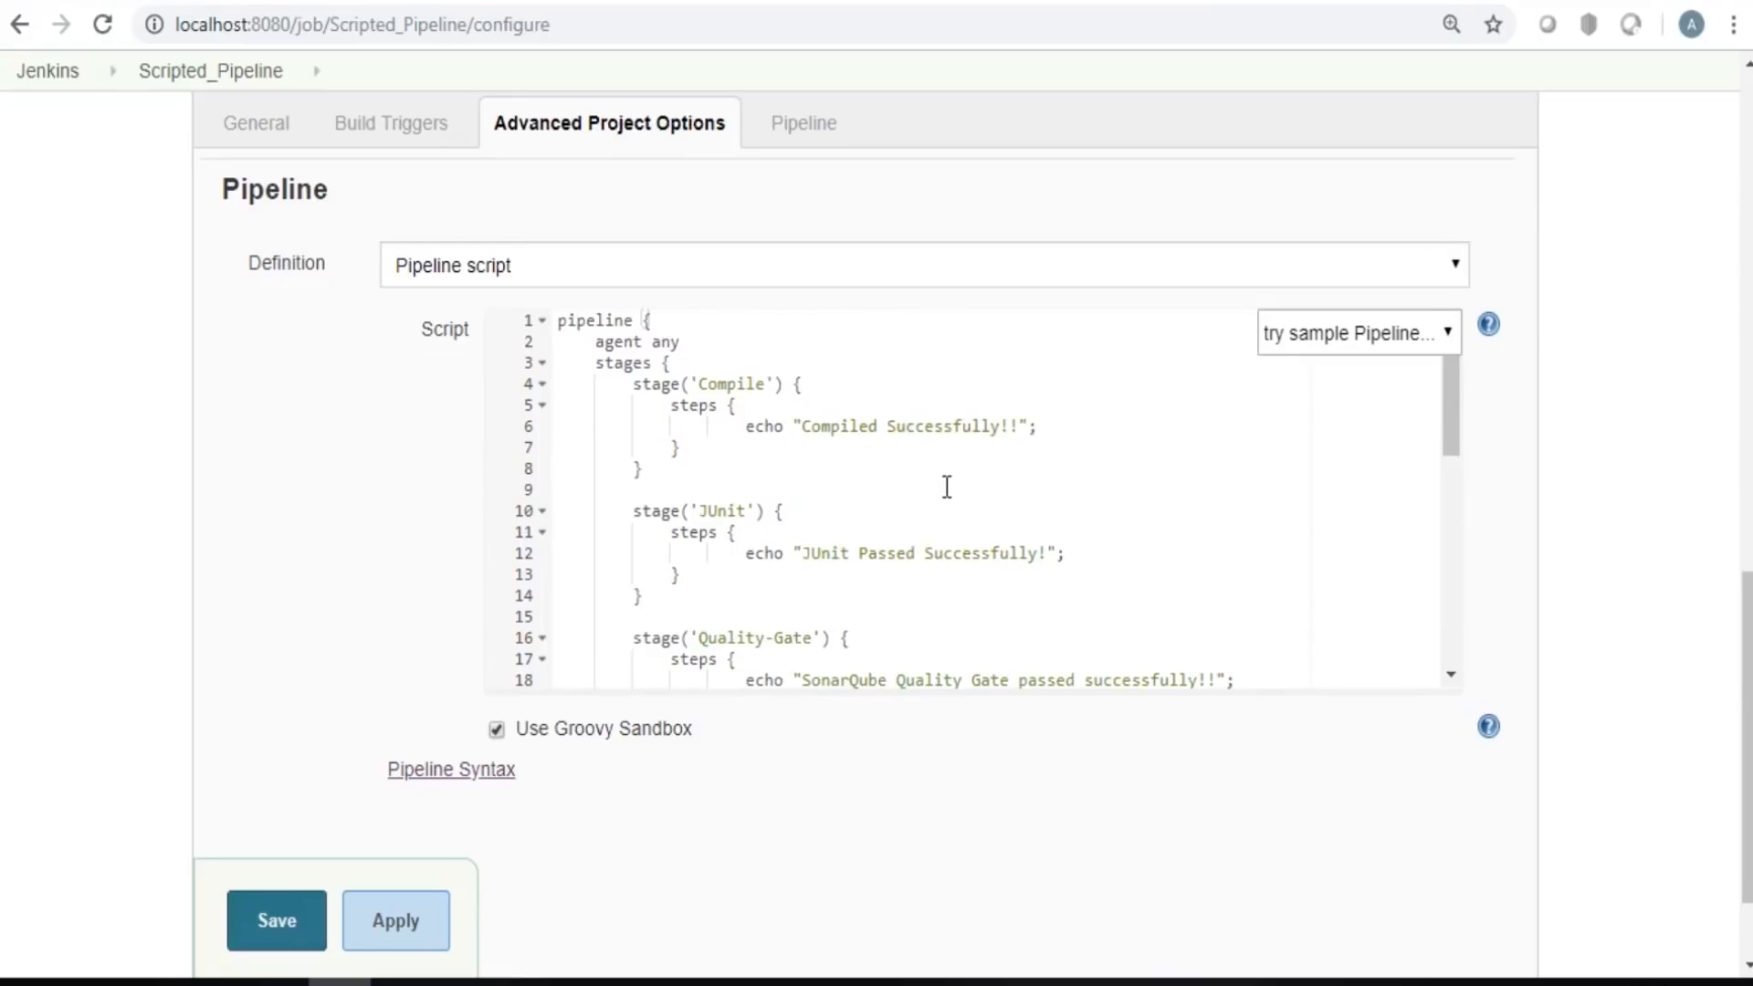
click(282, 919)
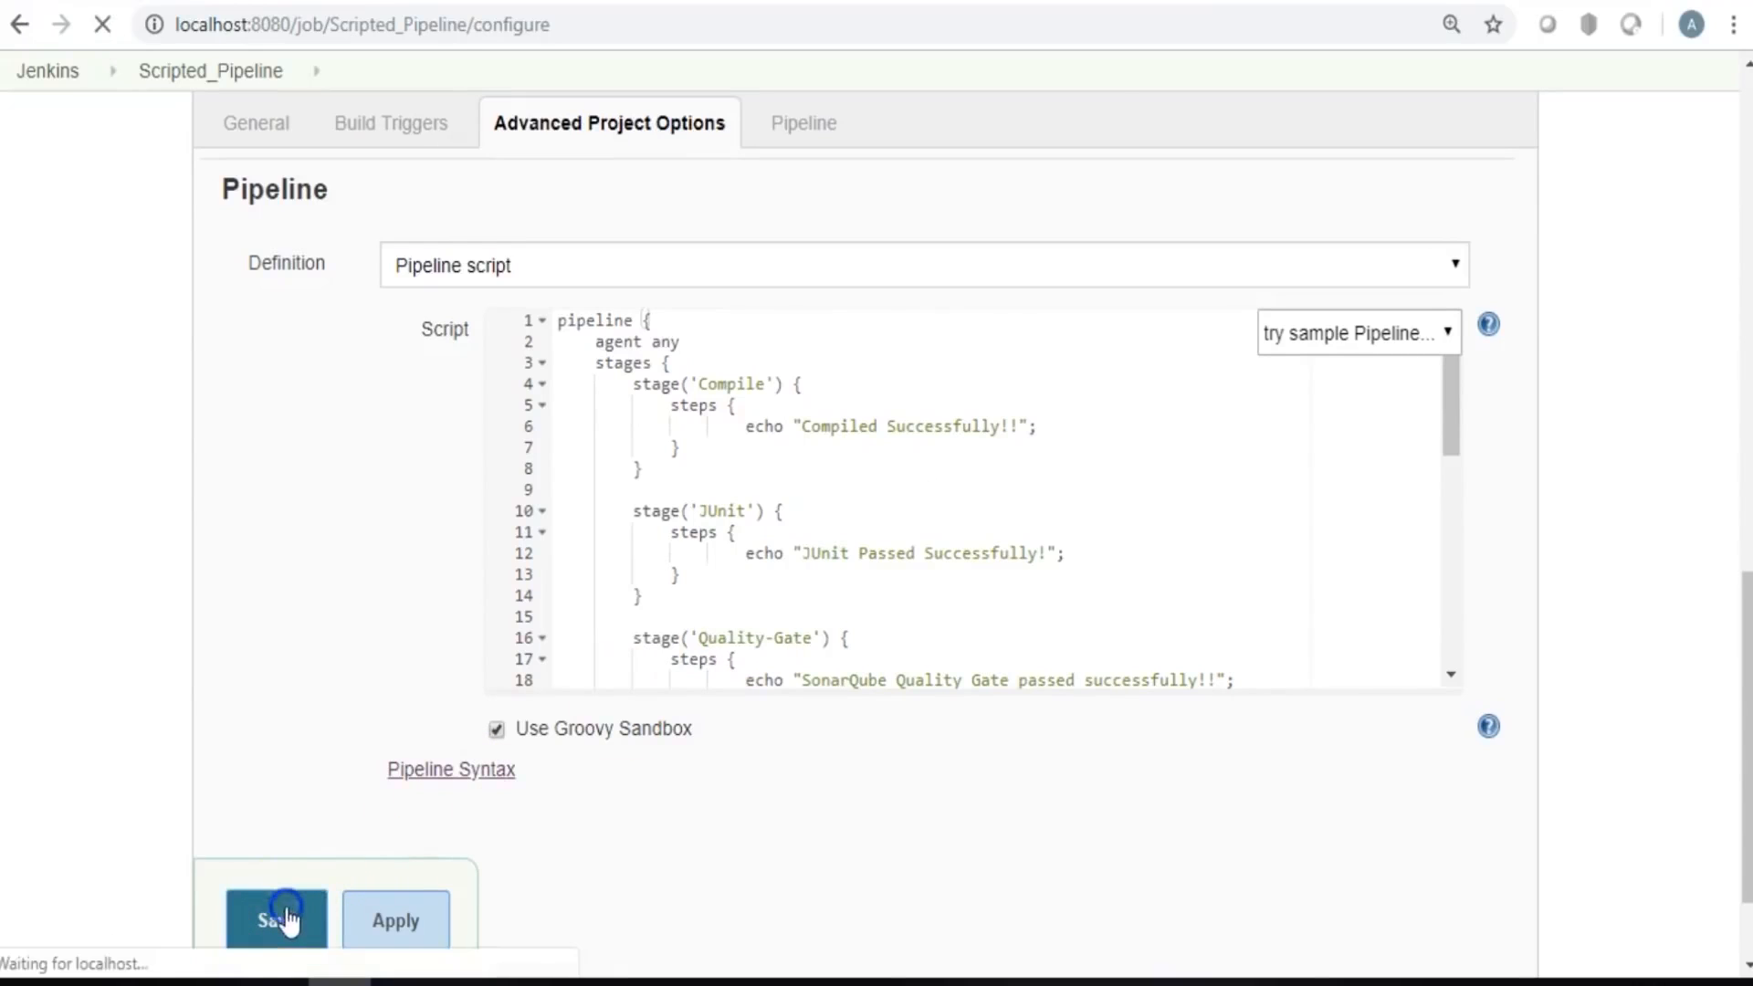
Start a build of Scripted_Pipeline and examine the console output of build #1 for each stage and the post actions.
click(126, 347)
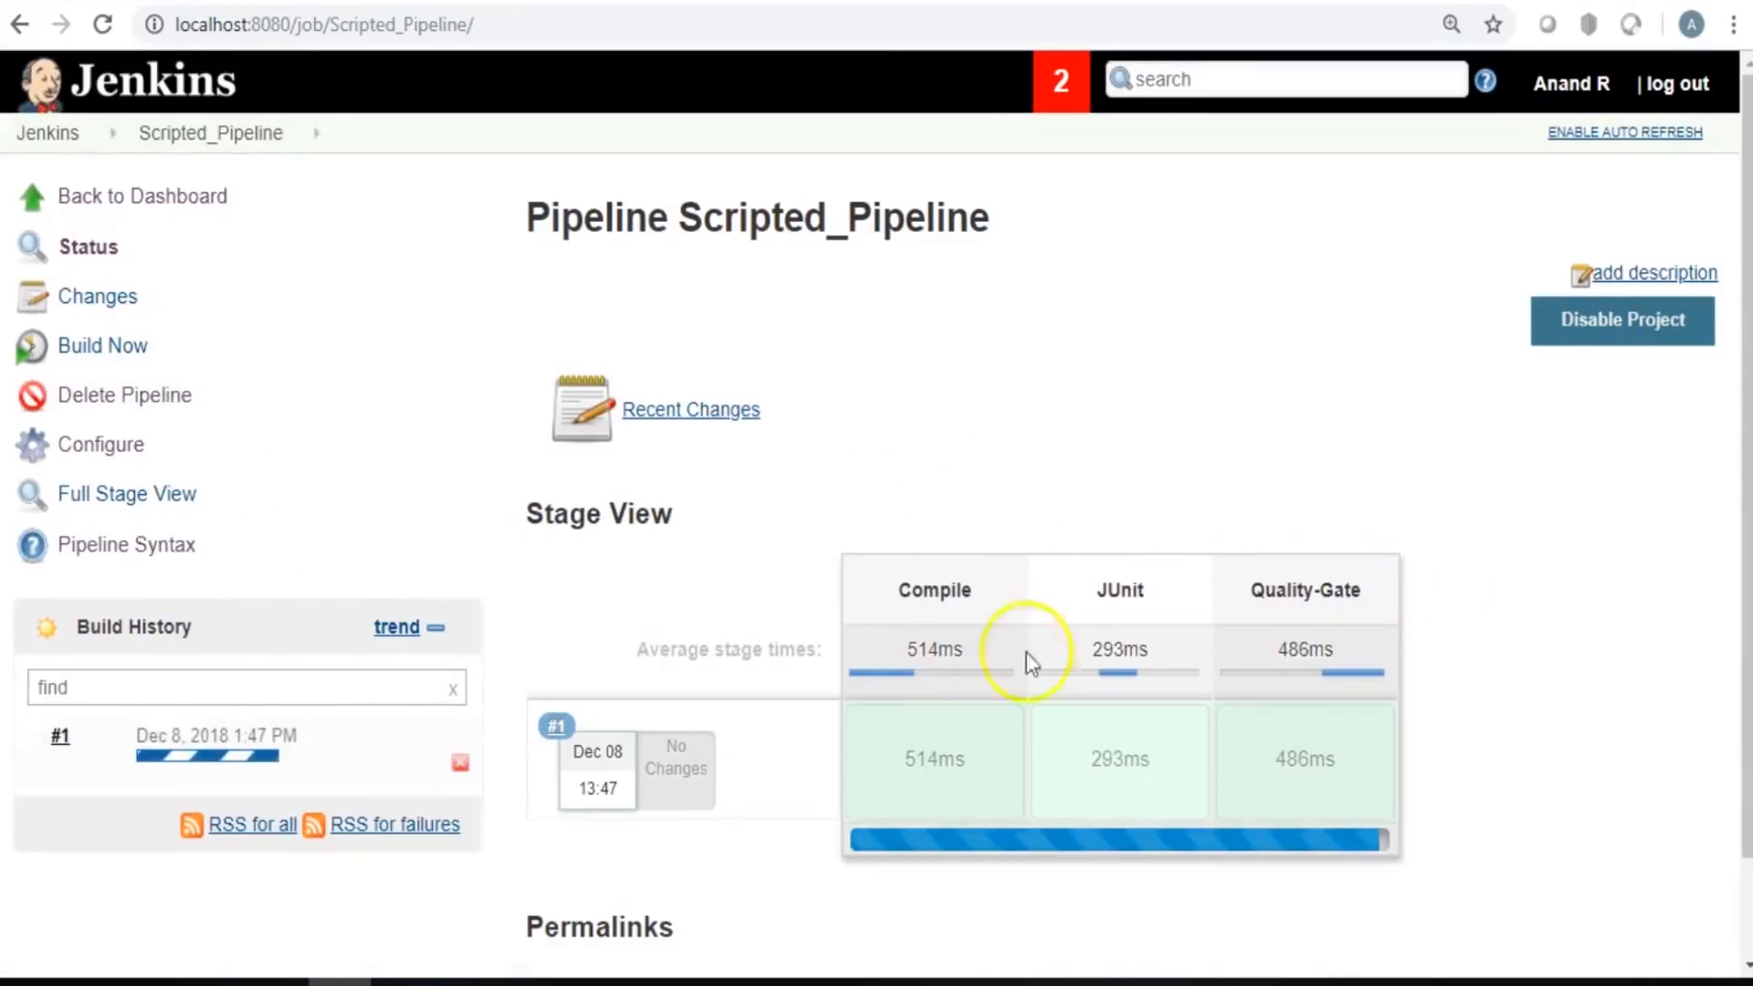
click(60, 739)
click(91, 351)
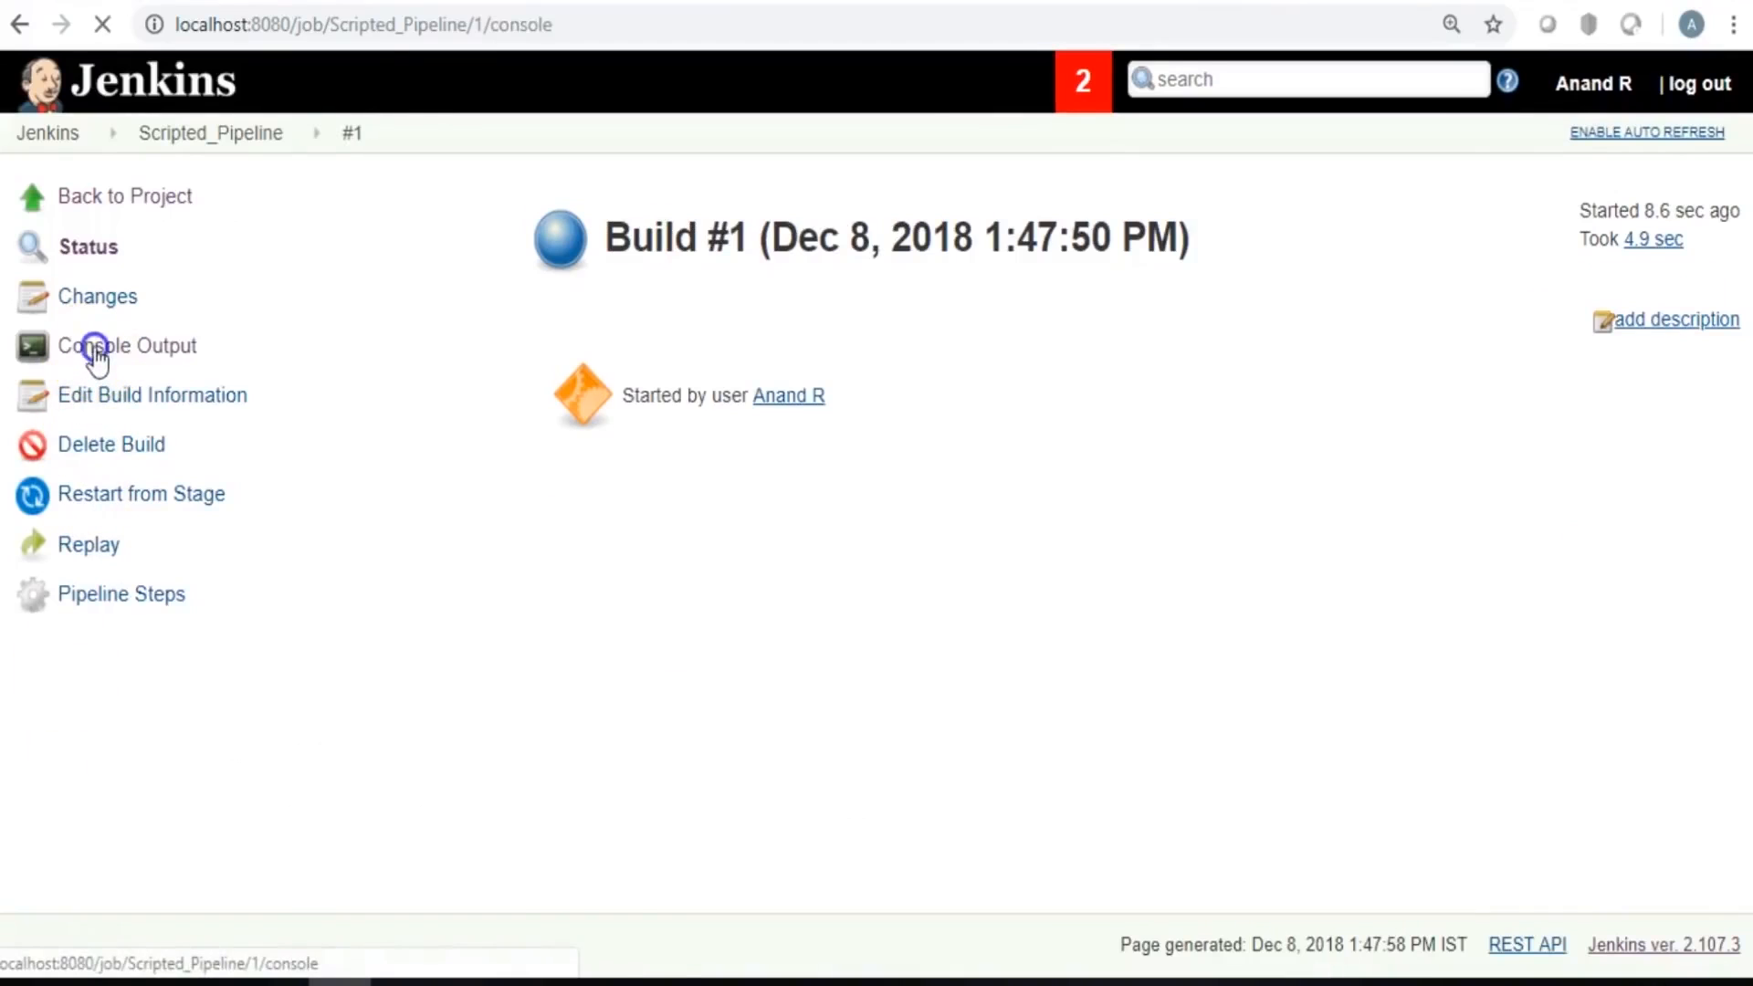
scroll(941, 590, down, 2)
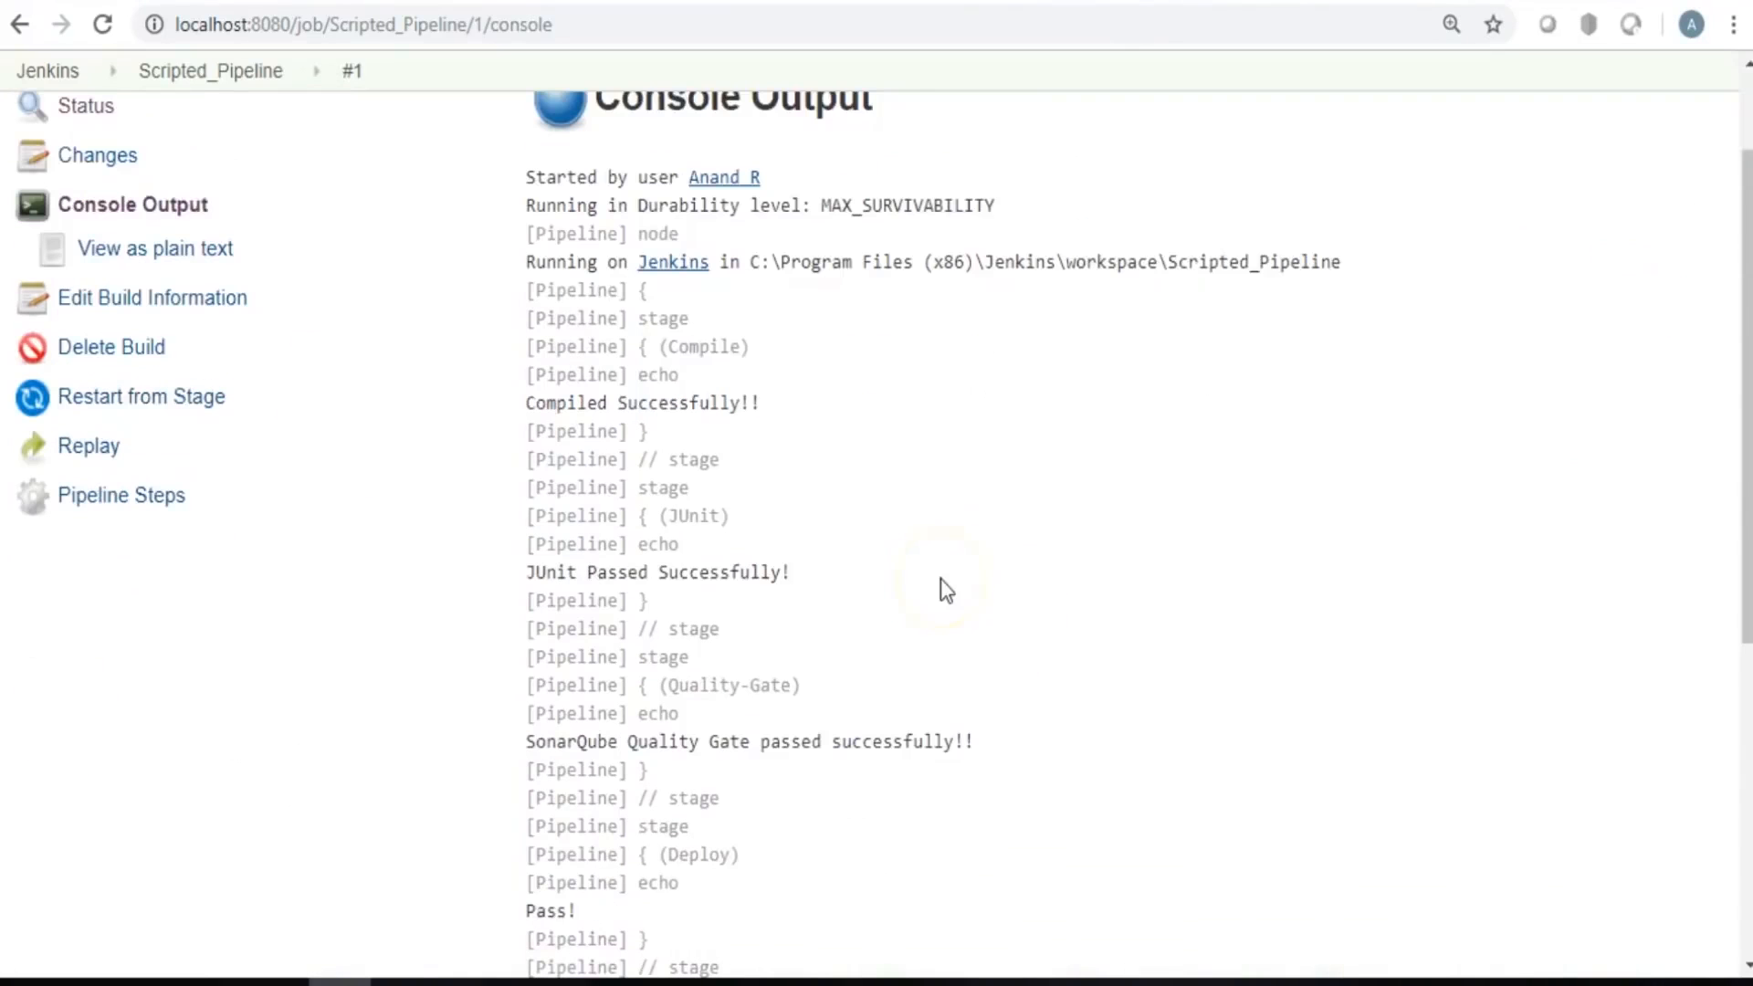
scroll(1406, 591, down, 4)
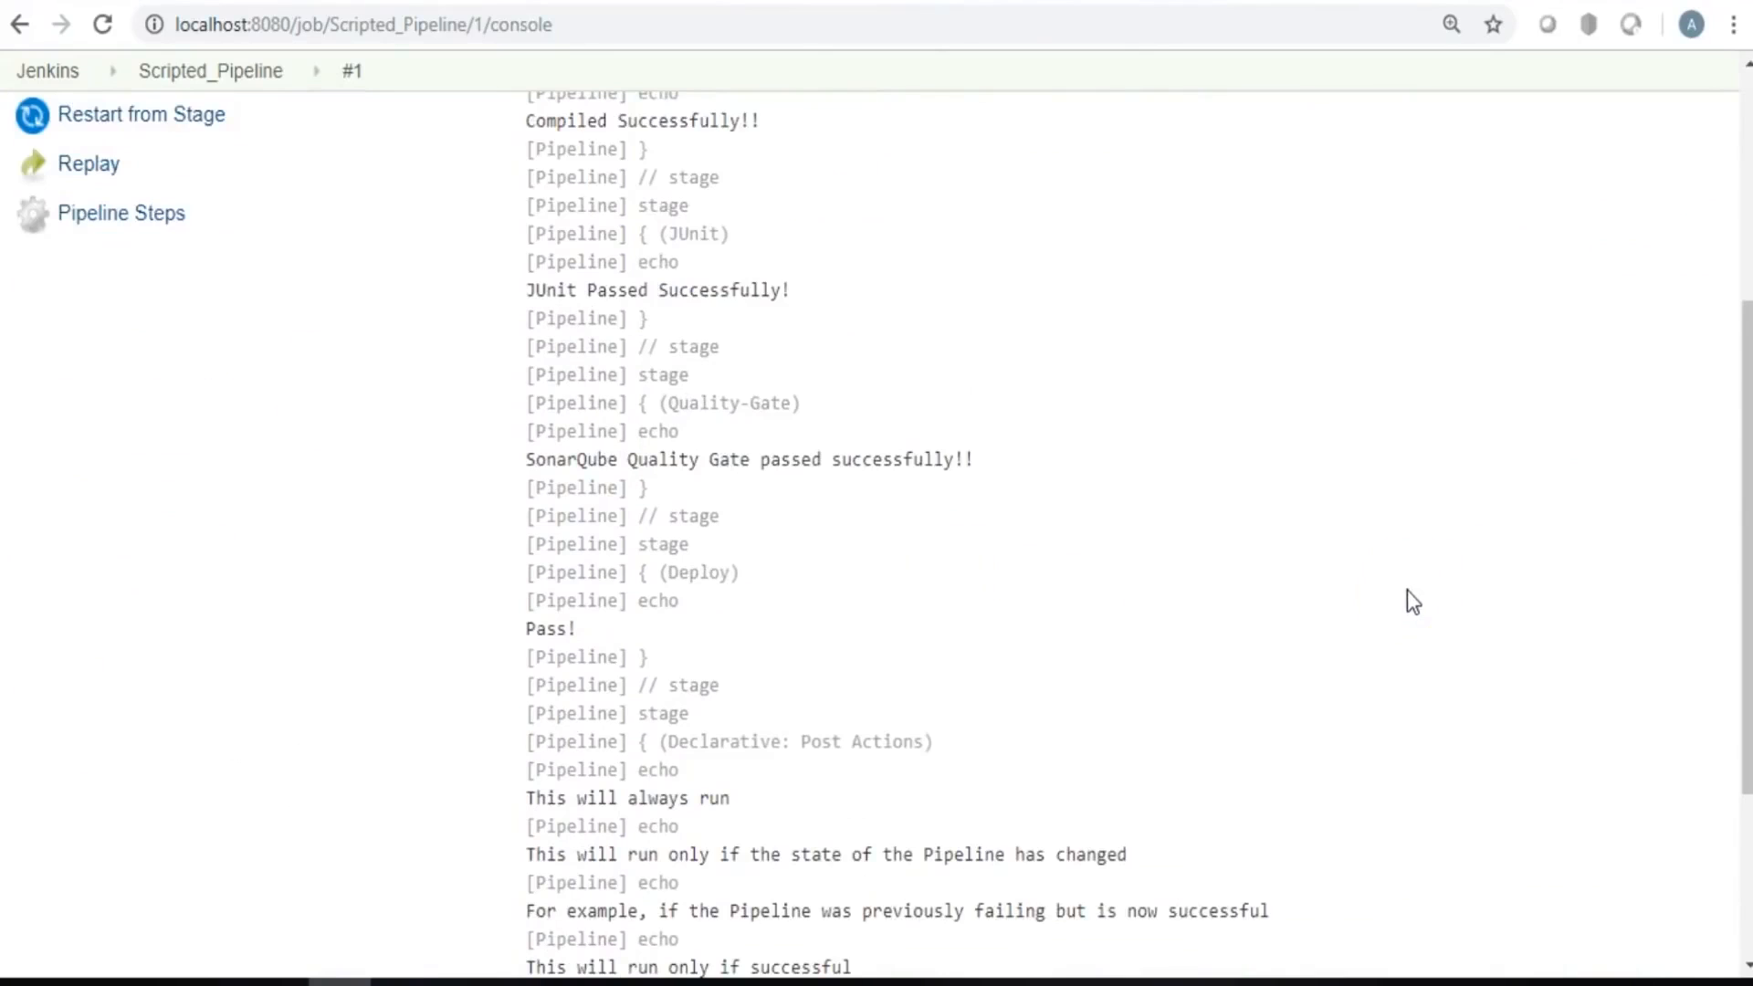
Examine the remaining console output of Scripted_Pipeline build #1, including the post actions, and return to the project page.
scroll(1412, 601, down, 2)
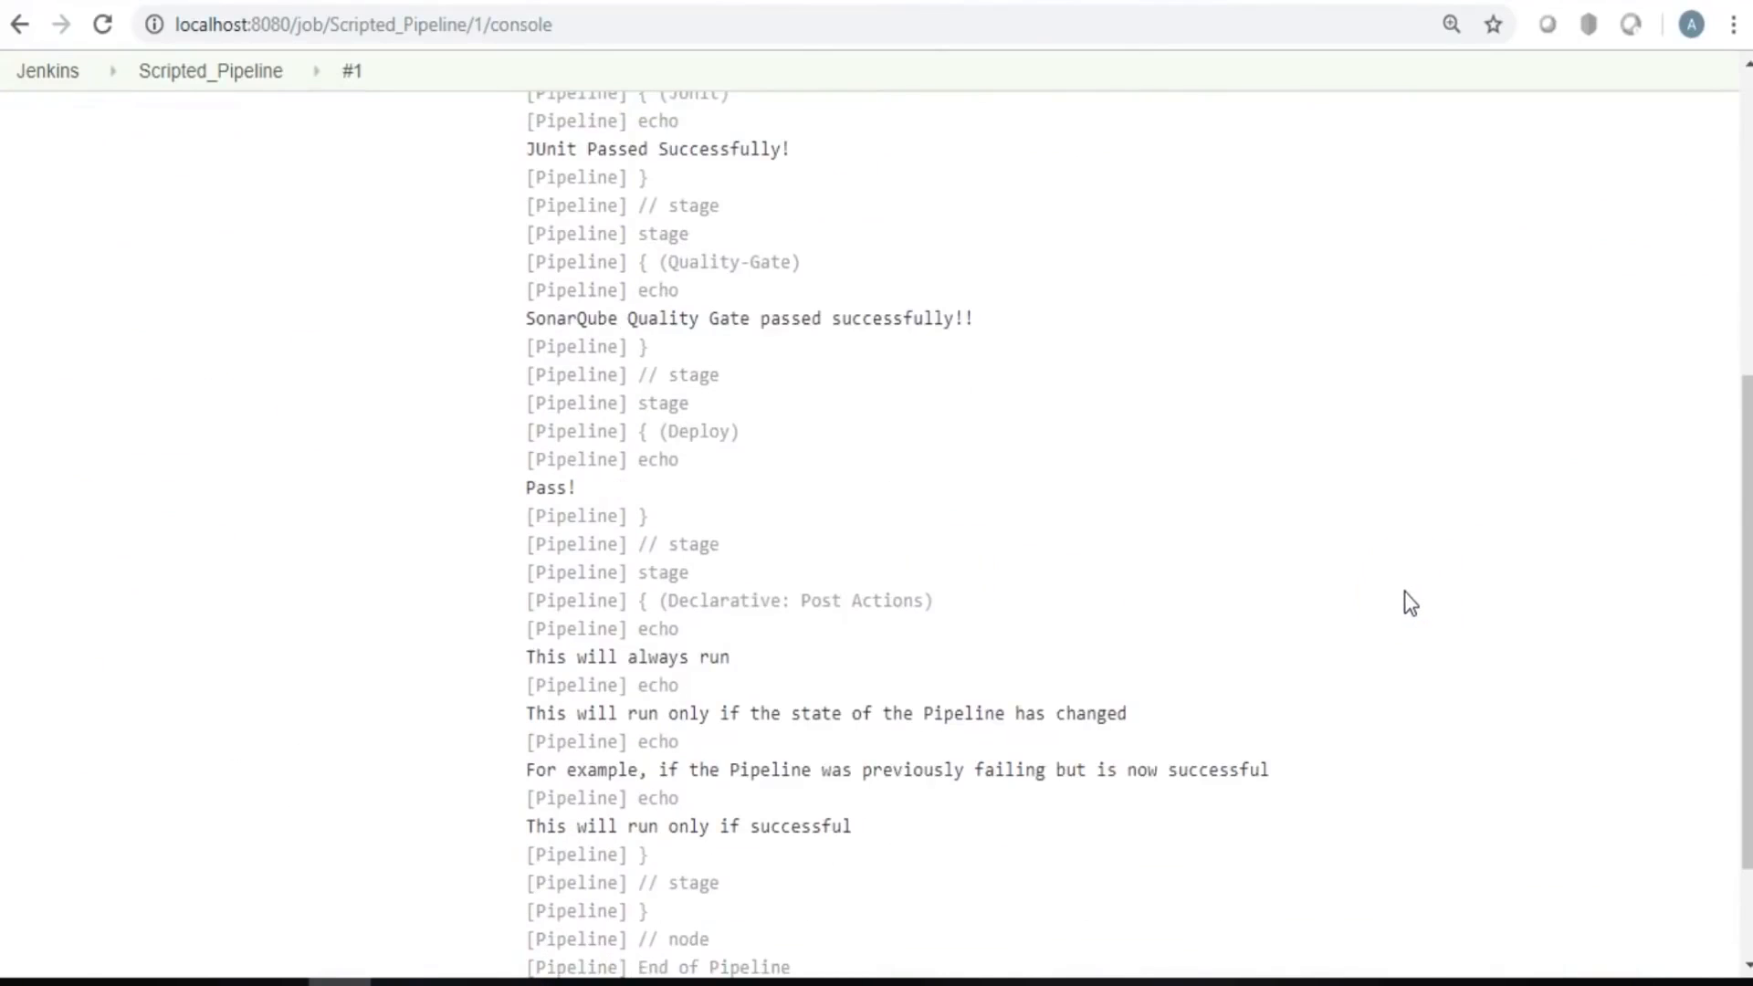
scroll(1404, 595, down, 2)
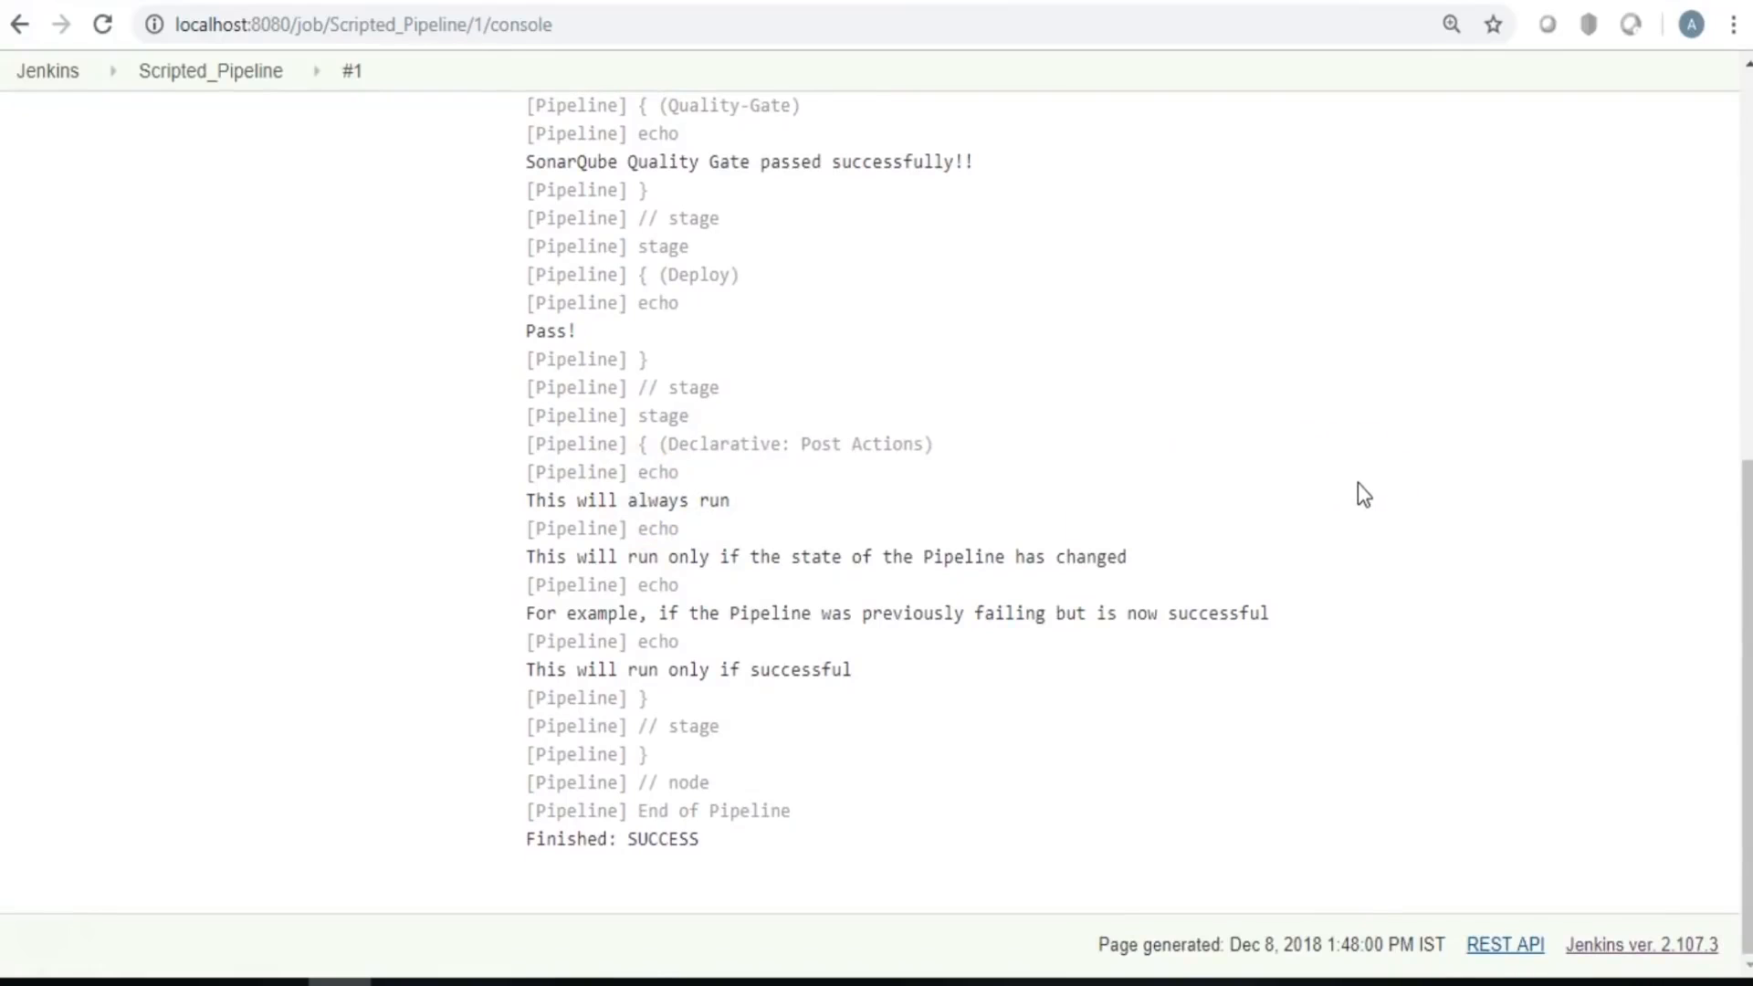
scroll(1357, 483, up, 8)
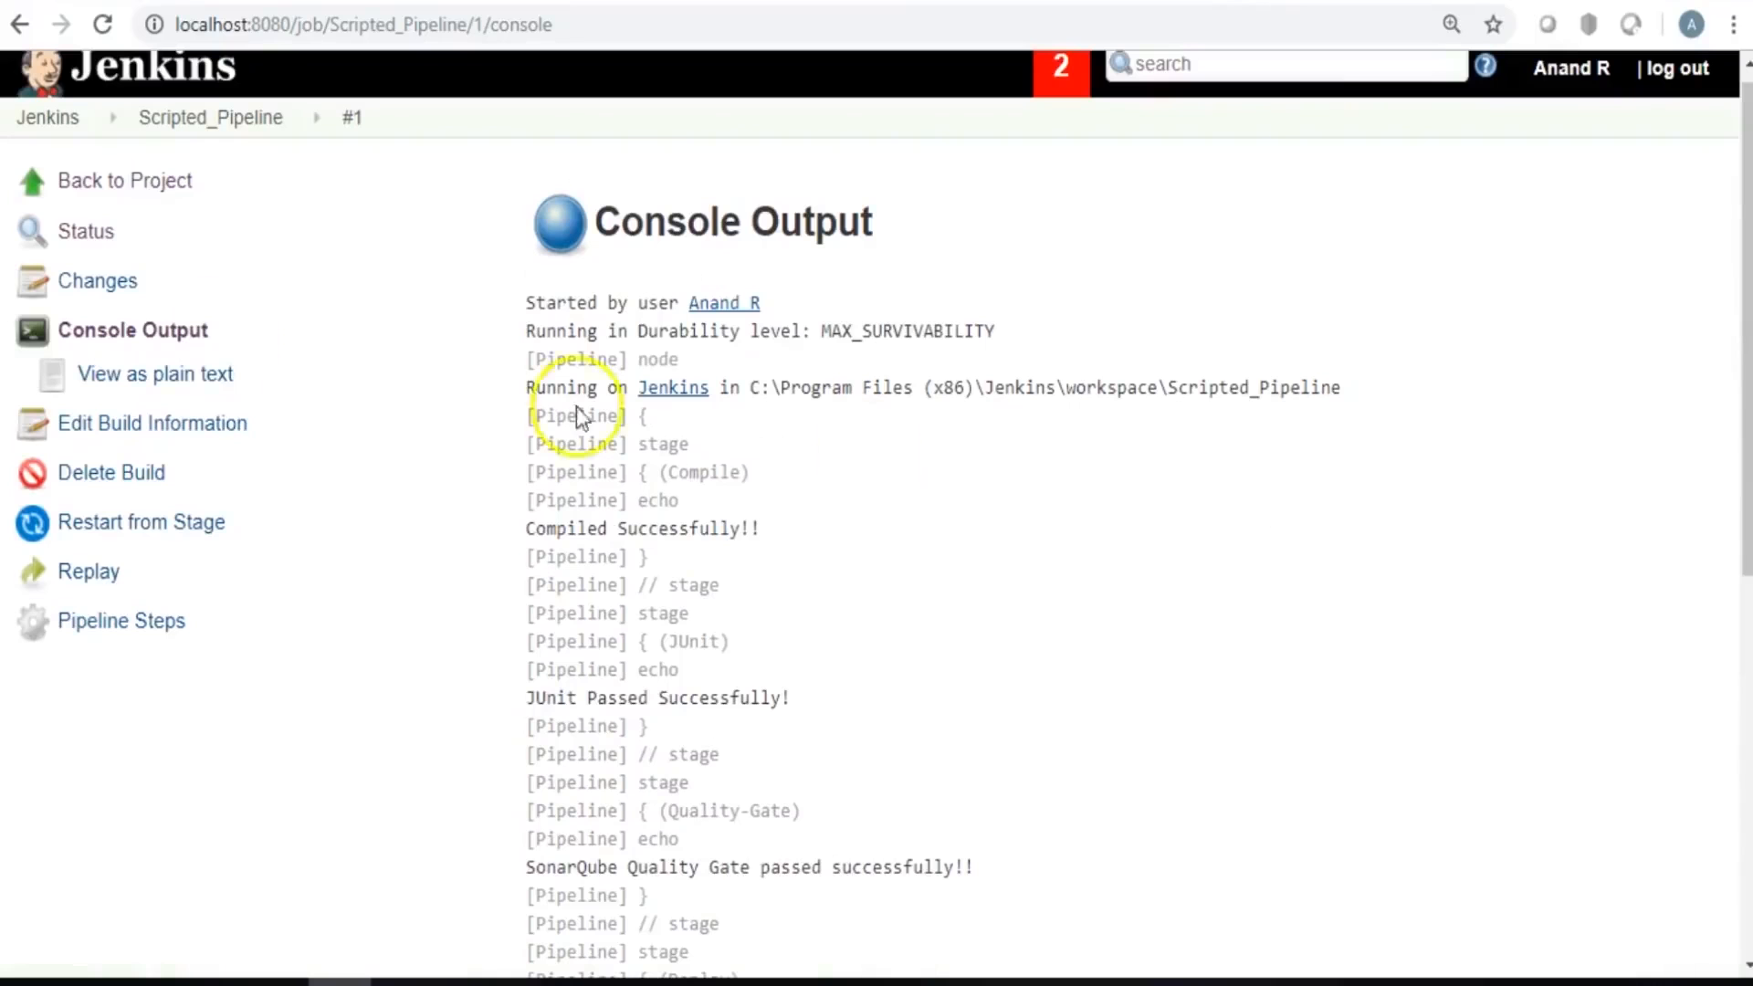
click(125, 183)
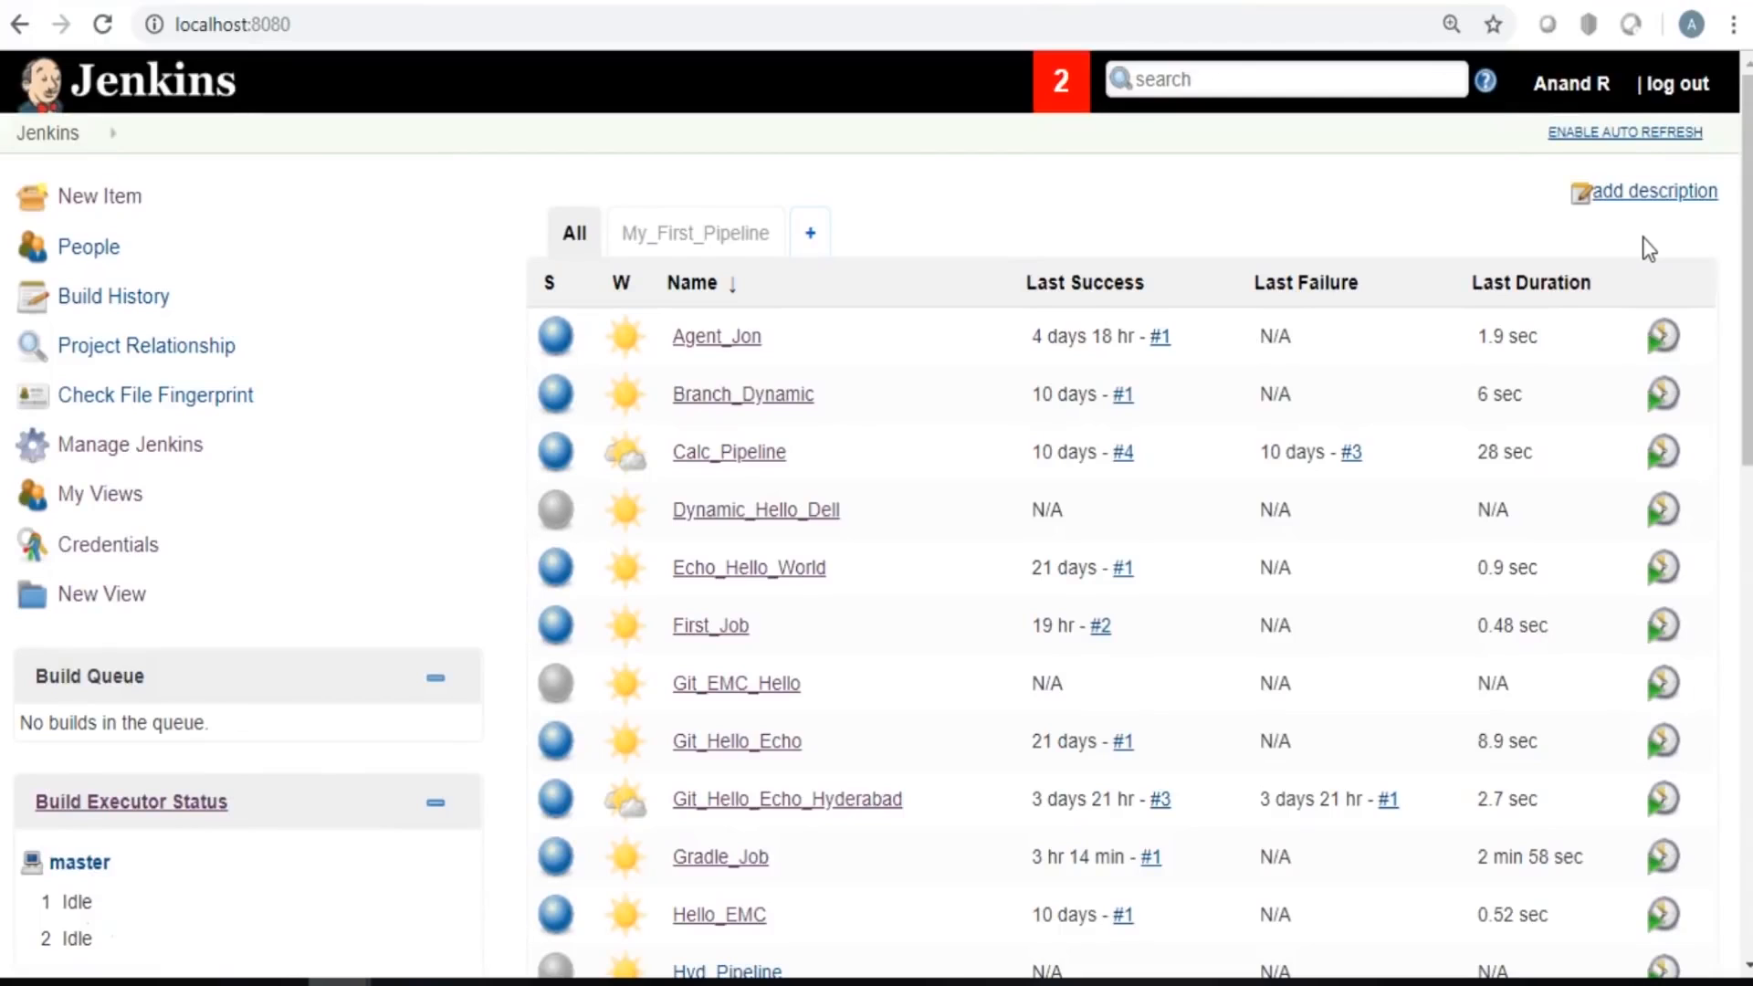
Switch to GitHub, open the Pipeline_Script repository and examine the echo command in Build.bat.
click(1614, 2)
click(363, 984)
click(480, 908)
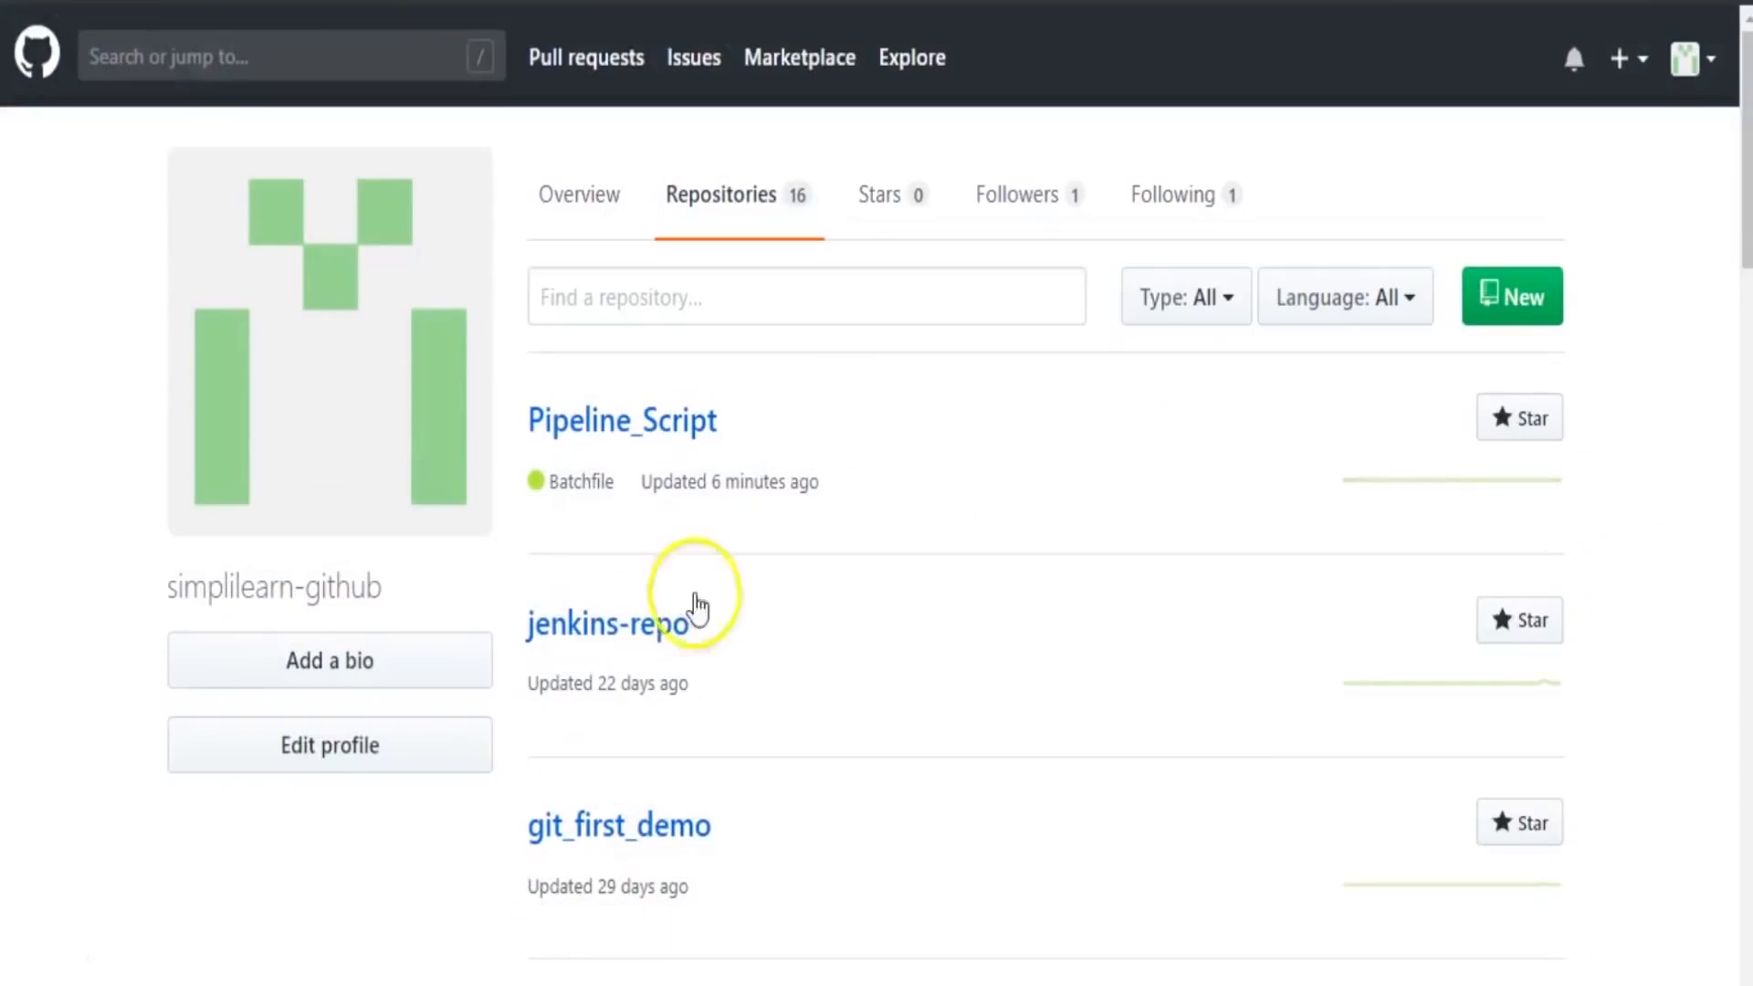
click(659, 422)
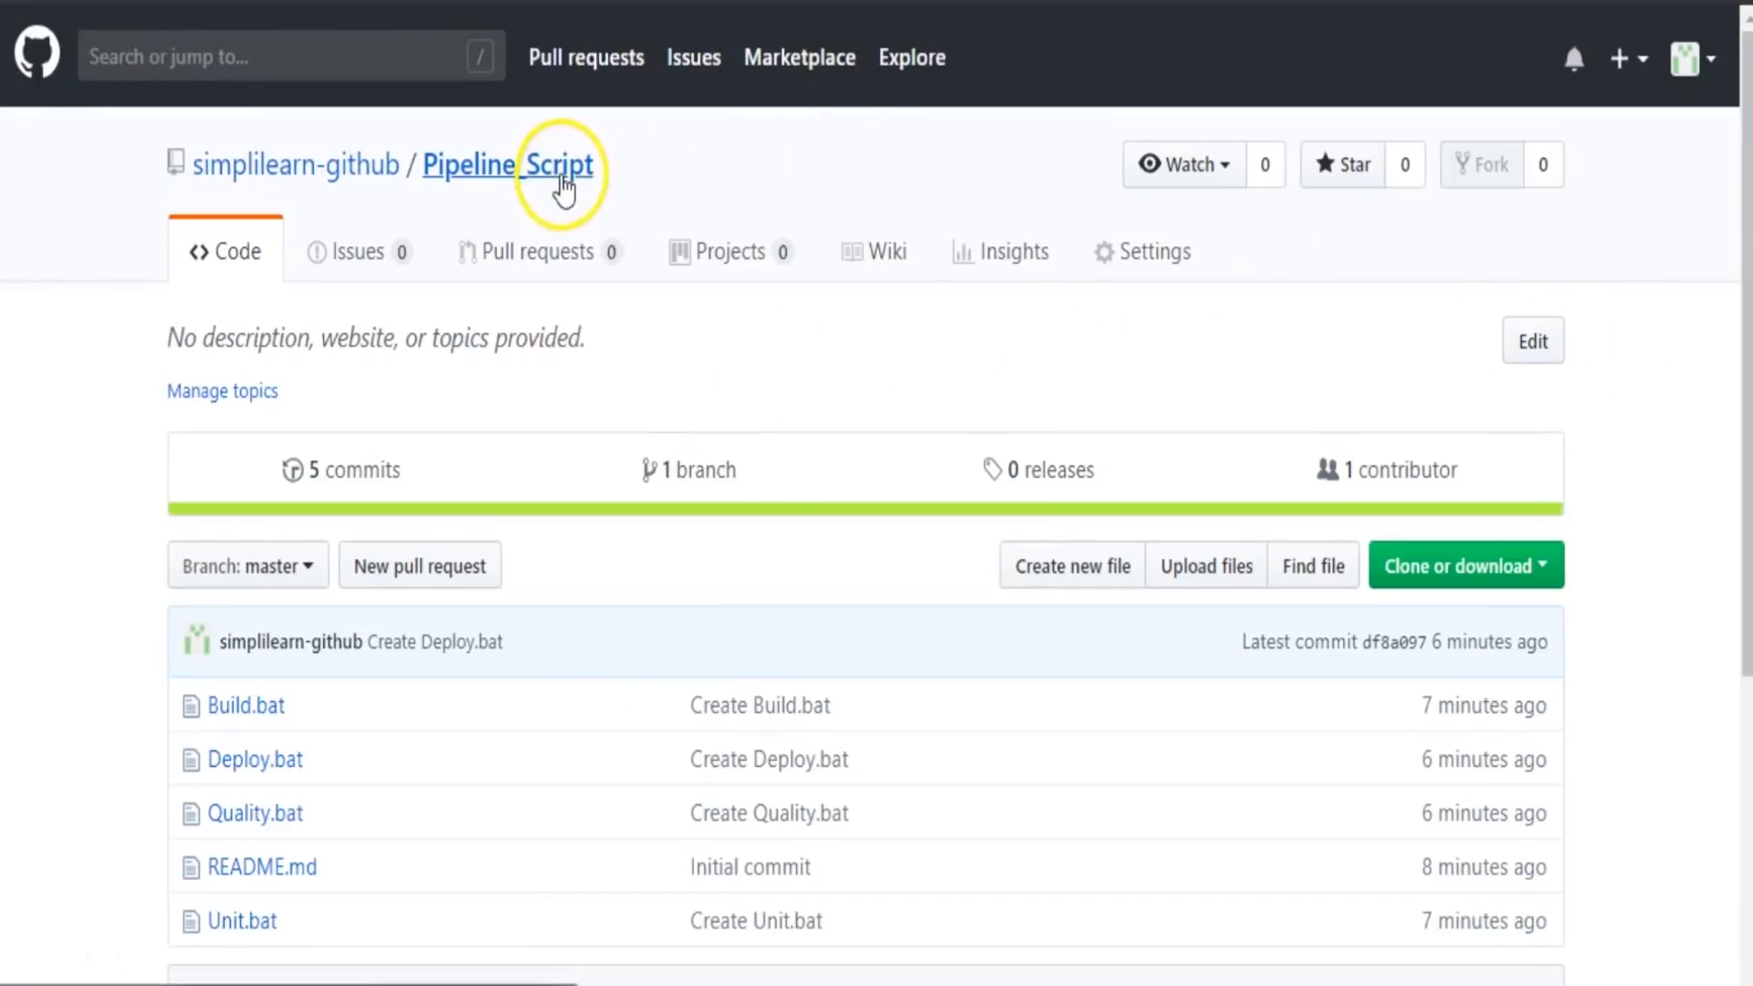
scroll(1648, 419, down, 3)
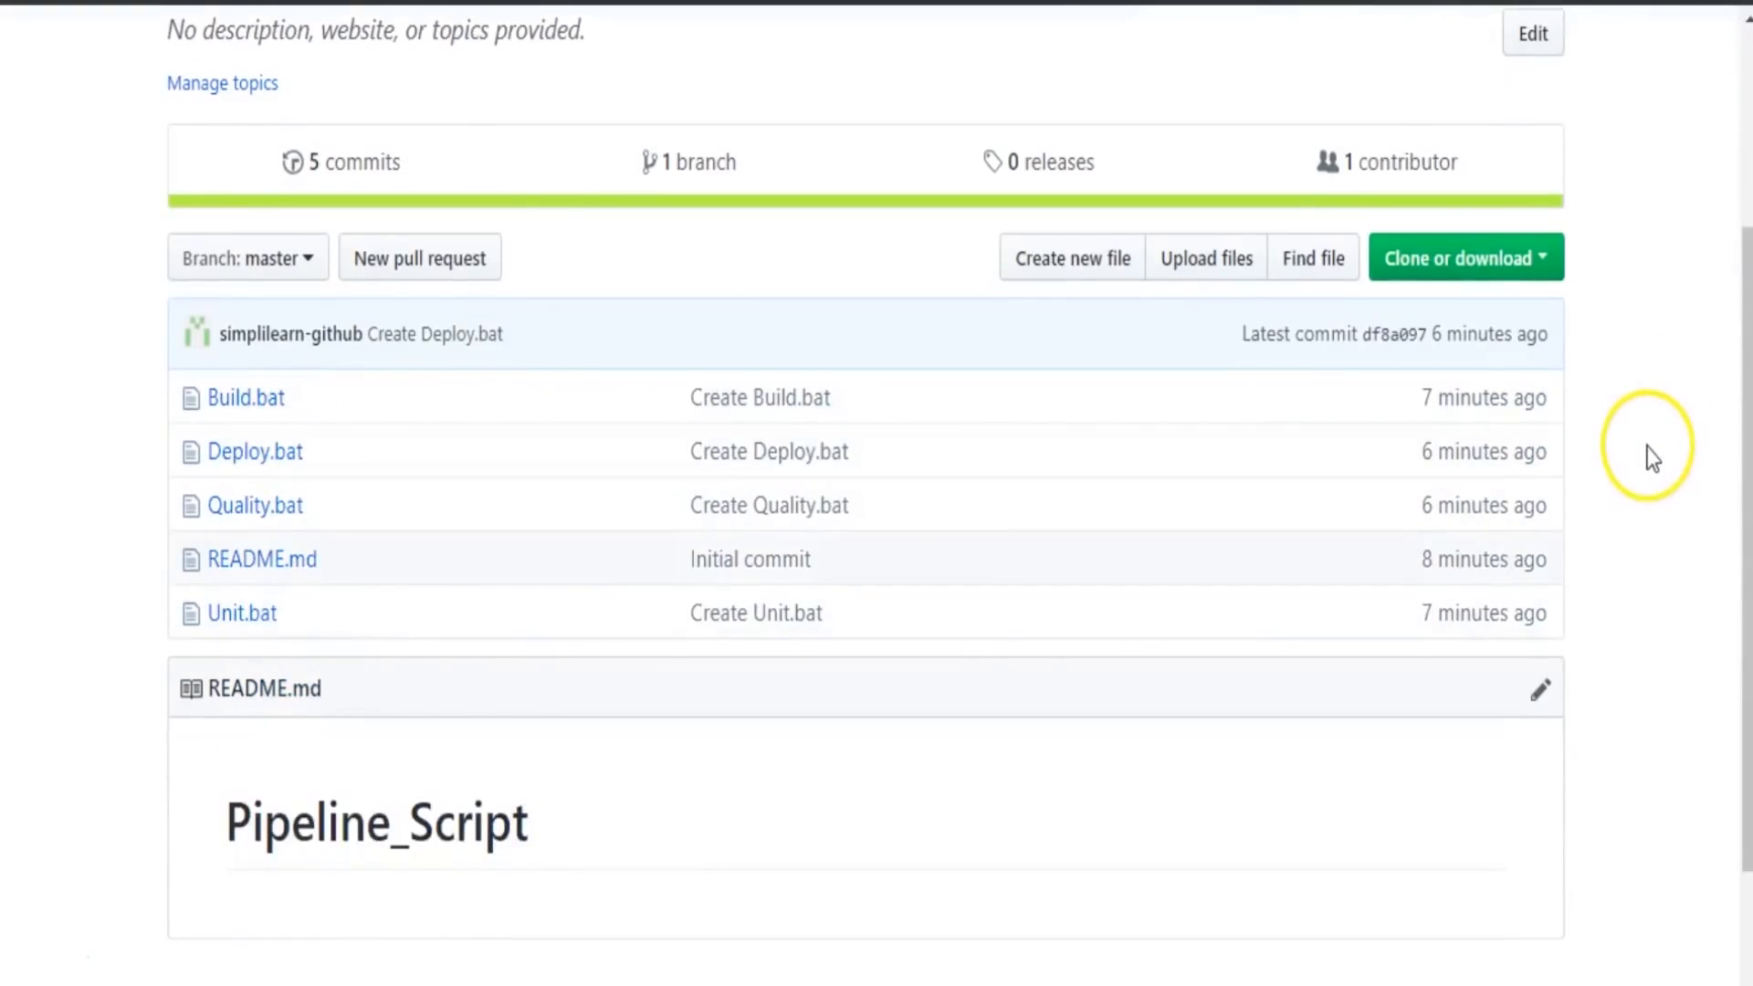
click(261, 401)
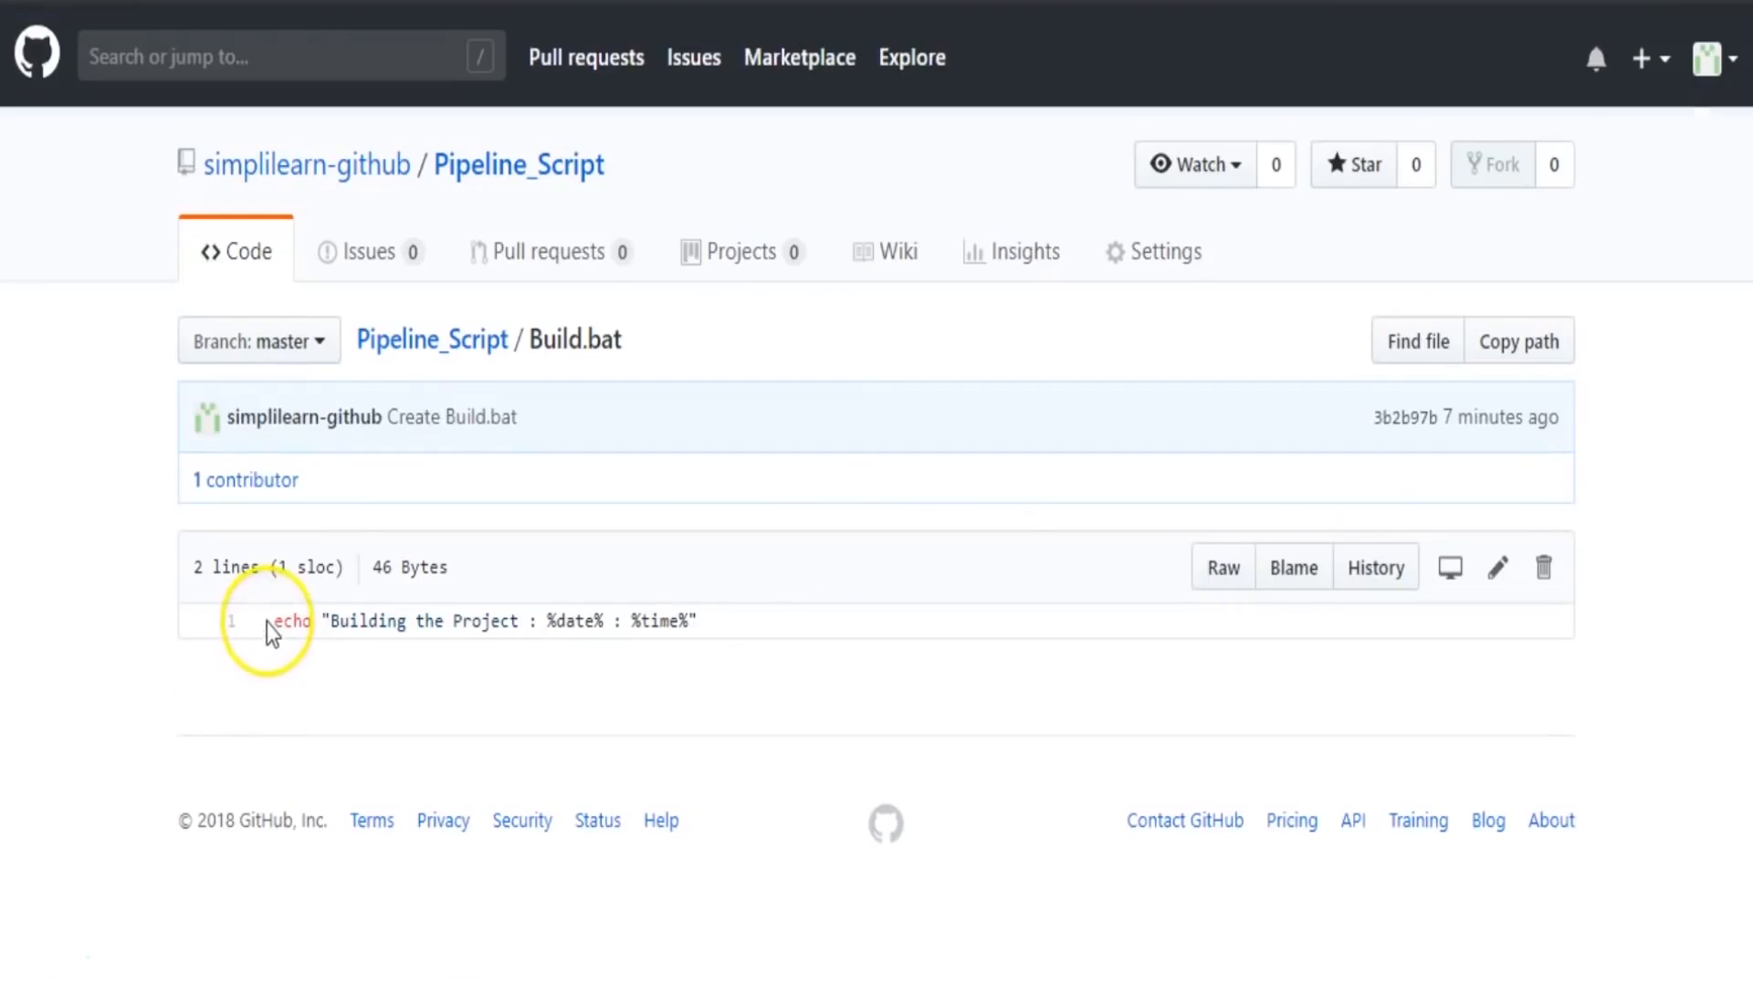
drag(283, 621, 703, 616)
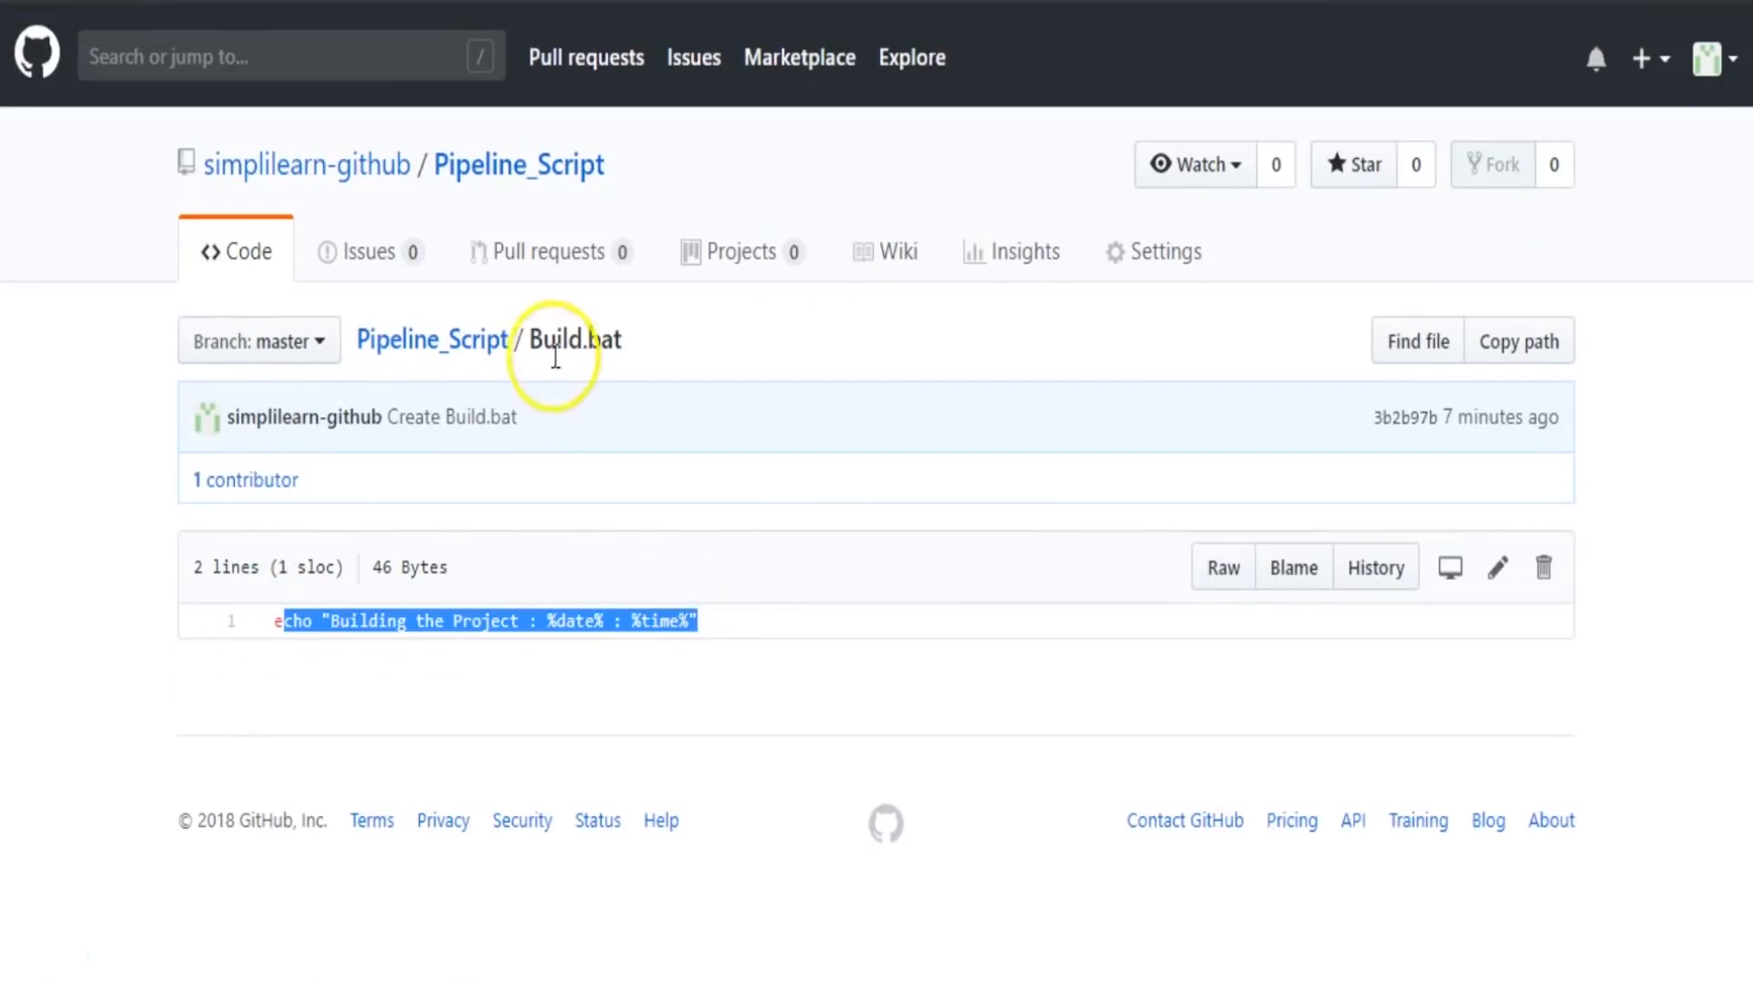
Return to the Pipeline_Script repository's main page and look over its Build, Deploy, Quality and Unit batch files.
click(441, 340)
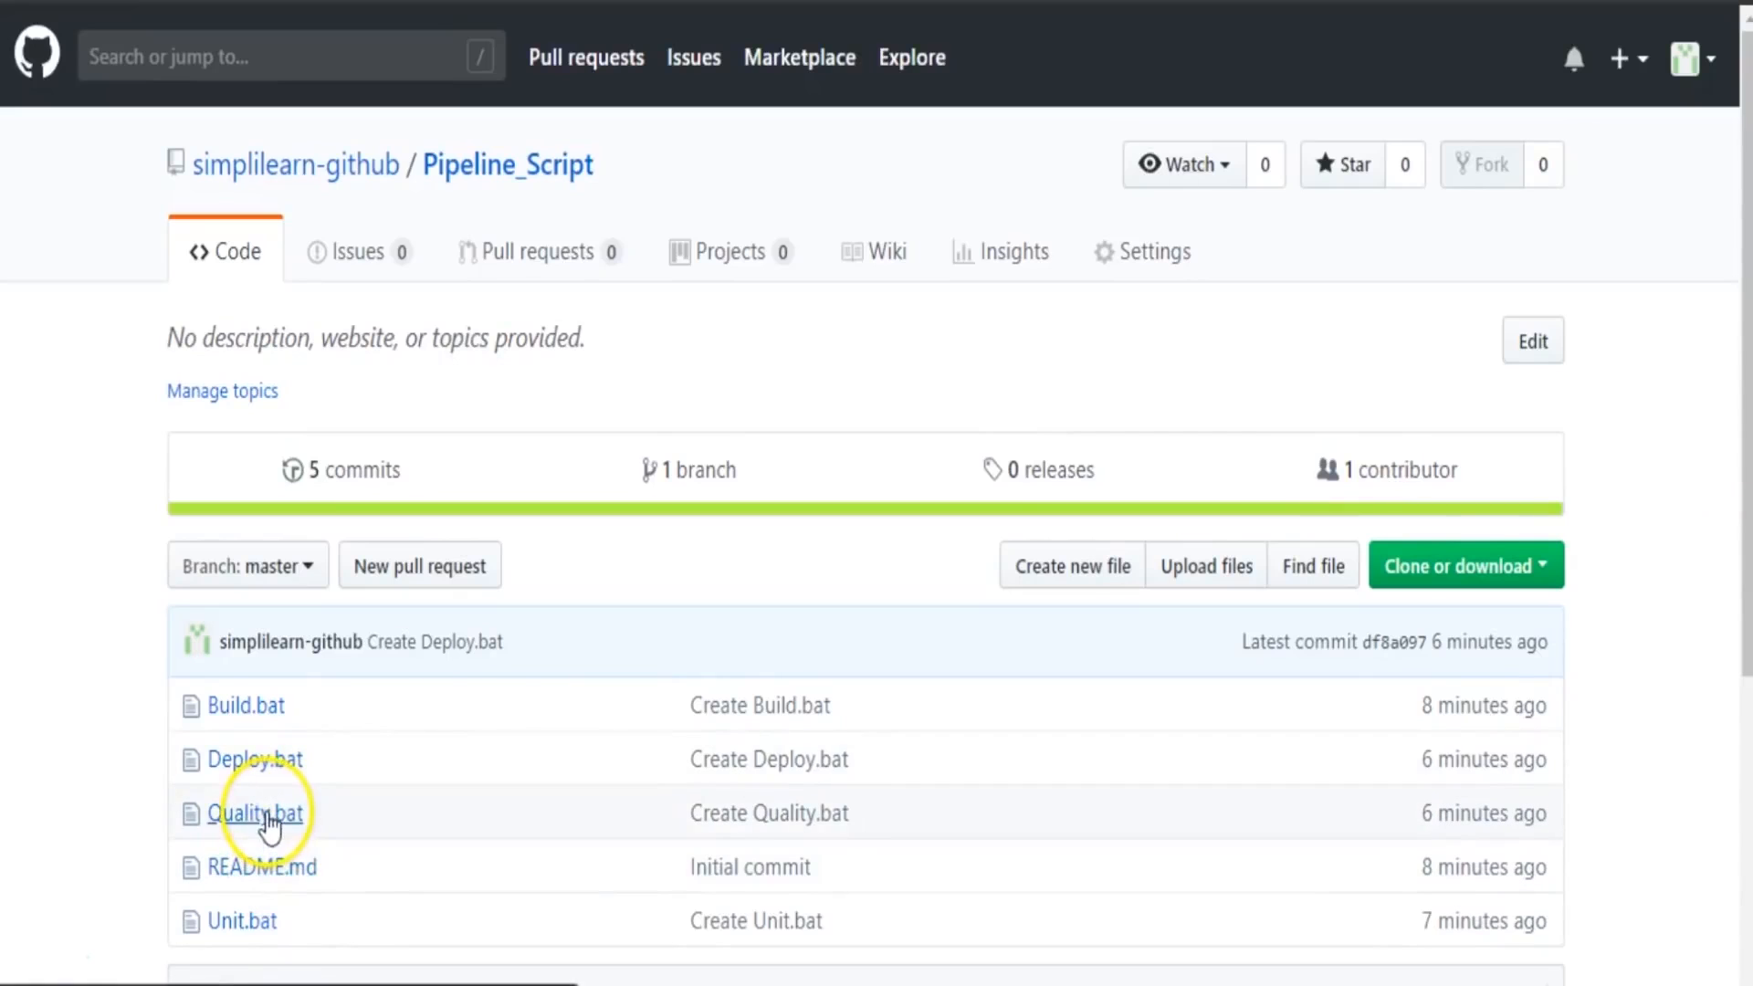
scroll(1676, 385, down, 3)
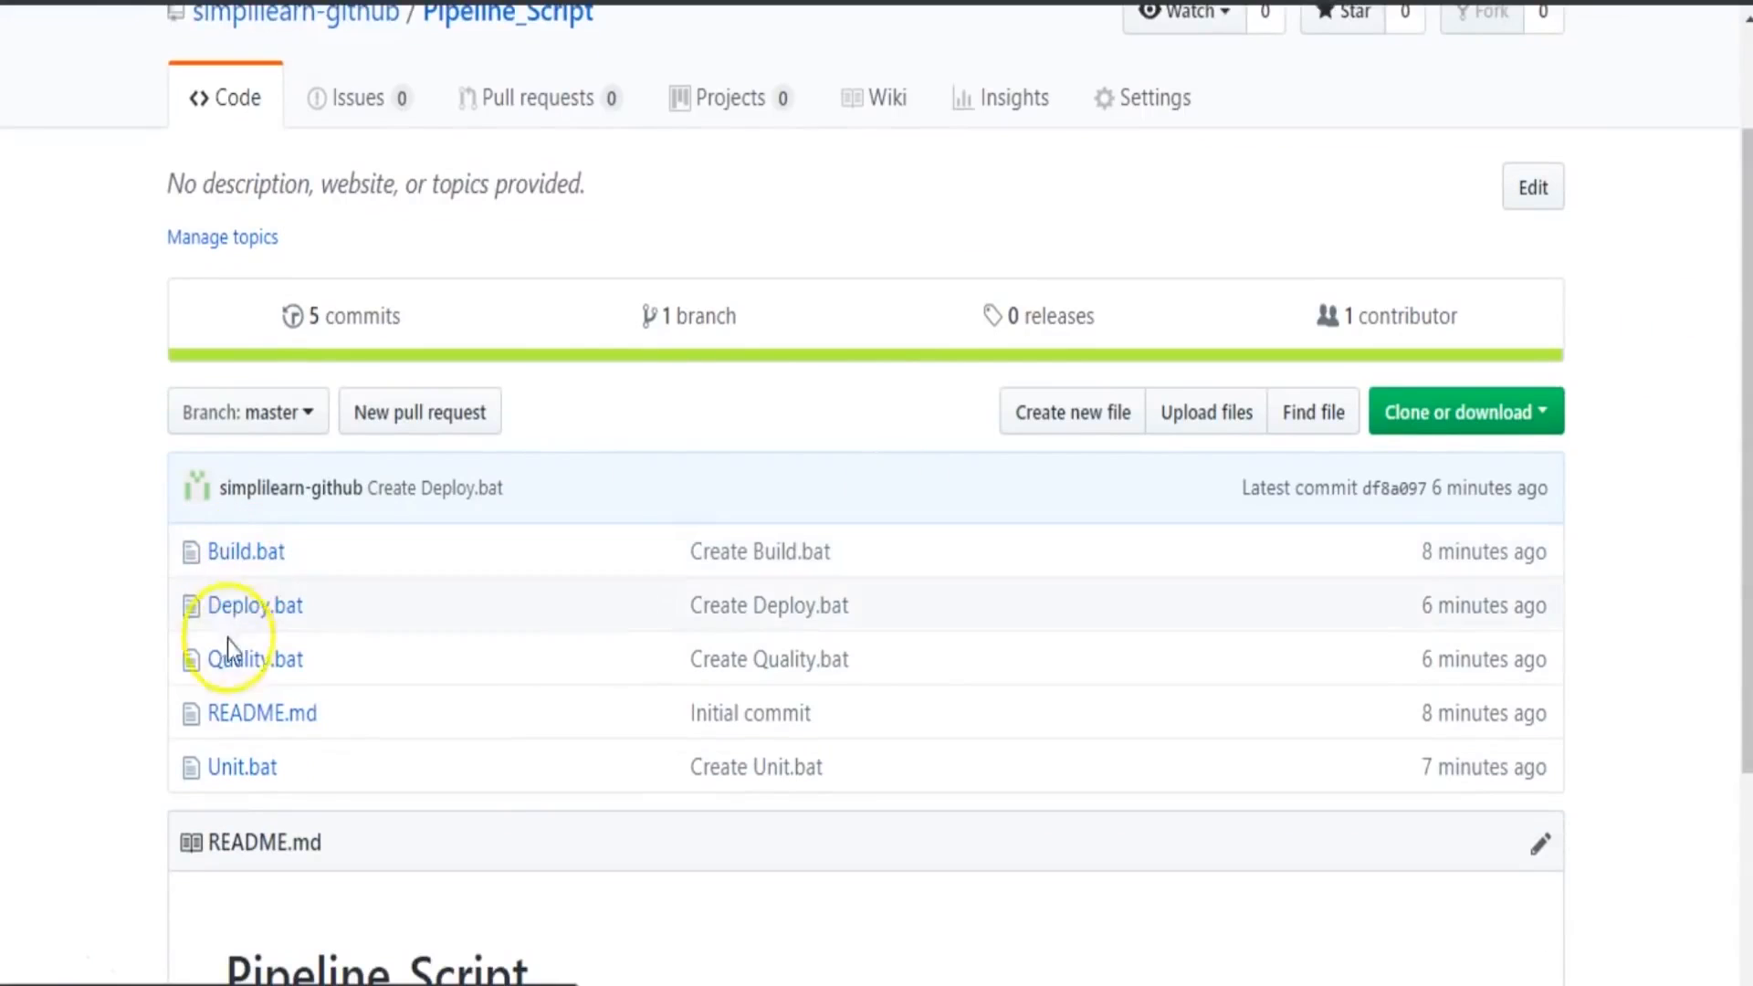
scroll(1676, 276, up, 3)
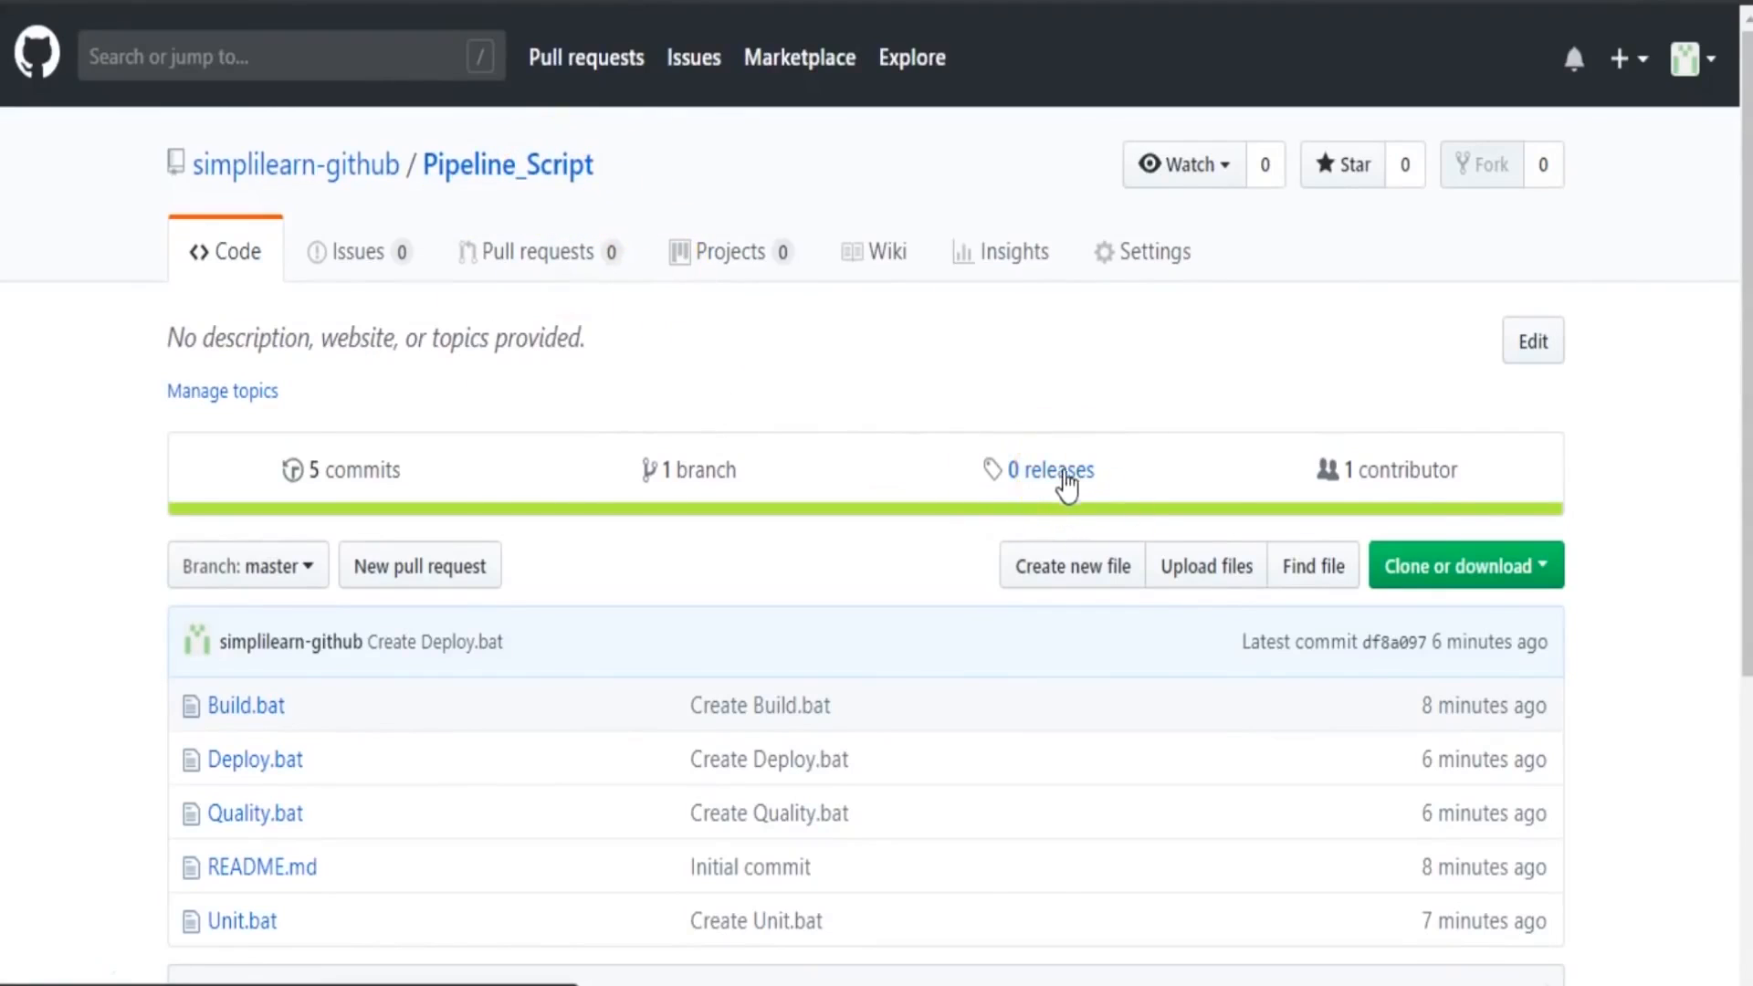
scroll(1683, 474, down, 3)
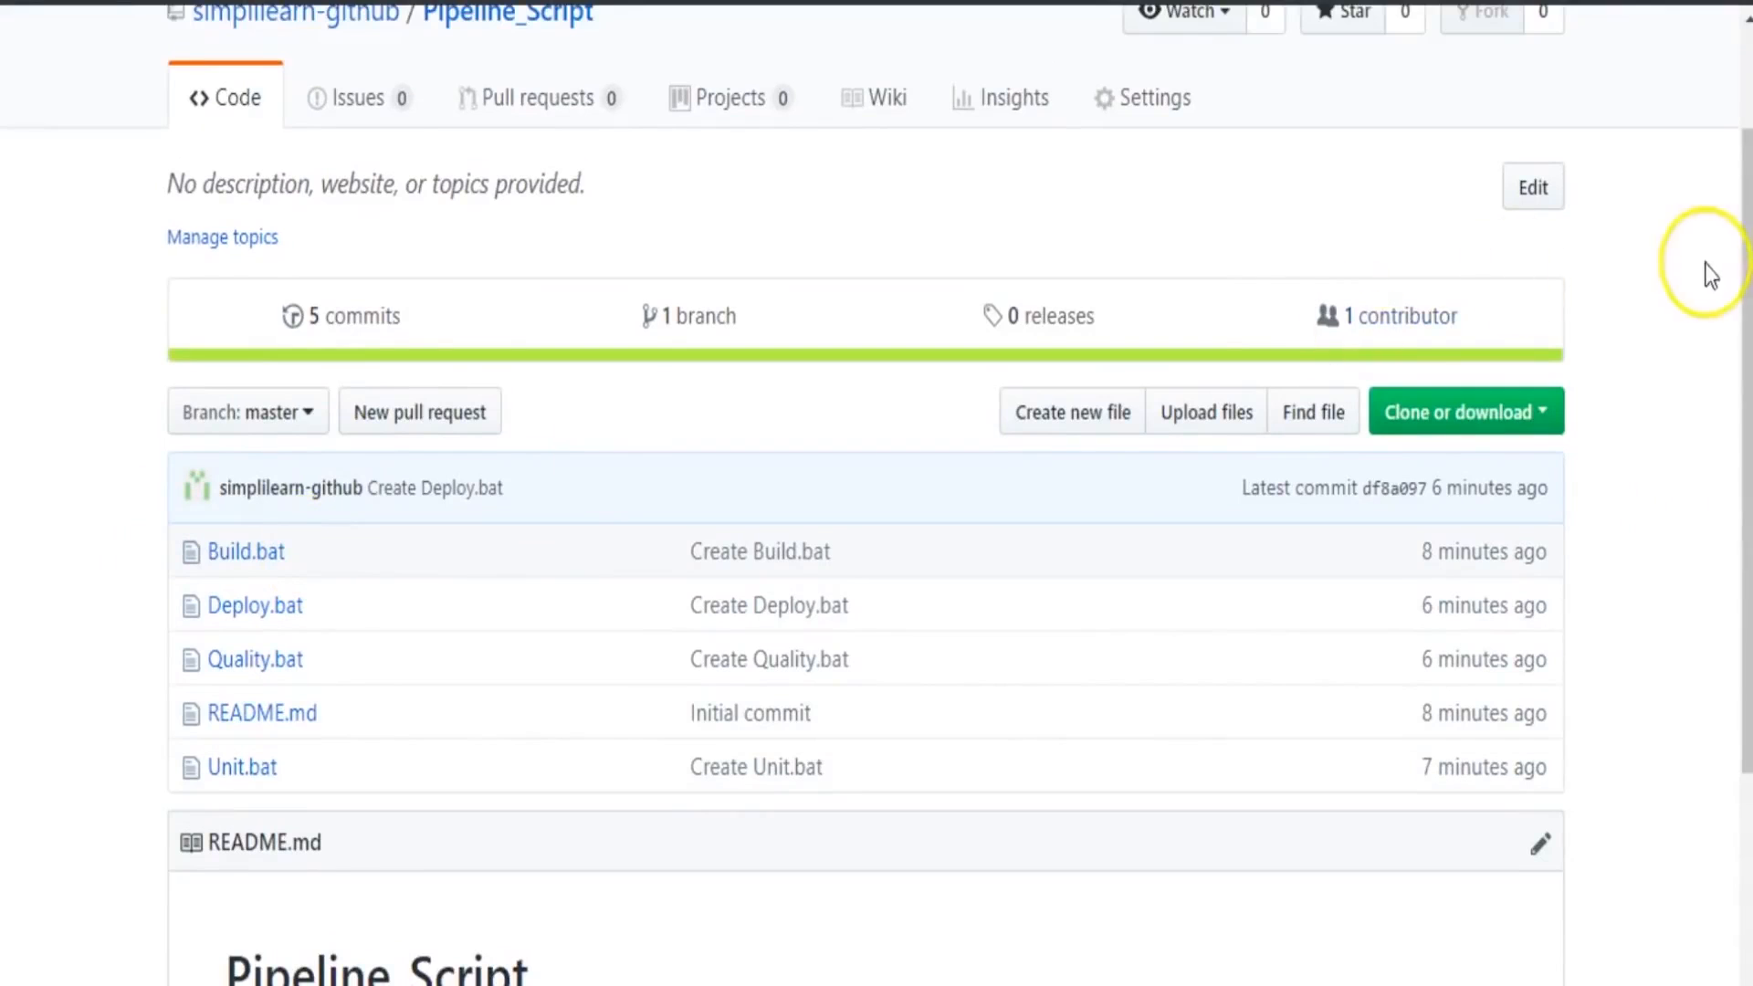
scroll(1671, 298, up, 3)
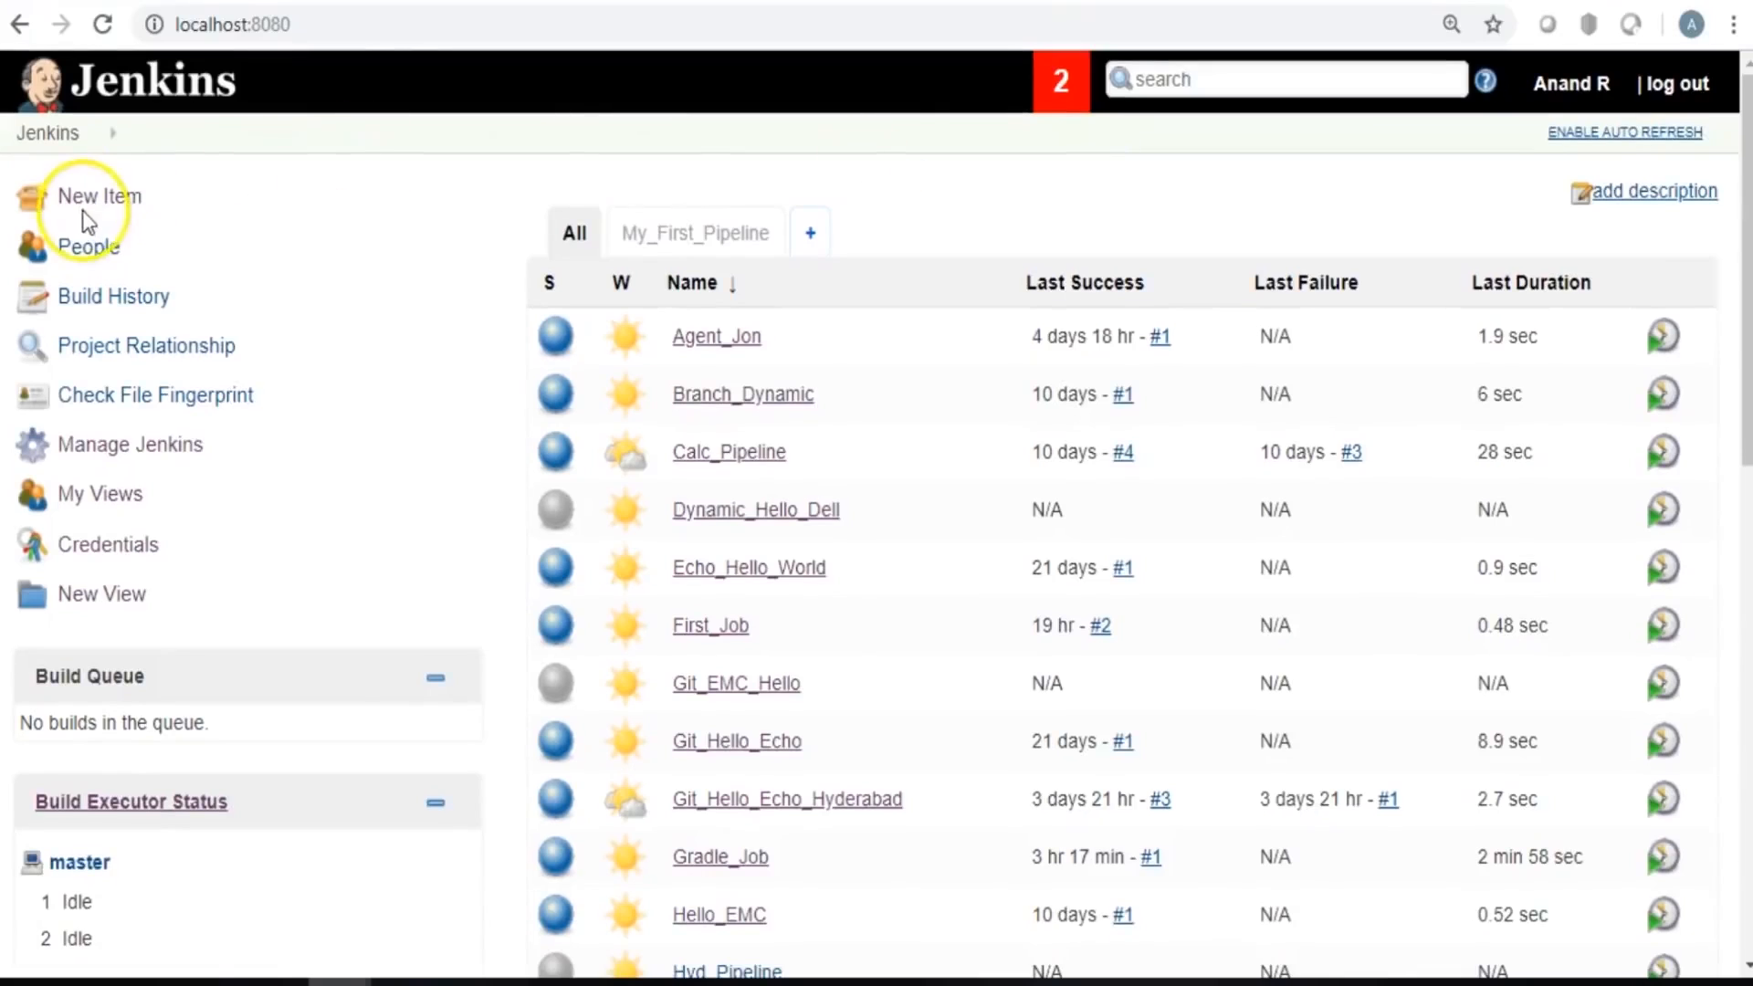
Create a new Jenkins item of type Pipeline named Scripted_Pipeline_GitHub.
click(86, 201)
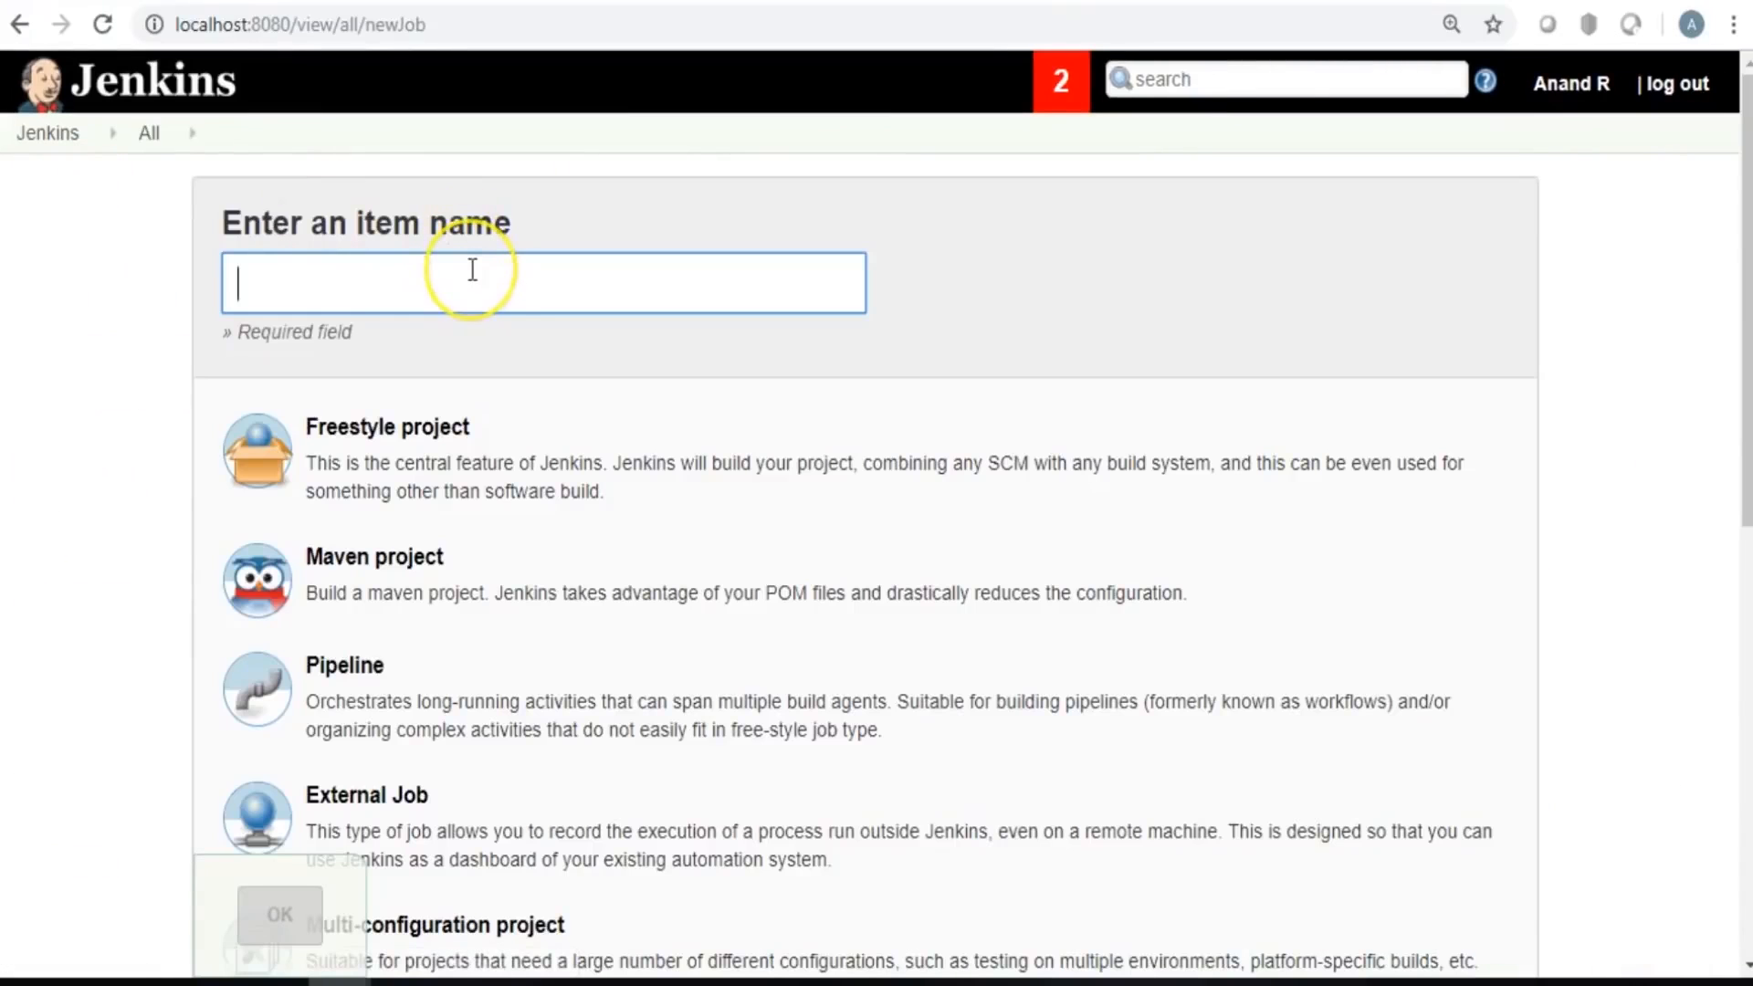
text(Sc)
key(Down)
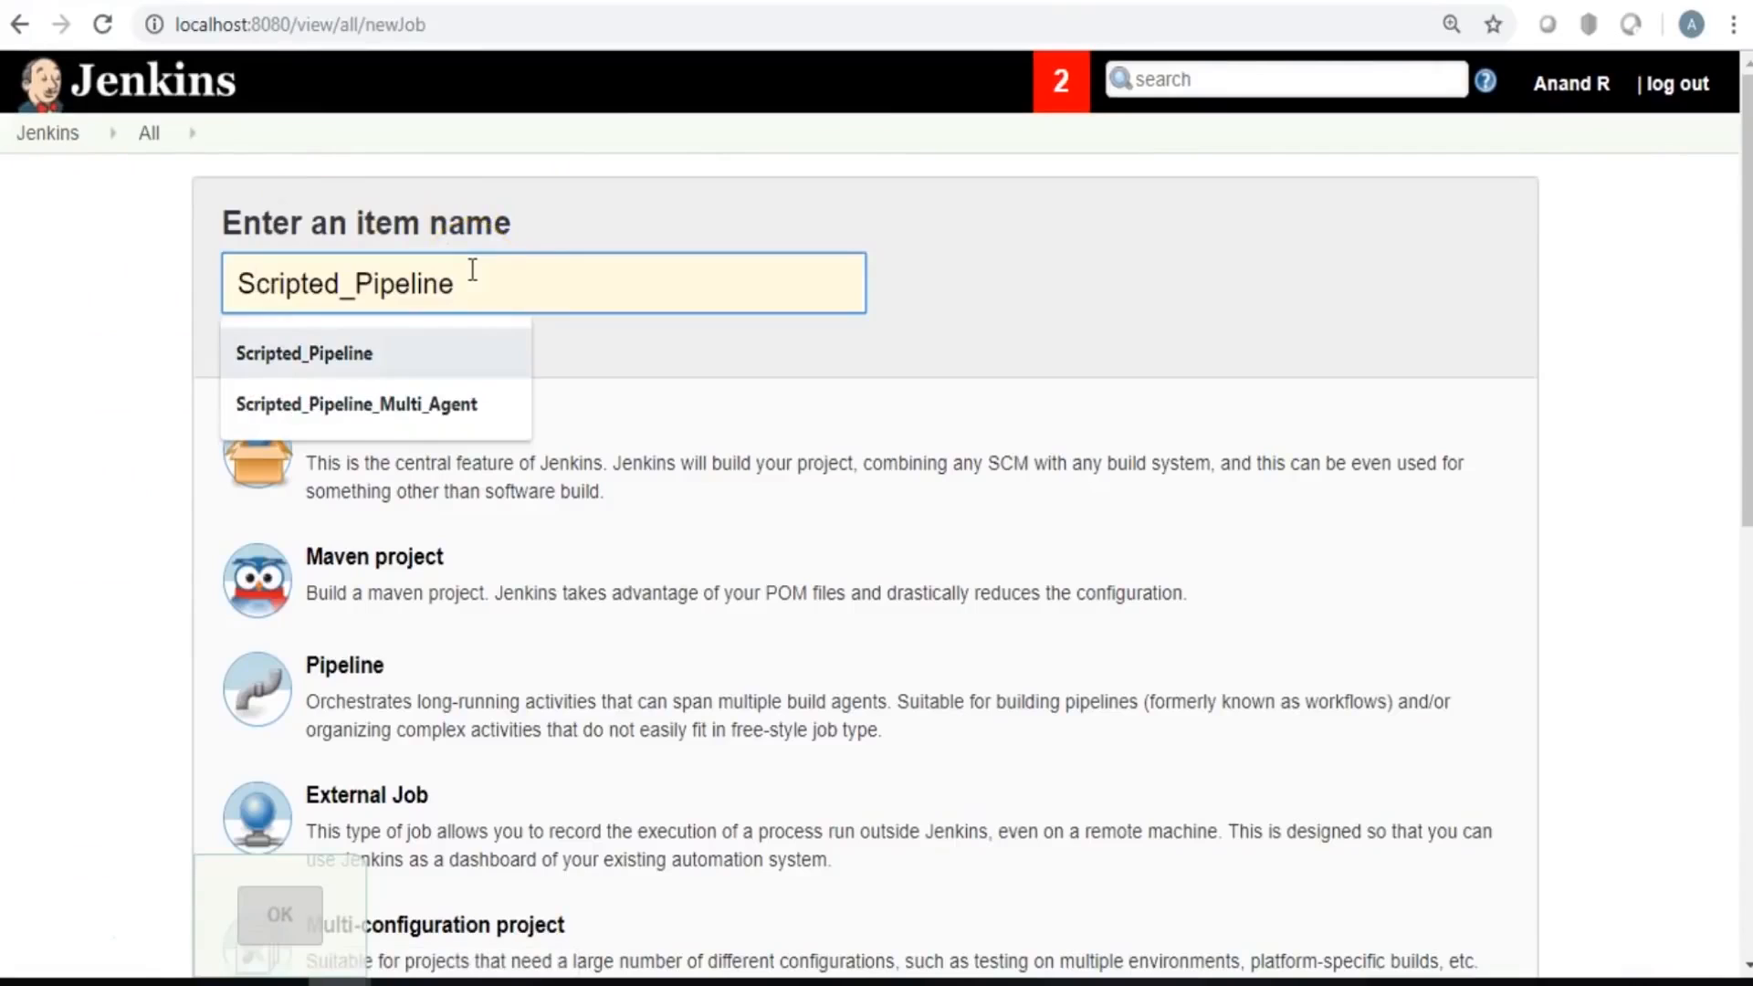
text(ri)
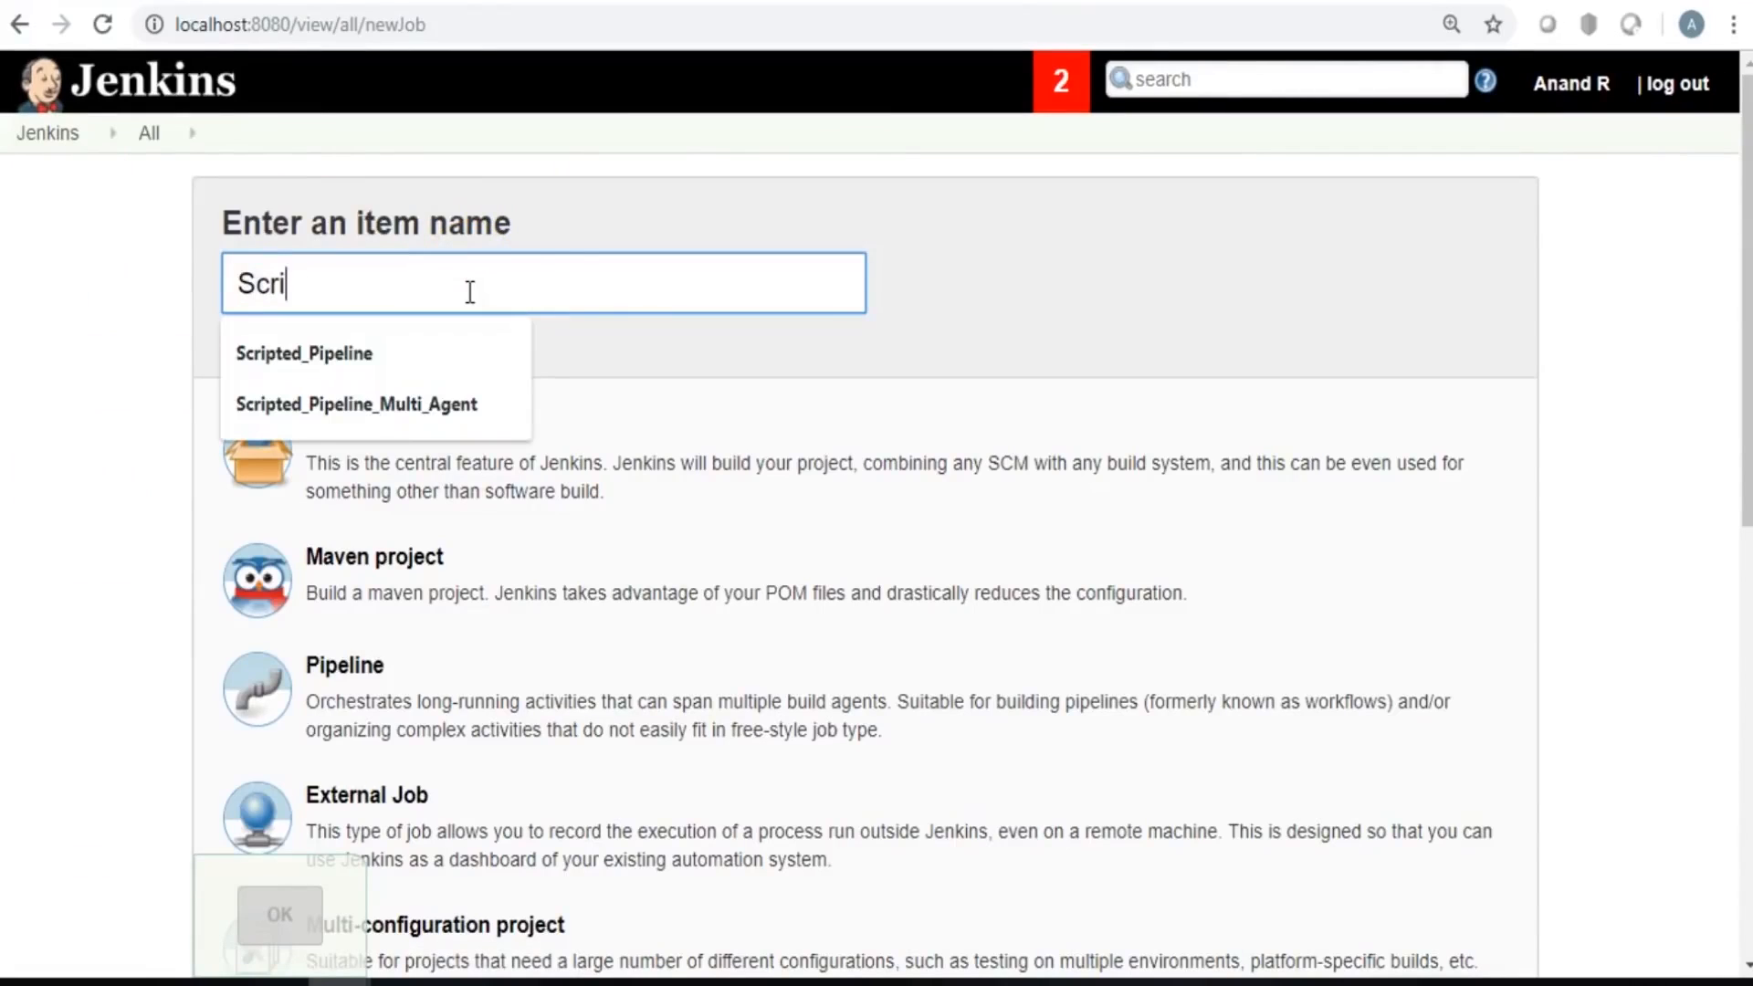
text(pted_Pipeline)
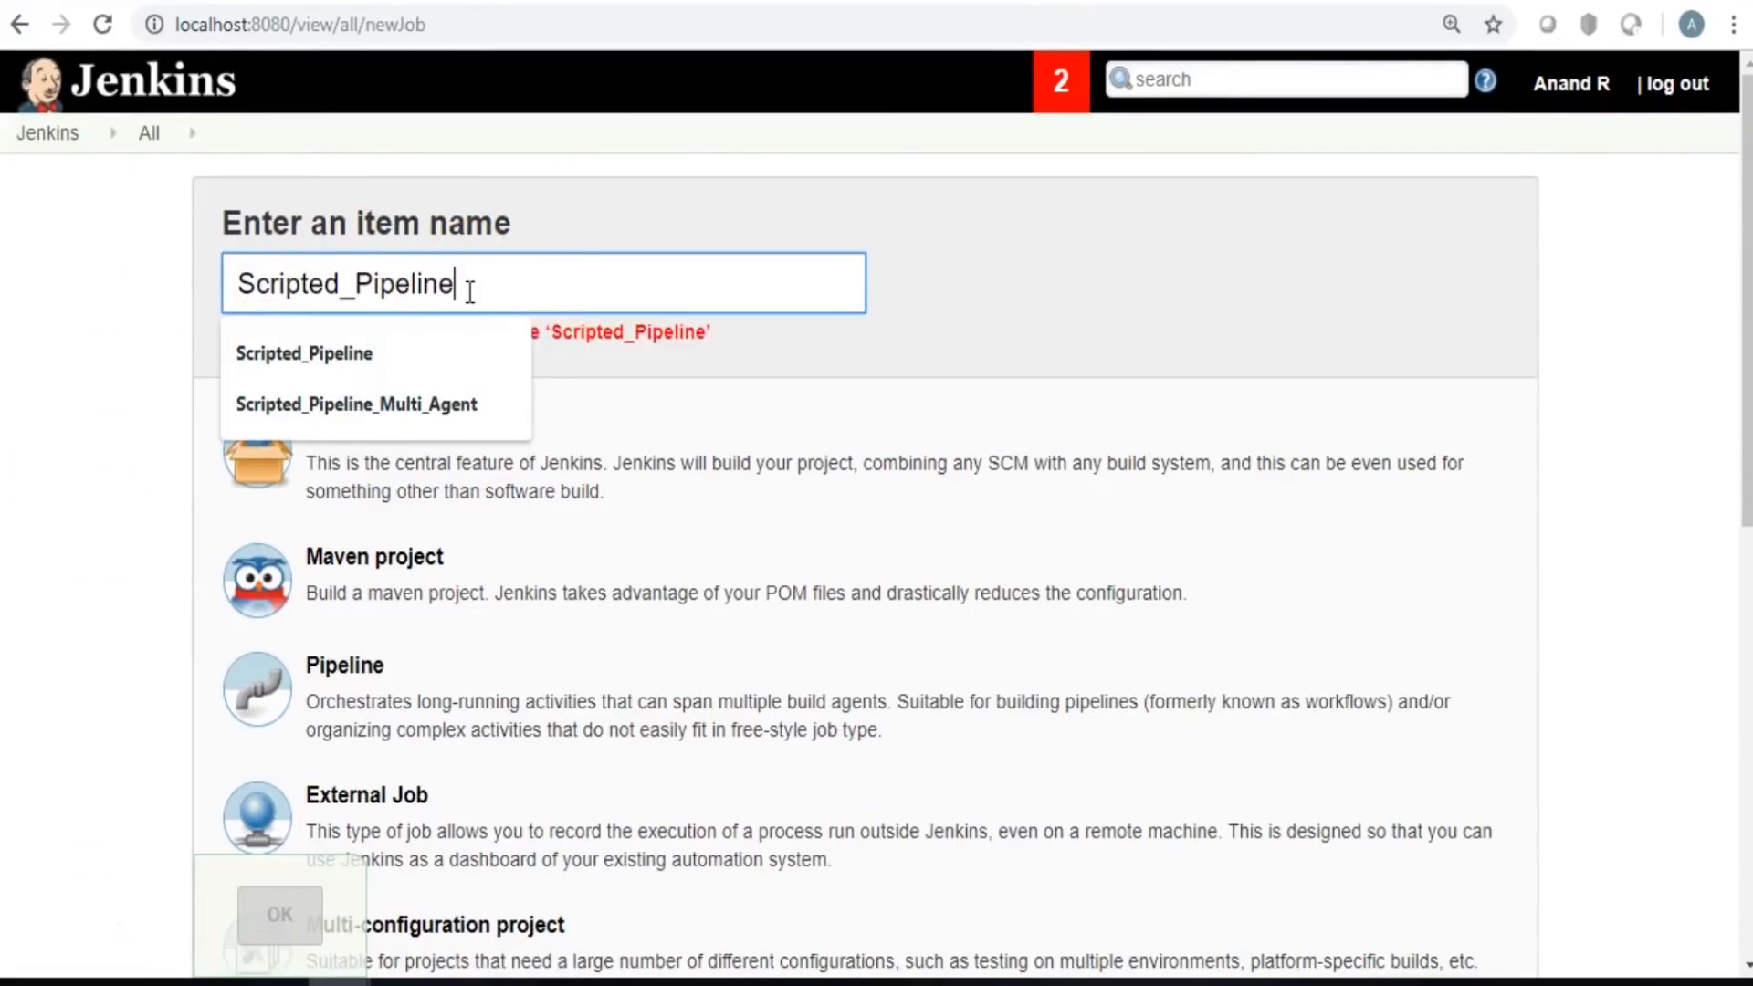
text(_GitHub)
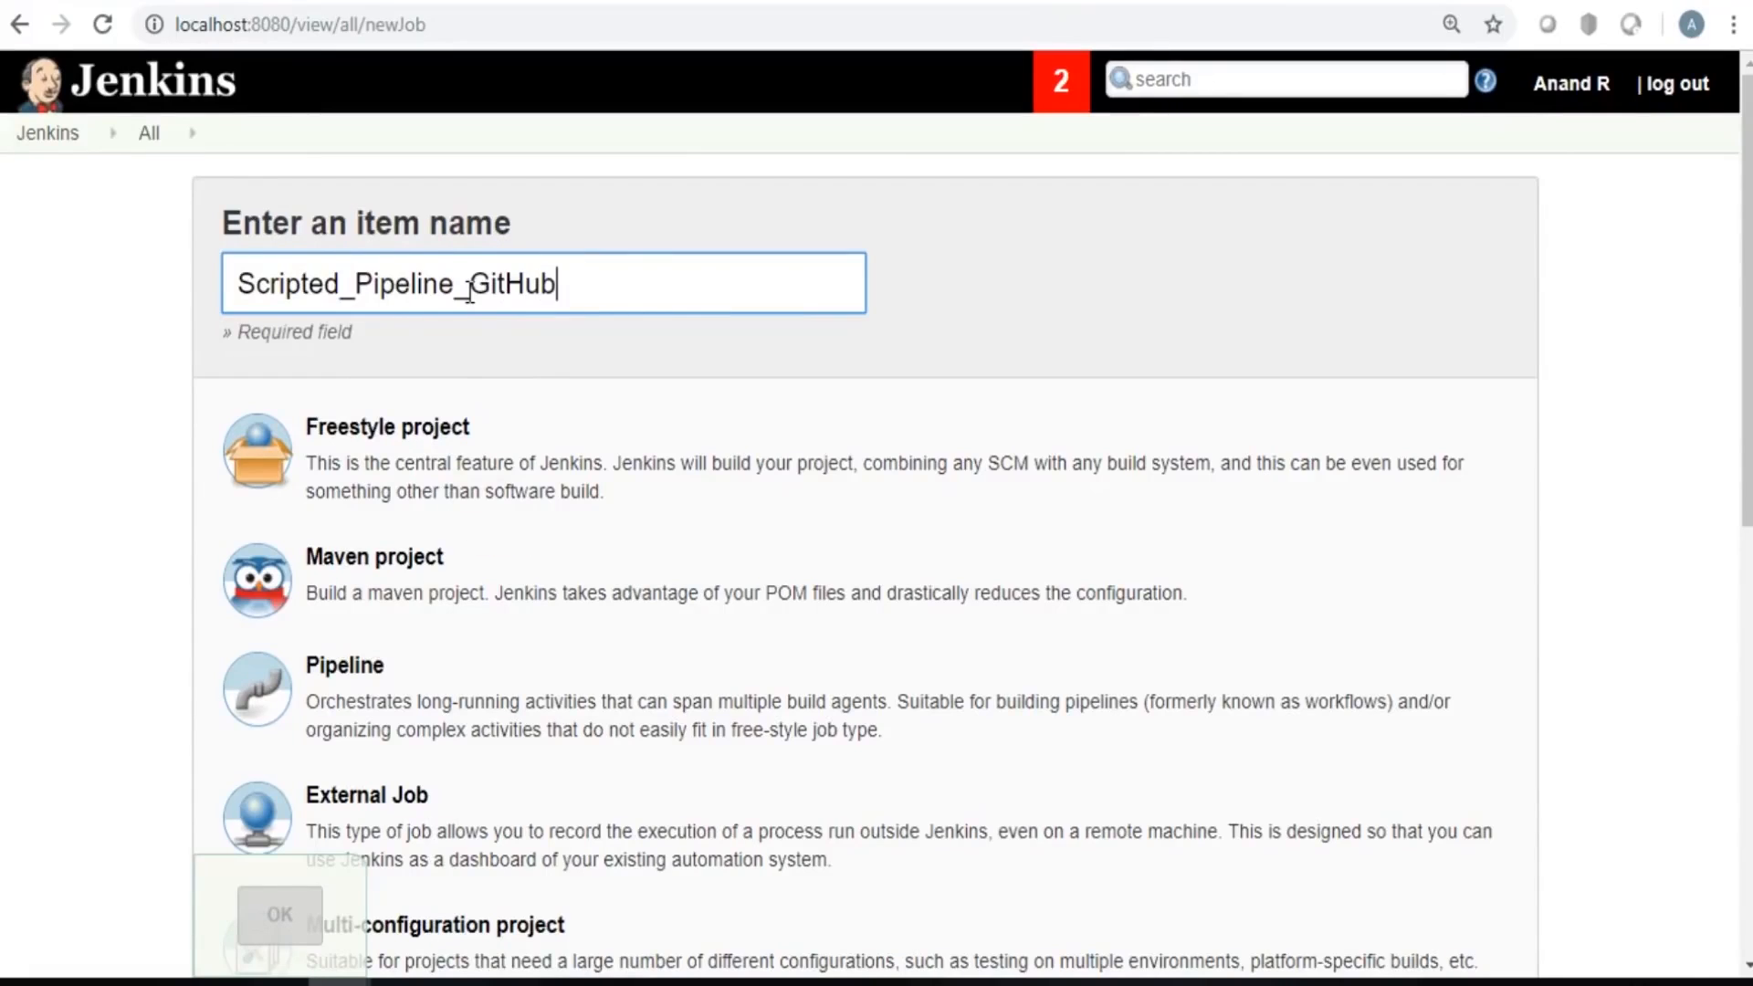
click(406, 680)
click(276, 911)
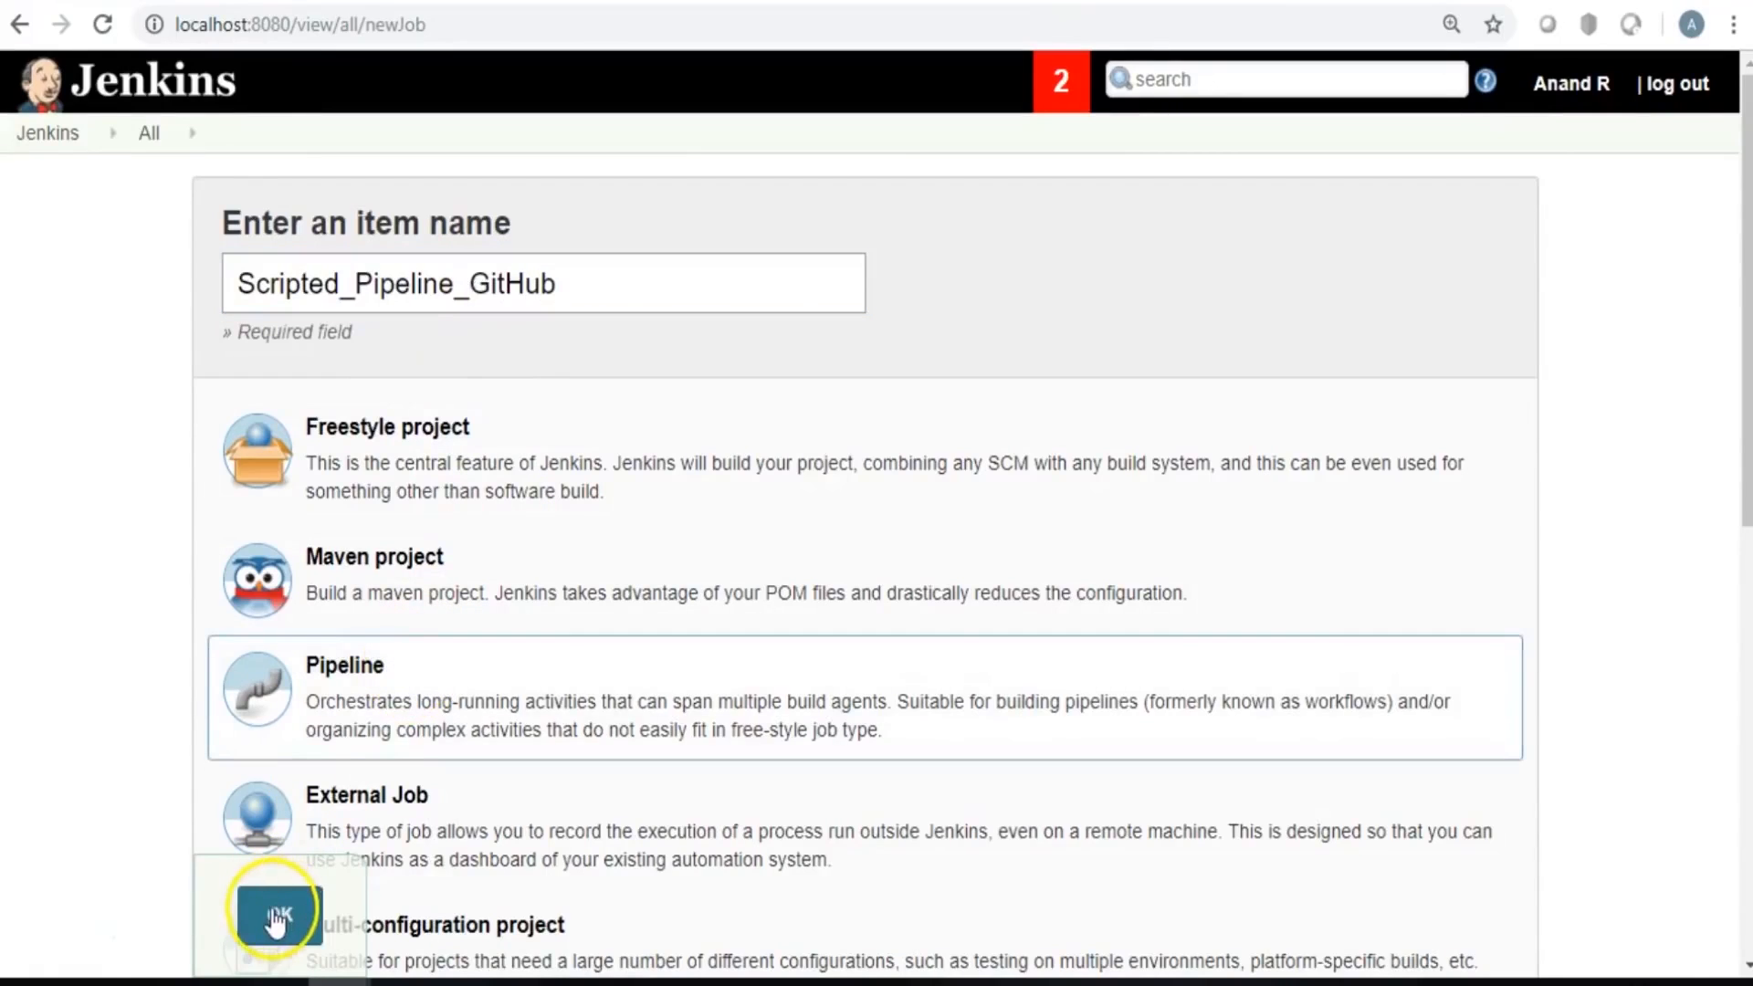
Copy the whole declarative script from the "new 45" file in Notepad++ into the Pipeline script field of Scripted_Pipeline_GitHub.
scroll(1525, 414, down, 10)
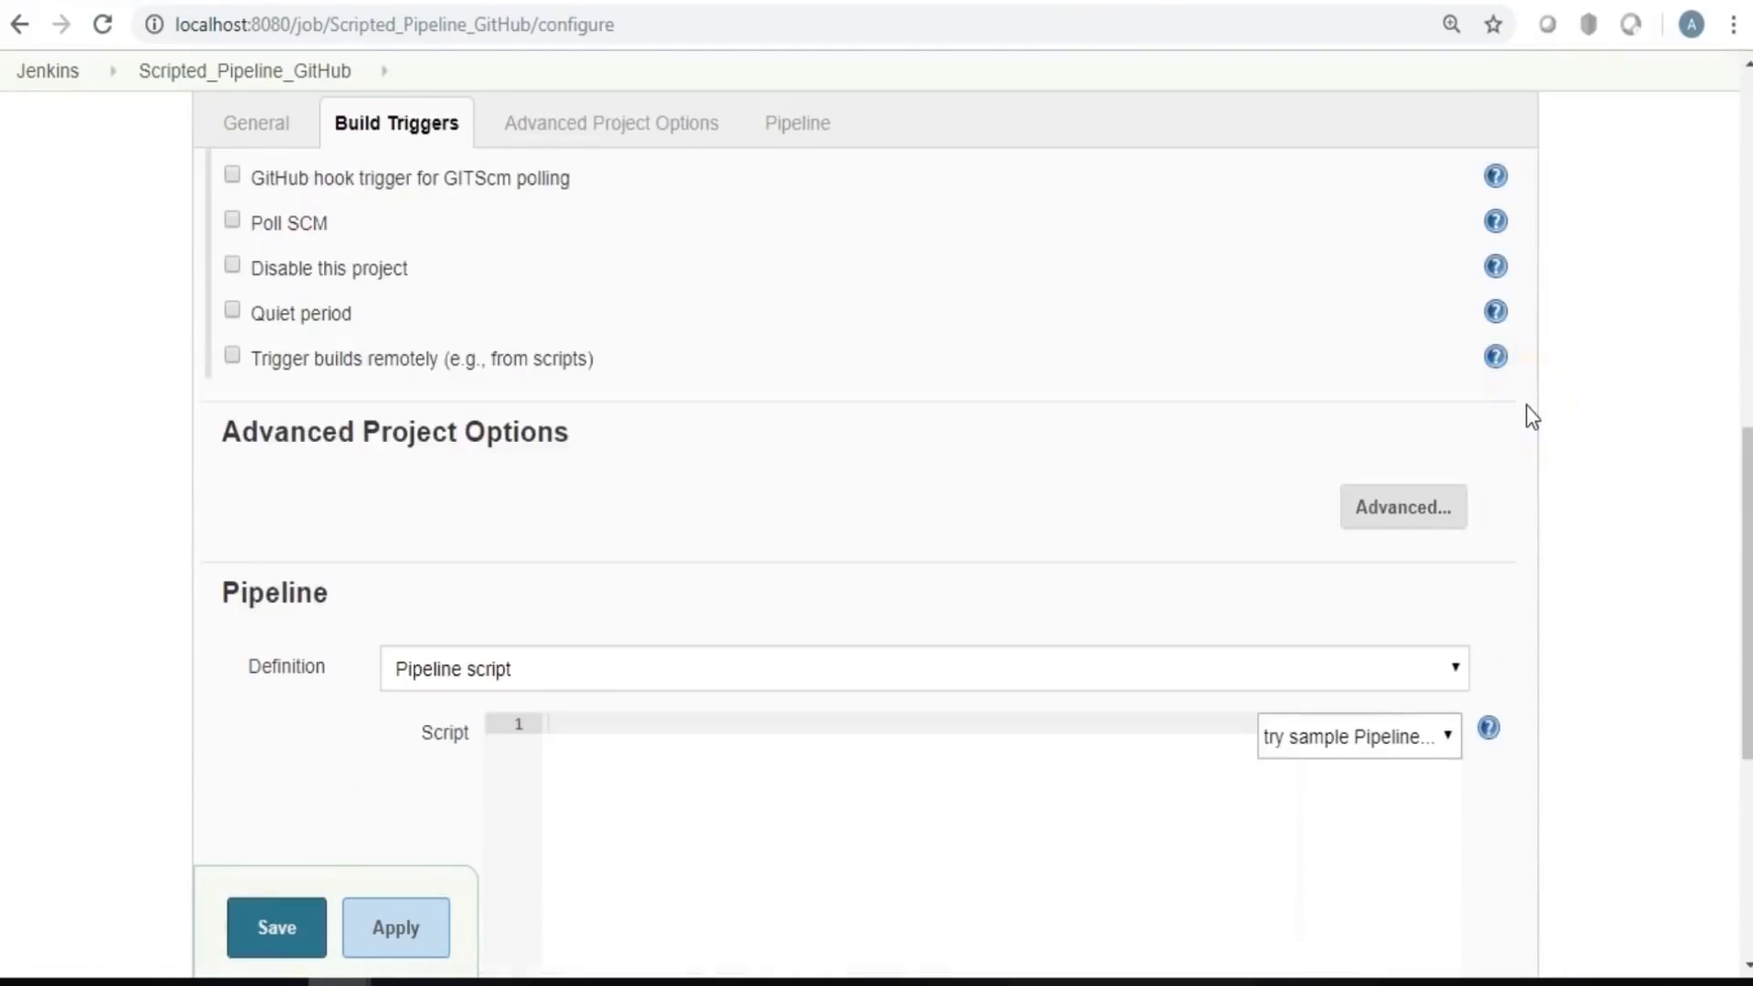
scroll(1525, 414, down, 5)
click(853, 352)
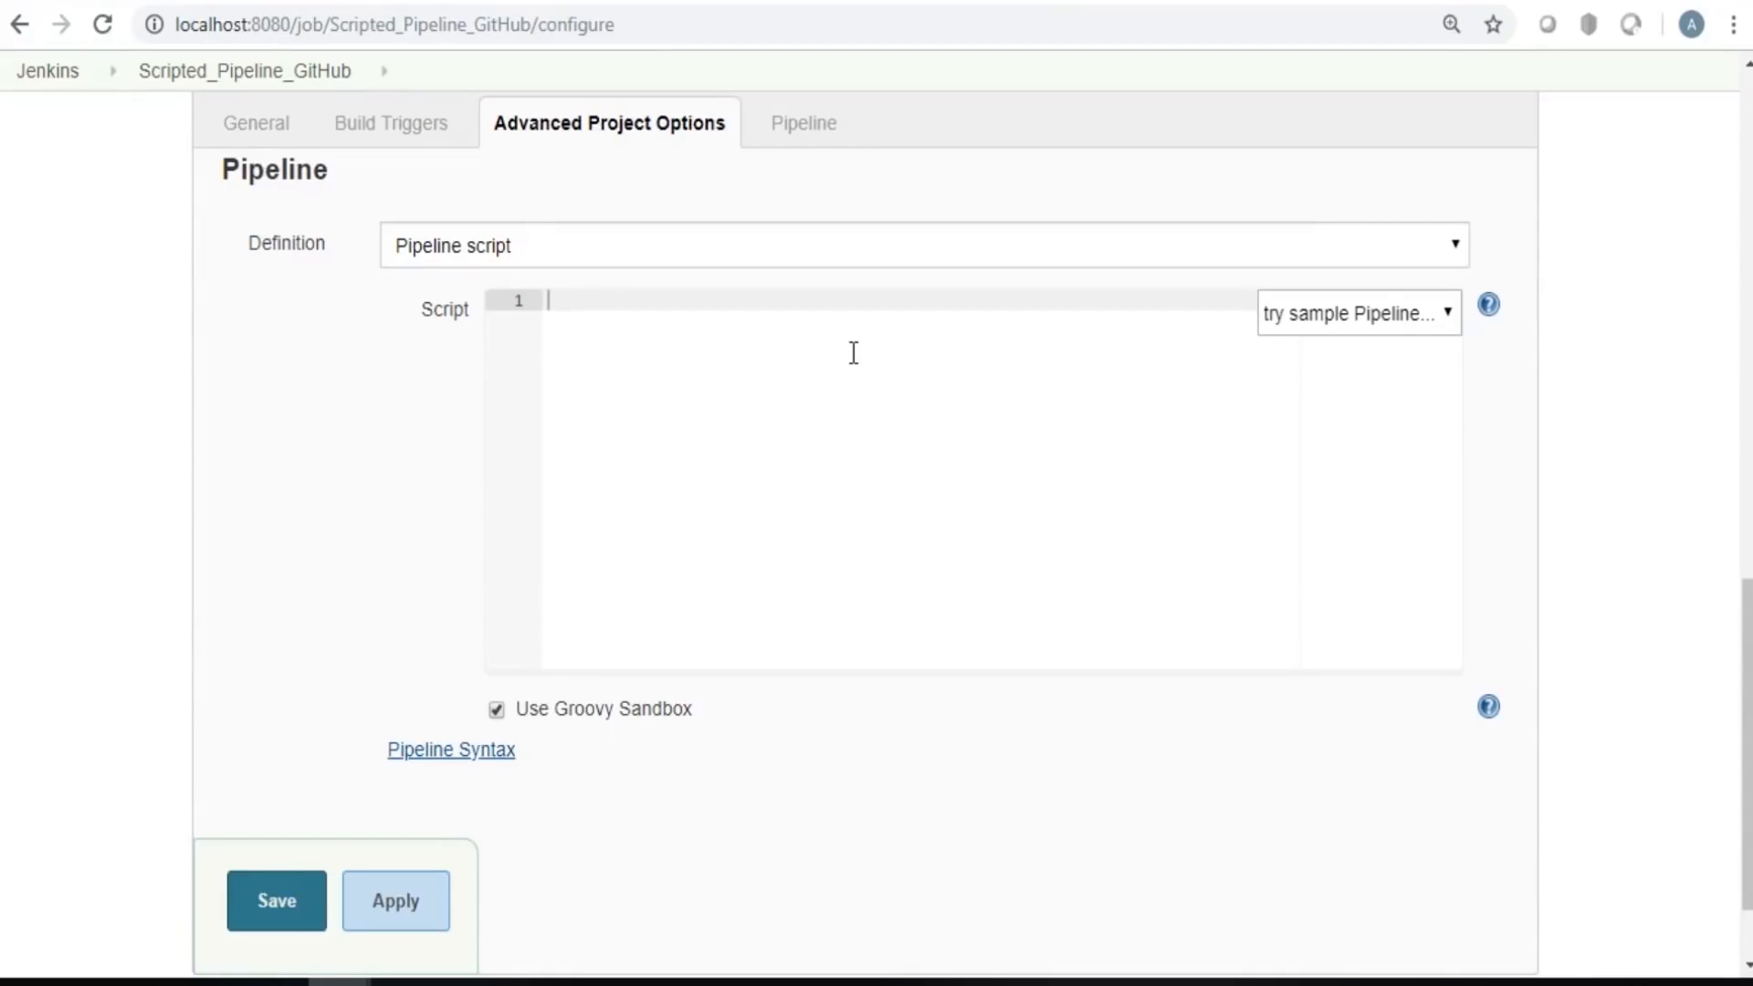
click(403, 981)
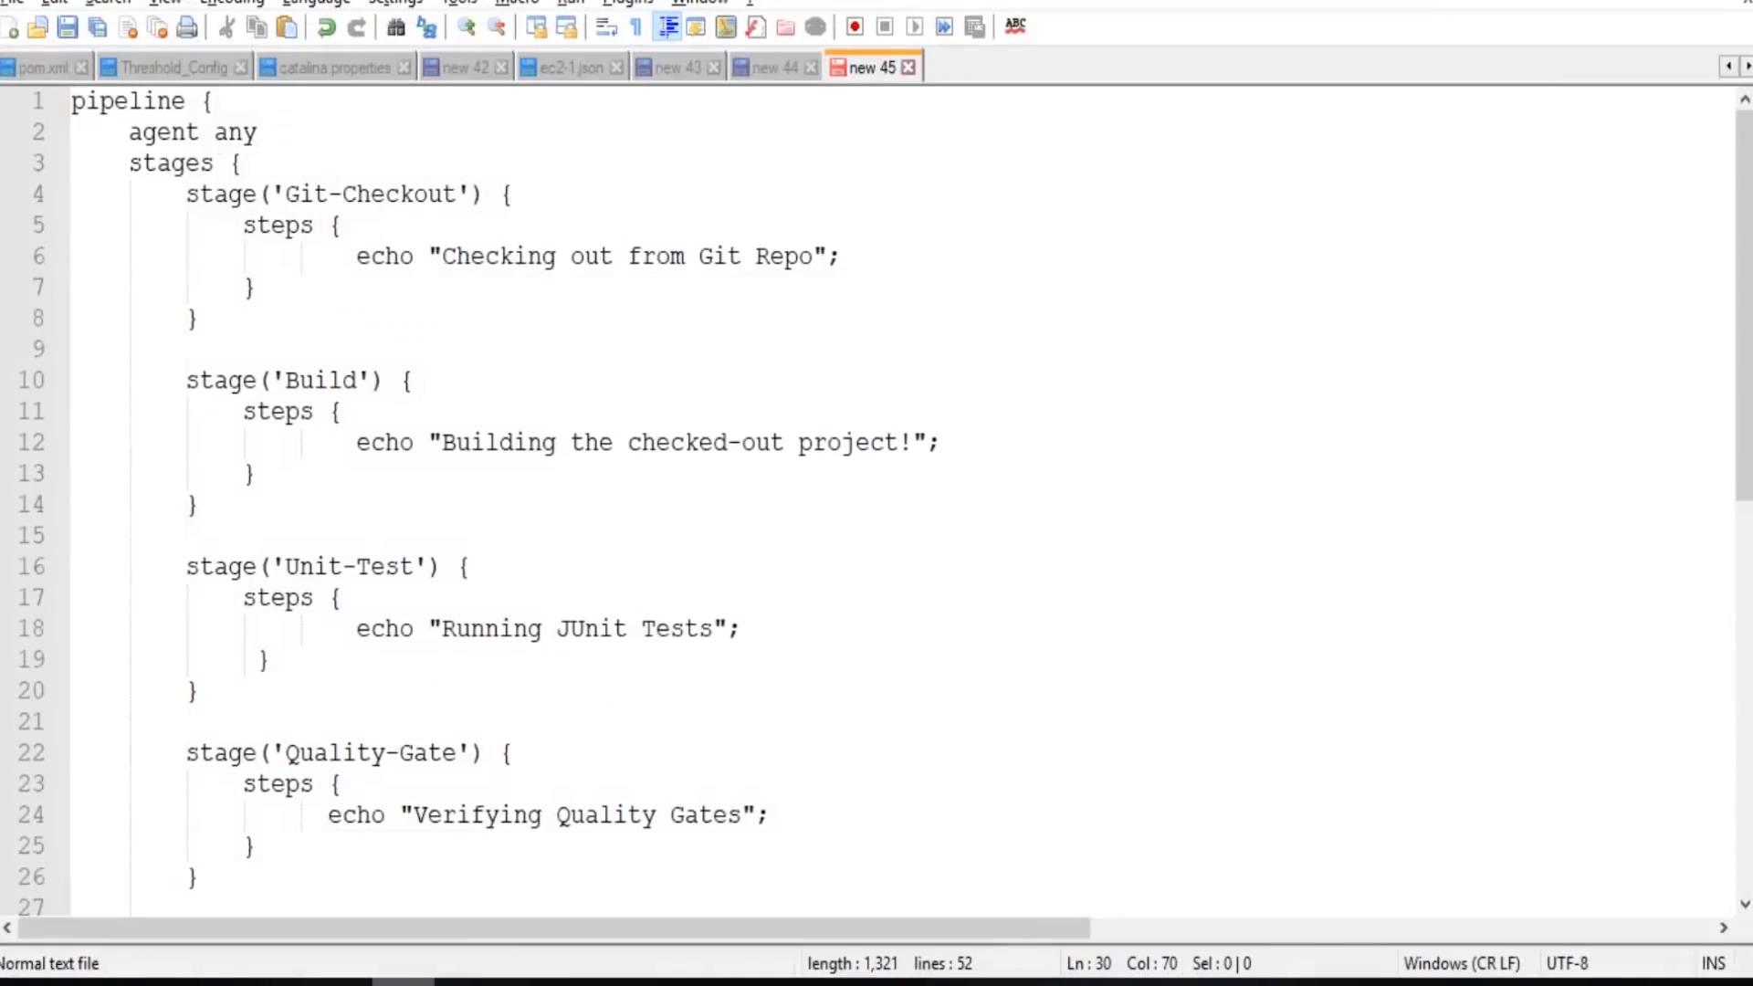
scroll(687, 473, down, 9)
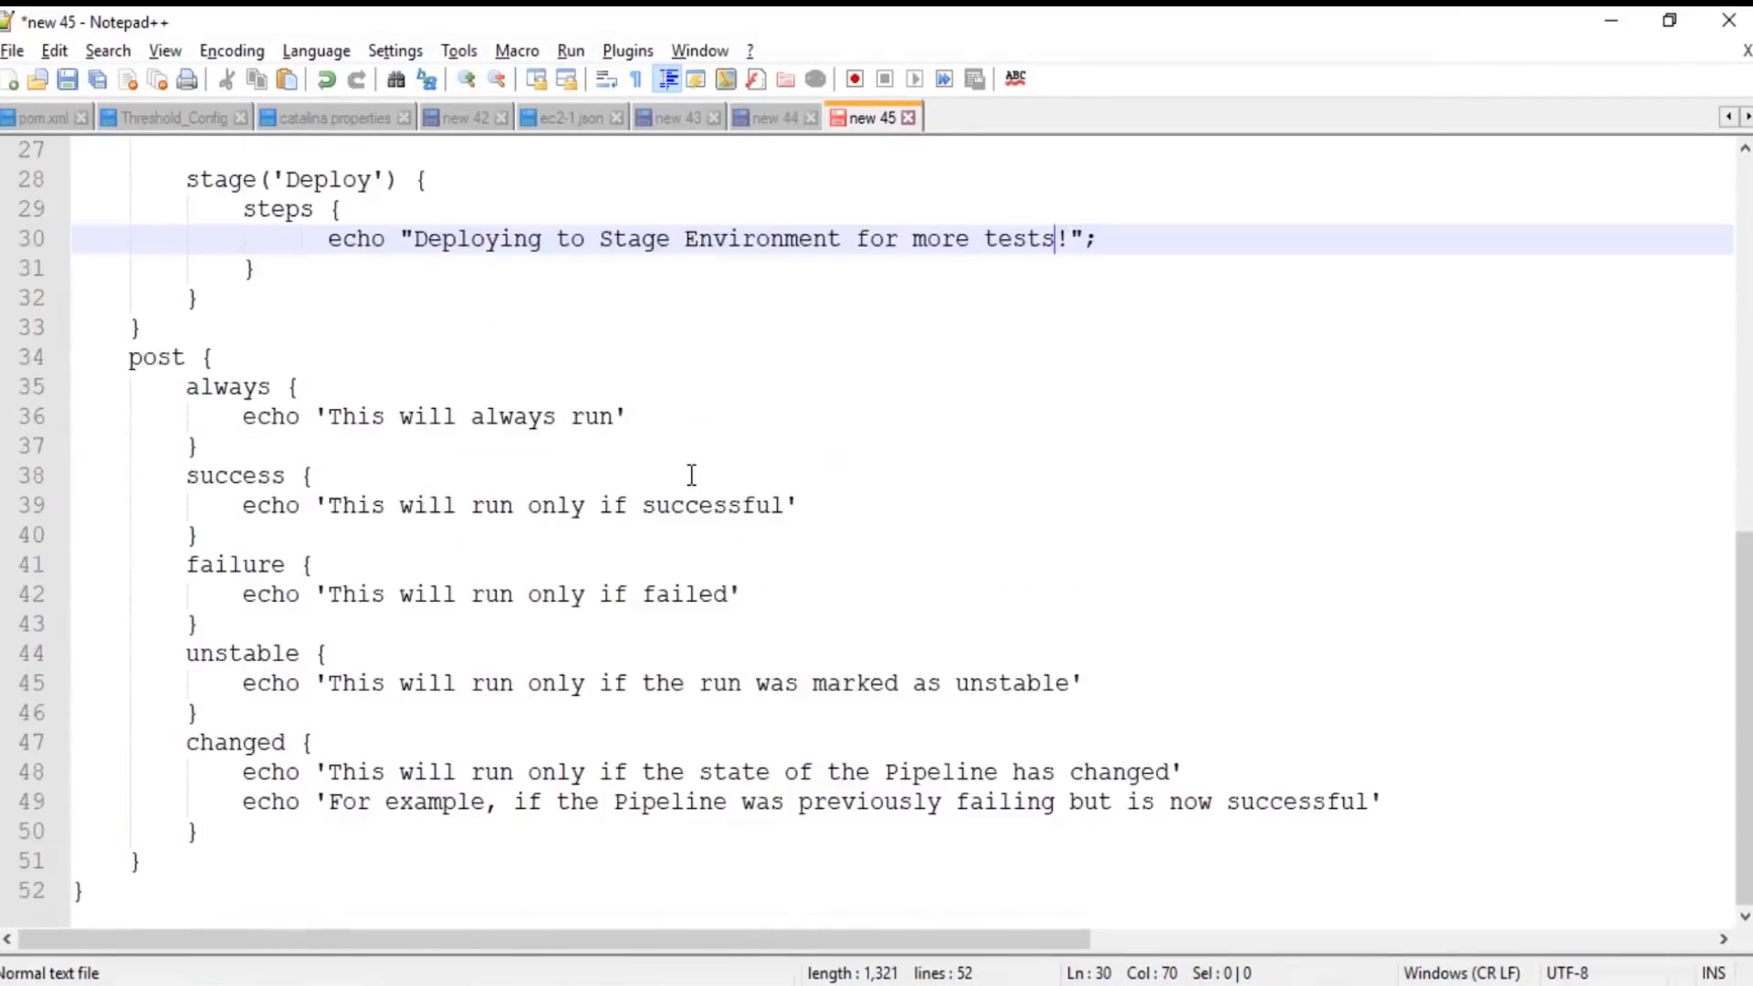
scroll(691, 475, up, 9)
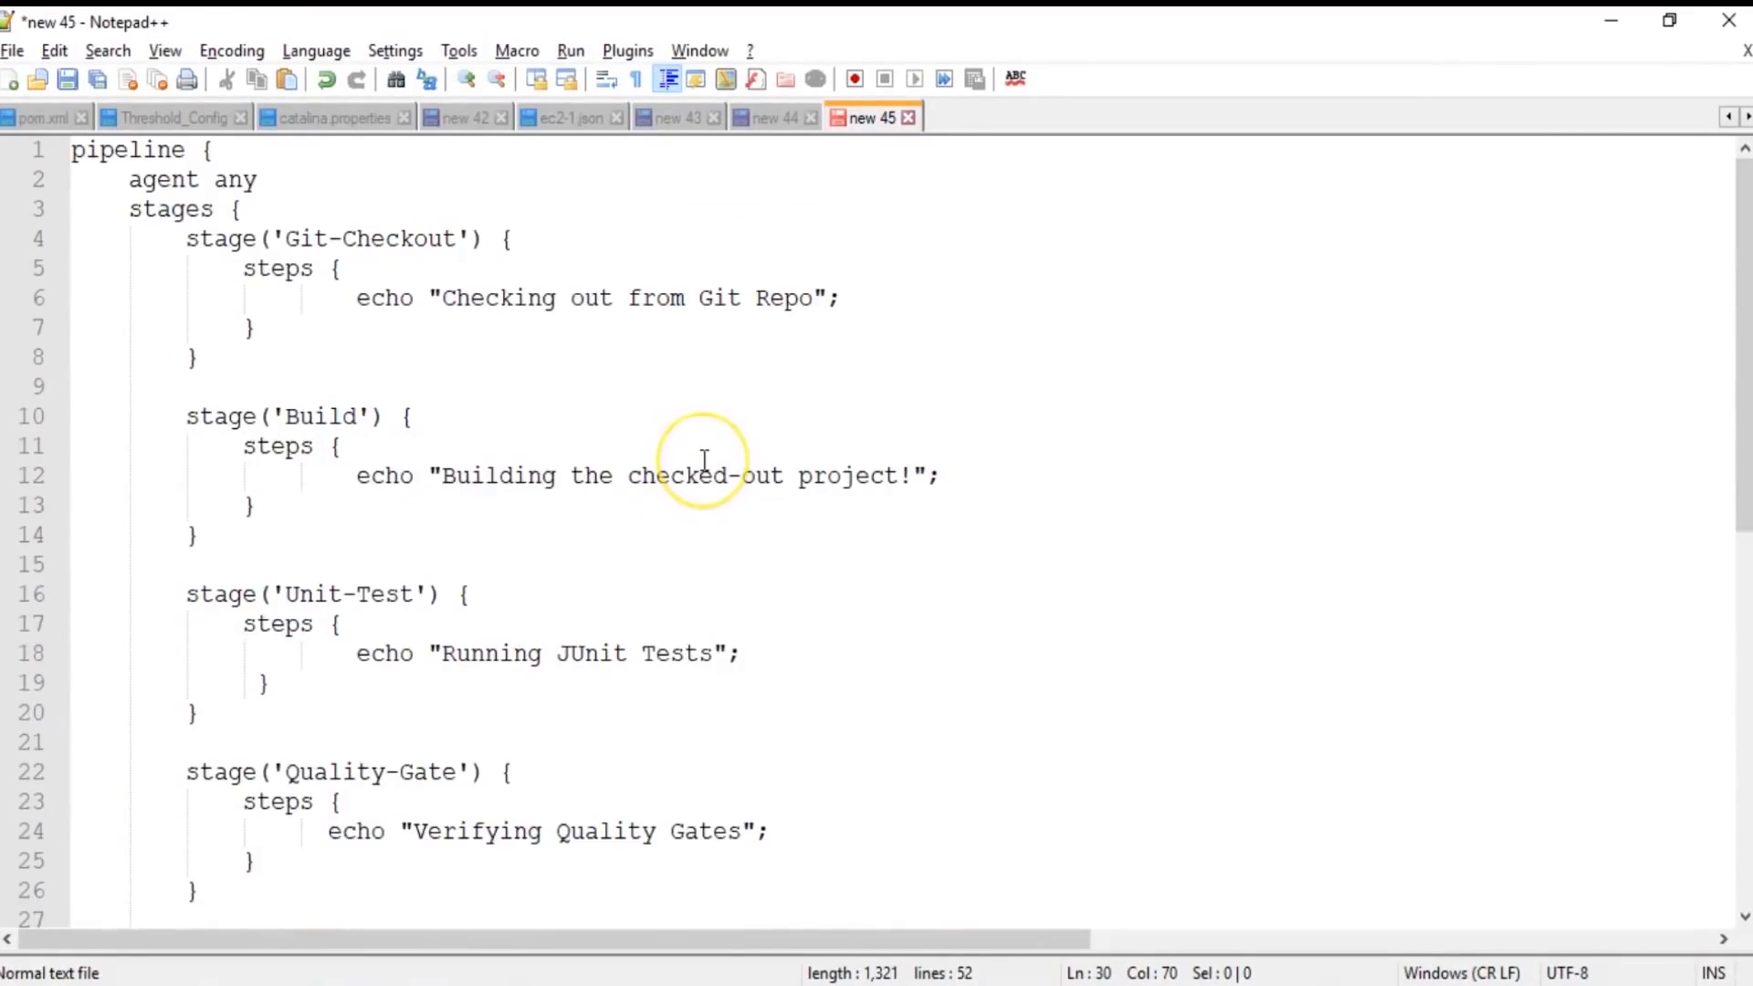
key(ctrl+a)
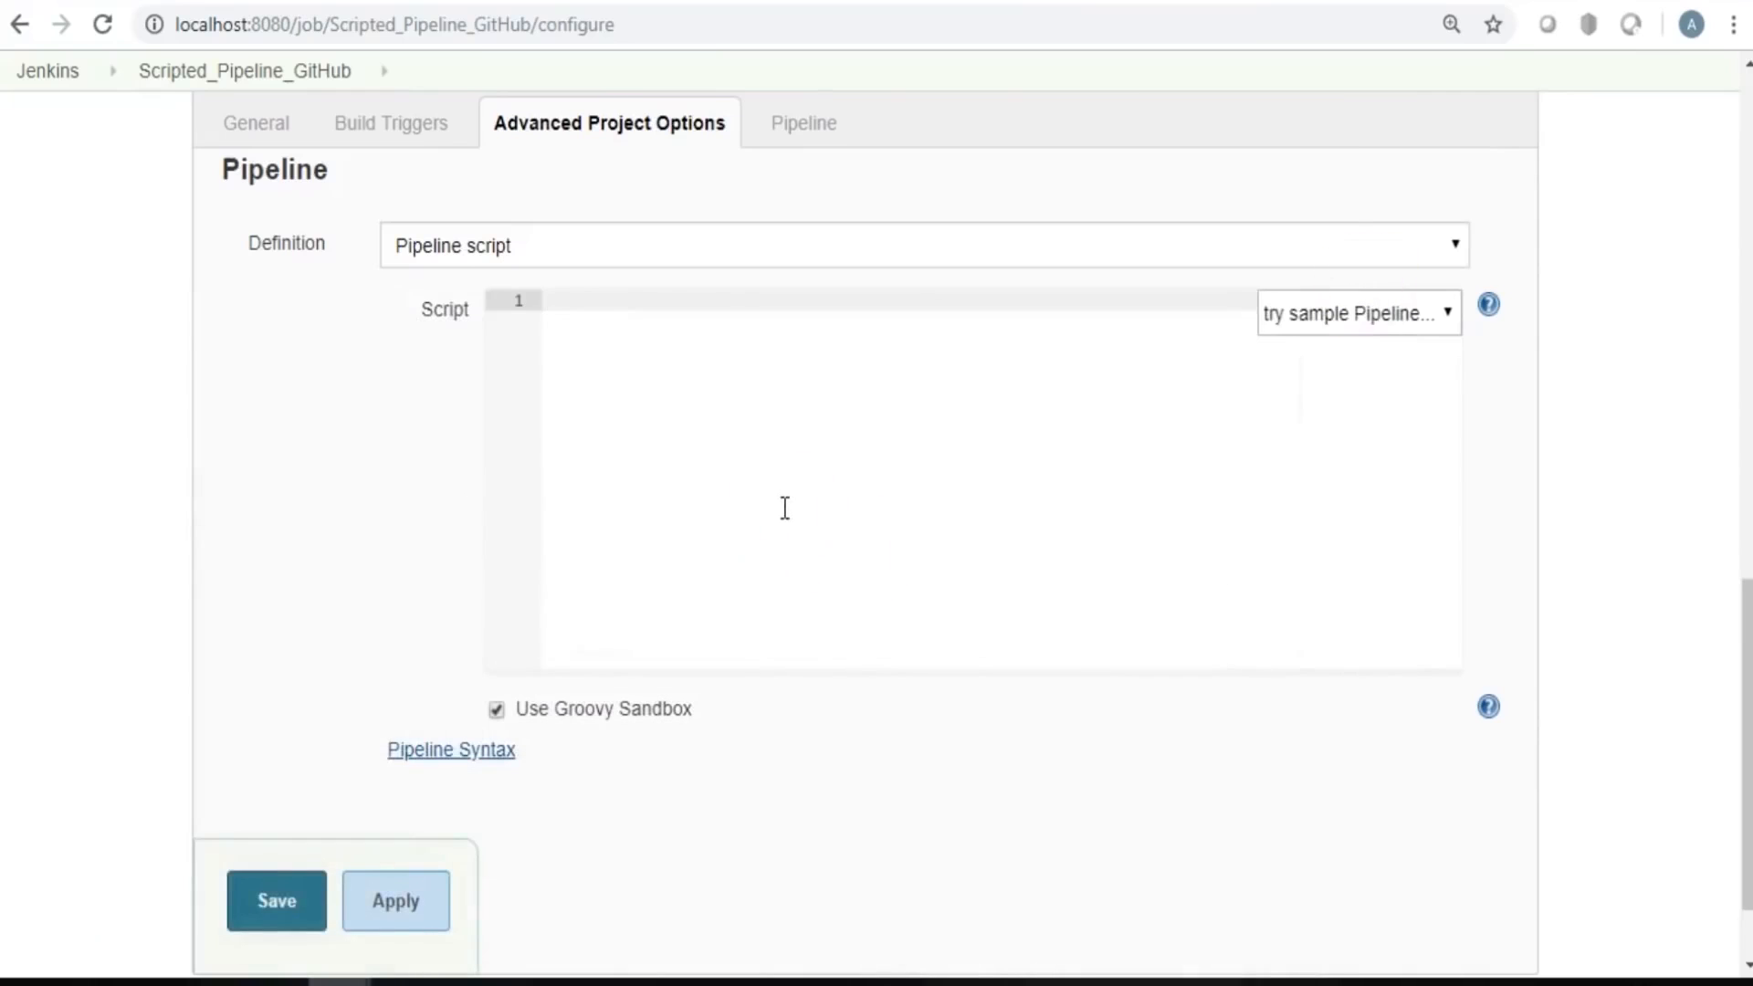
key(ctrl+v)
drag(1449, 611, 1459, 313)
Review the Git-Checkout, Build, Unit-Test, Quality-Gate and Deploy stages in the pasted pipeline script.
click(708, 354)
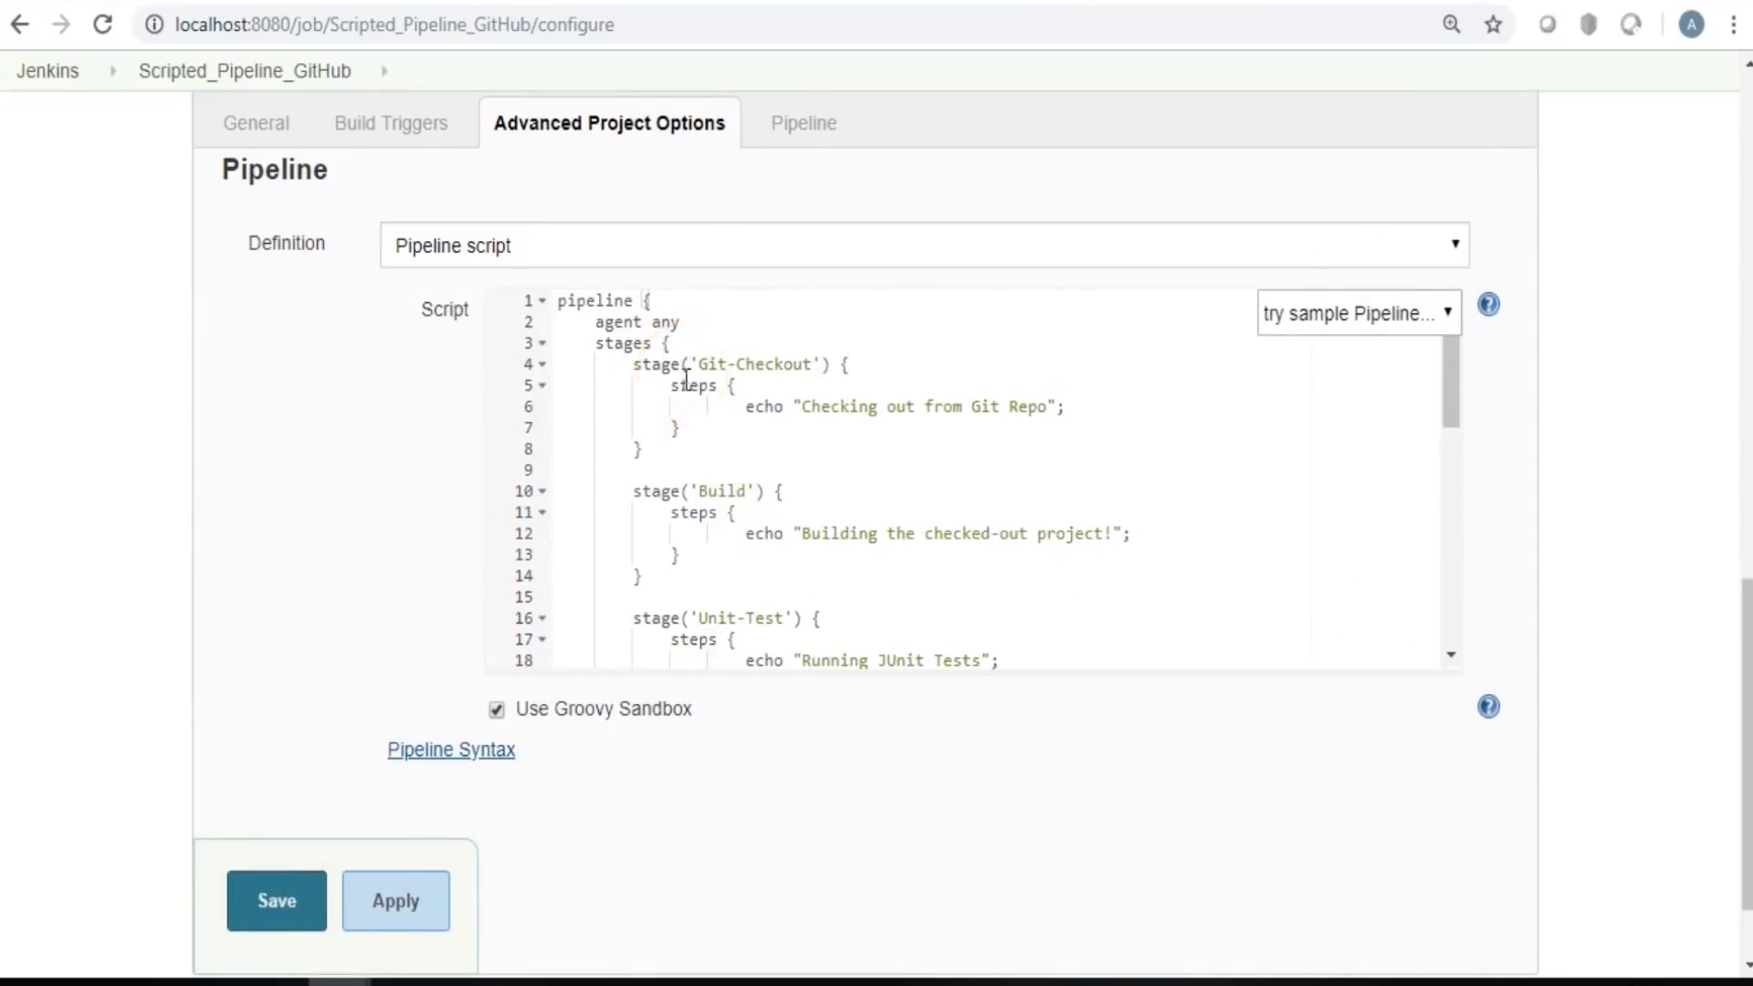
click(770, 508)
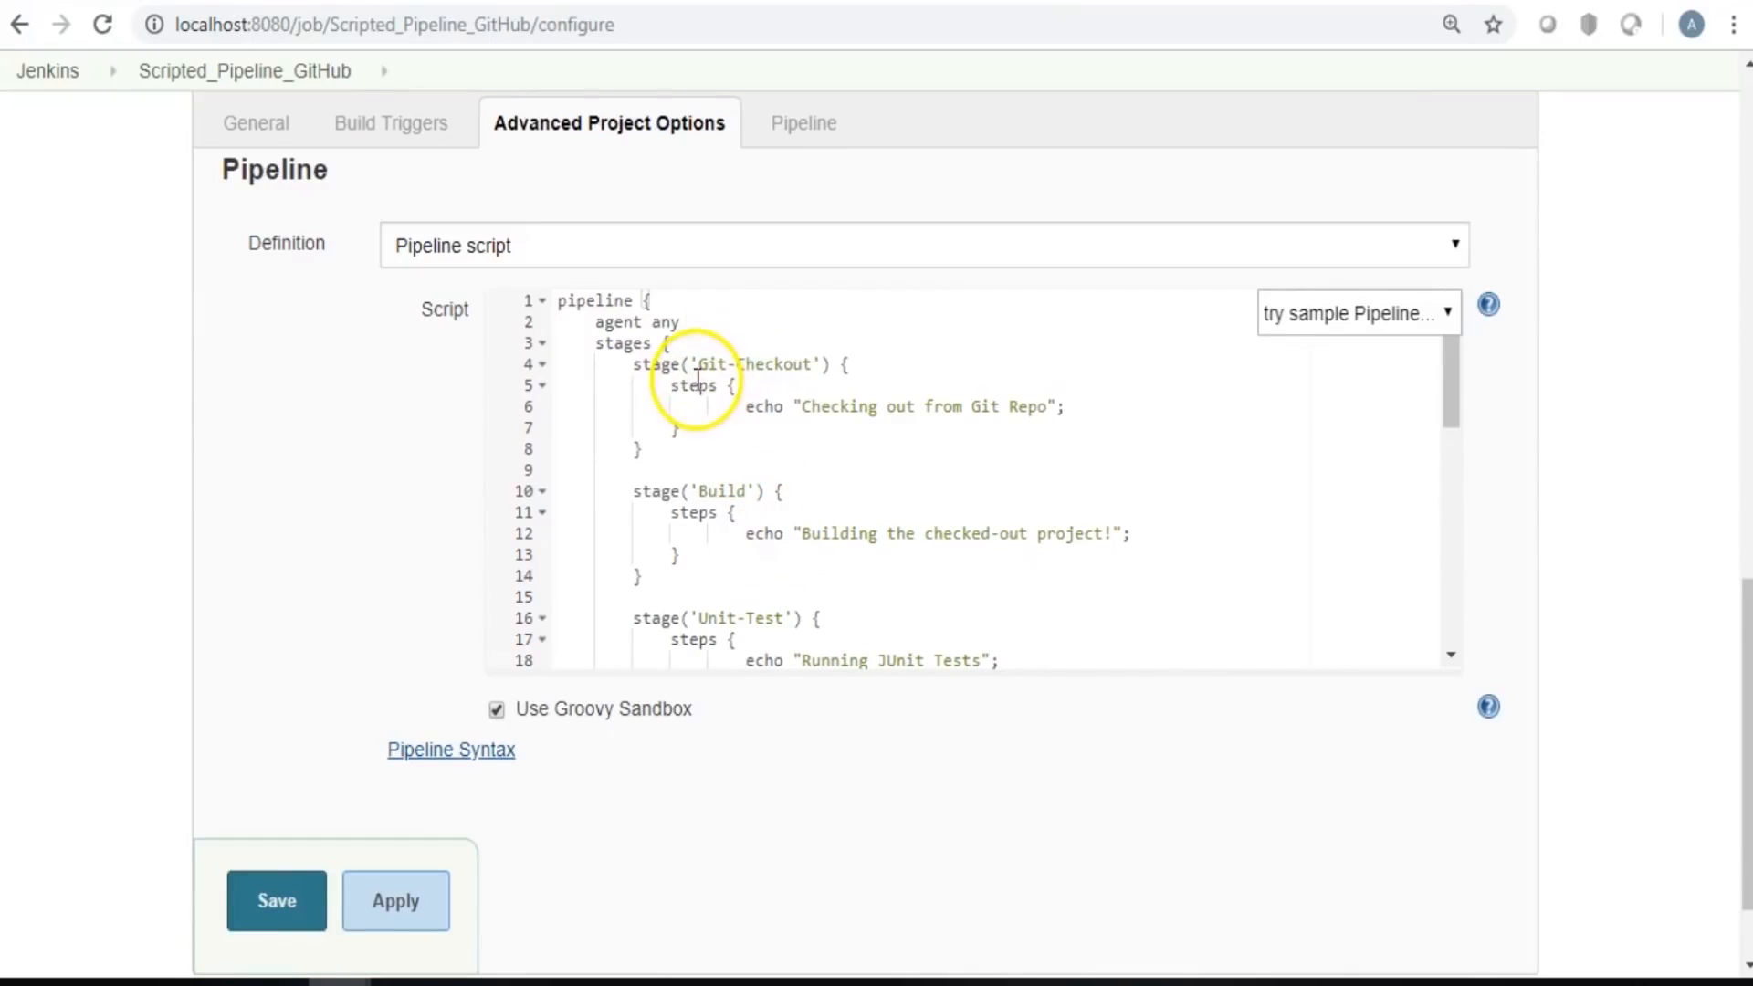
drag(703, 363, 771, 352)
click(716, 489)
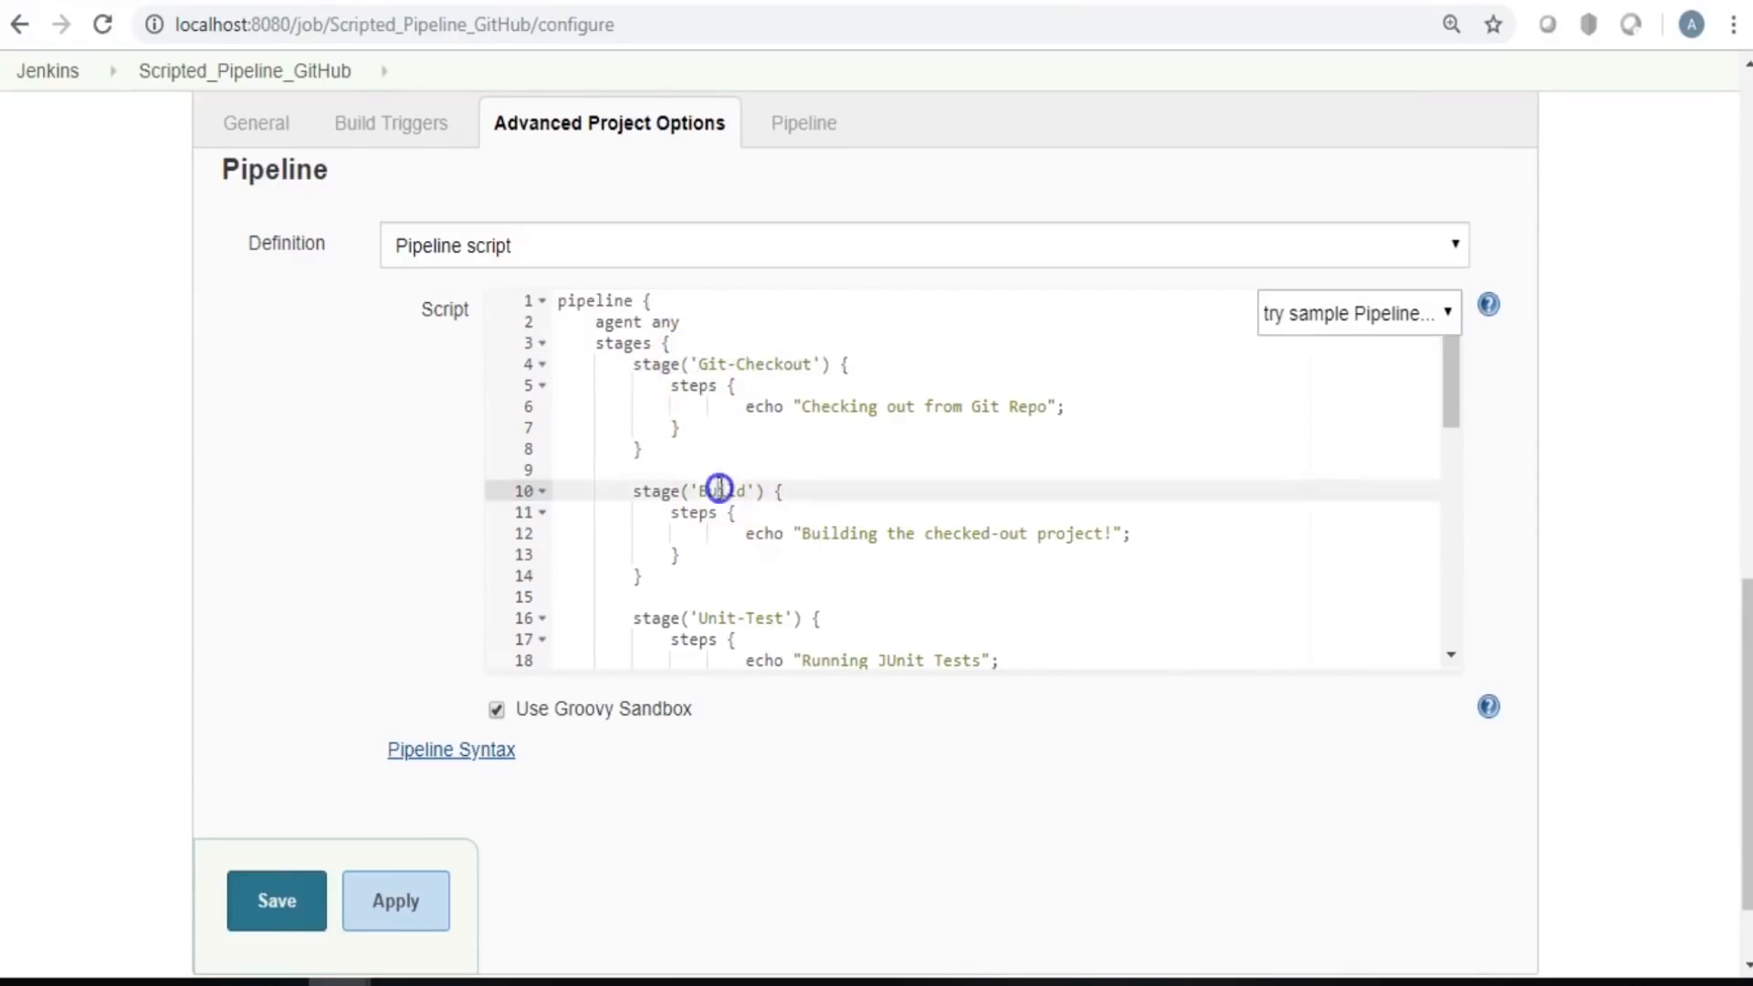
scroll(857, 536, down, 2)
click(747, 430)
double_click(723, 560)
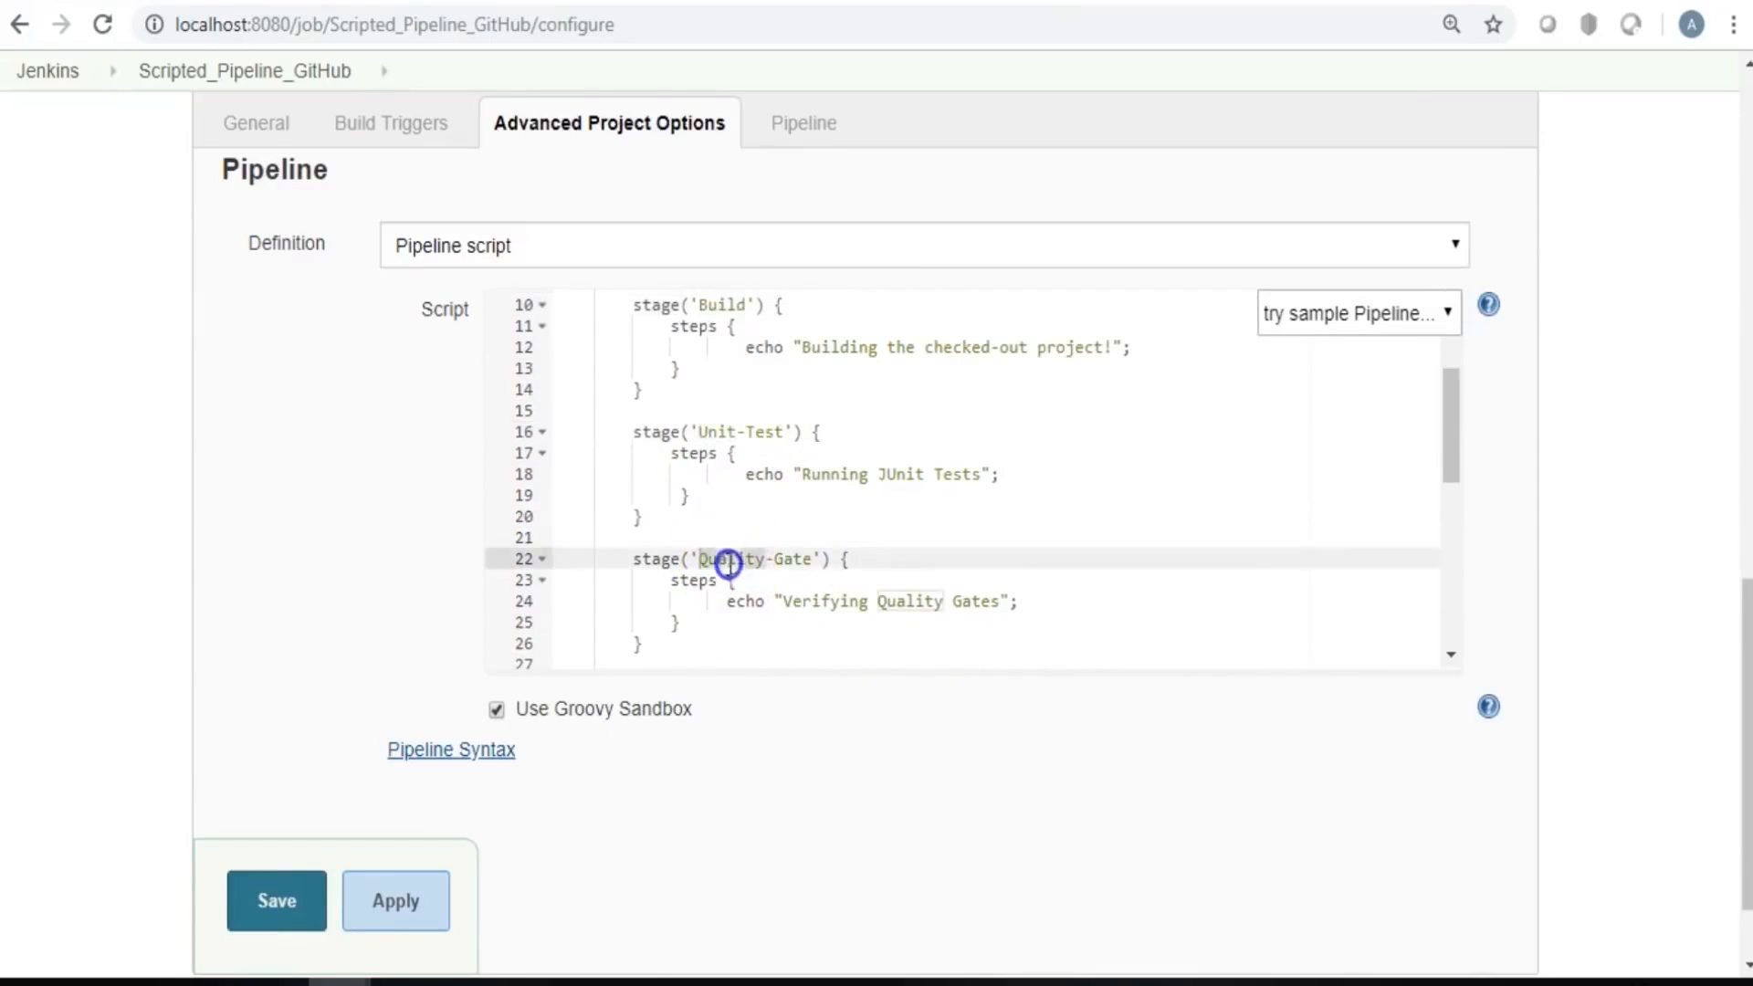
scroll(888, 556, down, 2)
double_click(704, 499)
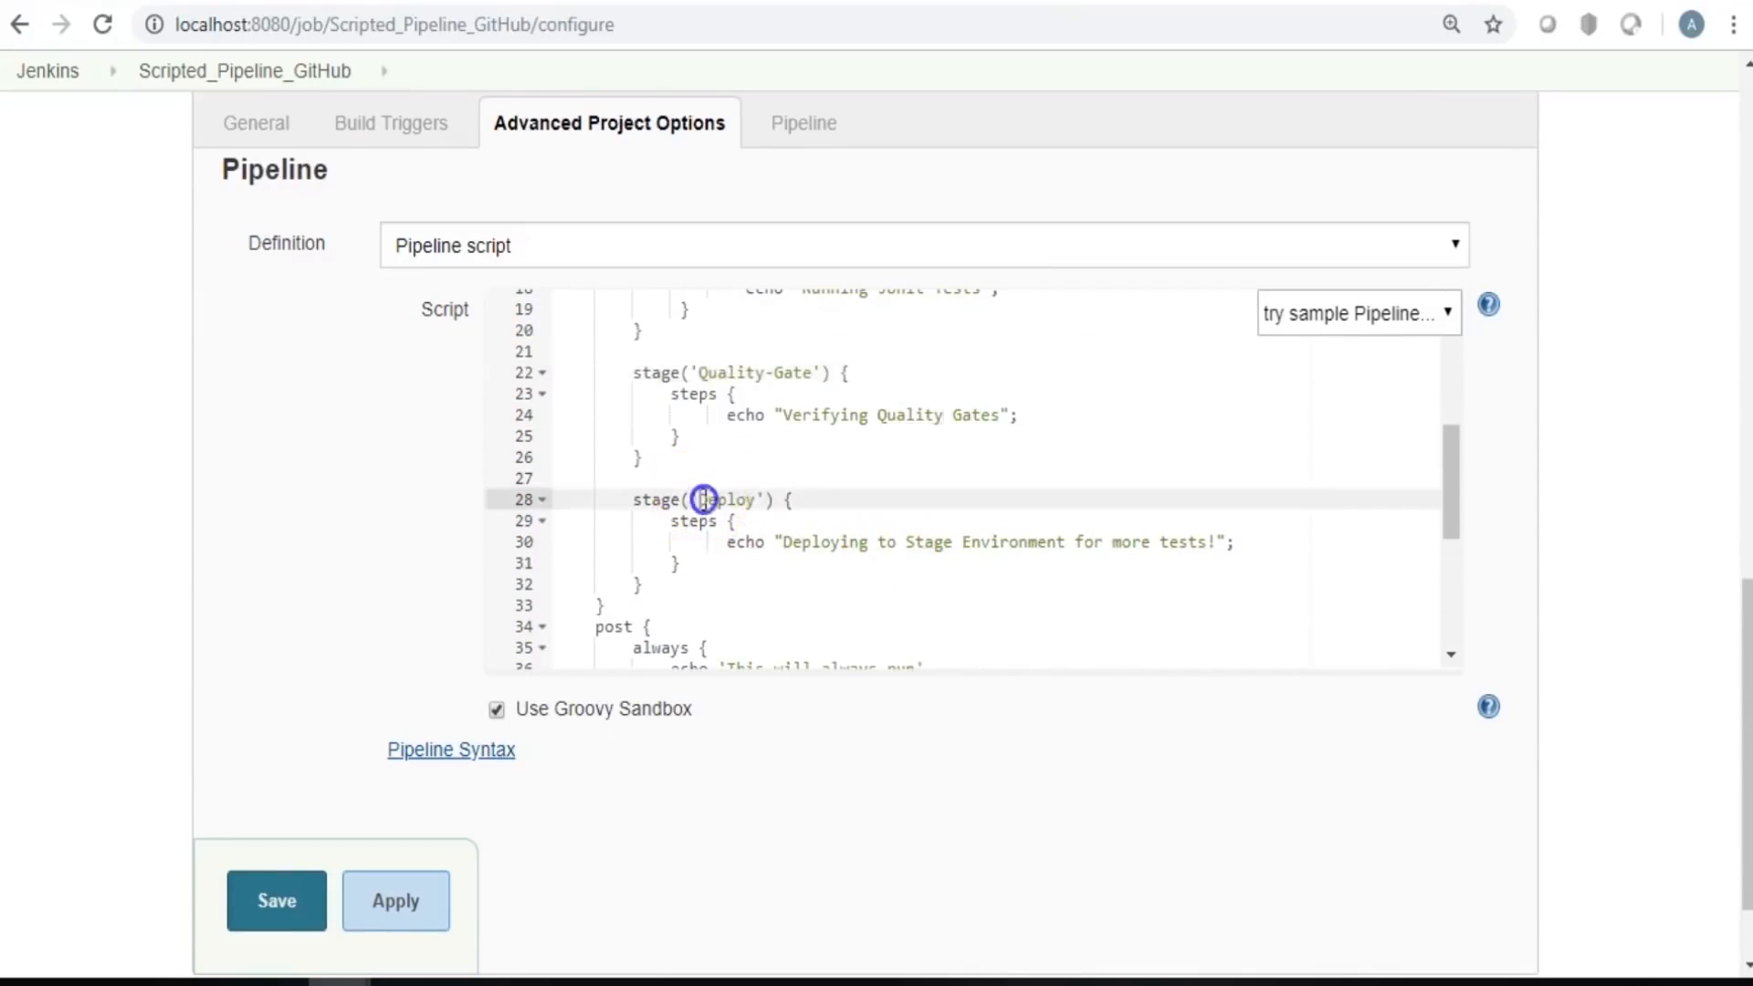
scroll(809, 548, up, 5)
Open the Snippet Generator for Scripted_Pipeline_GitHub and choose "git: Git" as the sample step.
click(1096, 548)
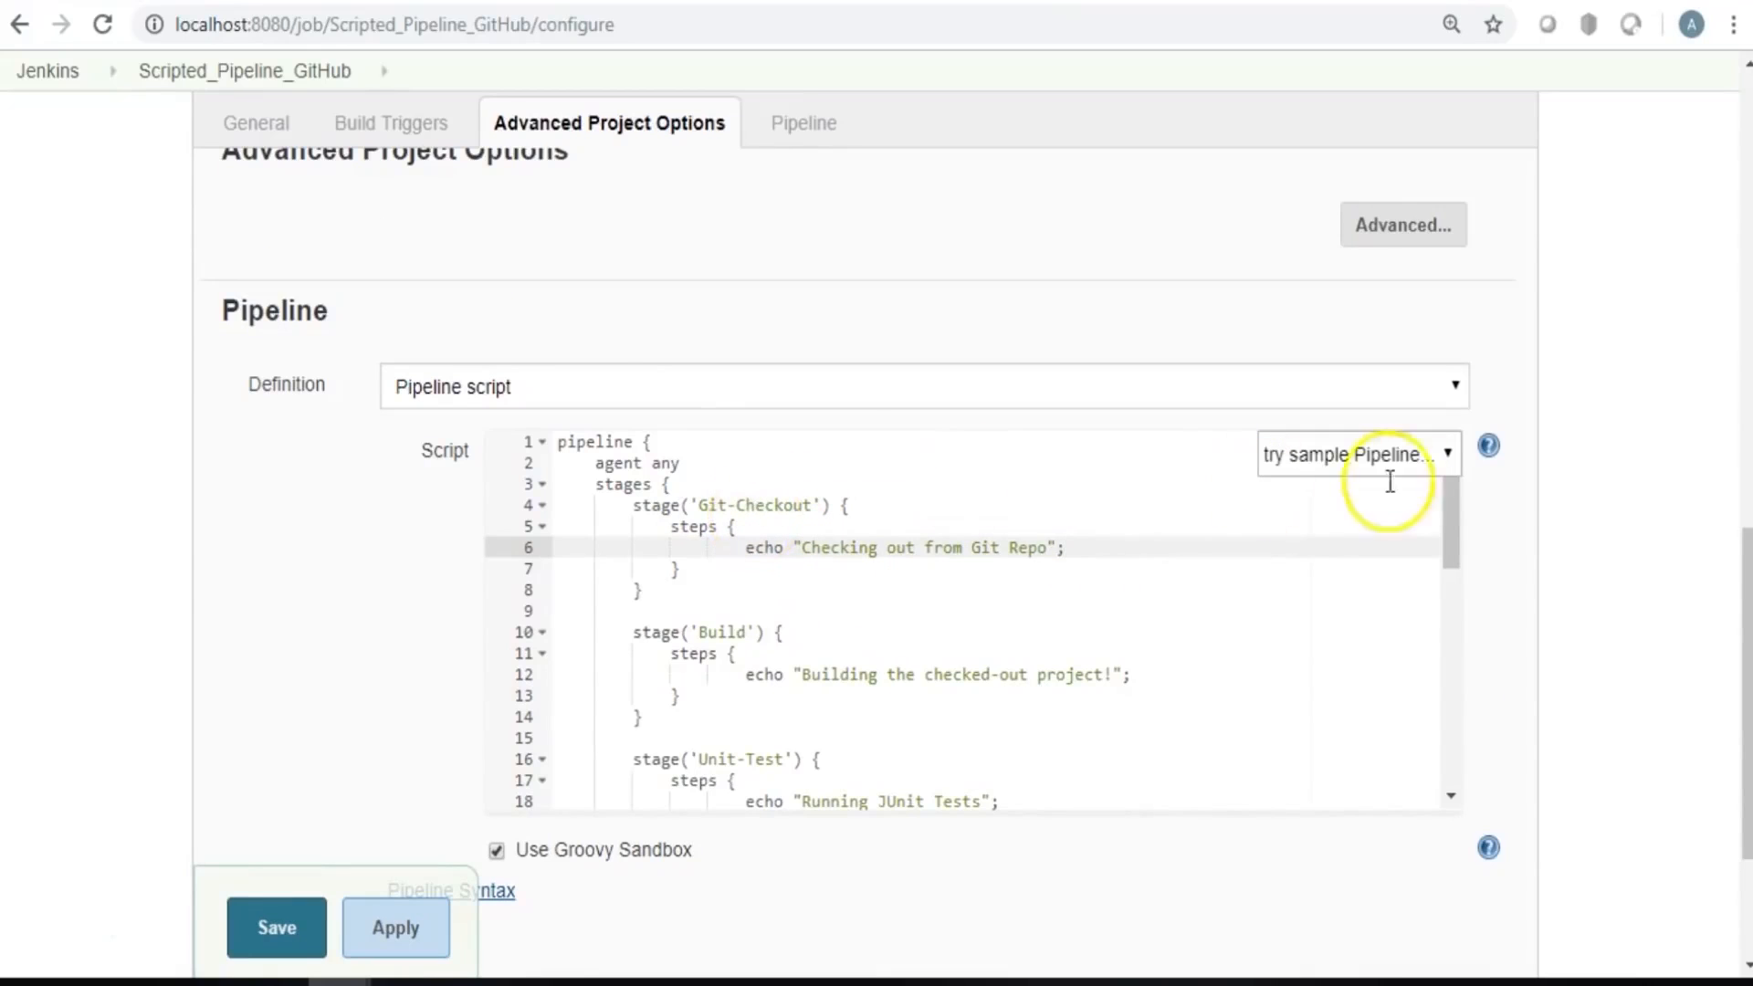
scroll(1604, 438, down, 3)
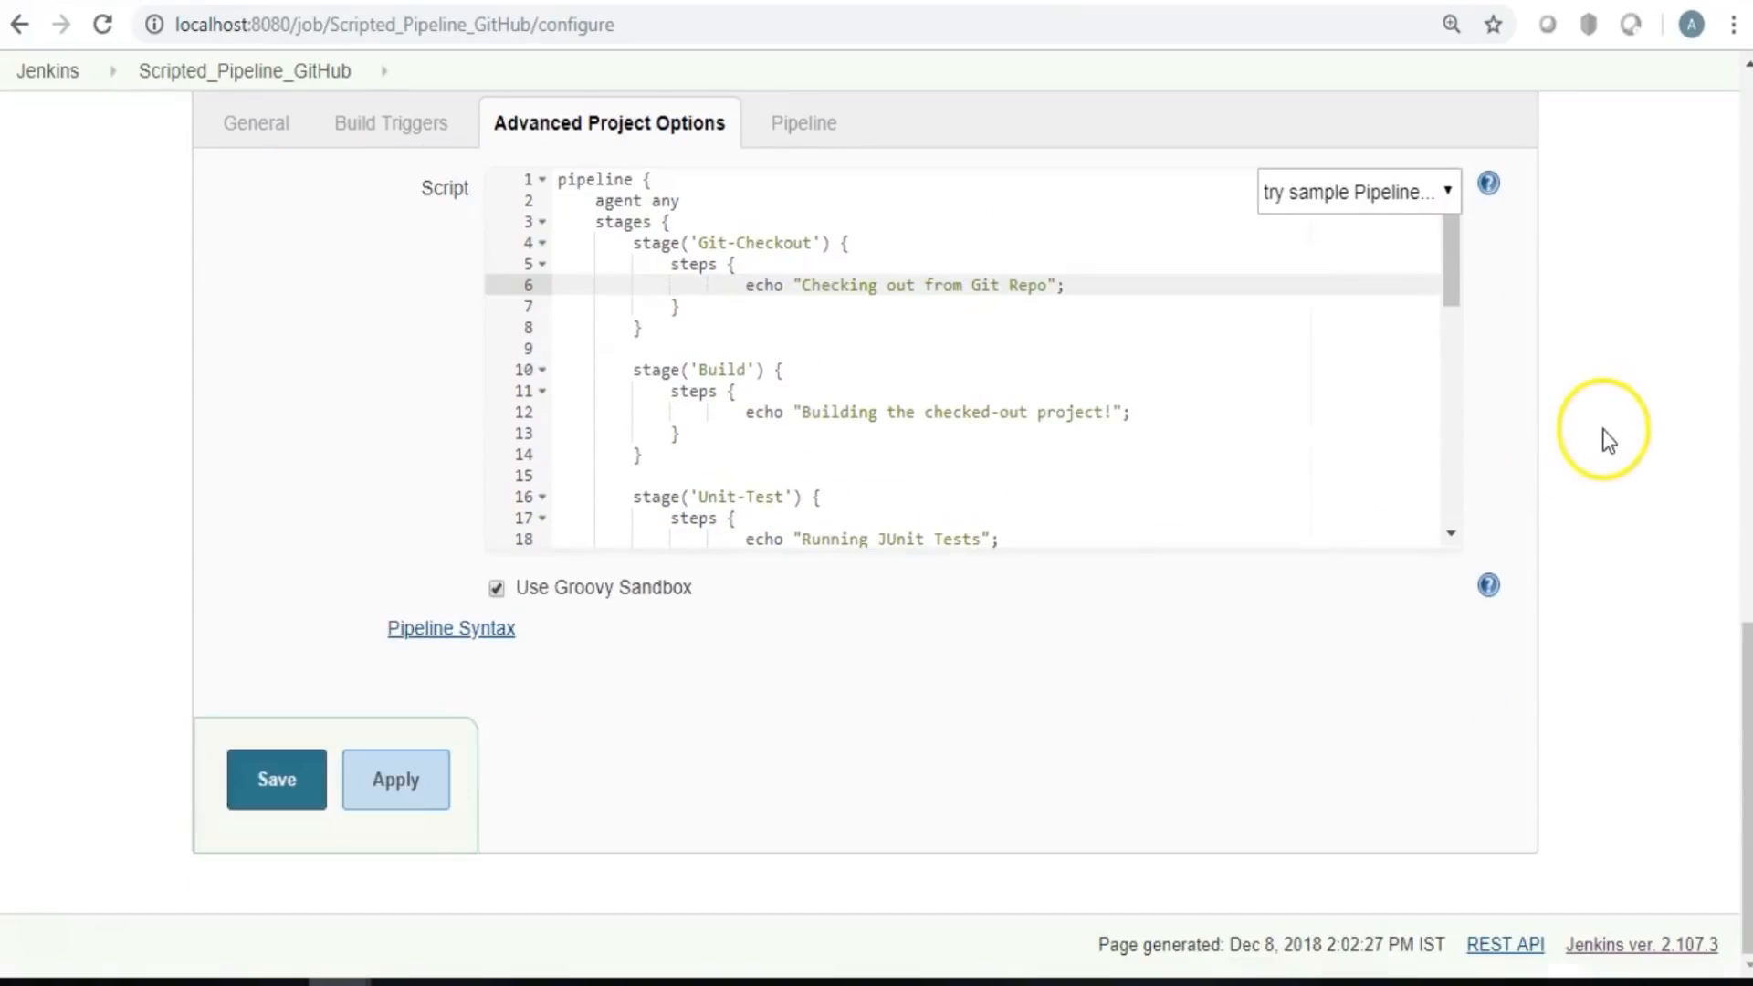
right_click(454, 634)
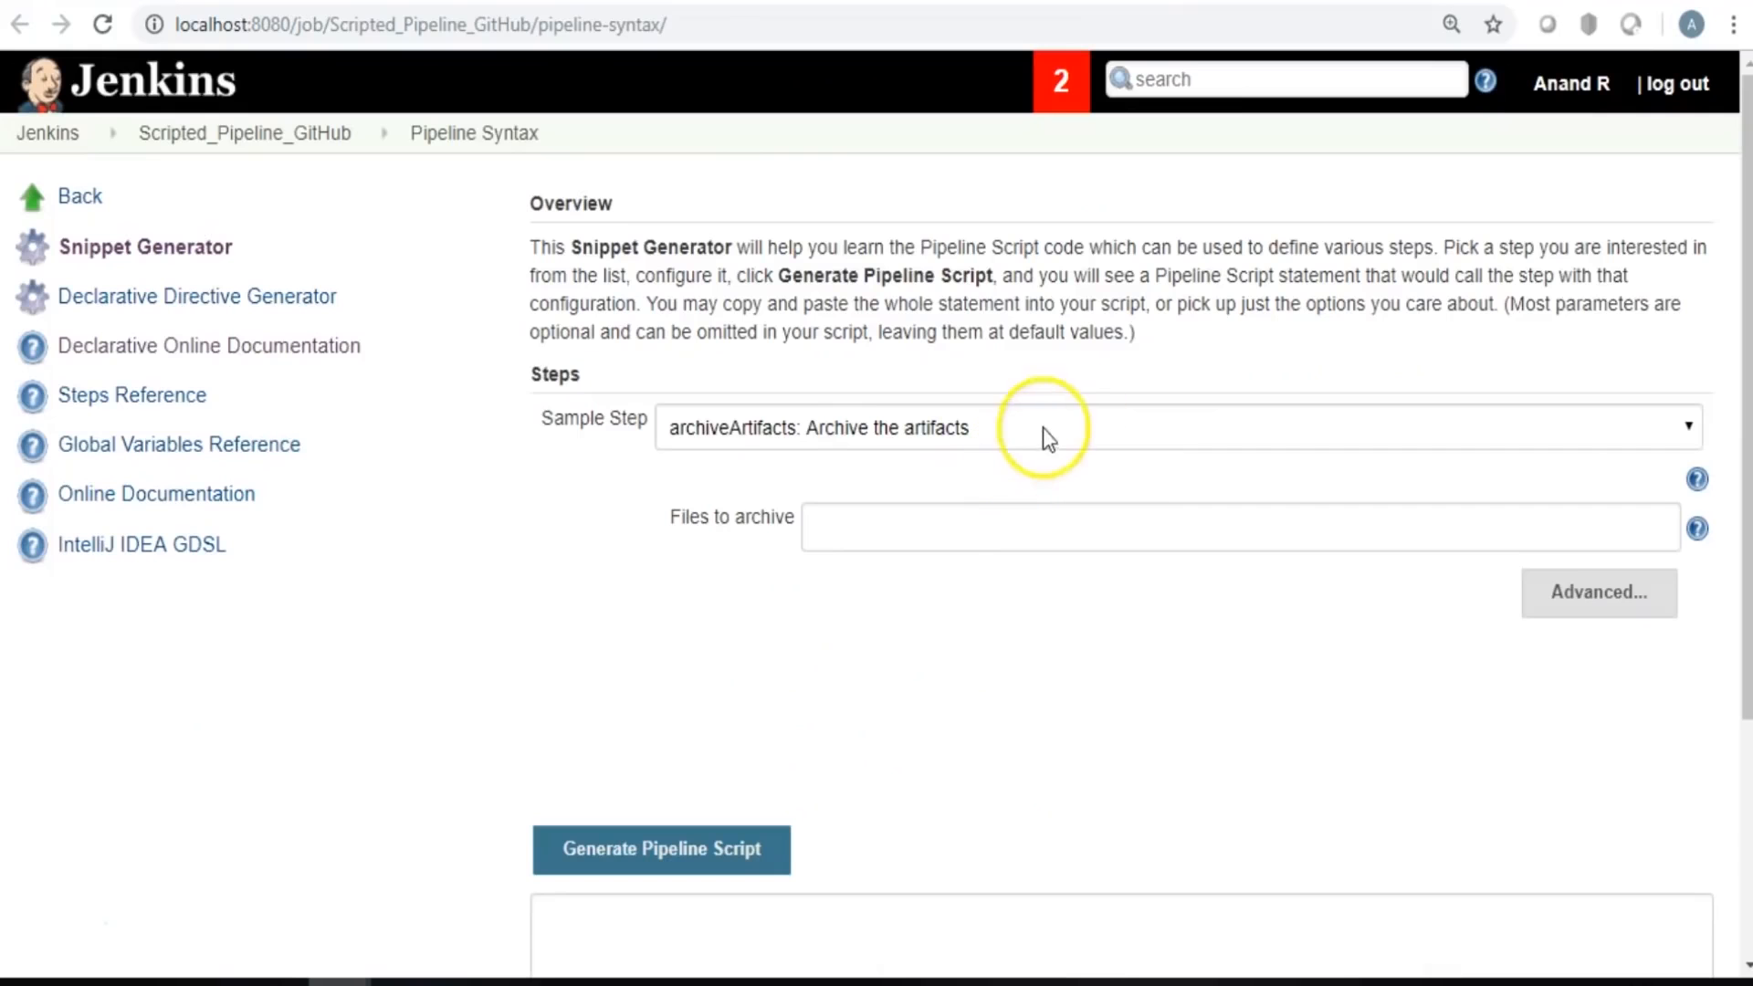
click(1046, 440)
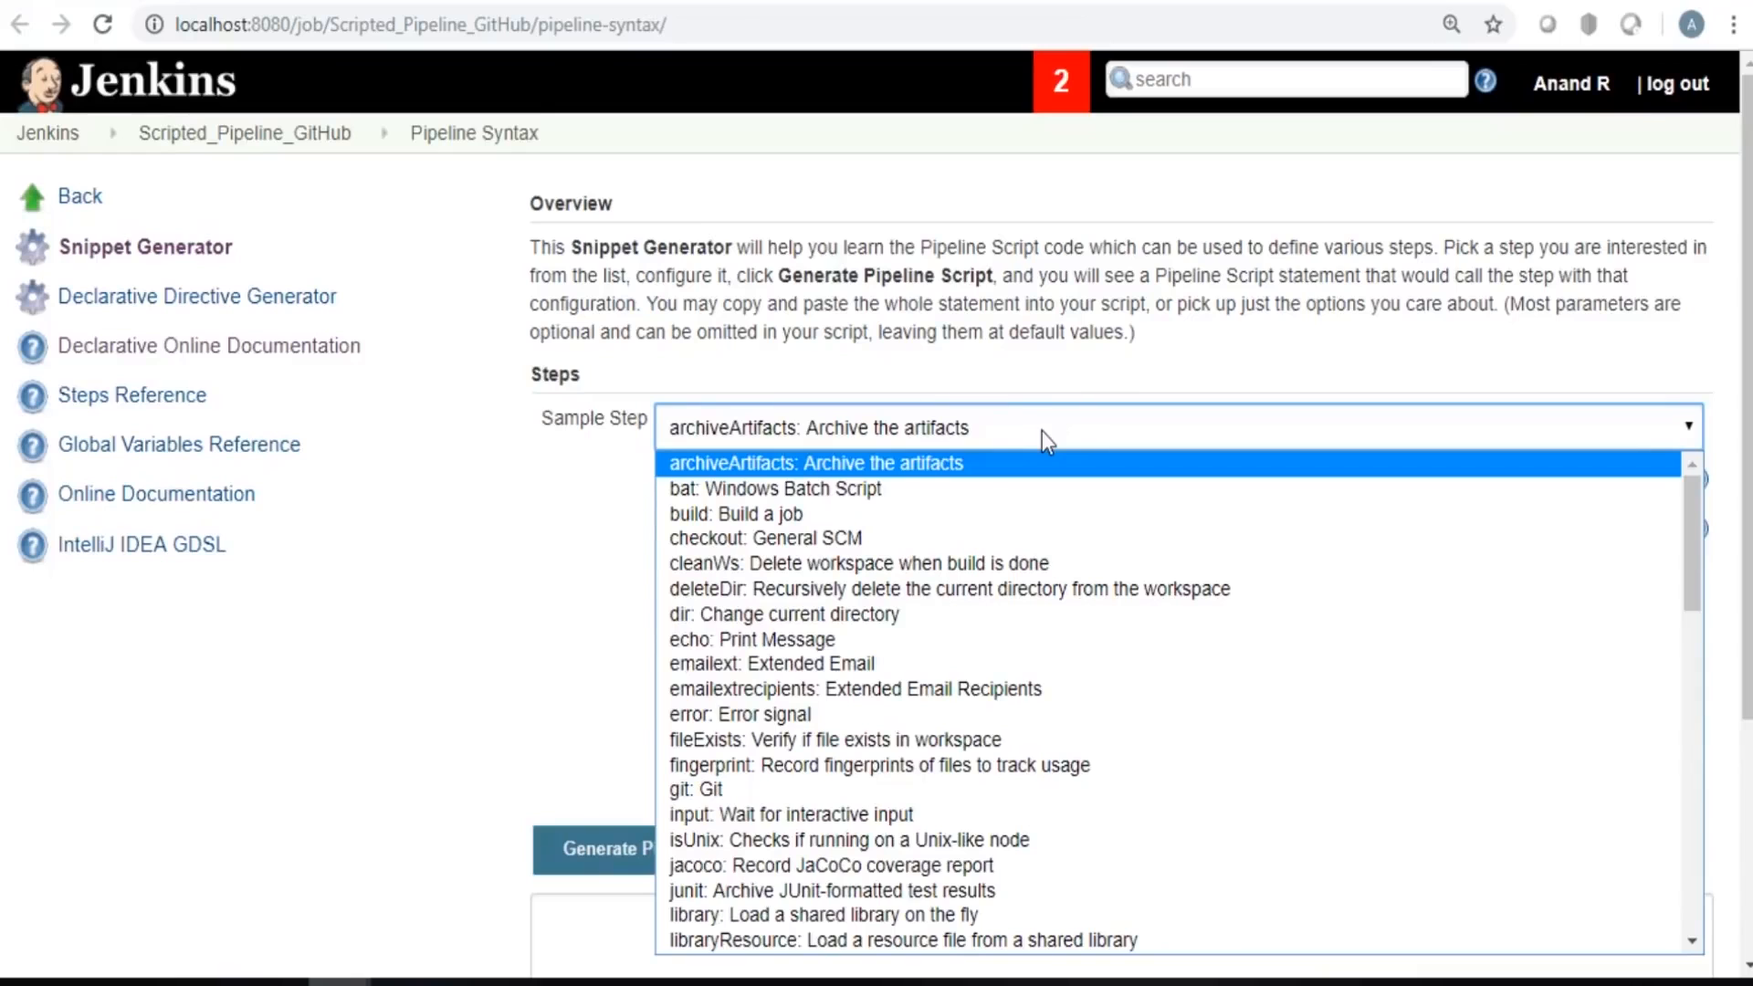
key(g)
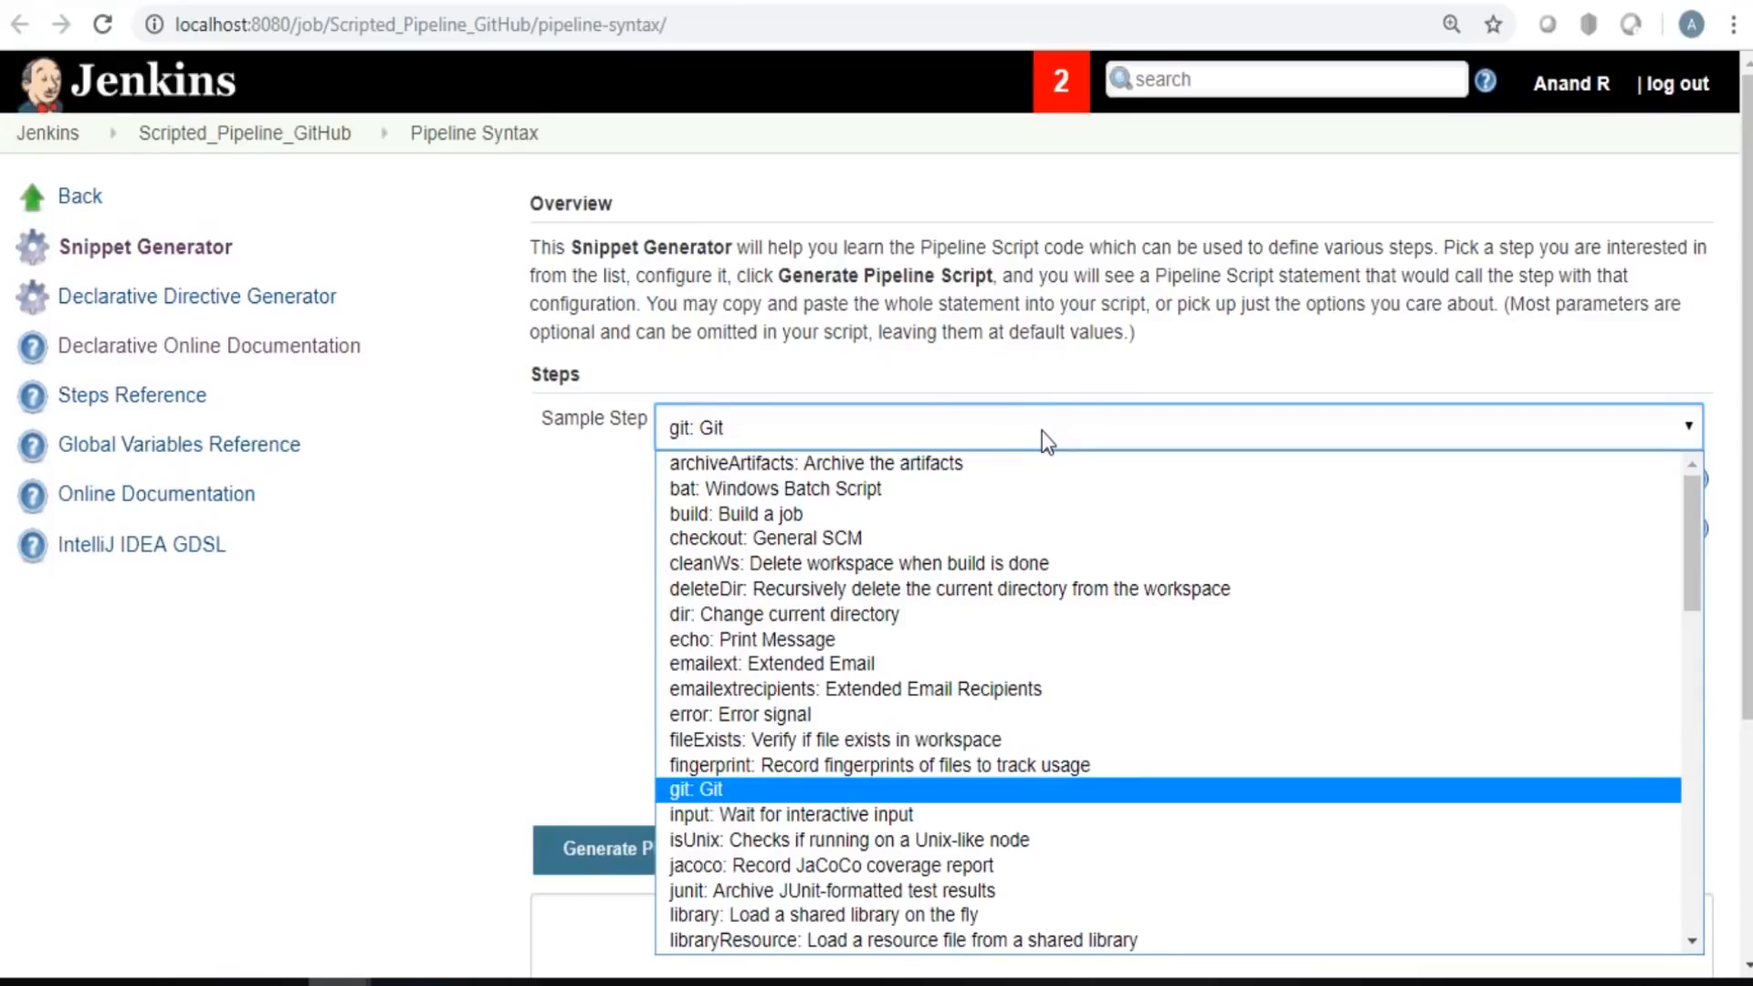
click(757, 790)
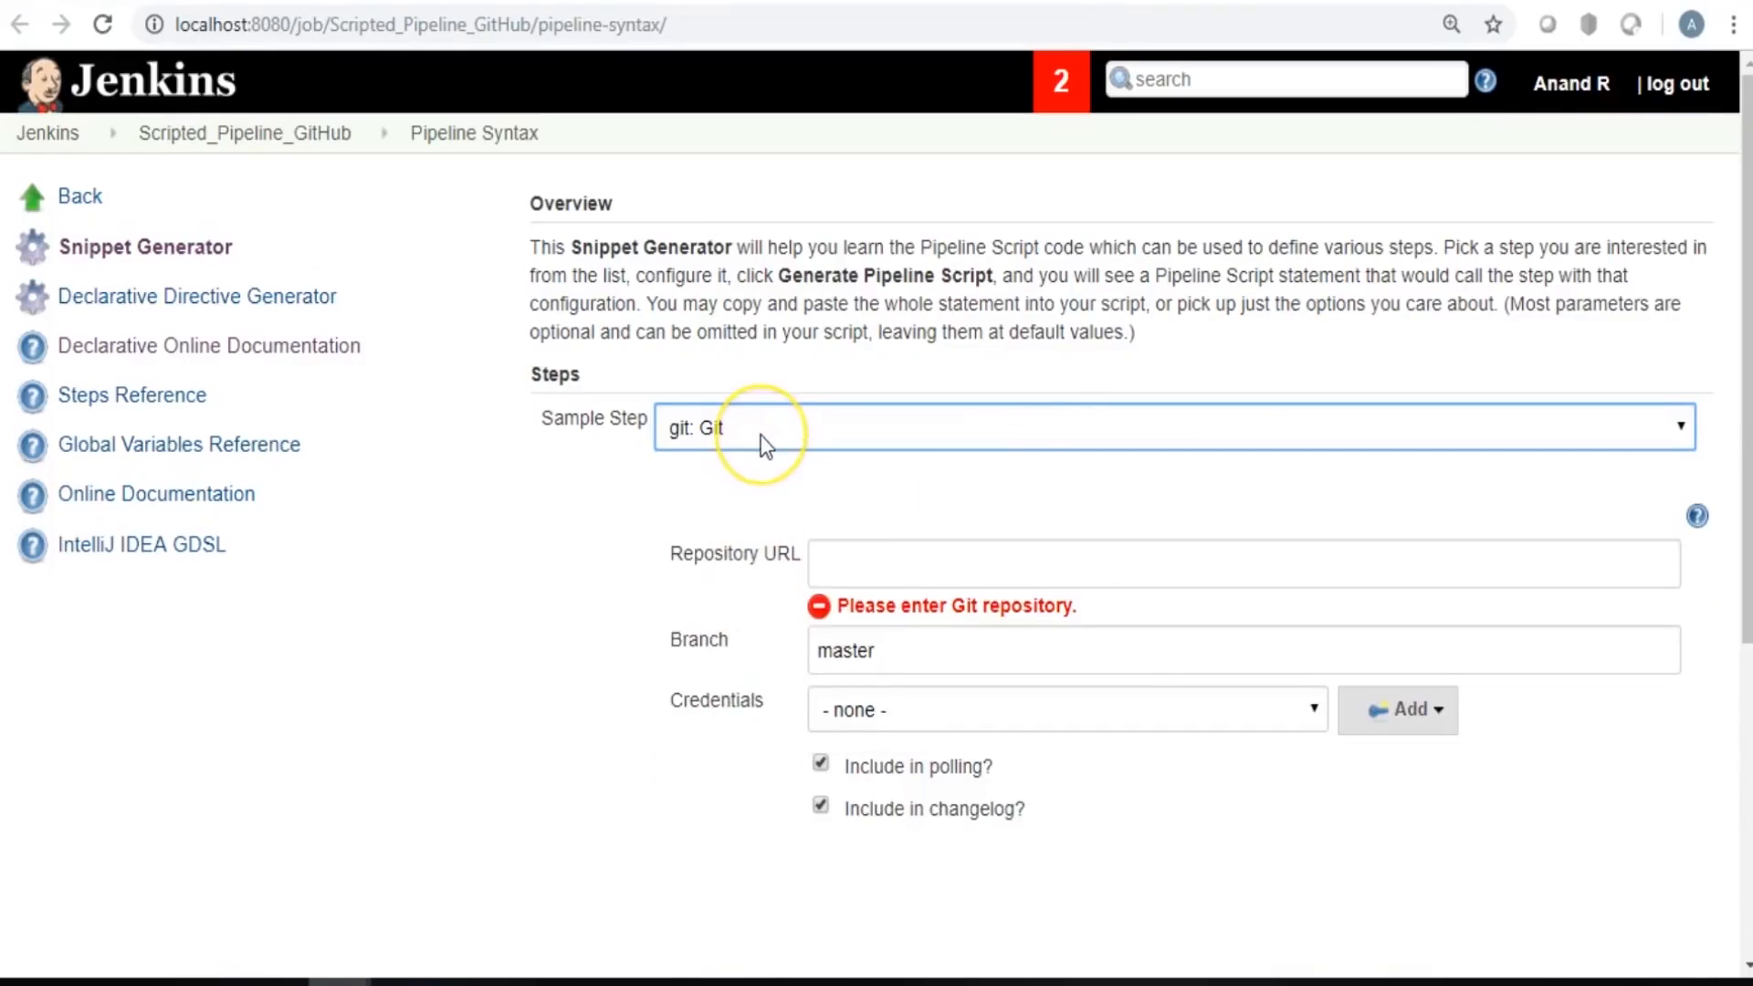
Copy the HTTPS clone URL of the Pipeline_Script repository on GitHub into the git step's Repository URL.
click(847, 557)
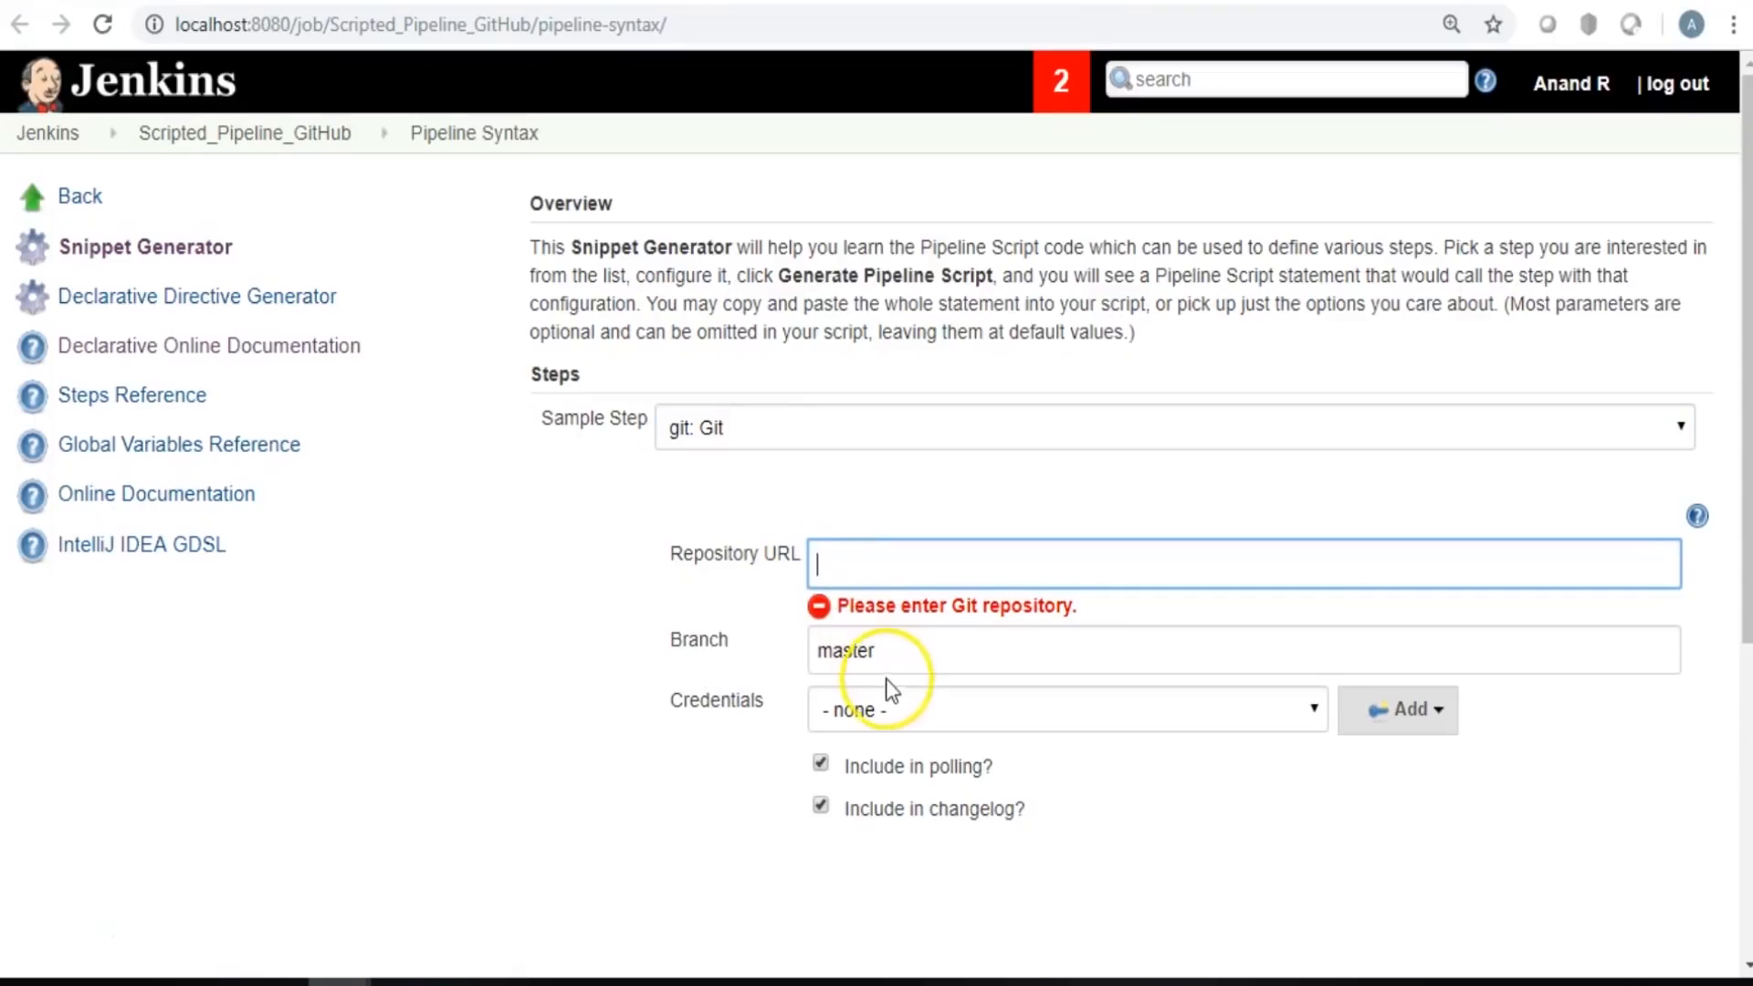
mouse_move(345, 977)
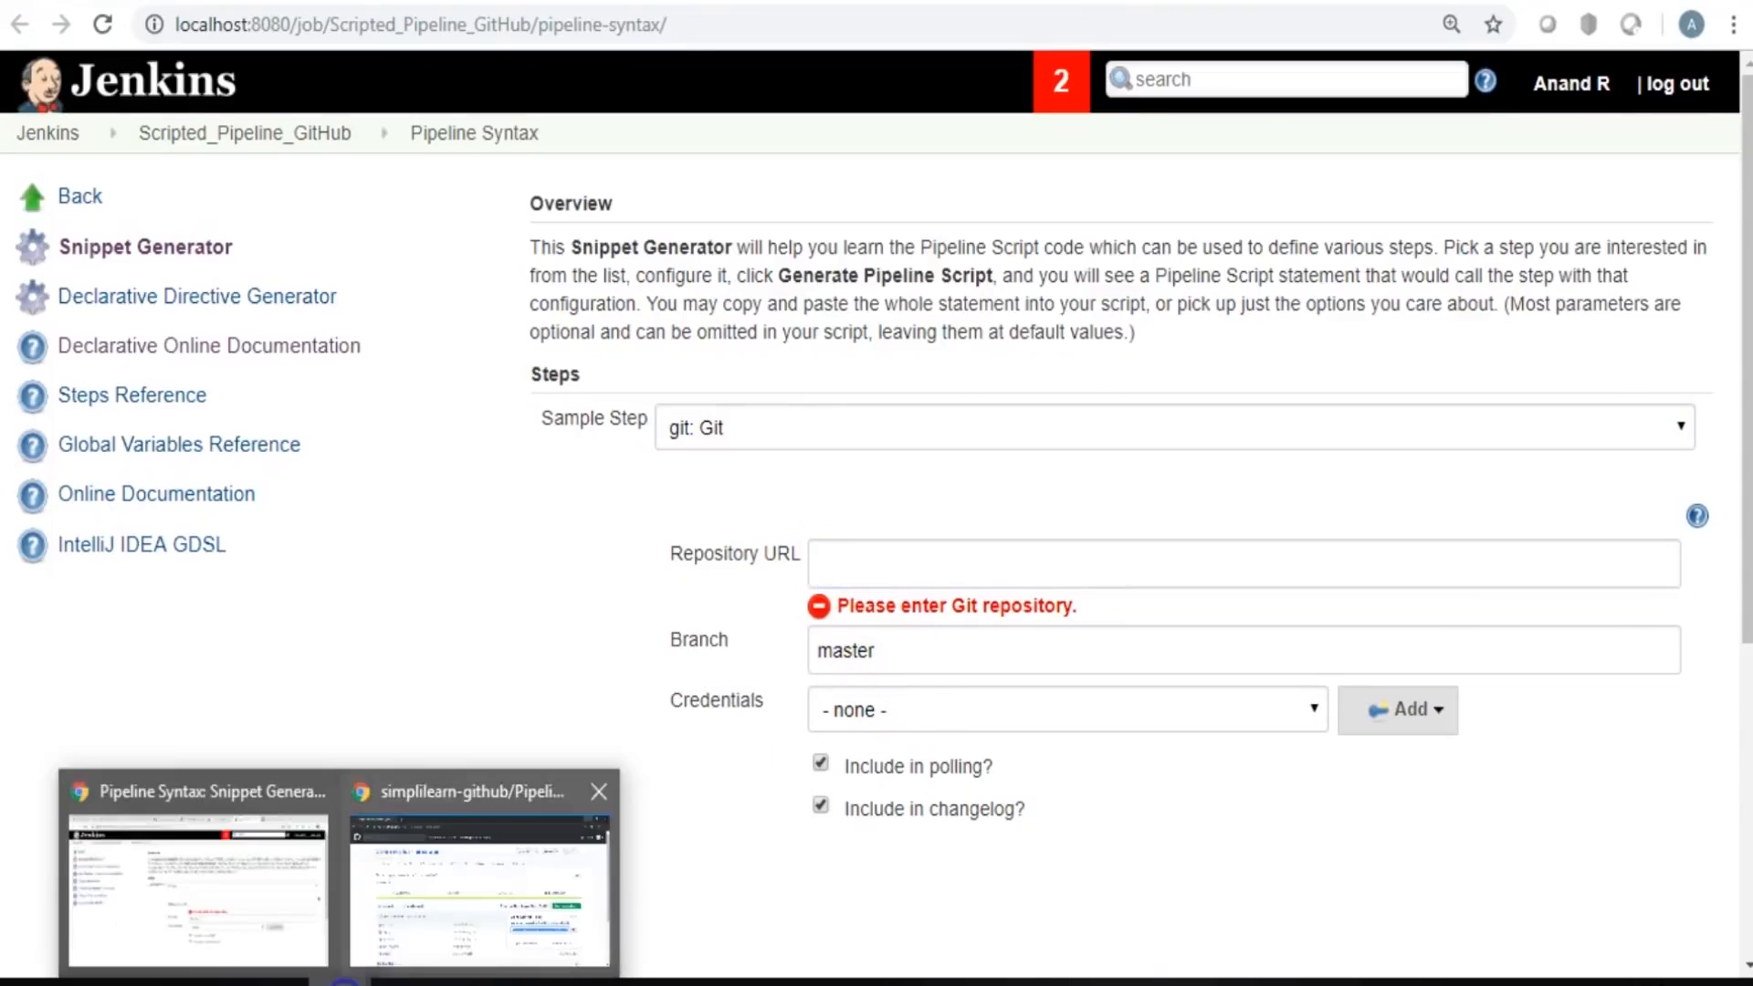
click(467, 896)
click(1684, 484)
click(1525, 589)
click(1297, 728)
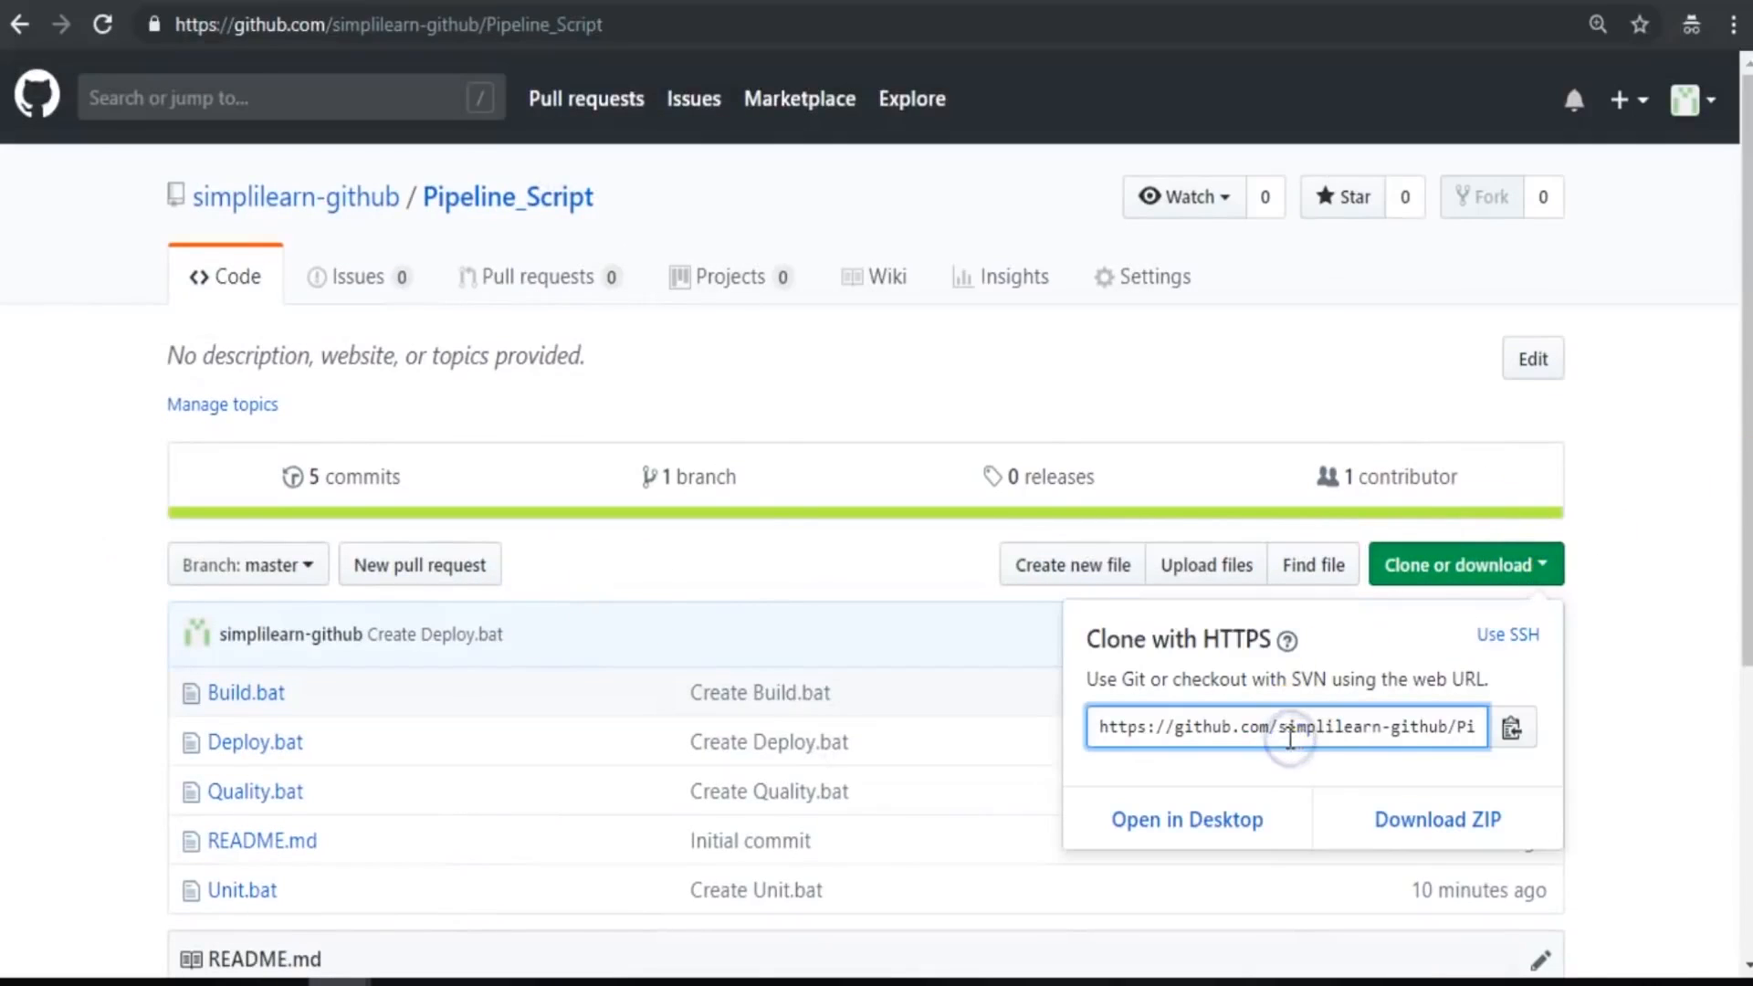
double_click(1288, 730)
click(1288, 735)
key(ctrl+c)
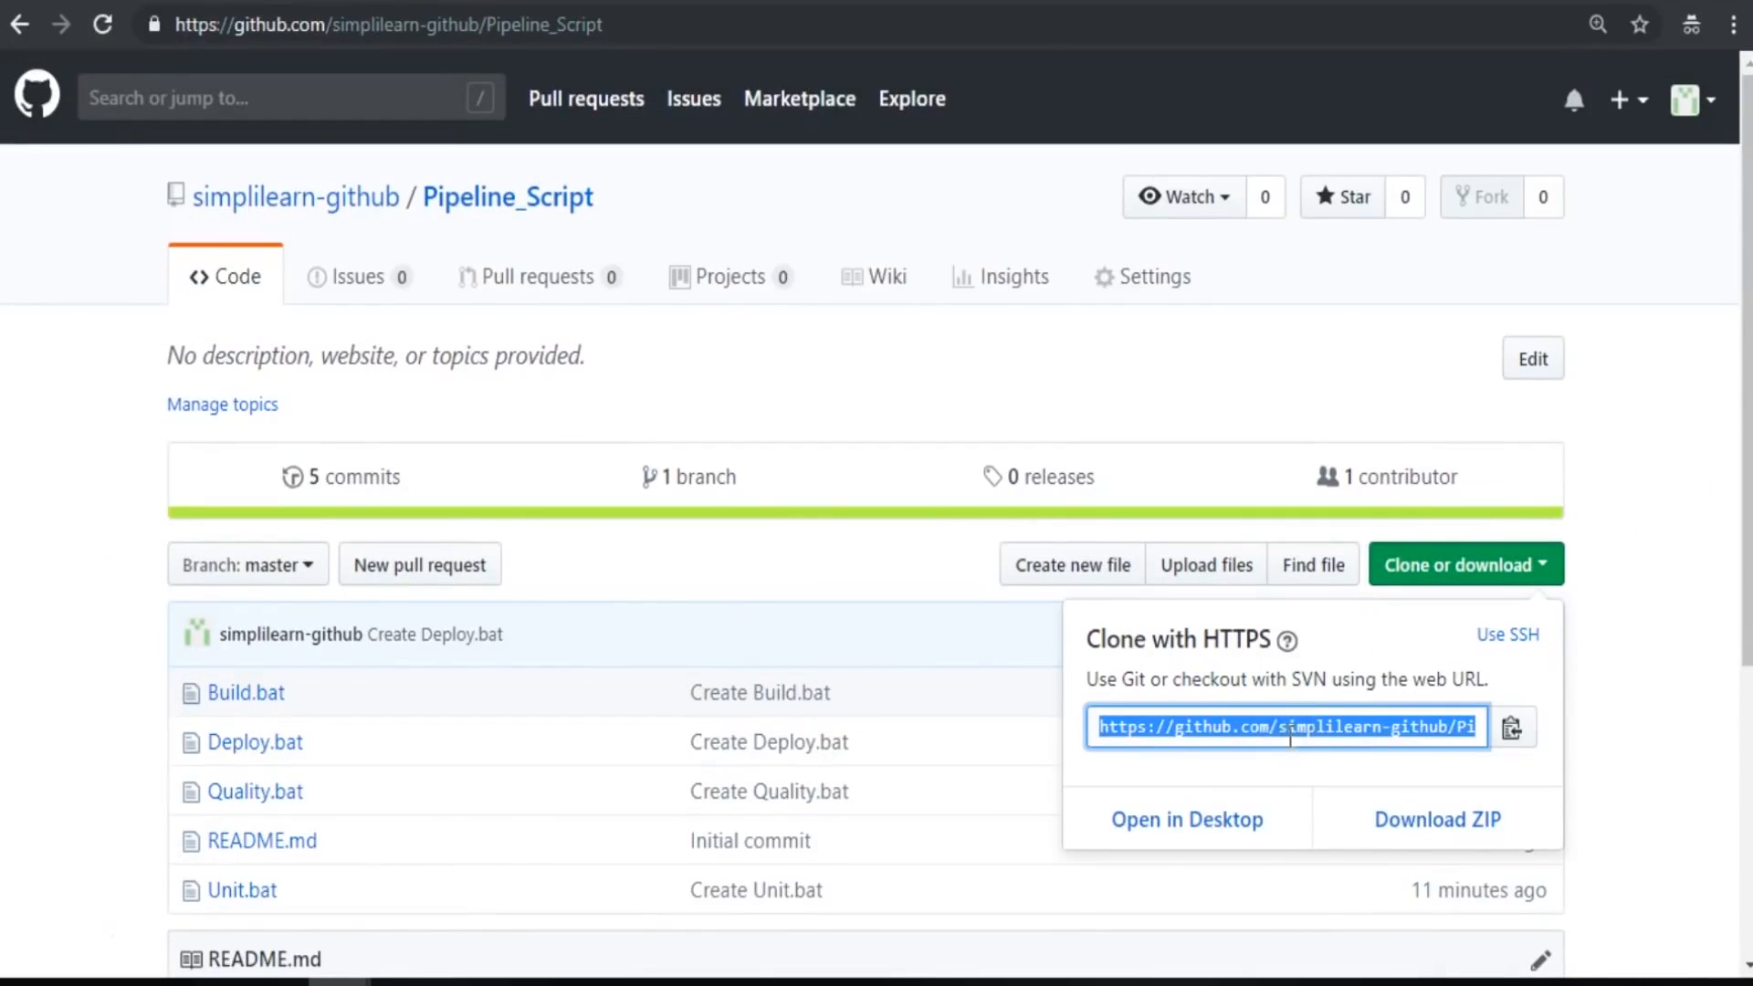
key(alt+Tab)
click(1213, 586)
key(ctrl+v)
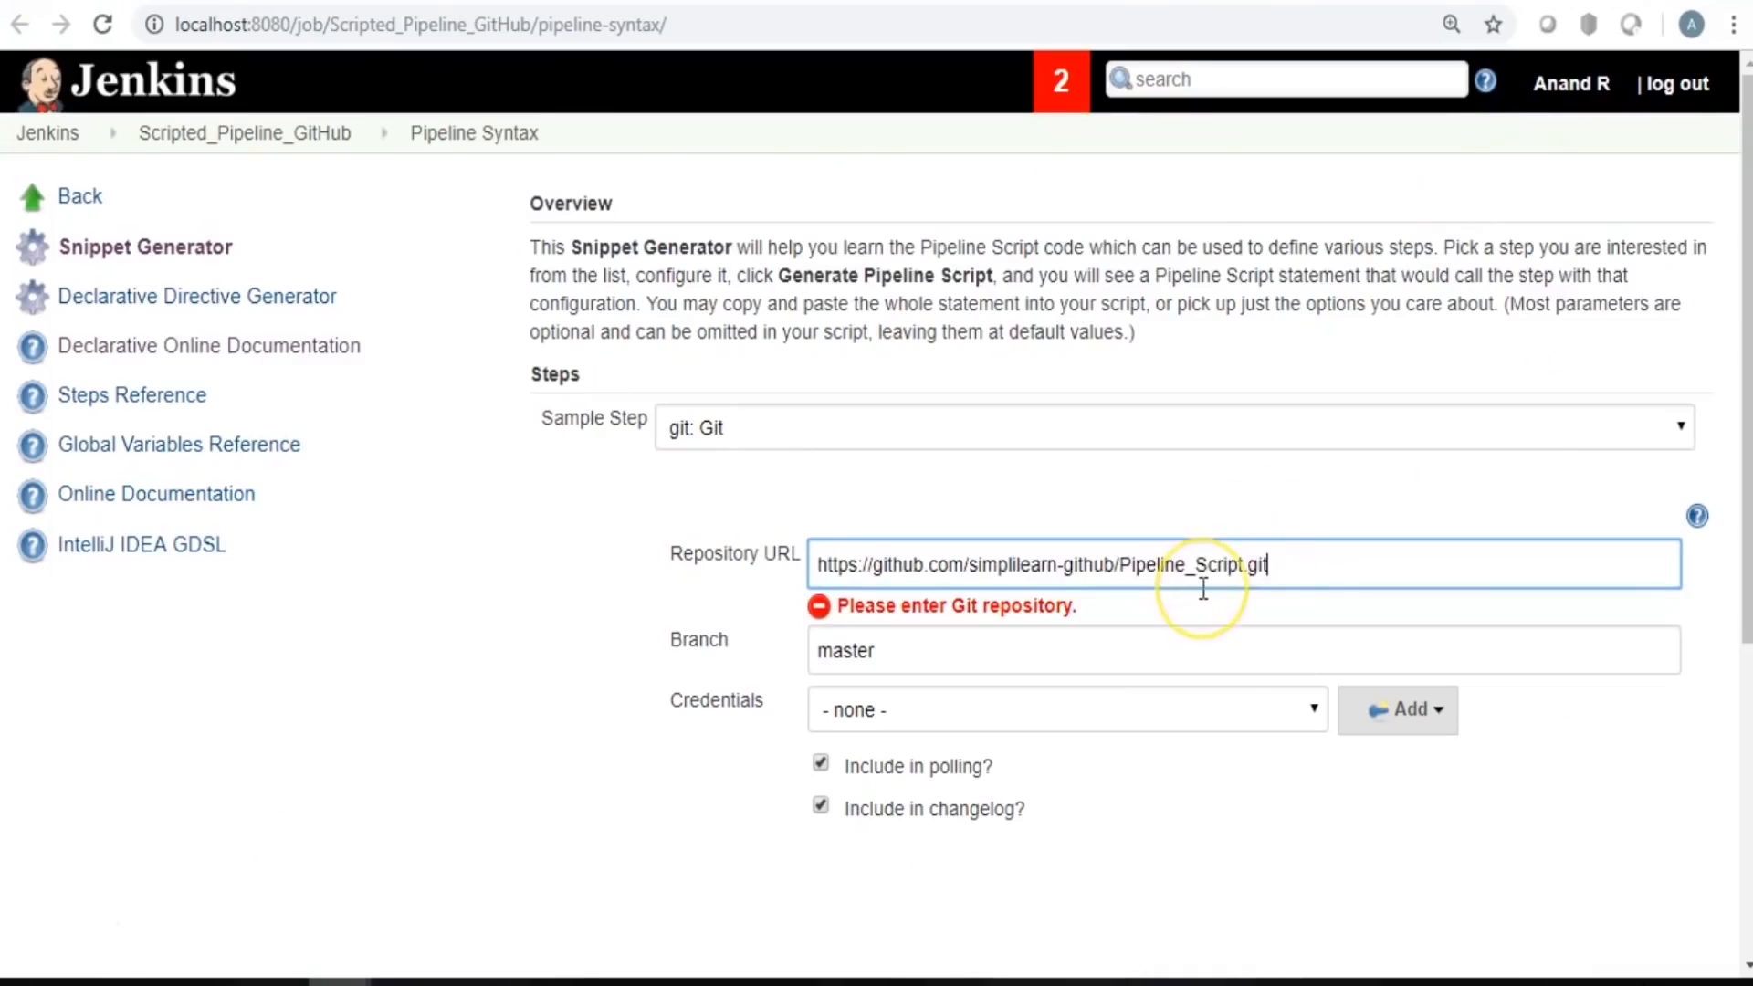
key(Tab)
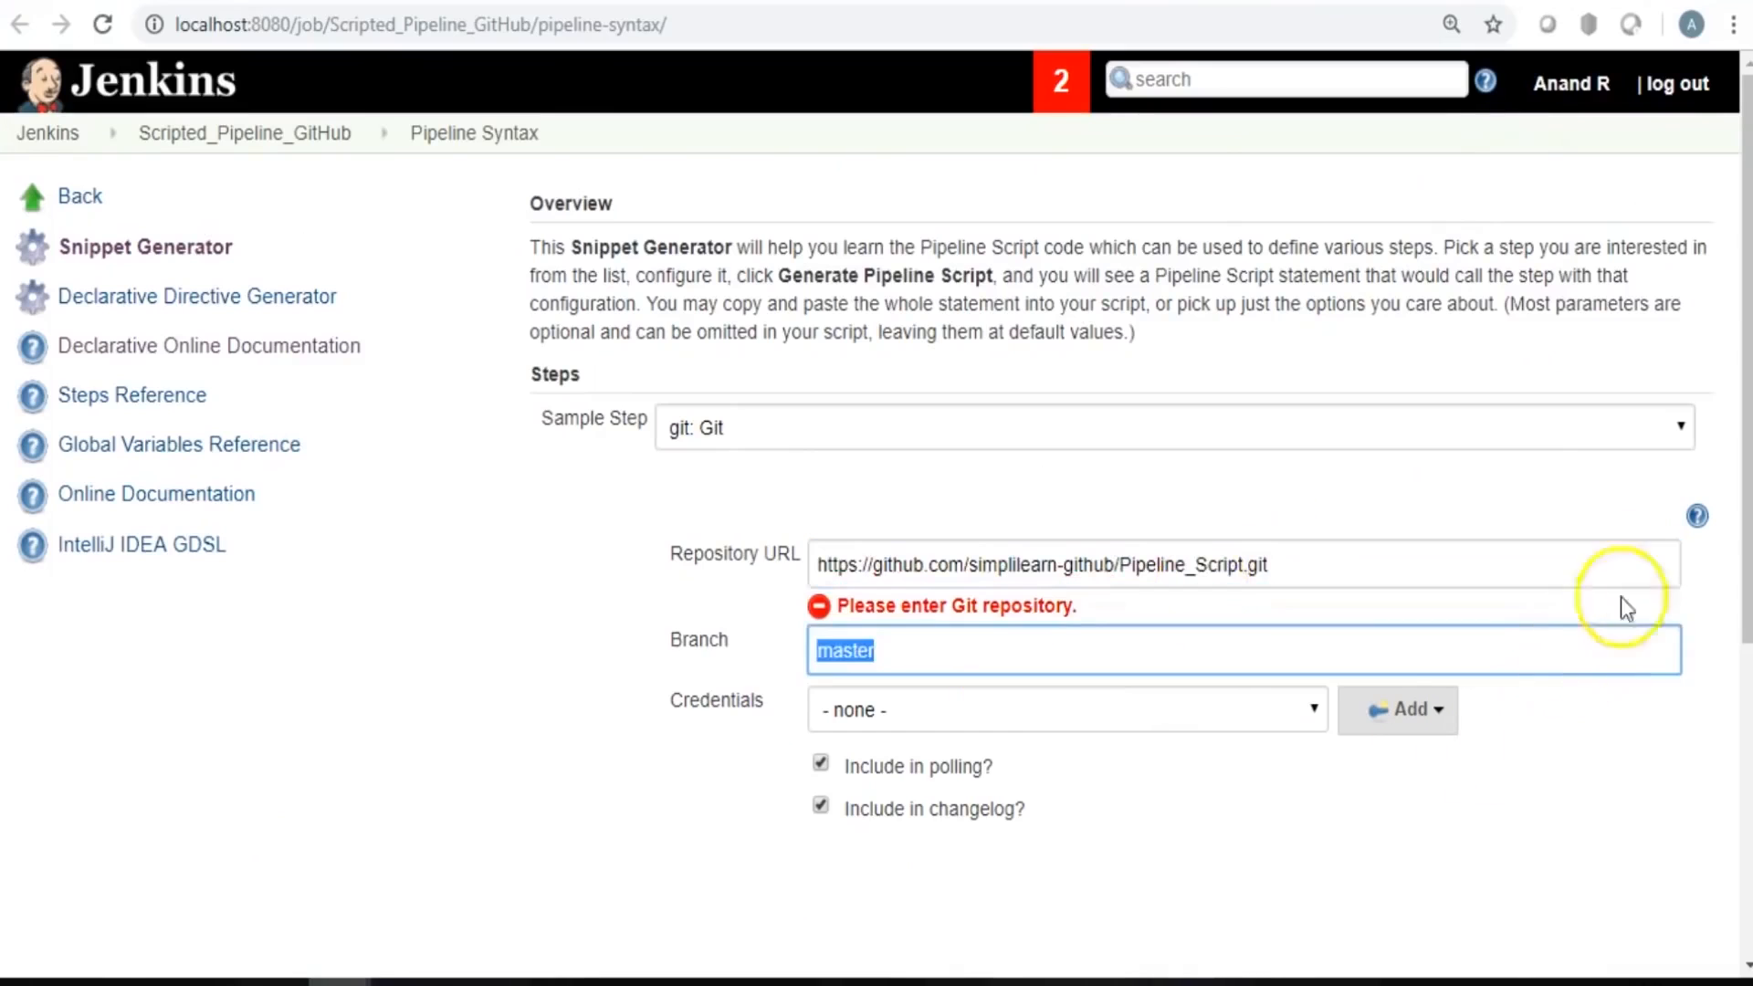
Look over the available credentials and the blank form for adding Jenkins credentials, without adding or choosing any.
scroll(1673, 484, down, 3)
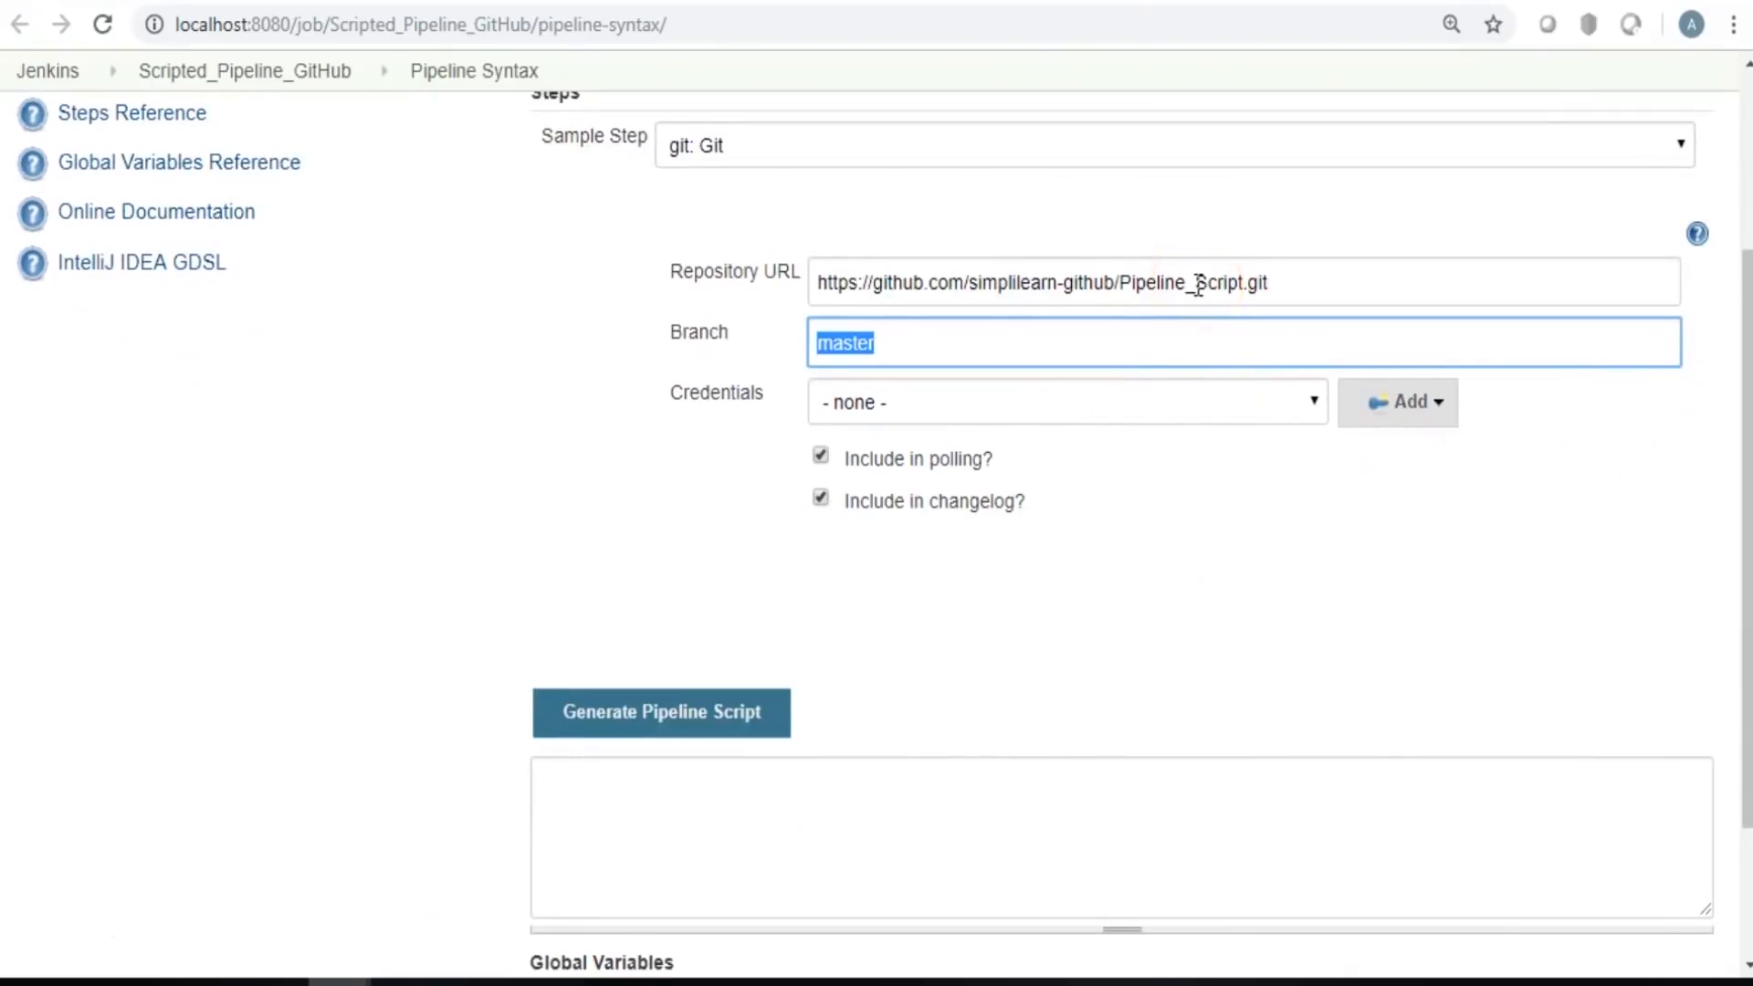
click(1306, 411)
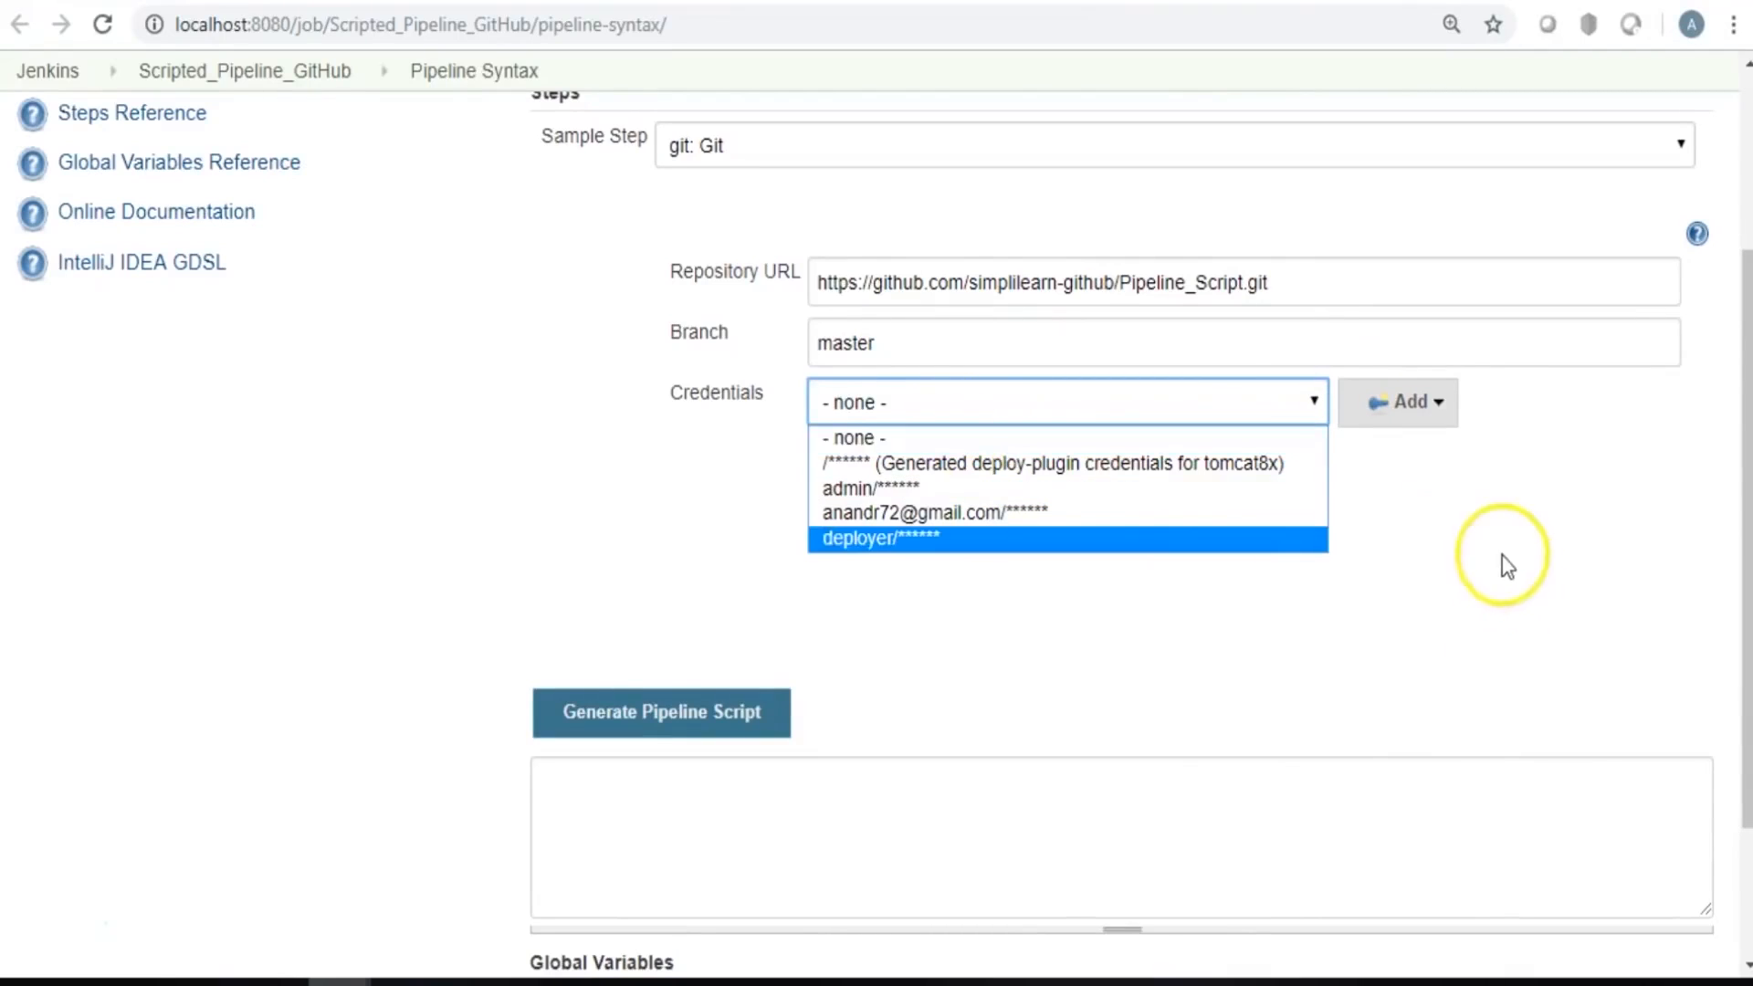
click(1440, 402)
click(1432, 451)
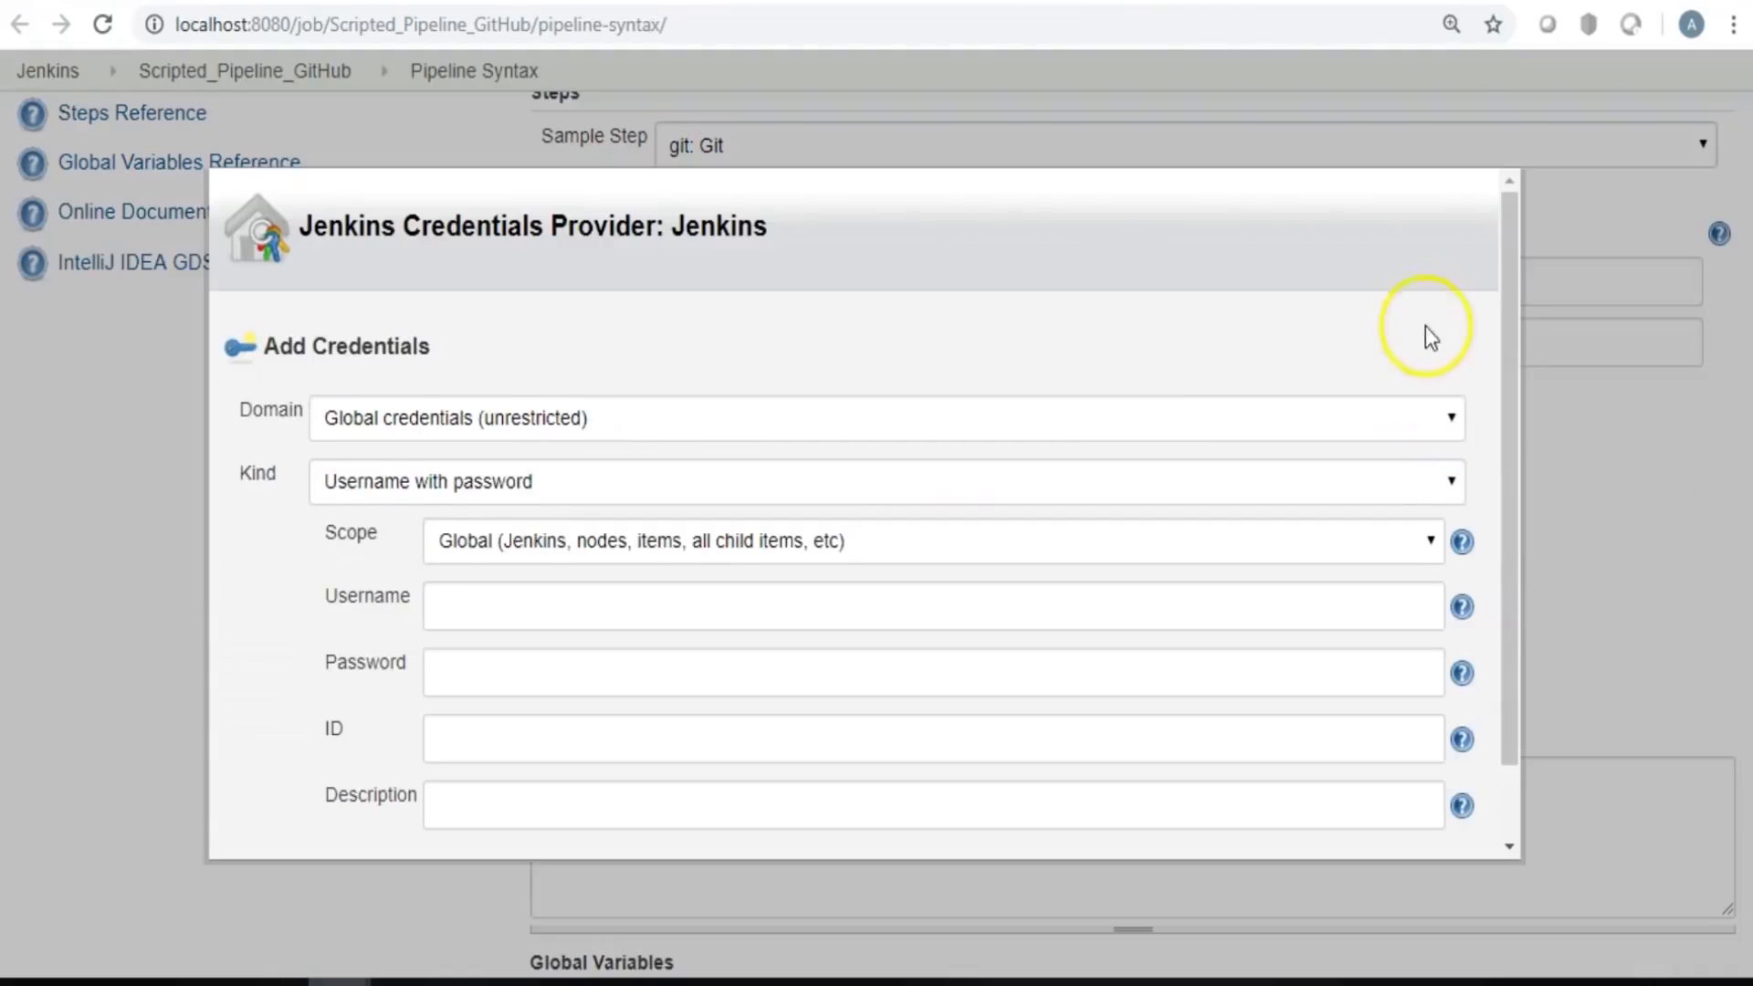
scroll(515, 593, down, 1)
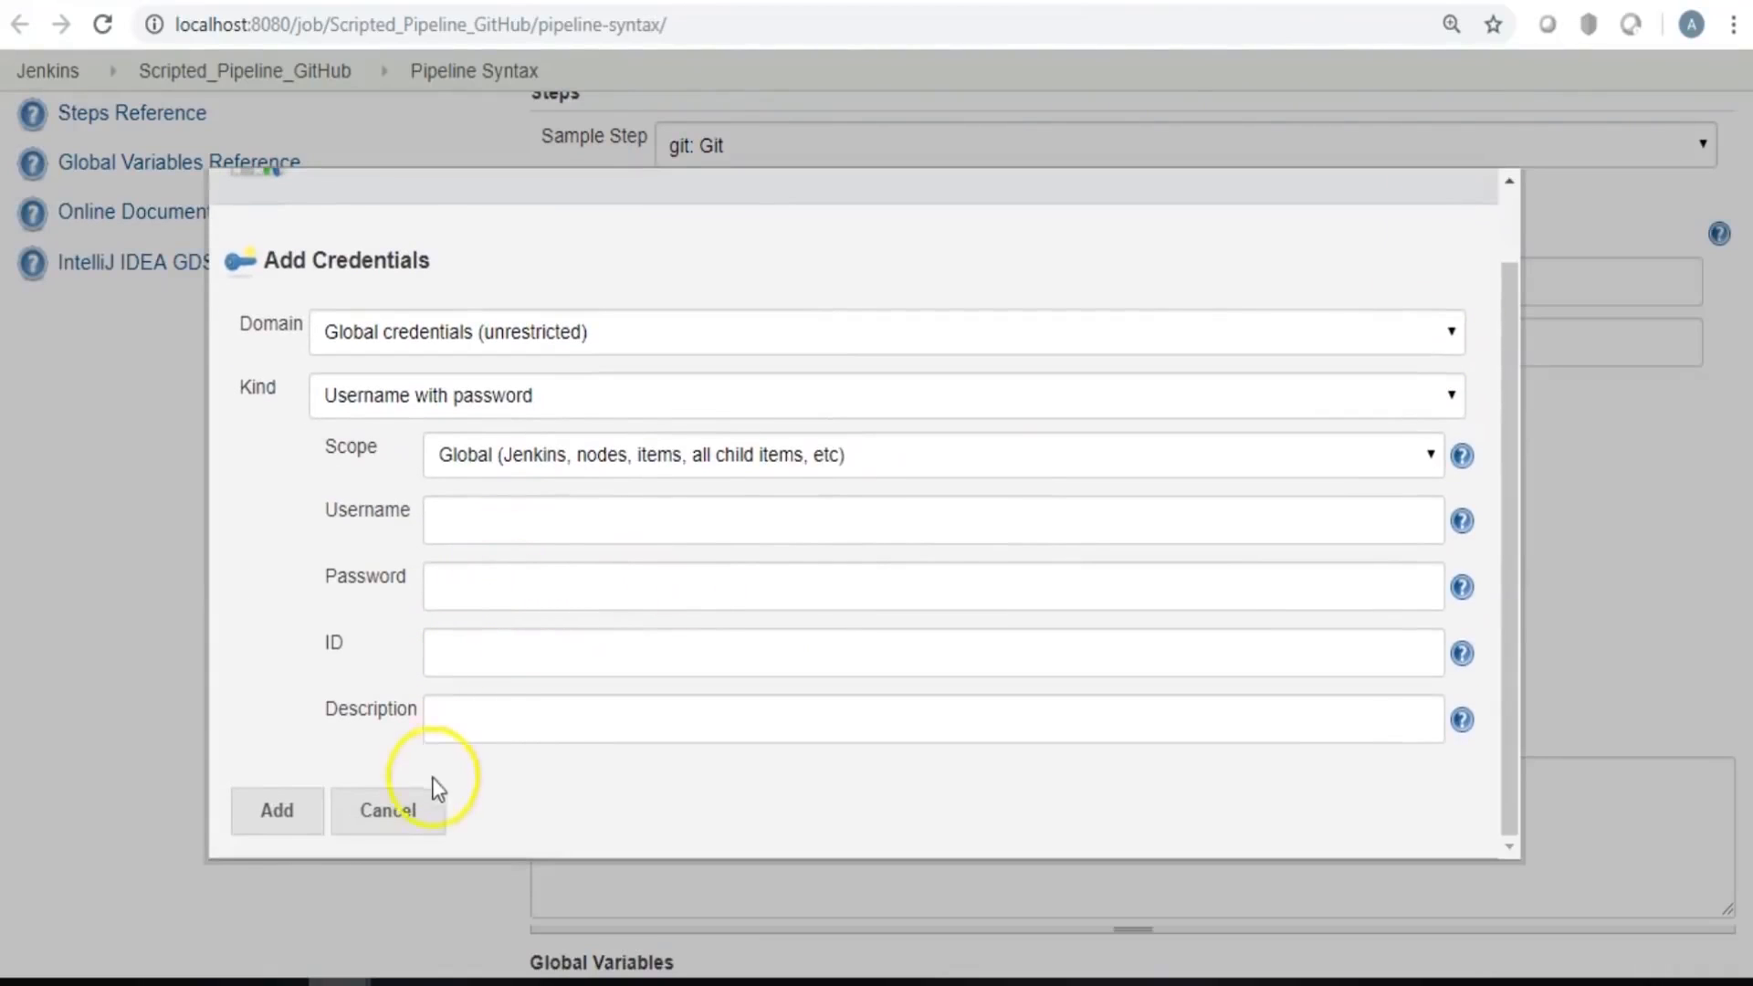
click(419, 819)
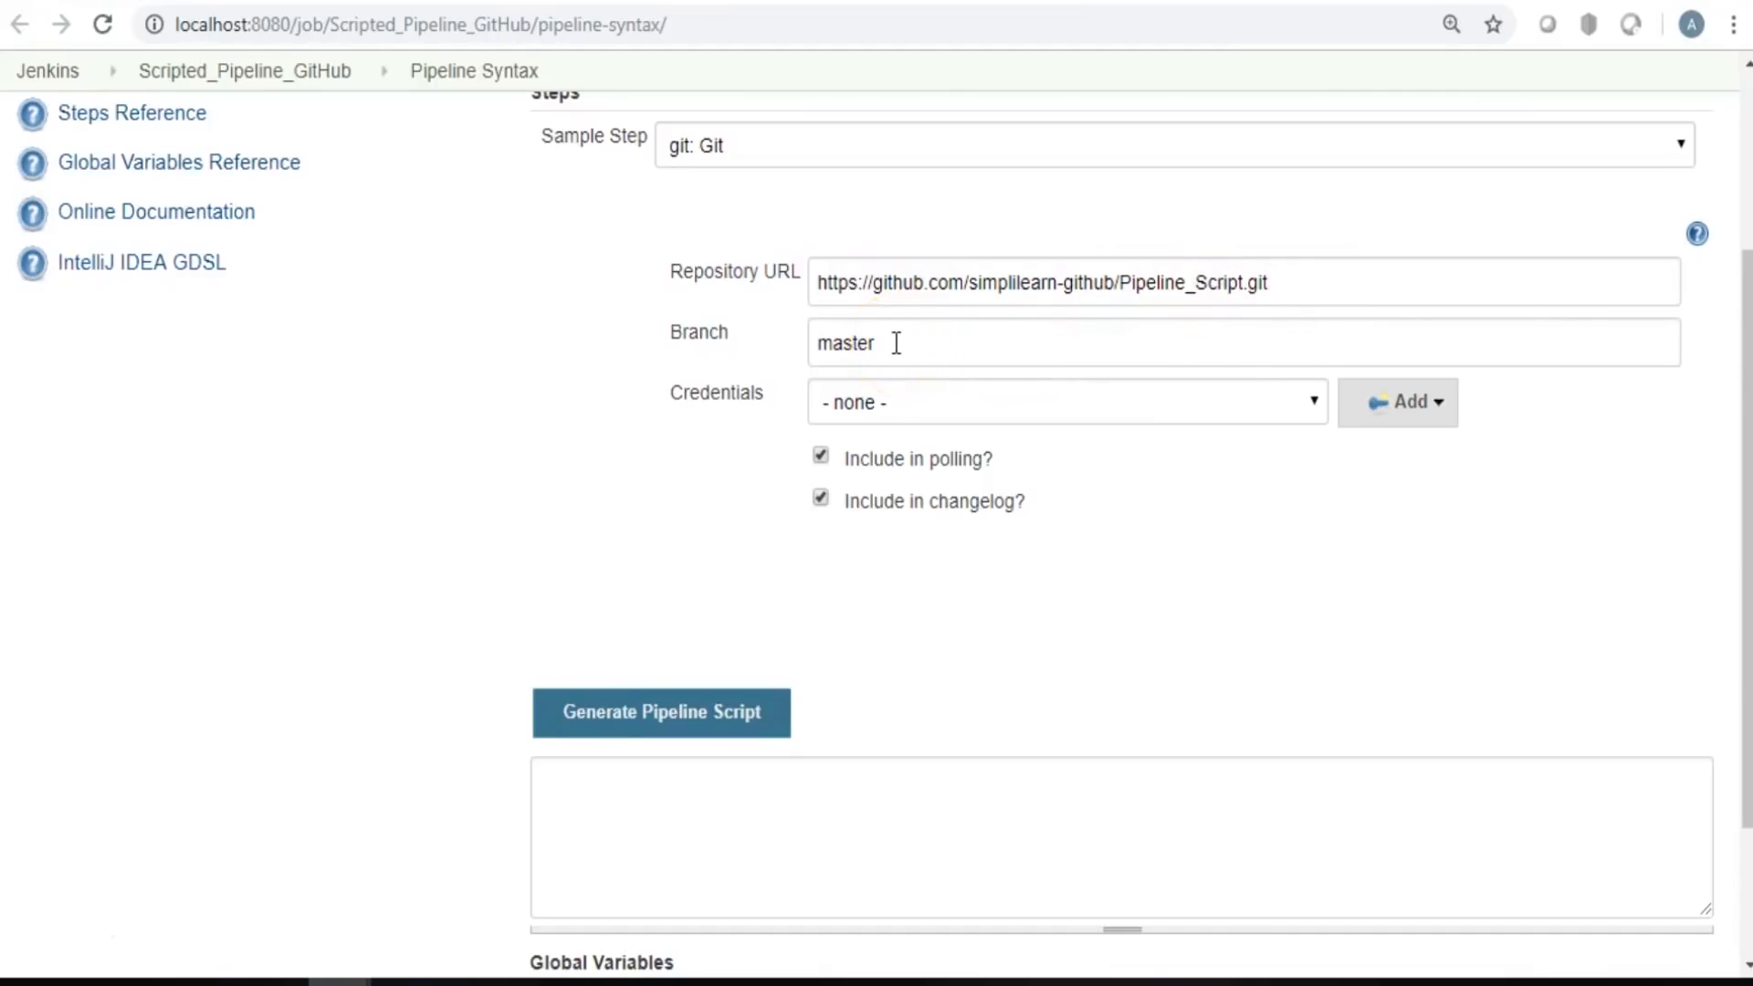
Generate the git pipeline snippet for the master branch without credentials and copy the resulting line.
click(1322, 599)
click(746, 703)
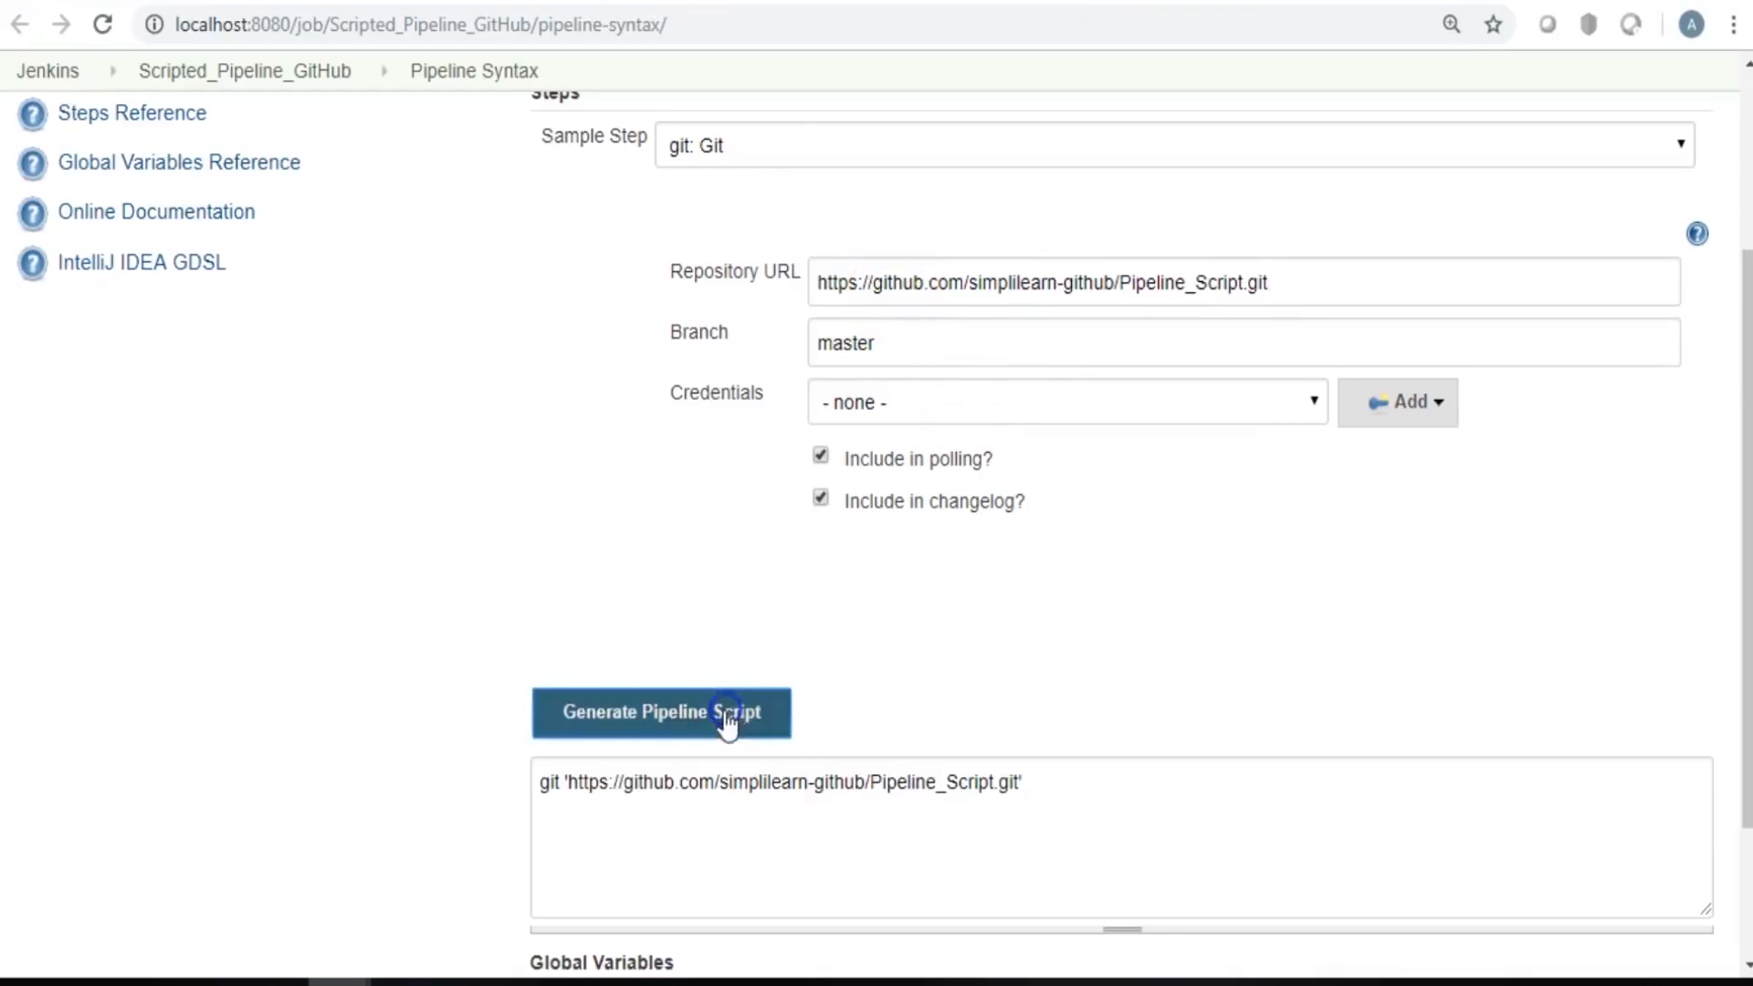
drag(1029, 783, 505, 798)
key(ctrl+c)
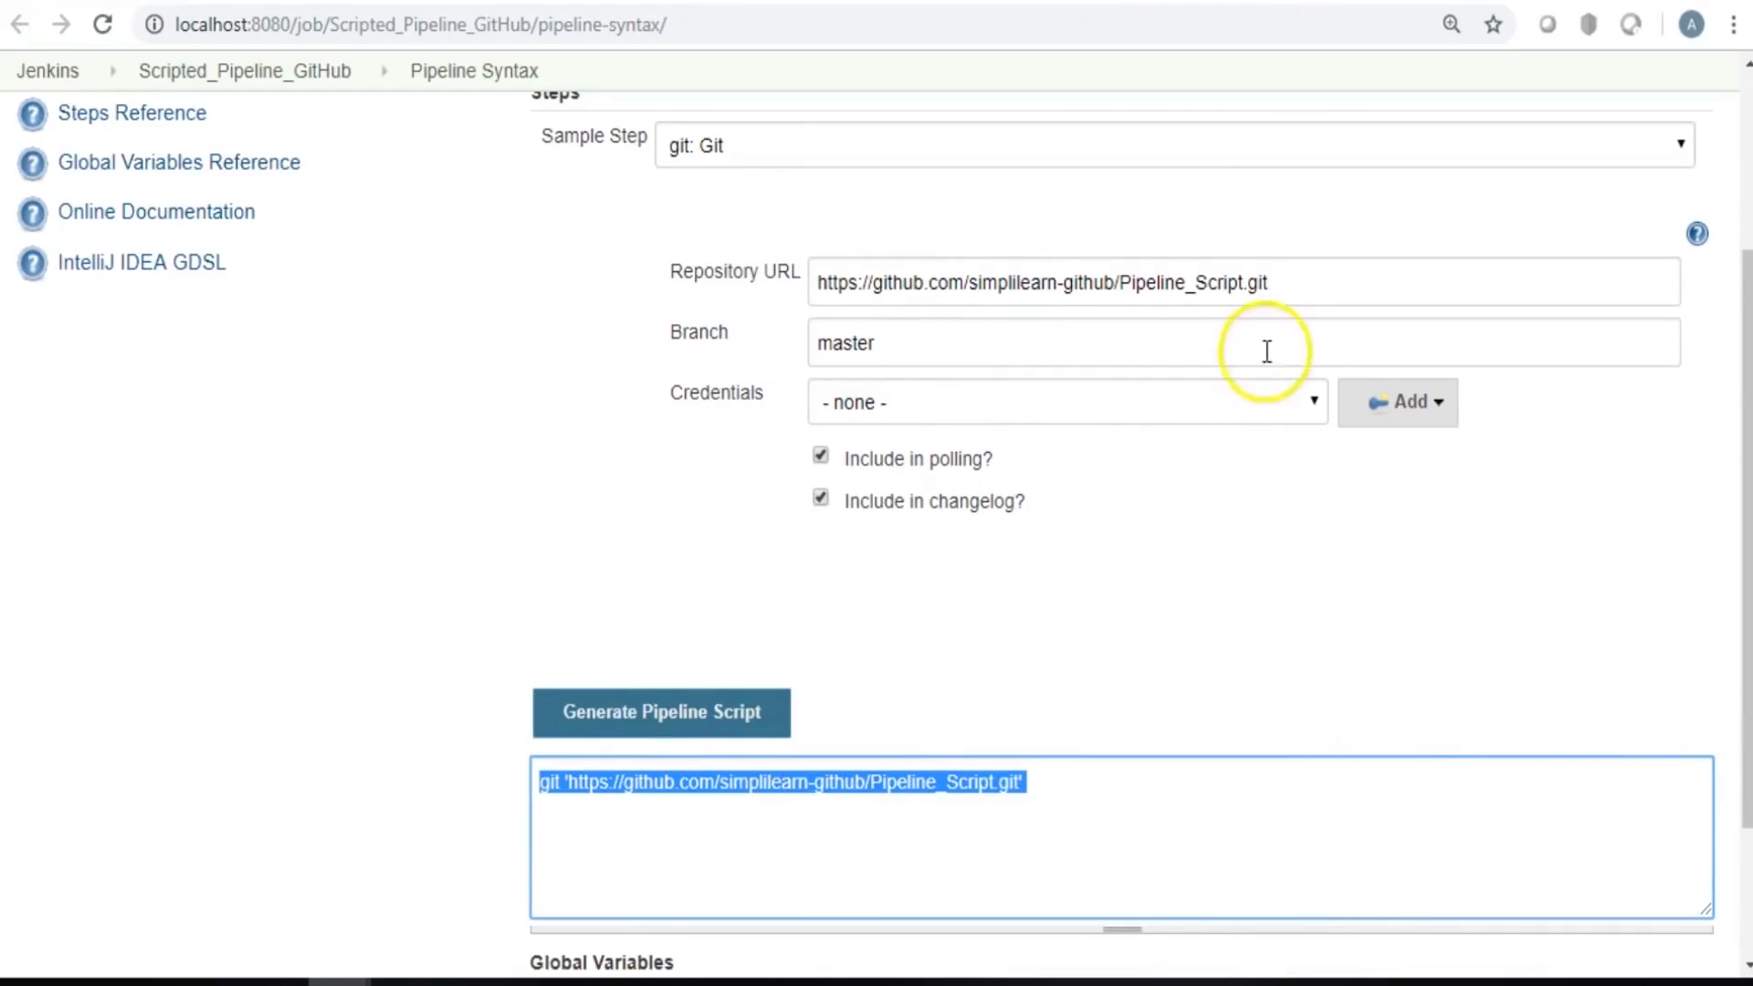
Insert the copied git line below the echo in the Git-Checkout stage and remove the extra blank line.
click(1114, 2)
click(1109, 283)
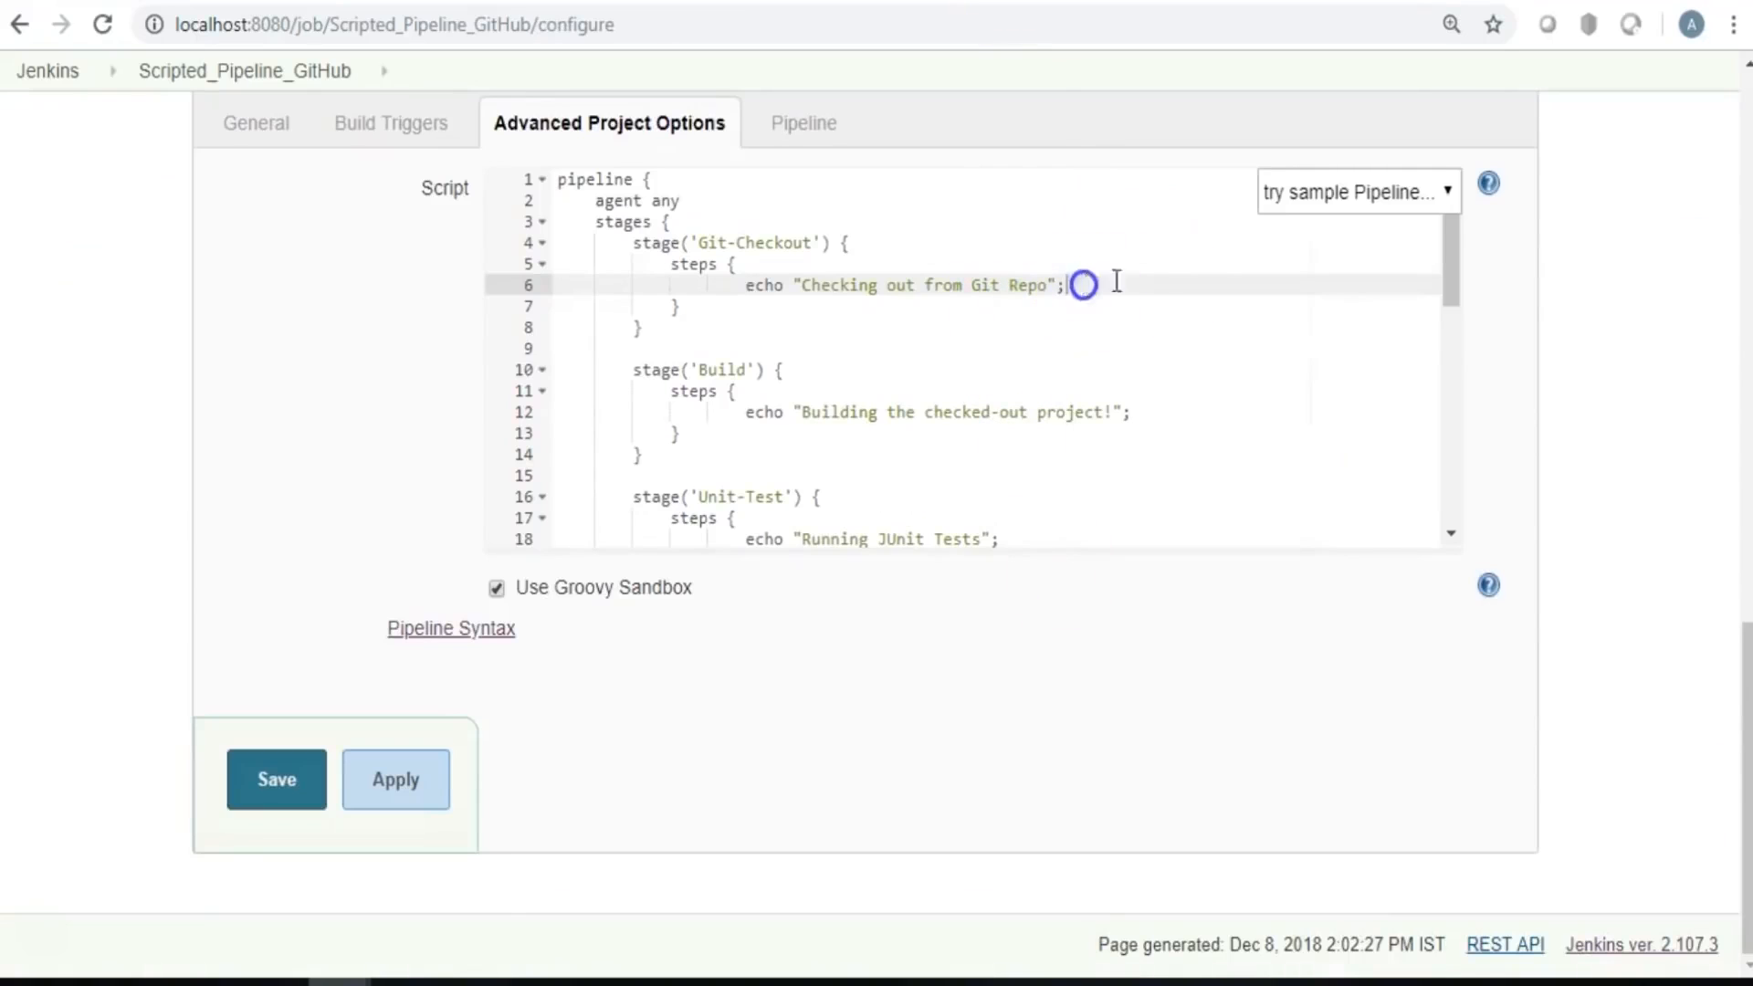
key(Return)
key(ctrl+v)
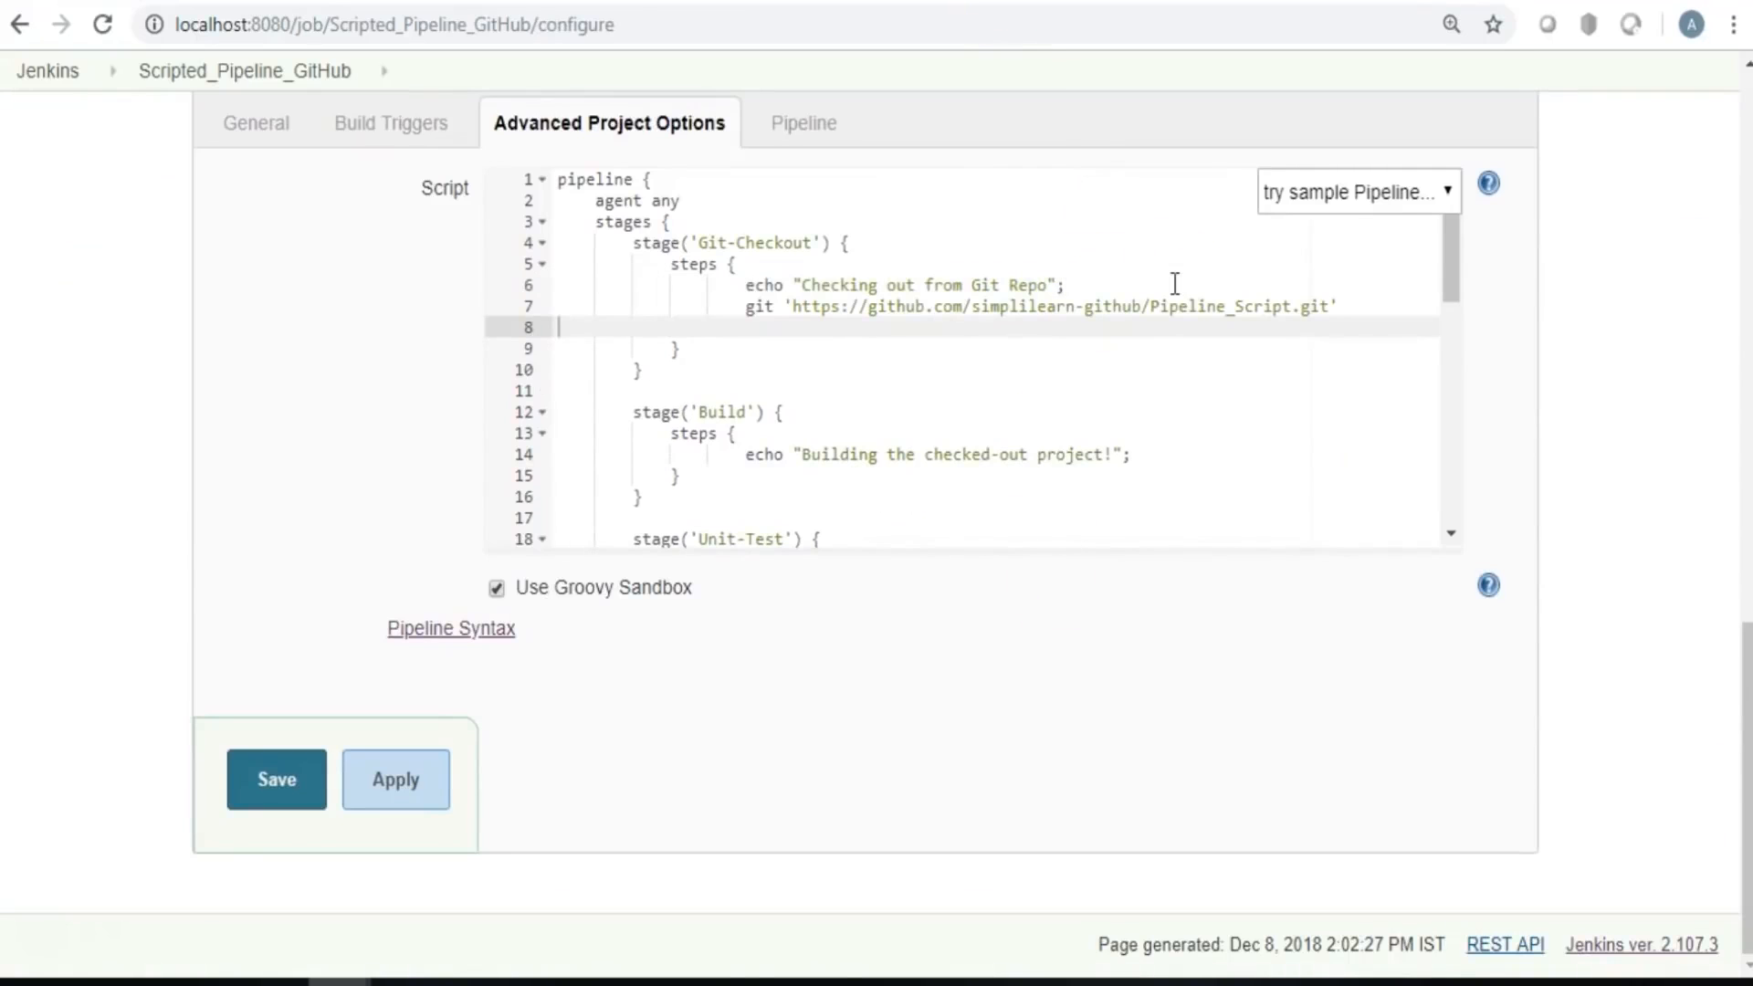
key(Delete)
click(1085, 316)
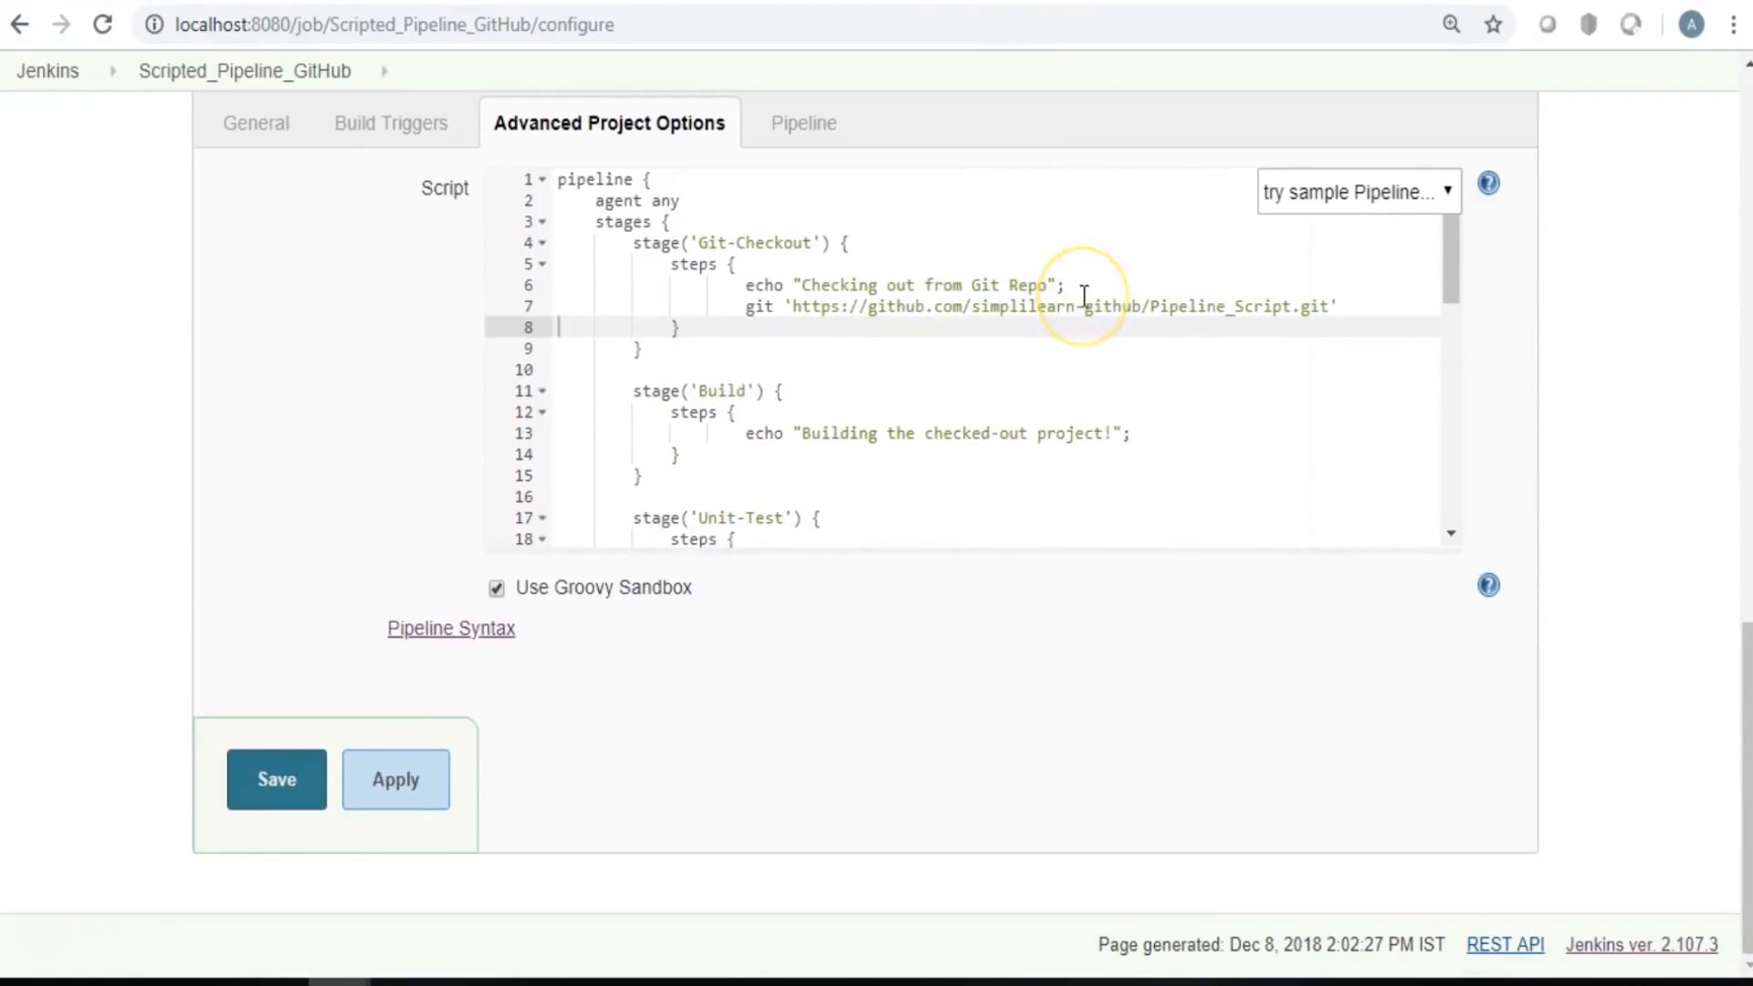
Generate a "bat: Windows Batch Script" snippet that runs Build.bat and copy the resulting line.
mouse_move(347, 960)
click(442, 922)
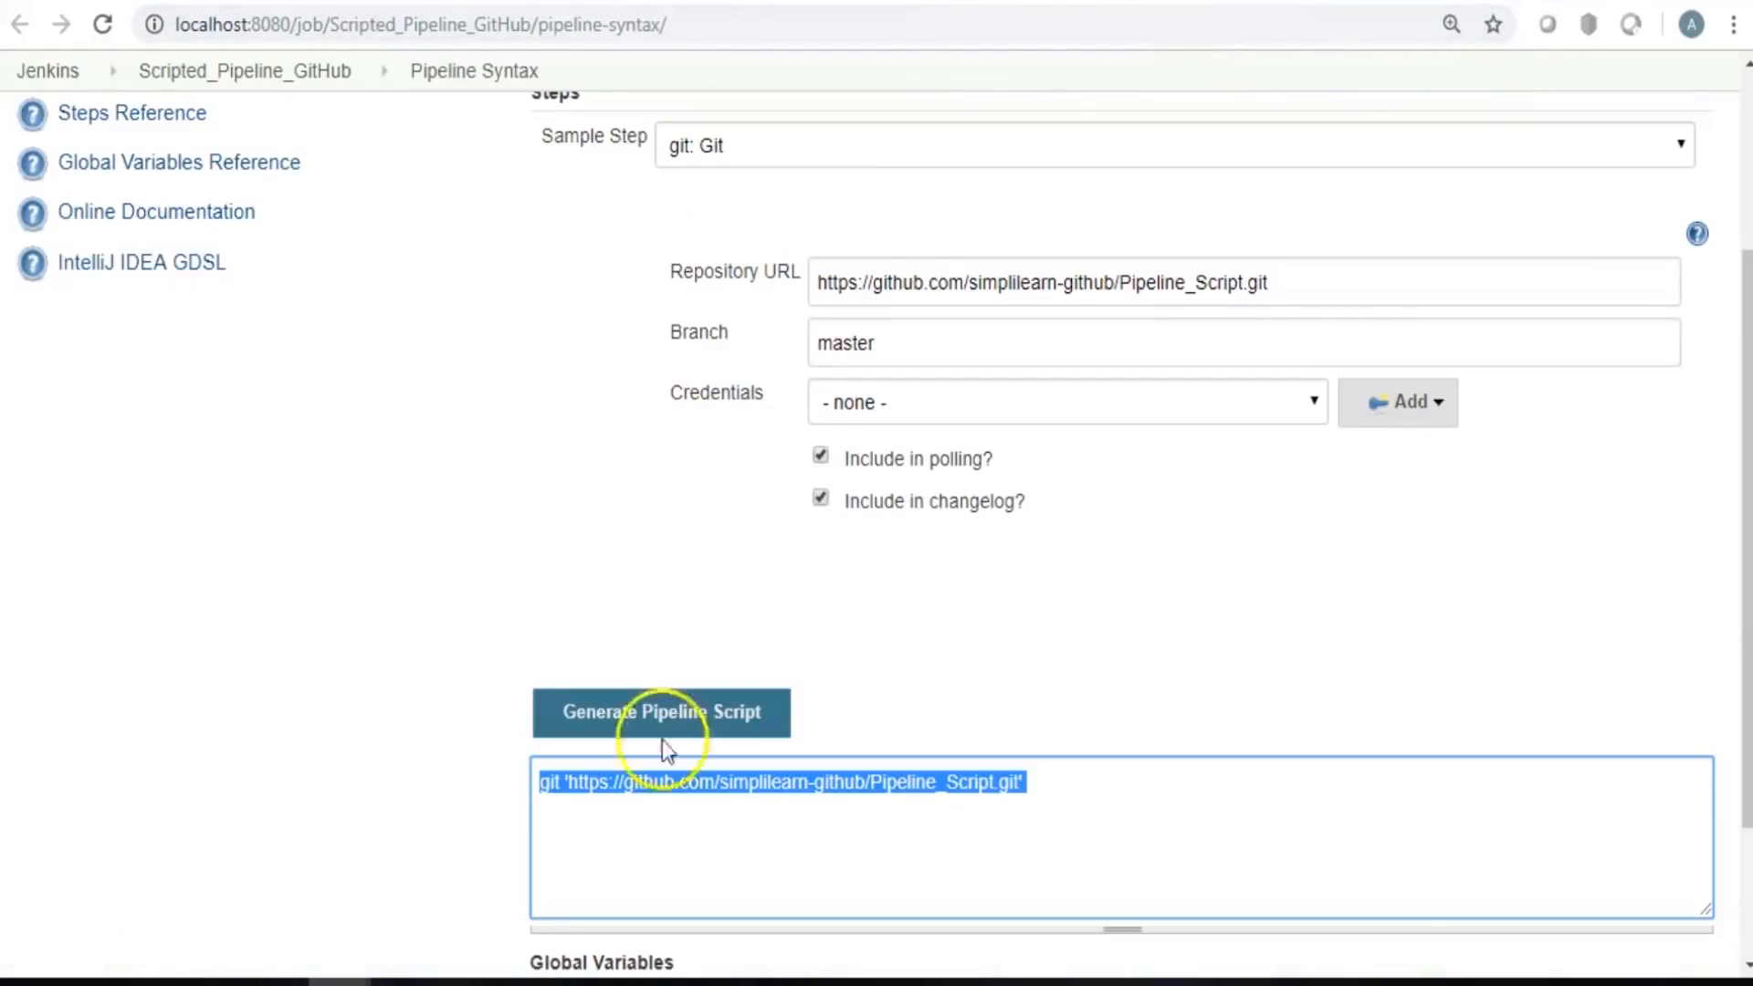
click(370, 979)
click(508, 931)
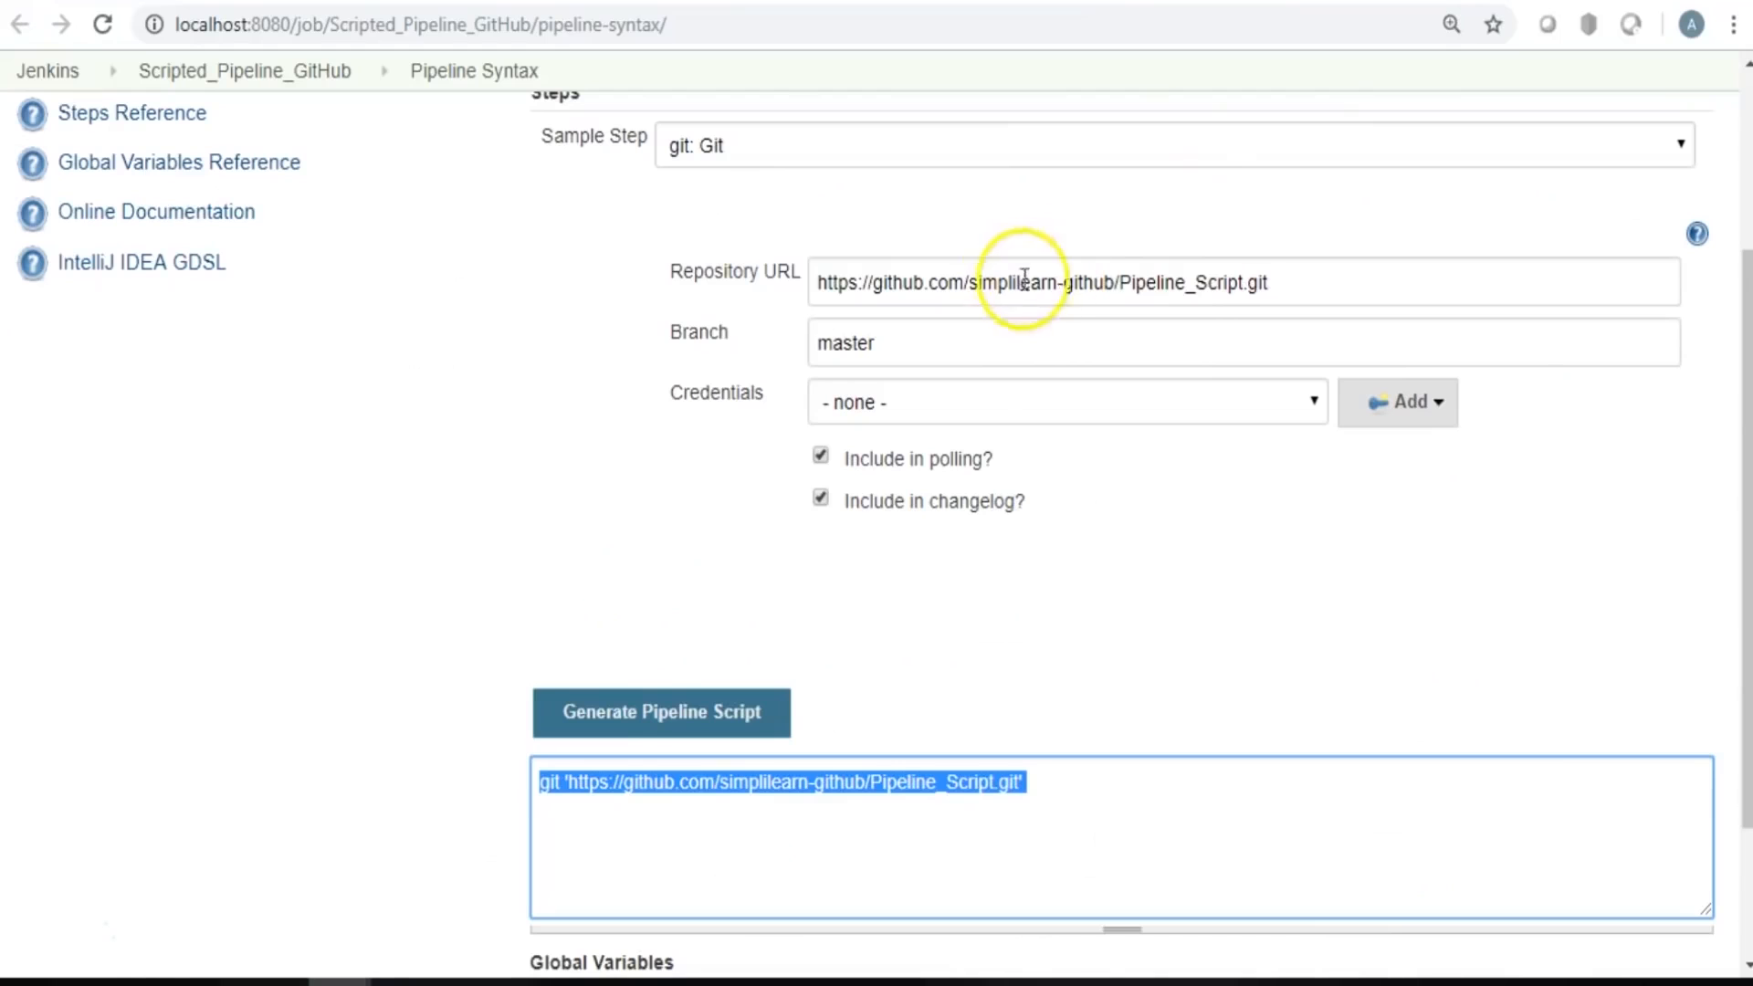
click(891, 146)
key(b)
key(Return)
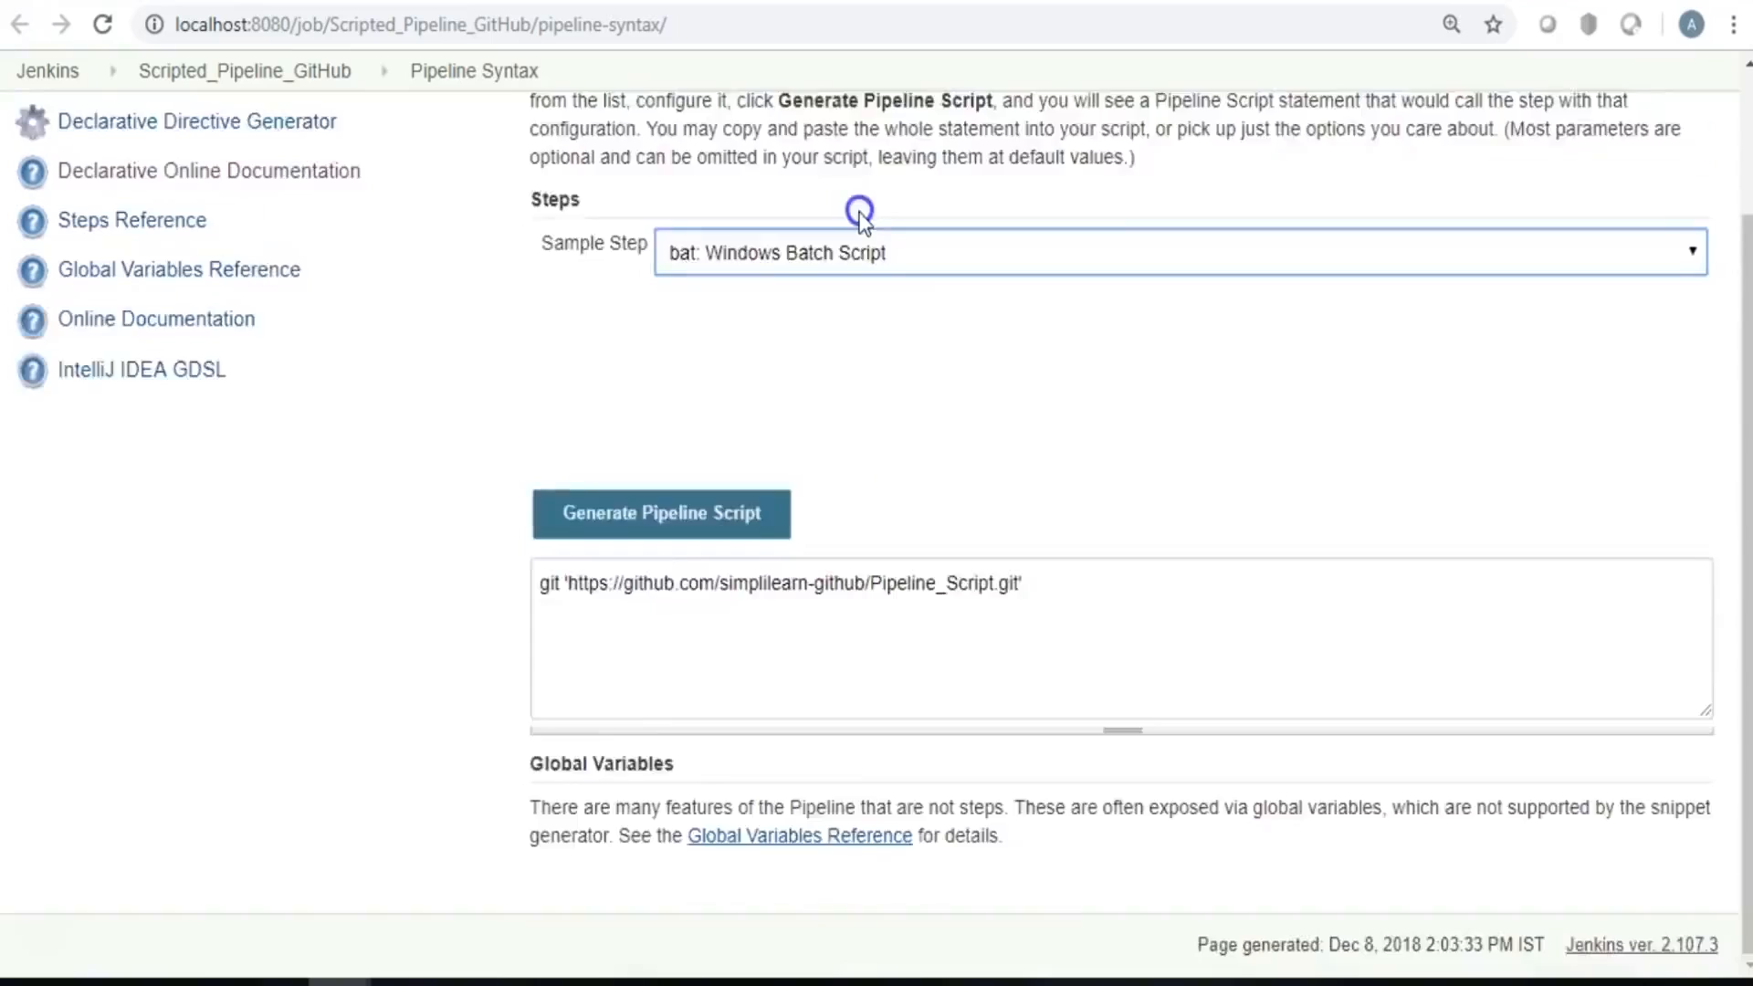
click(853, 210)
text(Build)
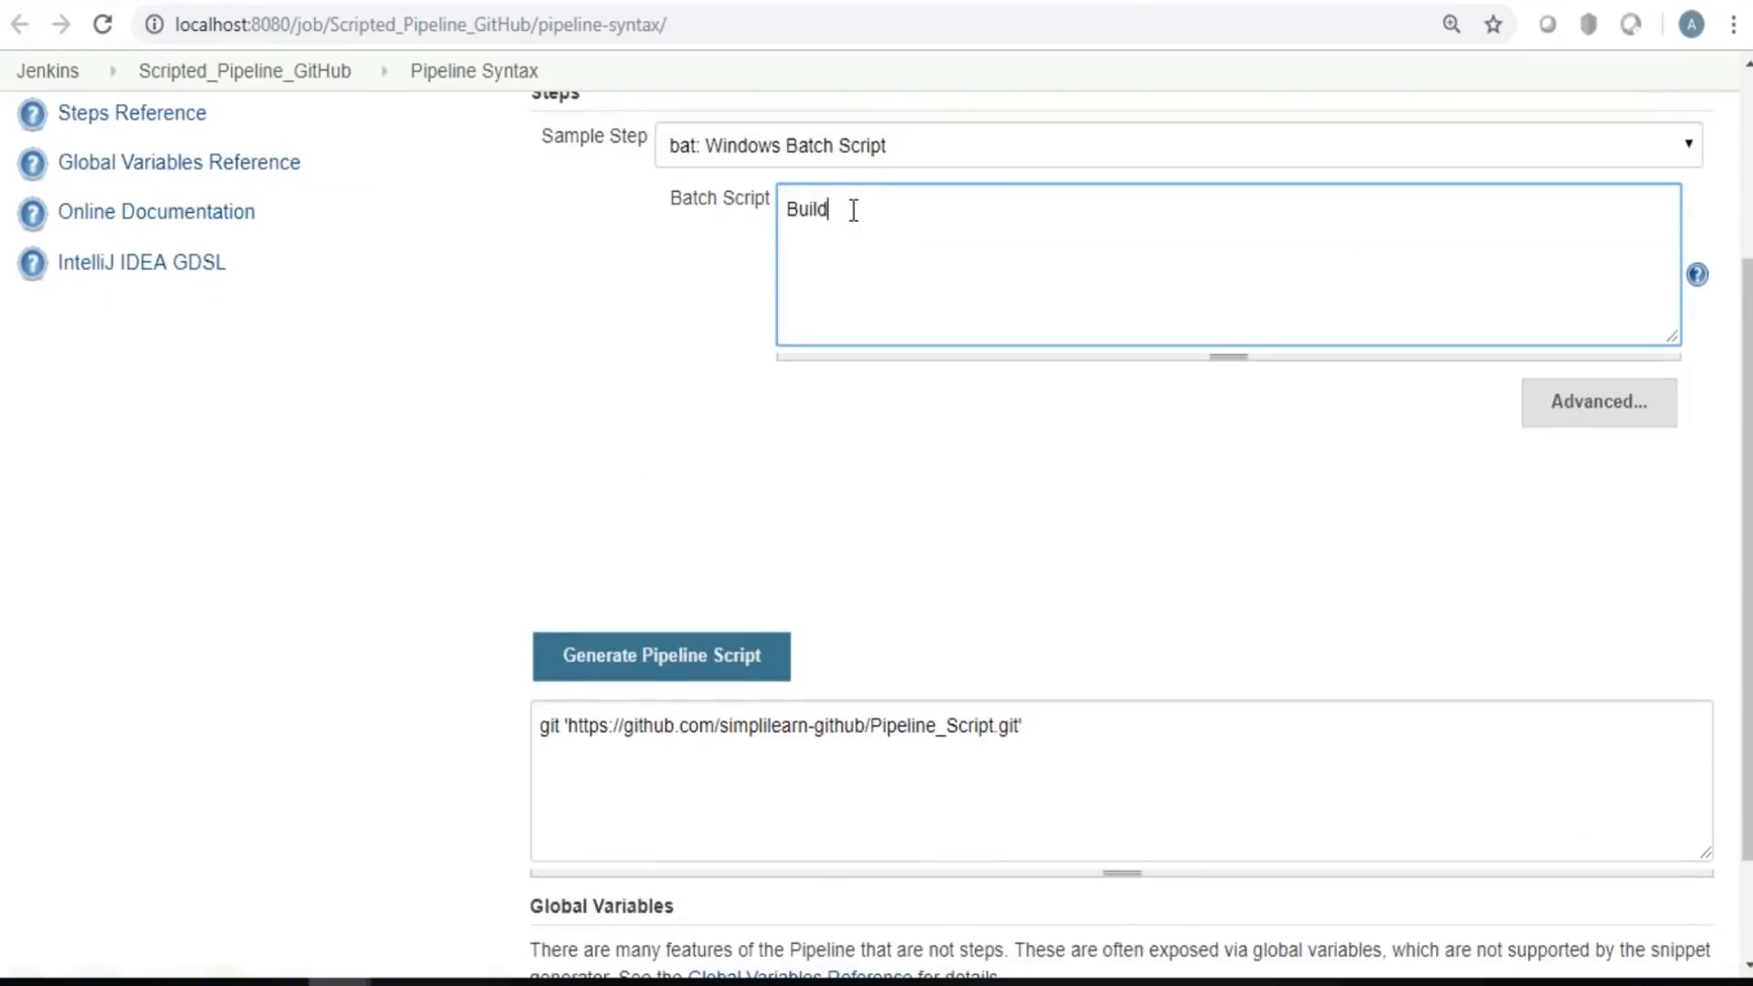
text(.bat)
click(657, 662)
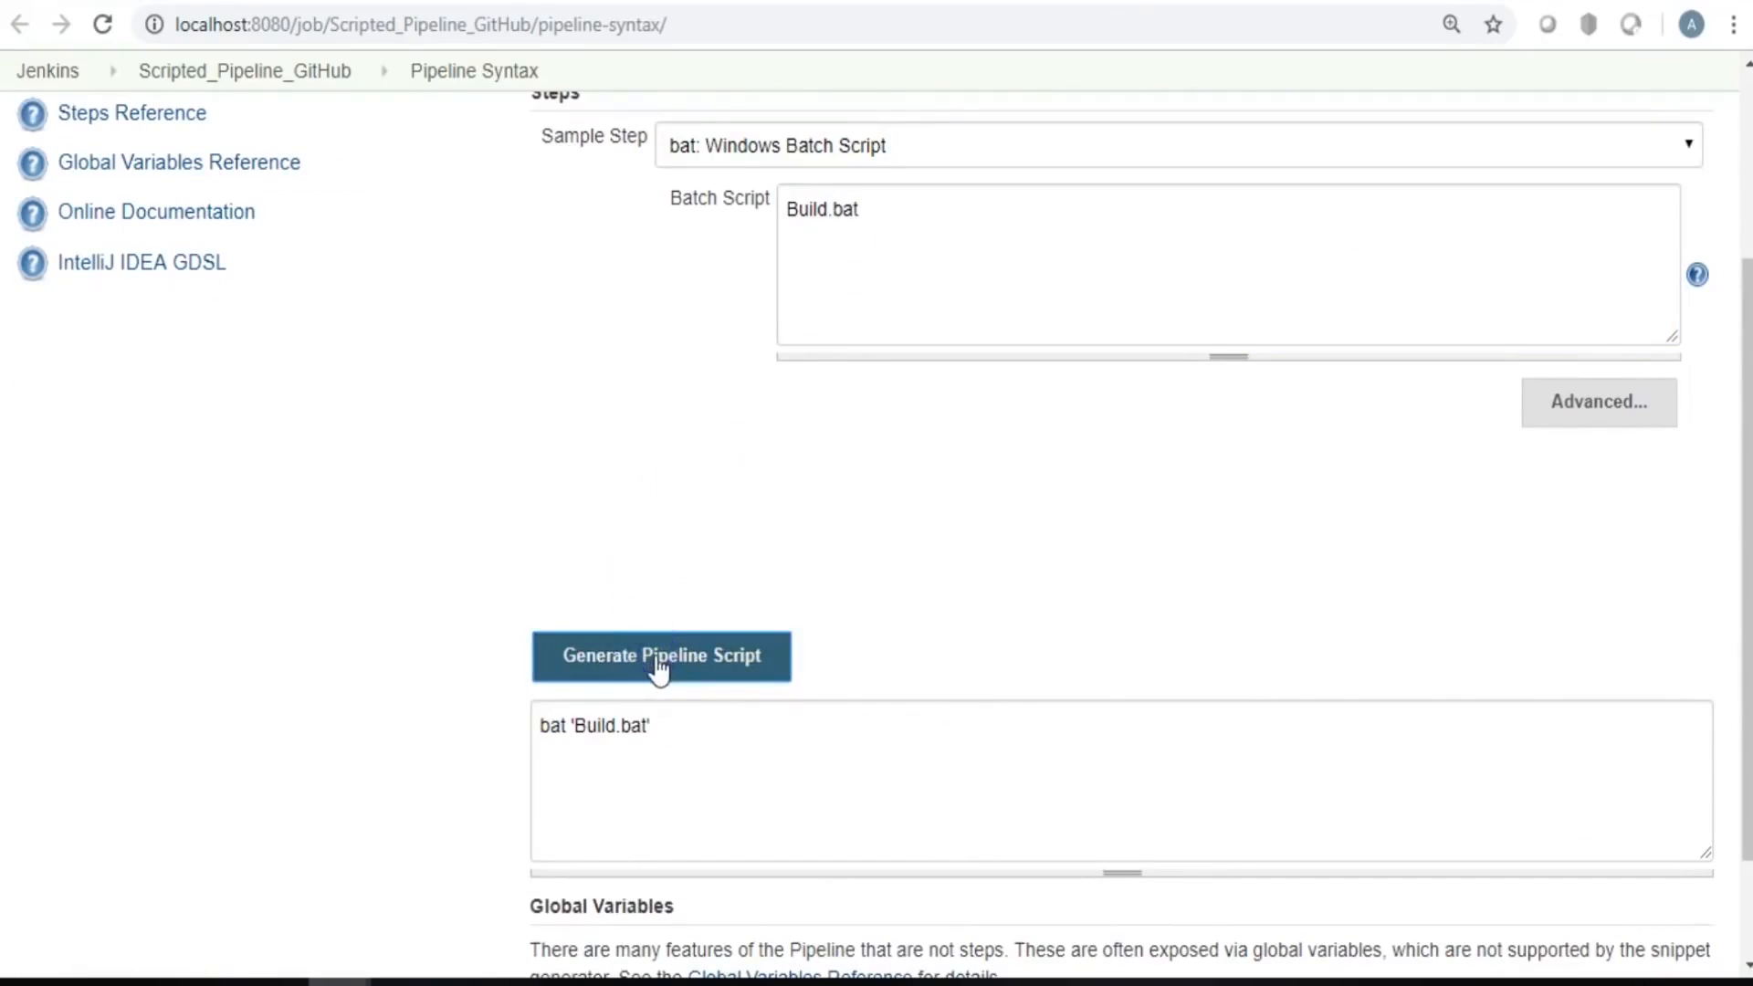
triple_click(673, 724)
key(ctrl+c)
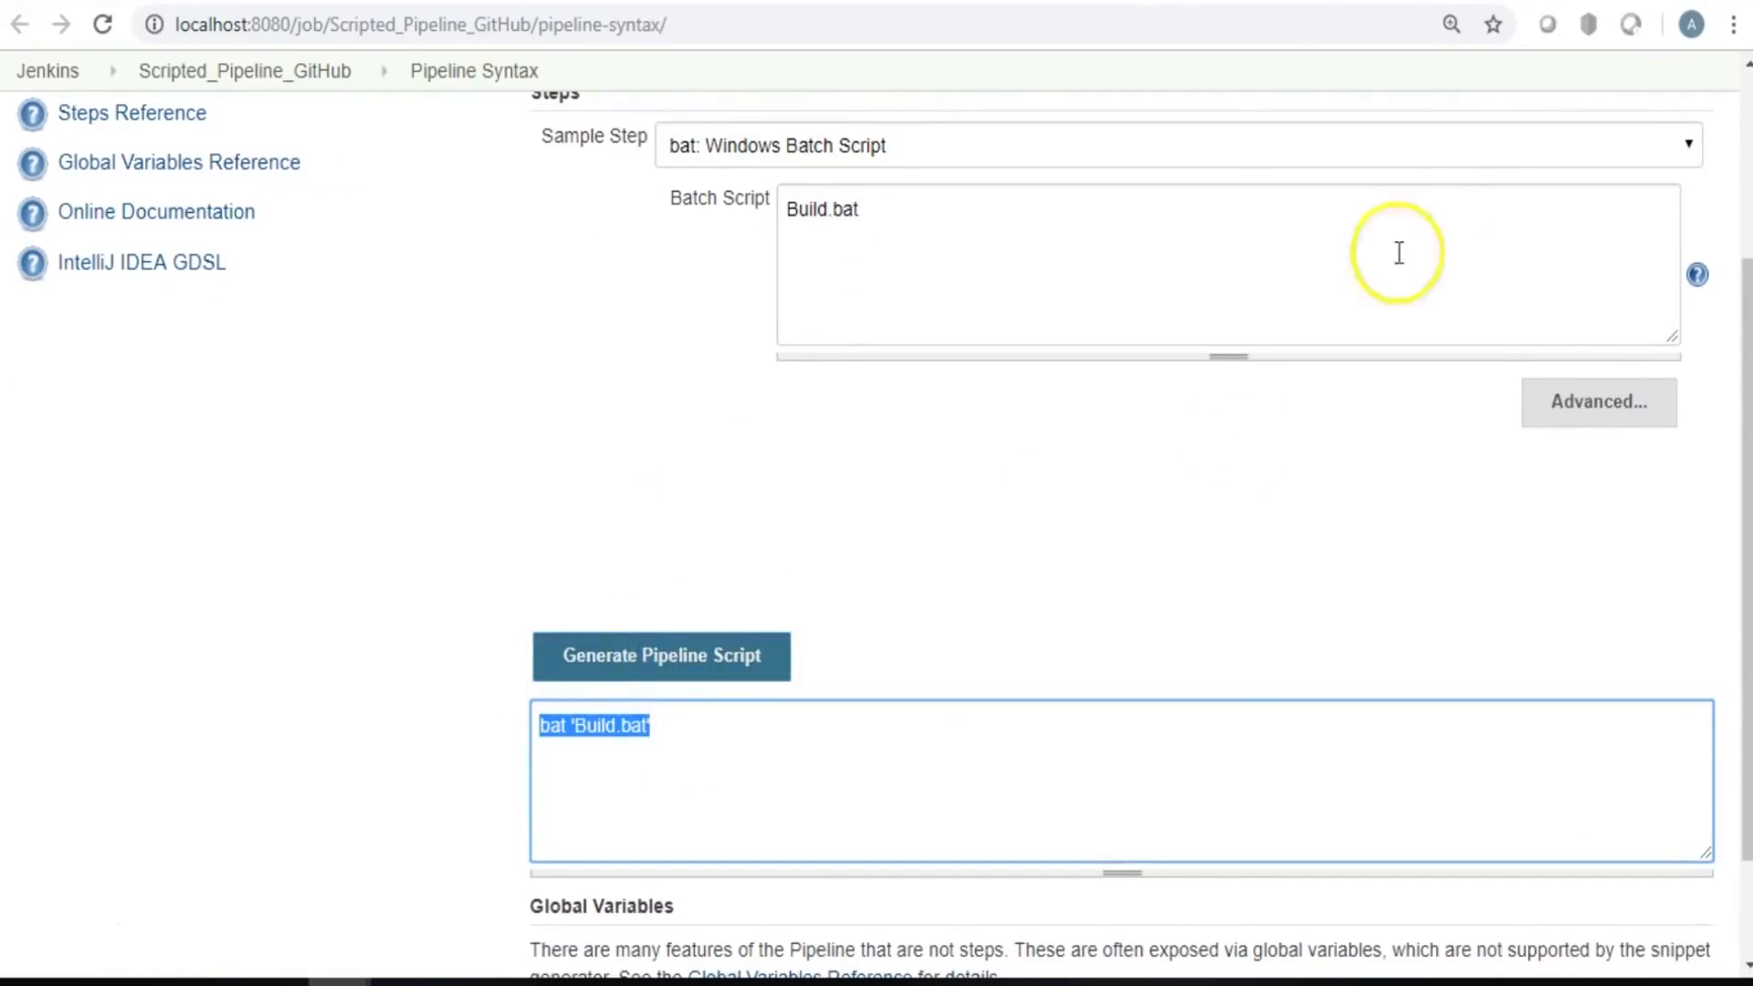
Insert the line bat 'Build.bat' below the echo in the Build stage of the pipeline script.
click(1004, 2)
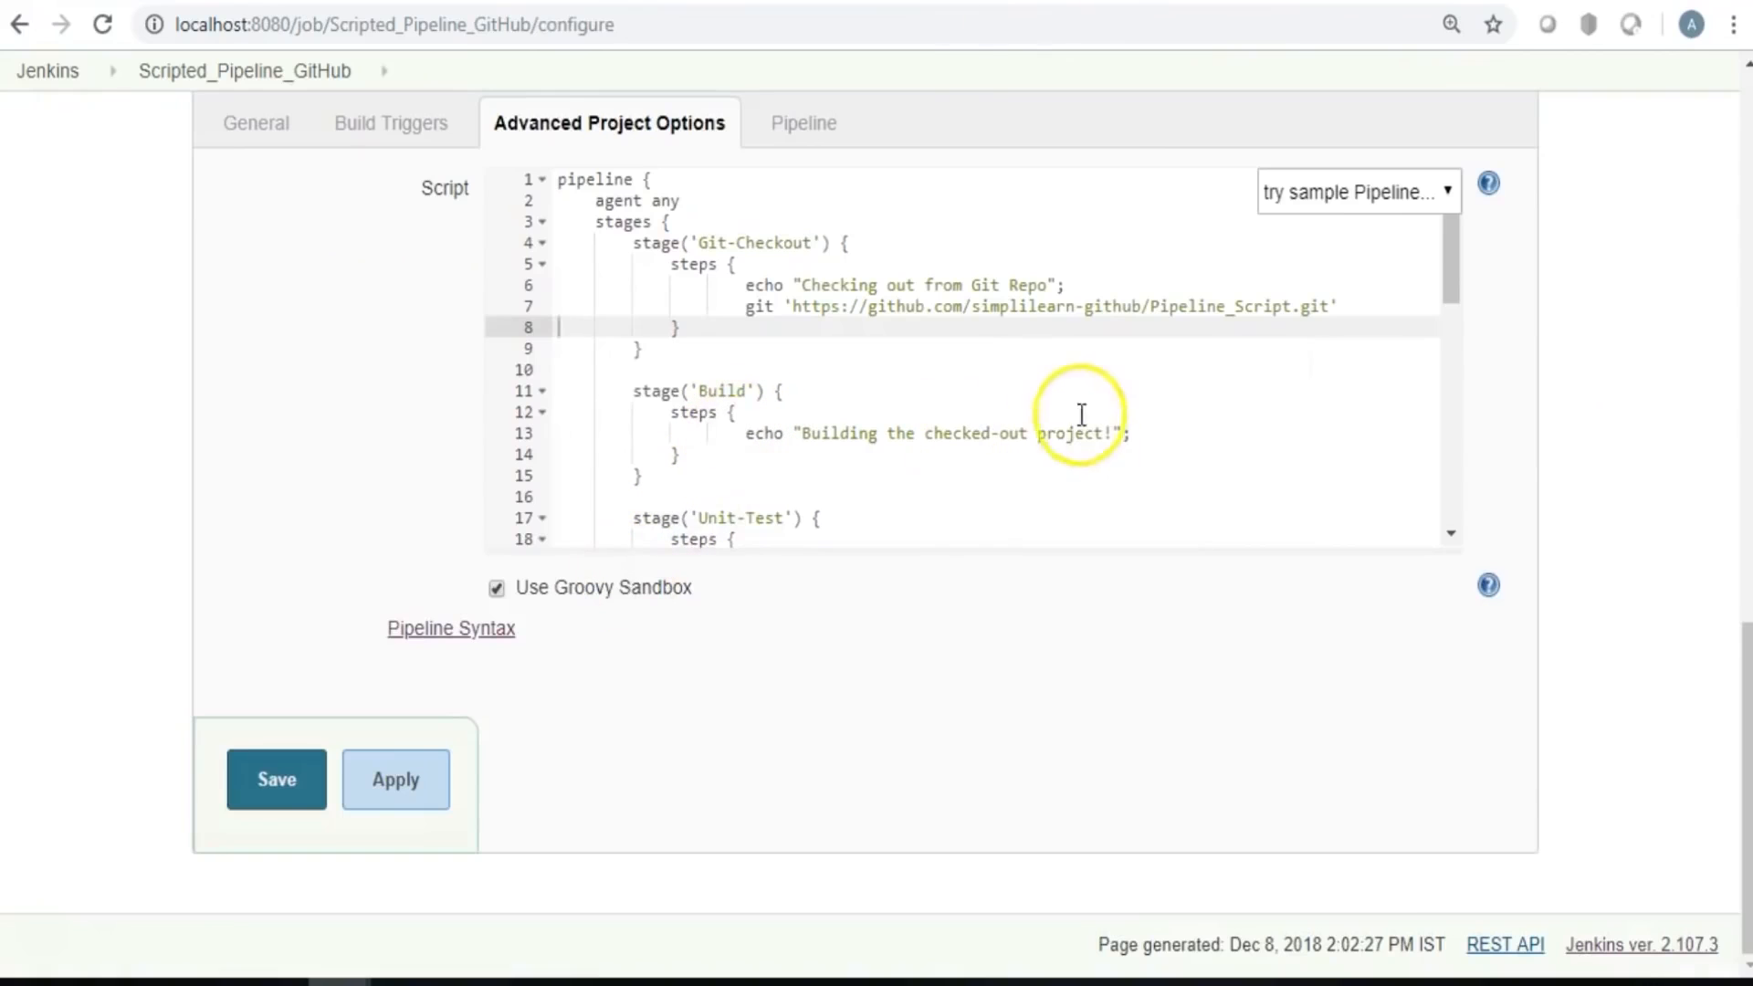
click(1150, 434)
key(Return)
key(ctrl+v)
Add the bat line below the echo in the Unit-Test stage and make it run Unit.bat.
scroll(1158, 485, down, 3)
click(1019, 395)
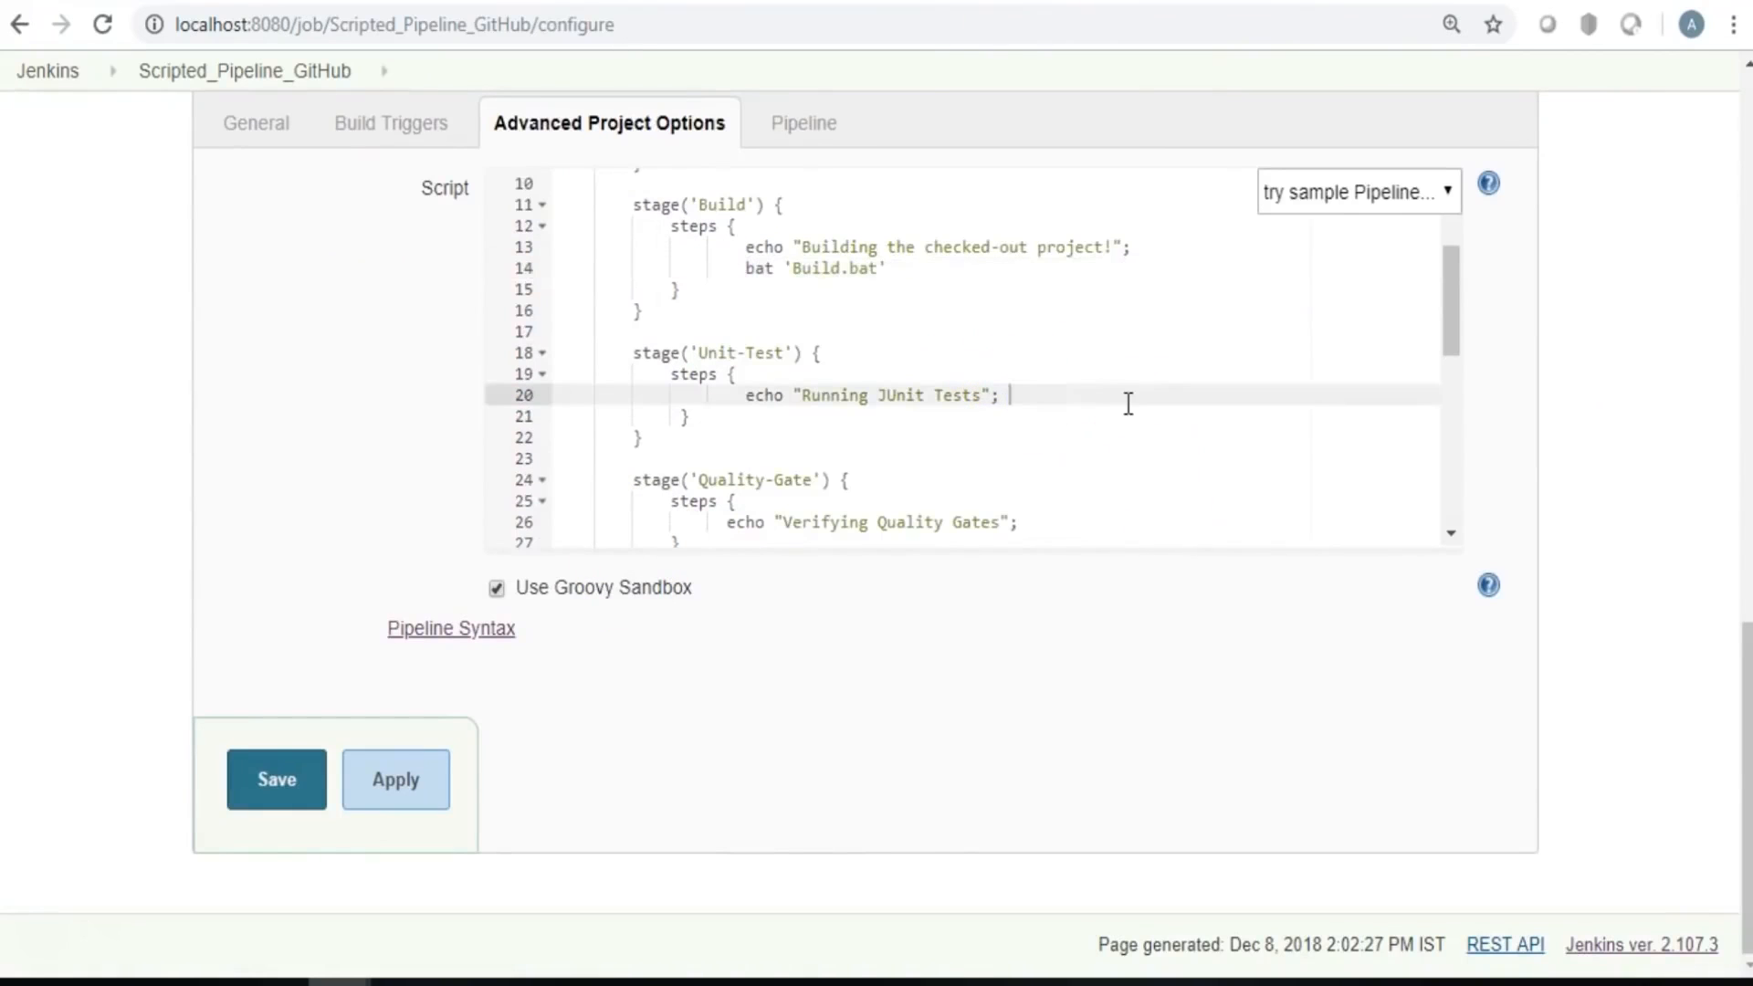
key(Return)
key(ctrl+v)
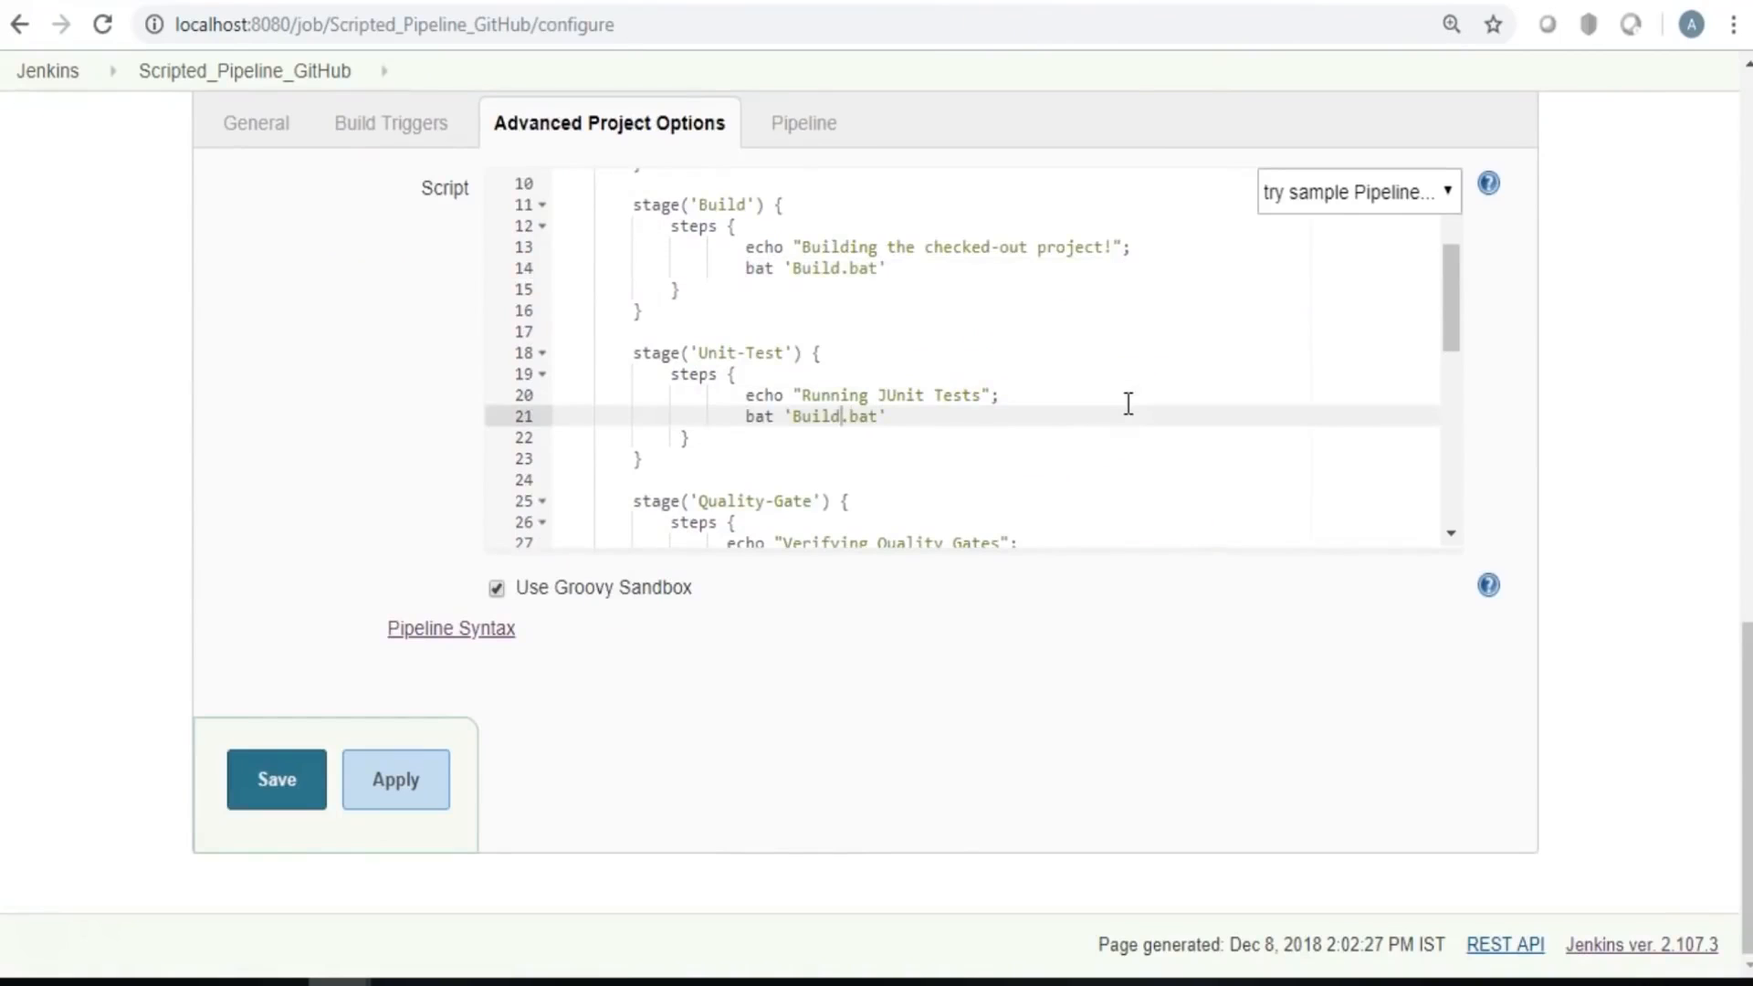
key(ctrl+shift+Right)
text(Unit)
Add the bat line below the echo in the Quality-Gate stage and make it run Quality.bat.
click(339, 982)
click(313, 818)
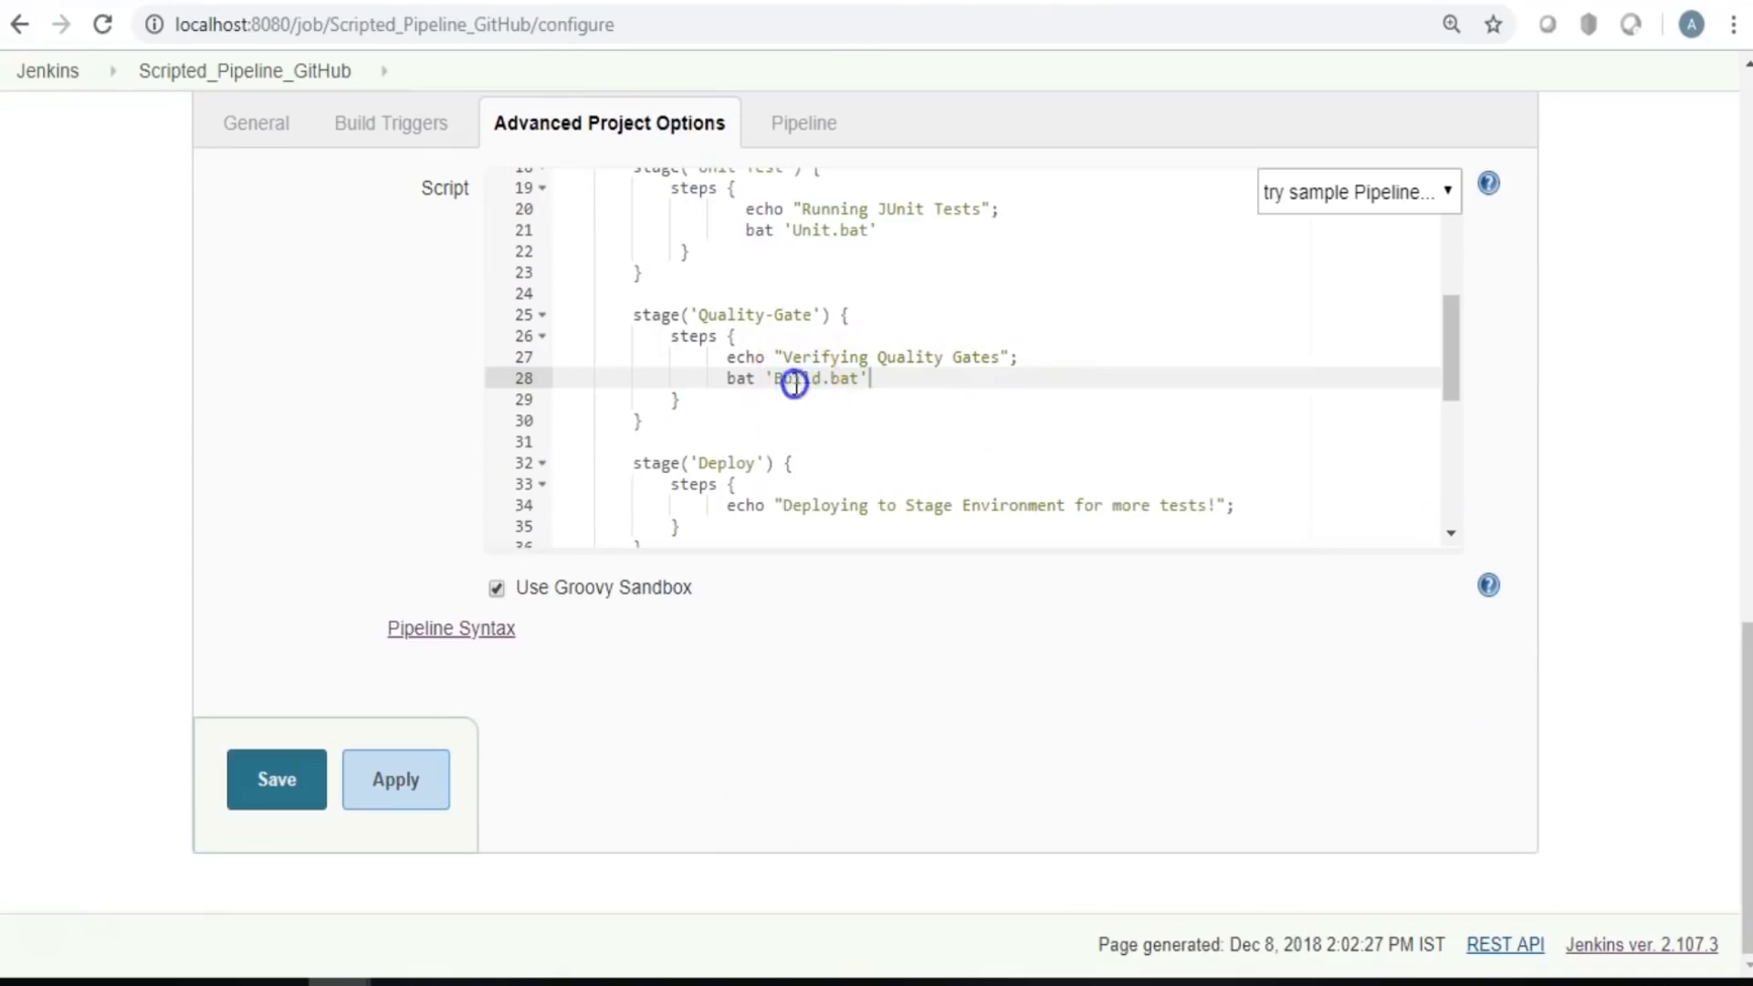
text(Quality)
Add the bat line below the echo in the Deploy stage and make it run Deploy.bat.
click(1271, 505)
key(Return)
key(ctrl+v)
double_click(791, 527)
text(Deploy)
Save the Scripted_Pipeline_GitHub configuration and start a build of the pipeline.
drag(1442, 360, 1454, 222)
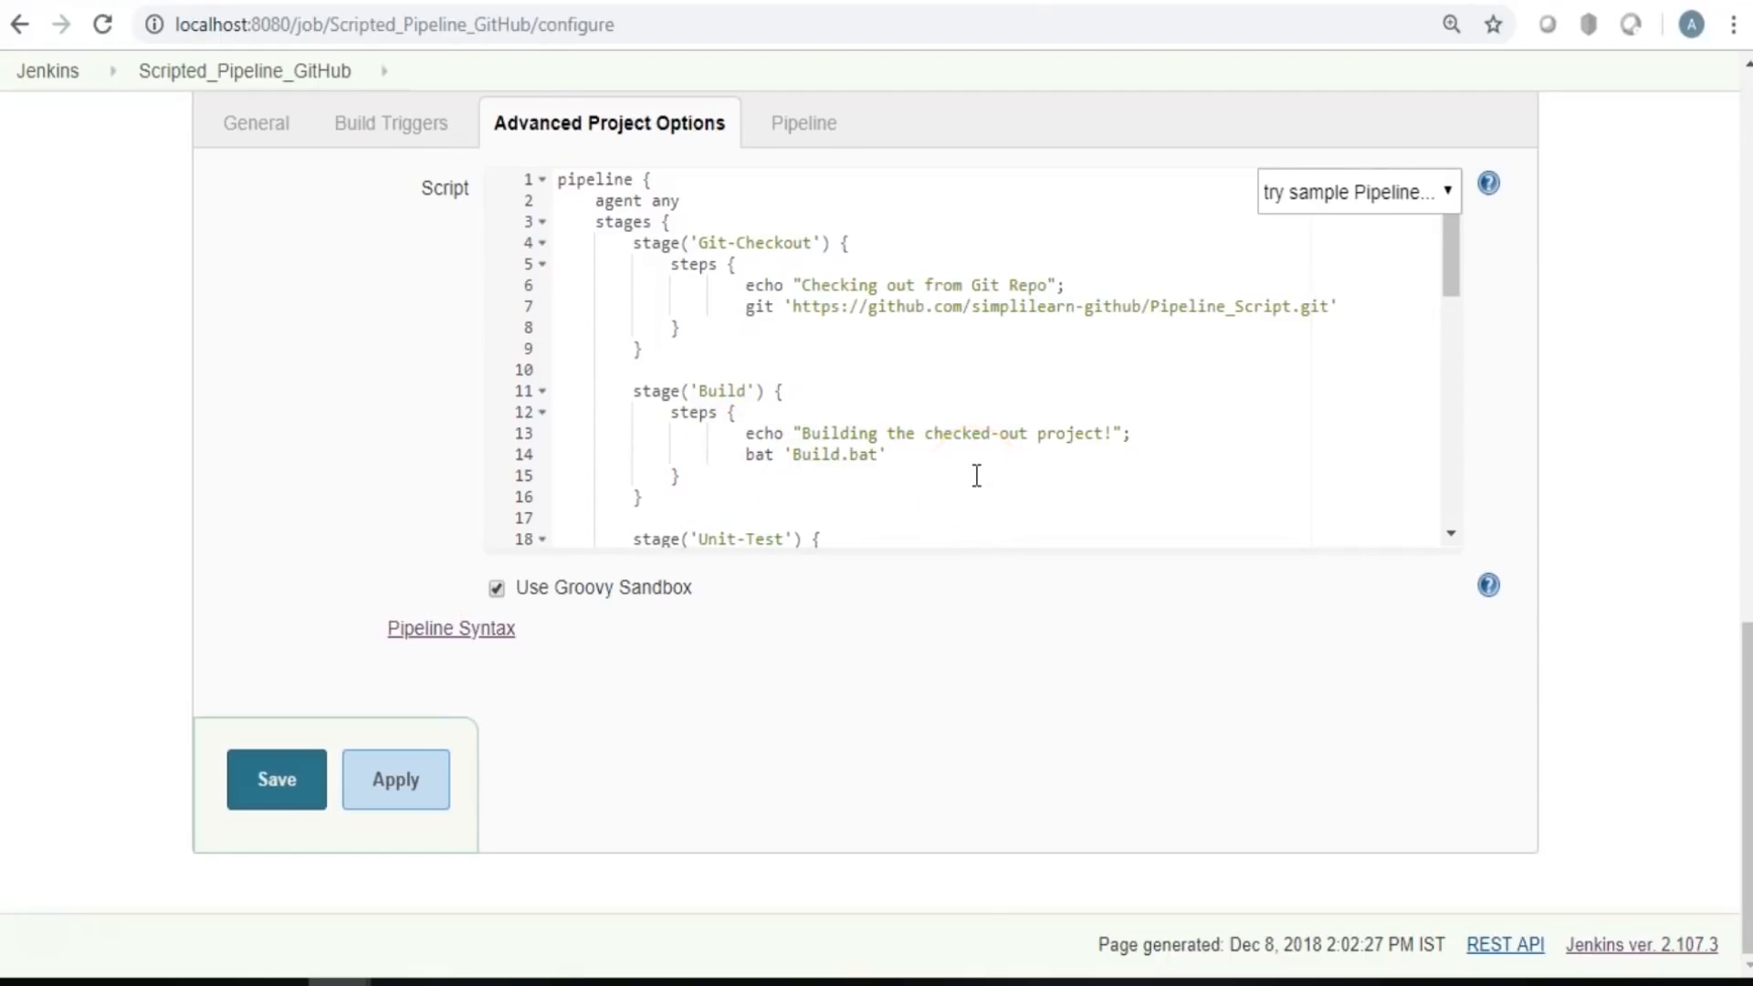
click(267, 782)
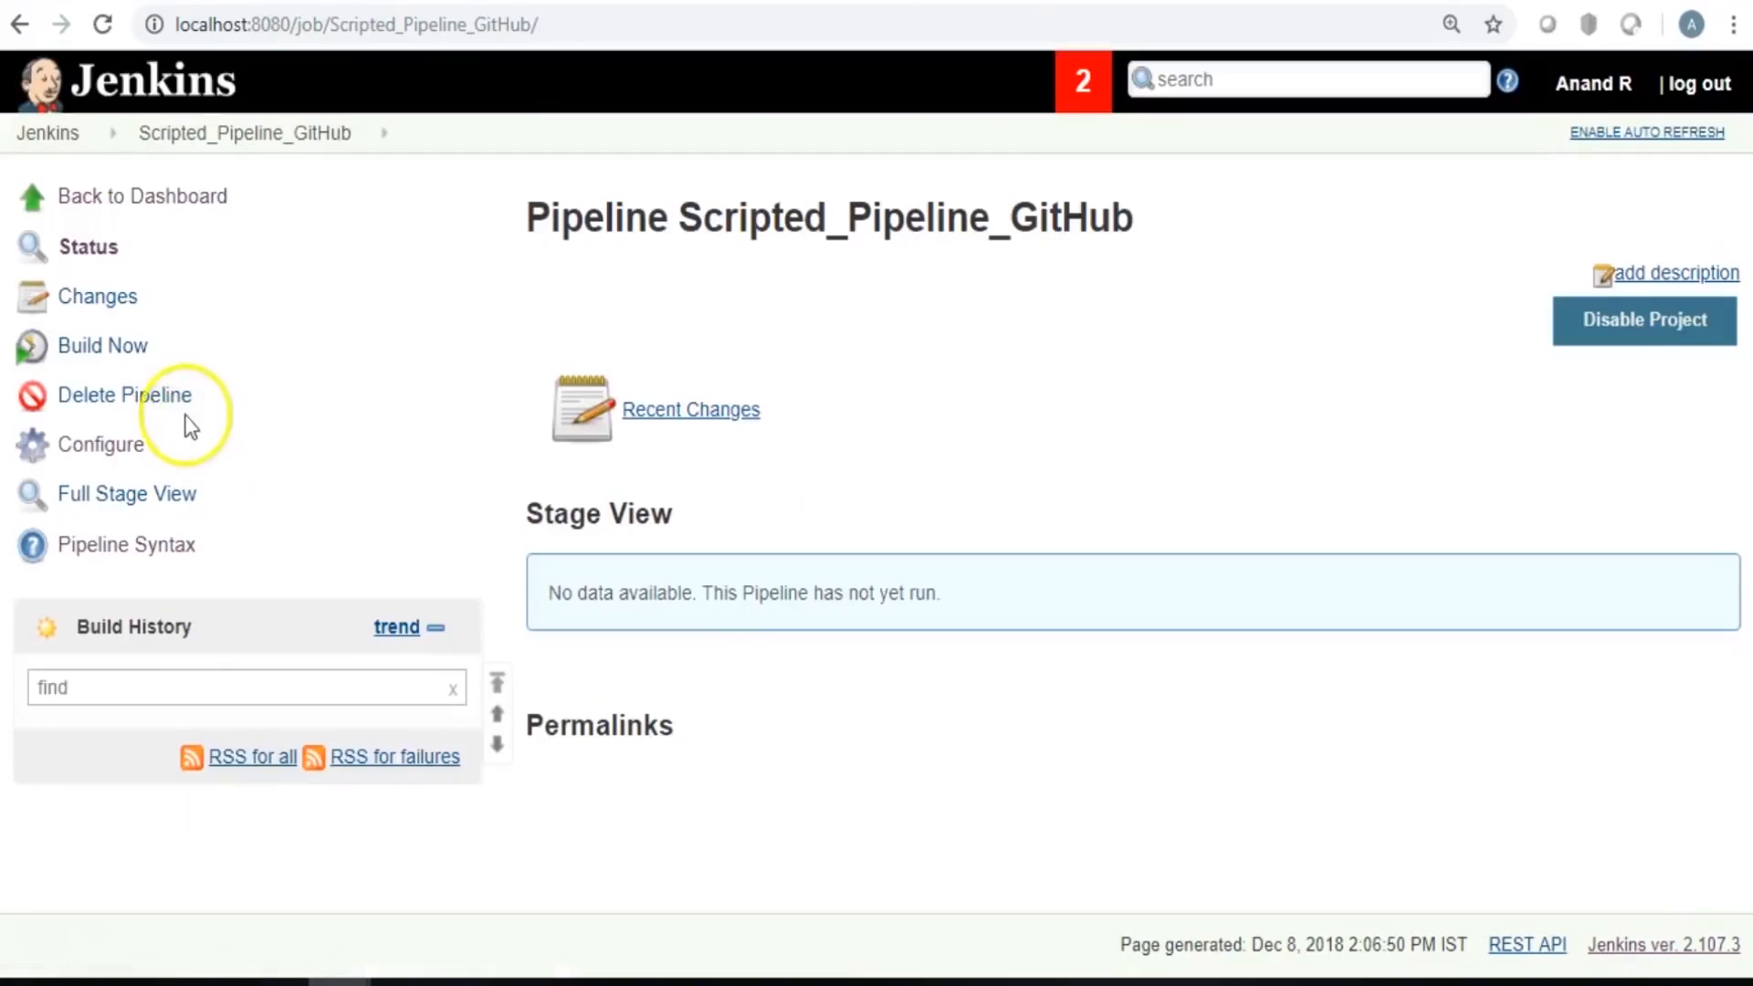
click(108, 354)
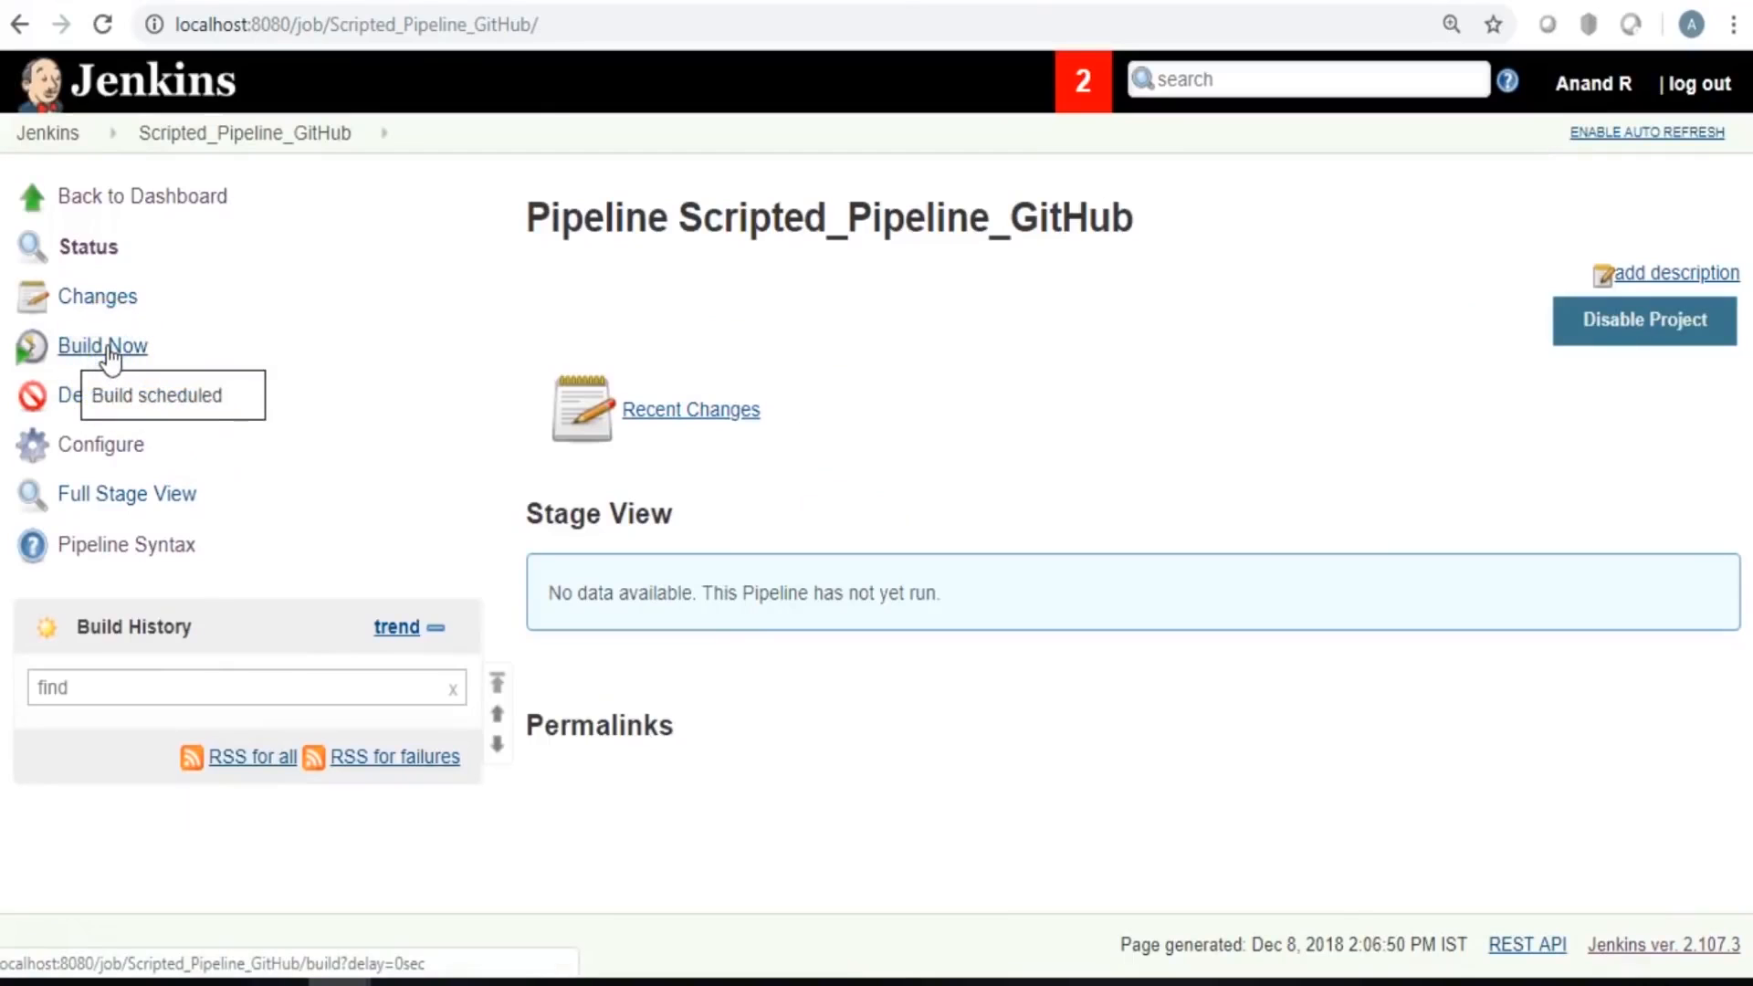
Open the console output of build #1 and examine the Git checkout, commit message and Build stage entries.
click(60, 737)
click(123, 347)
scroll(1641, 447, down, 5)
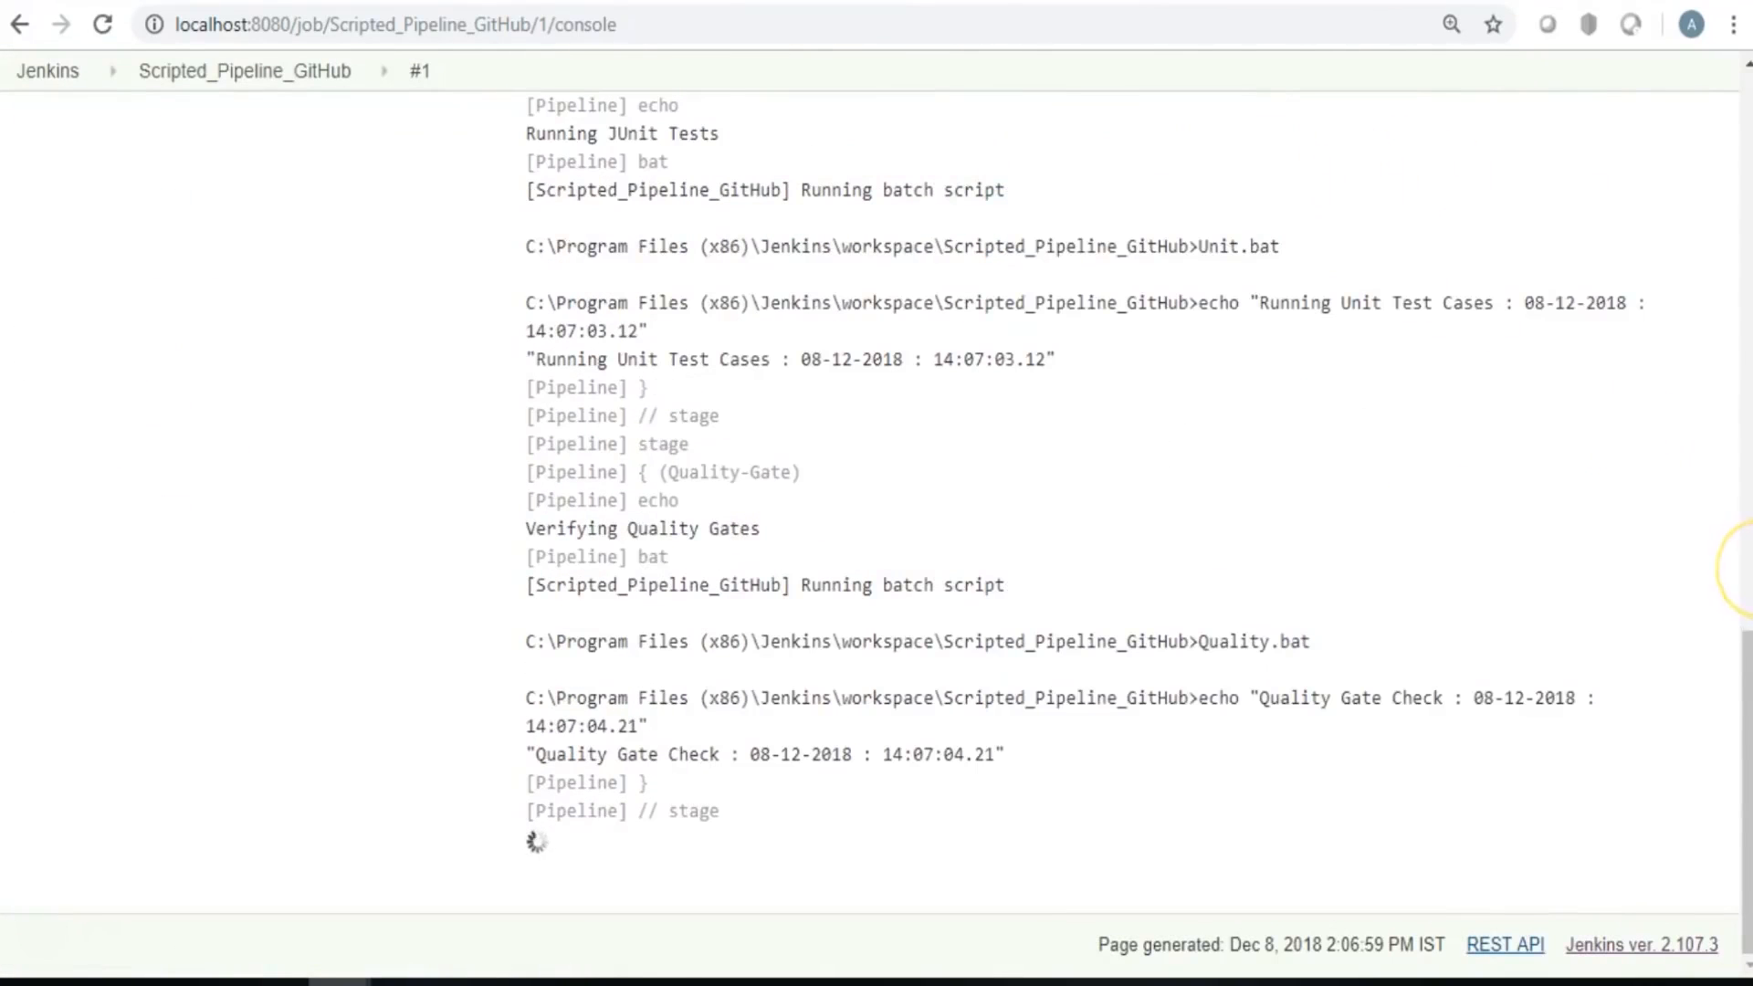
drag(1739, 771, 1741, 251)
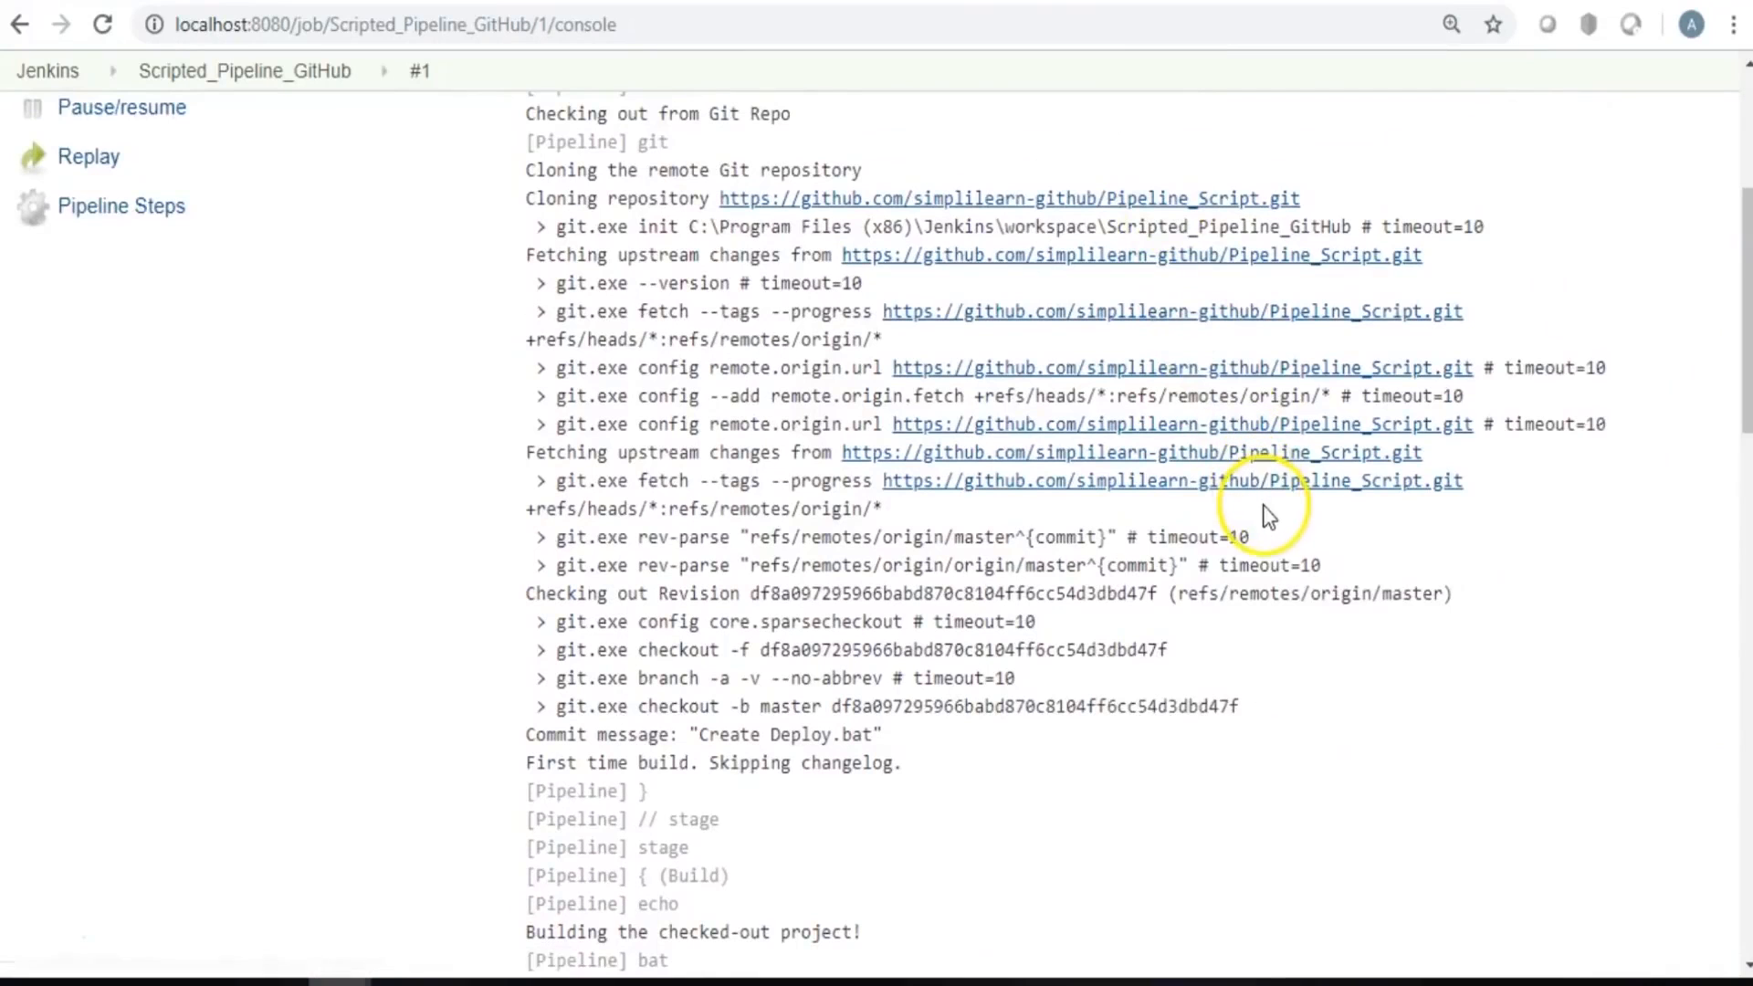
scroll(704, 575, down, 2)
drag(699, 587, 896, 590)
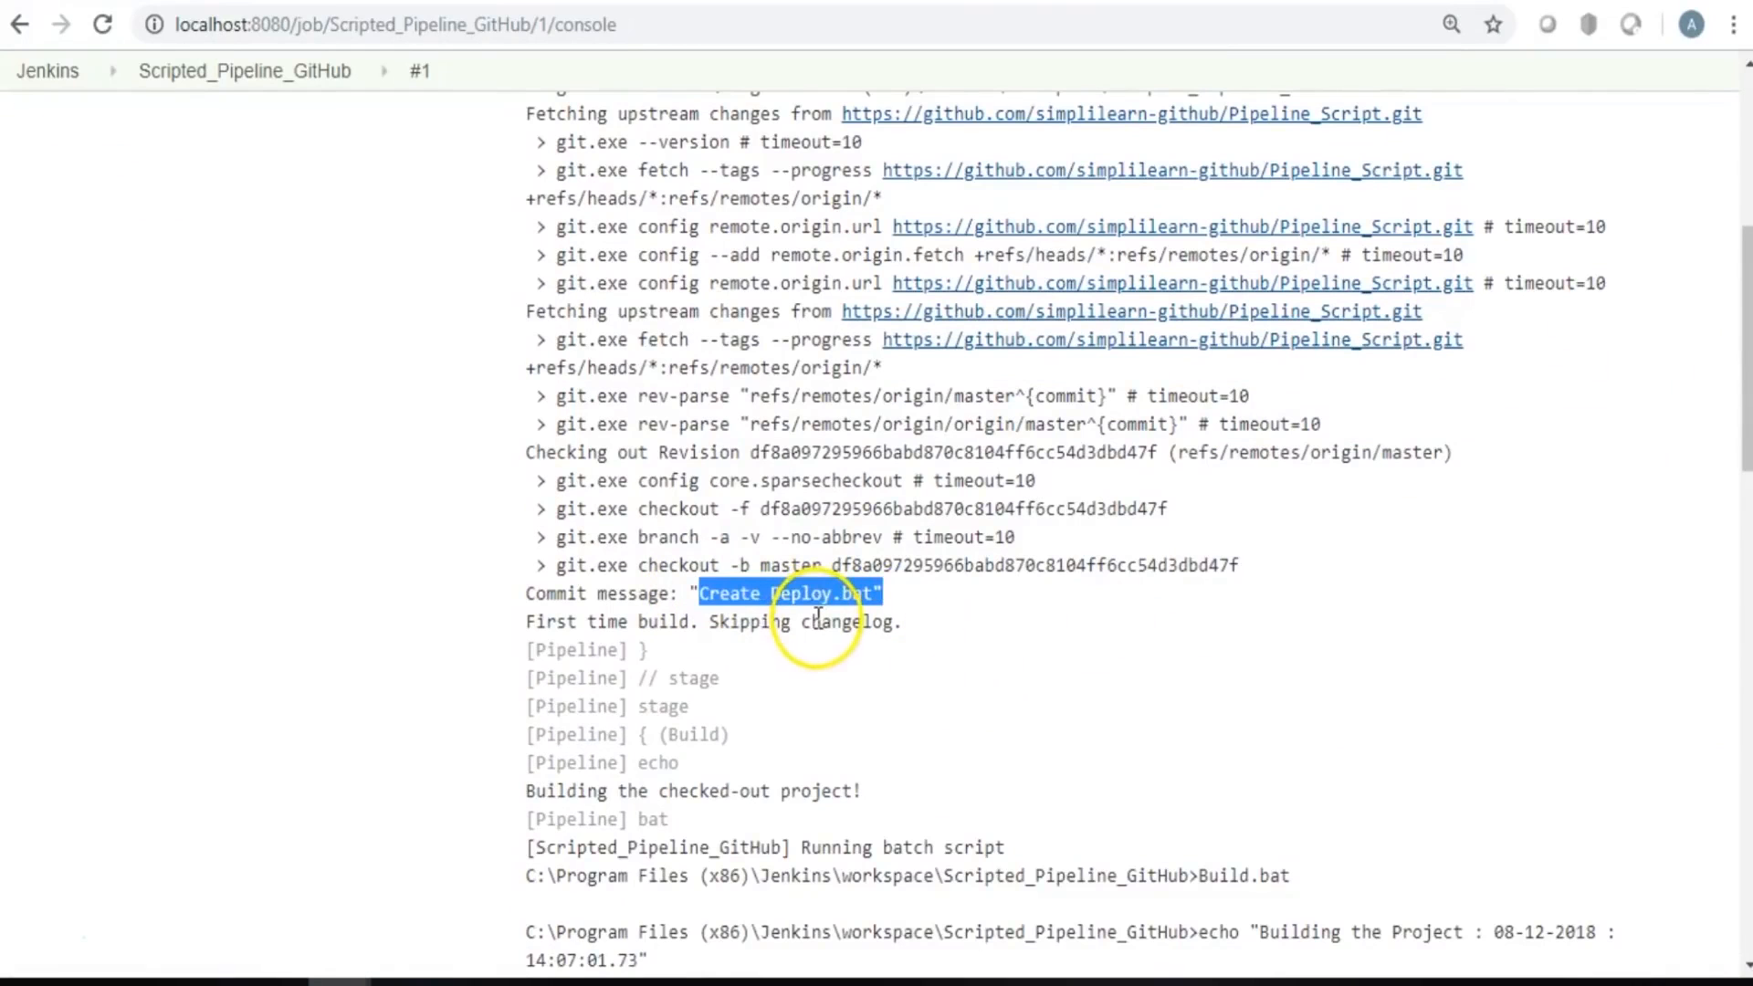
scroll(968, 611, down, 2)
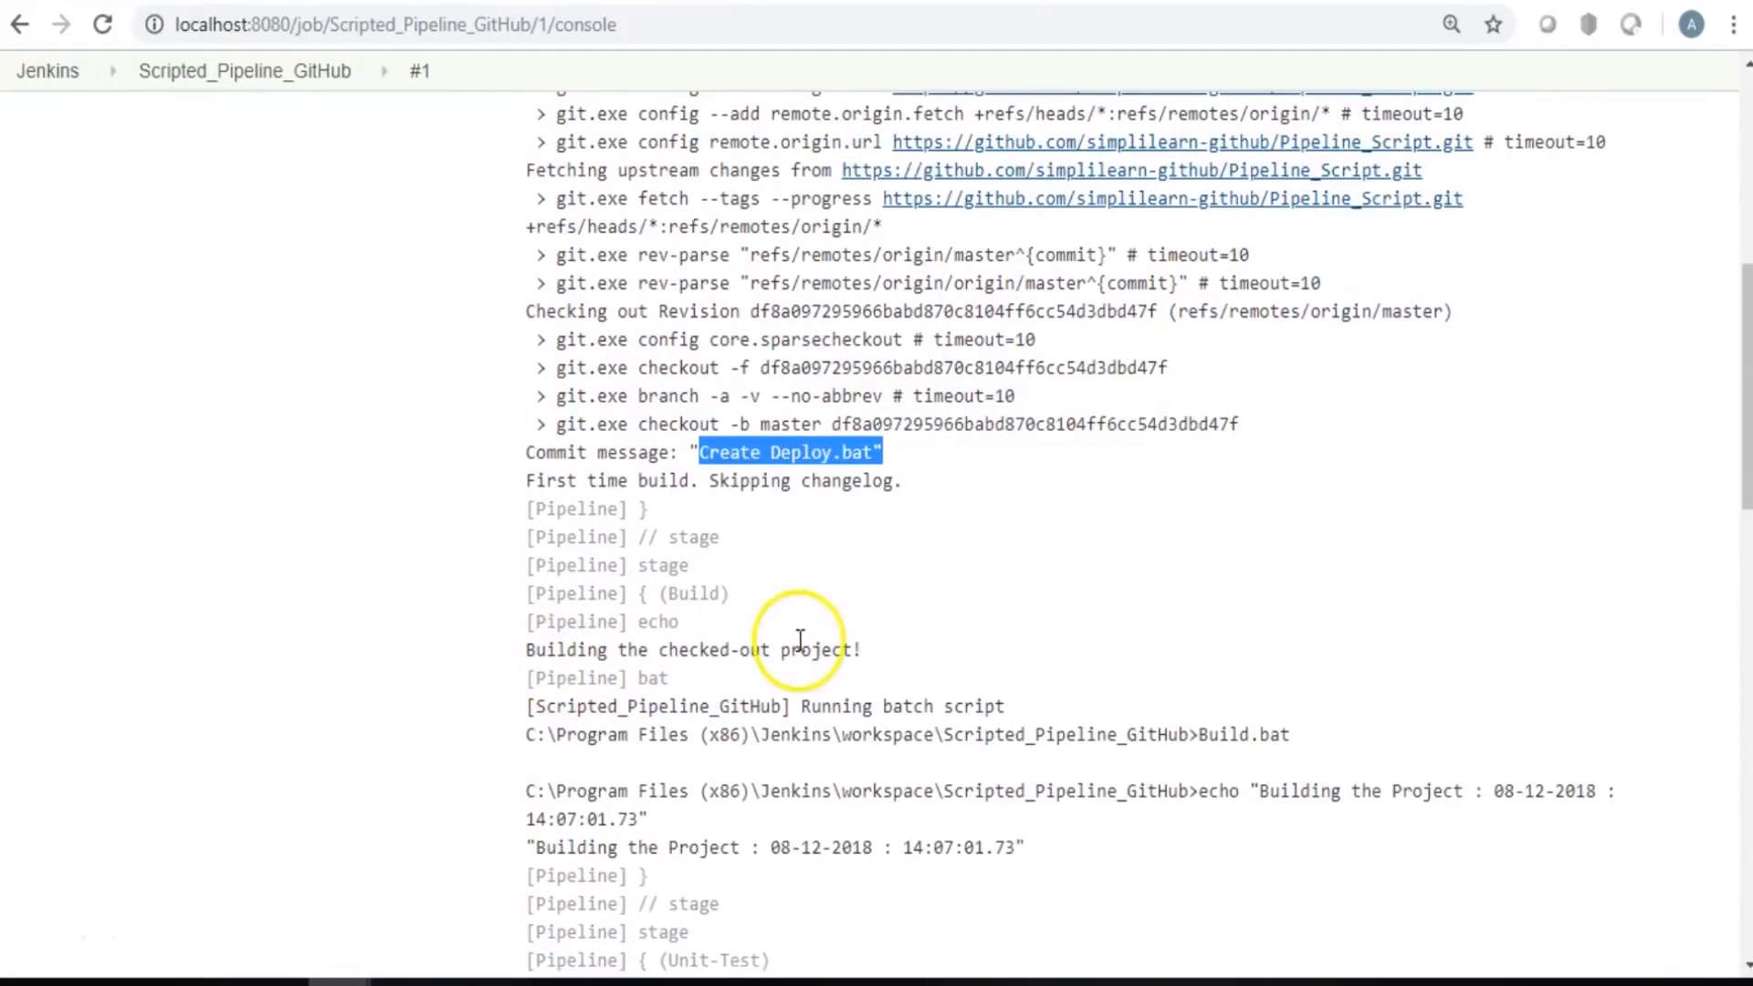
drag(525, 650, 886, 655)
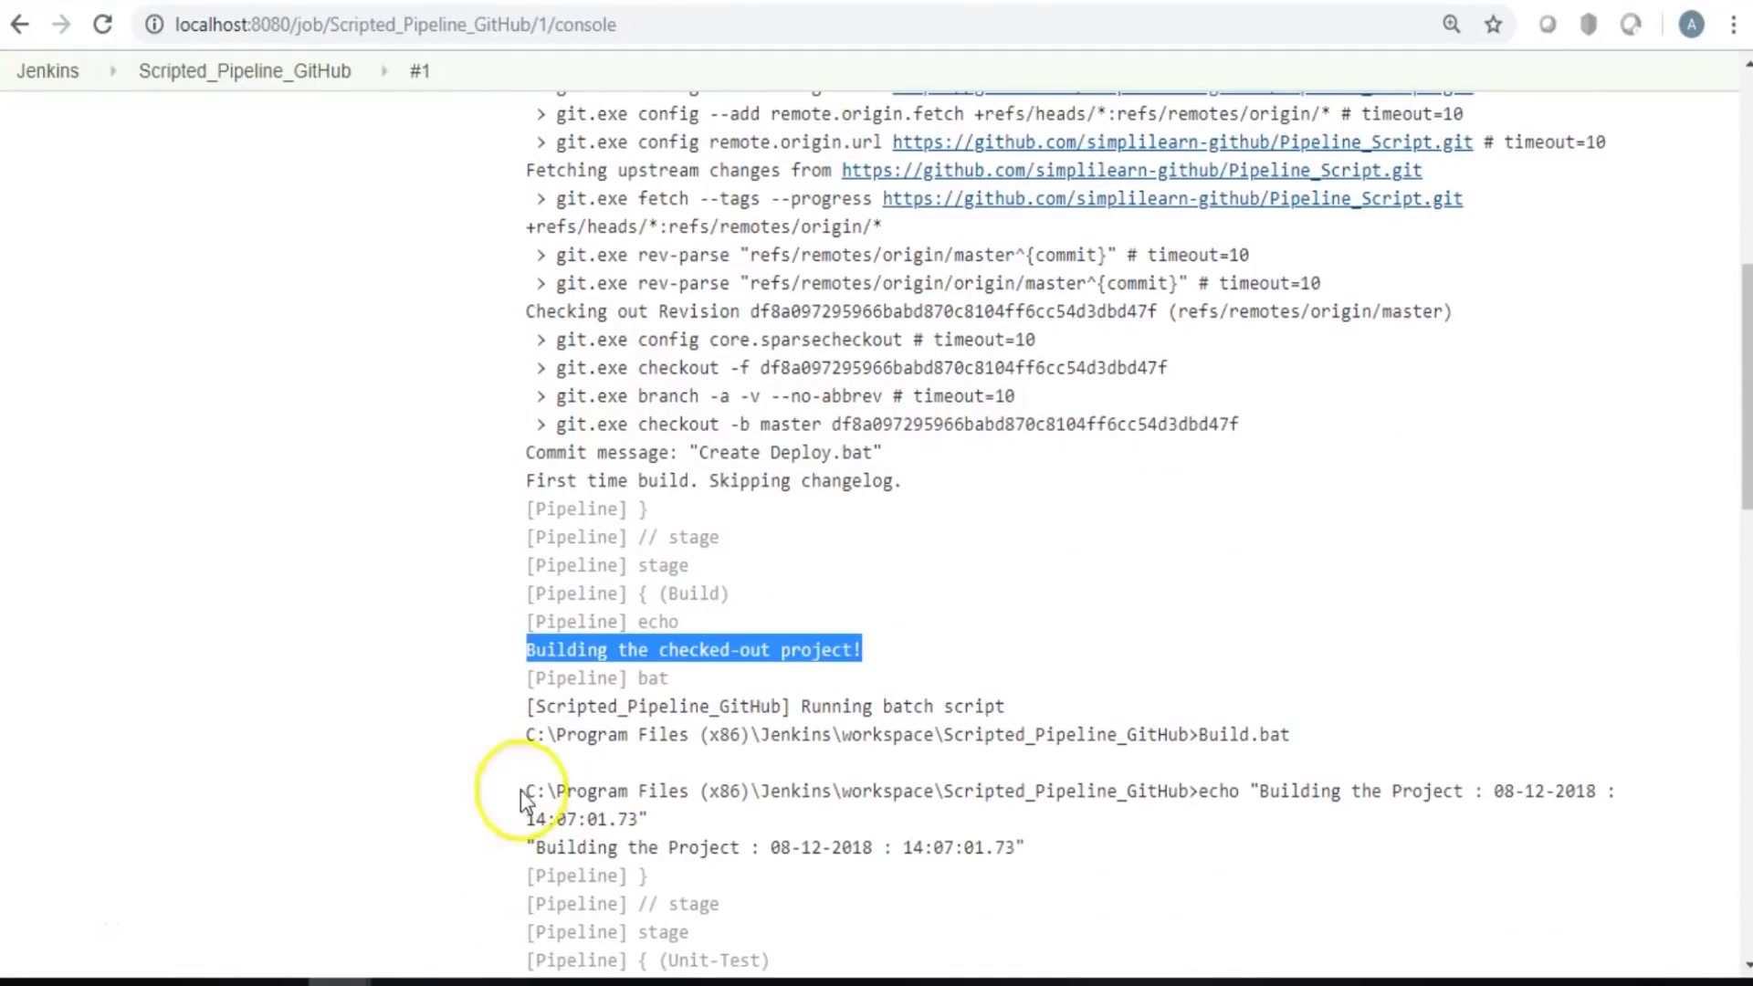
Switch to the Pipeline_Script repository on GitHub and inspect the contents of Build.bat.
click(340, 981)
click(461, 913)
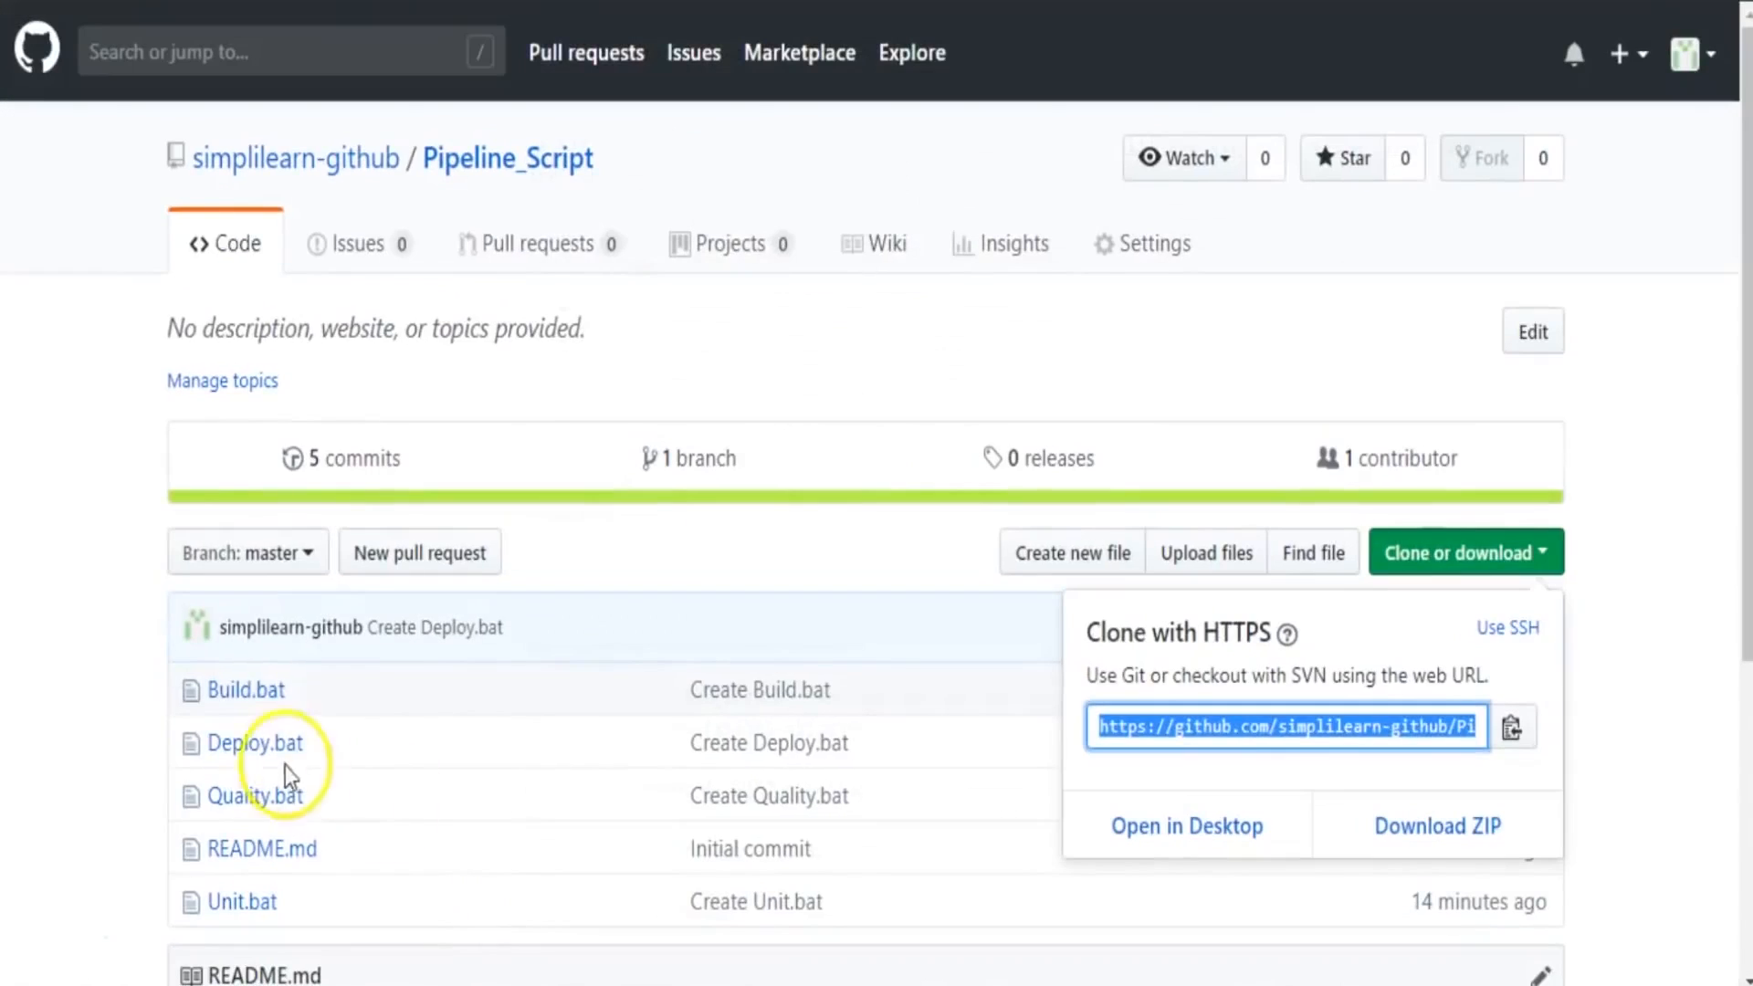
click(252, 686)
drag(331, 607, 585, 616)
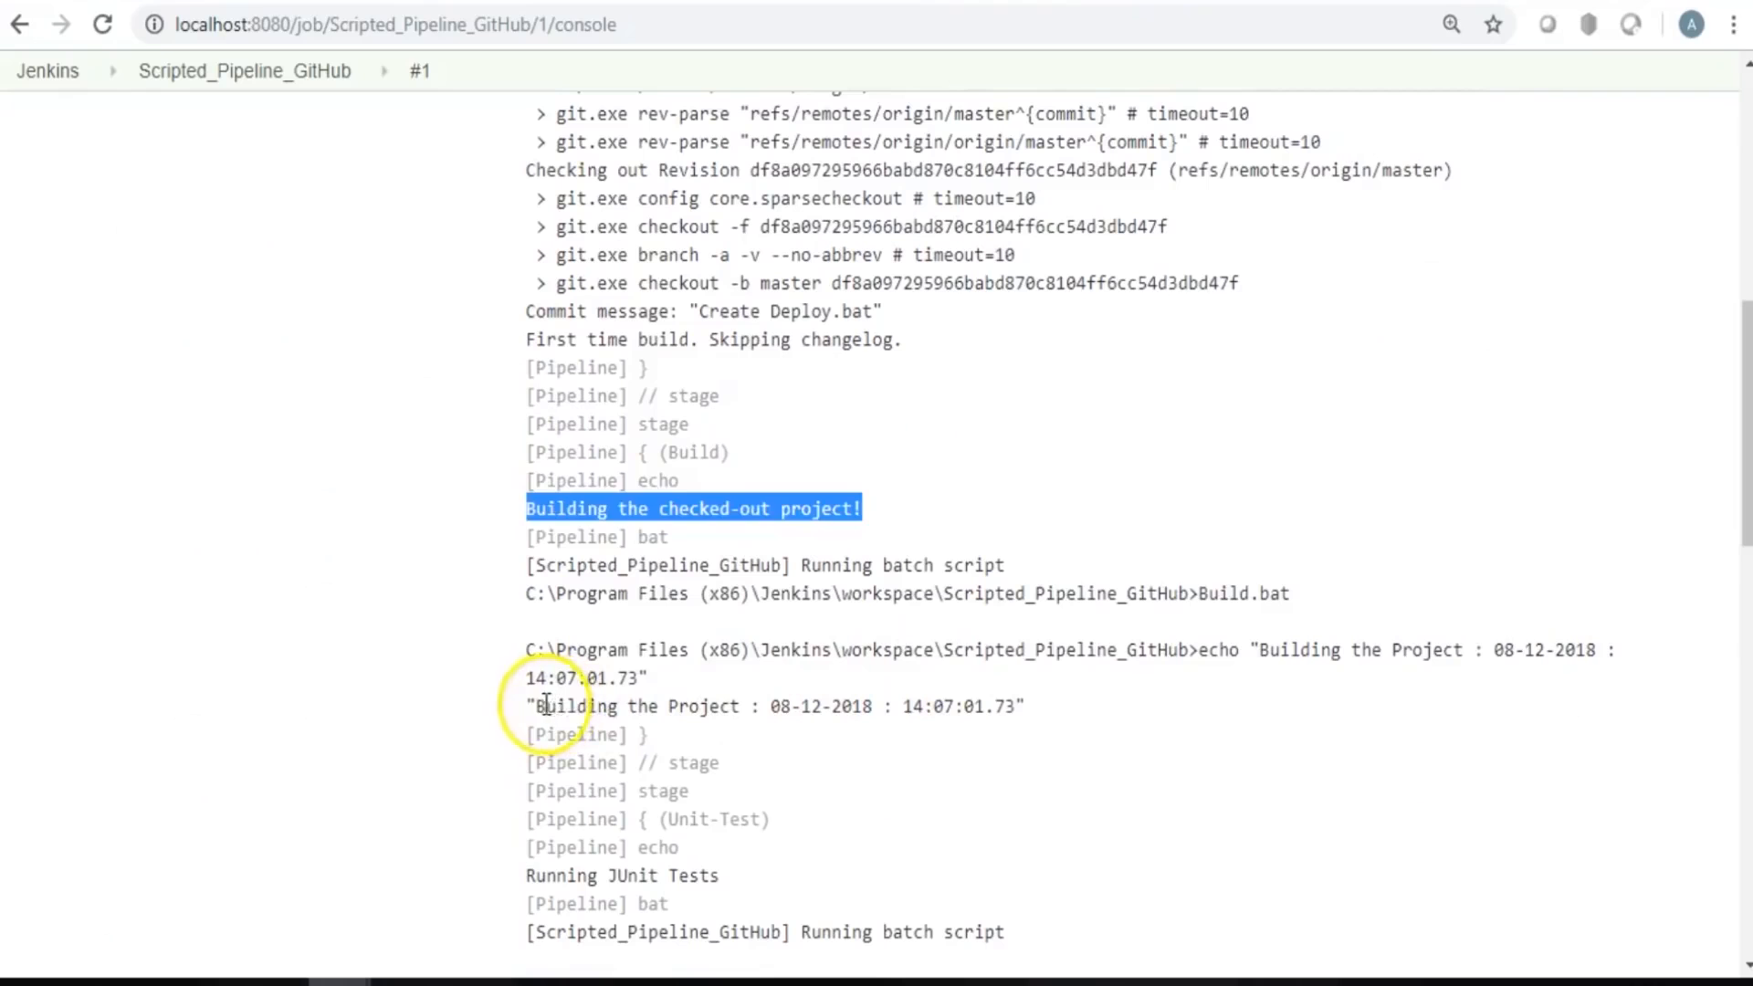
Review the batch script output of the Build, Unit-Test and Quality-Gate stages in the build's console log.
click(798, 699)
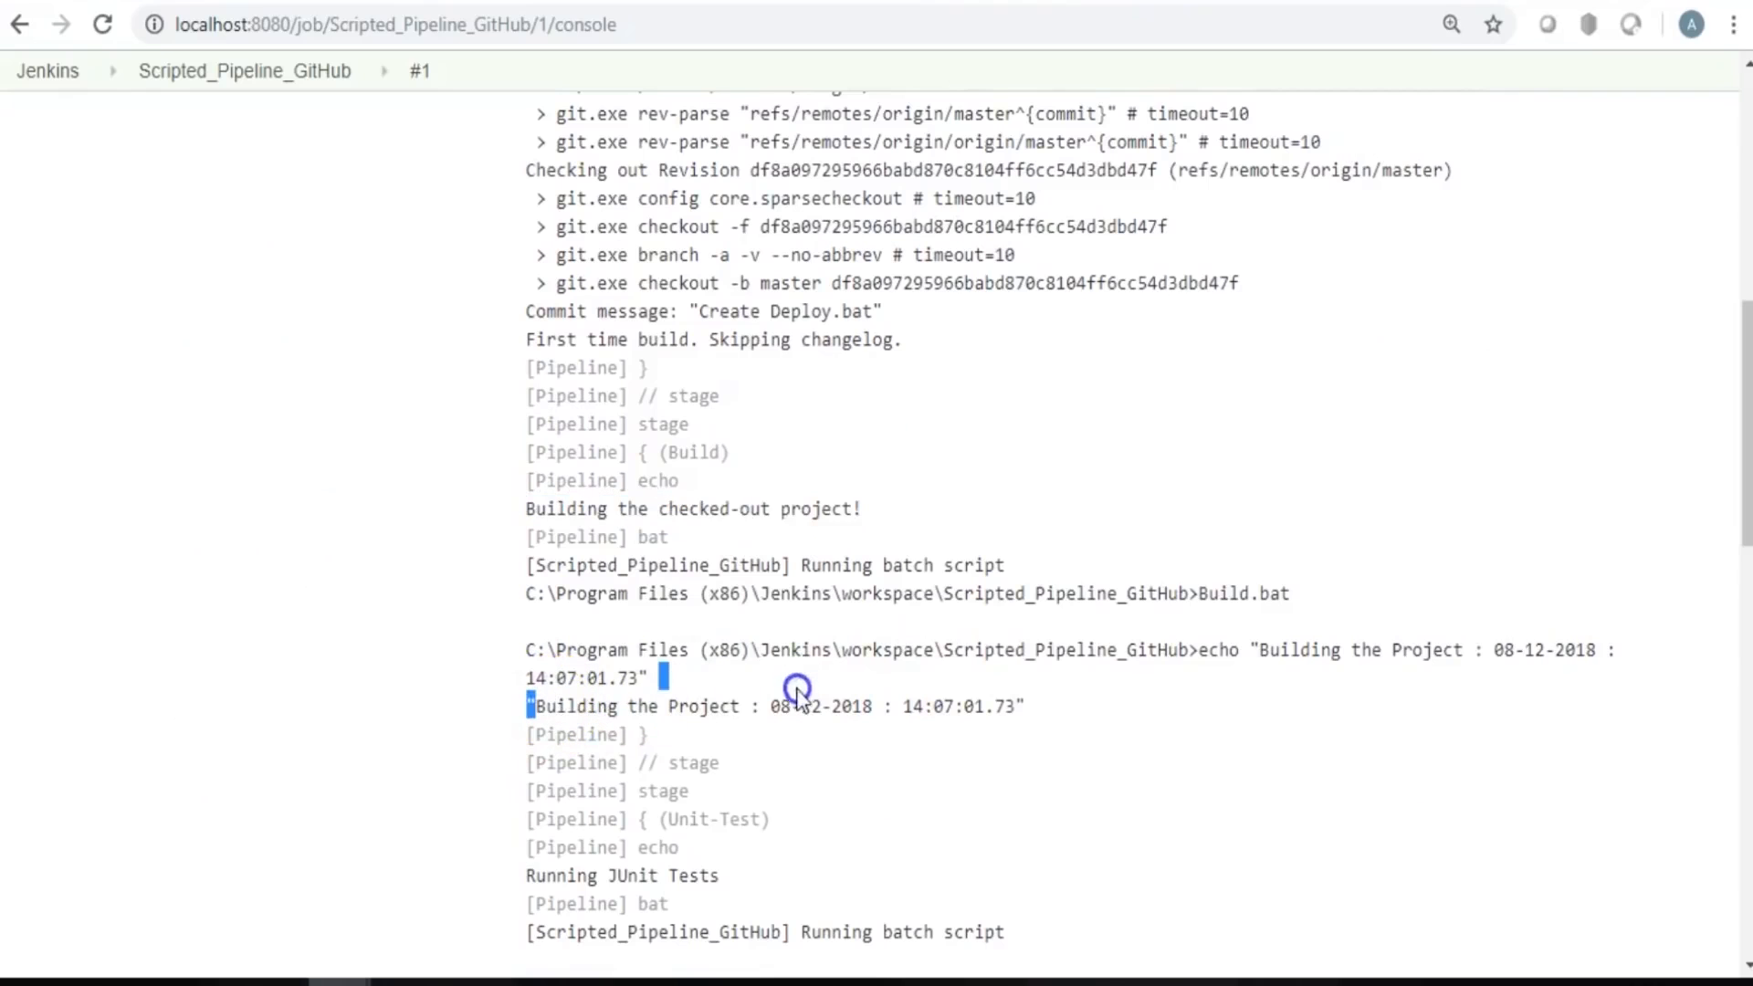
drag(799, 703, 910, 705)
scroll(740, 738, down, 3)
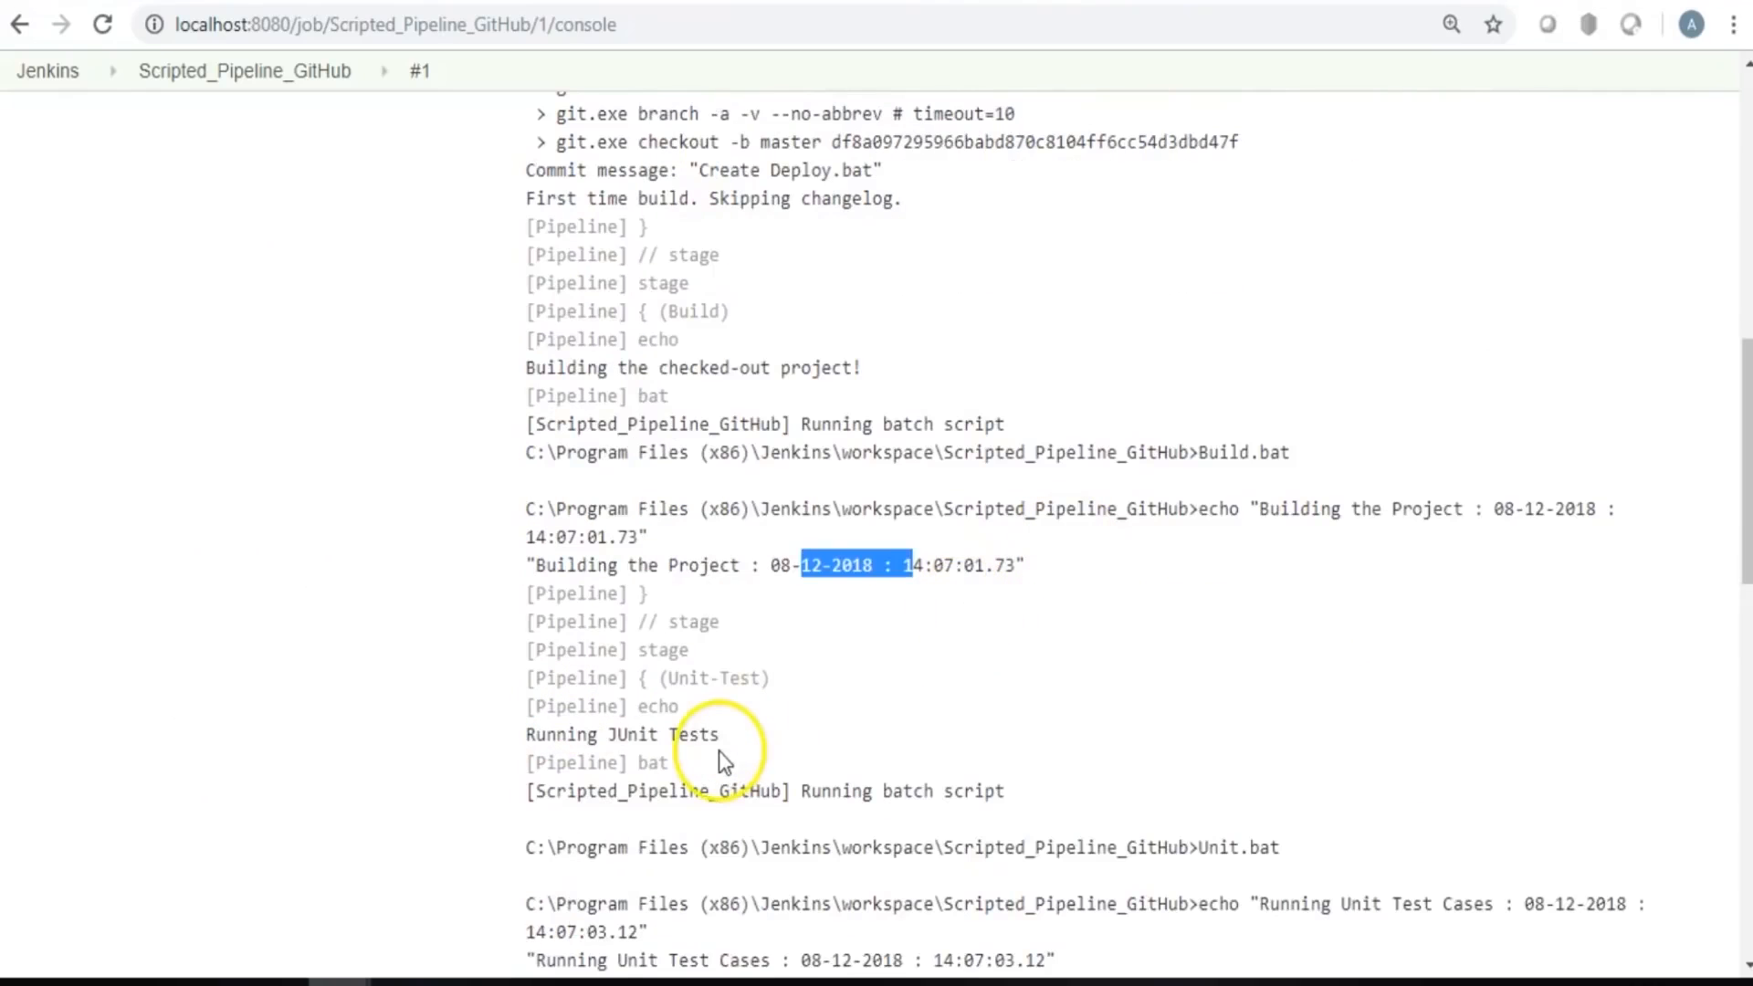
drag(1197, 706, 1282, 706)
drag(535, 790, 672, 786)
scroll(1050, 573, down, 3)
scroll(1050, 573, down, 2)
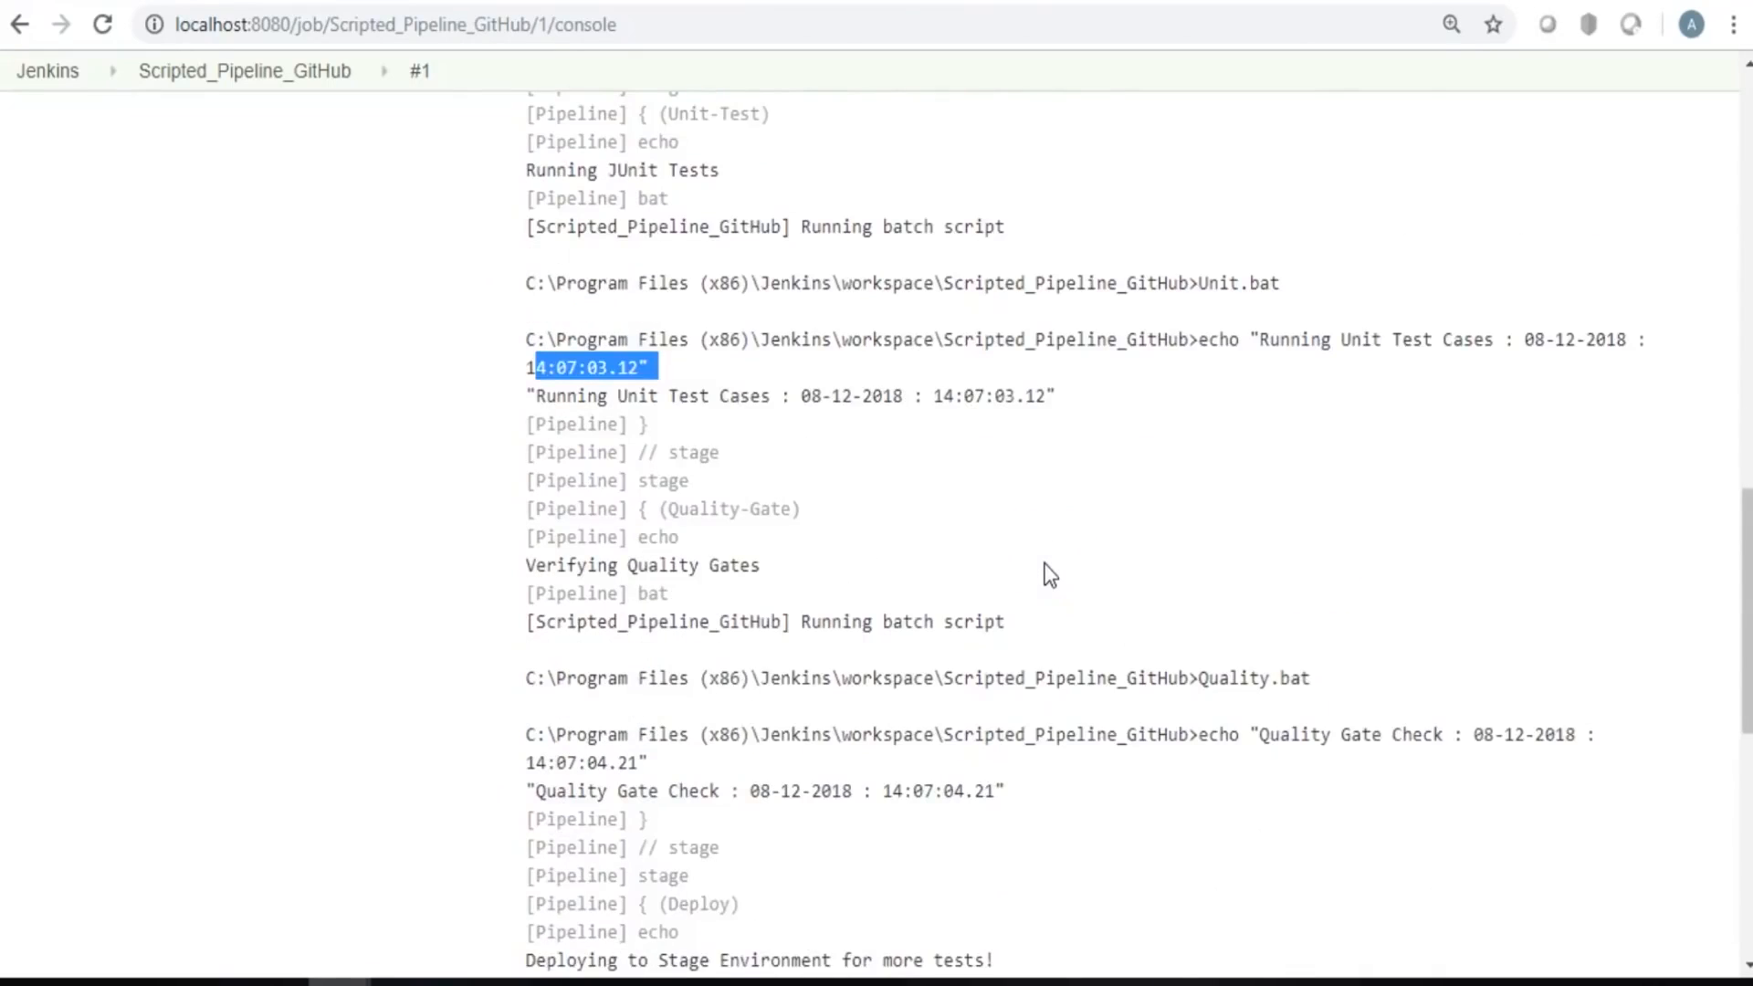
scroll(1050, 573, down, 2)
scroll(775, 462, up, 15)
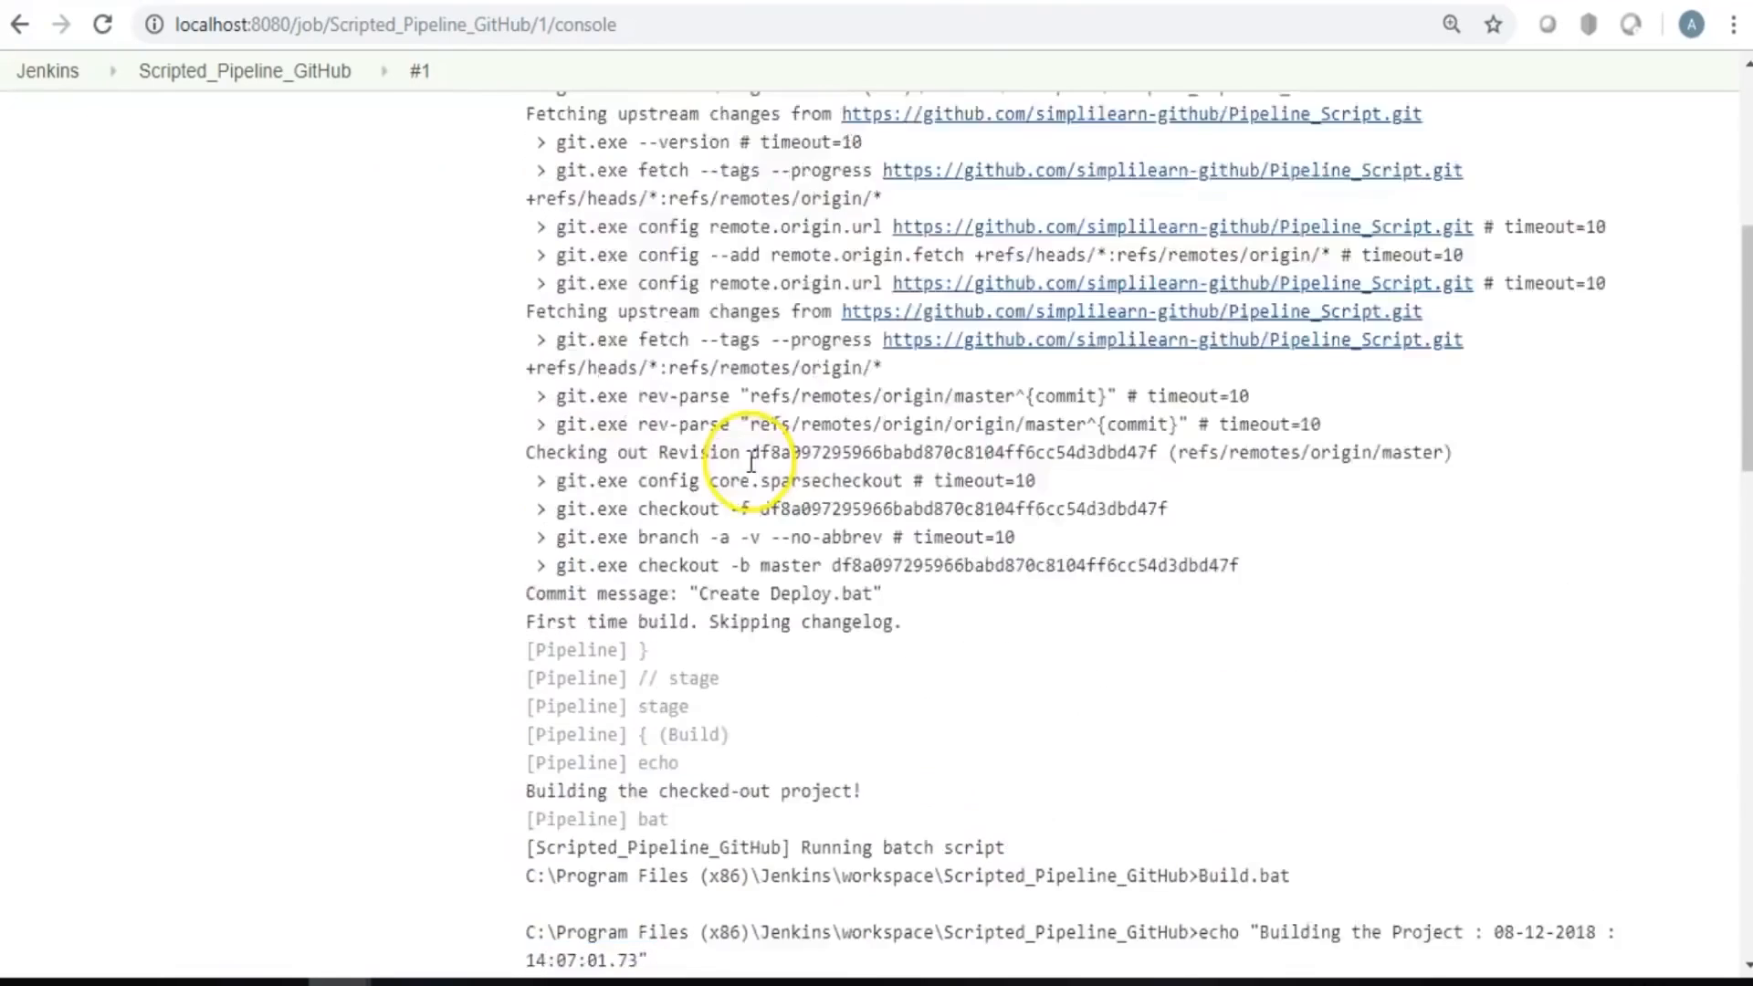
Return to the Scripted_Pipeline_GitHub page and examine the stage times in its Stage View.
click(91, 203)
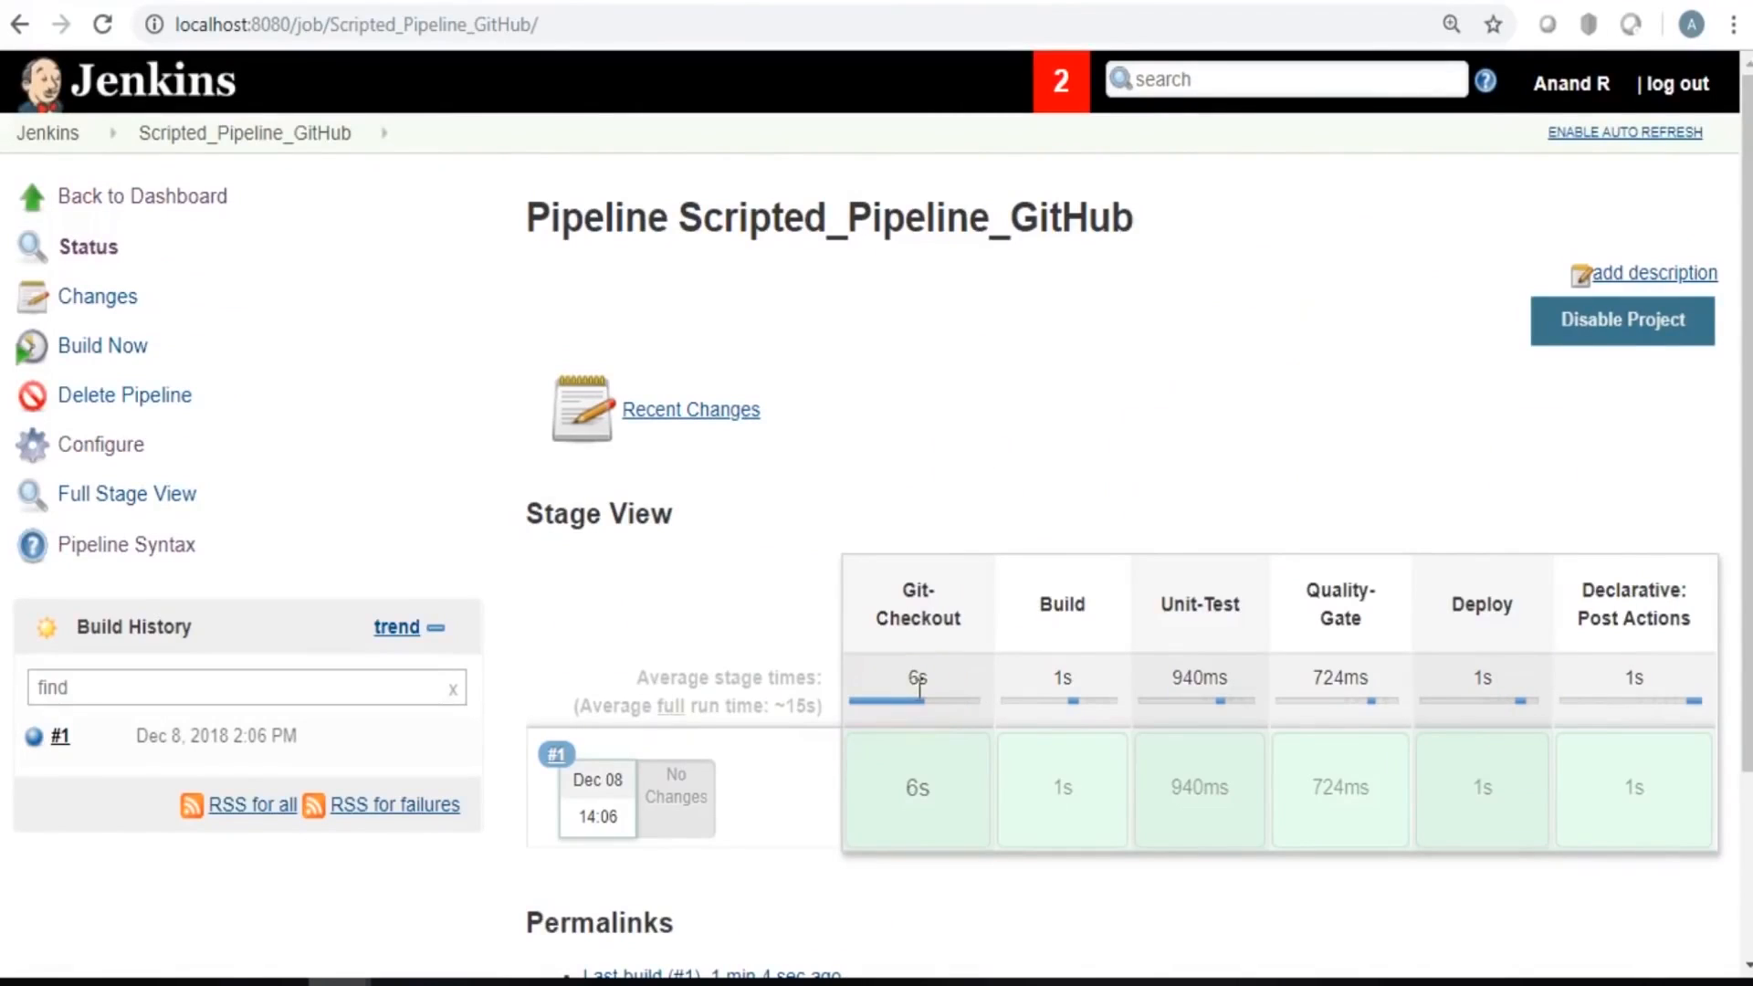
click(1063, 708)
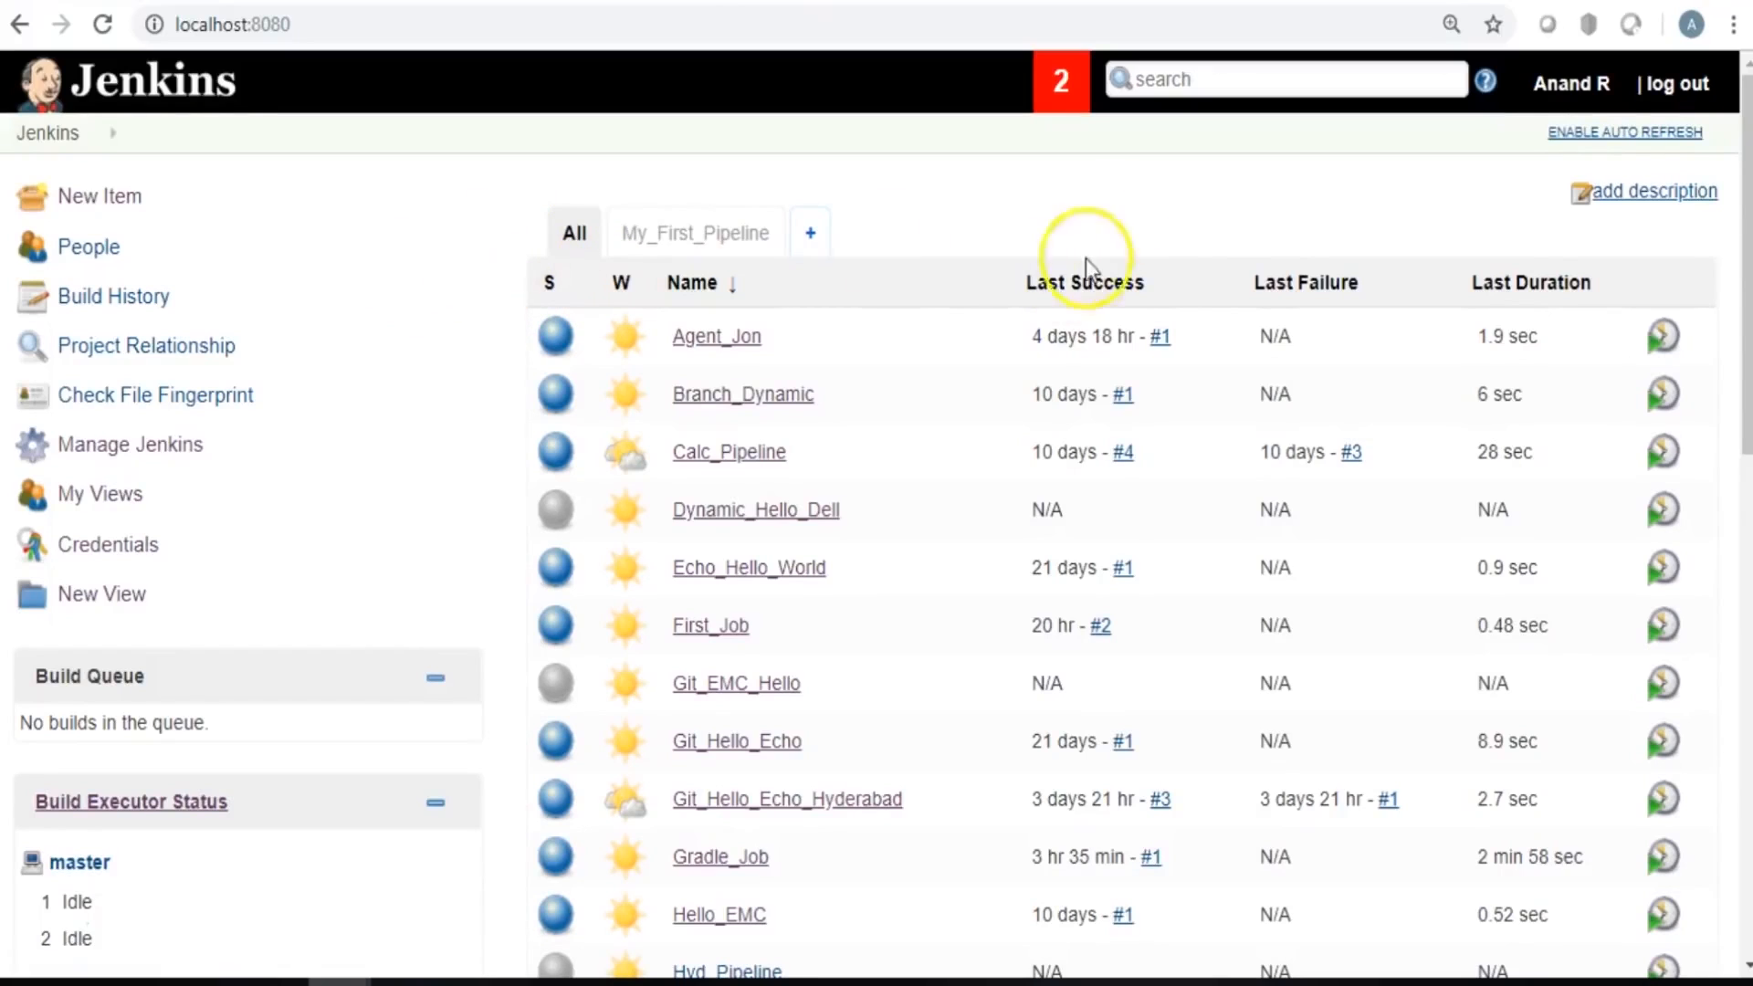
Open the Windows_Node agent's page from the dashboard and copy its full command for running the agent from the command line.
scroll(1271, 204, down, 5)
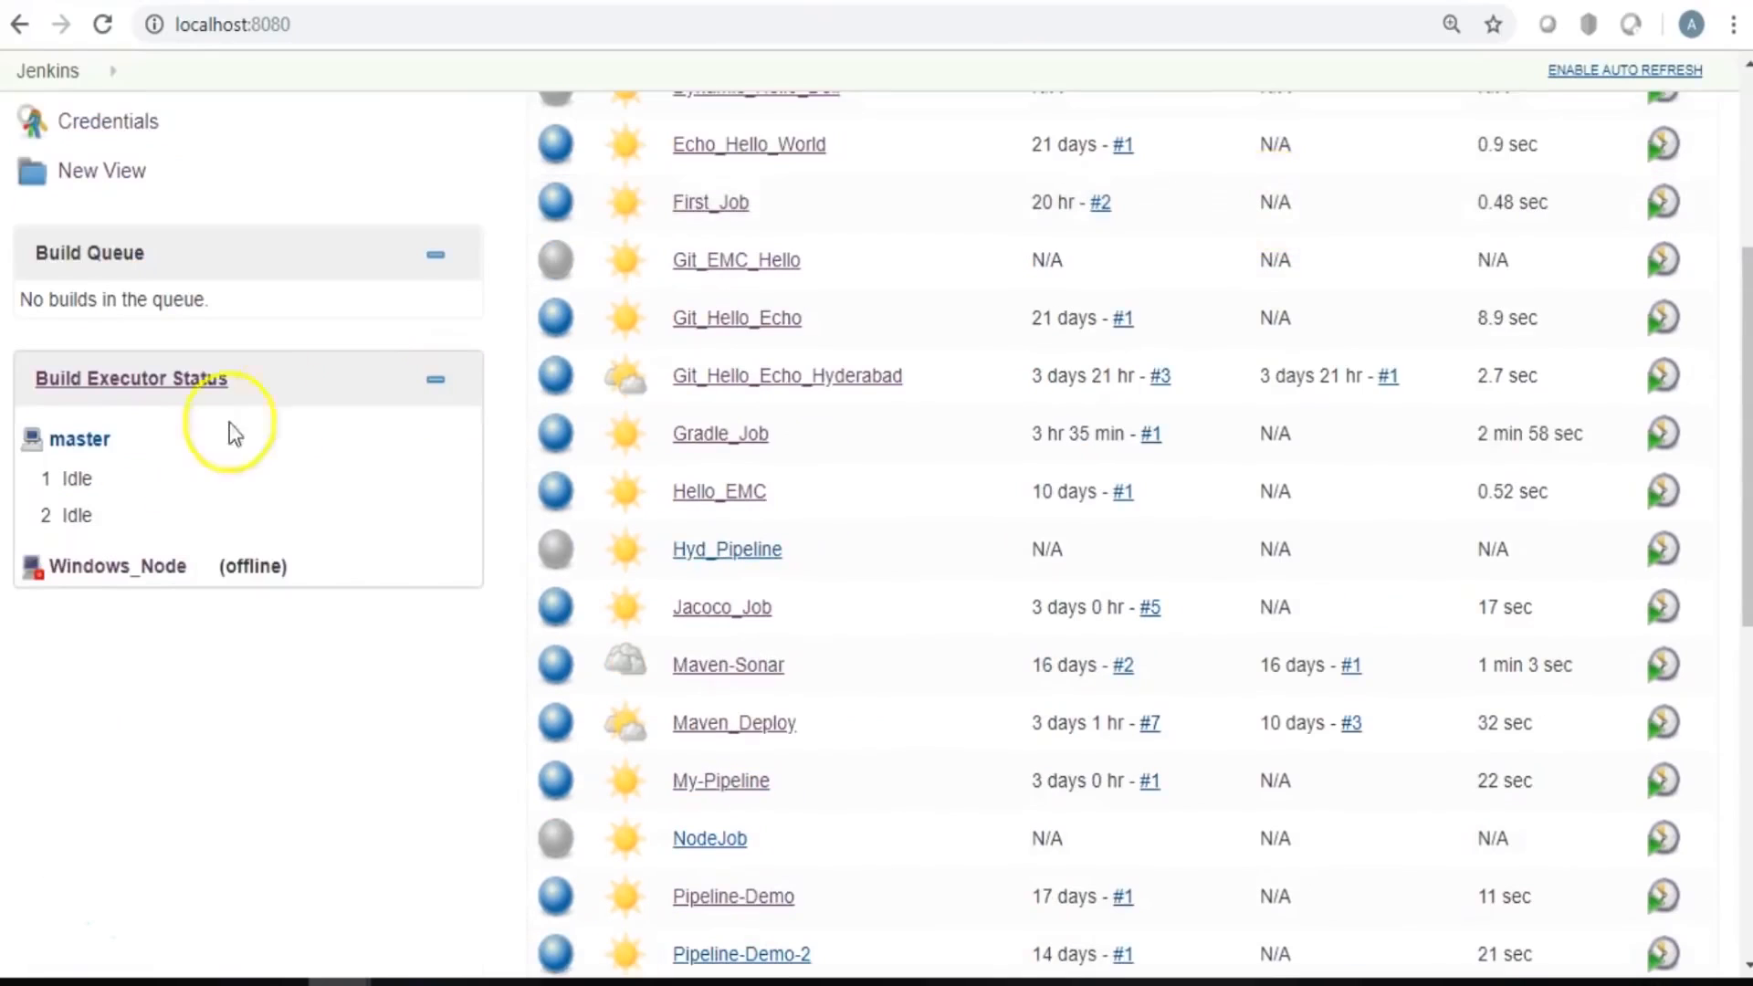
click(117, 566)
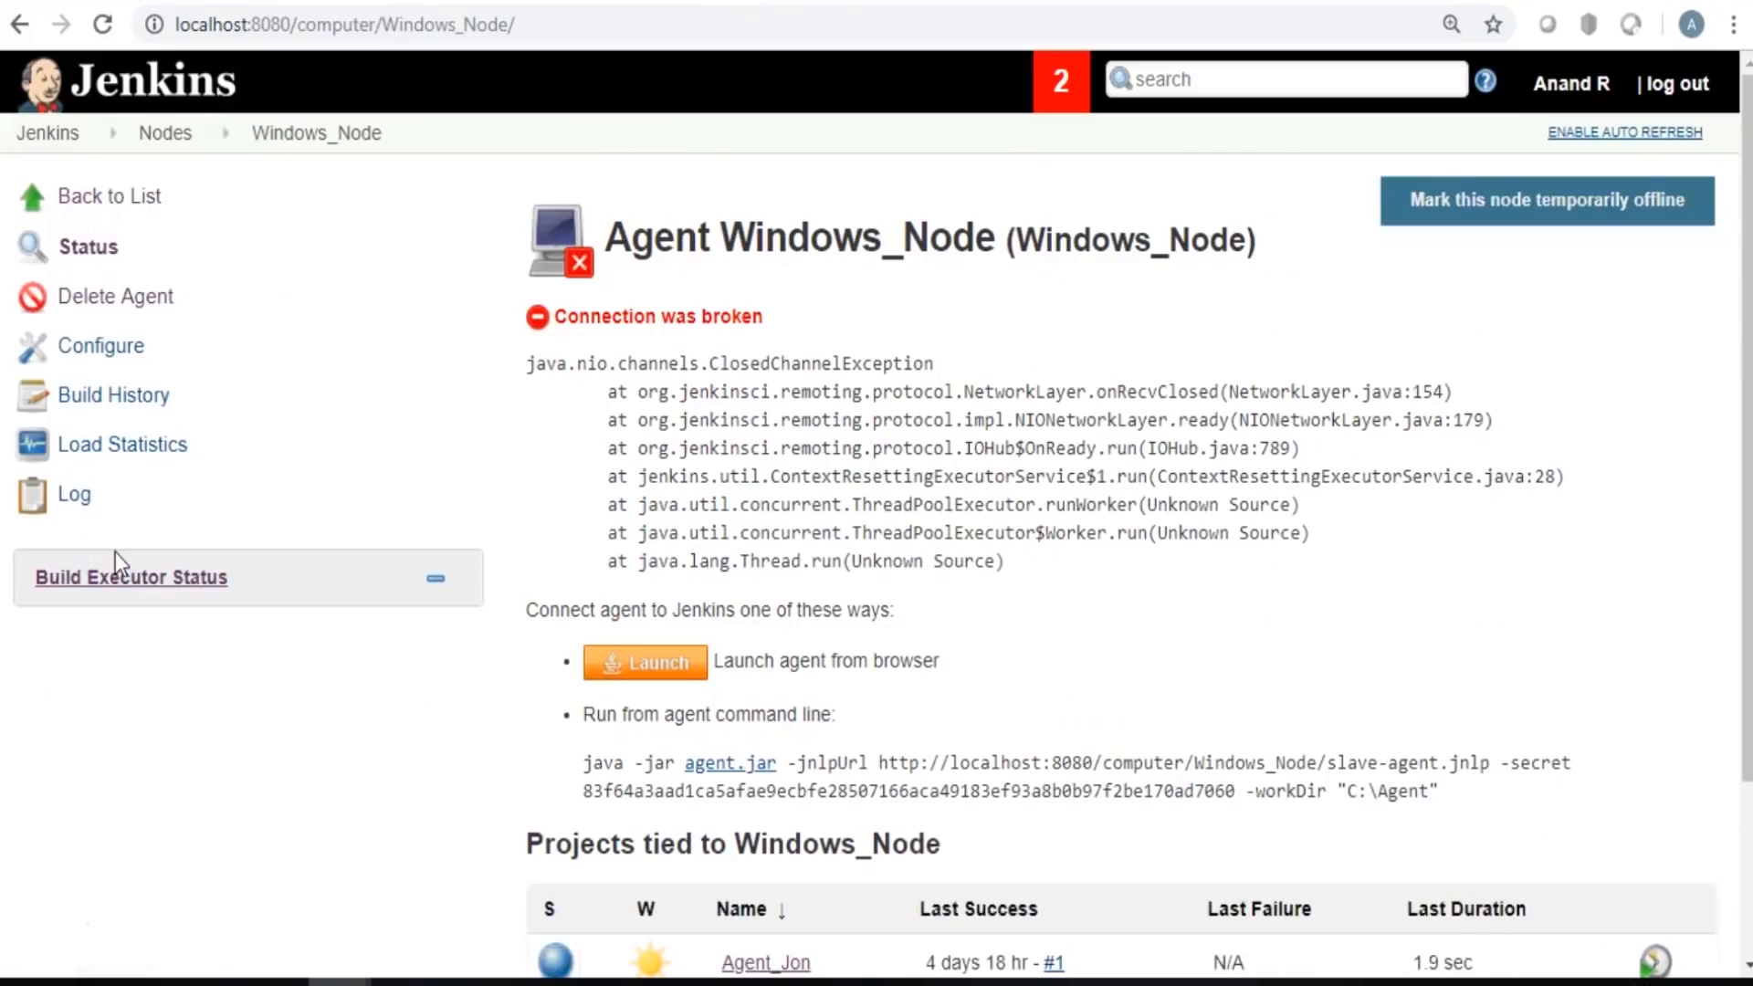
scroll(1100, 470, down, 3)
scroll(1100, 475, up, 3)
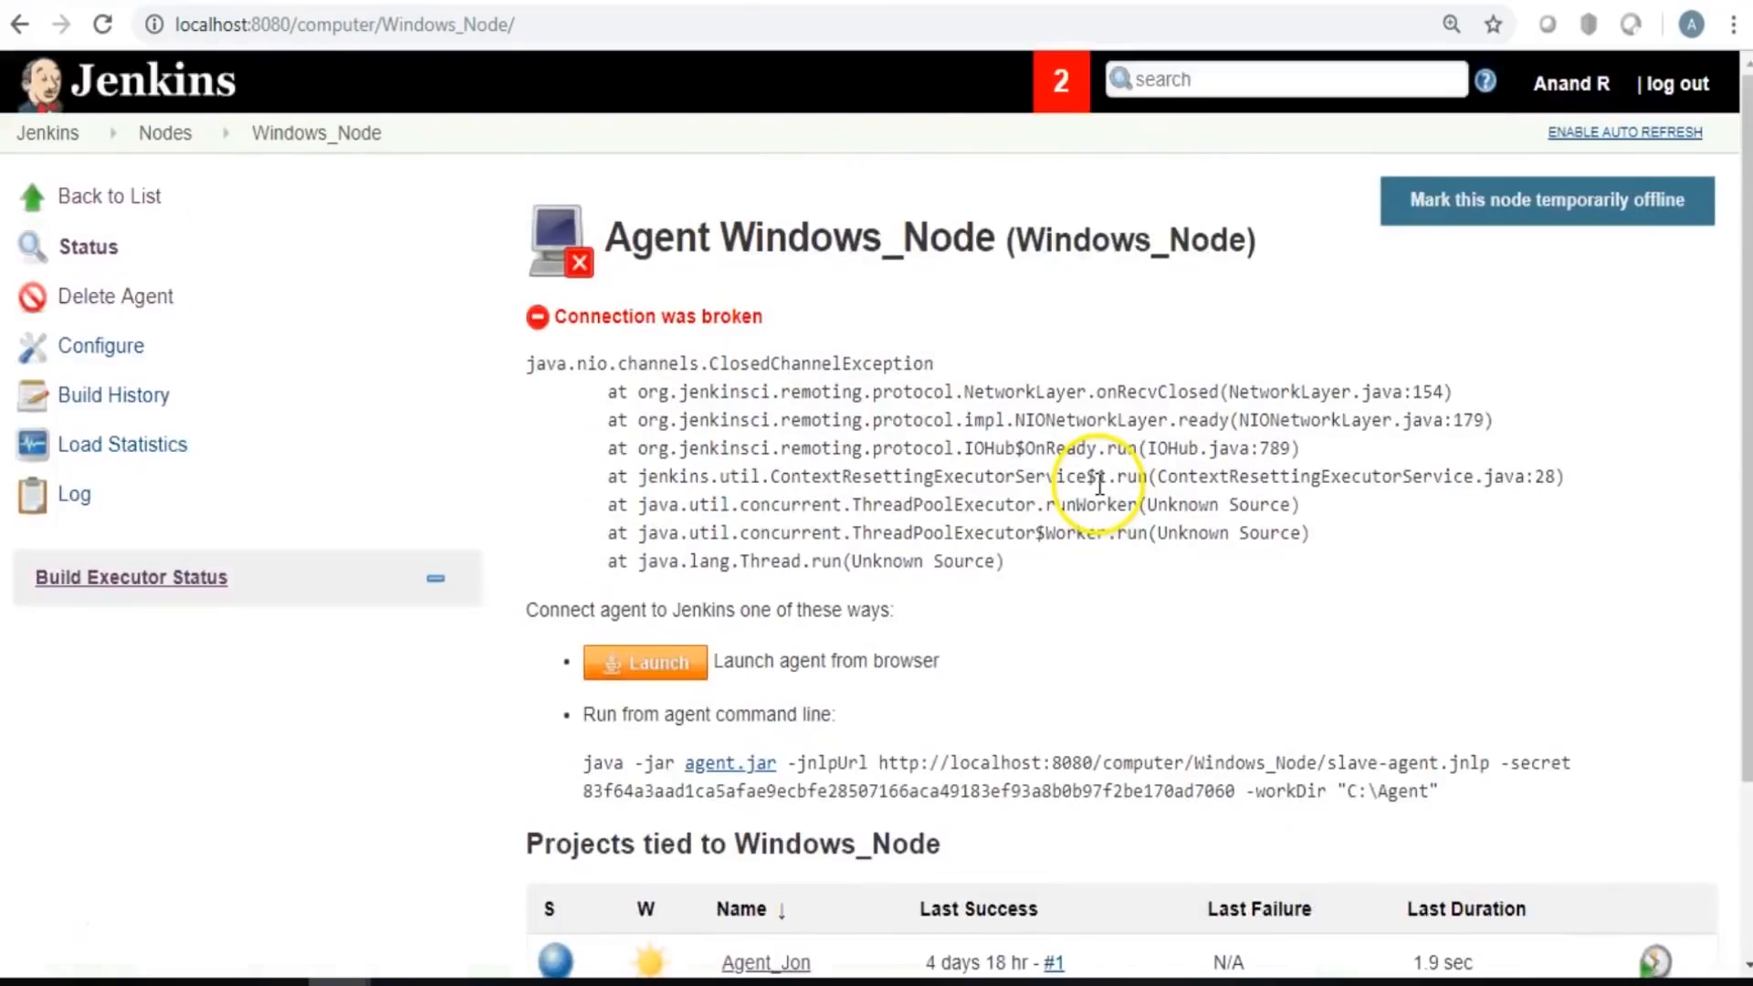
scroll(1100, 483, down, 2)
drag(1346, 565, 1456, 566)
click(1457, 566)
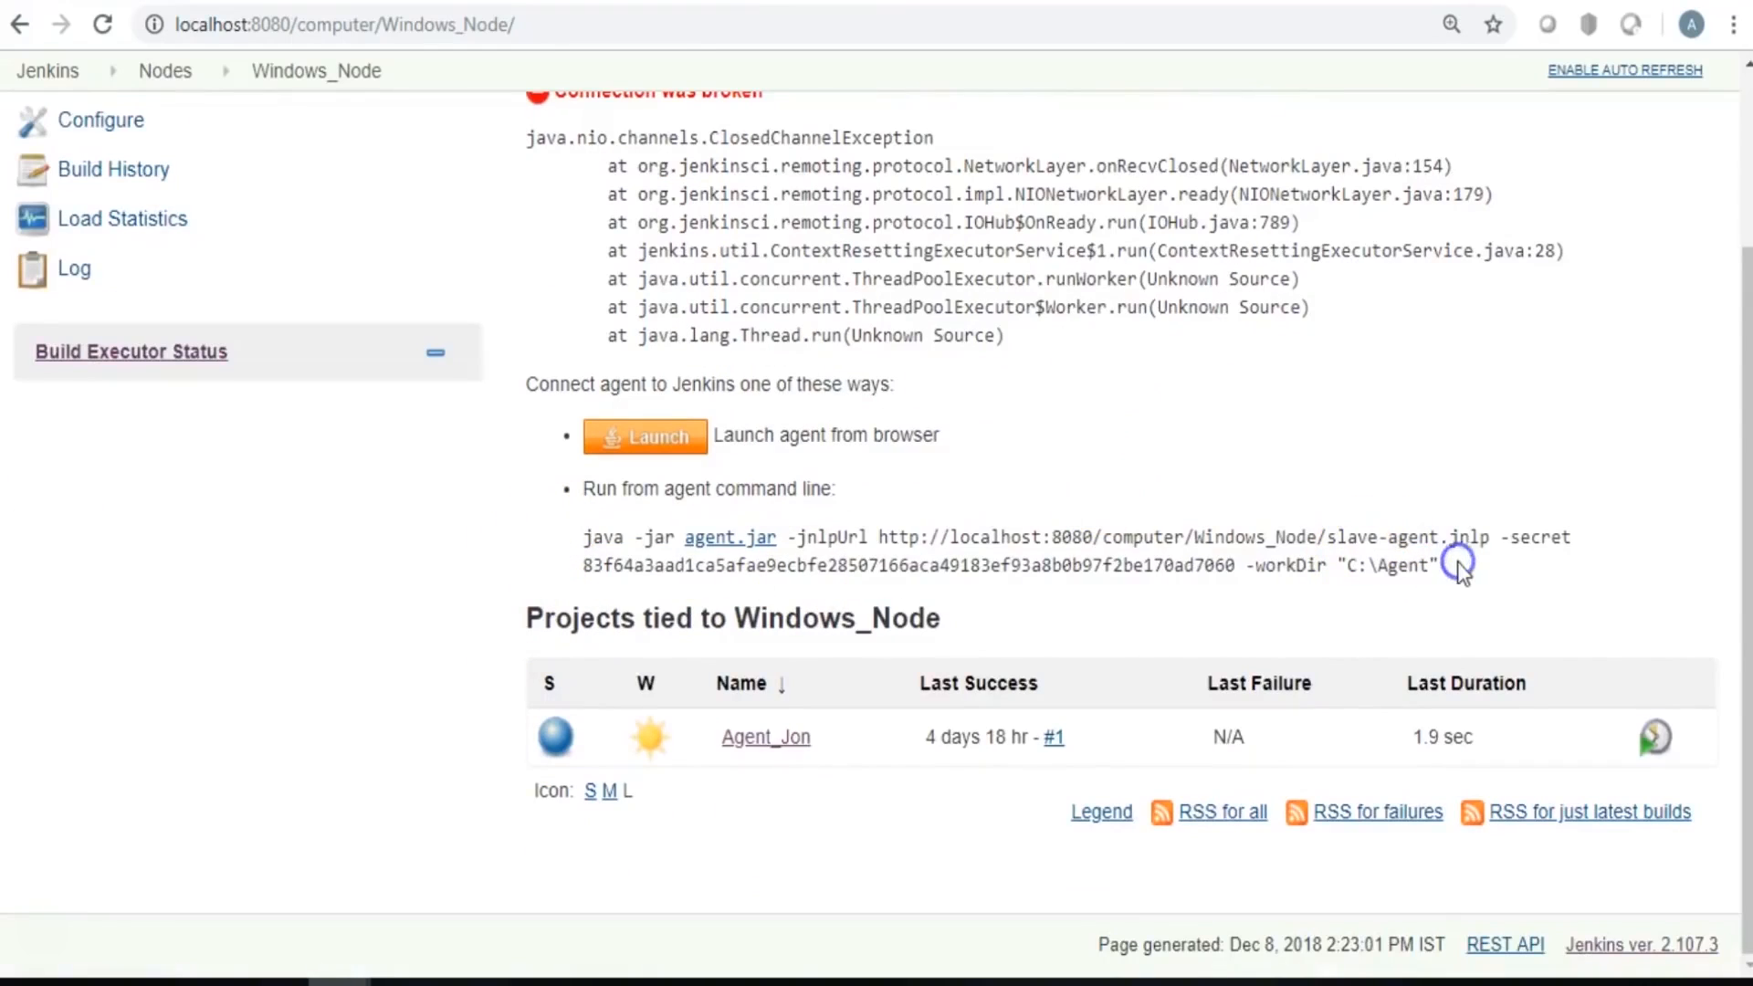
drag(582, 539, 1458, 580)
key(ctrl+c)
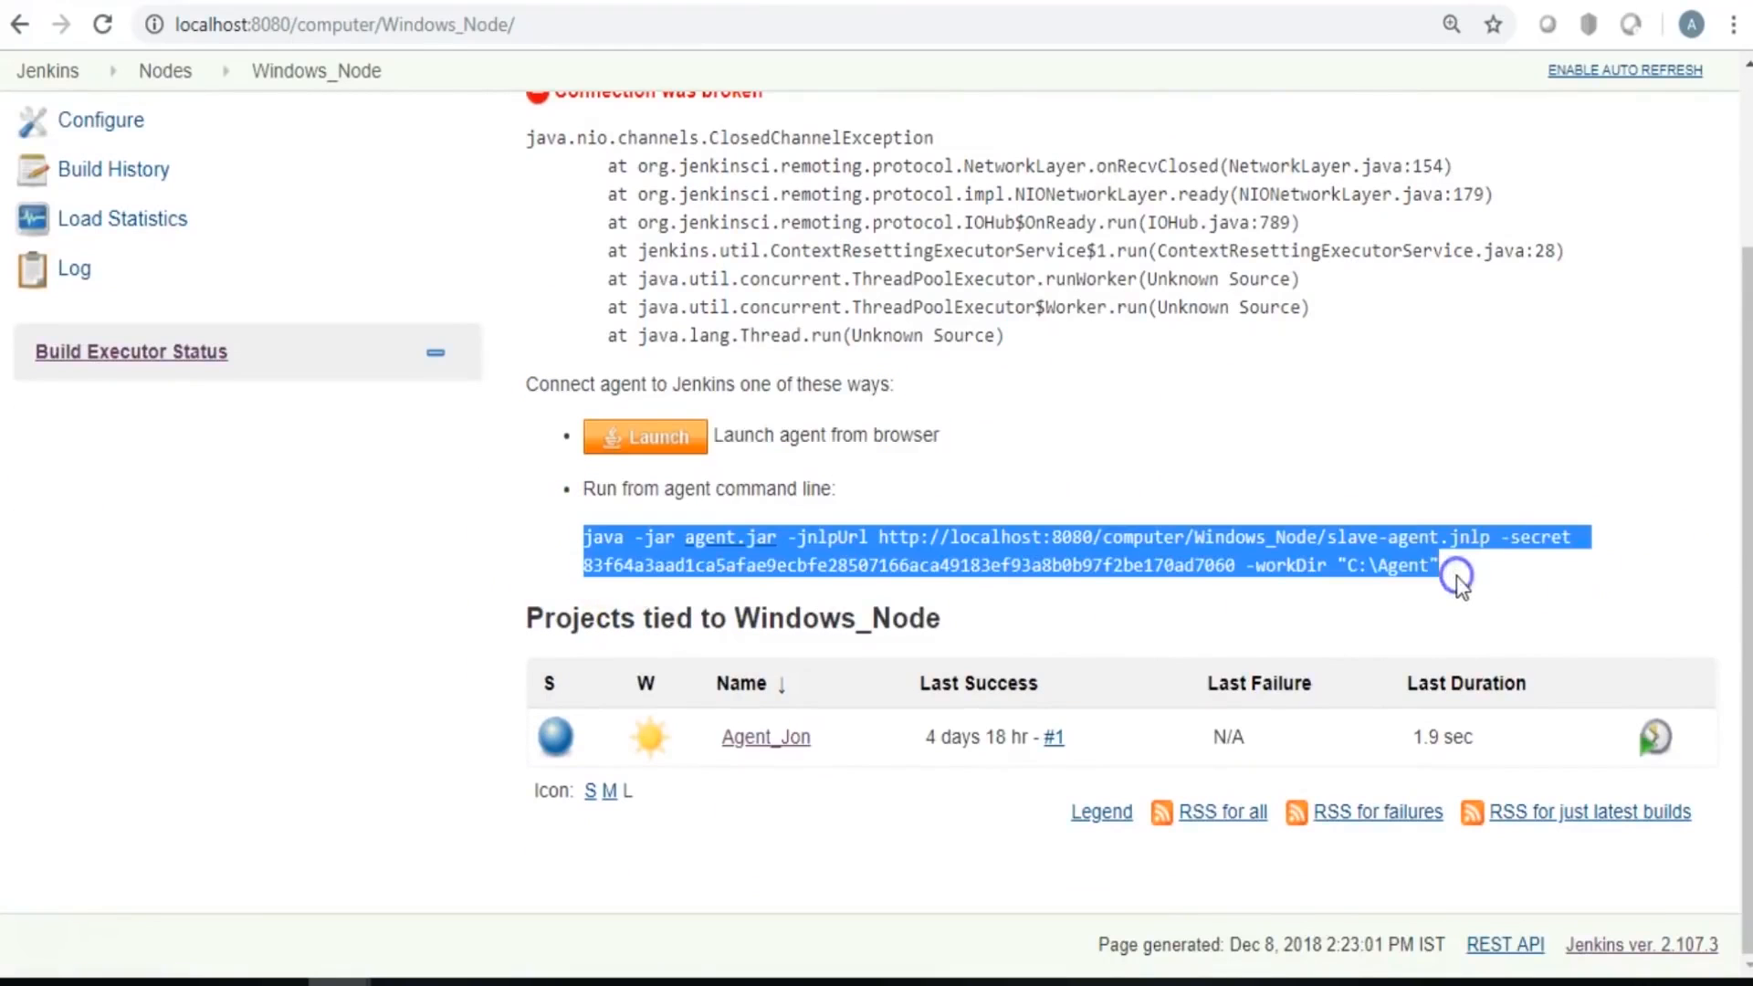
Switch to File Explorer and open a command prompt in the C:\Agent folder.
click(384, 963)
click(117, 927)
click(517, 172)
text(cmd)
key(Return)
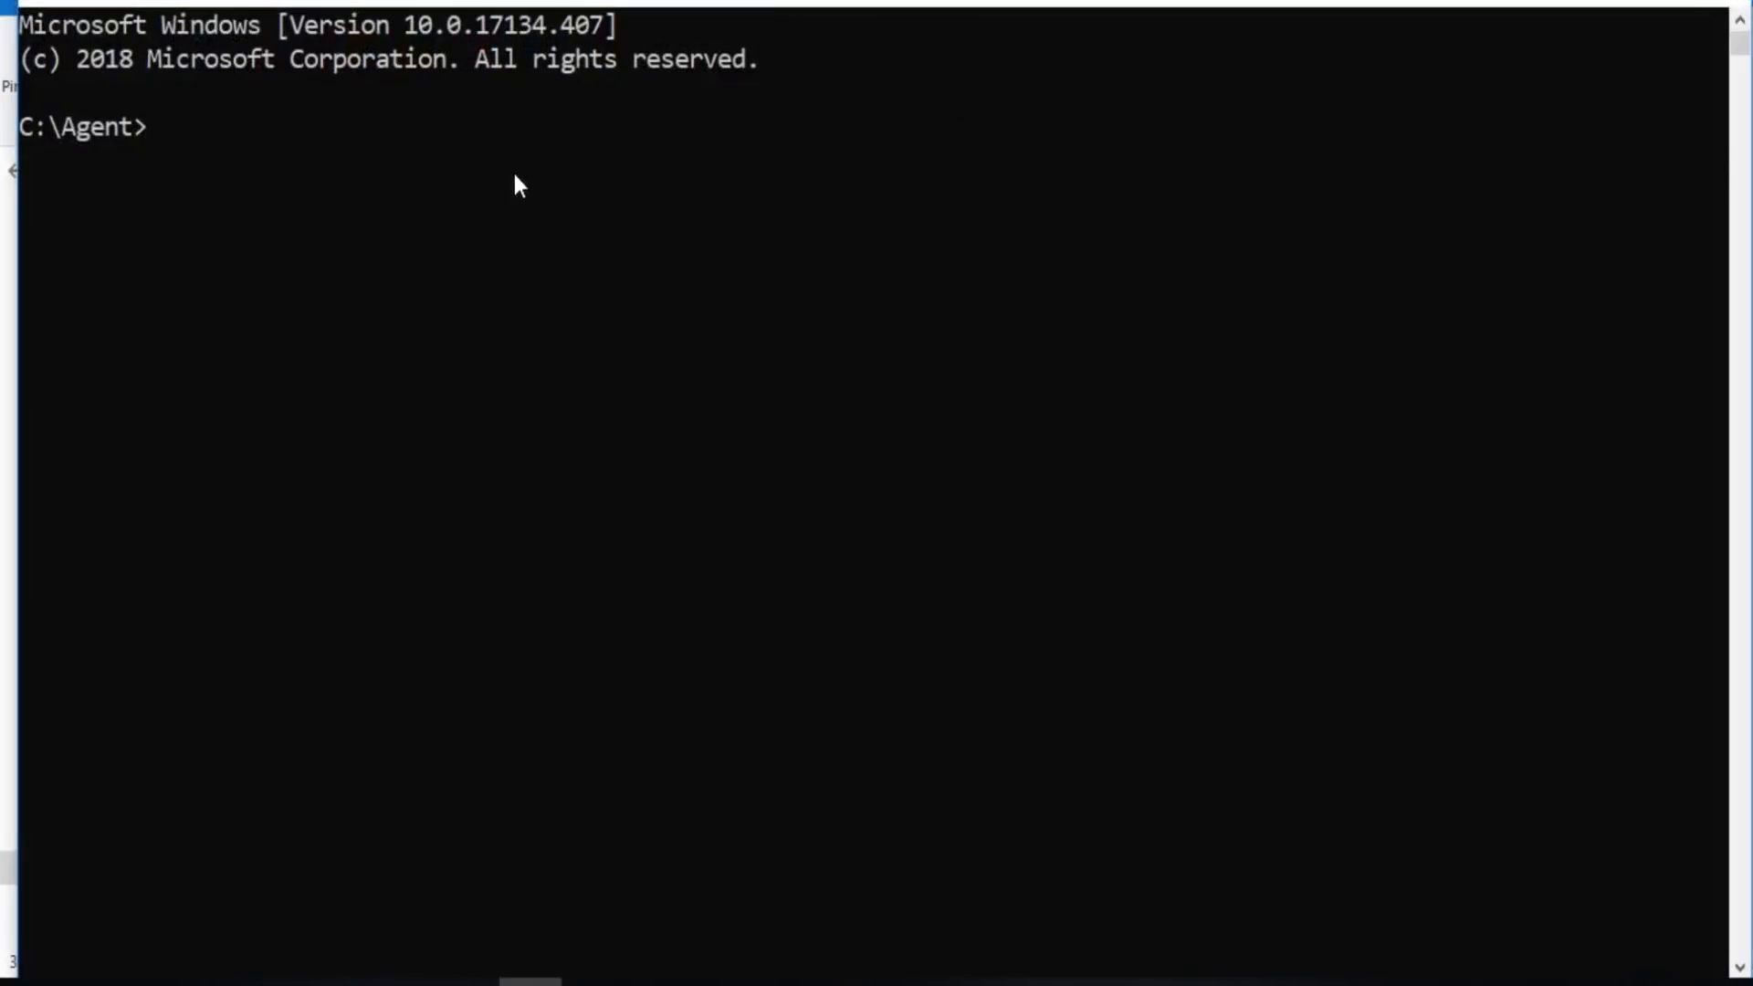
Run the copied agent command, including its agent secret, to connect Windows_Node, and minimize the command prompt.
right_click(529, 218)
key(Return)
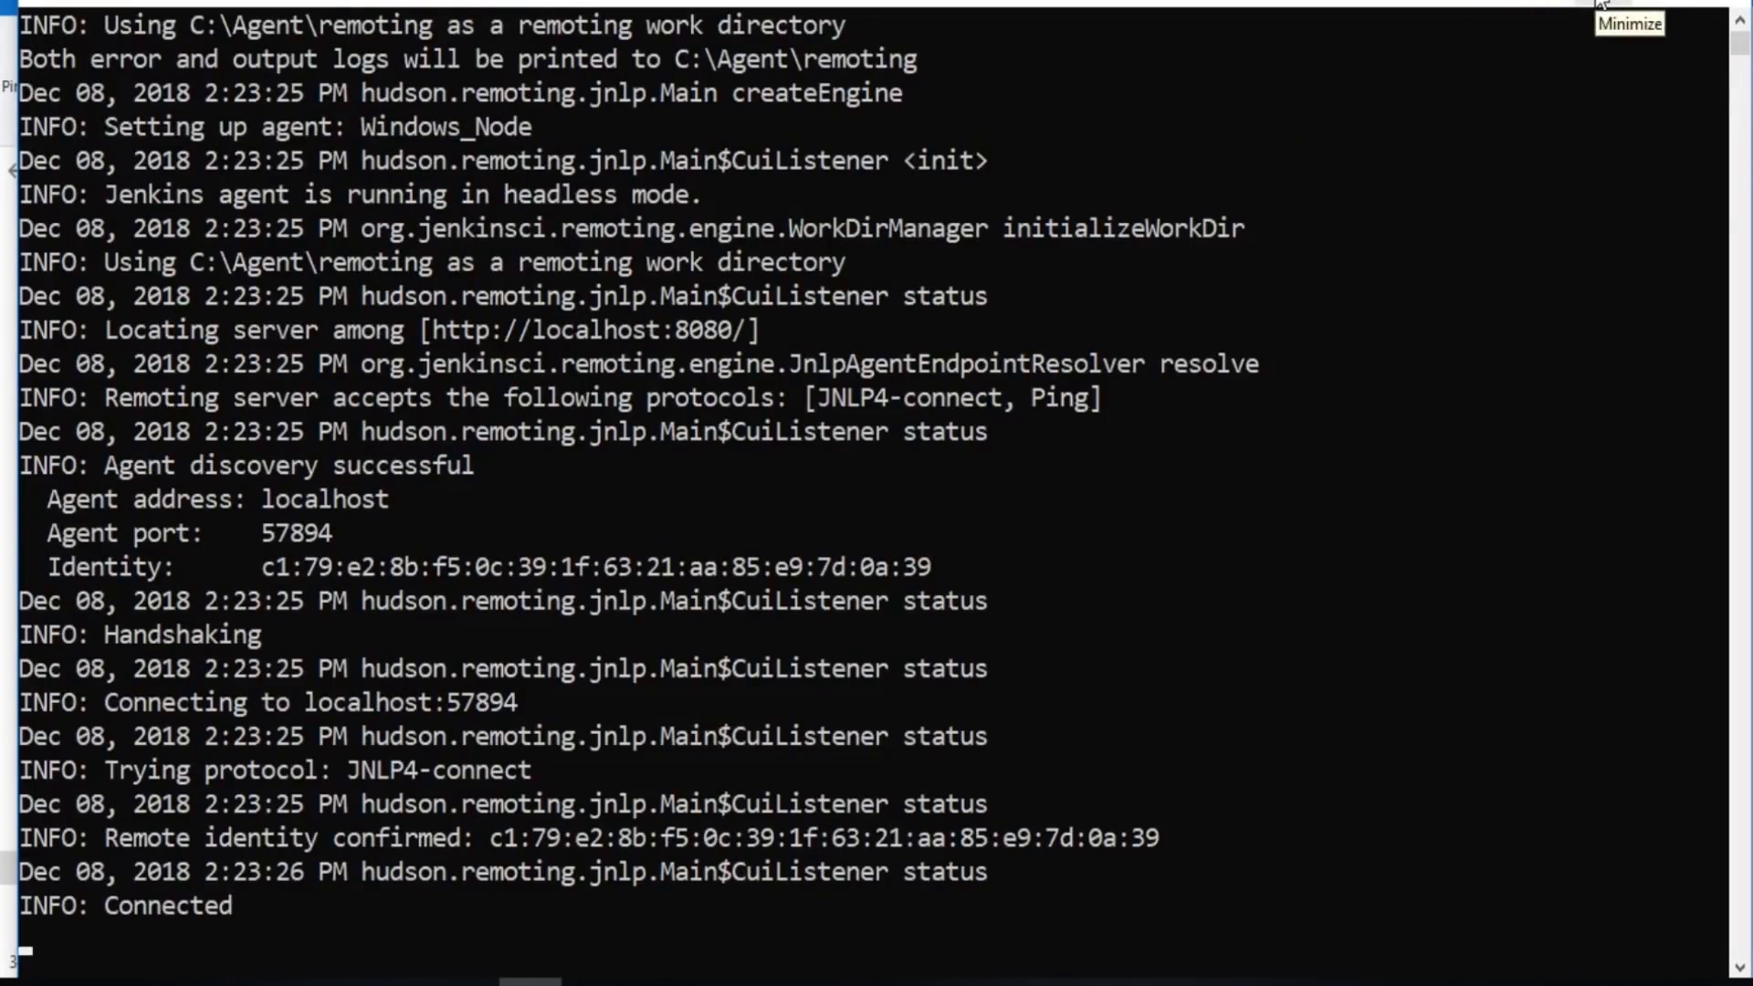
click(1599, 3)
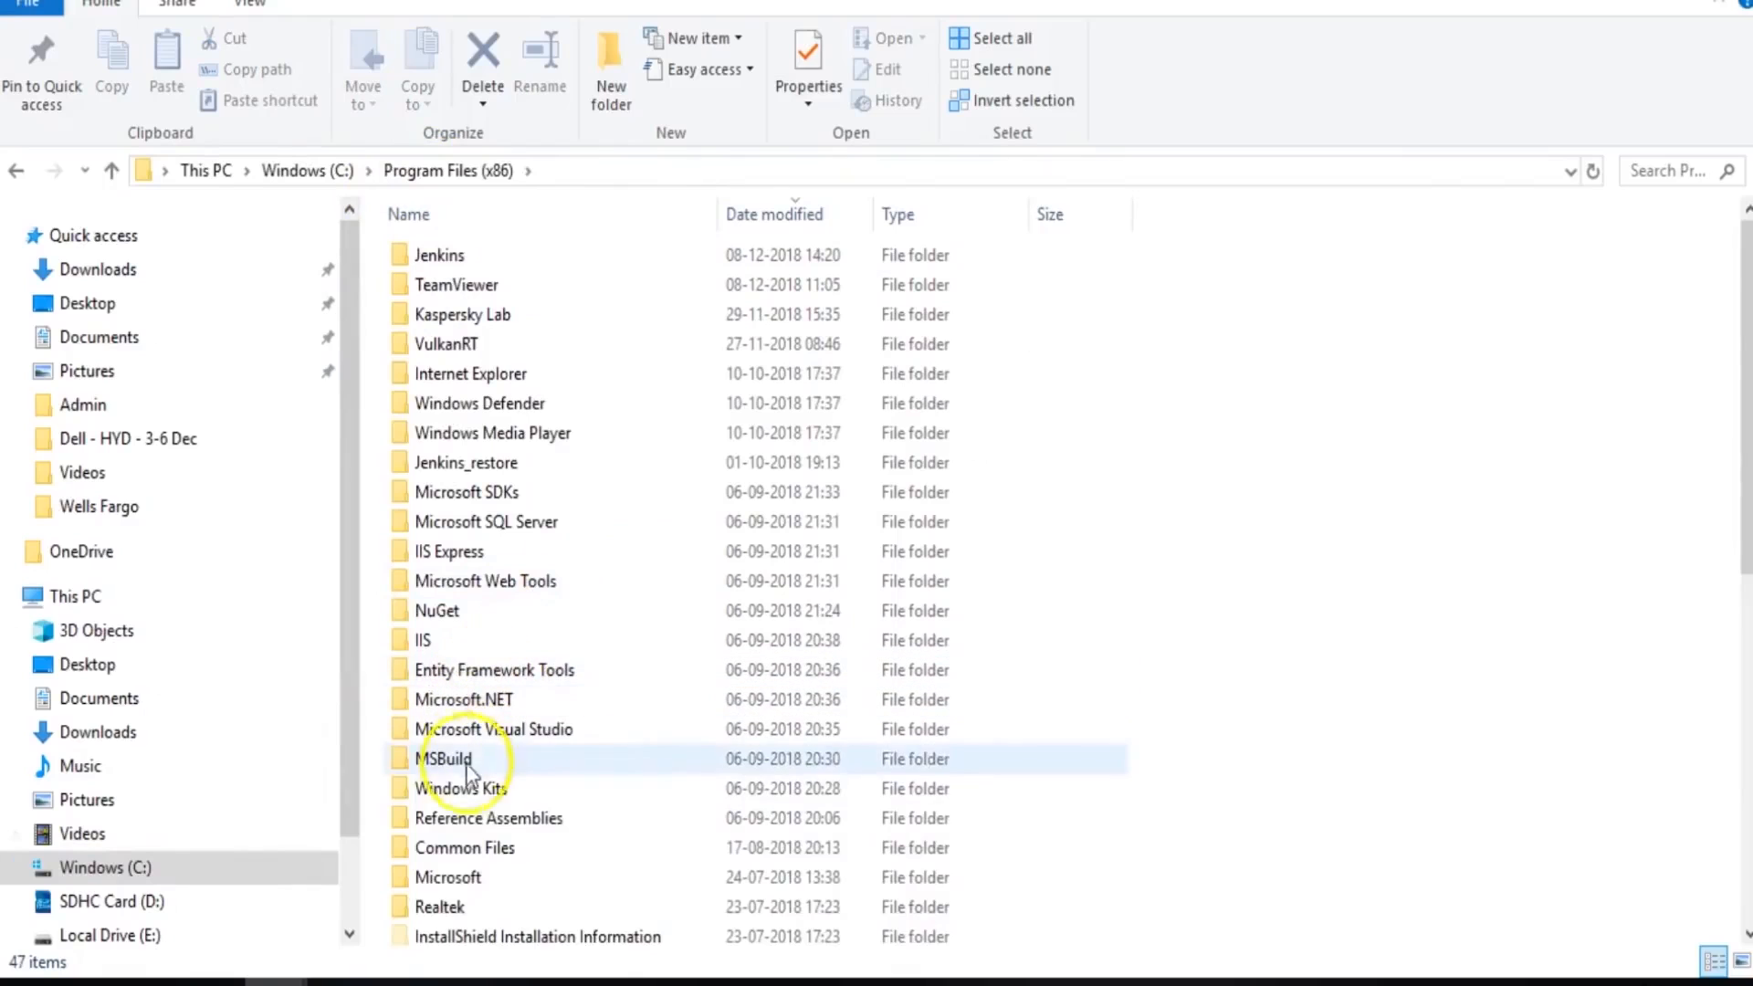
Browse to the workspace folder under Program Files (x86)\Jenkins in File Explorer and inspect the job folders.
click(459, 791)
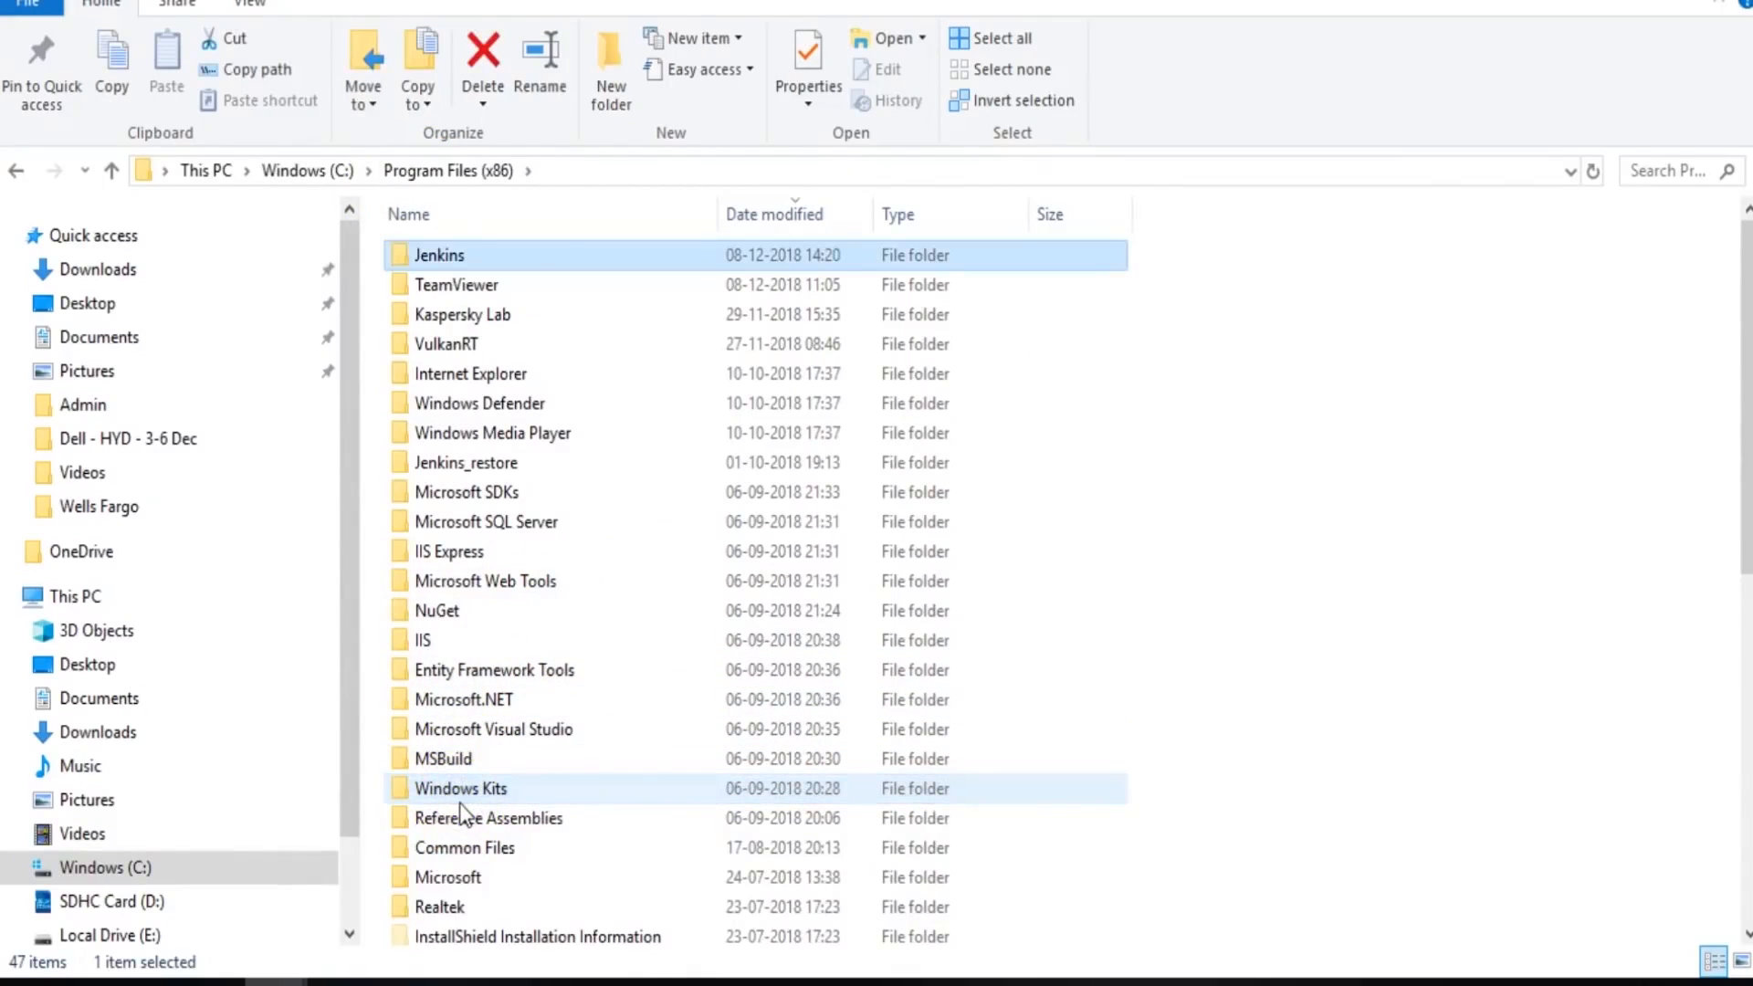
click(520, 256)
double_click(521, 256)
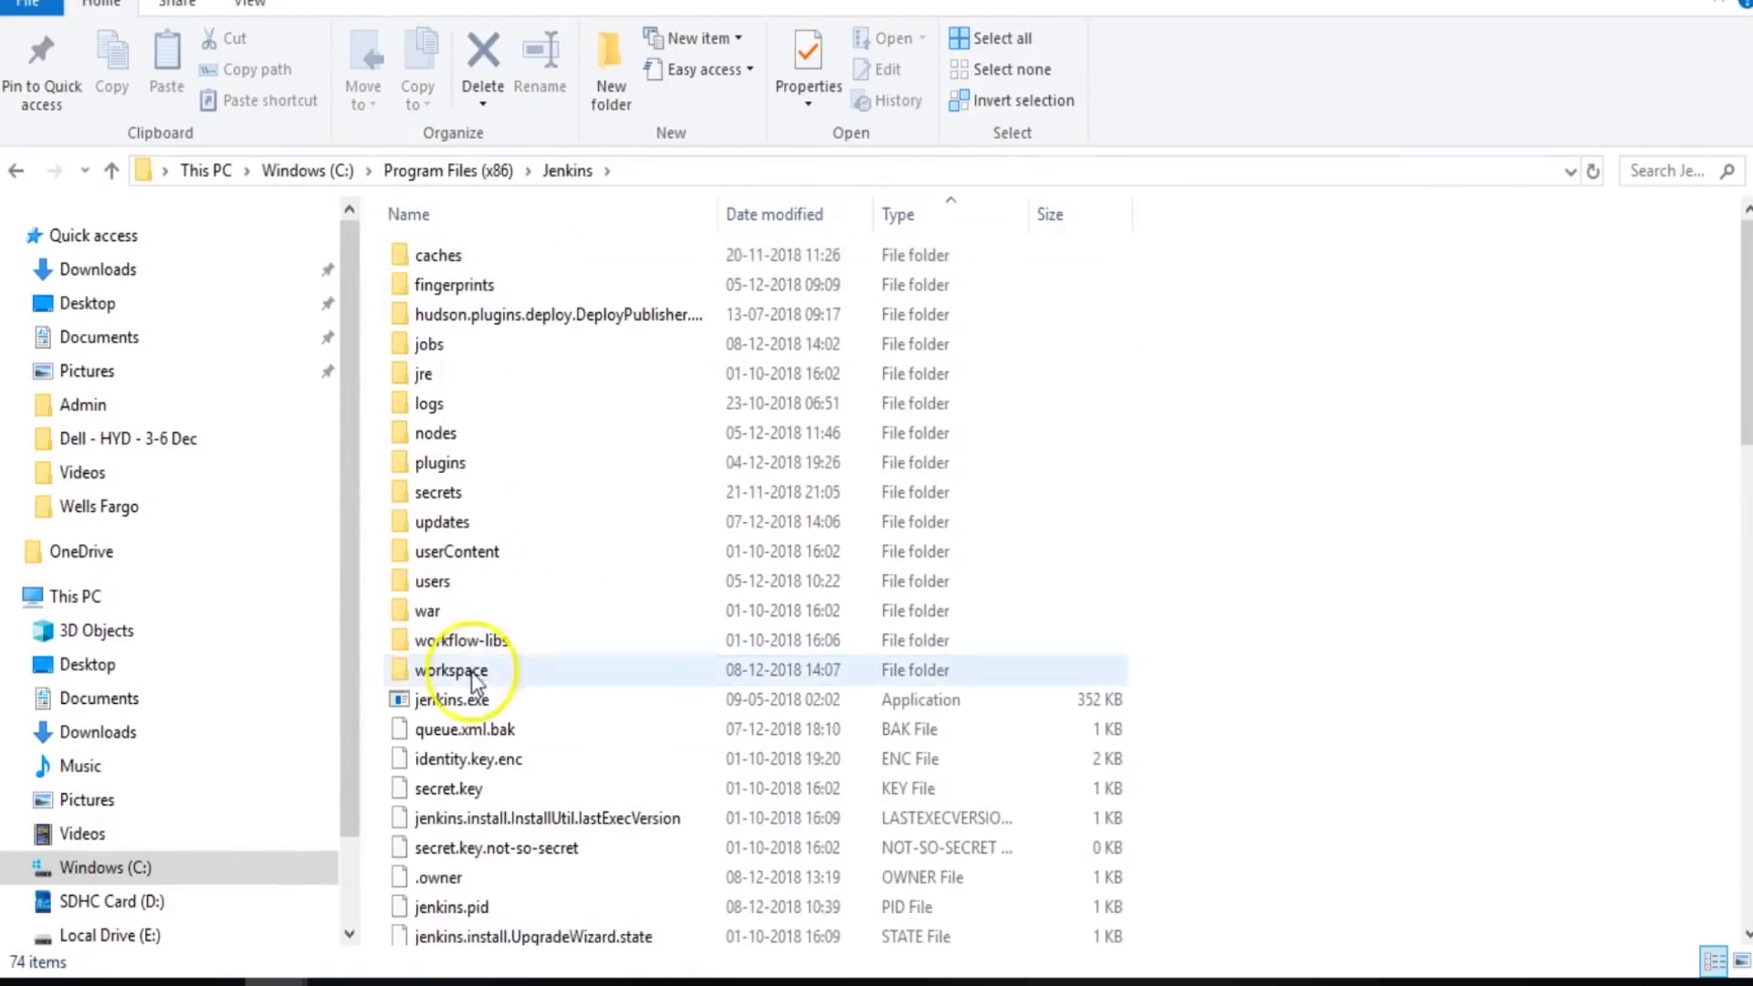
double_click(429, 670)
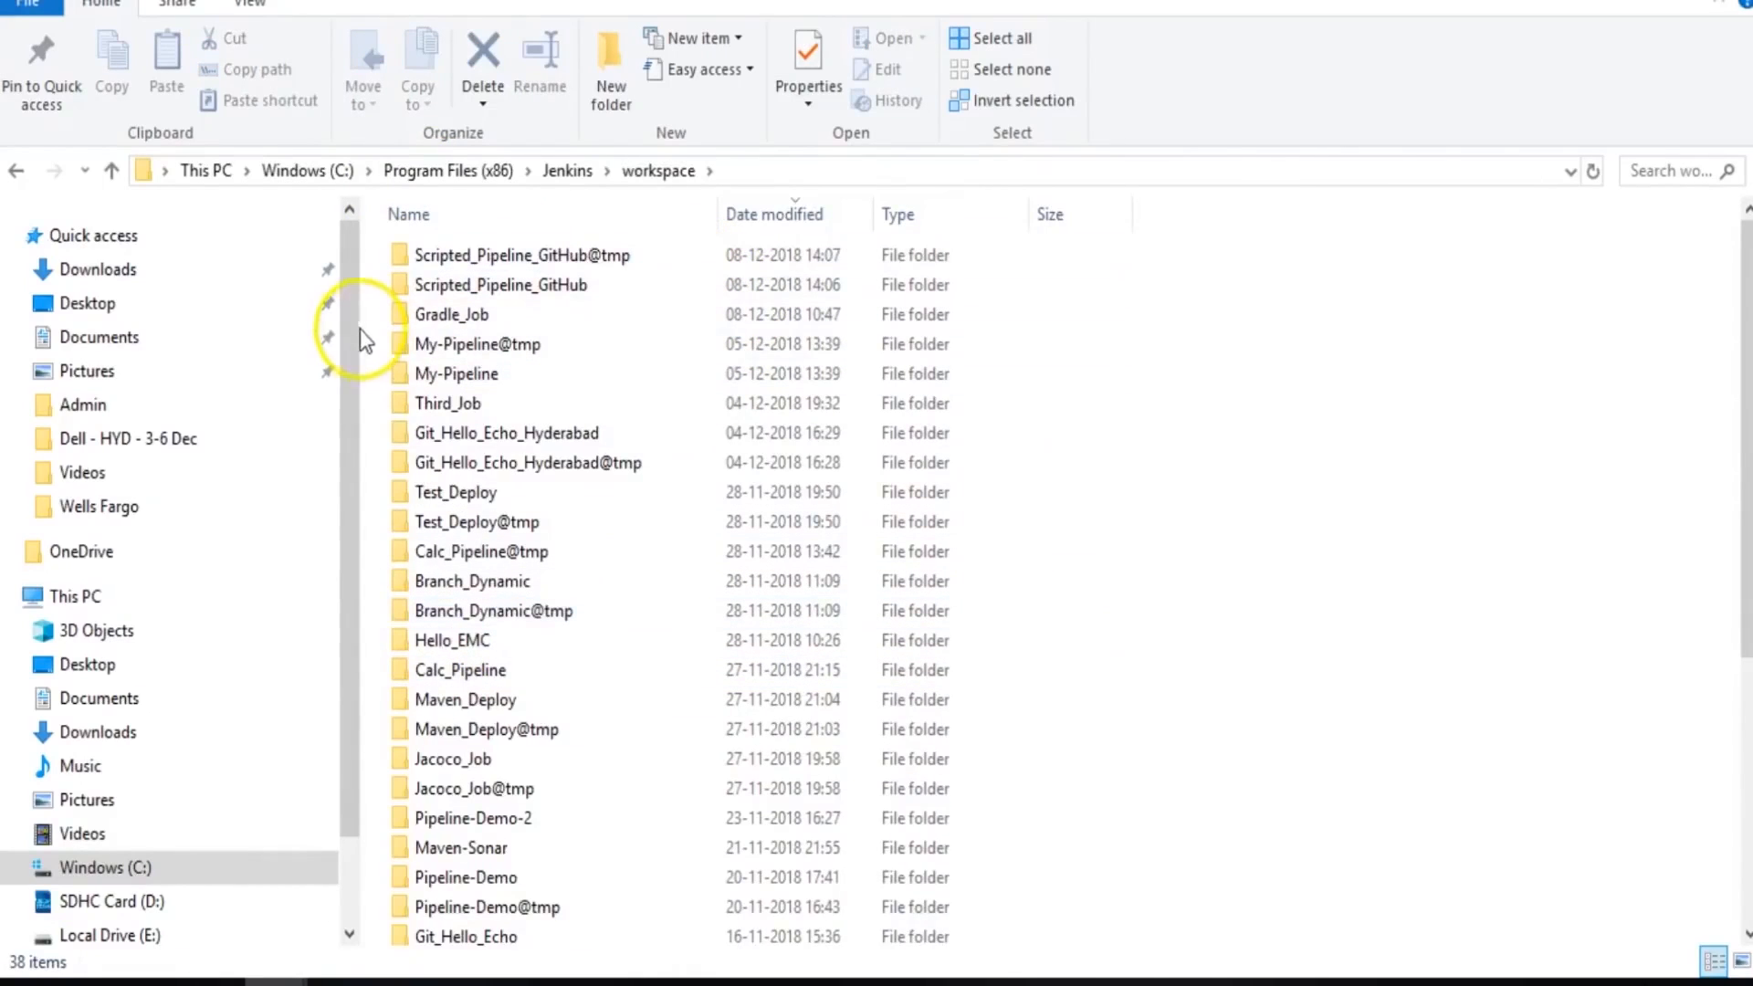
click(128, 867)
double_click(452, 286)
Go back to Jenkins and check the status of Windows_Node in the list of nodes.
click(1597, 0)
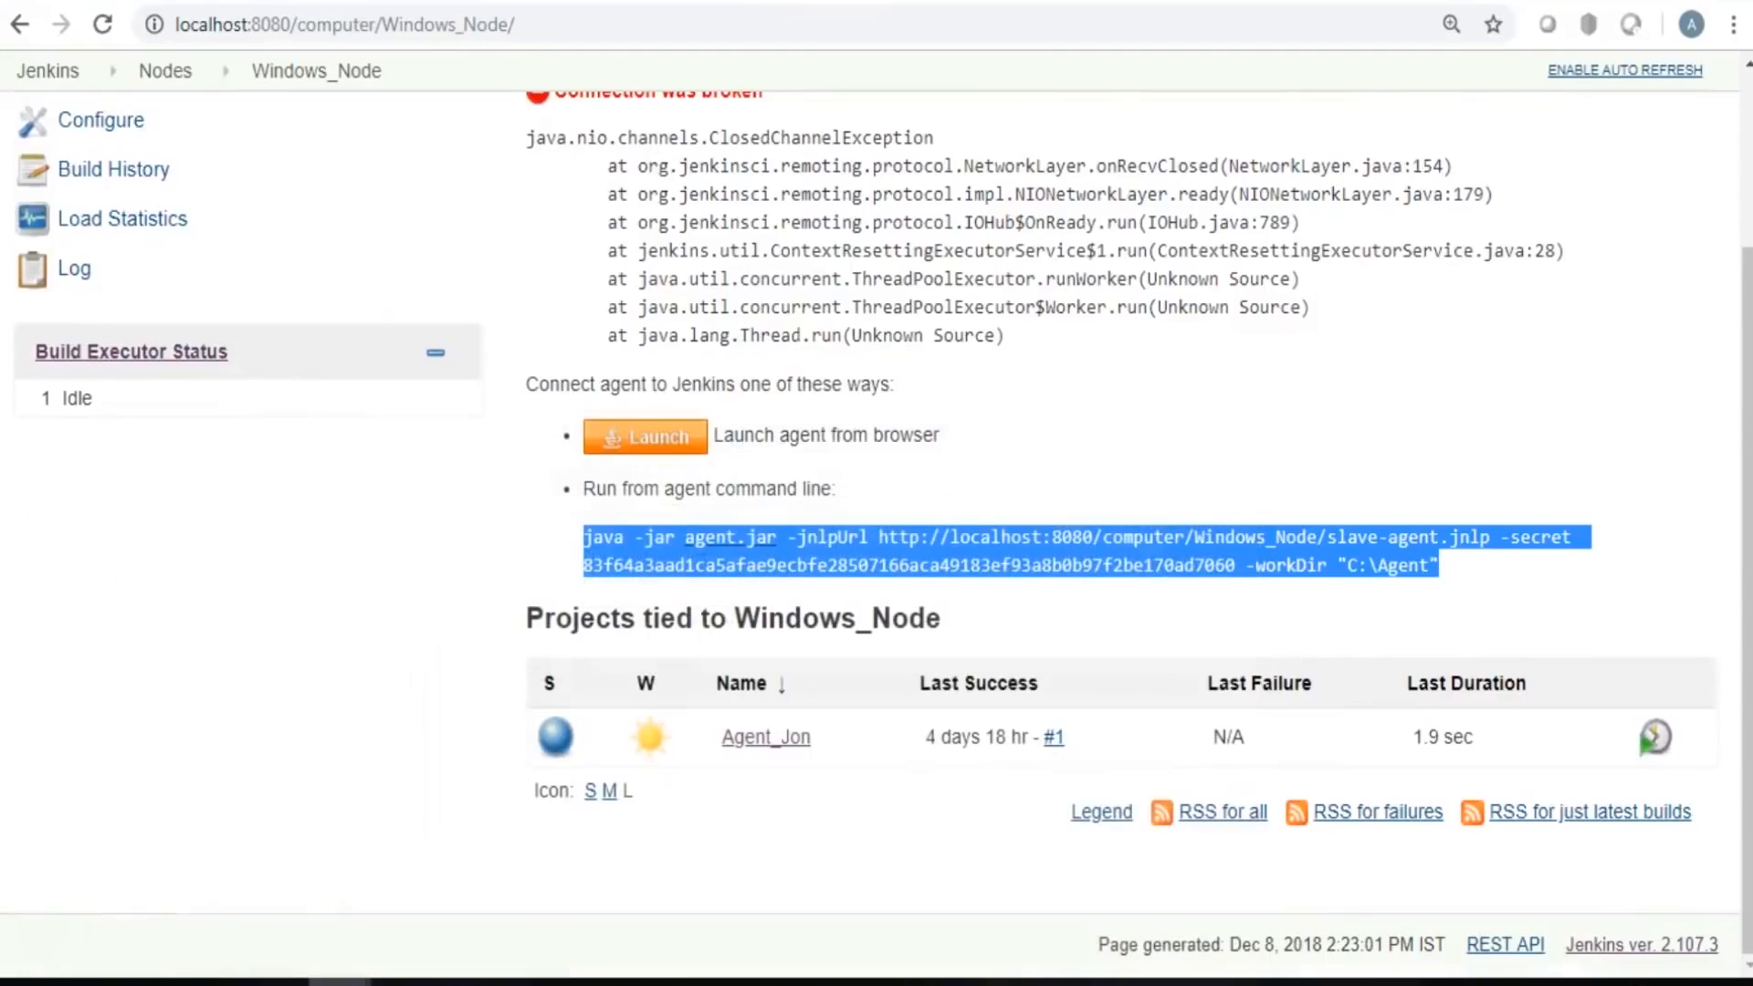
scroll(343, 276, up, 3)
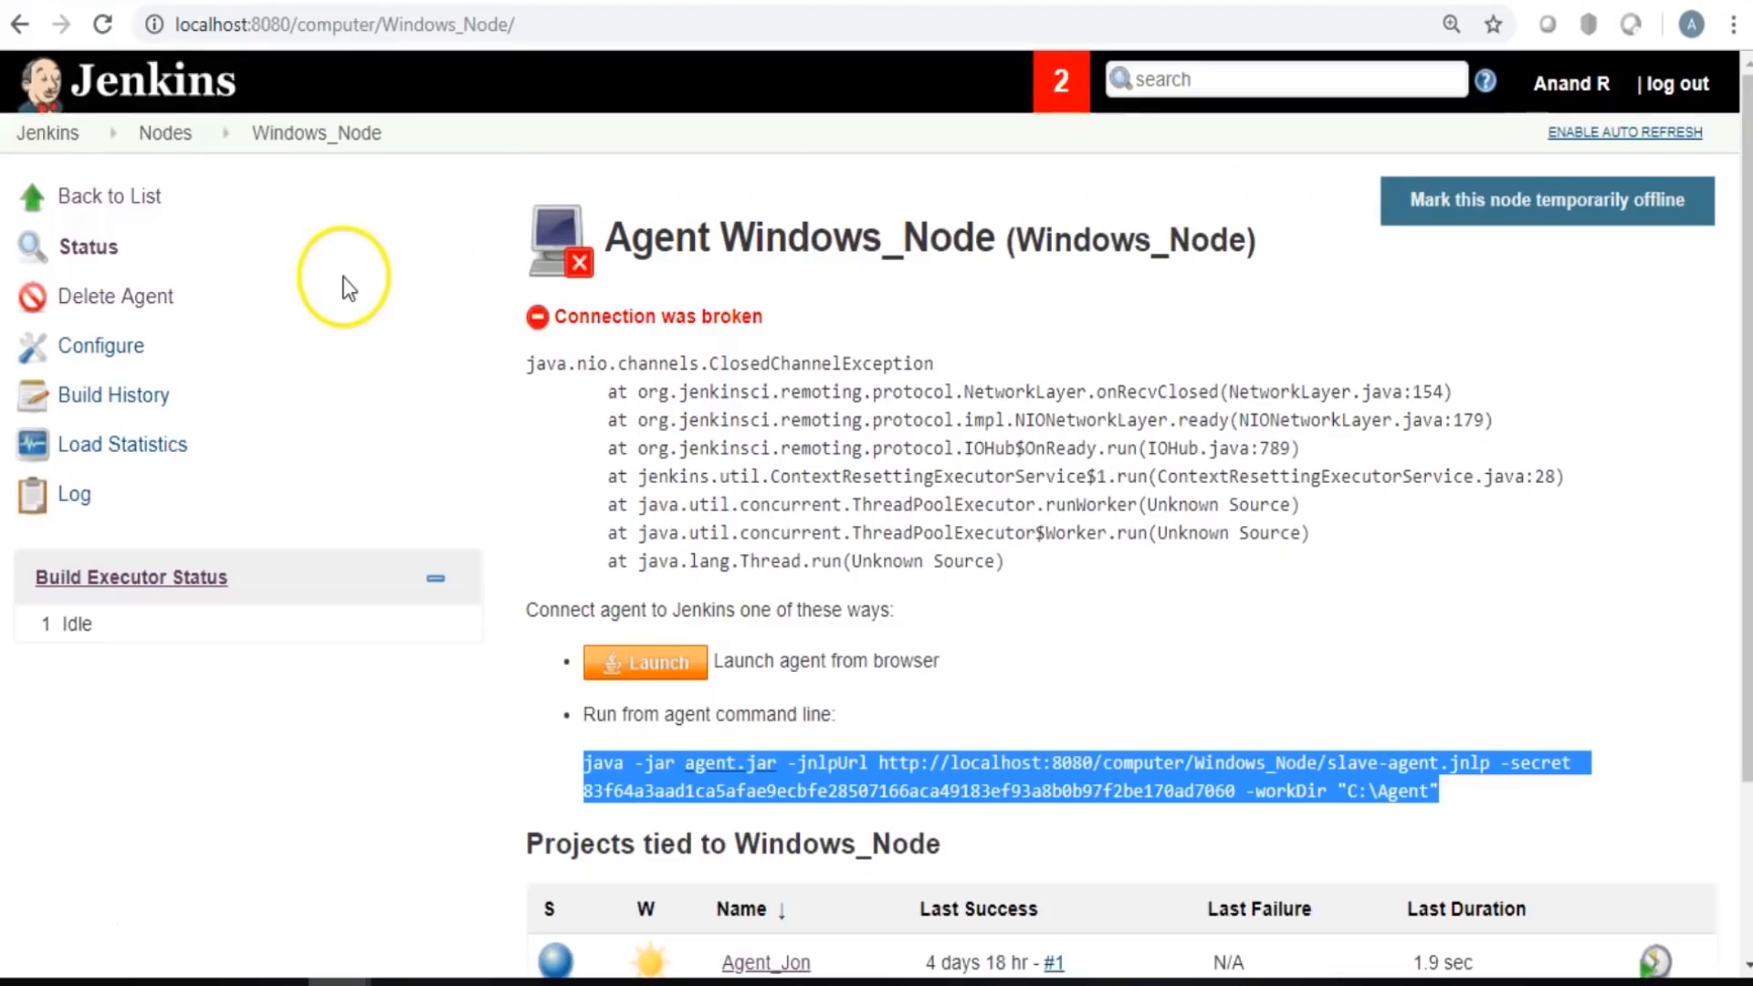
click(108, 198)
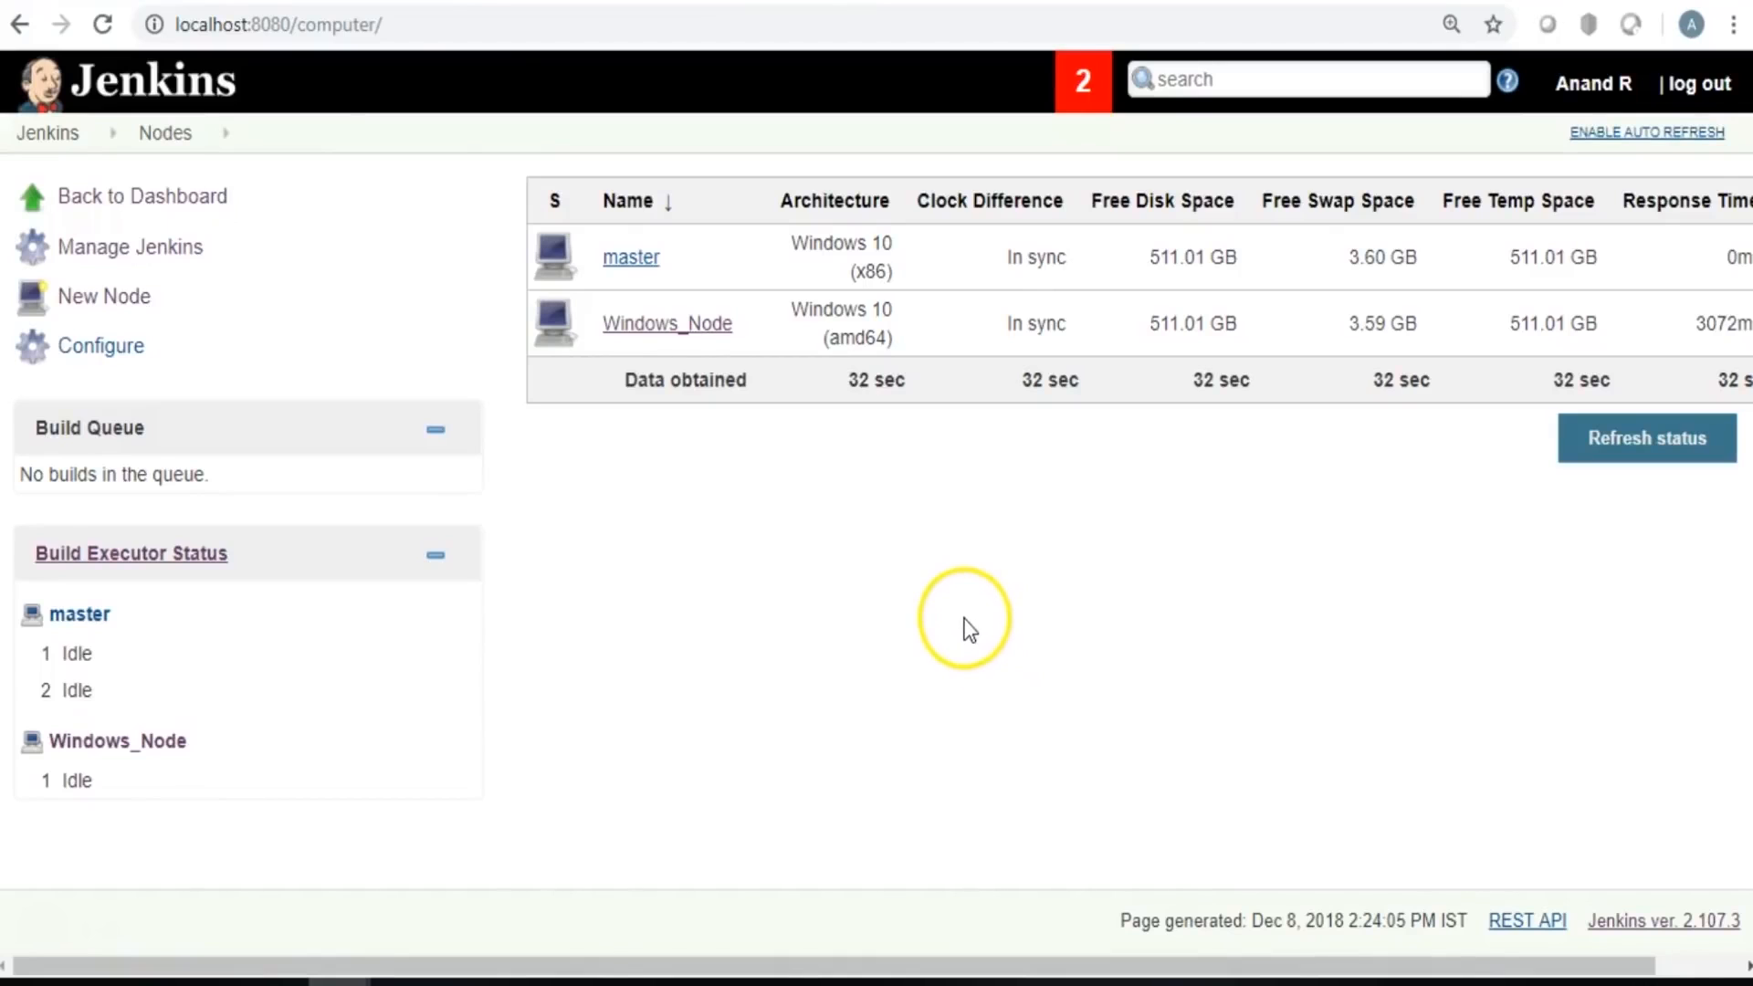
Create a new Pipeline item named Agent_Scripted_Job from the dashboard.
click(118, 196)
click(116, 201)
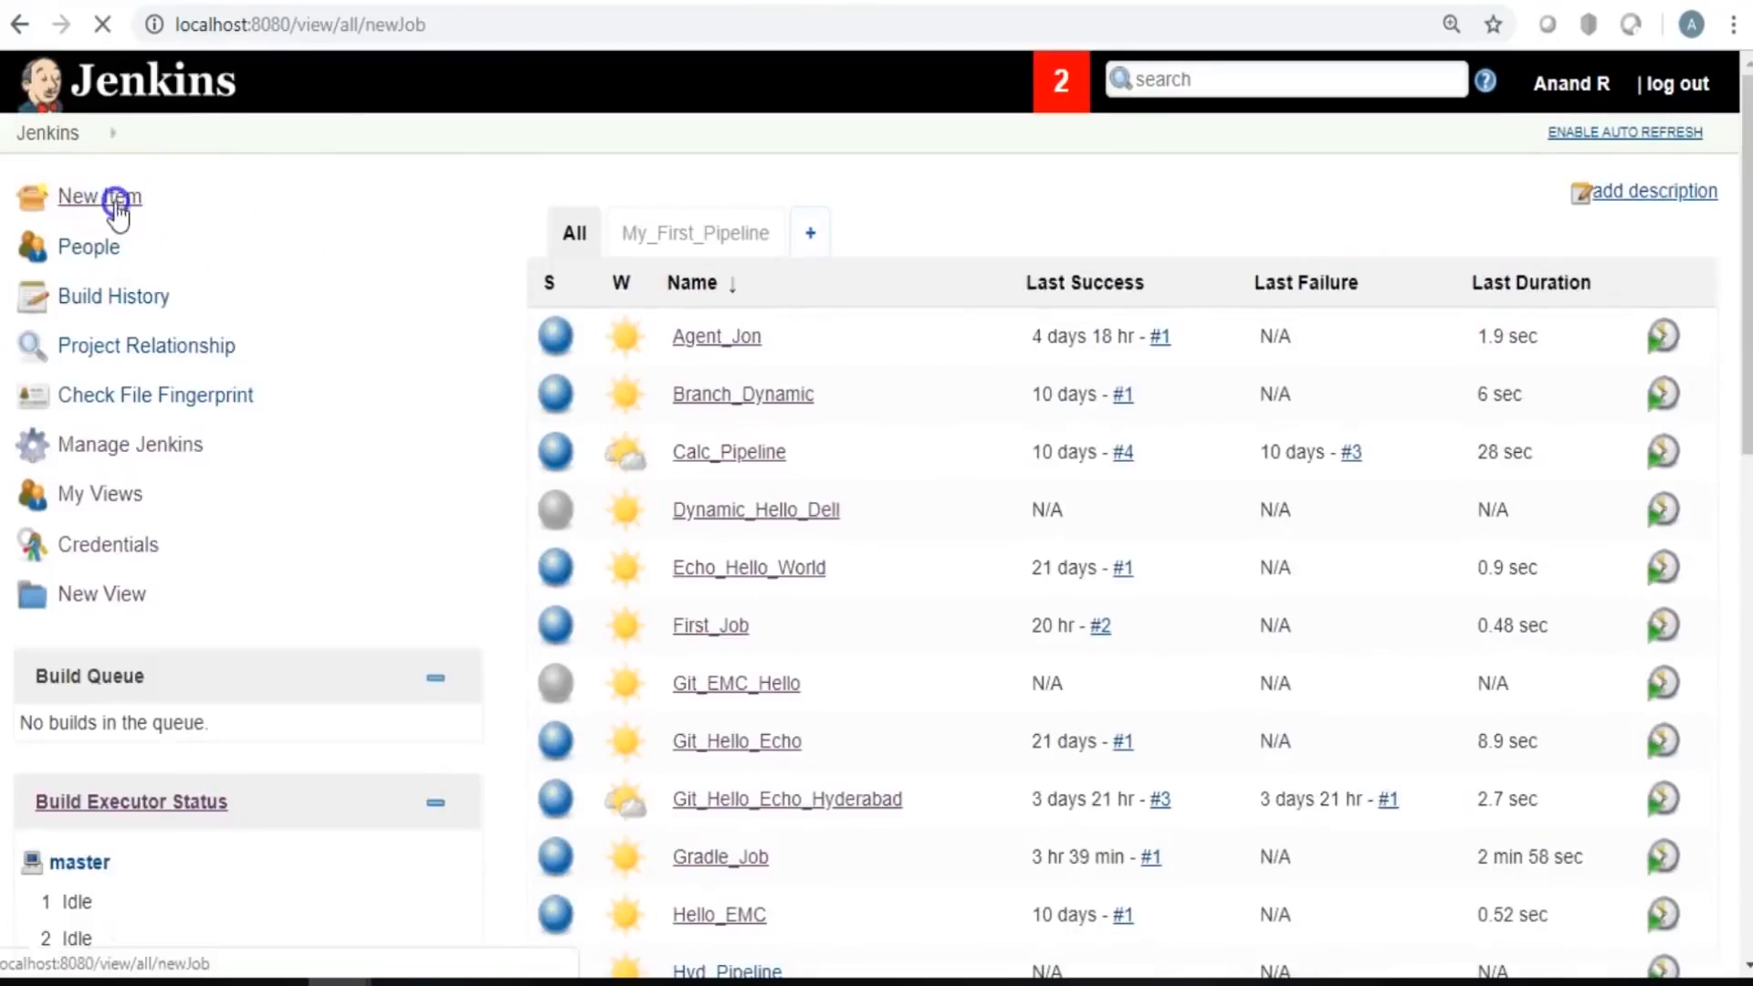
text(Agent)
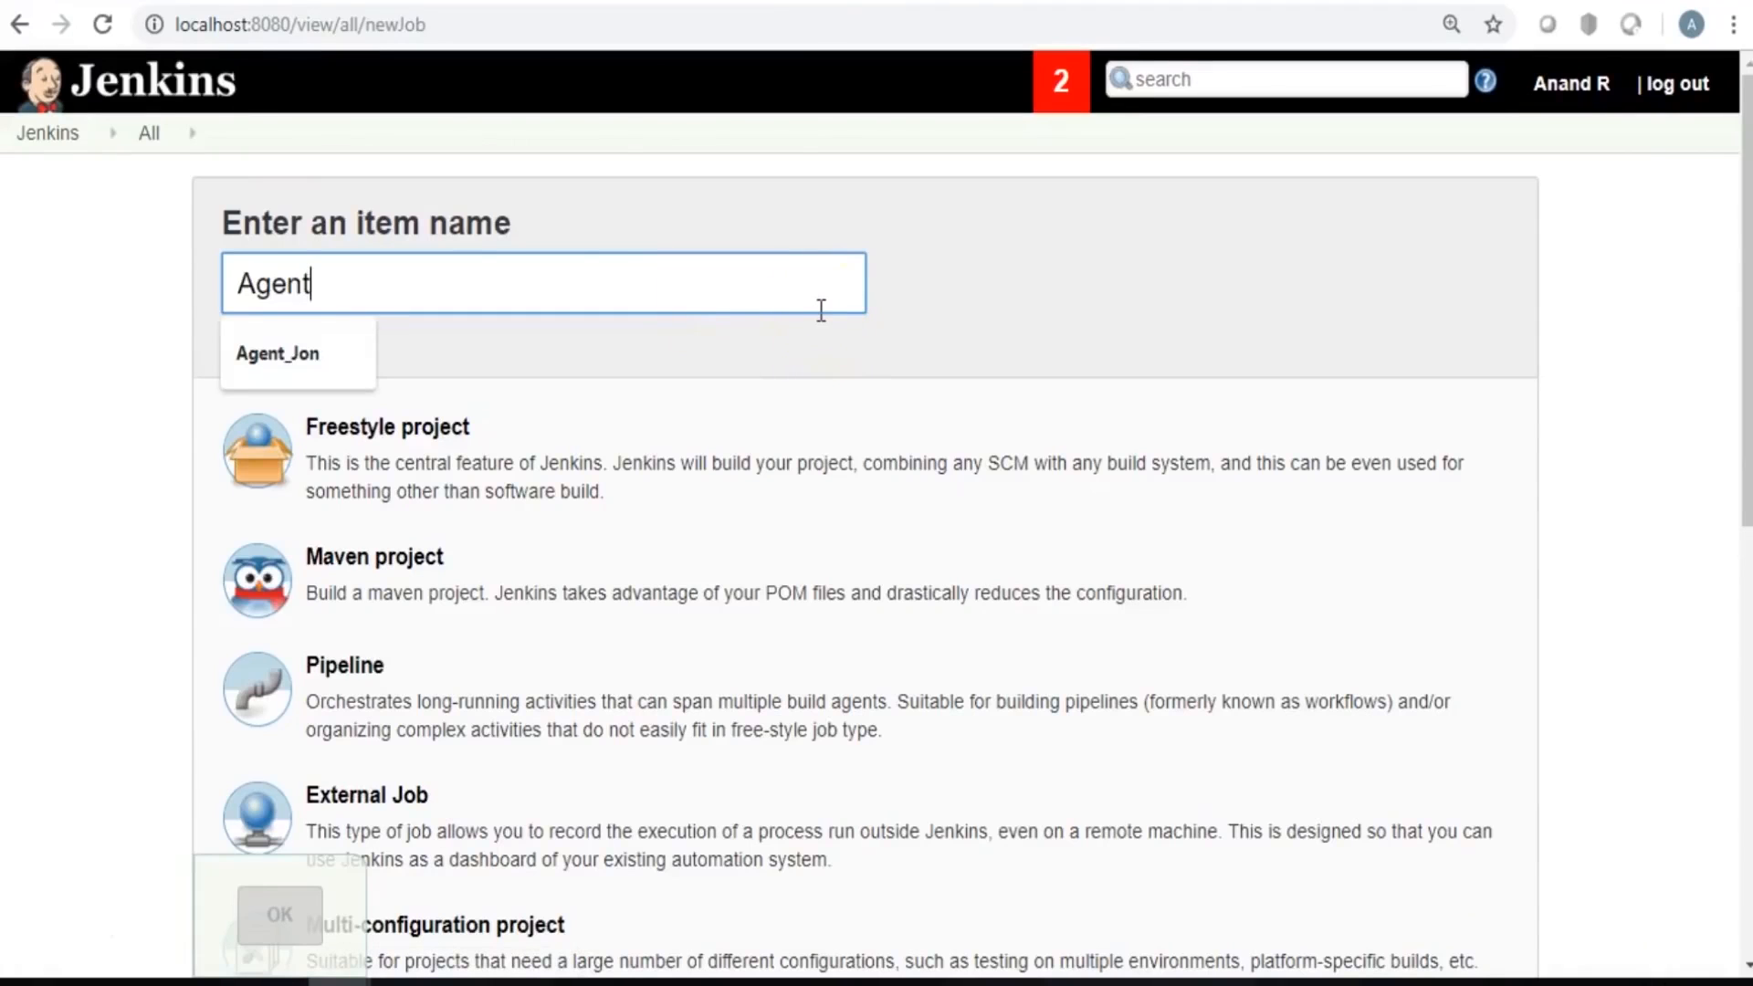
text(_Scripted_Job)
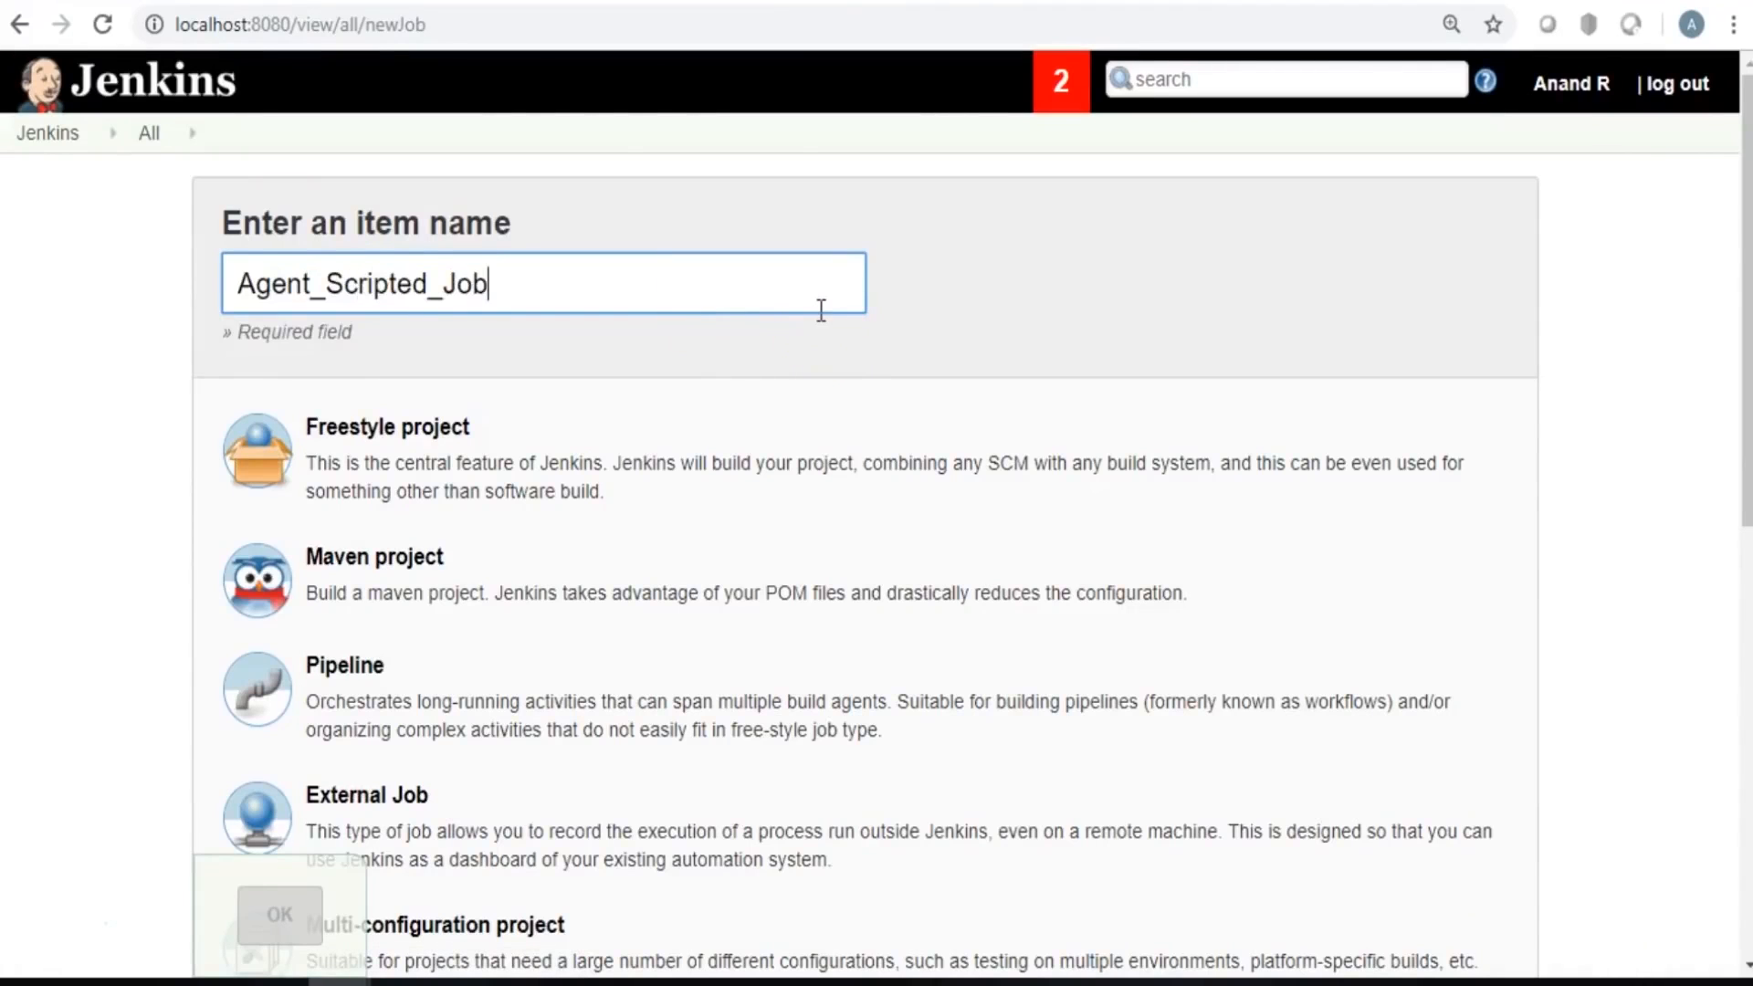
click(691, 430)
click(474, 707)
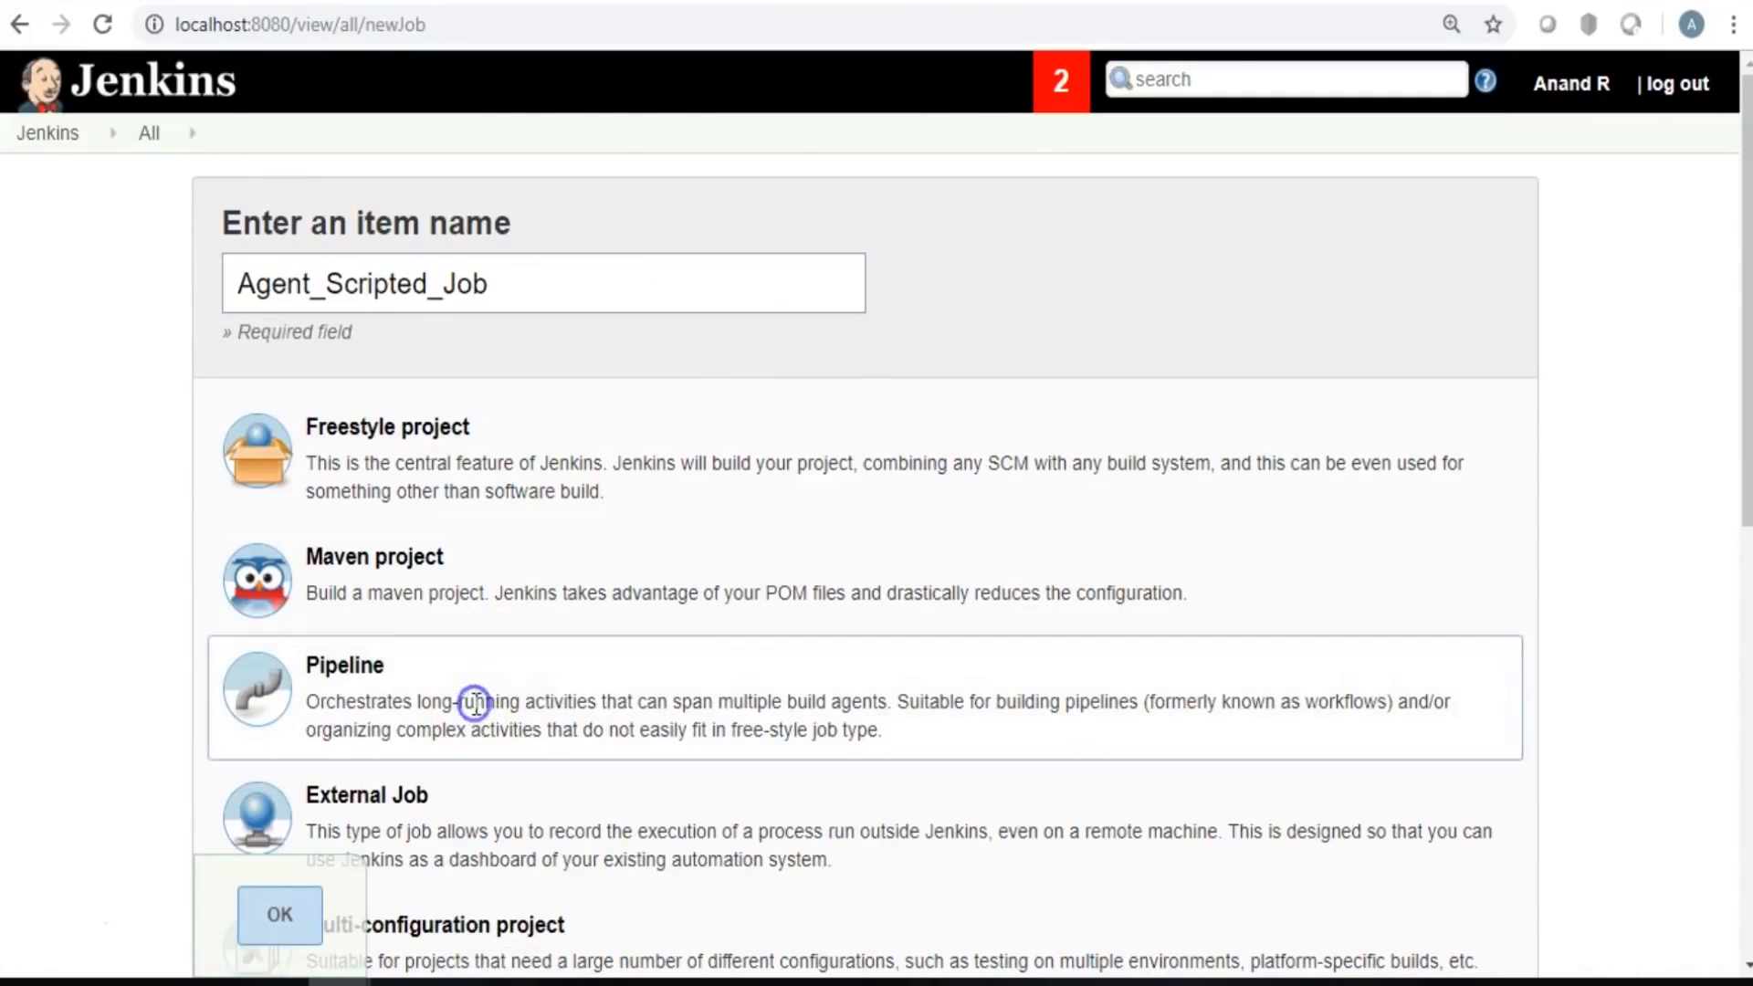
scroll(1625, 402, down, 3)
click(276, 913)
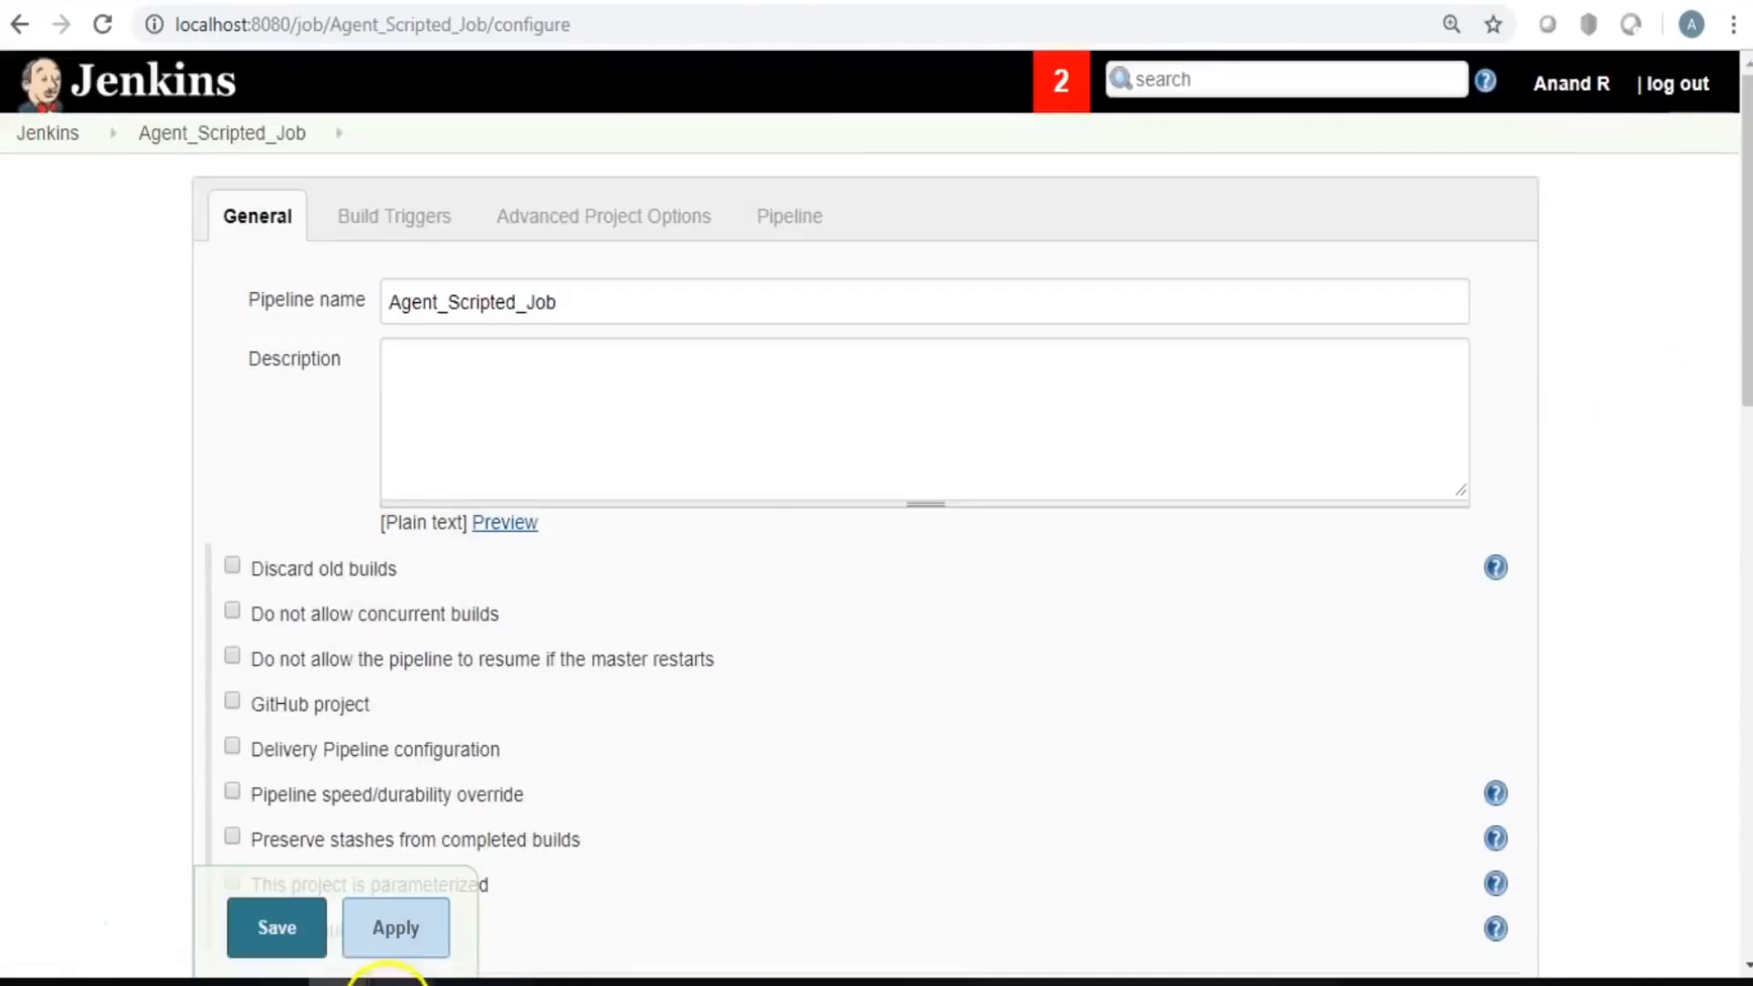
Switch to Notepad++ and replace the agent value any in the pipeline script with an empty multi-line brace block.
click(386, 981)
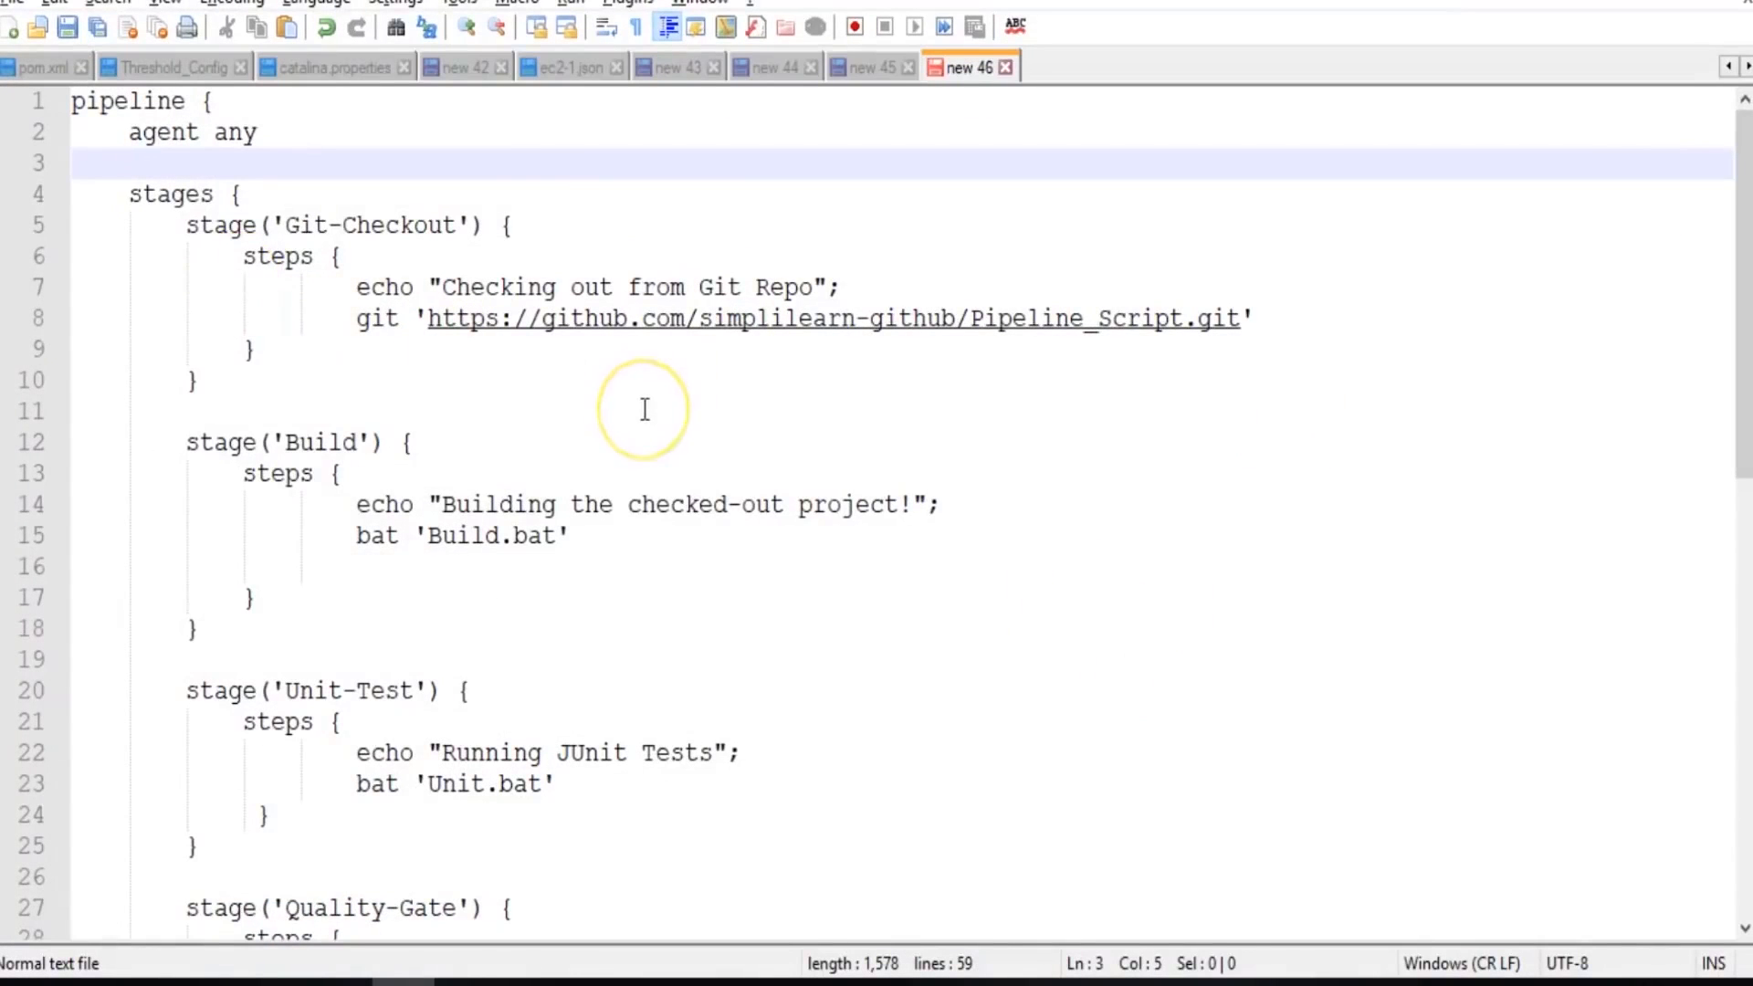
double_click(236, 133)
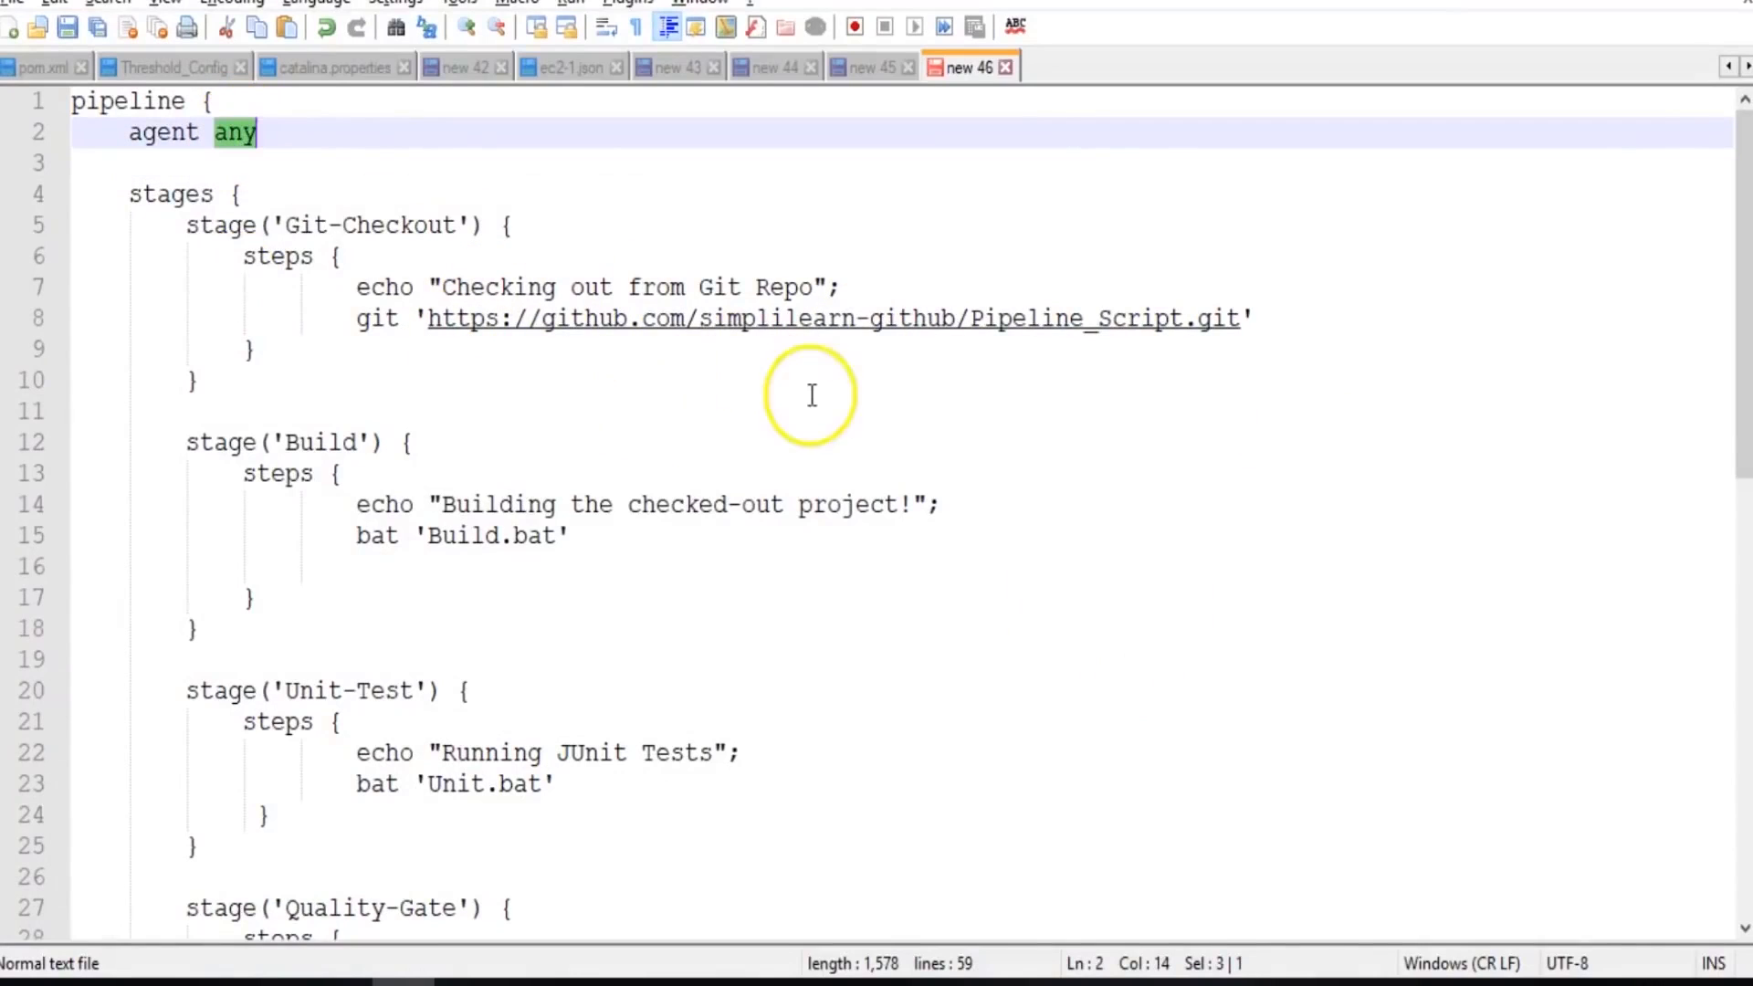
key(Delete)
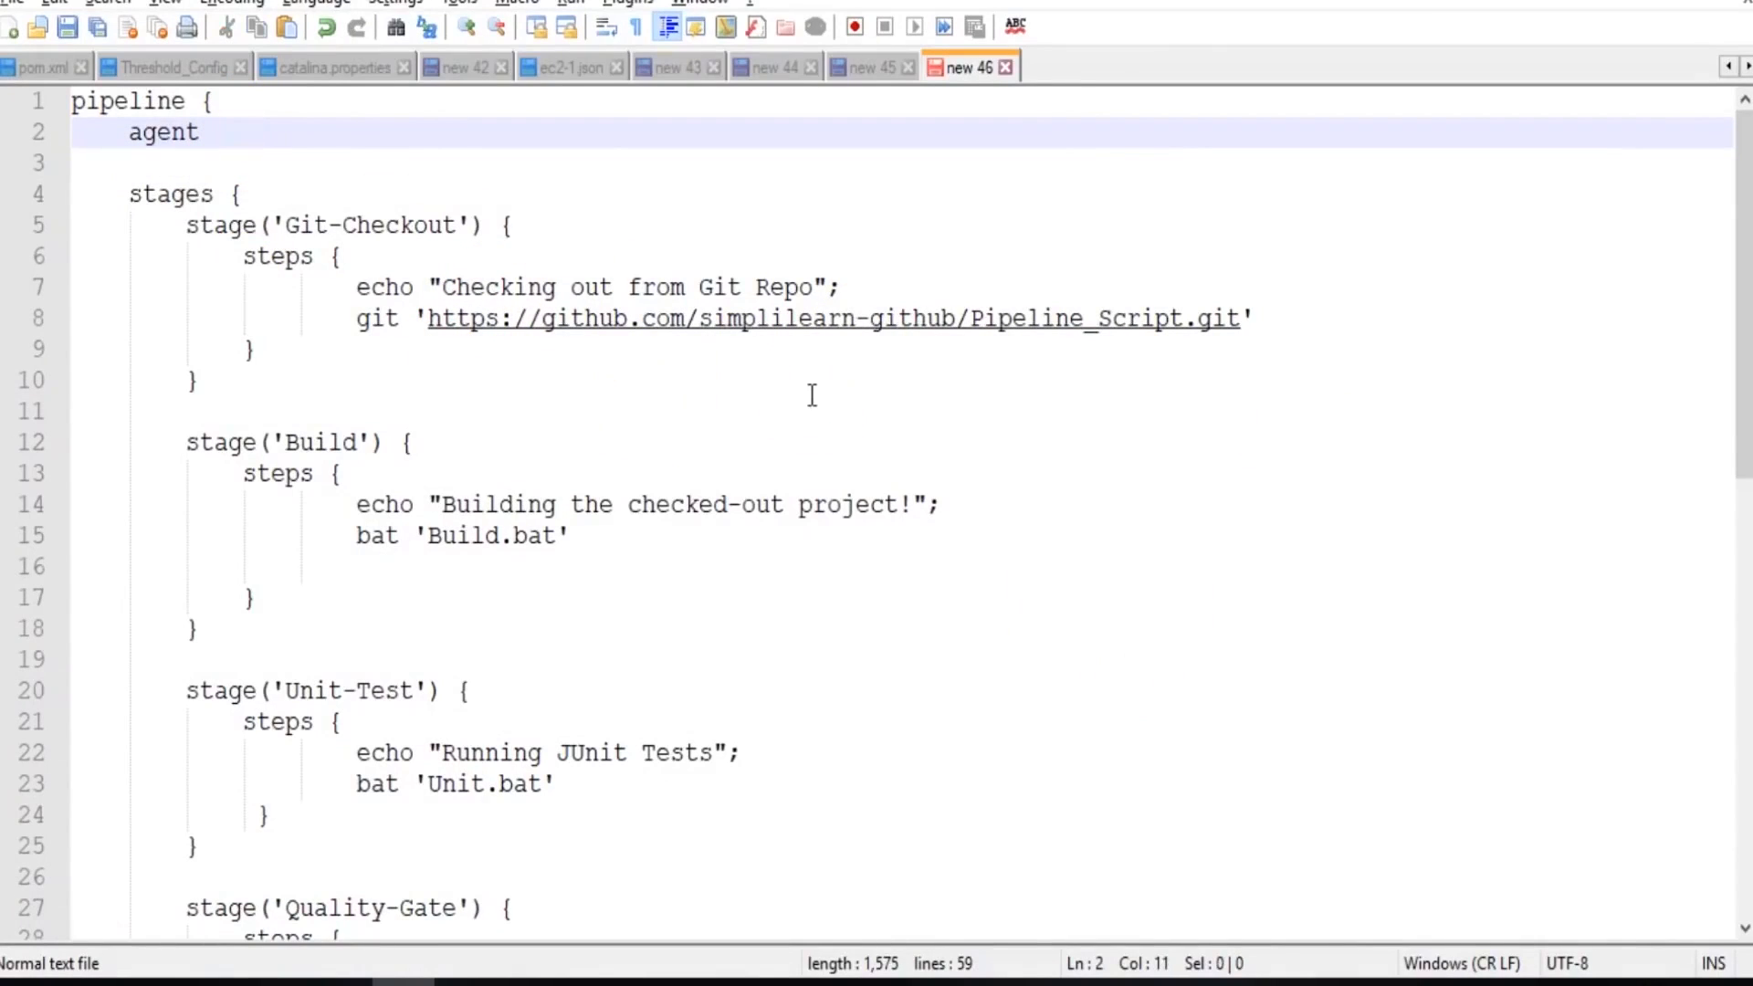
text({)
key(Return)
key(Return)
key(Tab)
text(})
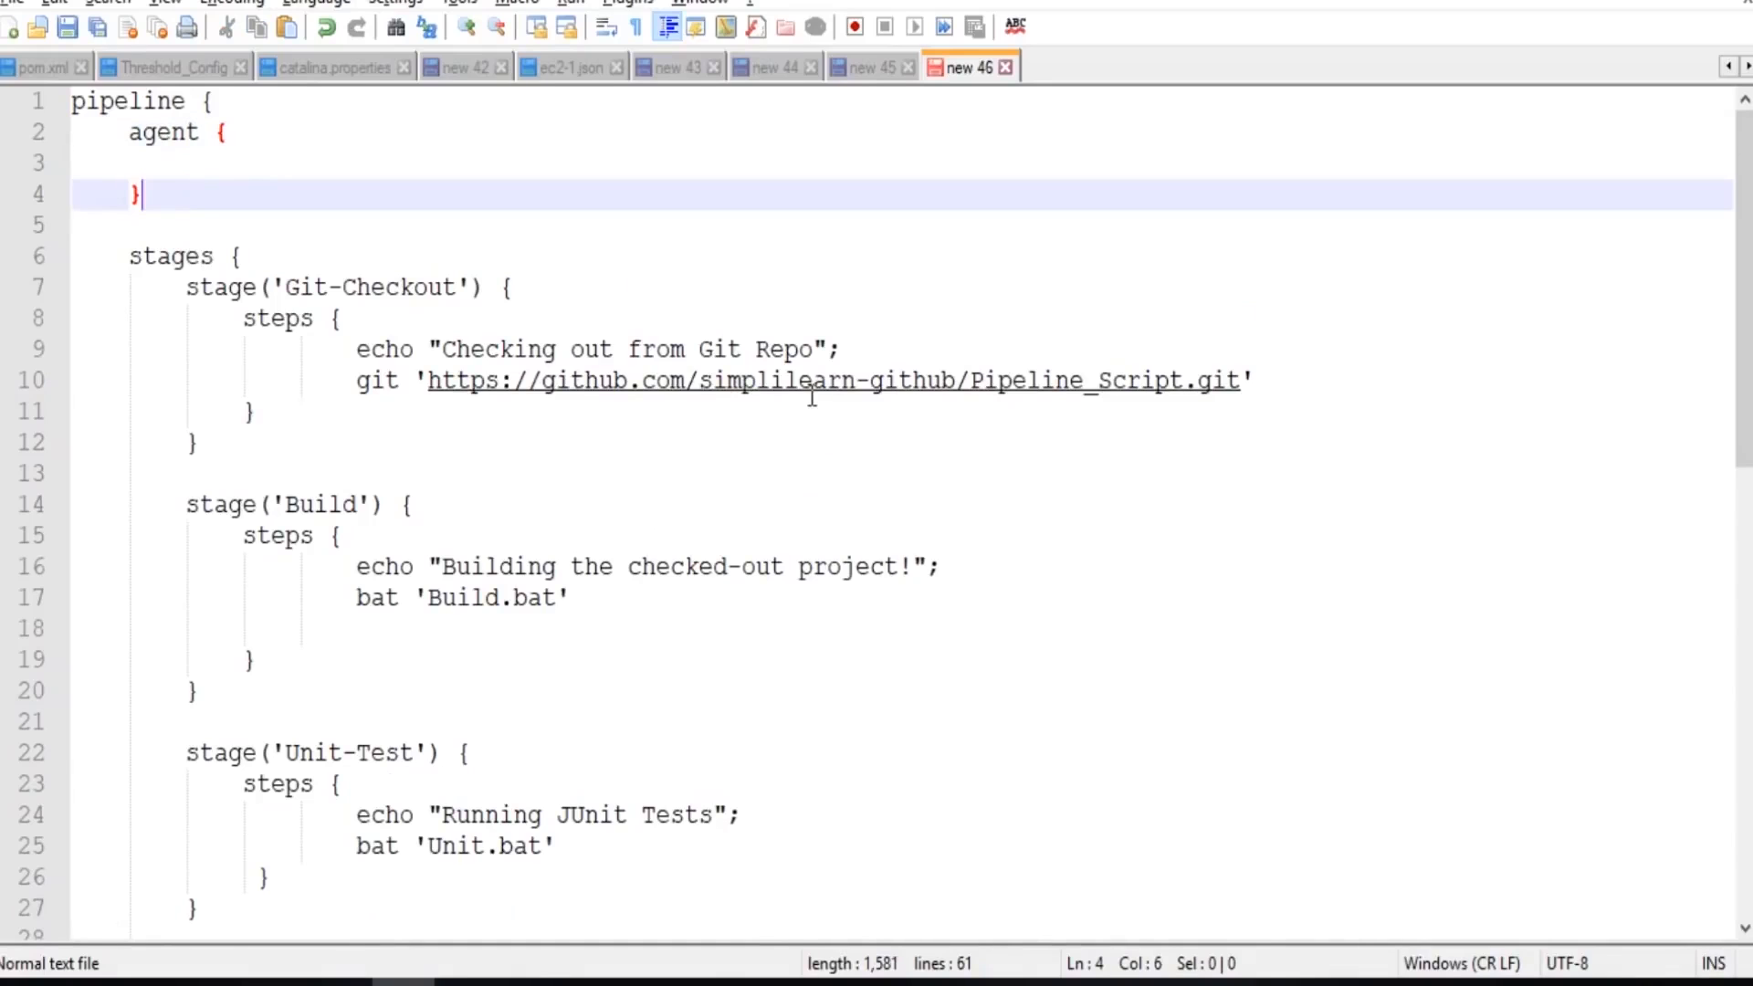
Add an indented label entry with an empty single-quoted value inside the agent block.
key(Up)
key(Tab)
text(label)
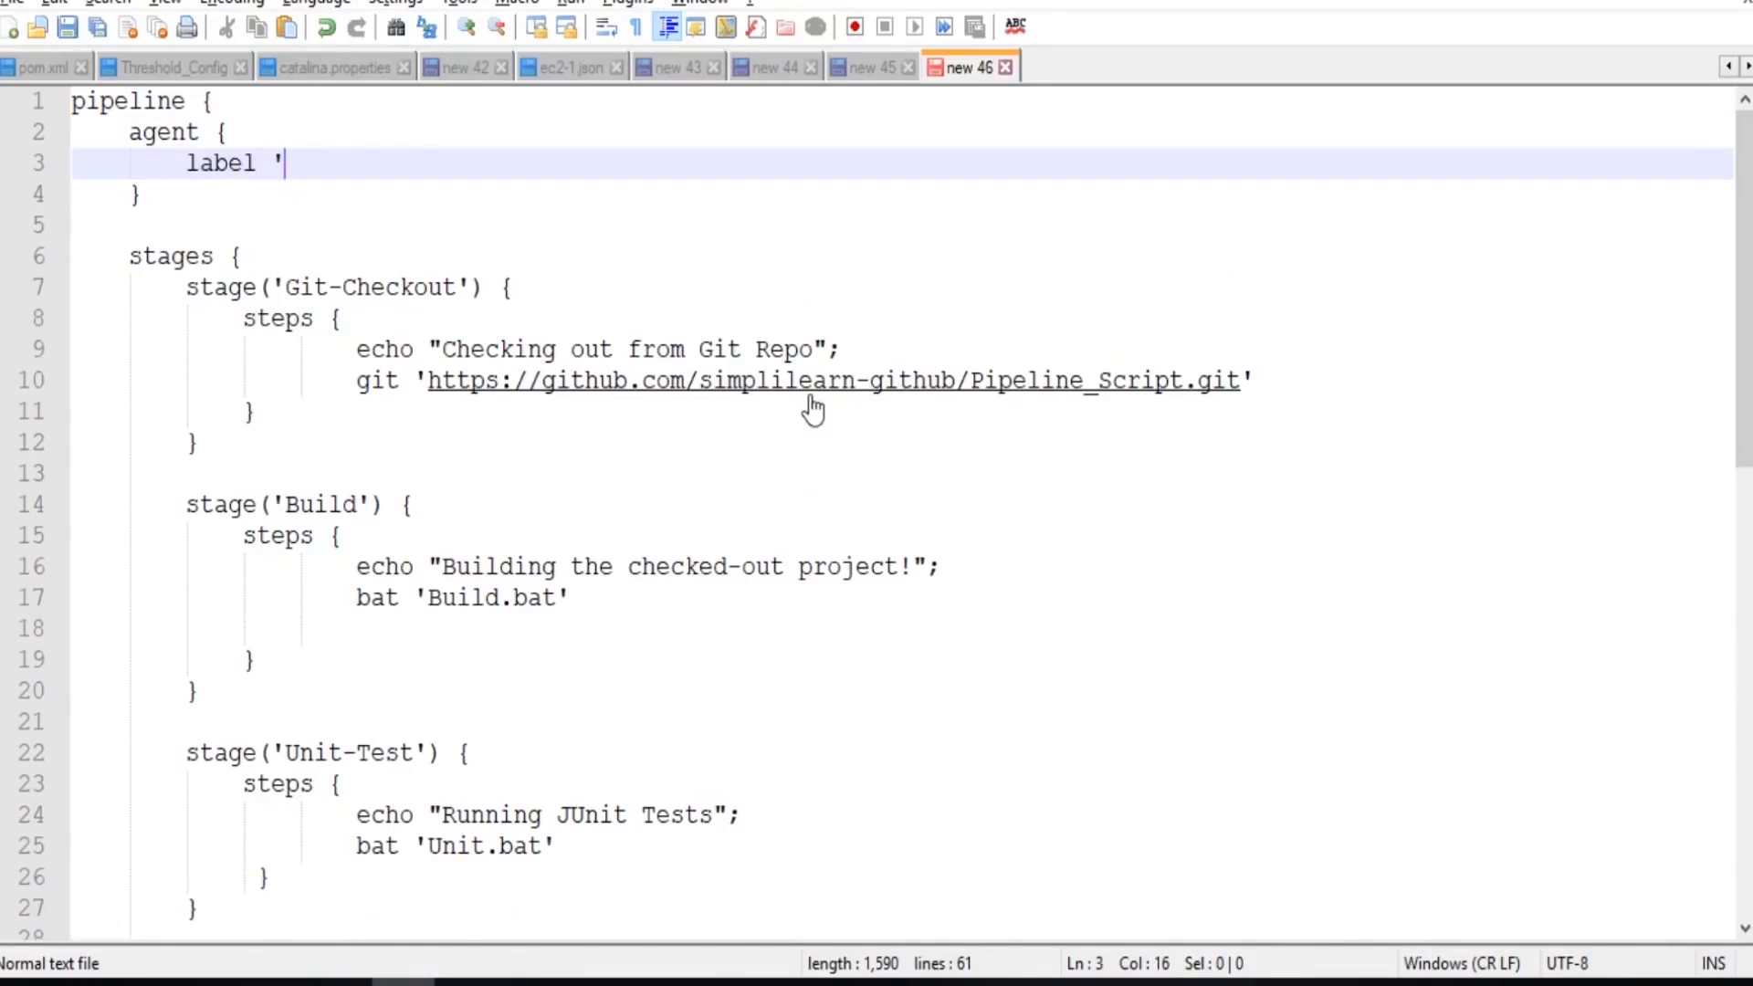
text( '')
key(BackSpace)
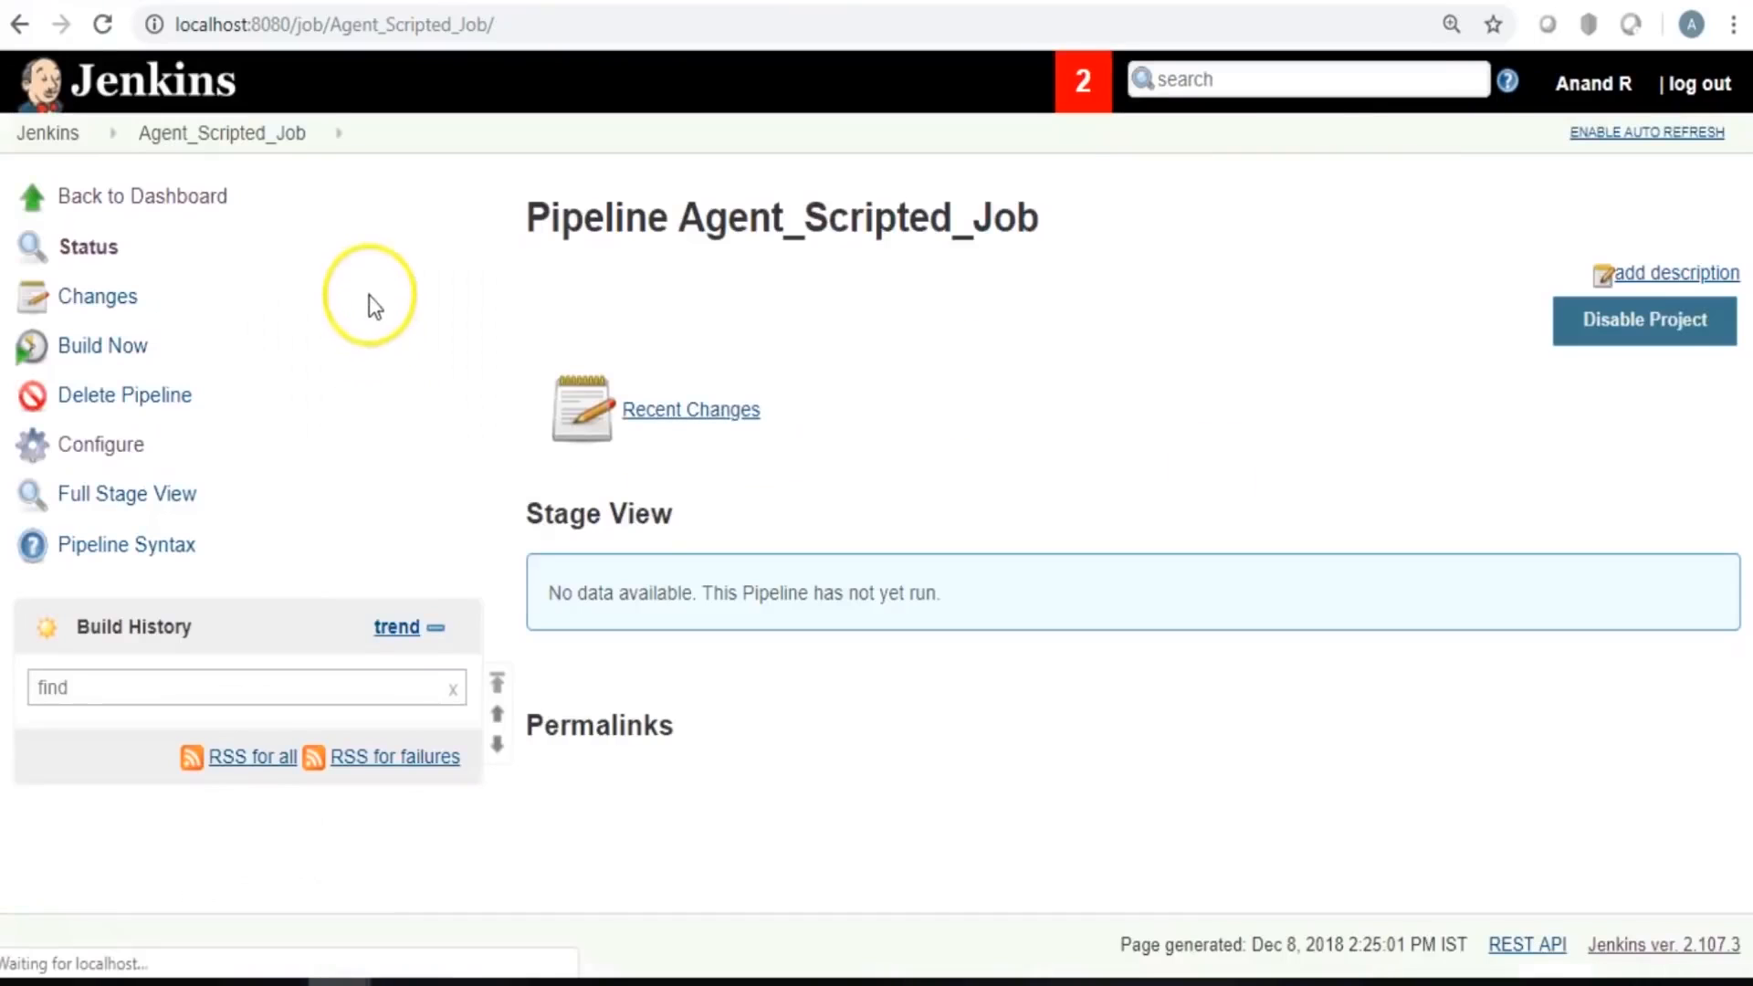
Copy the node name Windows_Node from its Jenkins page and paste it as the agent label in the Notepad++ script.
click(90, 188)
scroll(195, 728, down, 3)
click(187, 716)
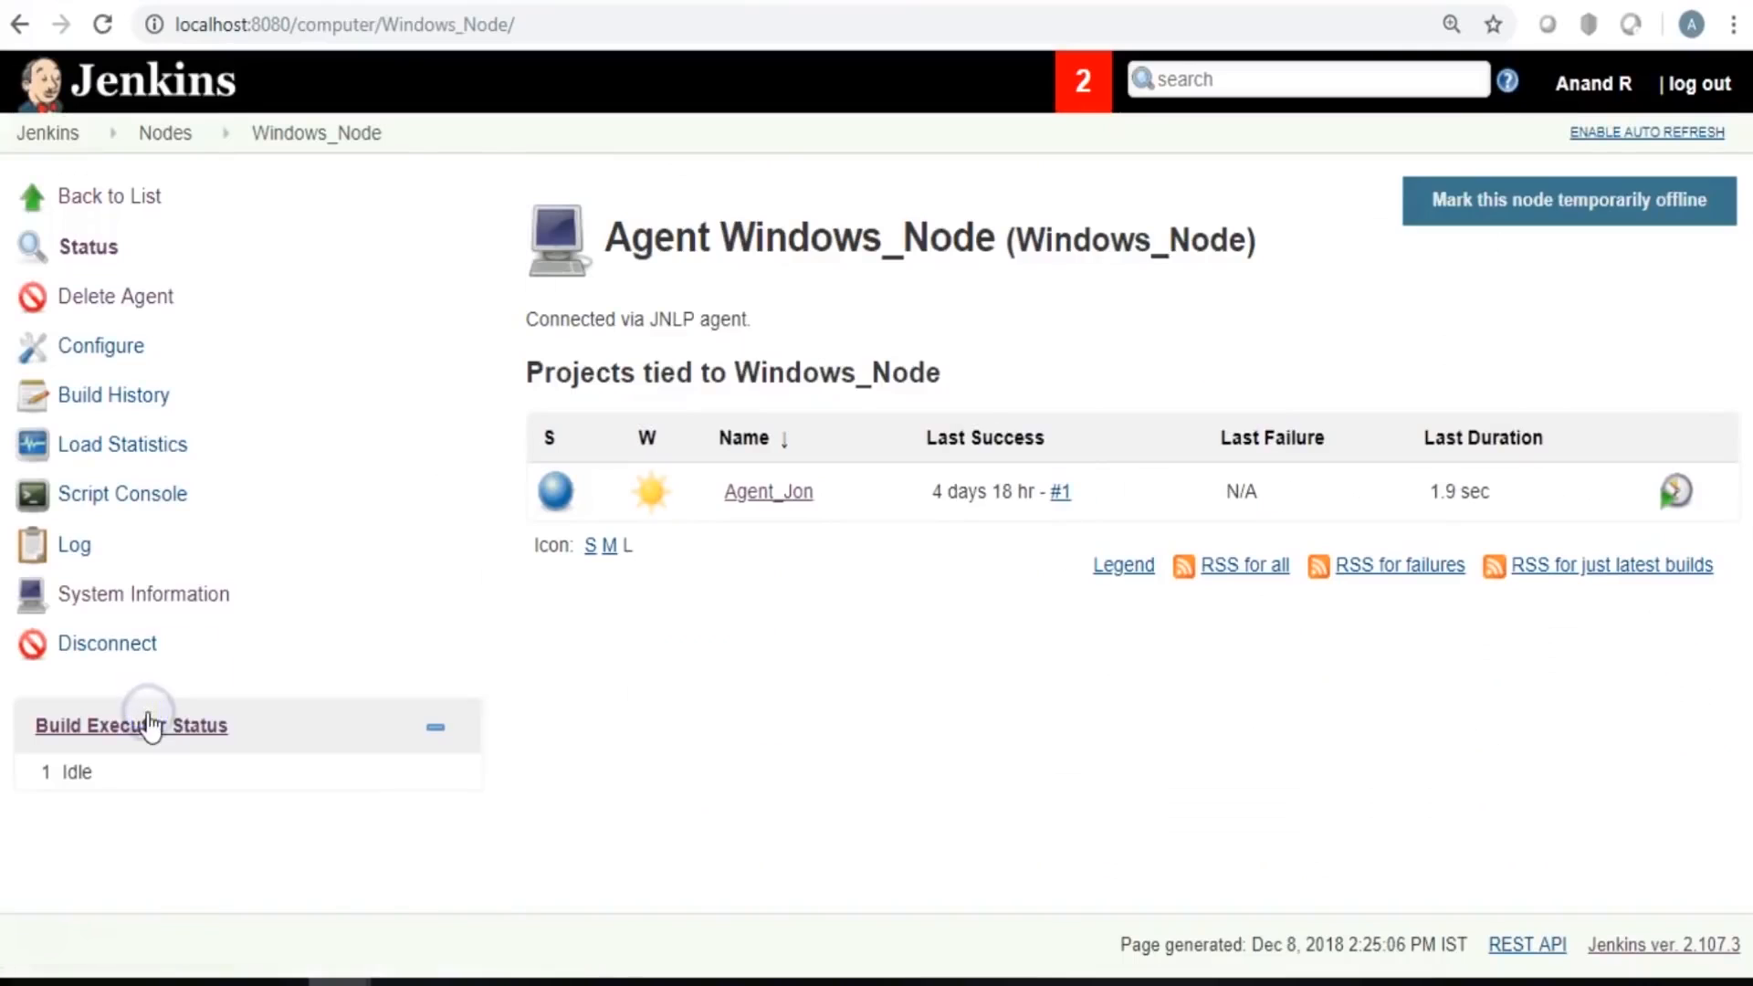
drag(733, 374, 1059, 375)
key(ctrl+c)
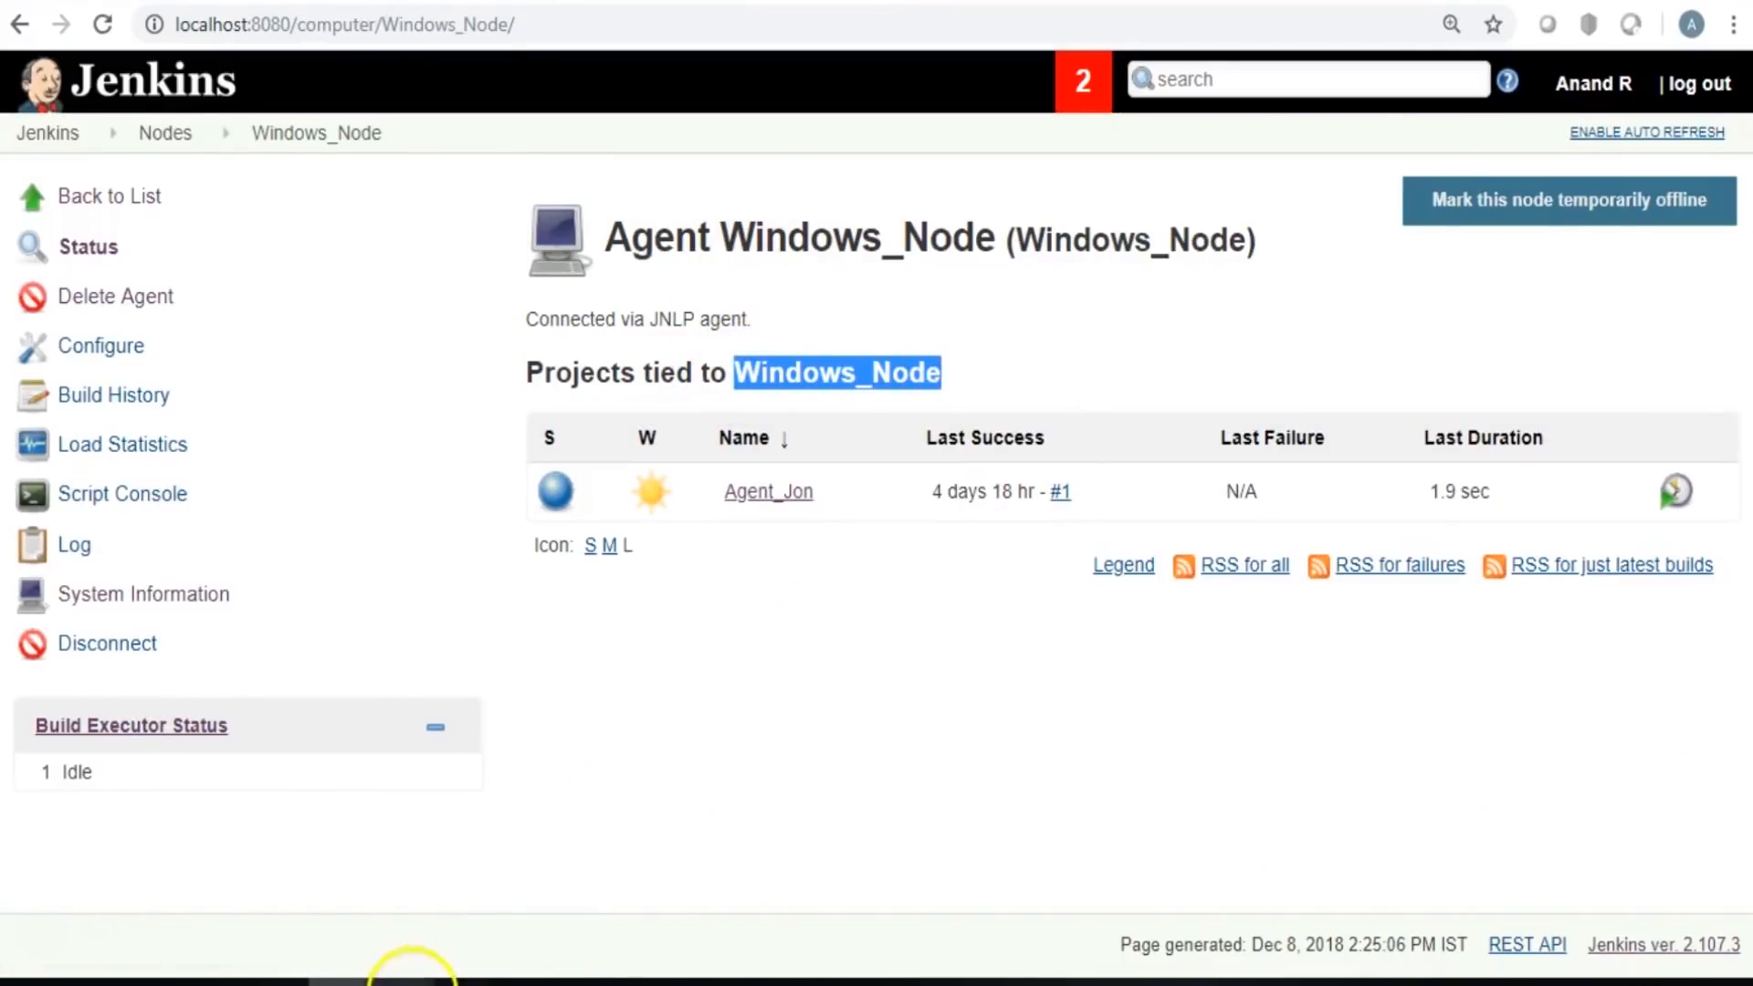
click(393, 963)
key(ctrl+v)
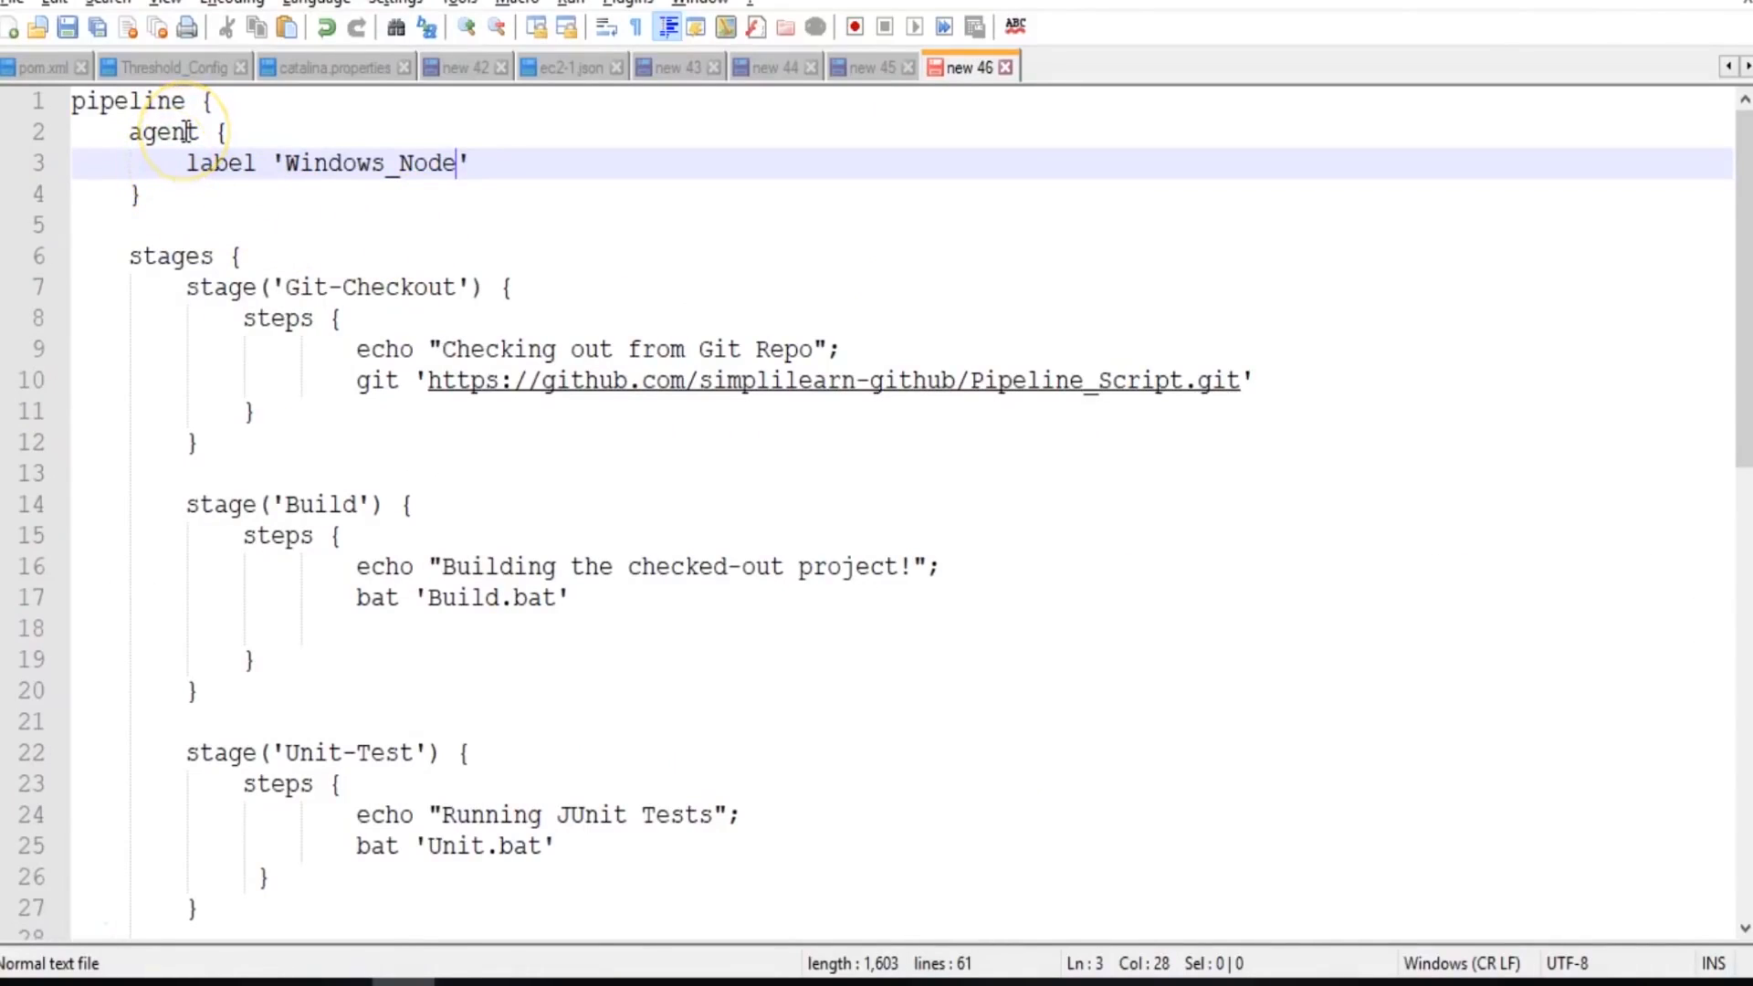
double_click(217, 165)
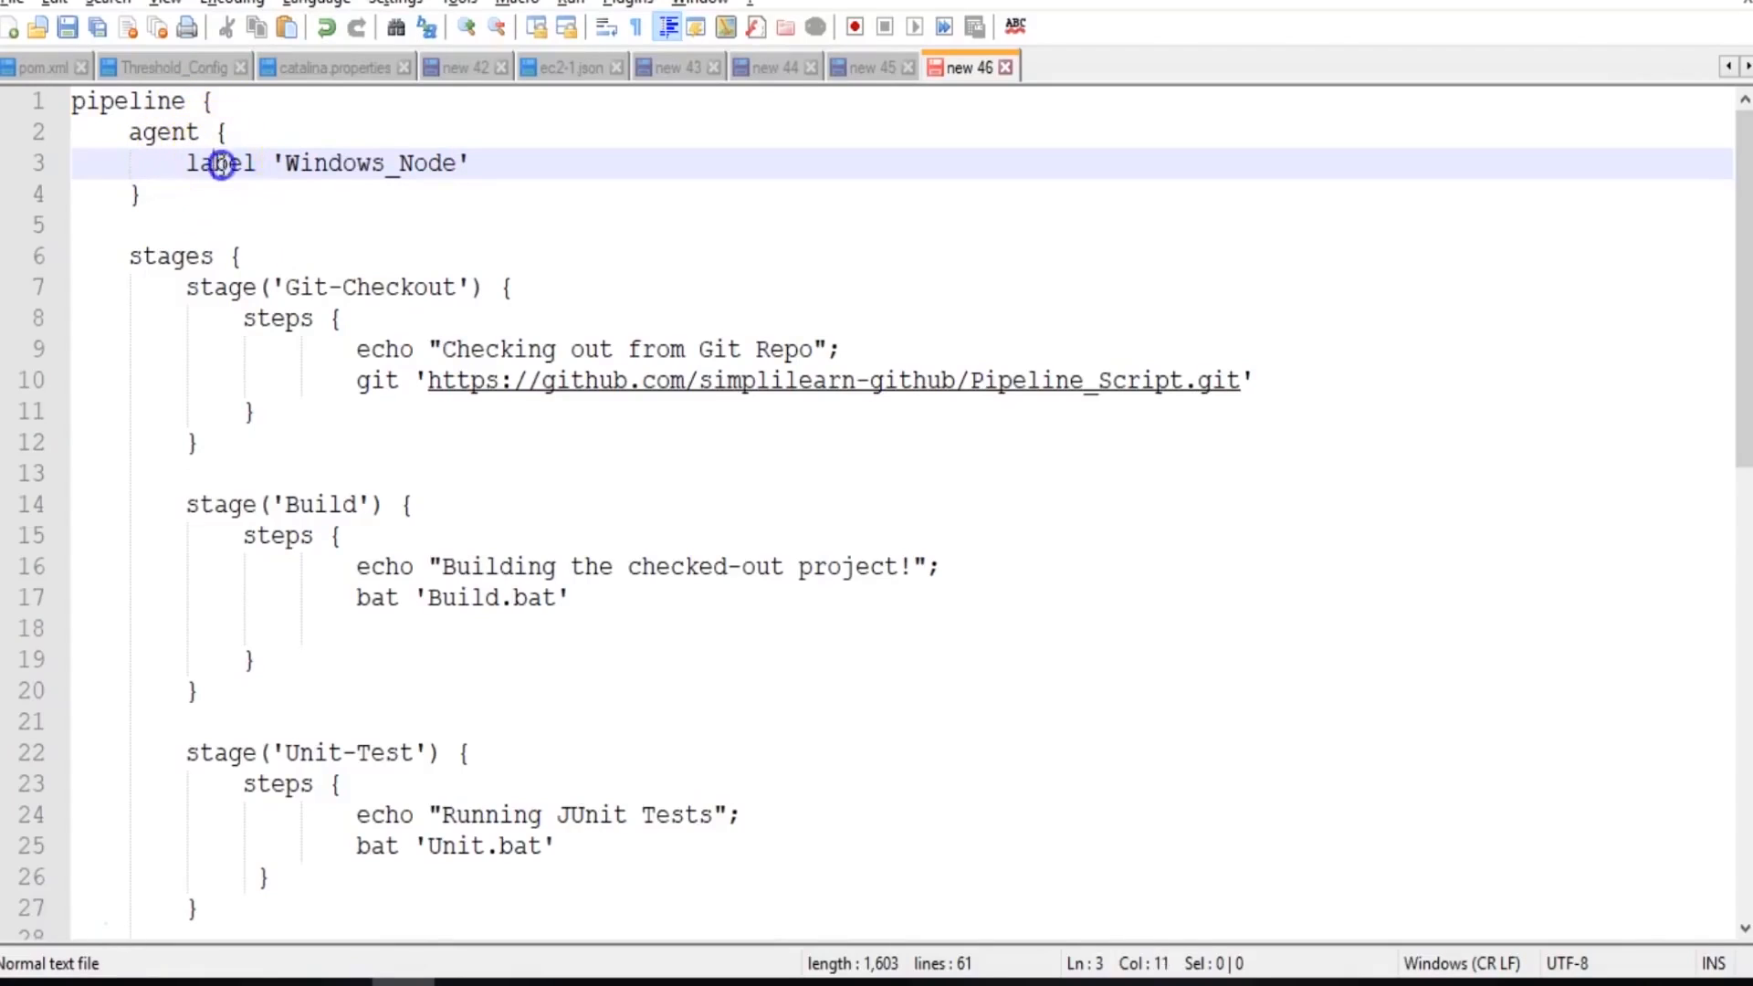
double_click(402, 165)
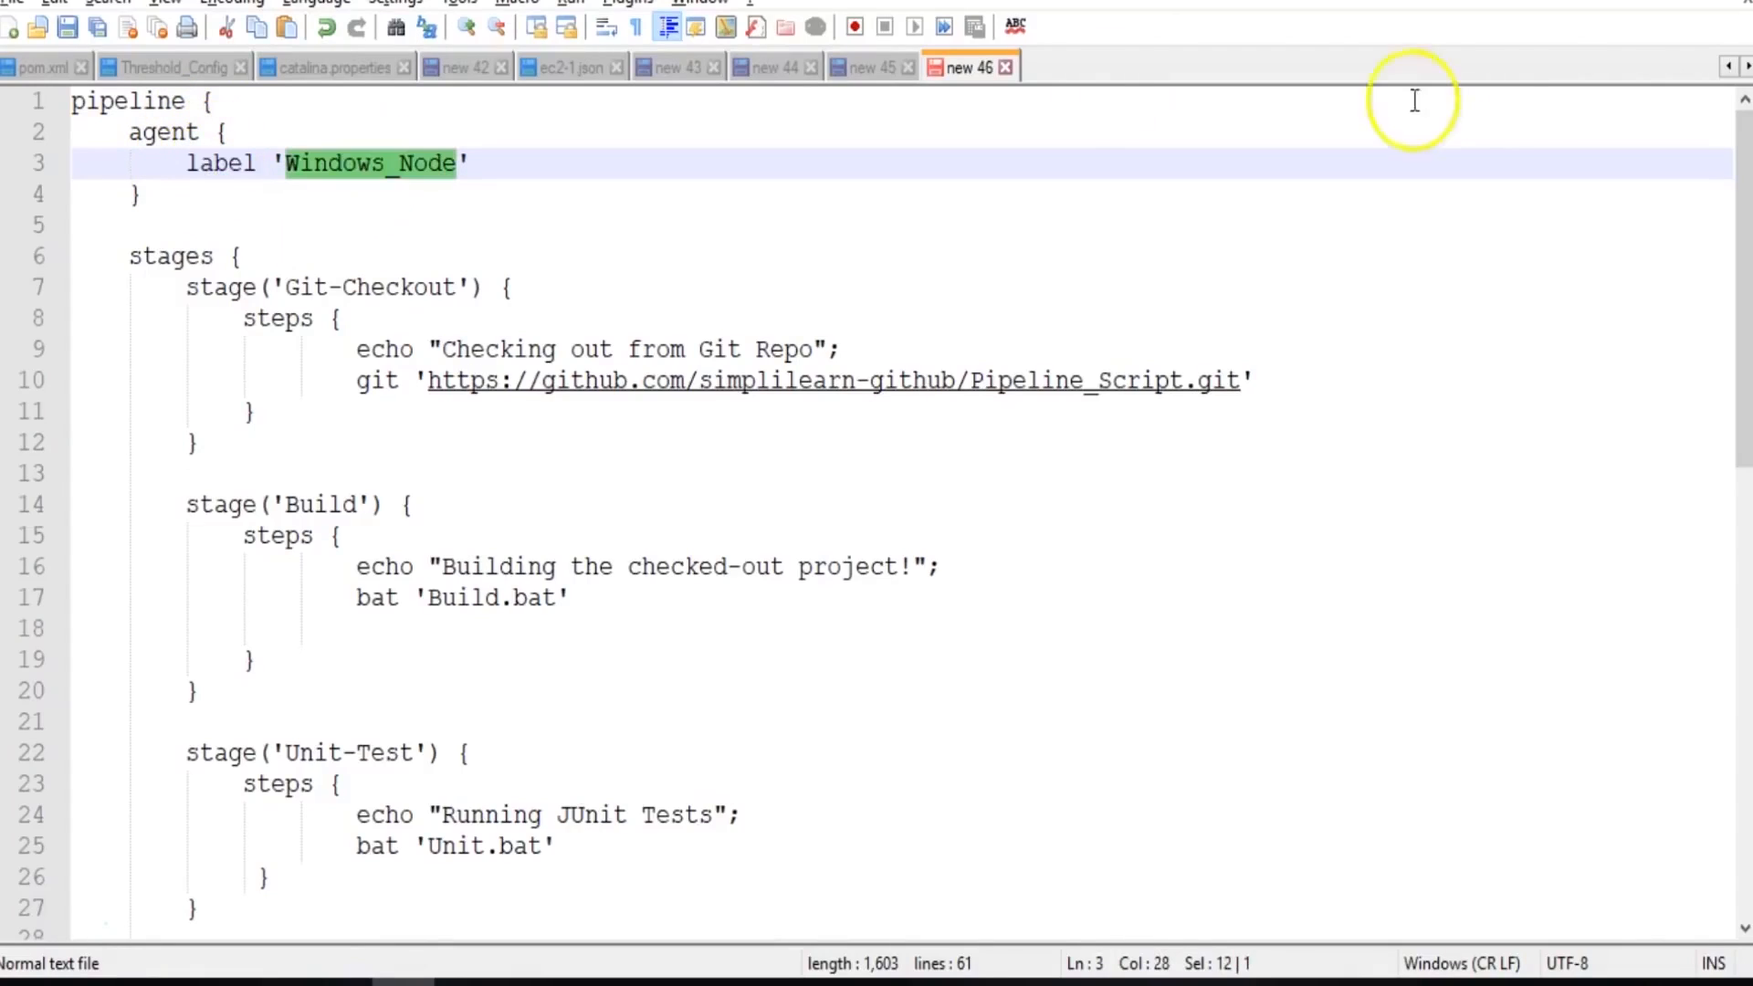
Return to the Jenkins dashboard, search the page for agent, and open Agent_Scripted_Job's configuration at the Pipeline script section.
click(1614, 2)
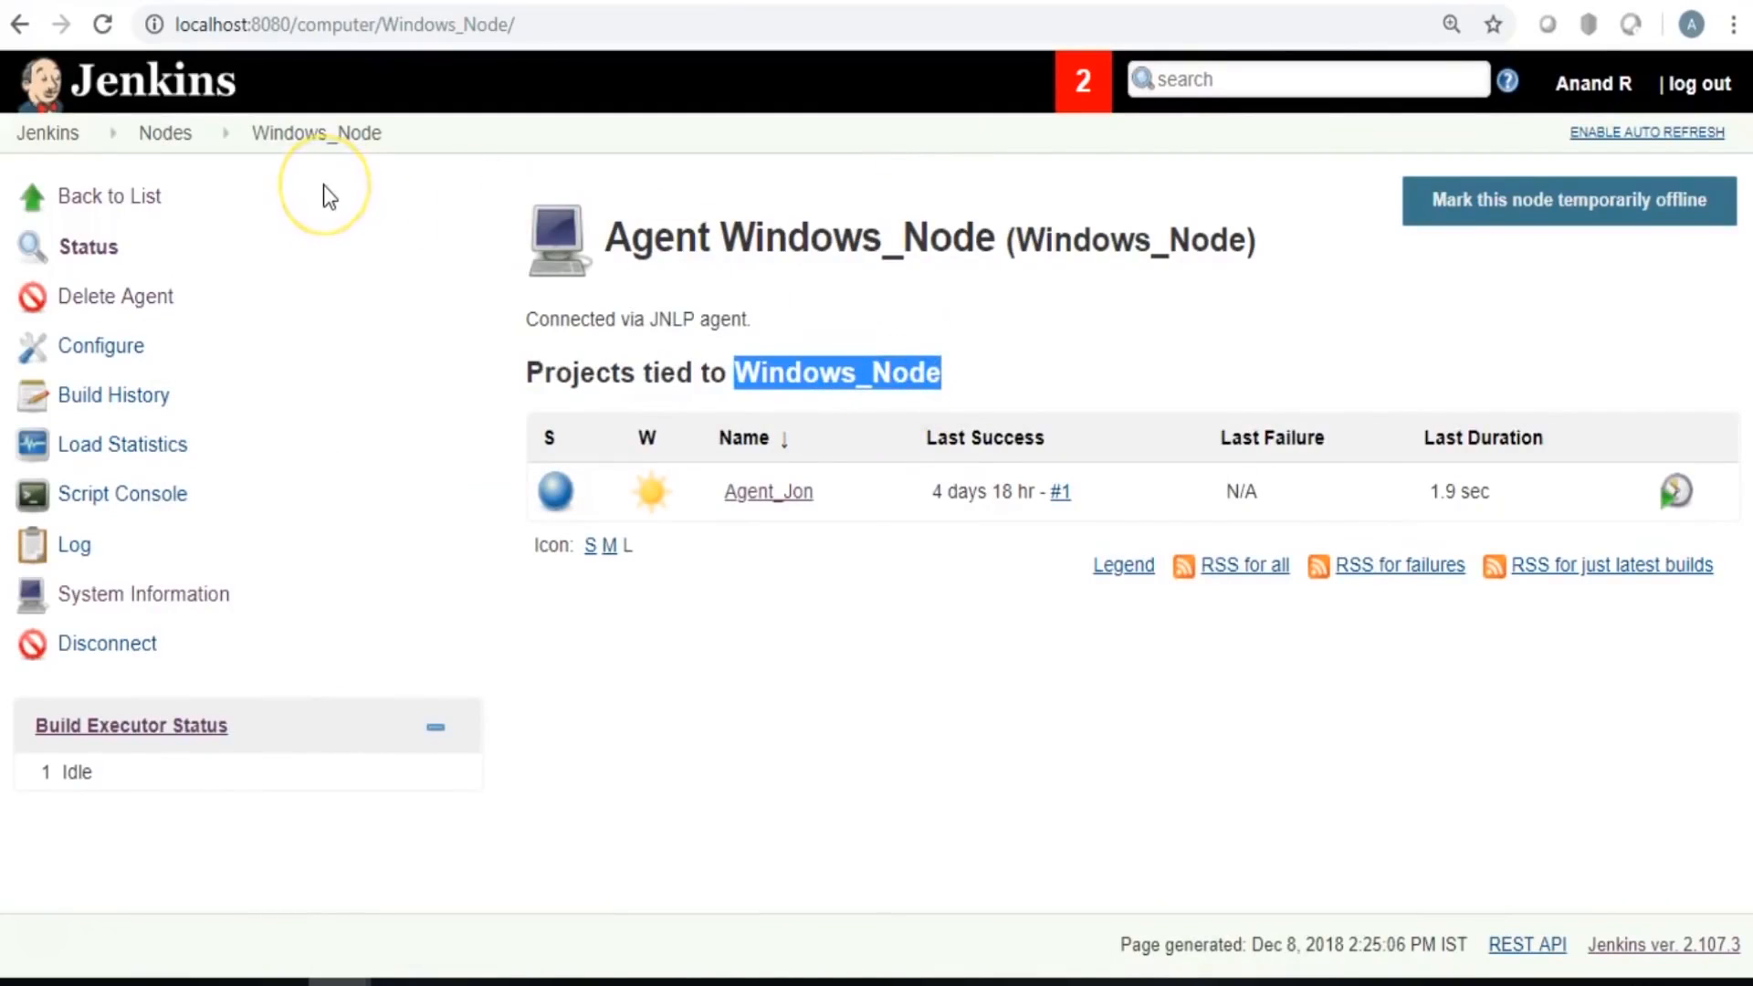
click(105, 197)
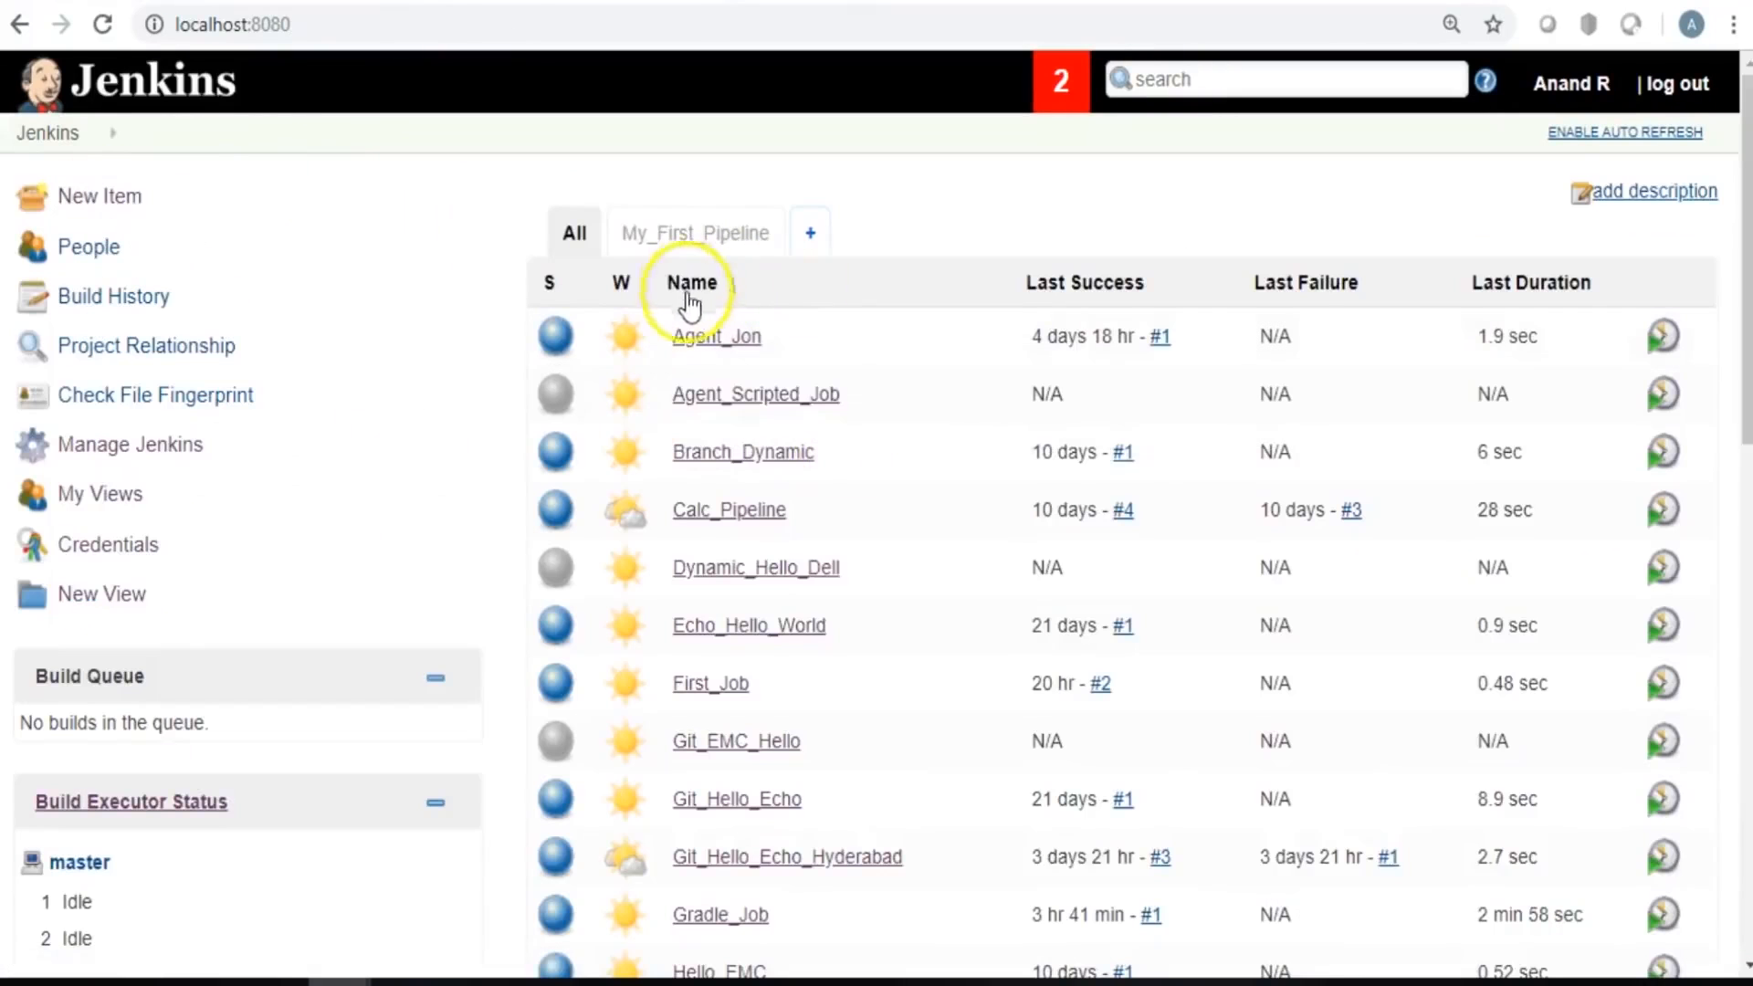
scroll(869, 518, down, 3)
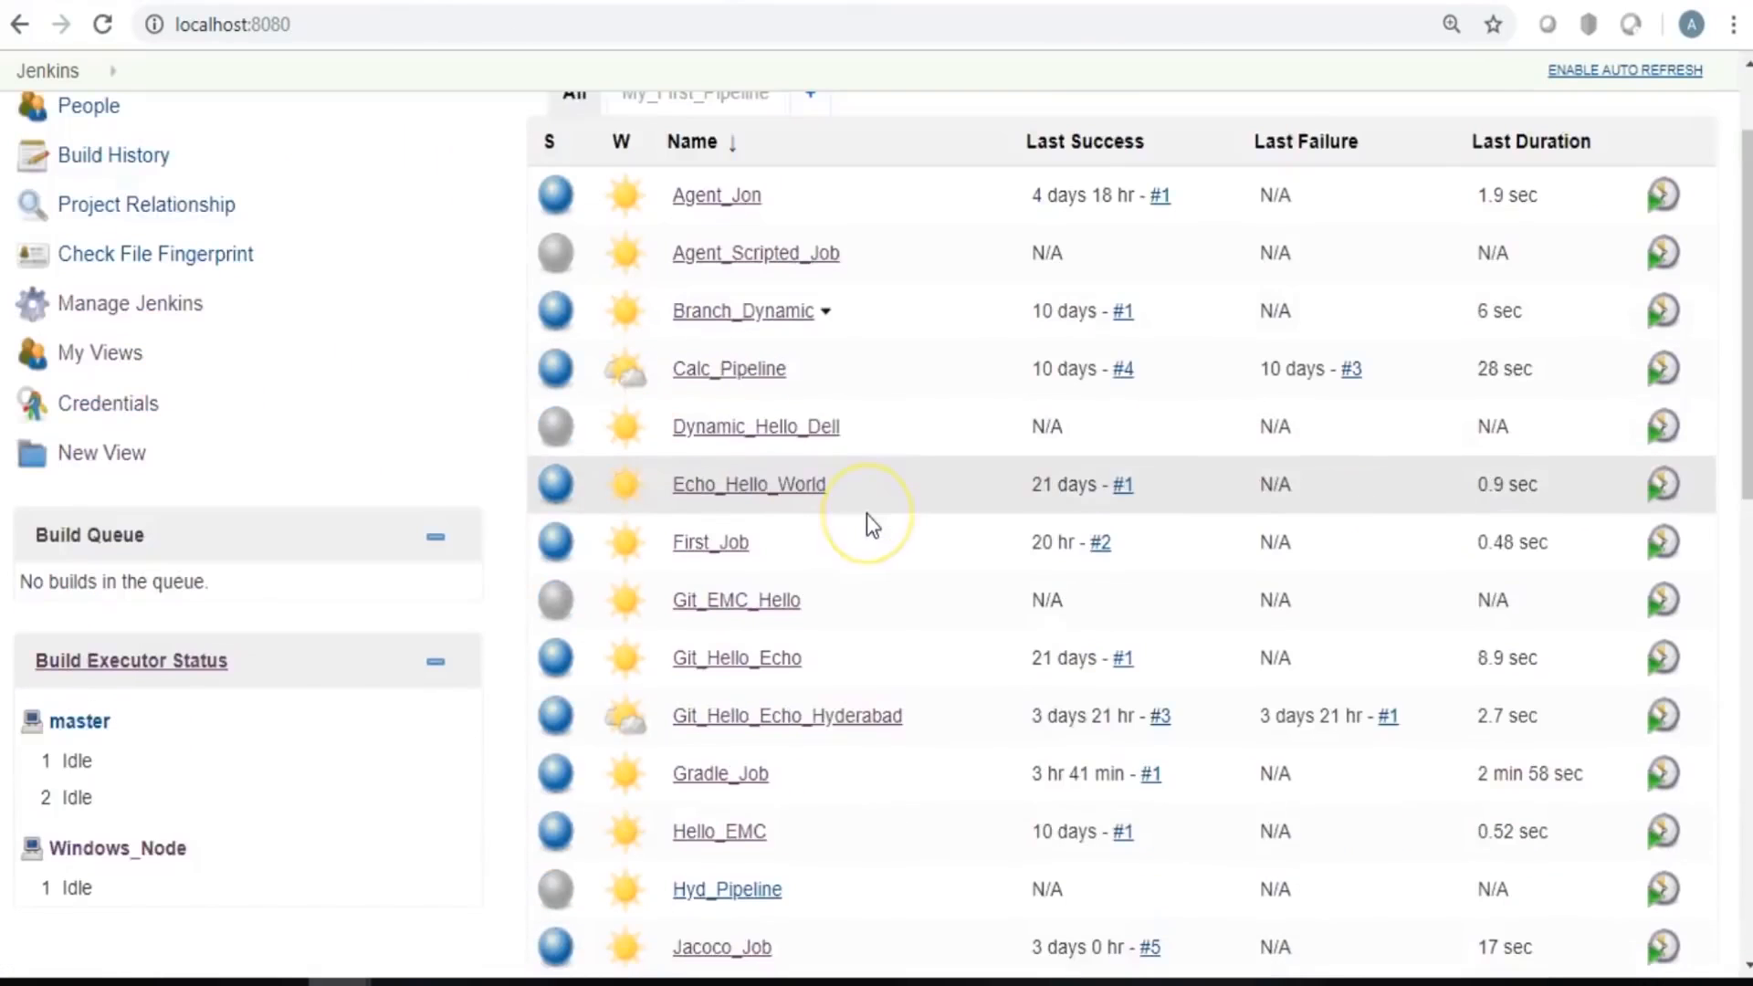
scroll(867, 521, down, 4)
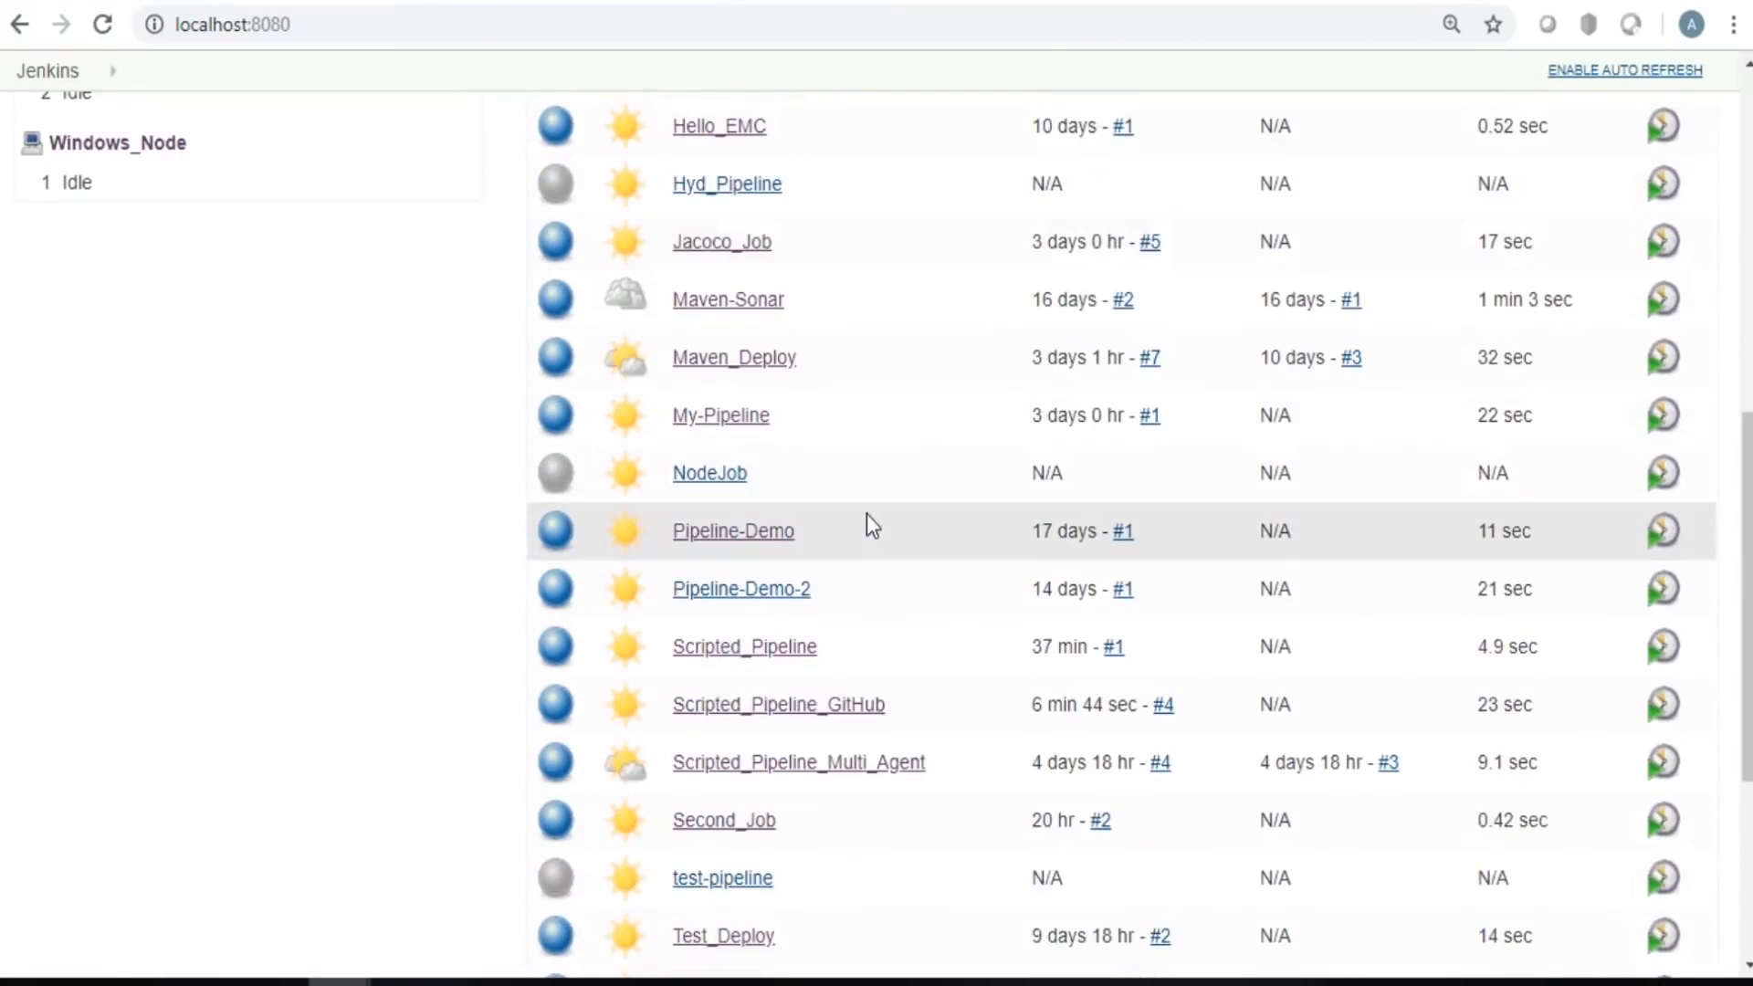
scroll(868, 513, up, 5)
key(ctrl+f)
text(agent)
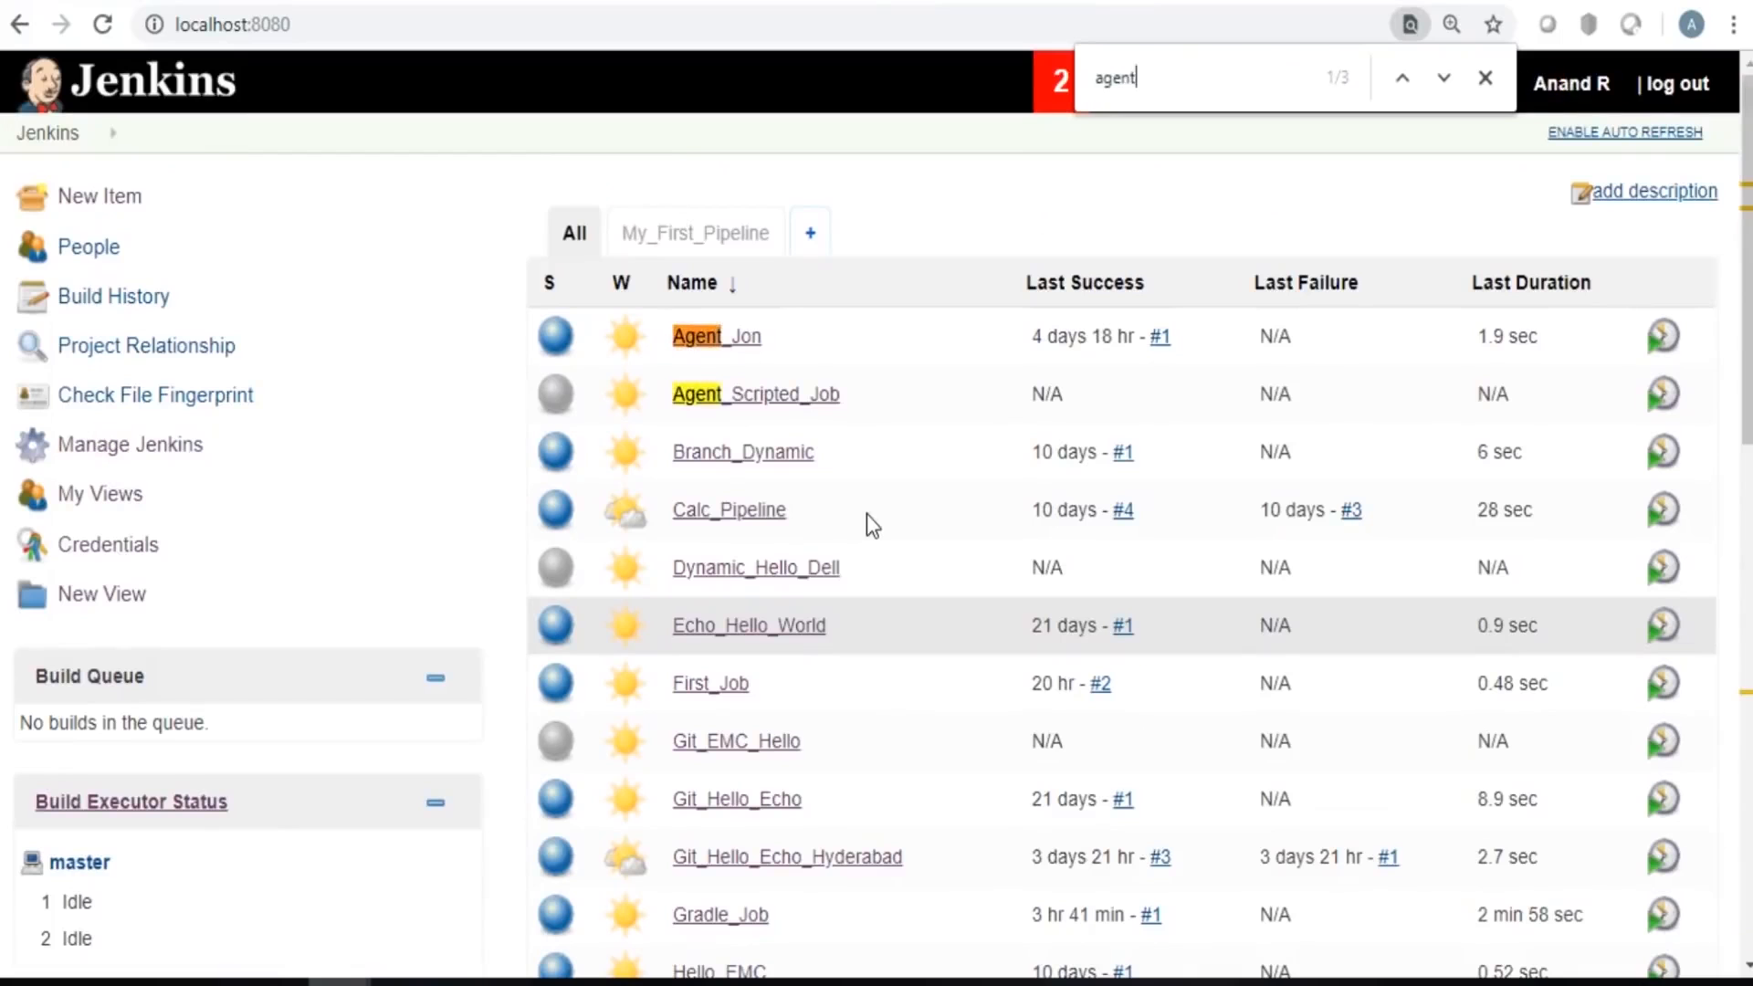
click(850, 392)
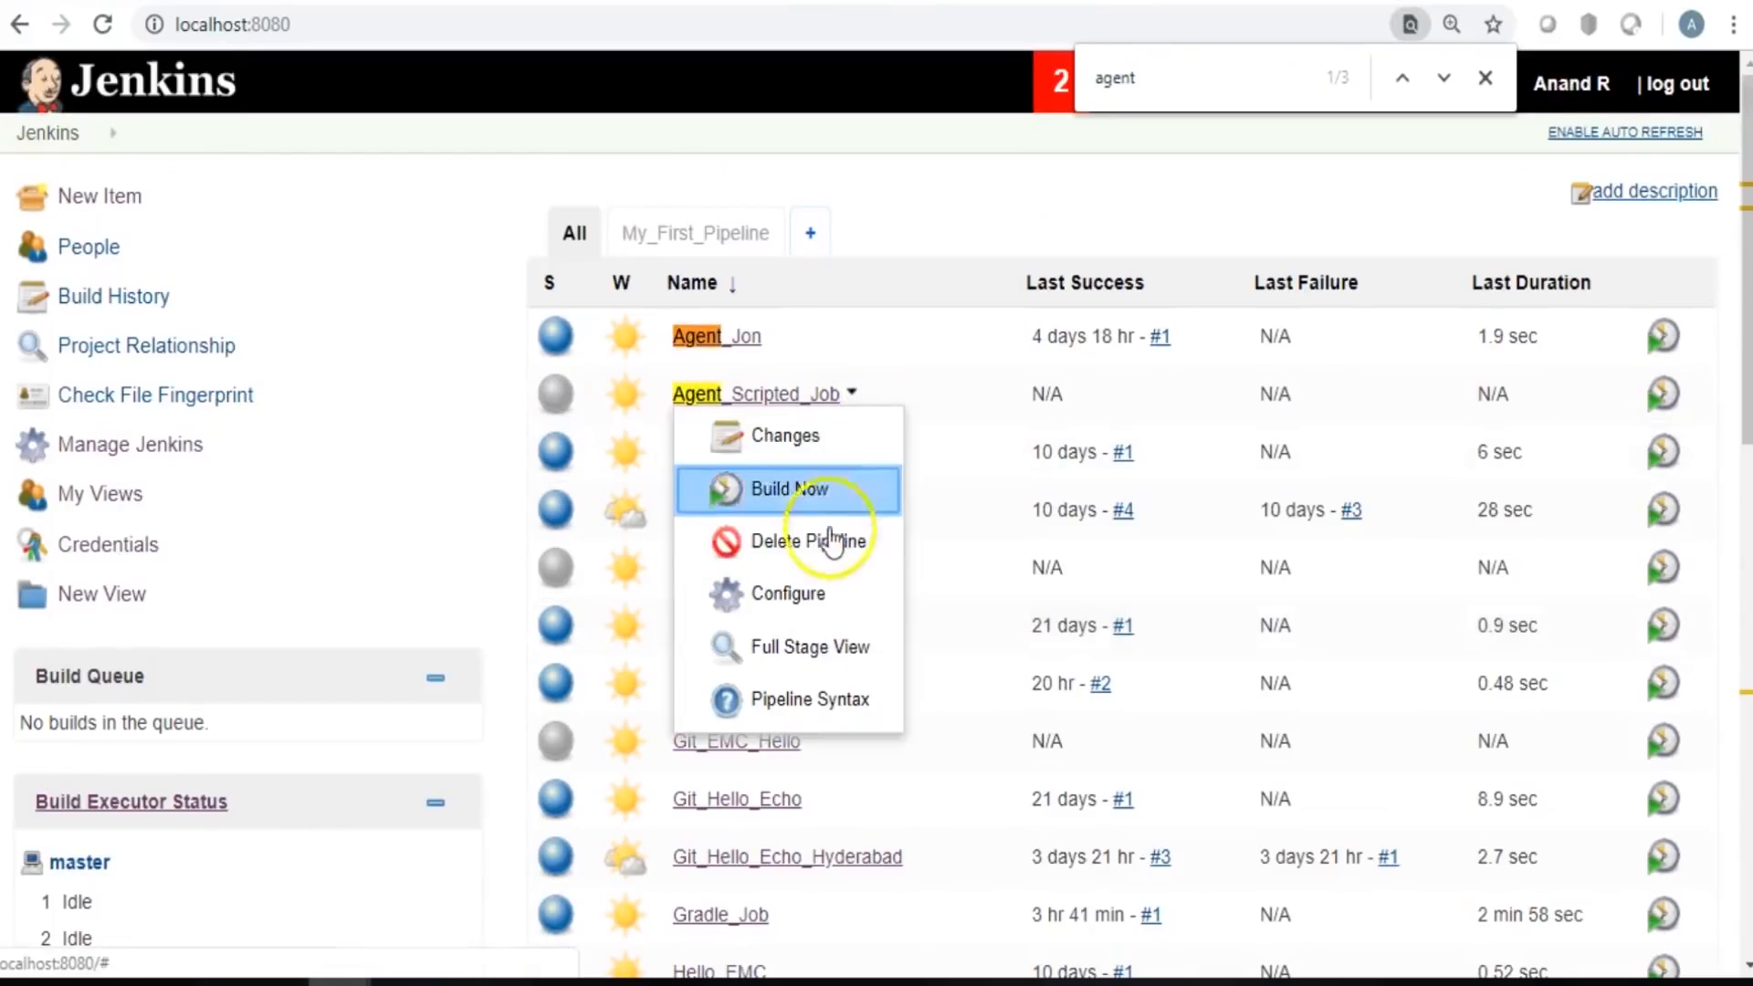
click(824, 592)
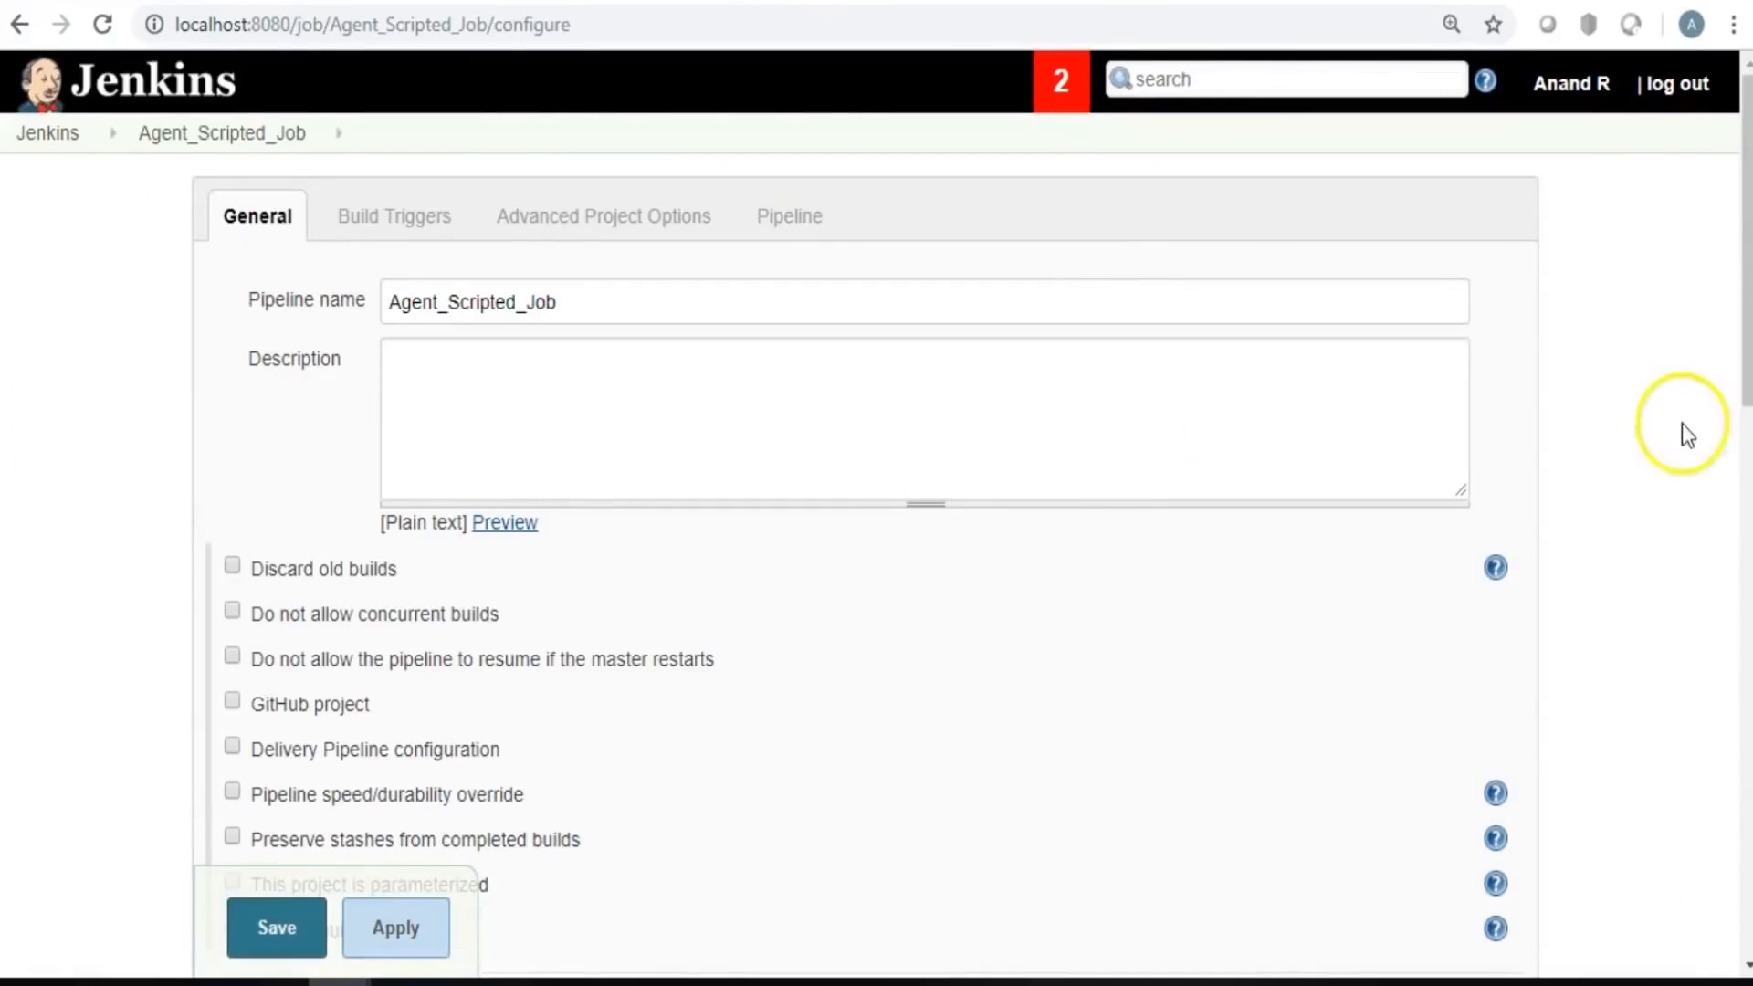
scroll(1595, 321, down, 10)
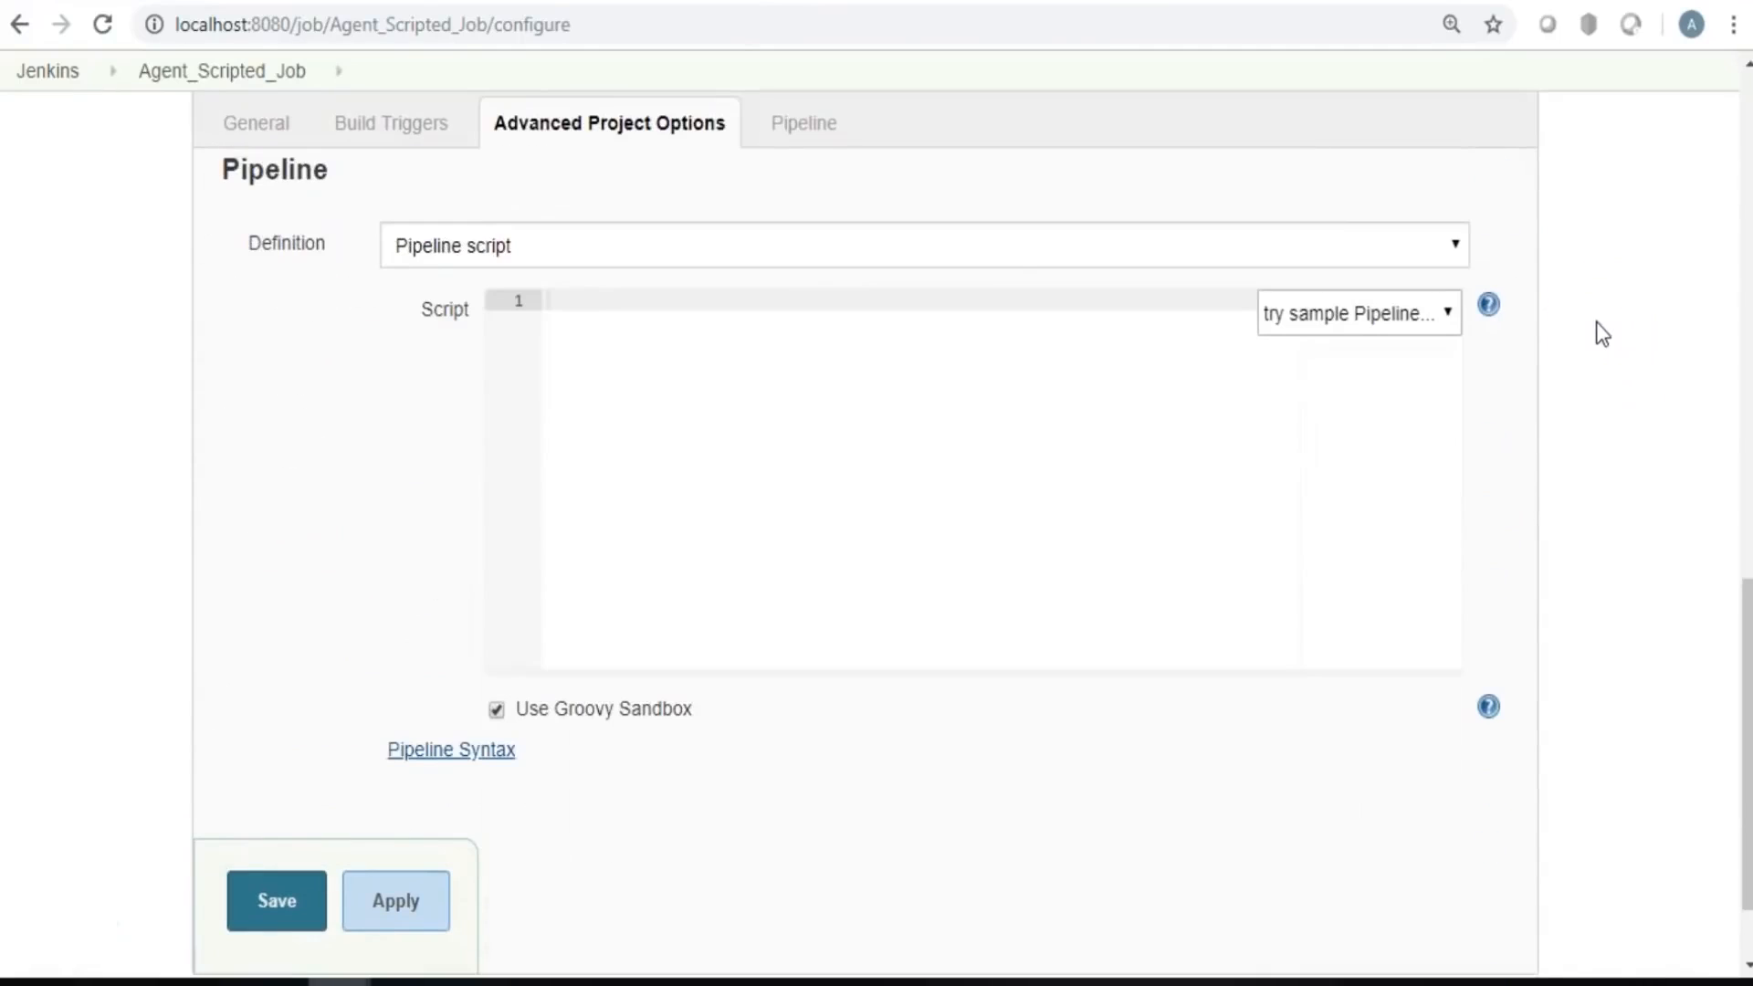
Copy the entire edited pipeline script from Notepad++ into Agent_Scripted_Job's Pipeline script and save the job.
click(402, 978)
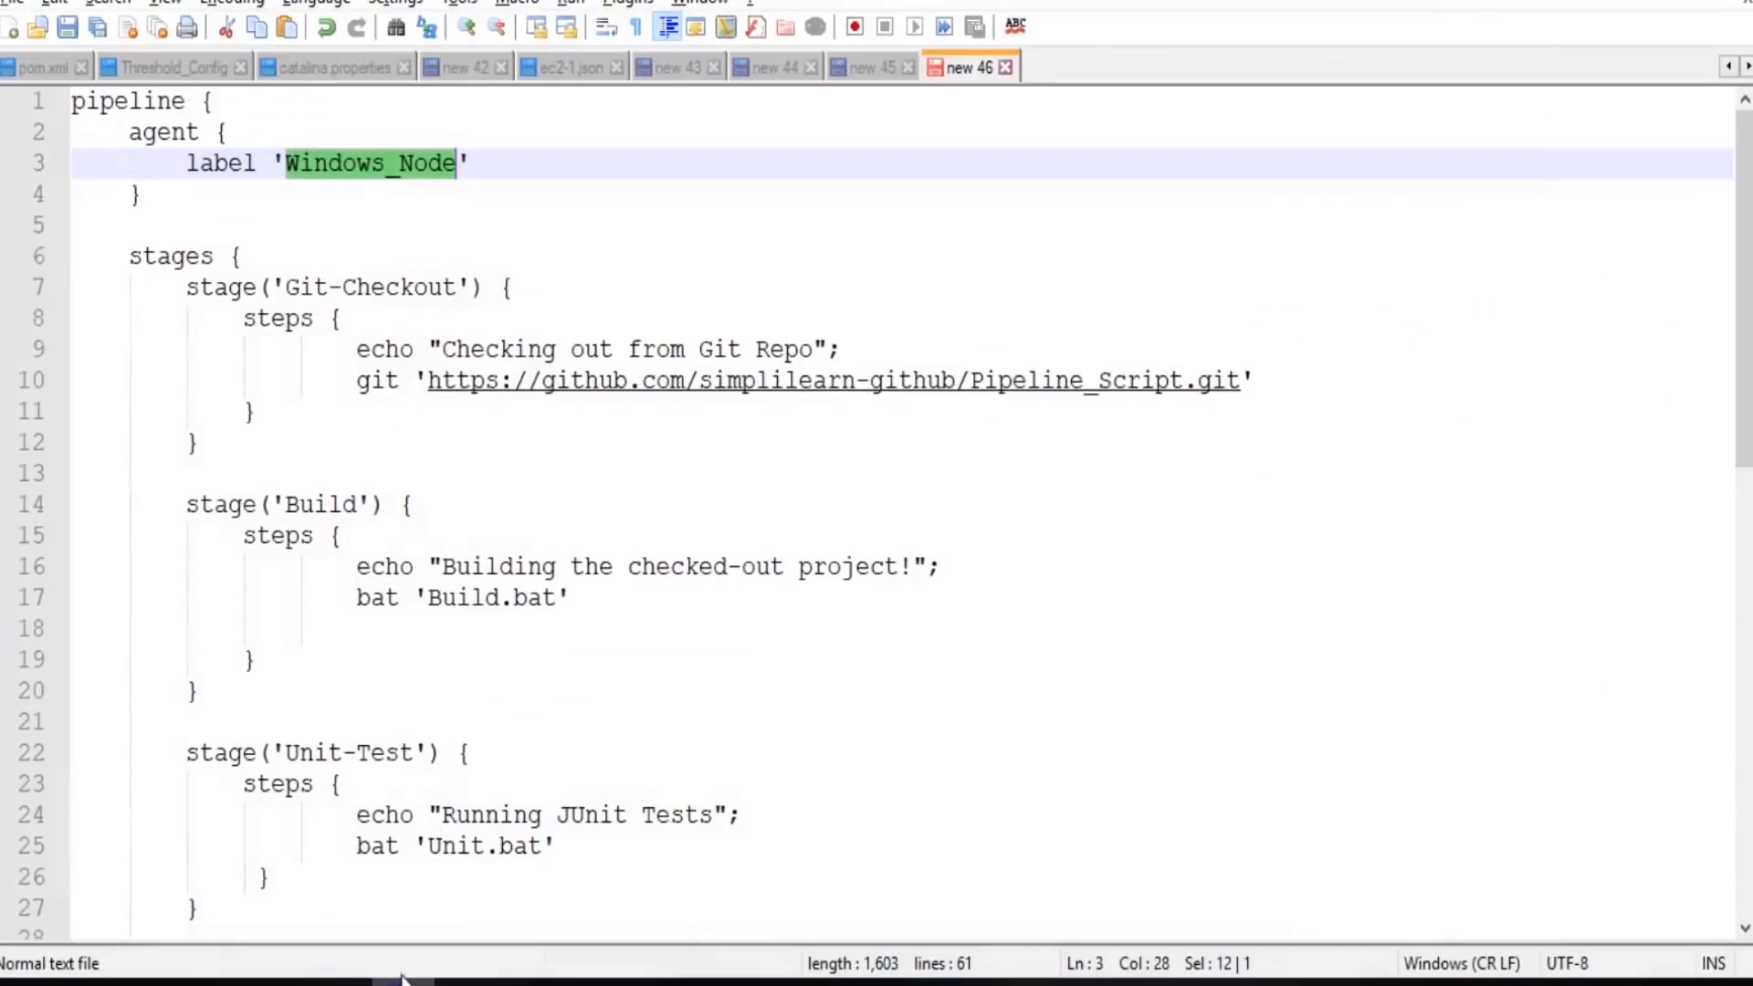
click(415, 225)
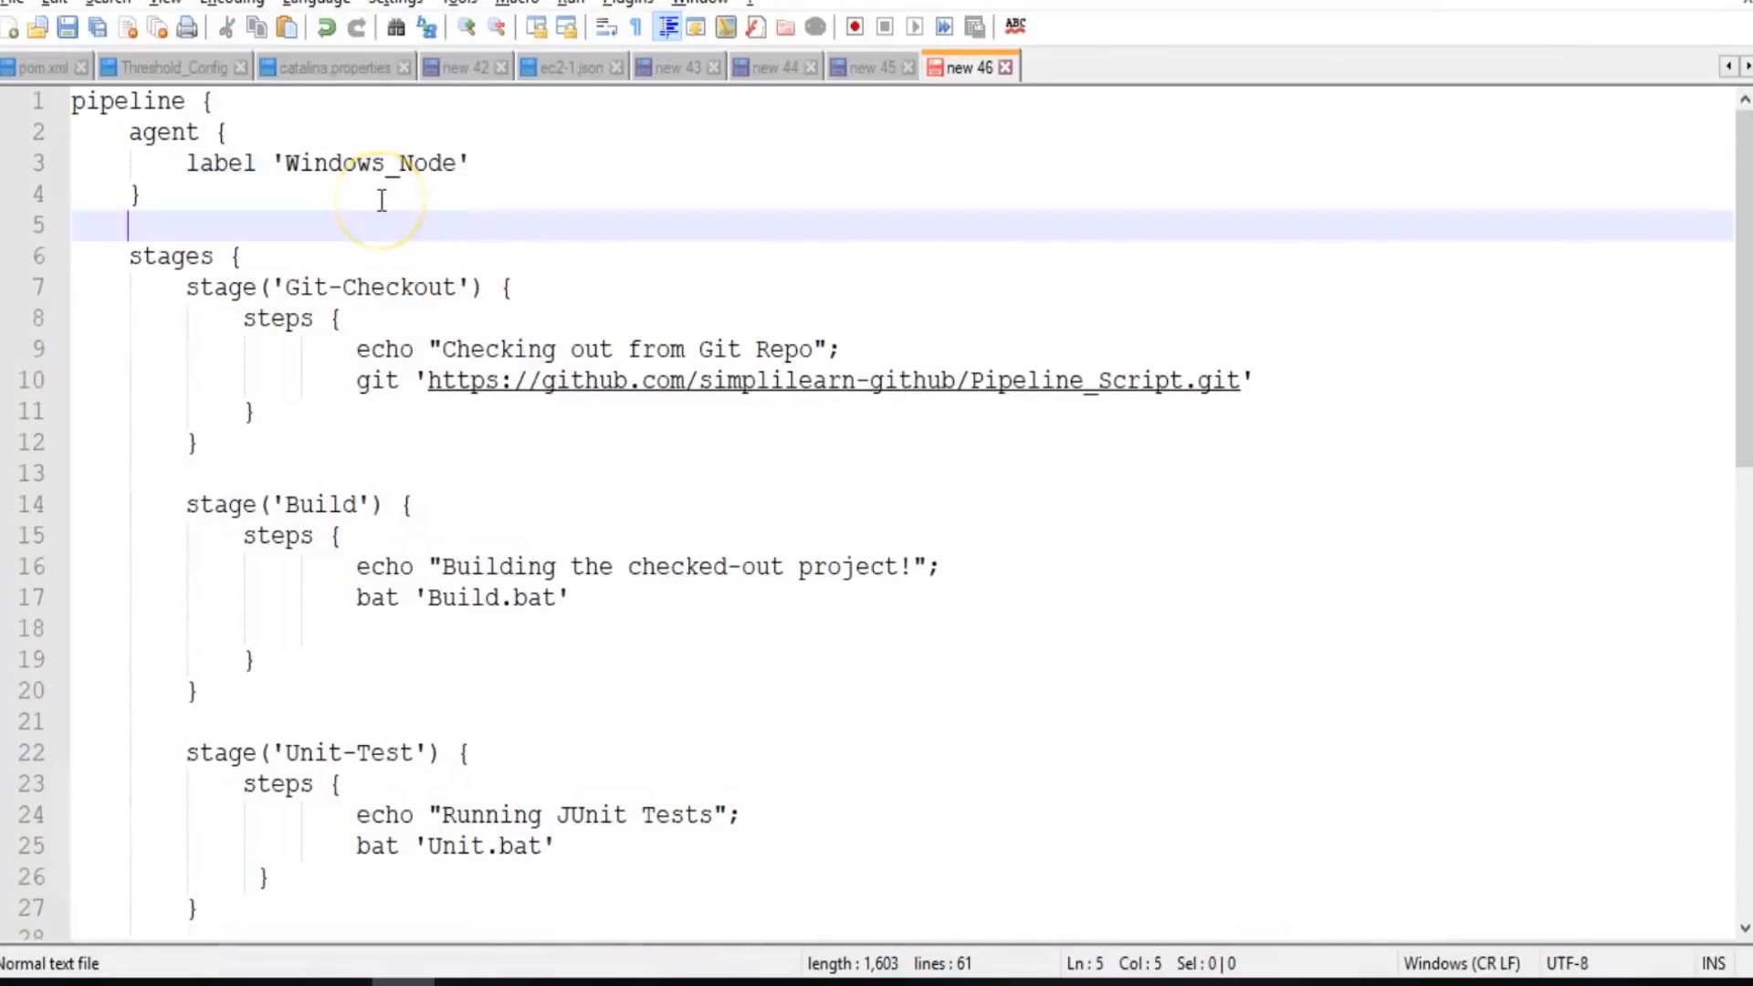
key(ctrl+a)
click(998, 160)
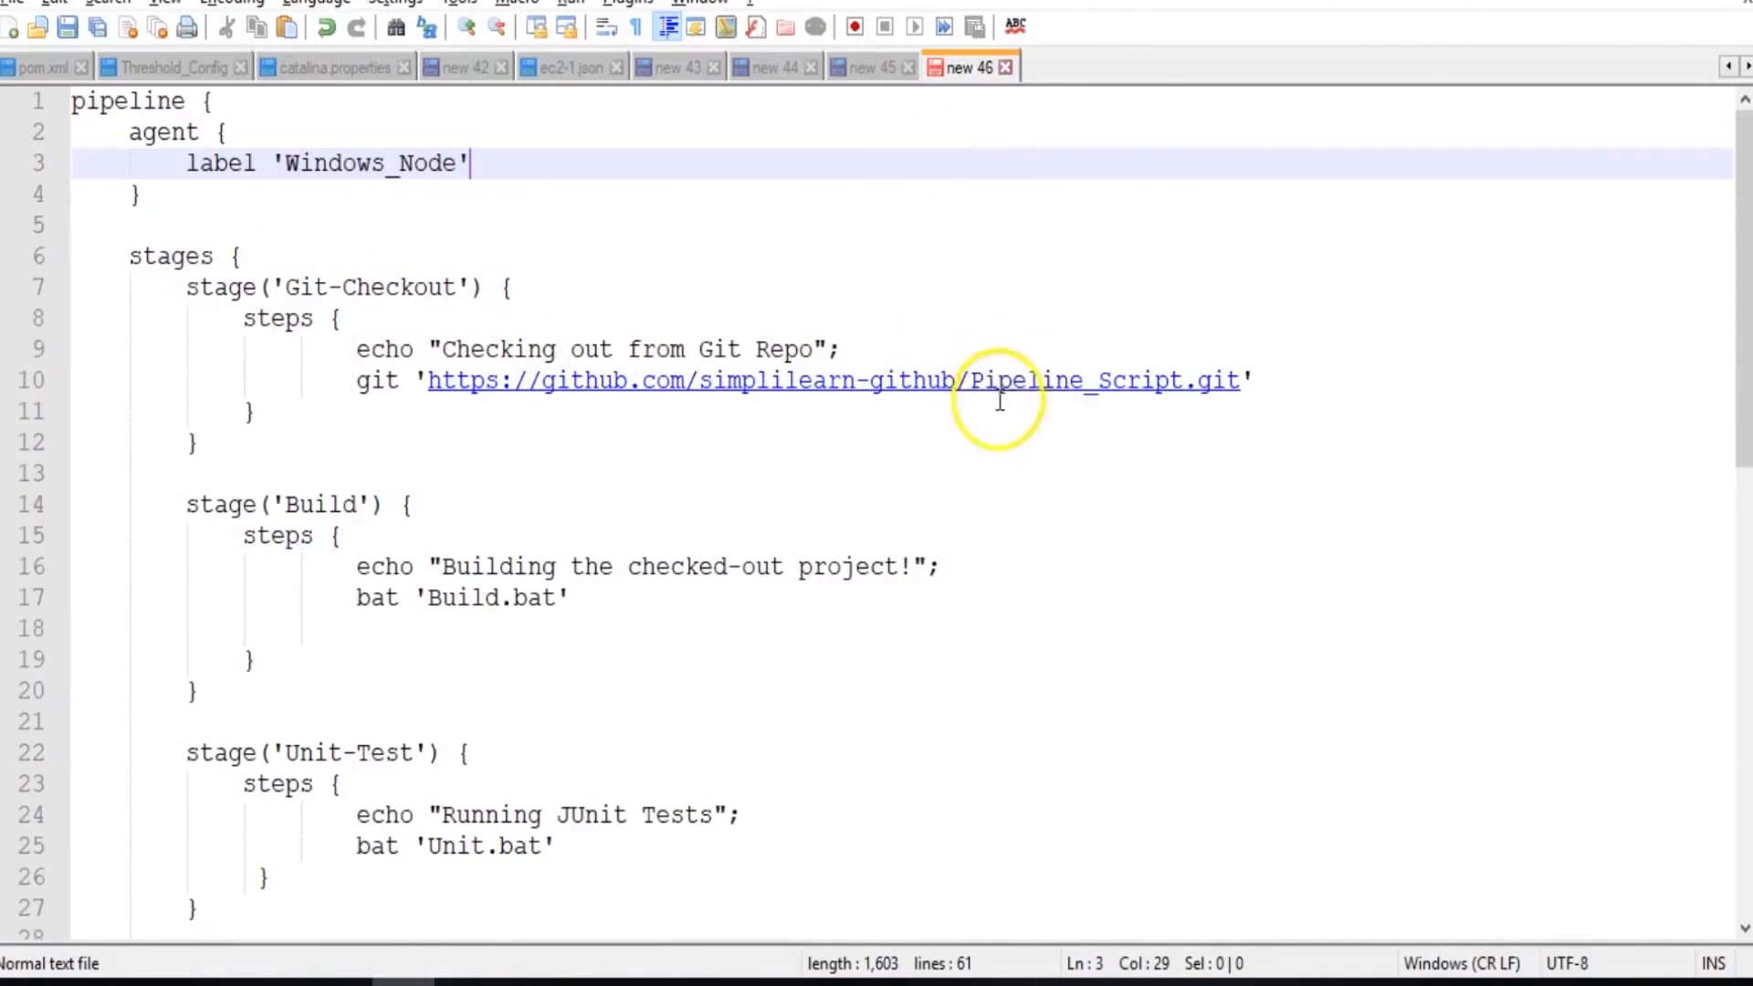
drag(356, 598, 572, 597)
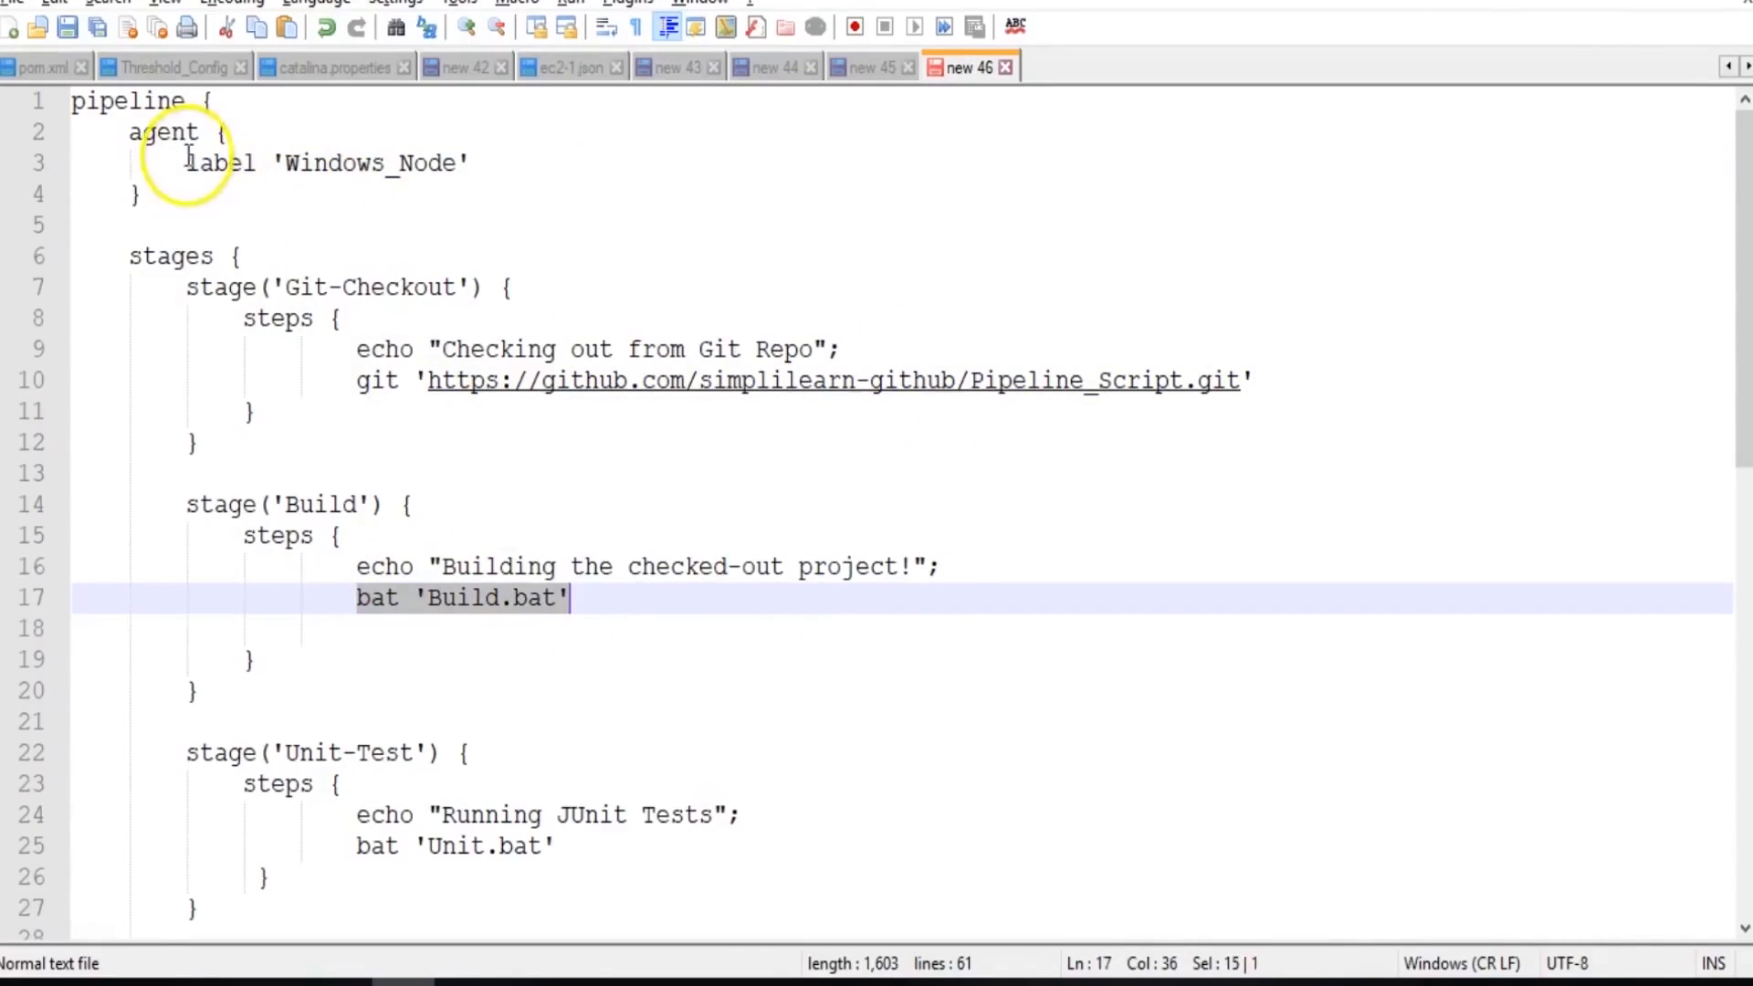
drag(186, 163, 524, 163)
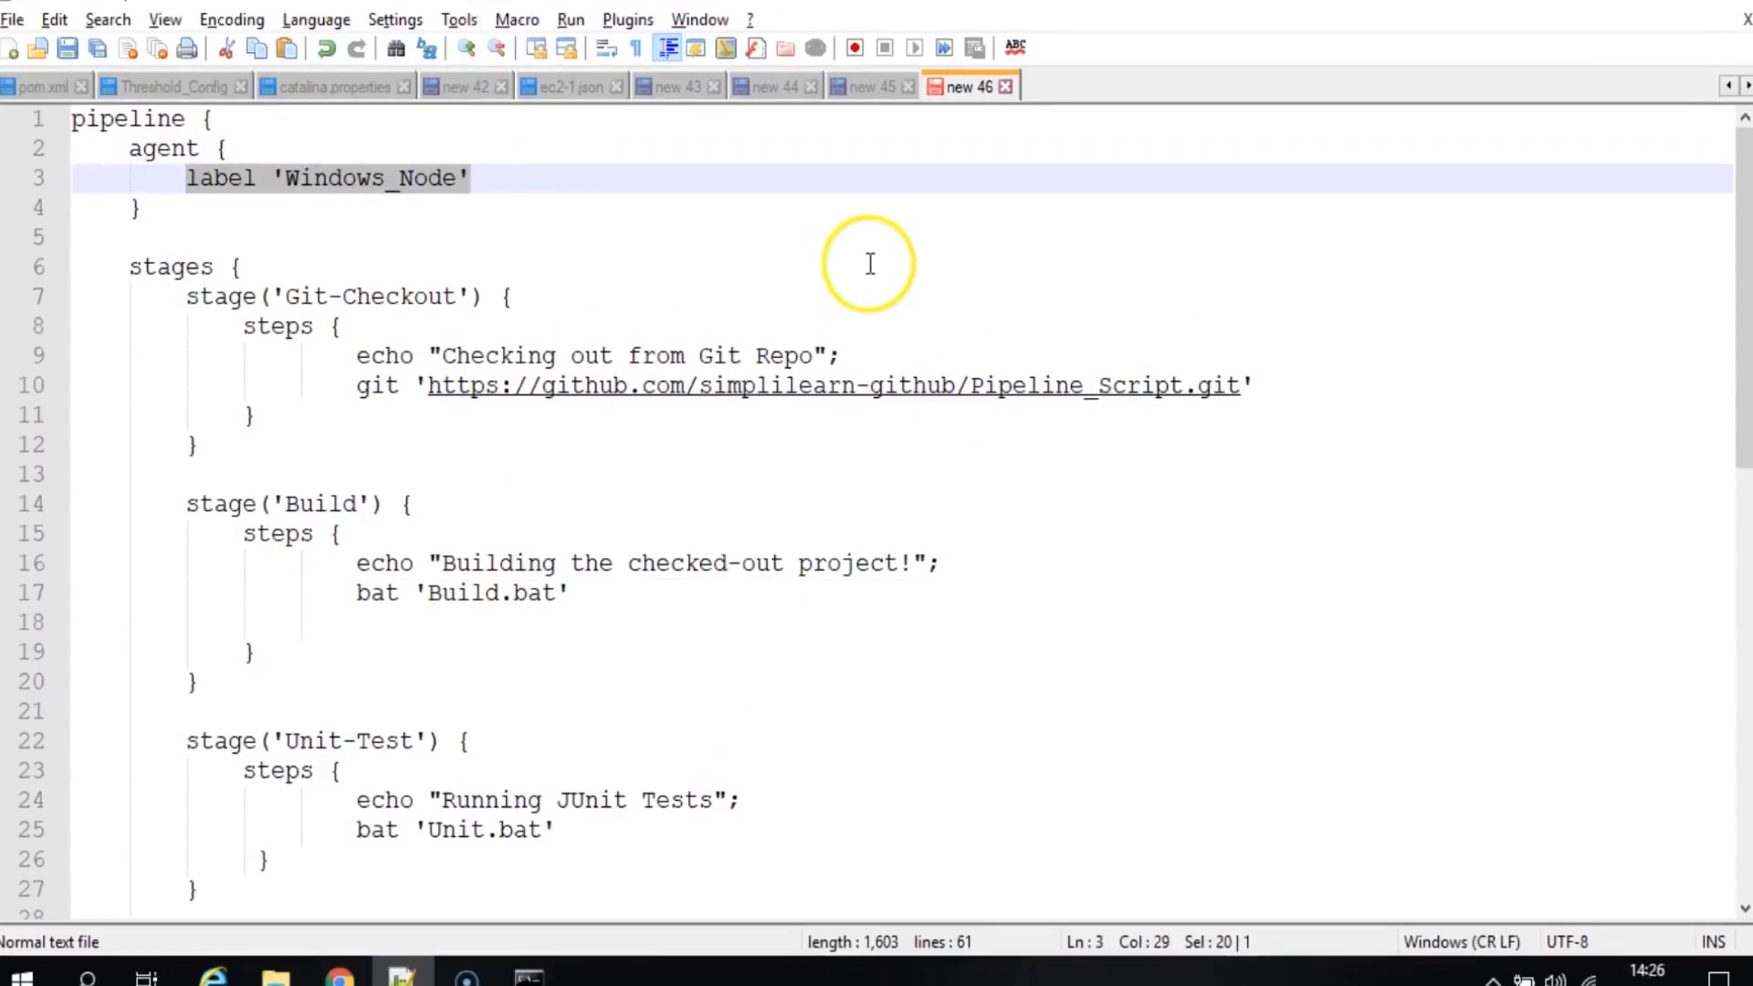
click(870, 255)
key(ctrl+a)
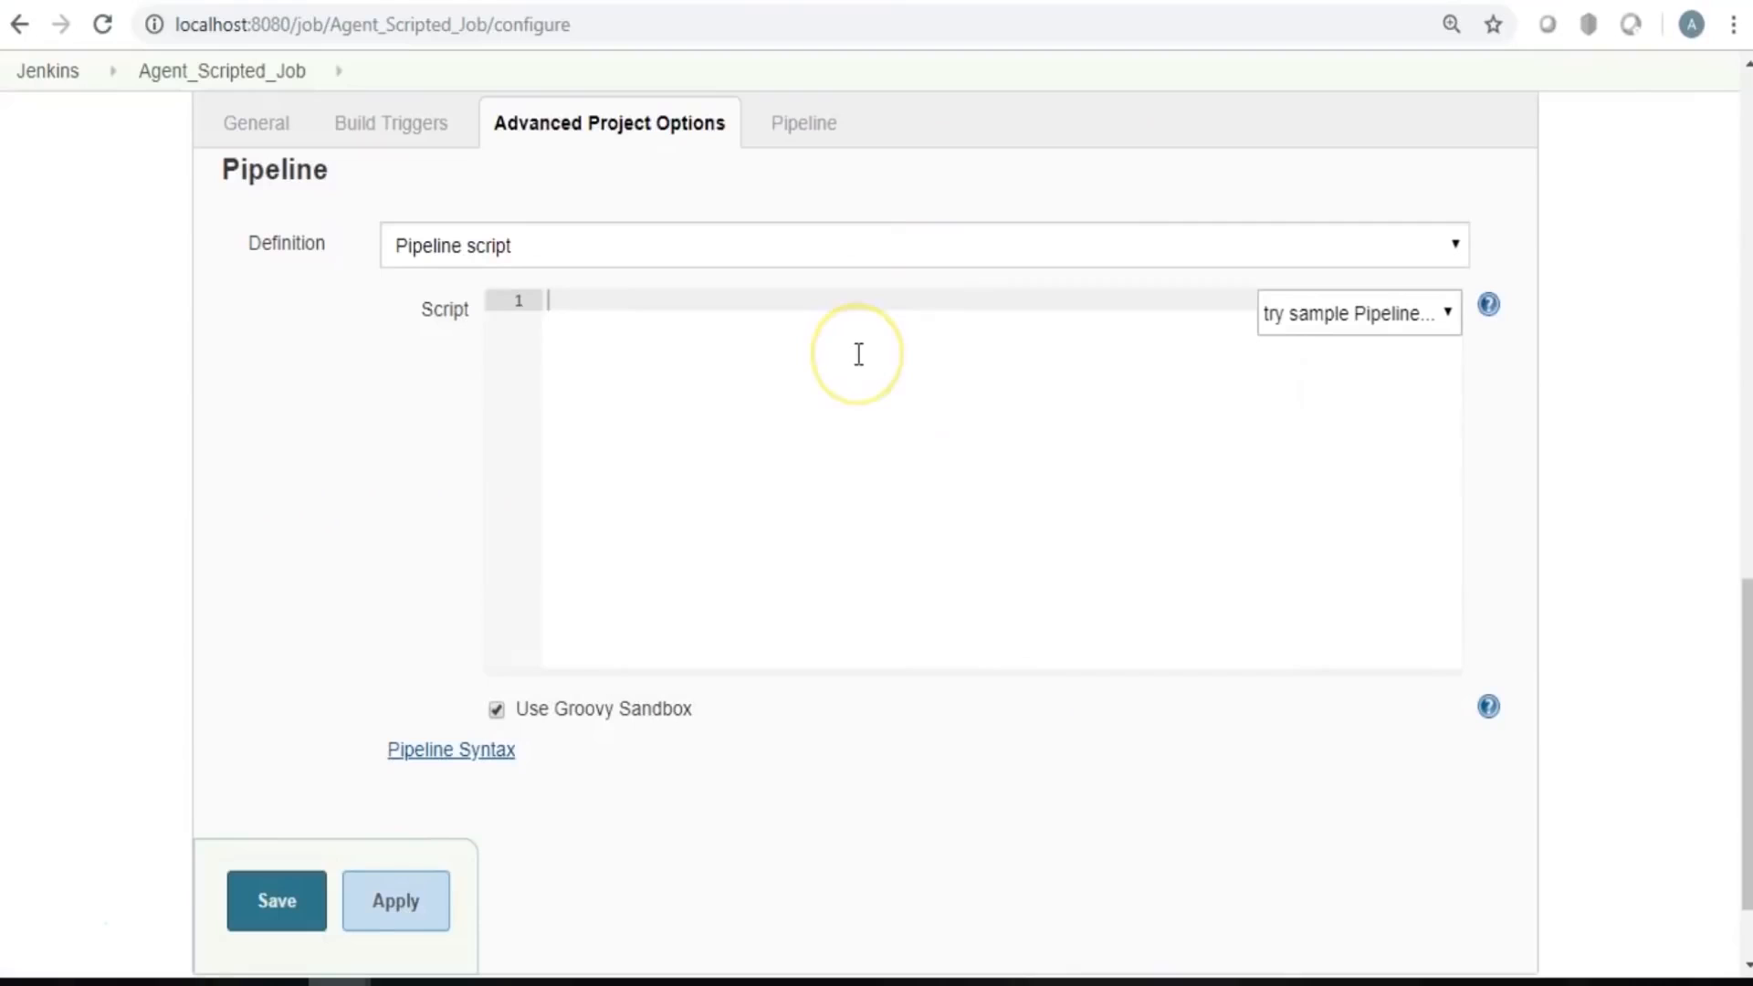
click(1429, 568)
key(ctrl+v)
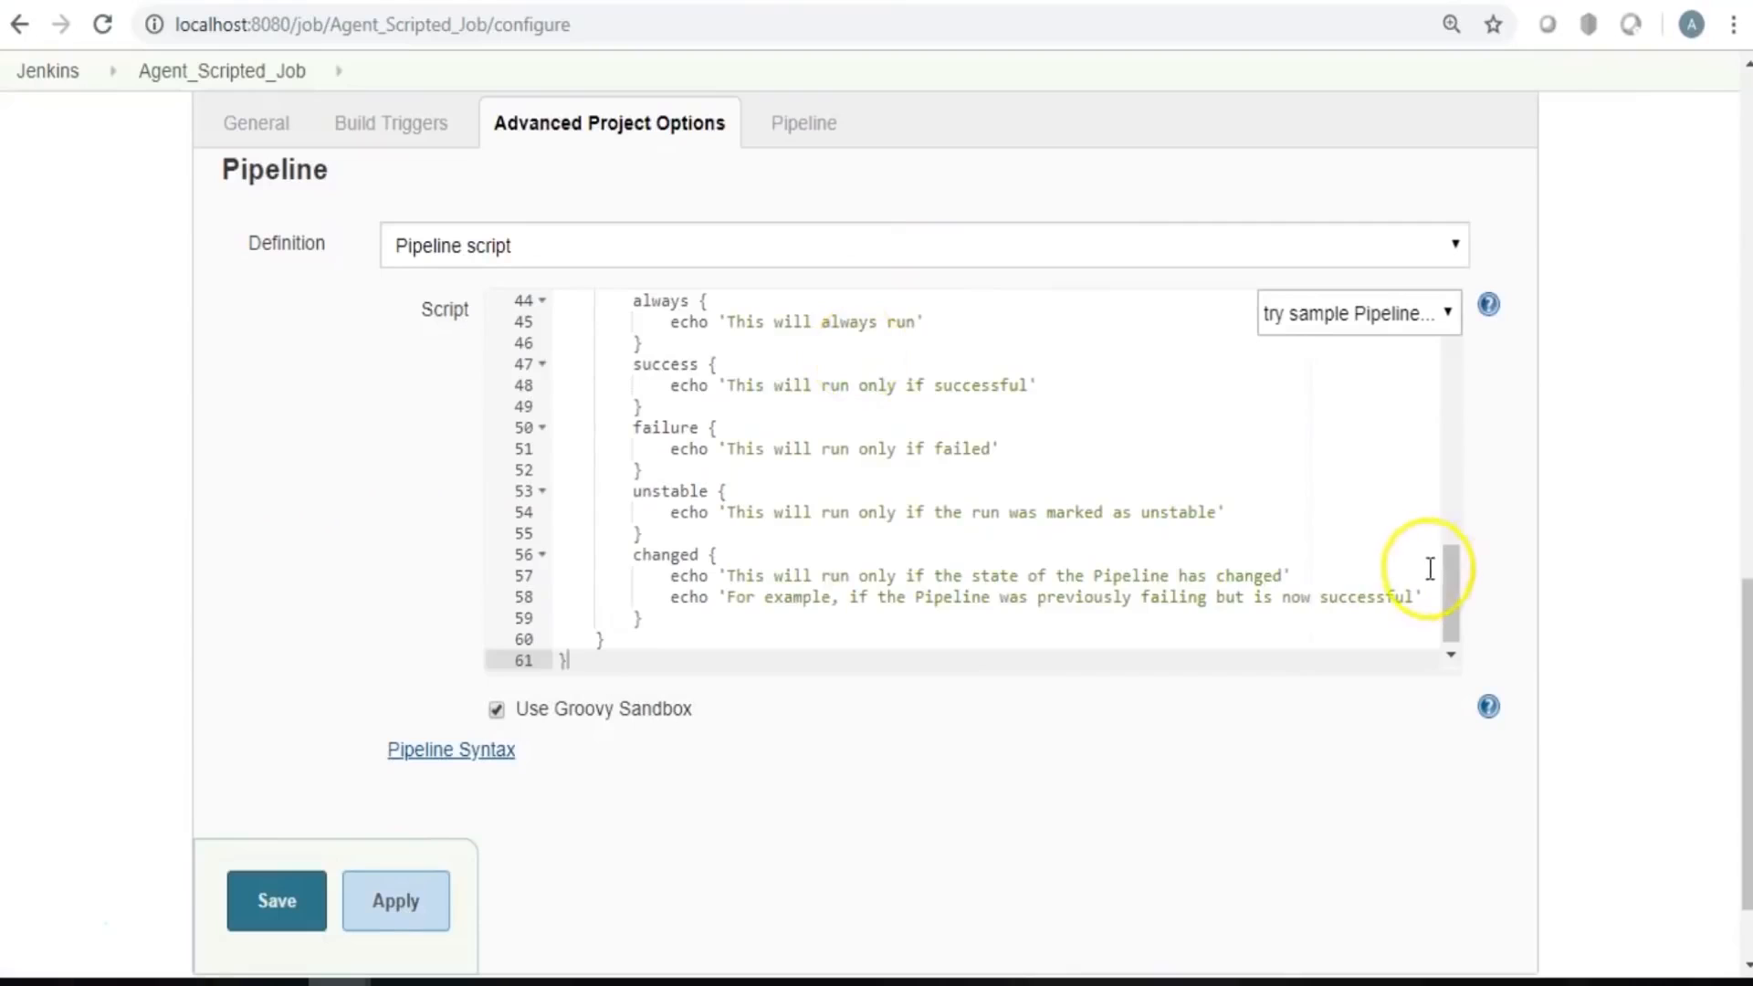
drag(1451, 587, 1451, 325)
click(274, 901)
Start a build of Agent_Scripted_Job from the dashboard and check which node's executor runs it.
click(141, 203)
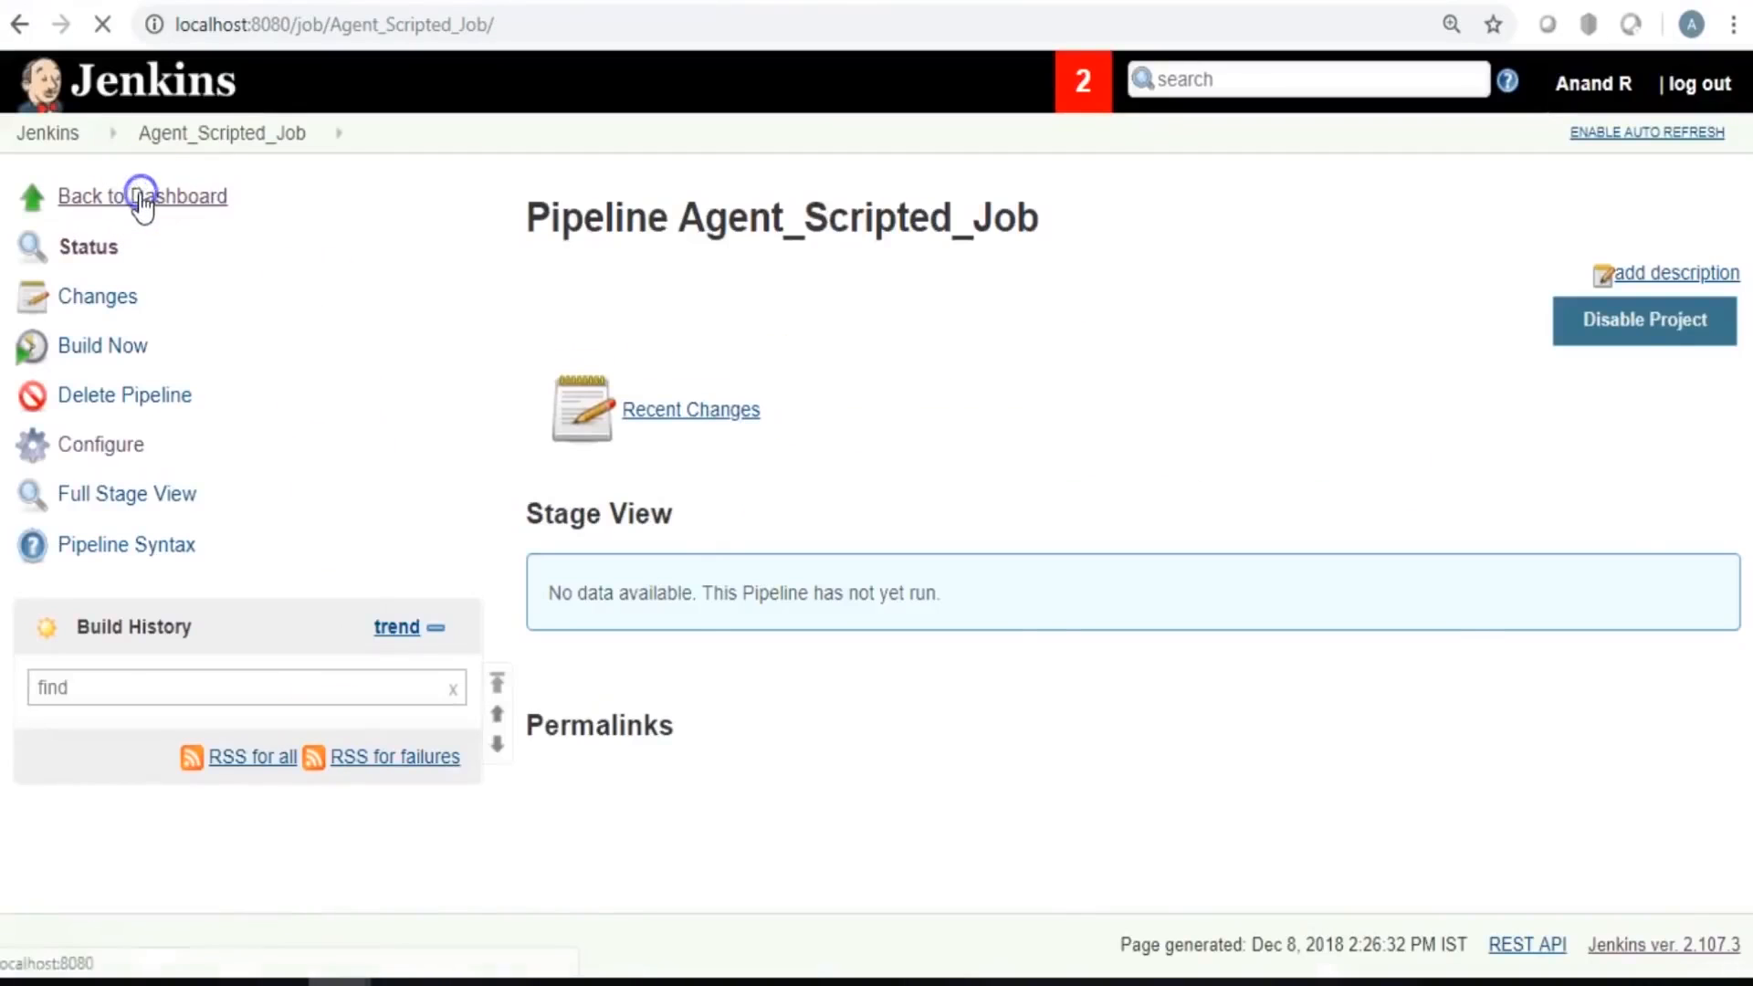
scroll(1625, 393, down, 2)
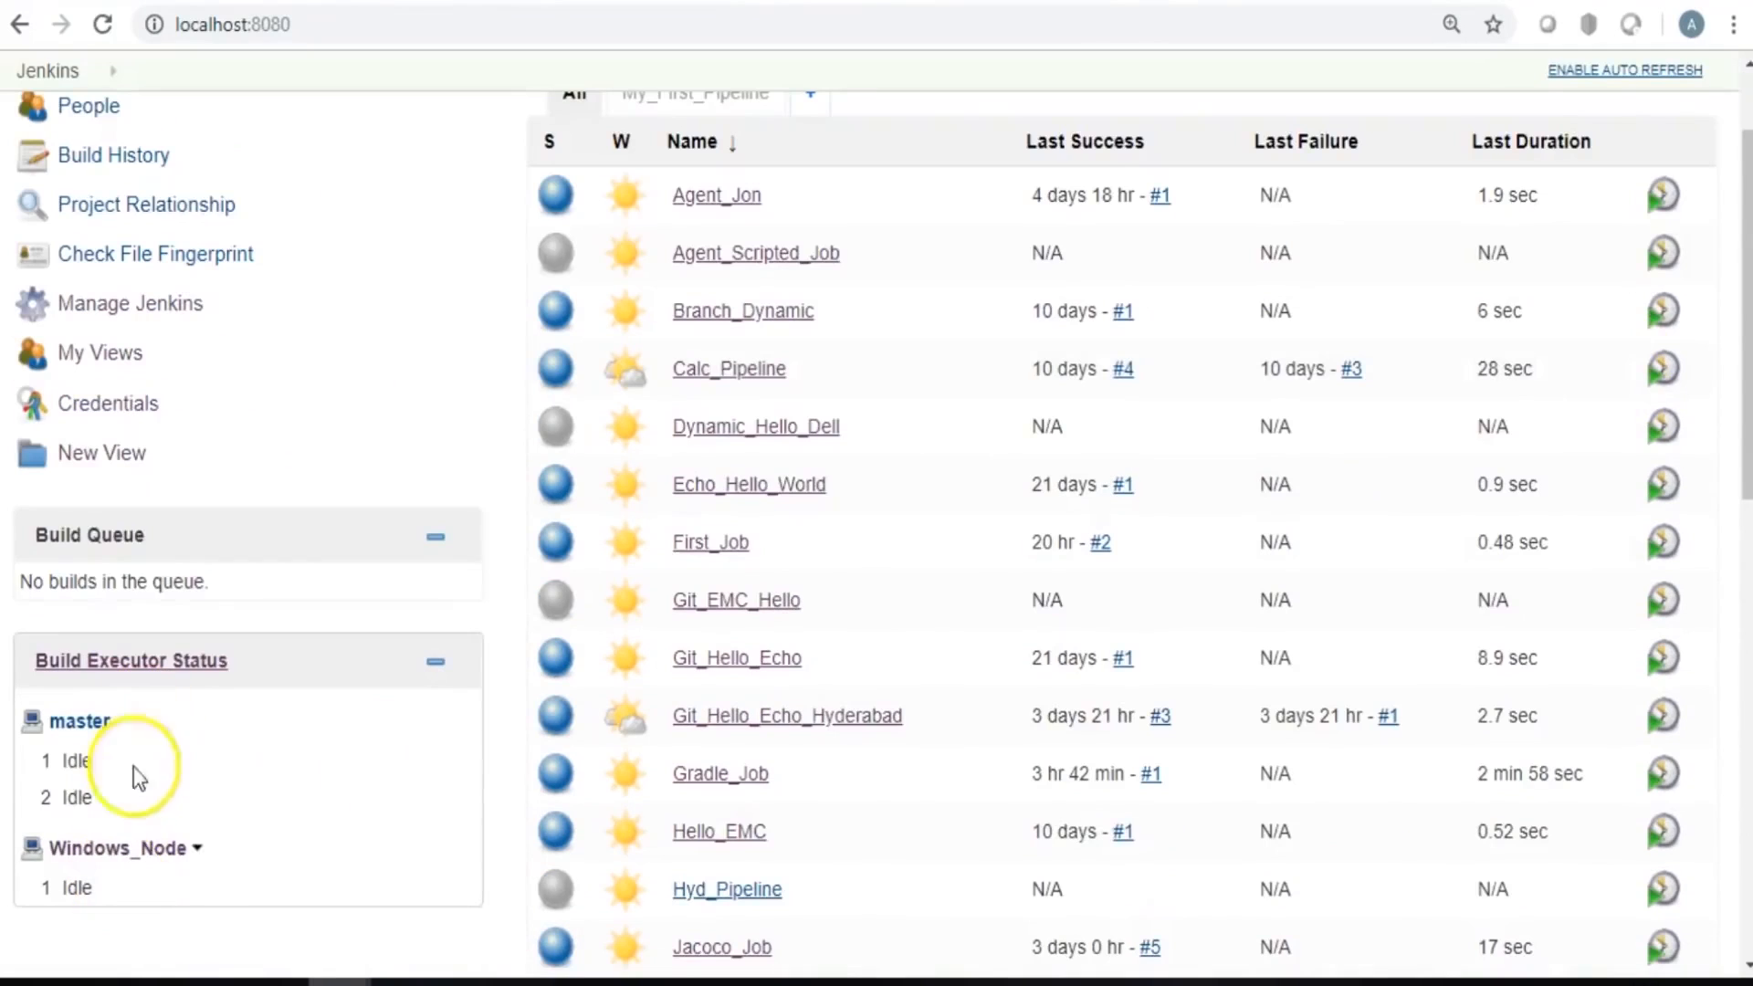
click(851, 255)
click(809, 339)
scroll(338, 548, down, 2)
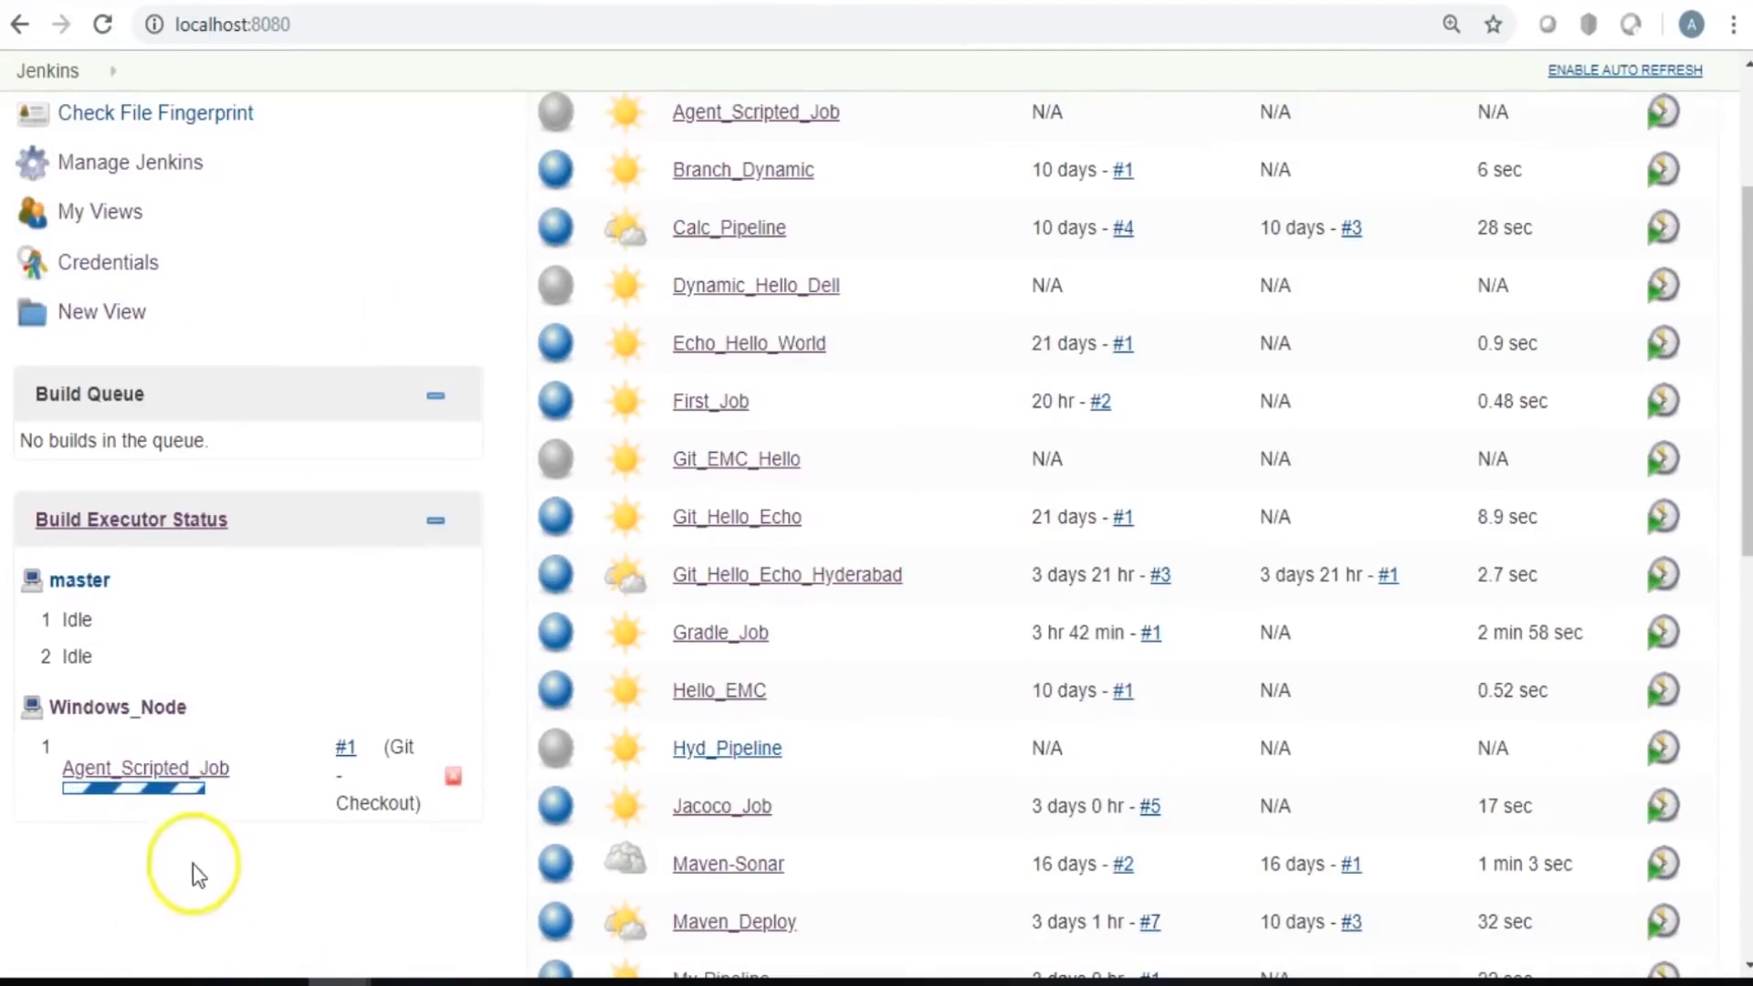
Open the console output of Agent_Scripted_Job build #1 and examine the node, its workspace path and the output of each stage.
click(146, 768)
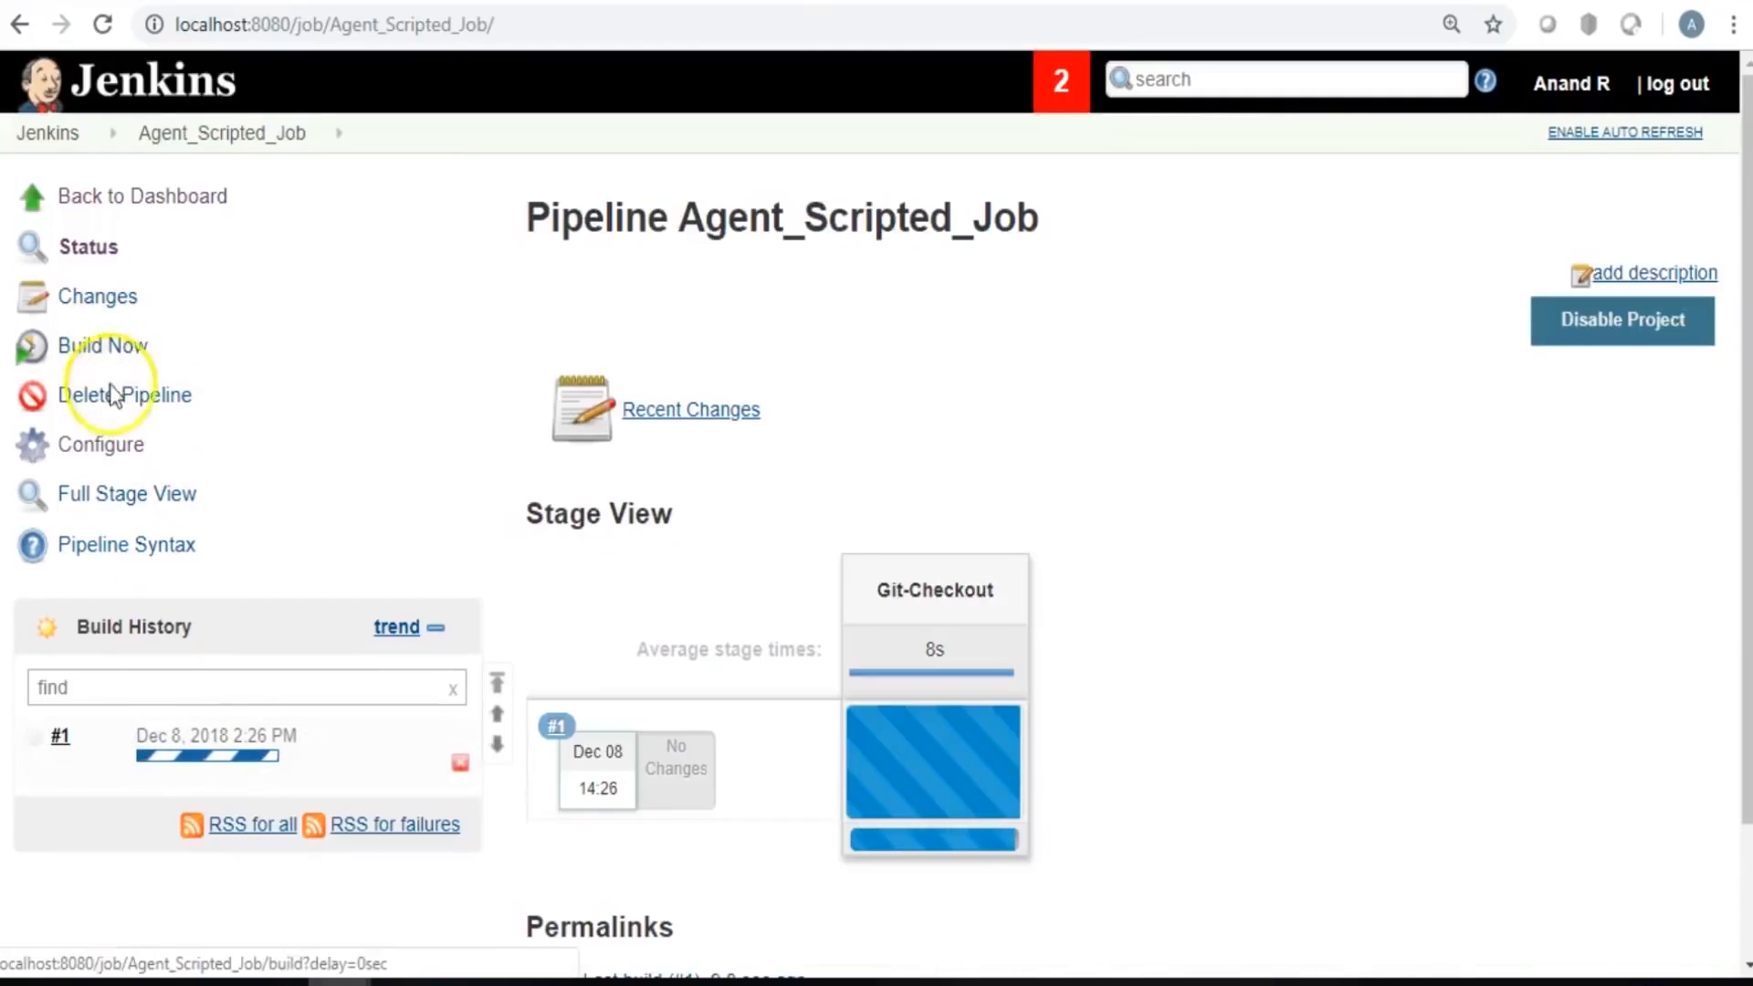
click(61, 737)
click(146, 347)
scroll(1488, 475, up, 4)
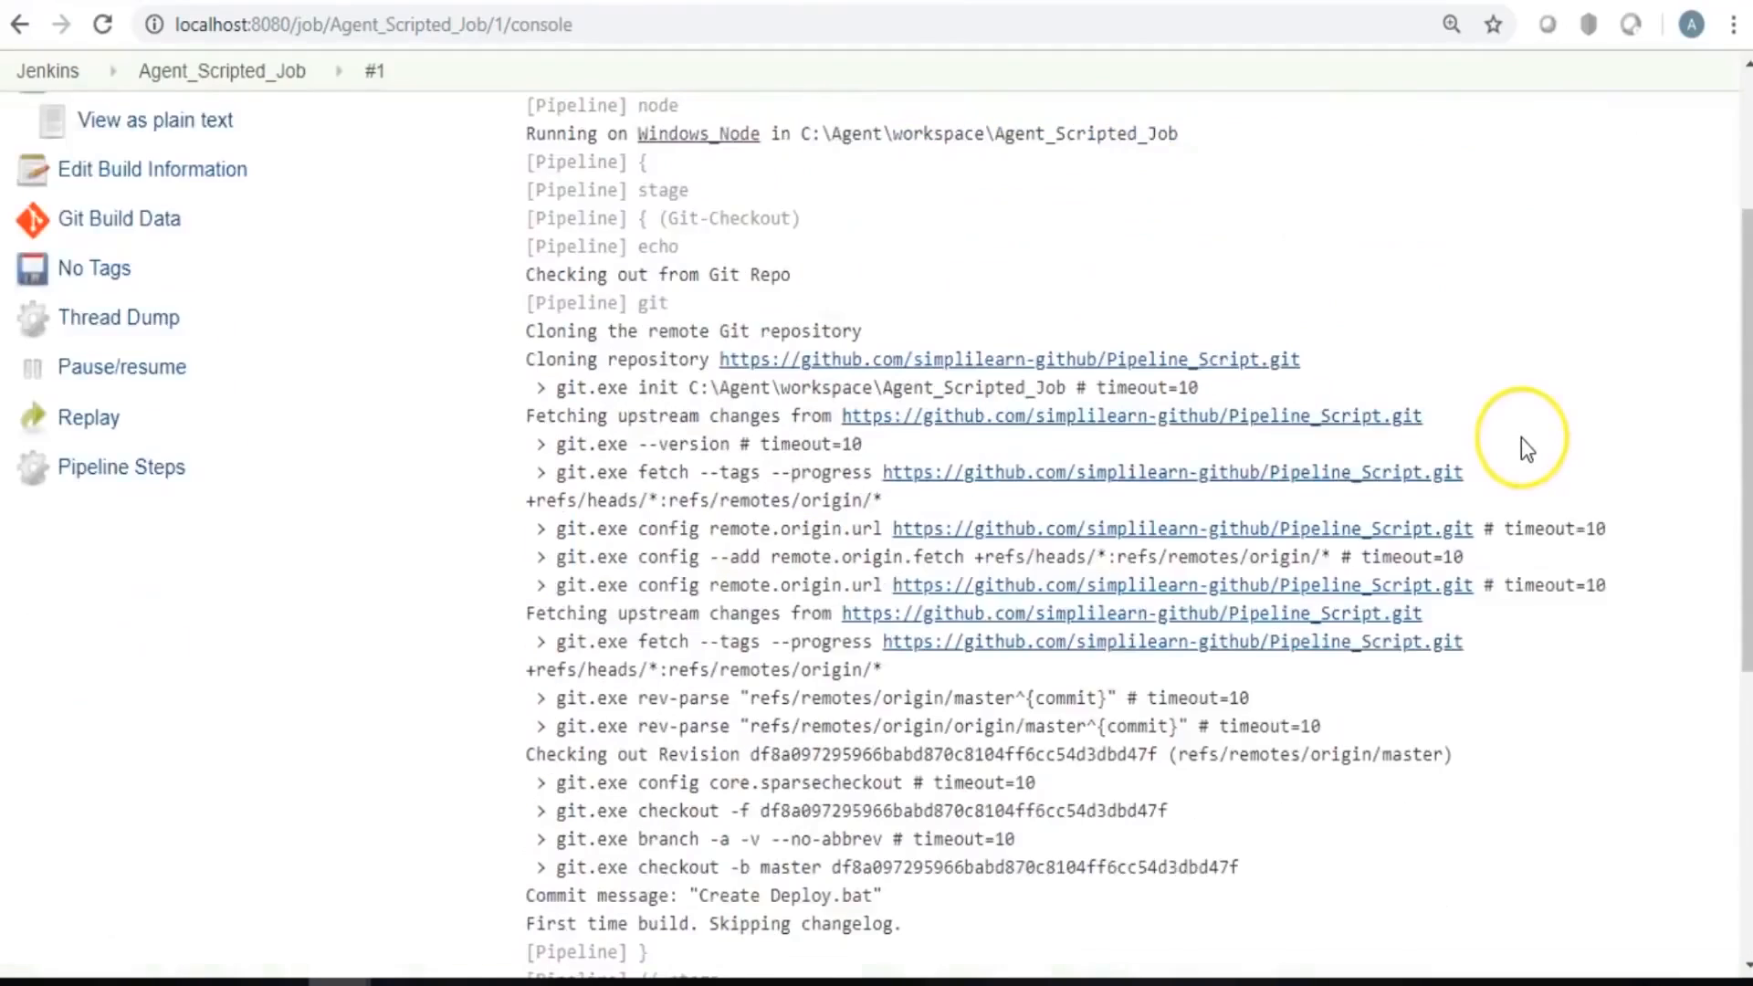
scroll(1521, 439, up, 3)
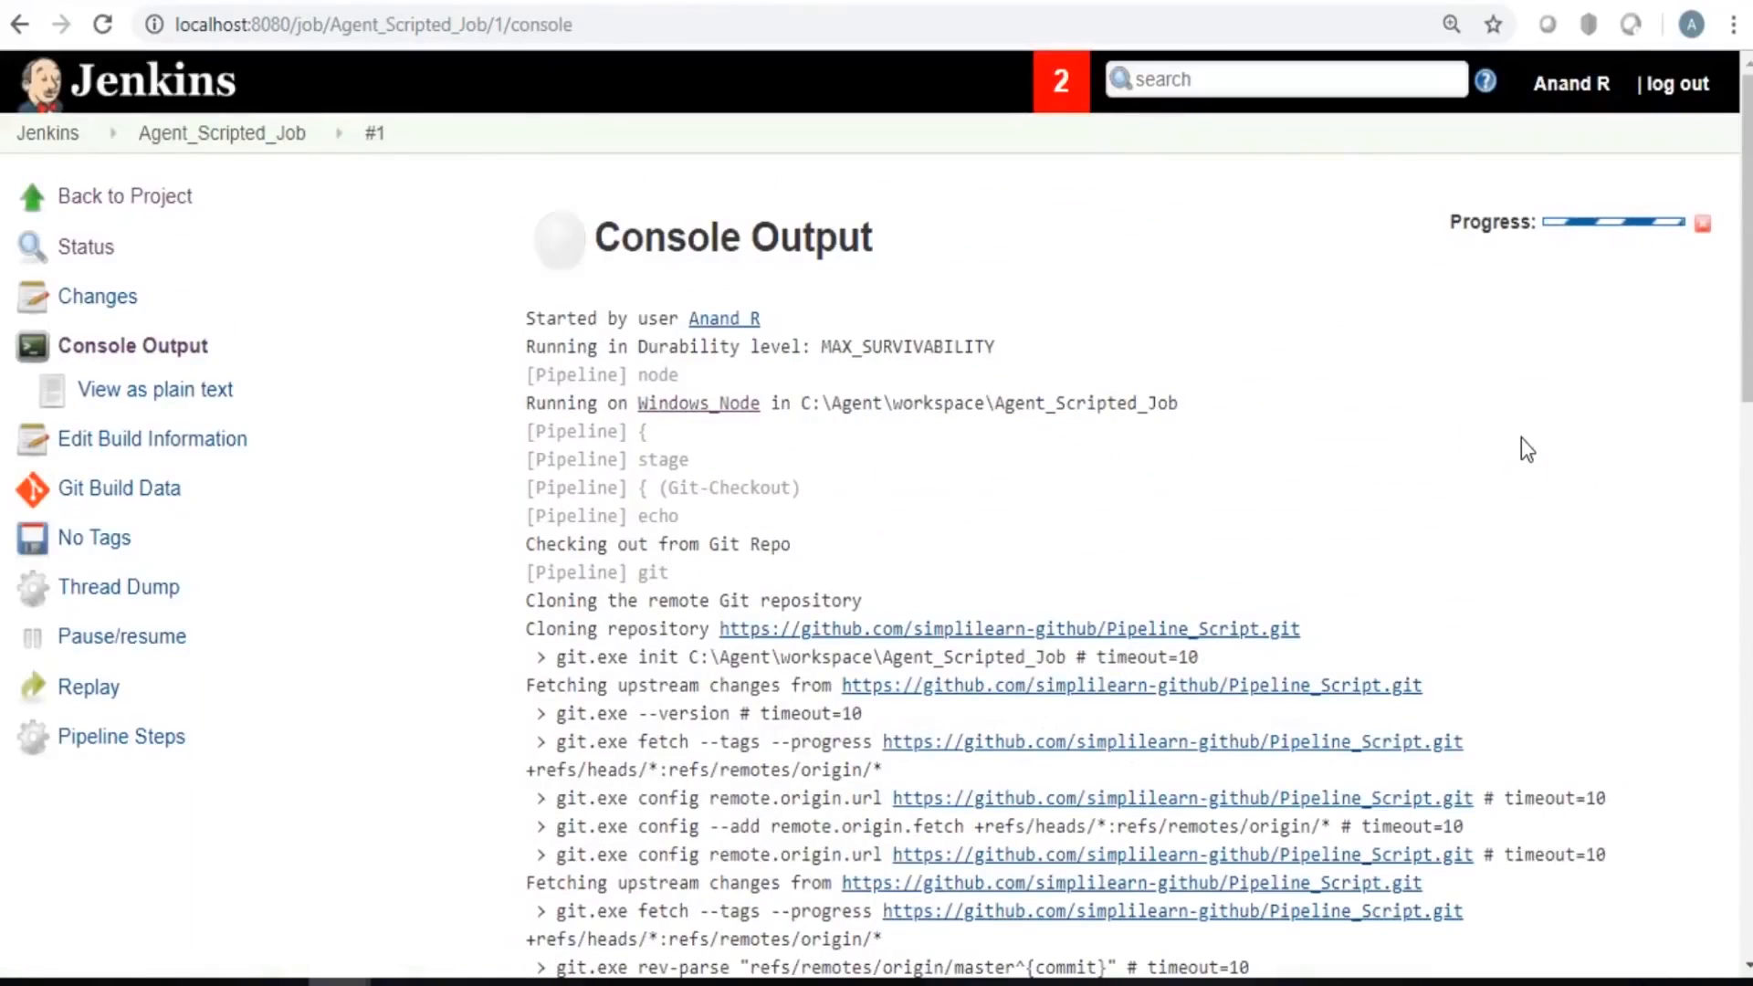
drag(799, 402, 995, 403)
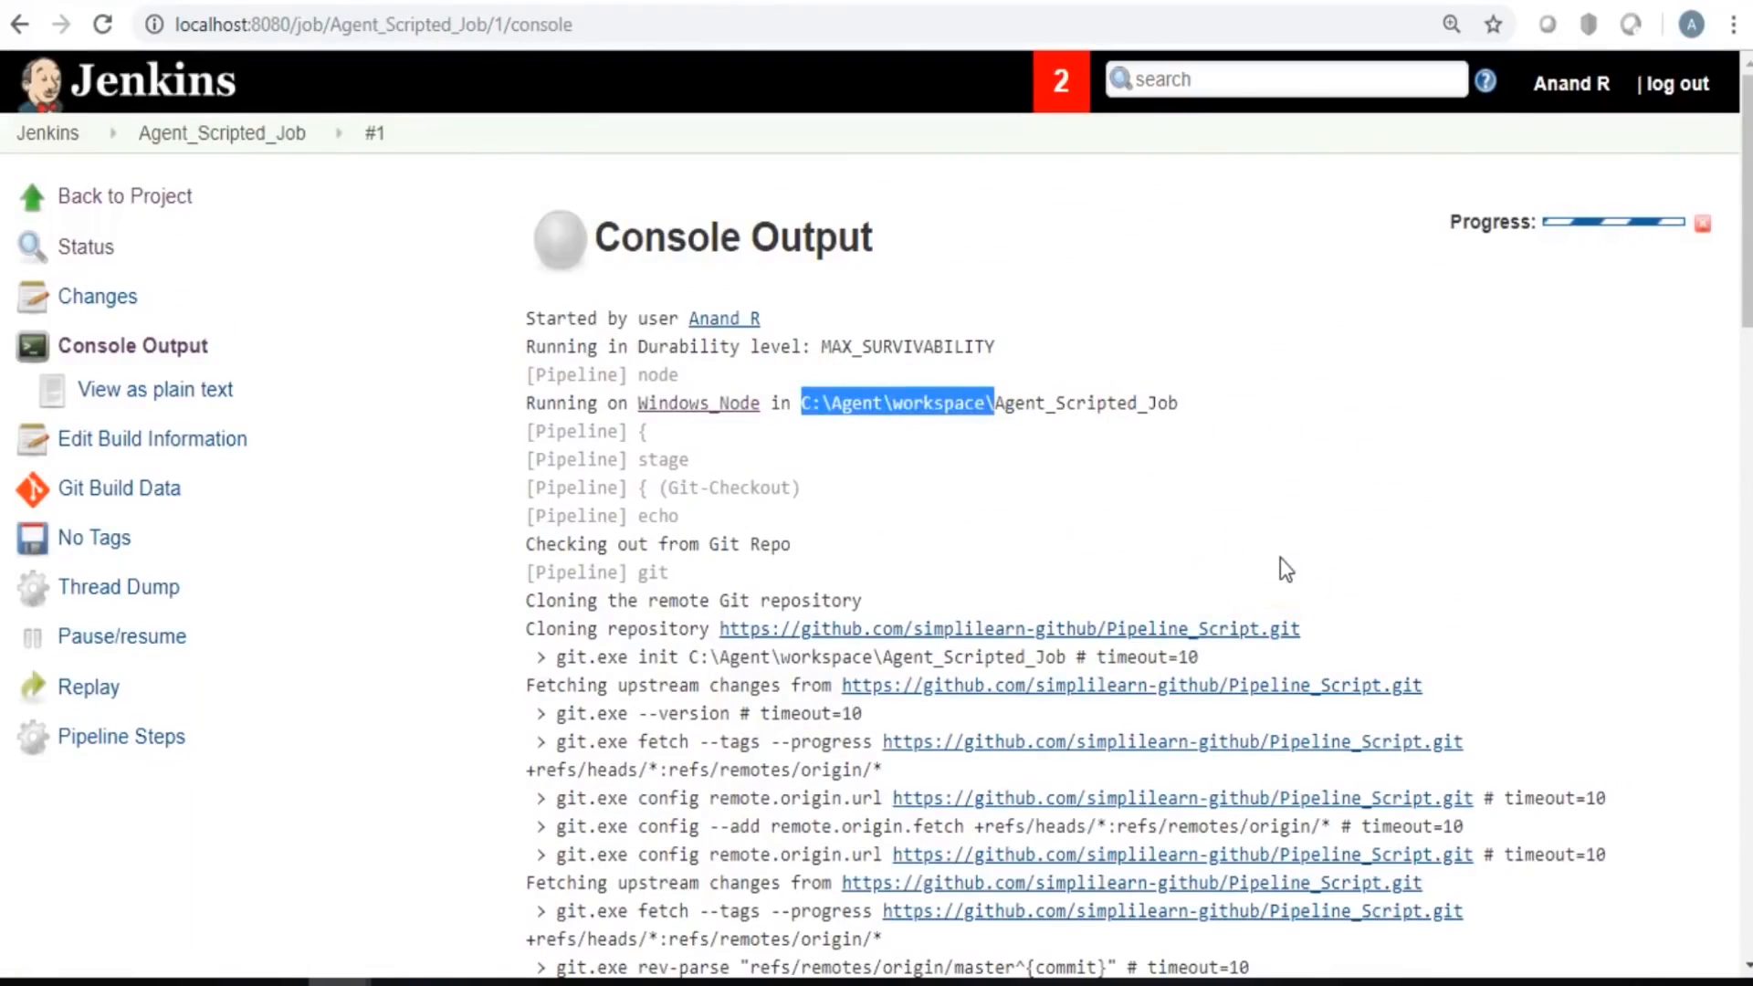
click(934, 416)
drag(801, 403, 971, 424)
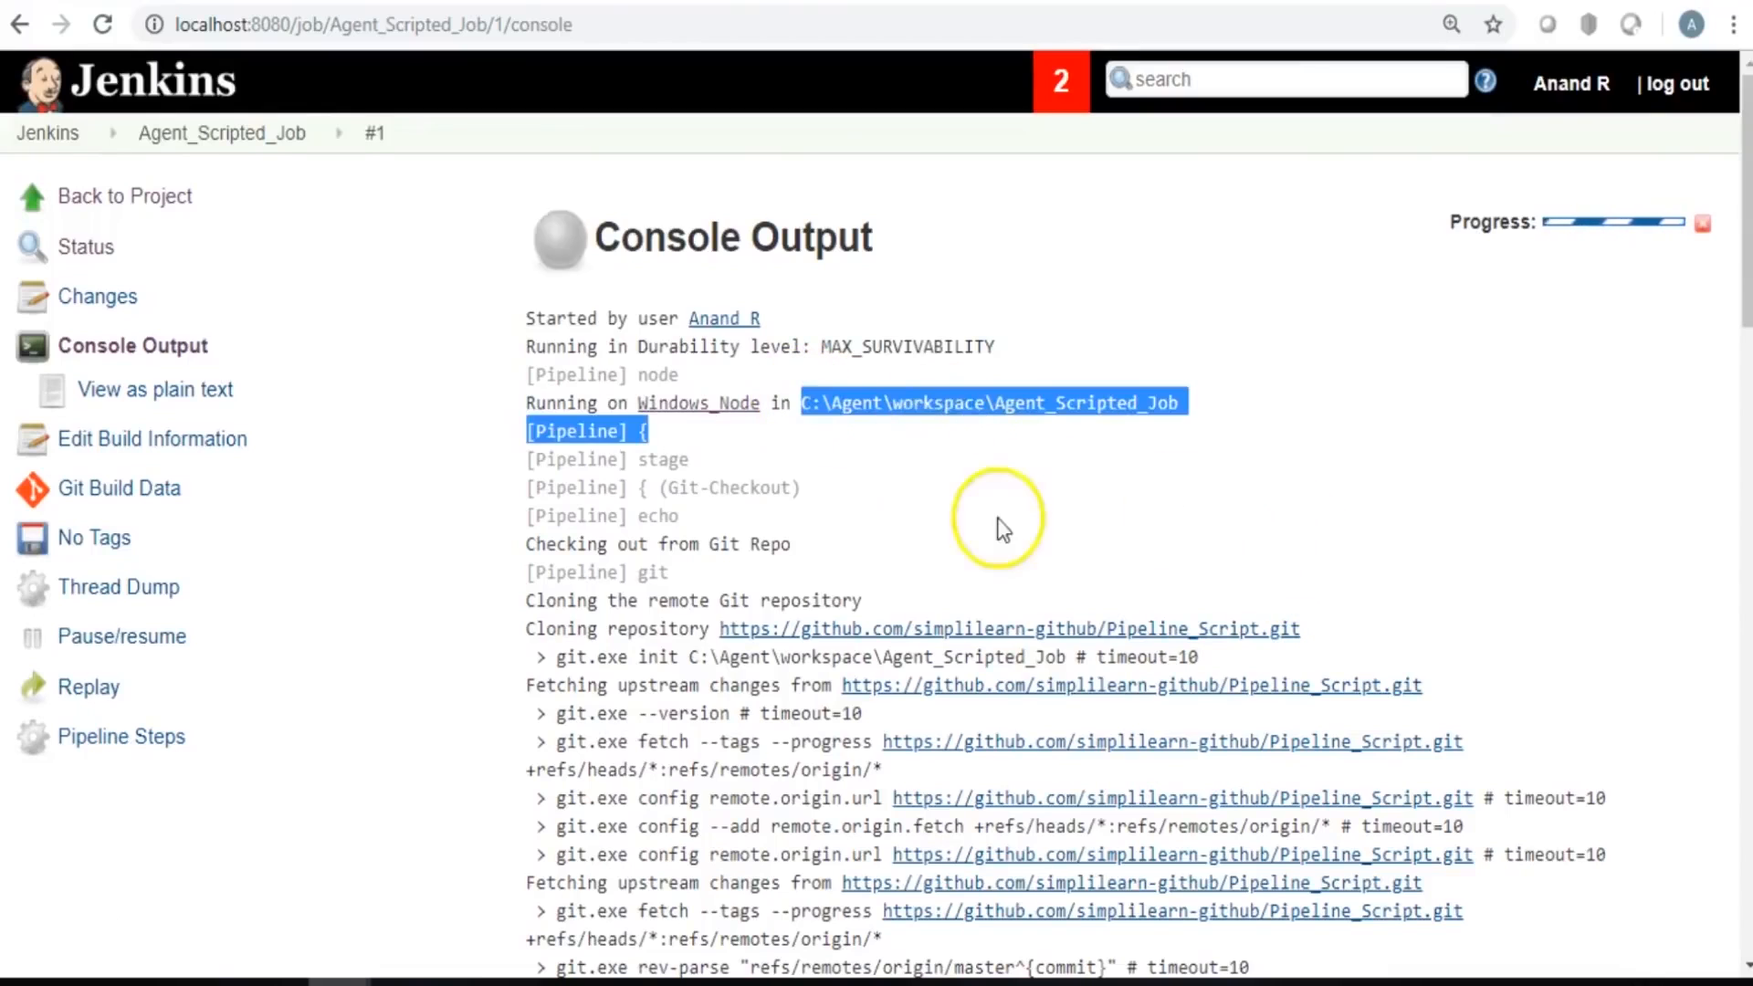
scroll(997, 518, down, 9)
scroll(1175, 549, down, 15)
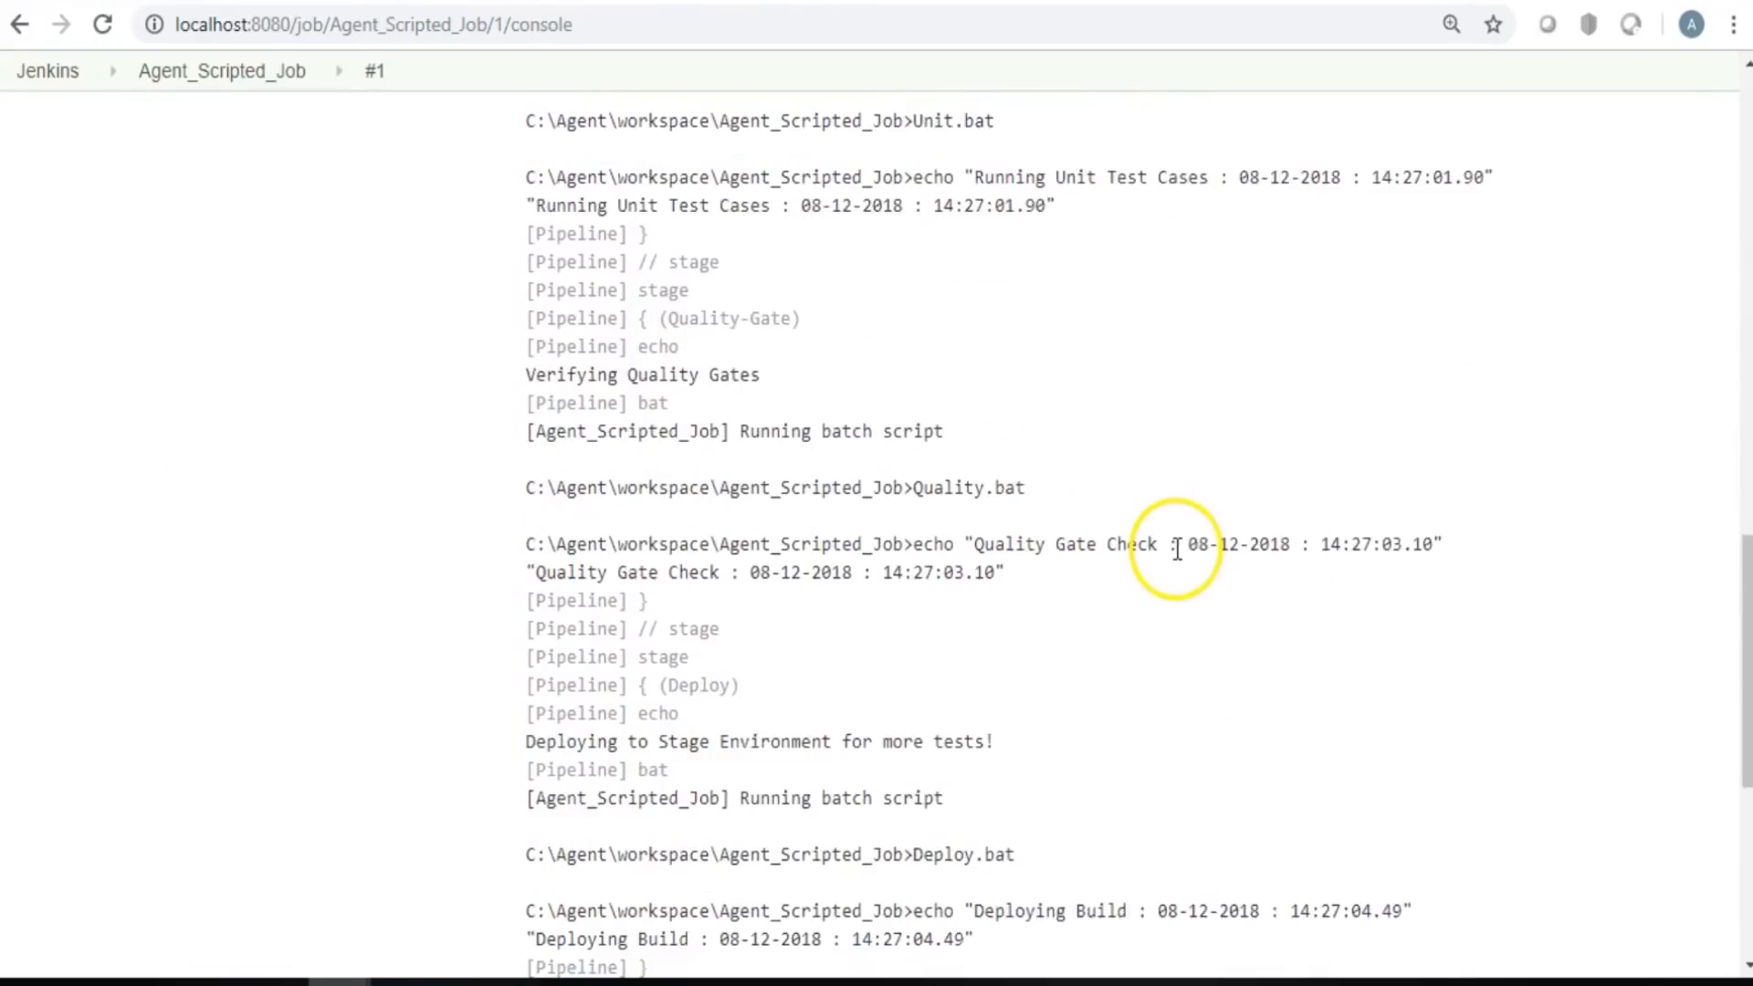
Return to the Agent_Scripted_Job page and examine the checked-out files in C:\Agent\workspace\Agent_Scripted_Job in File Explorer before going back to Jenkins.
scroll(1175, 549, up, 20)
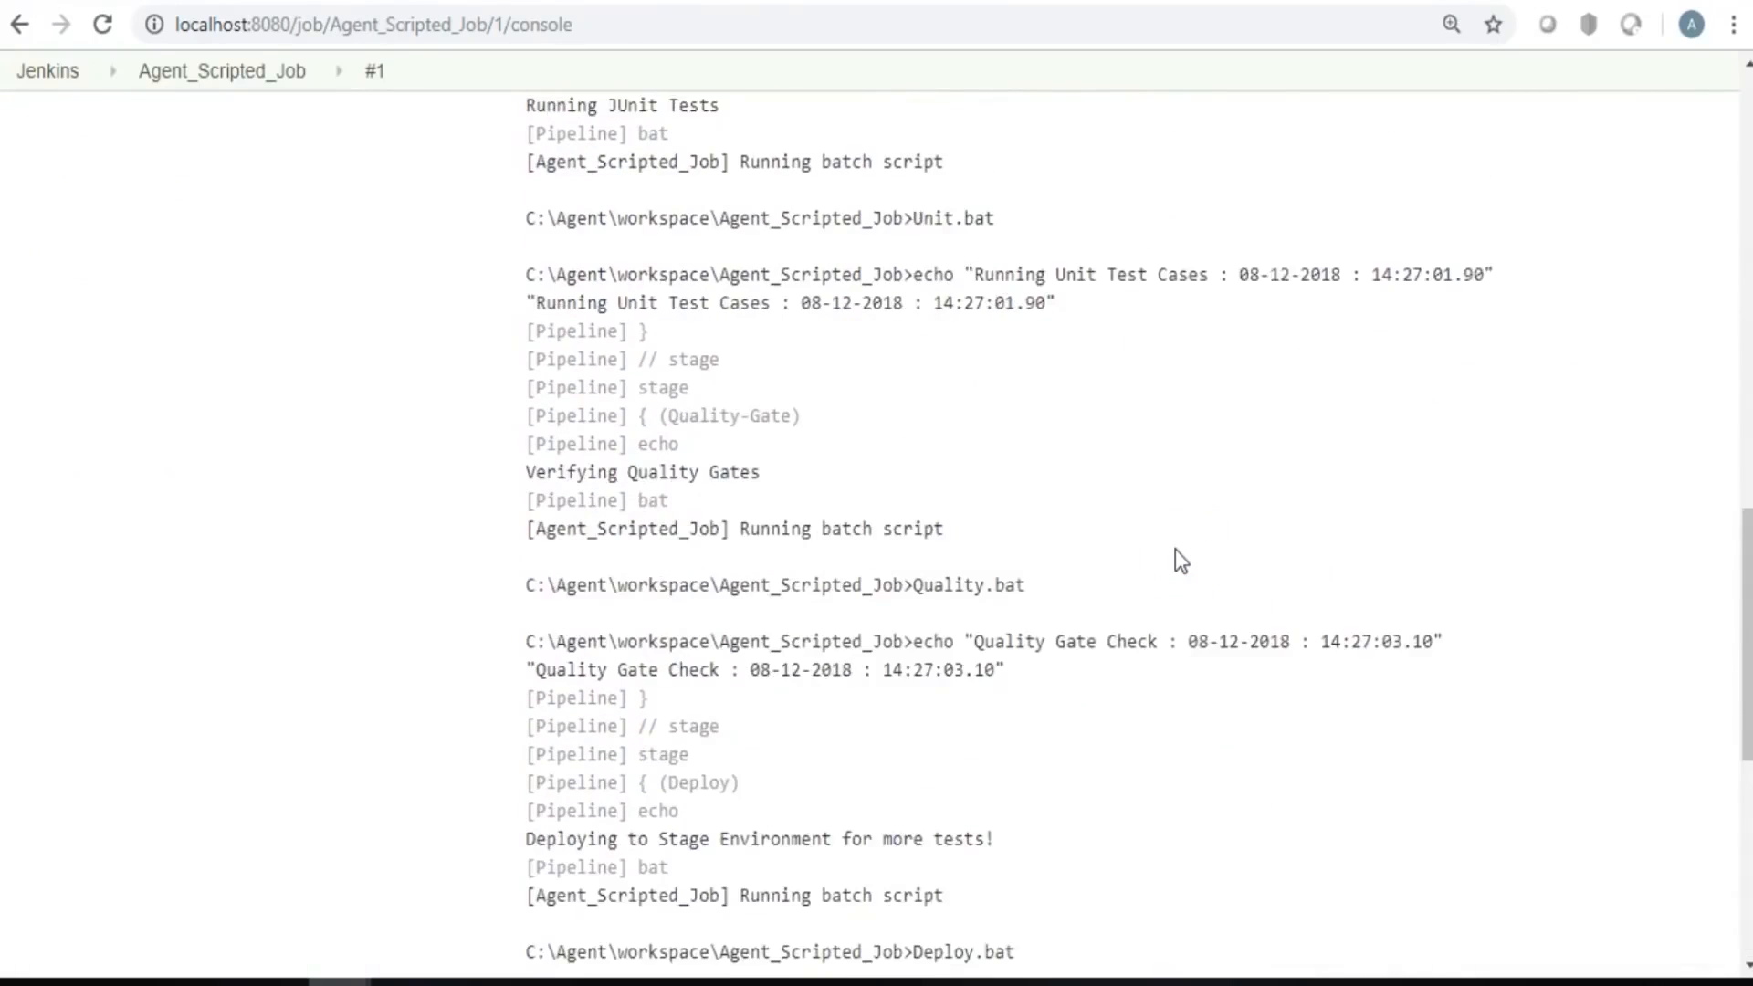
click(137, 197)
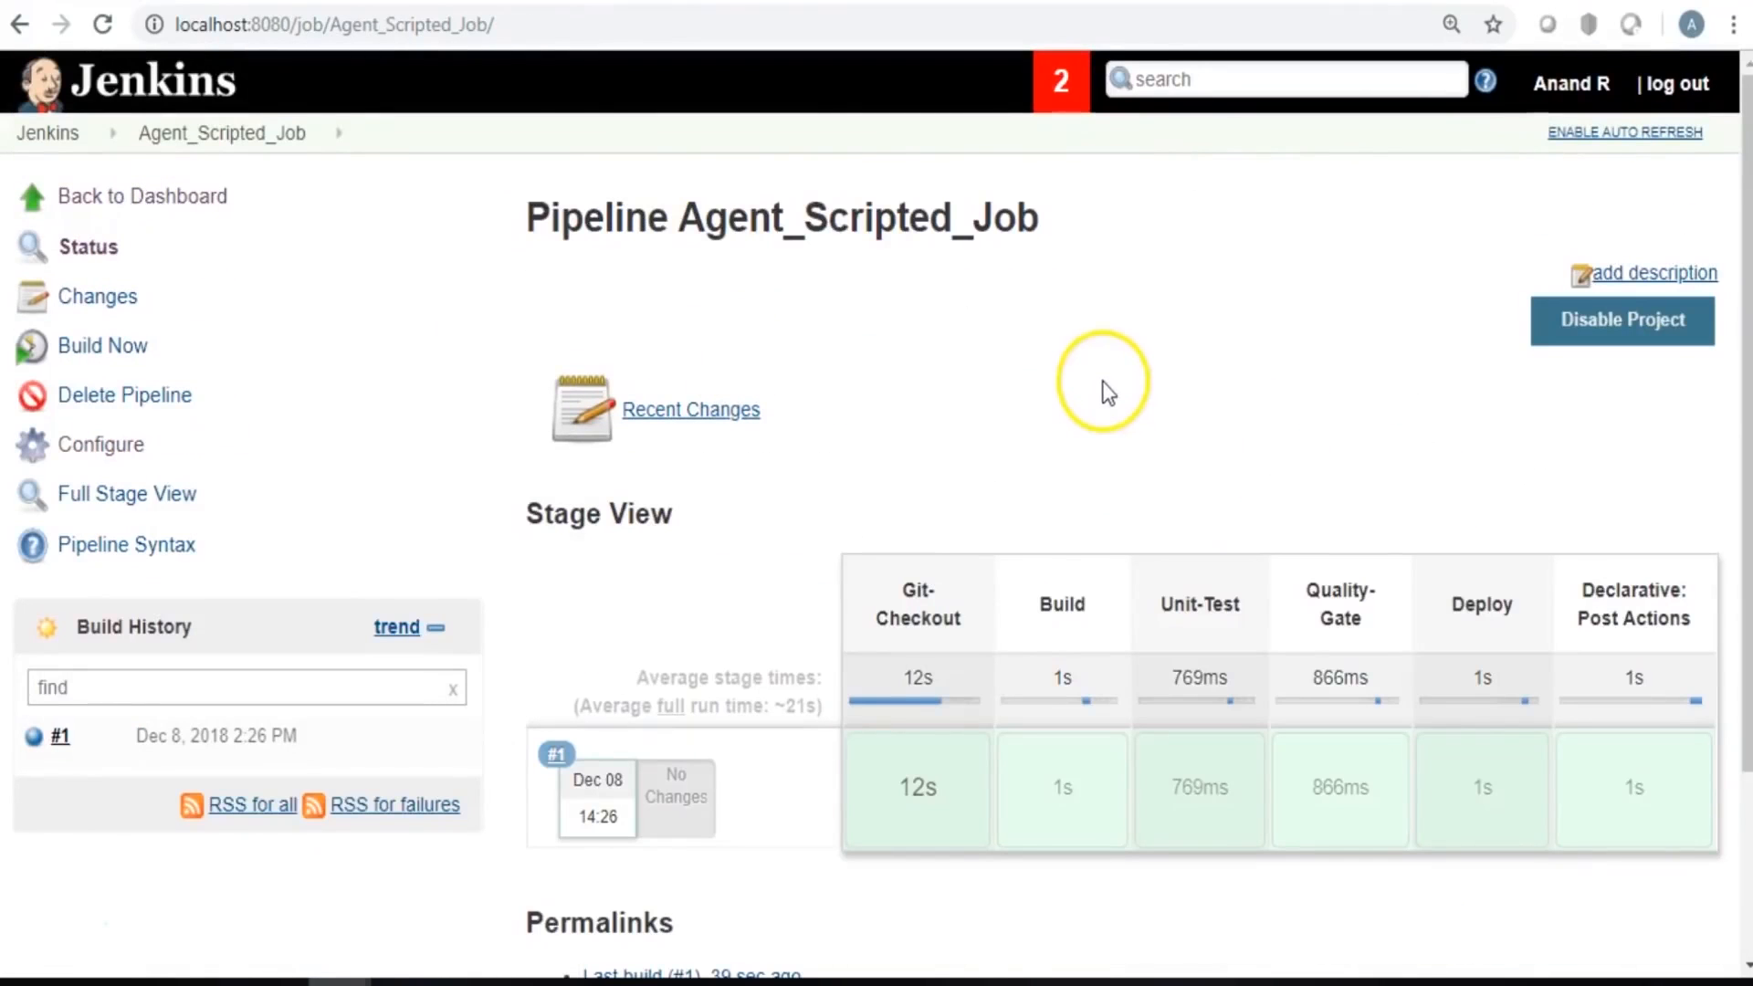
click(1602, 3)
mouse_move(567, 900)
click(181, 912)
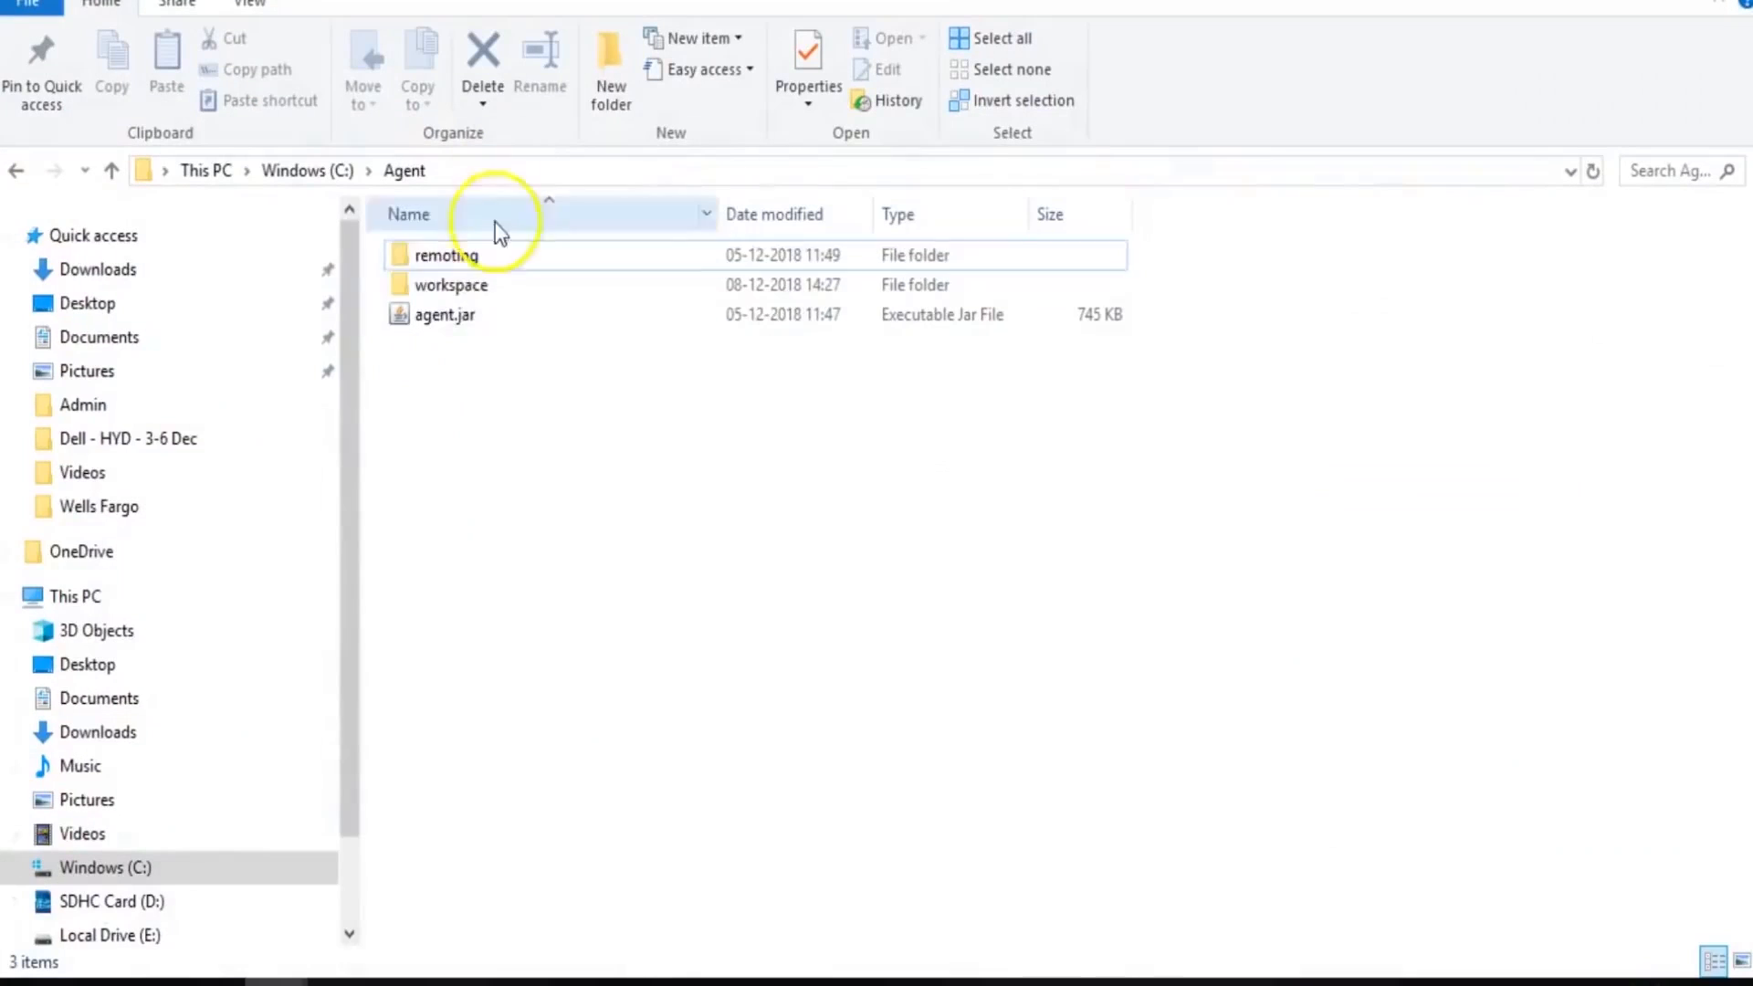
double_click(457, 285)
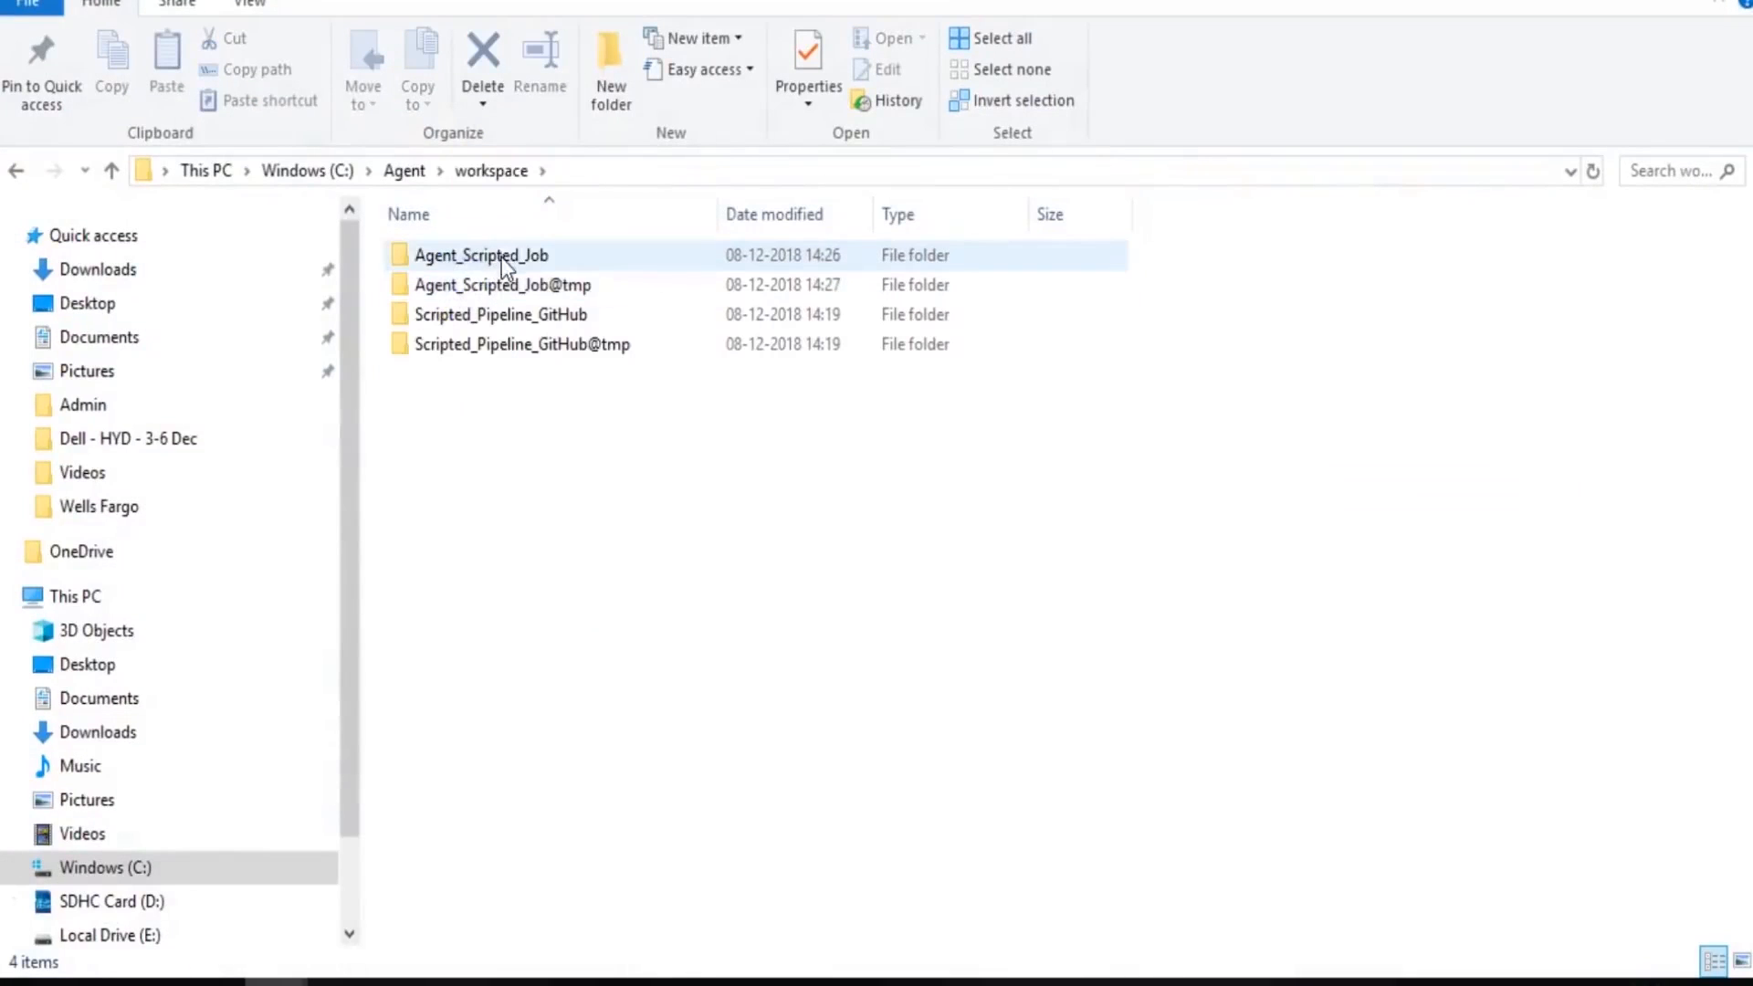
double_click(488, 254)
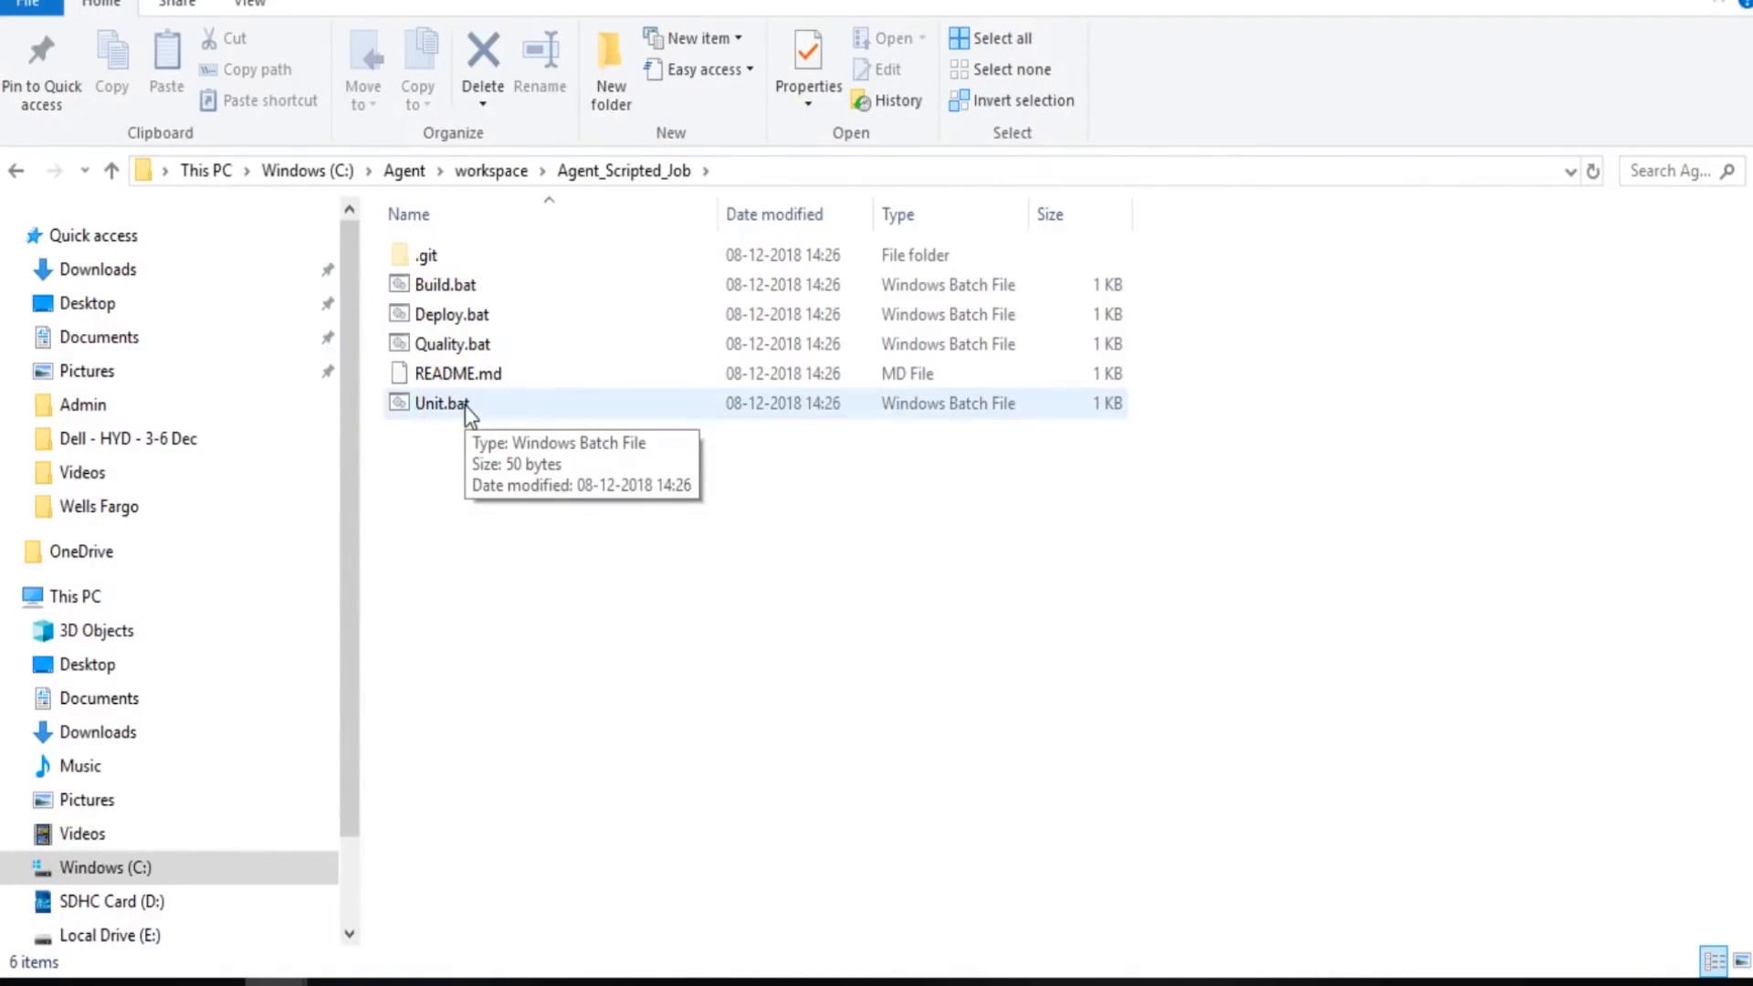
mouse_move(336, 966)
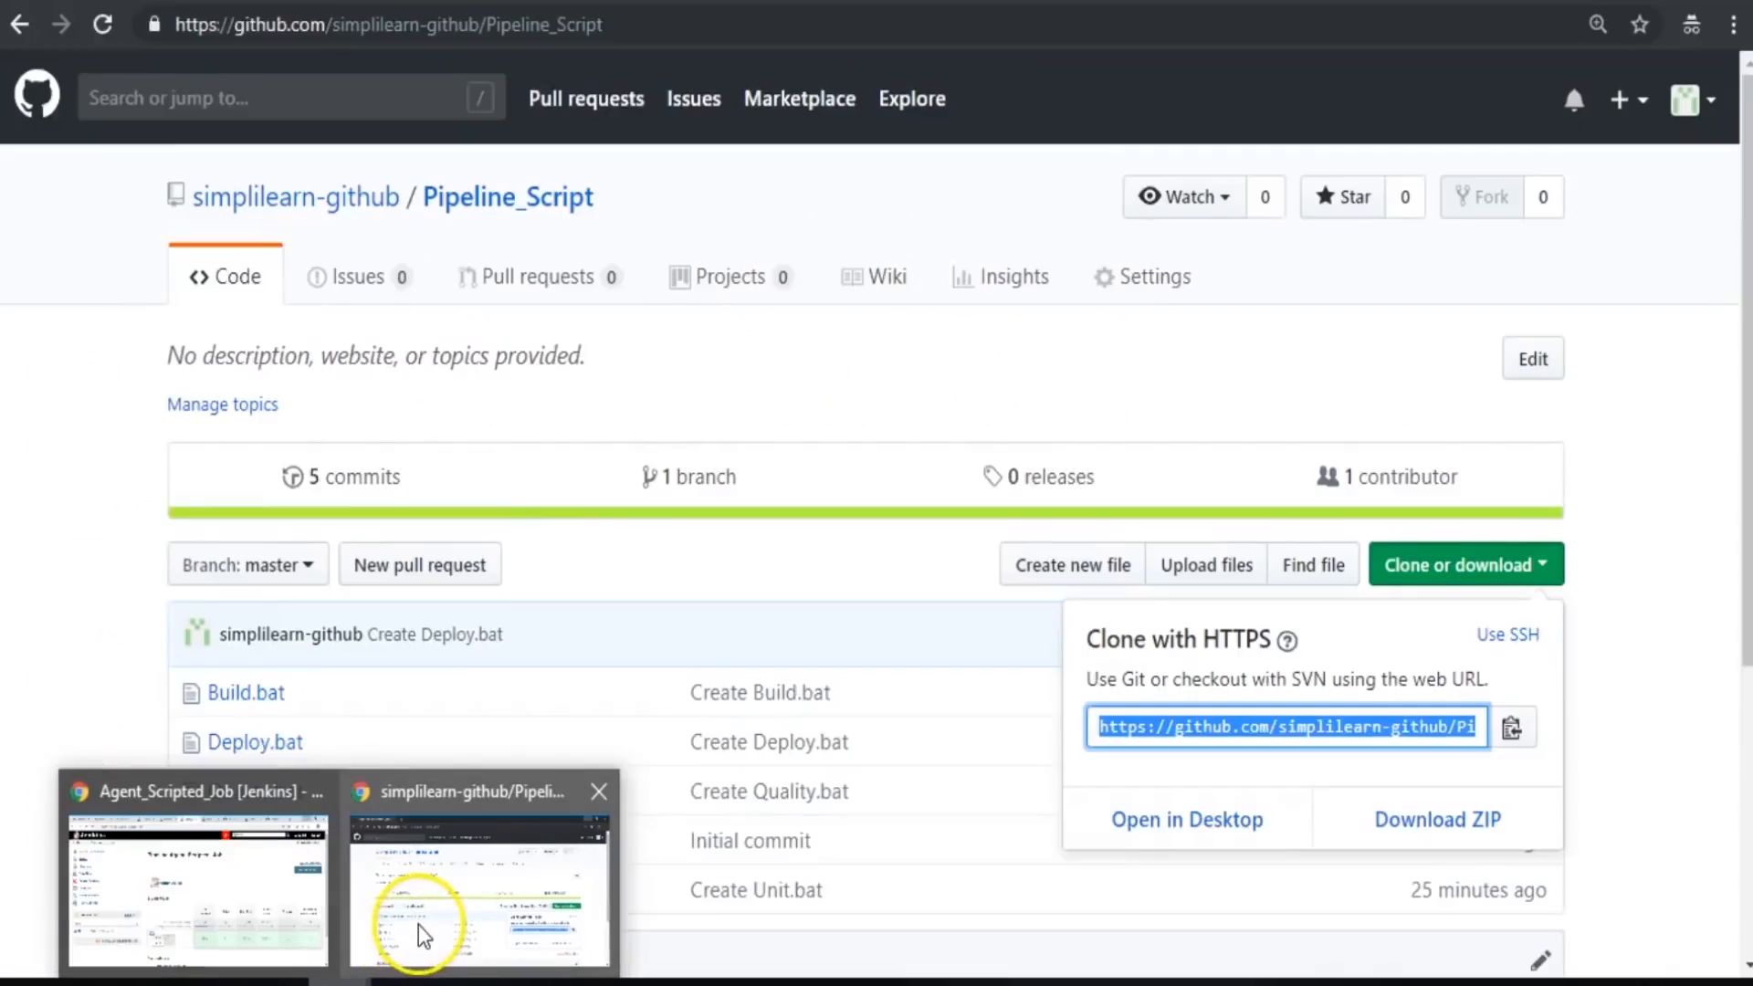
click(279, 921)
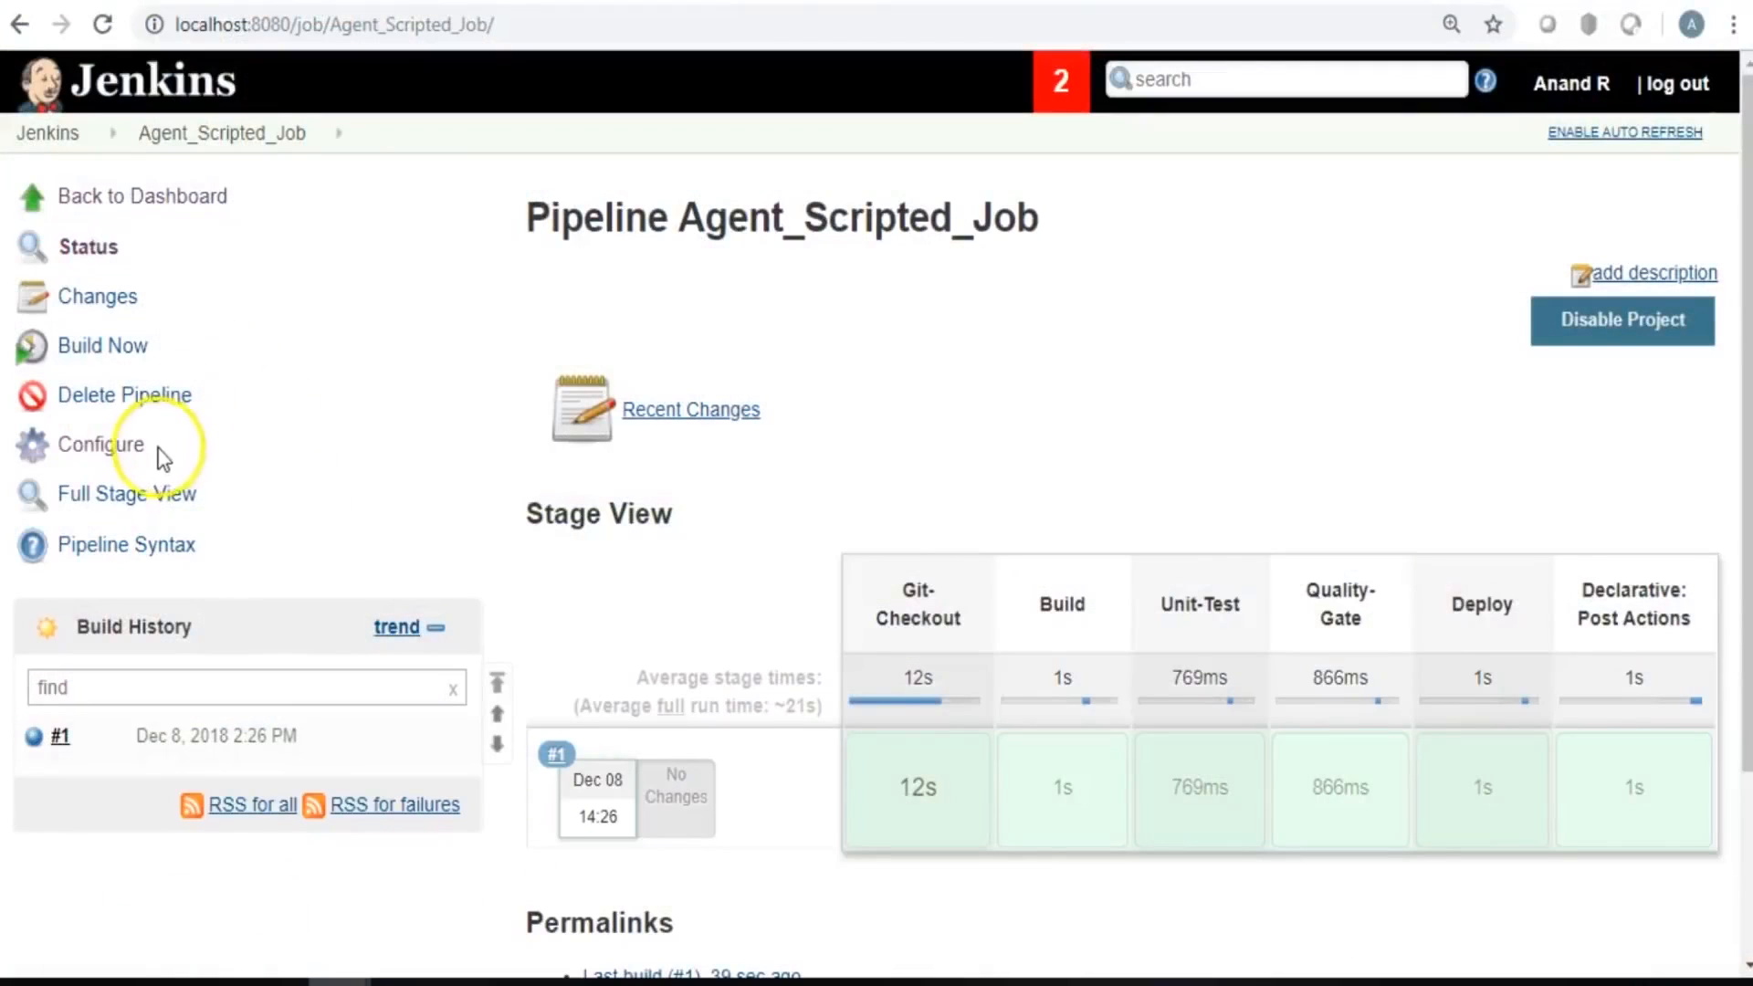
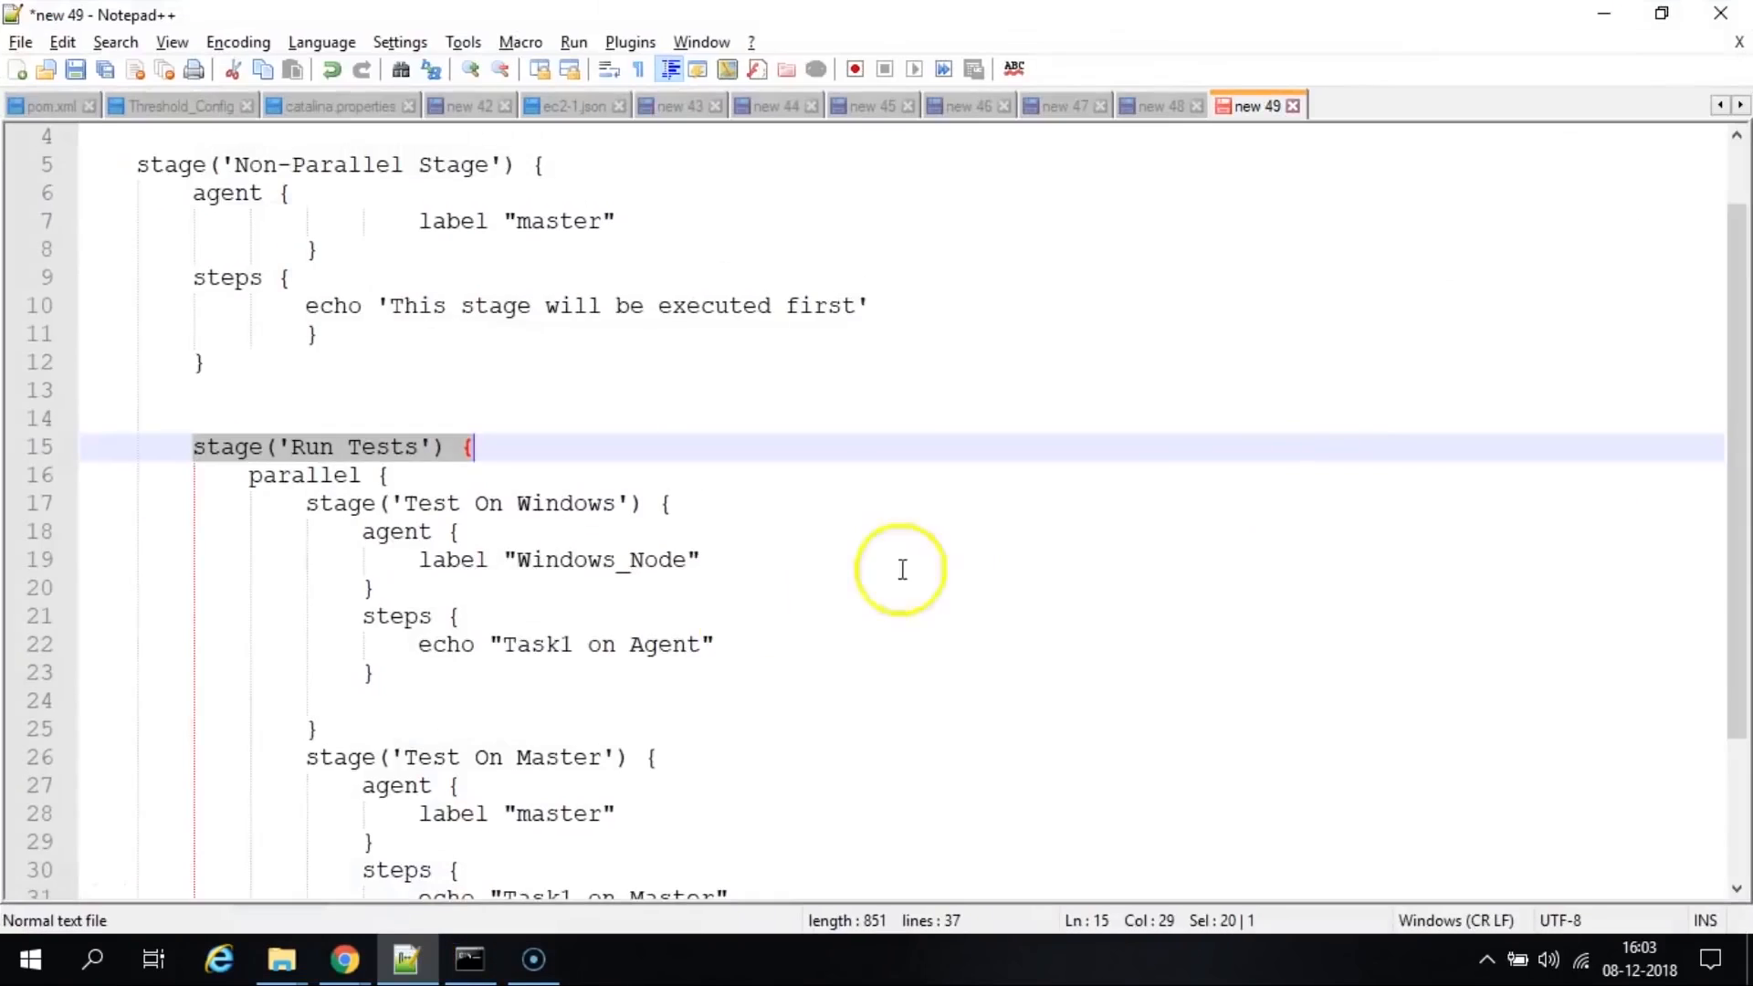
Examine the Non-Parallel Stage block of the new pipeline script in Notepad++, including its agent label and steps.
scroll(1369, 408, up, 1)
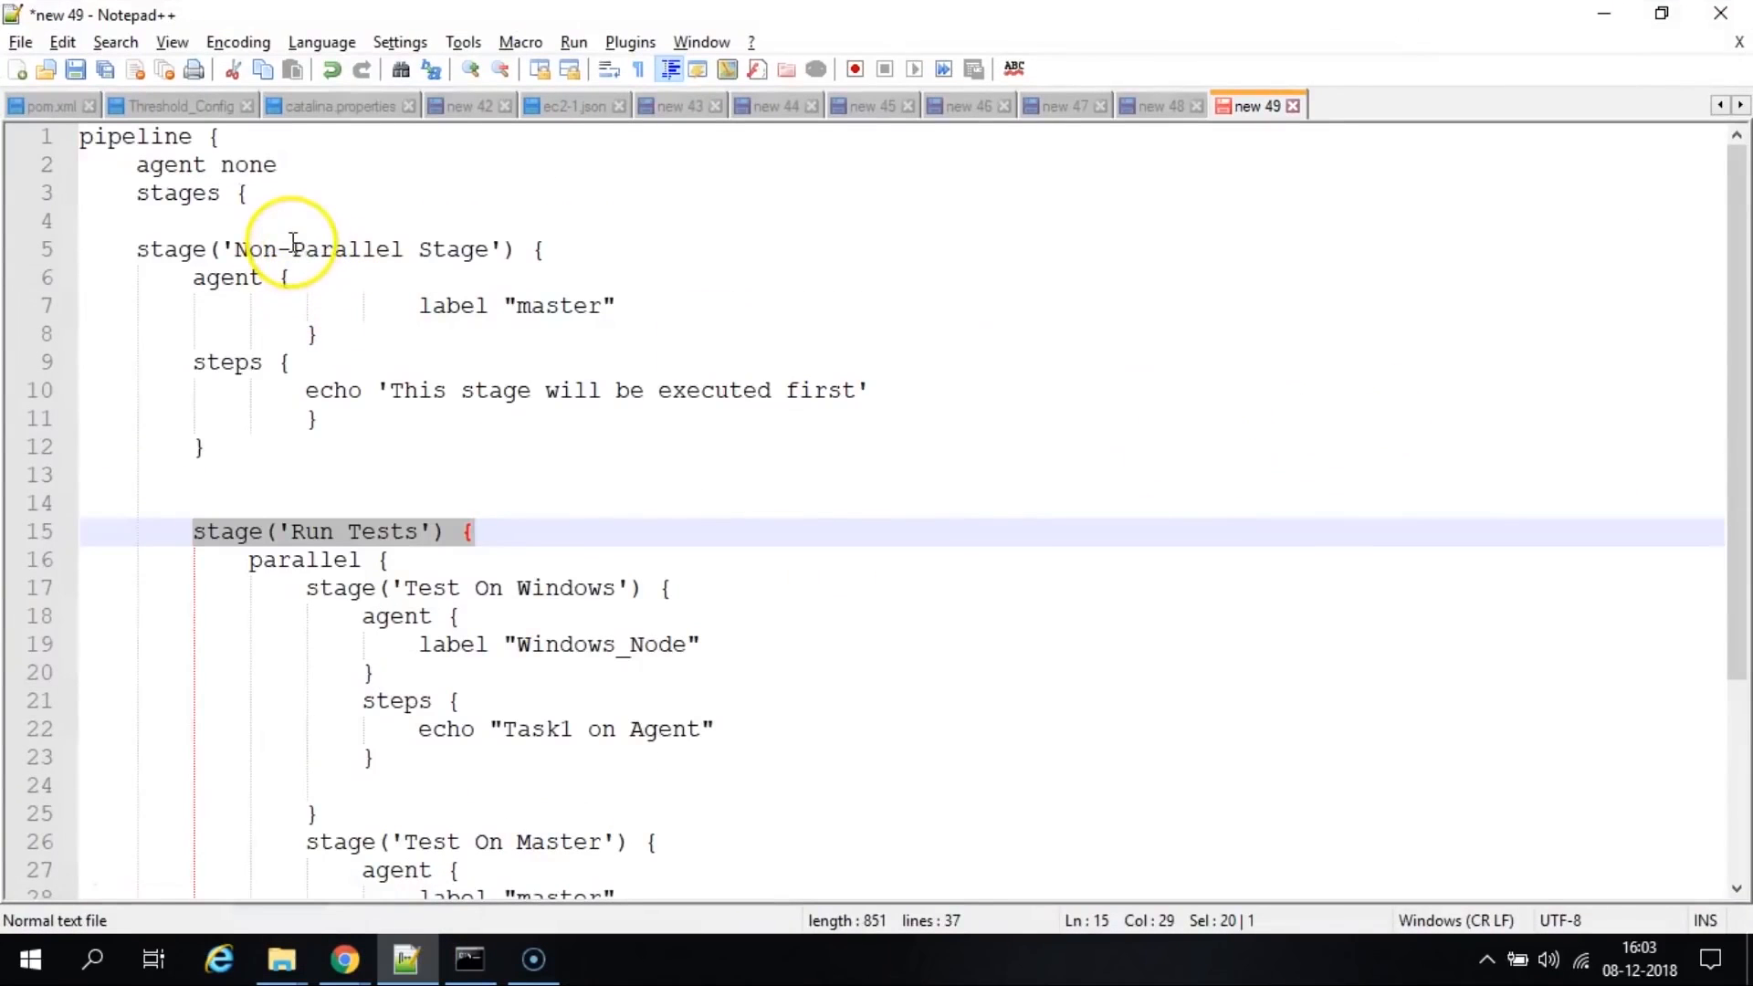
drag(134, 249, 210, 447)
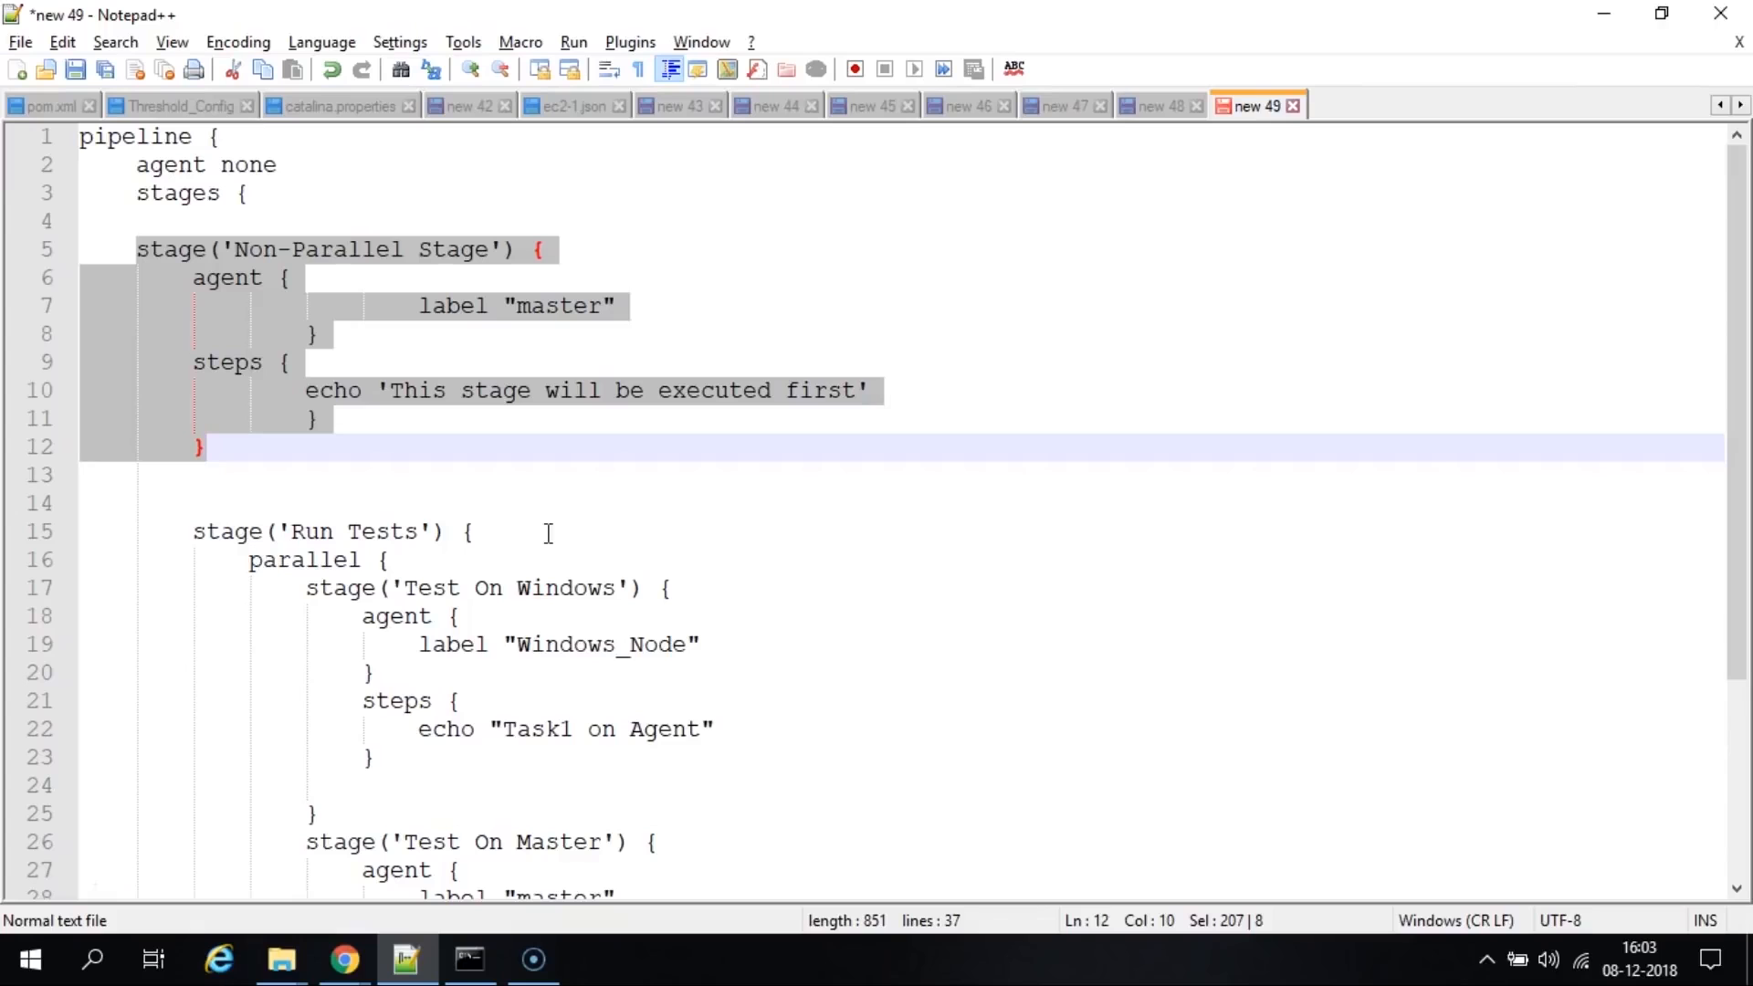
click(497, 466)
click(134, 242)
drag(134, 242, 223, 442)
scroll(550, 493, down, 1)
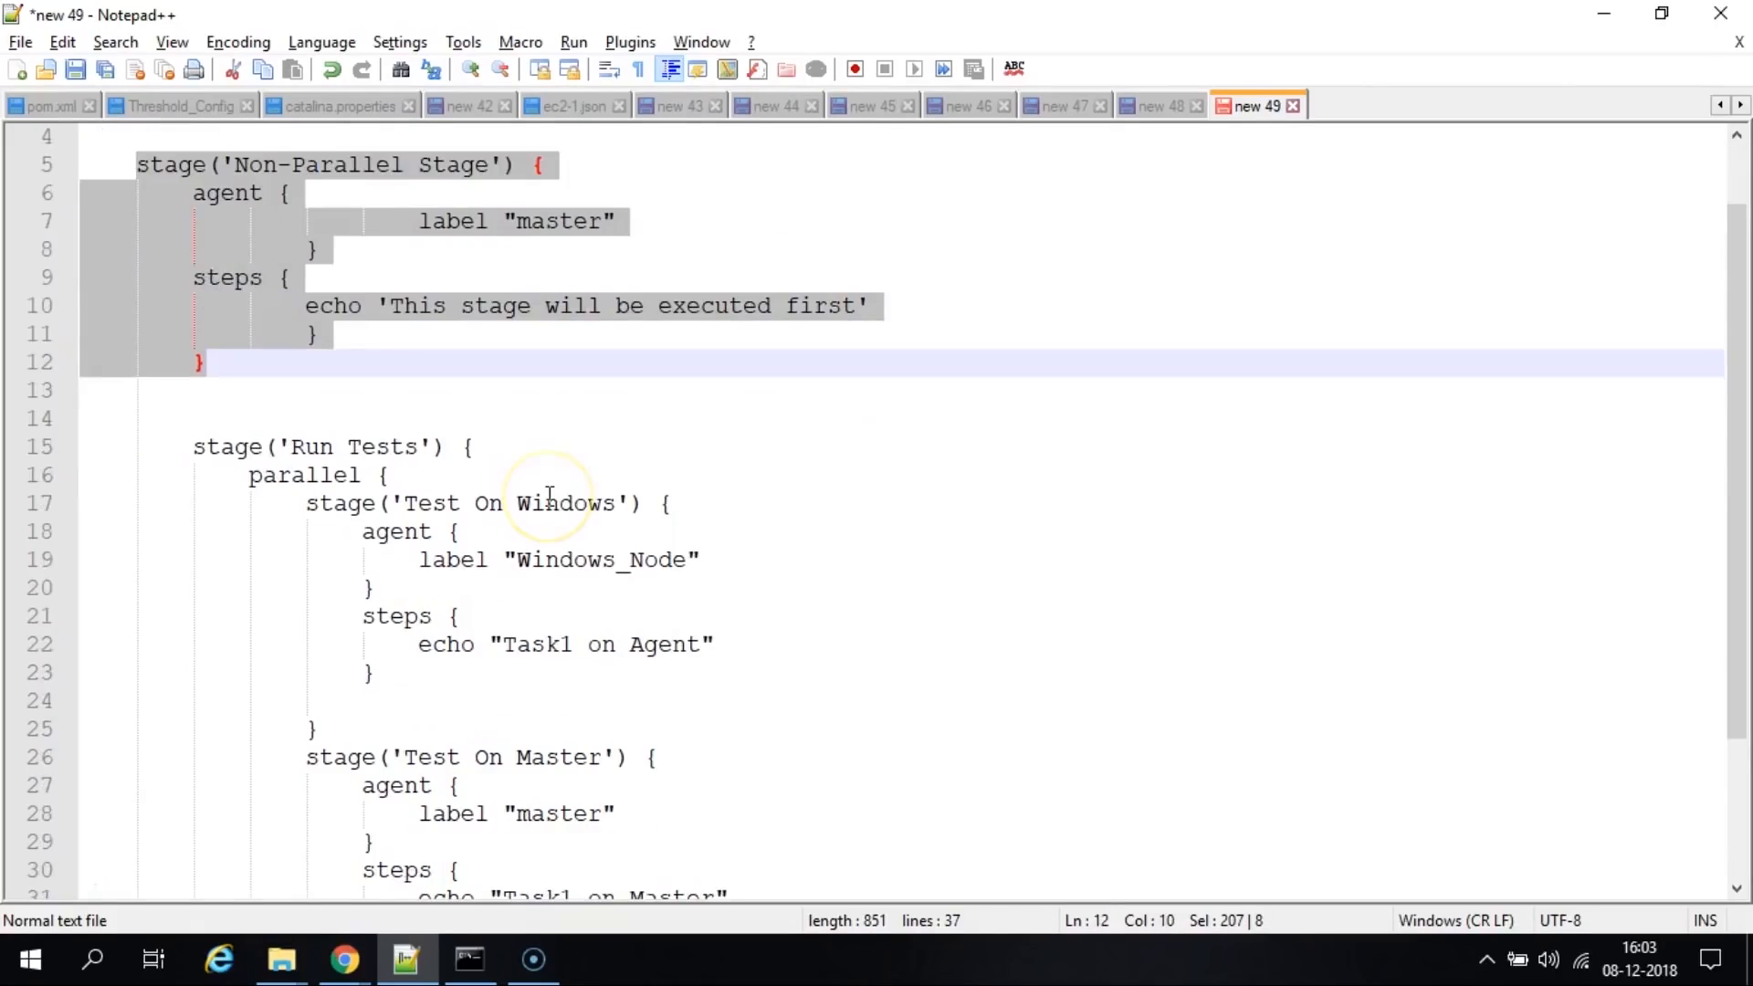
Examine the parallel block in the Run Tests stage, comparing the agents and steps of Test On Windows and Test On Master.
scroll(551, 494, down, 1)
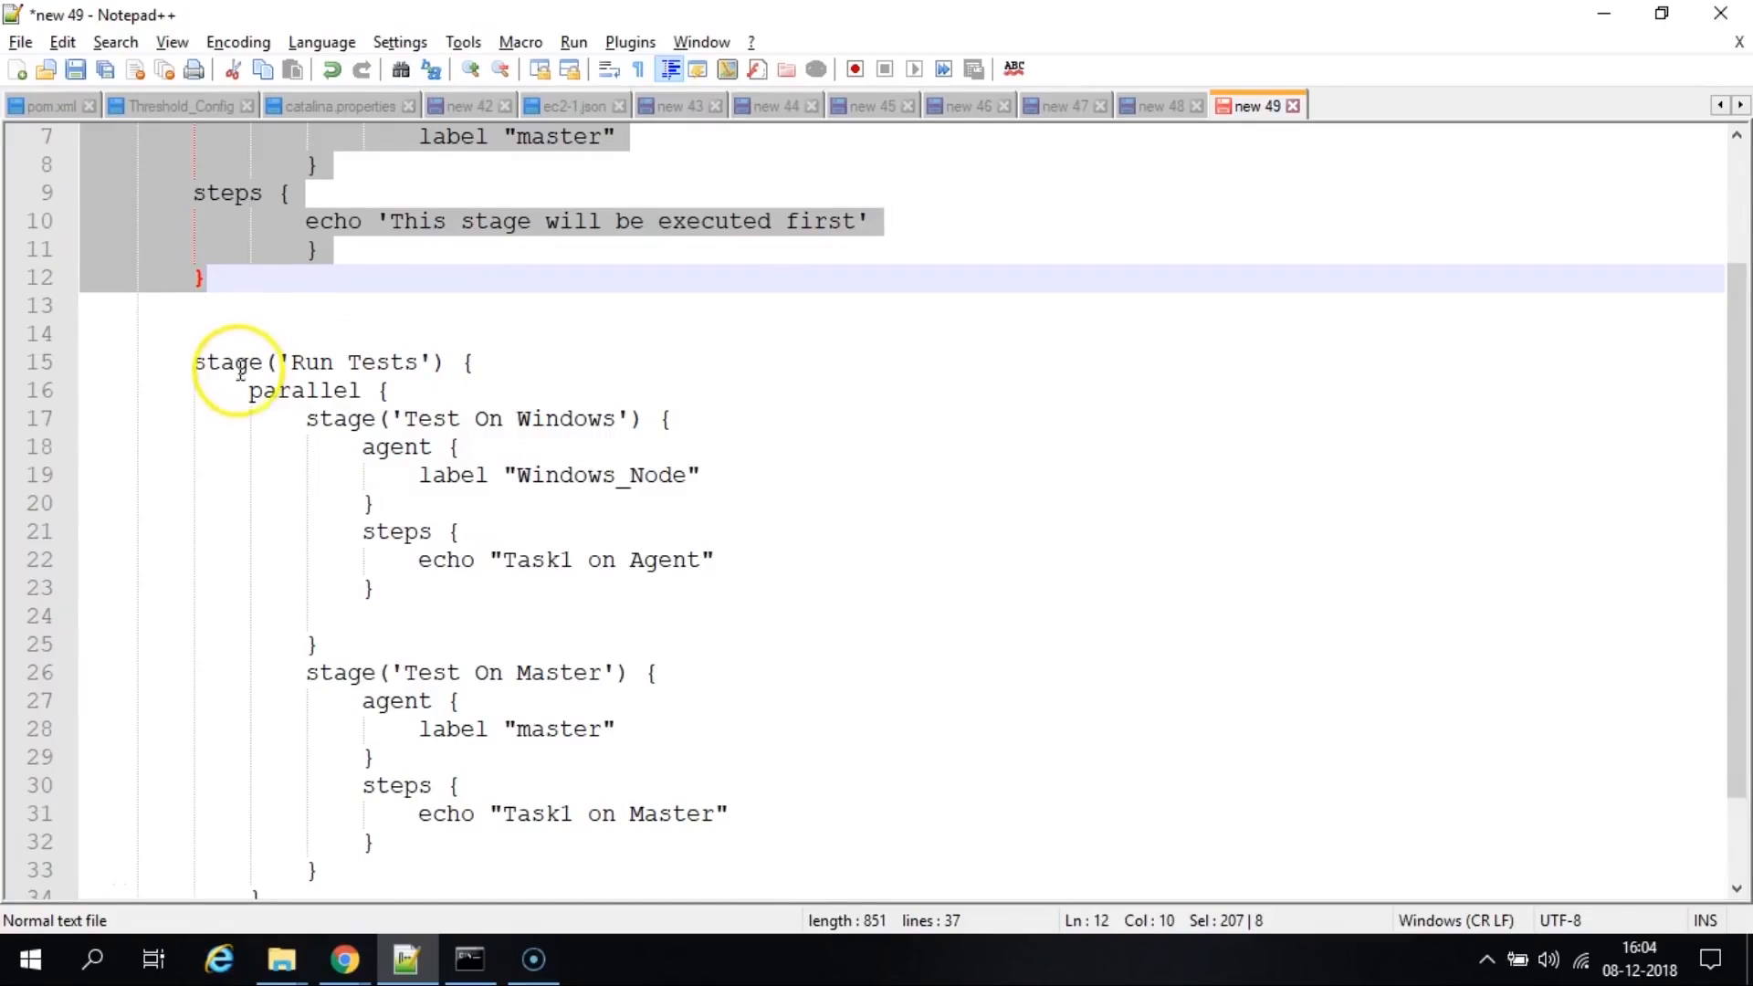
drag(244, 390, 419, 380)
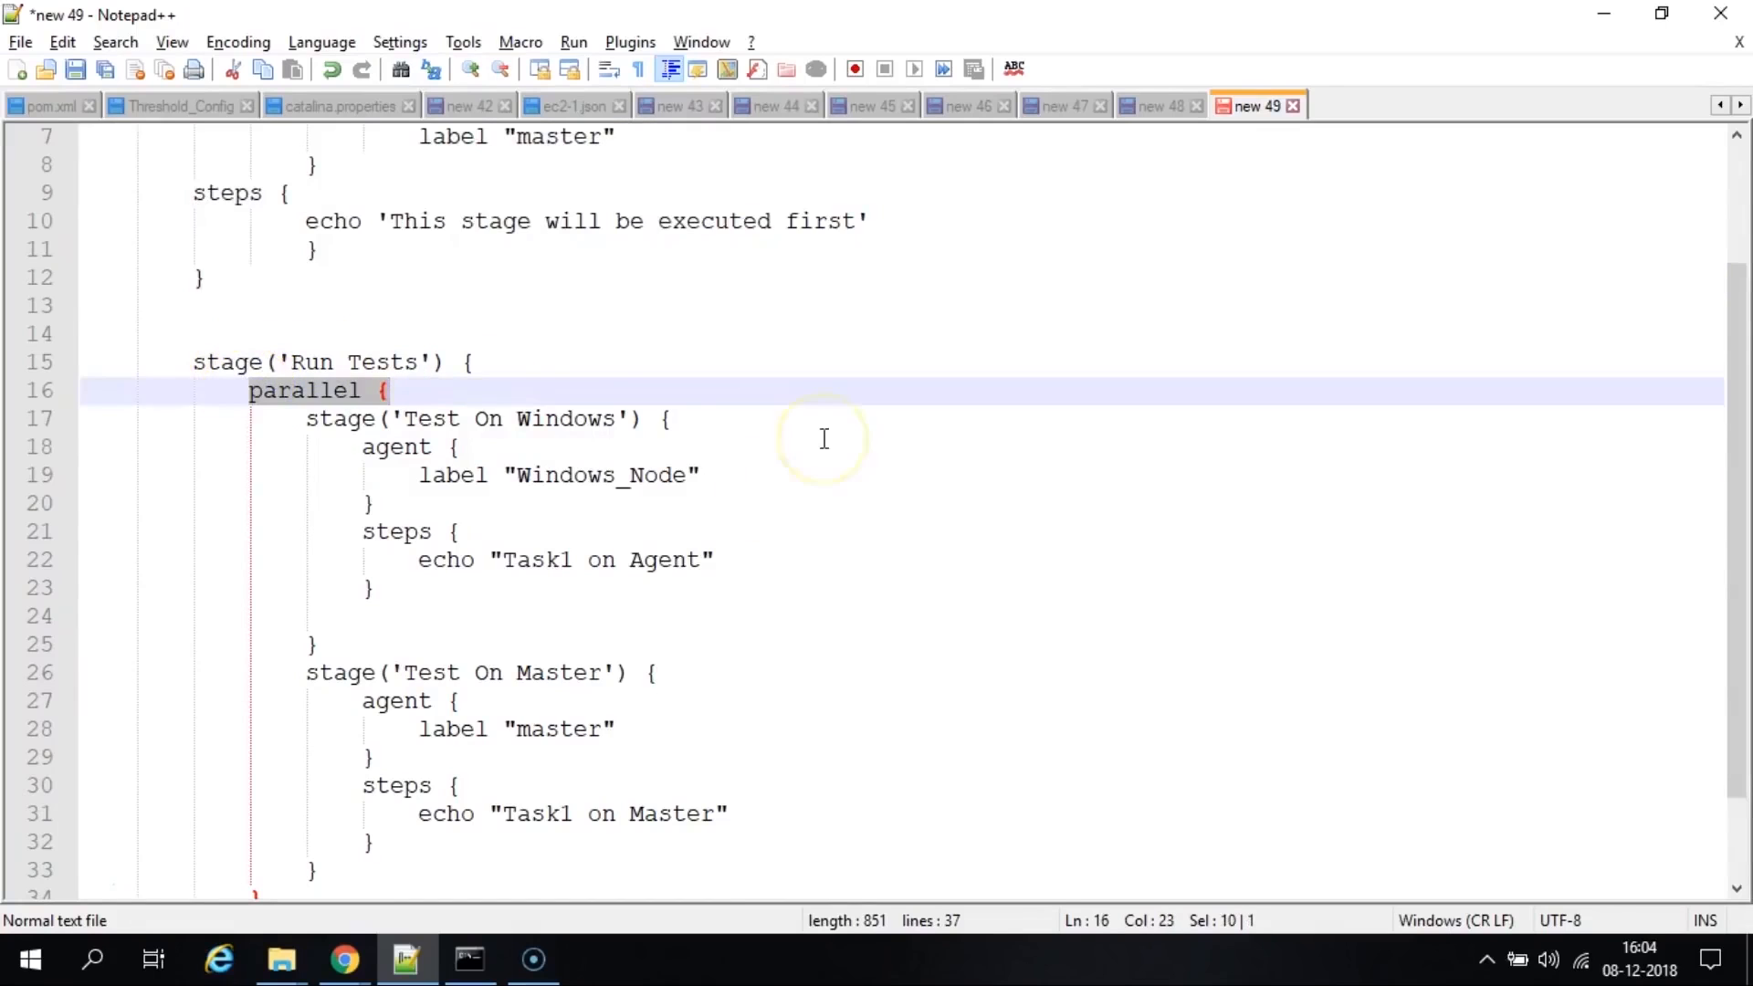
scroll(823, 439, down, 1)
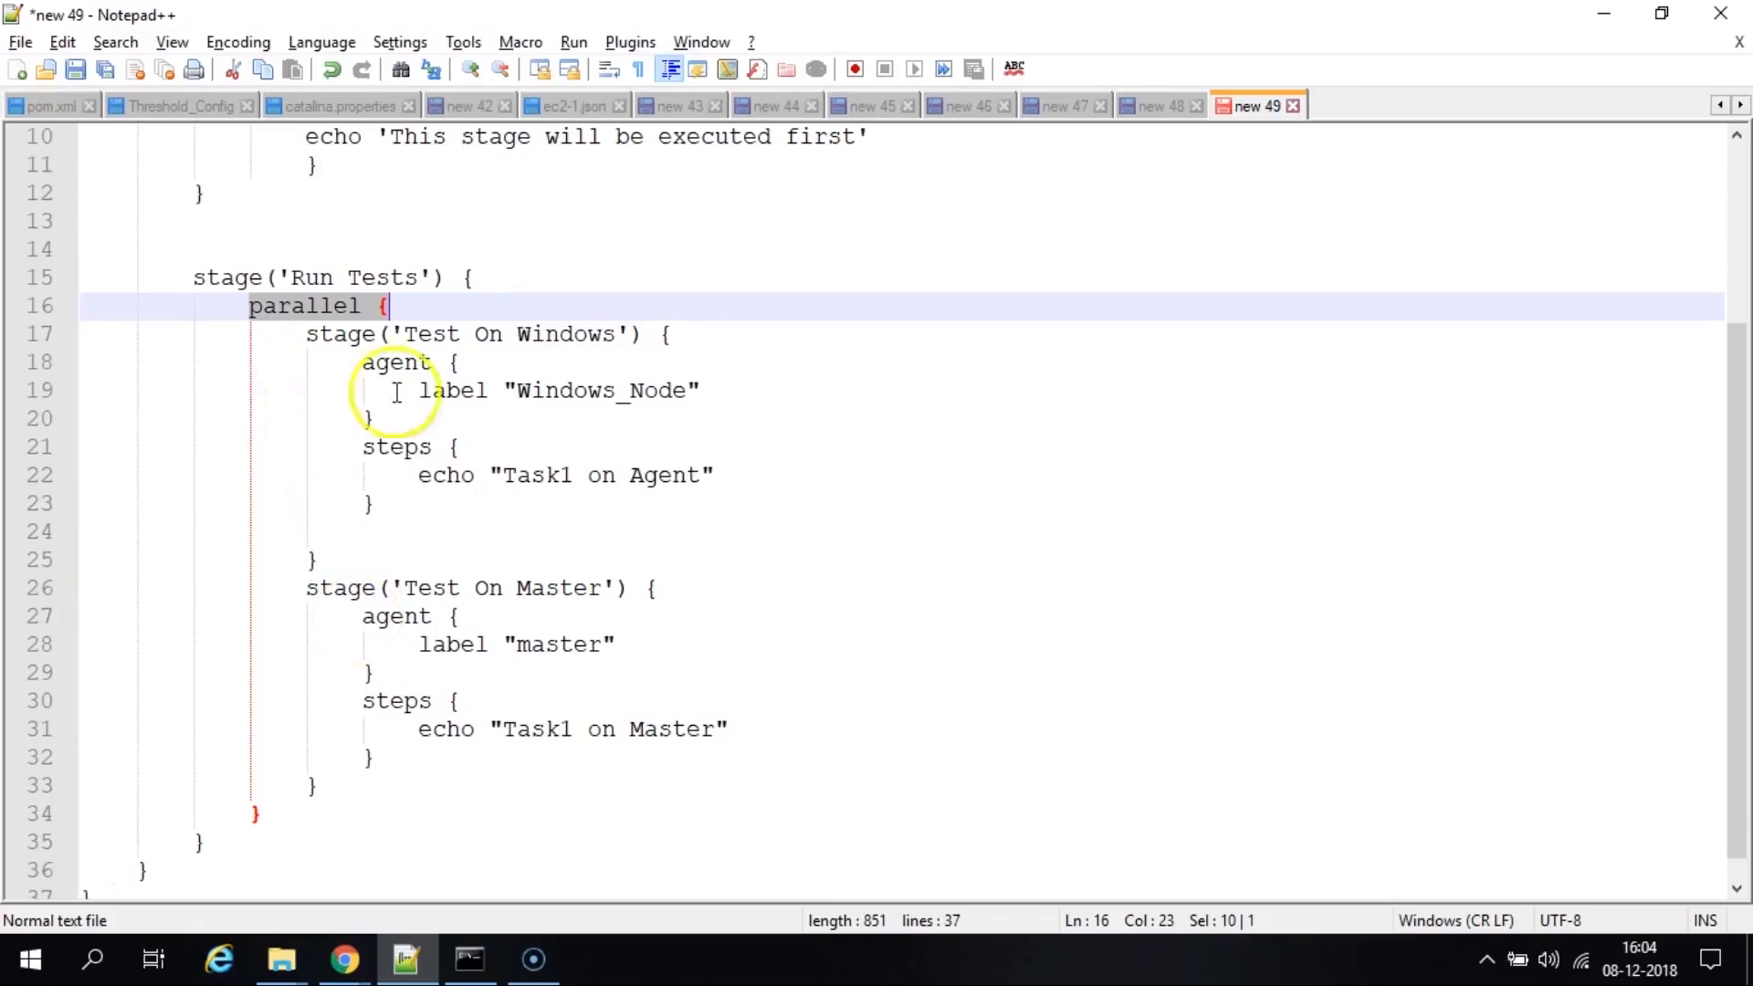
double_click(316, 305)
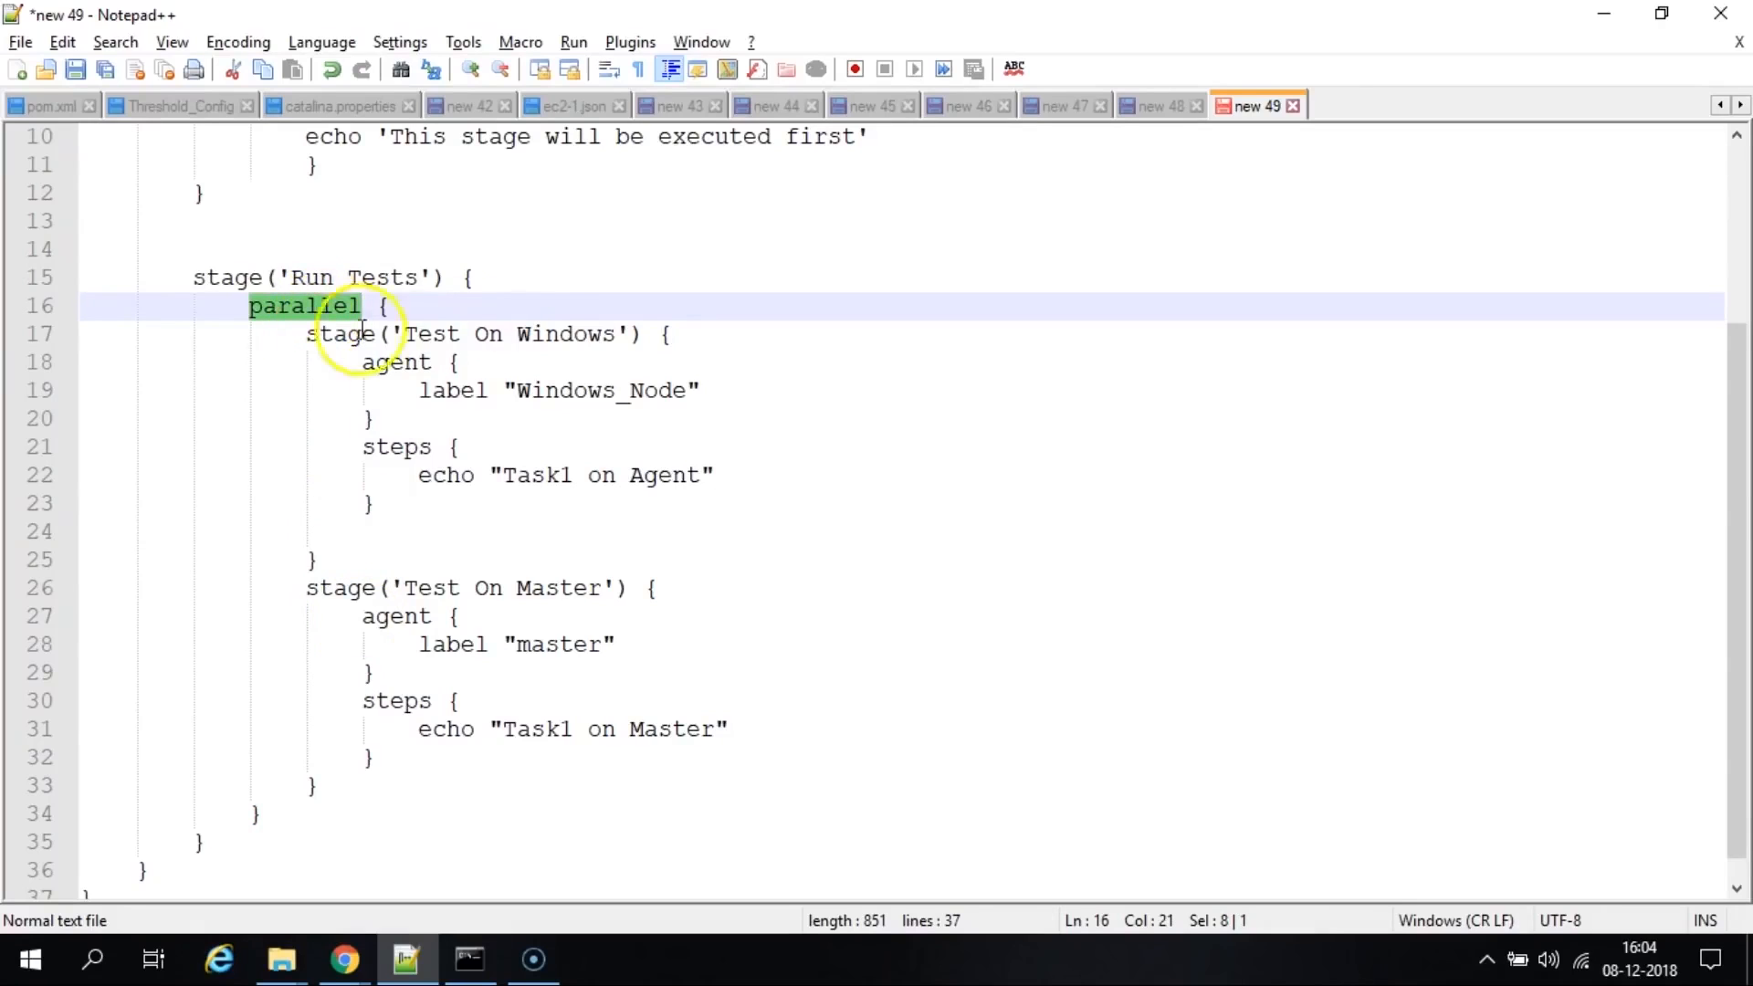
drag(364, 364, 392, 427)
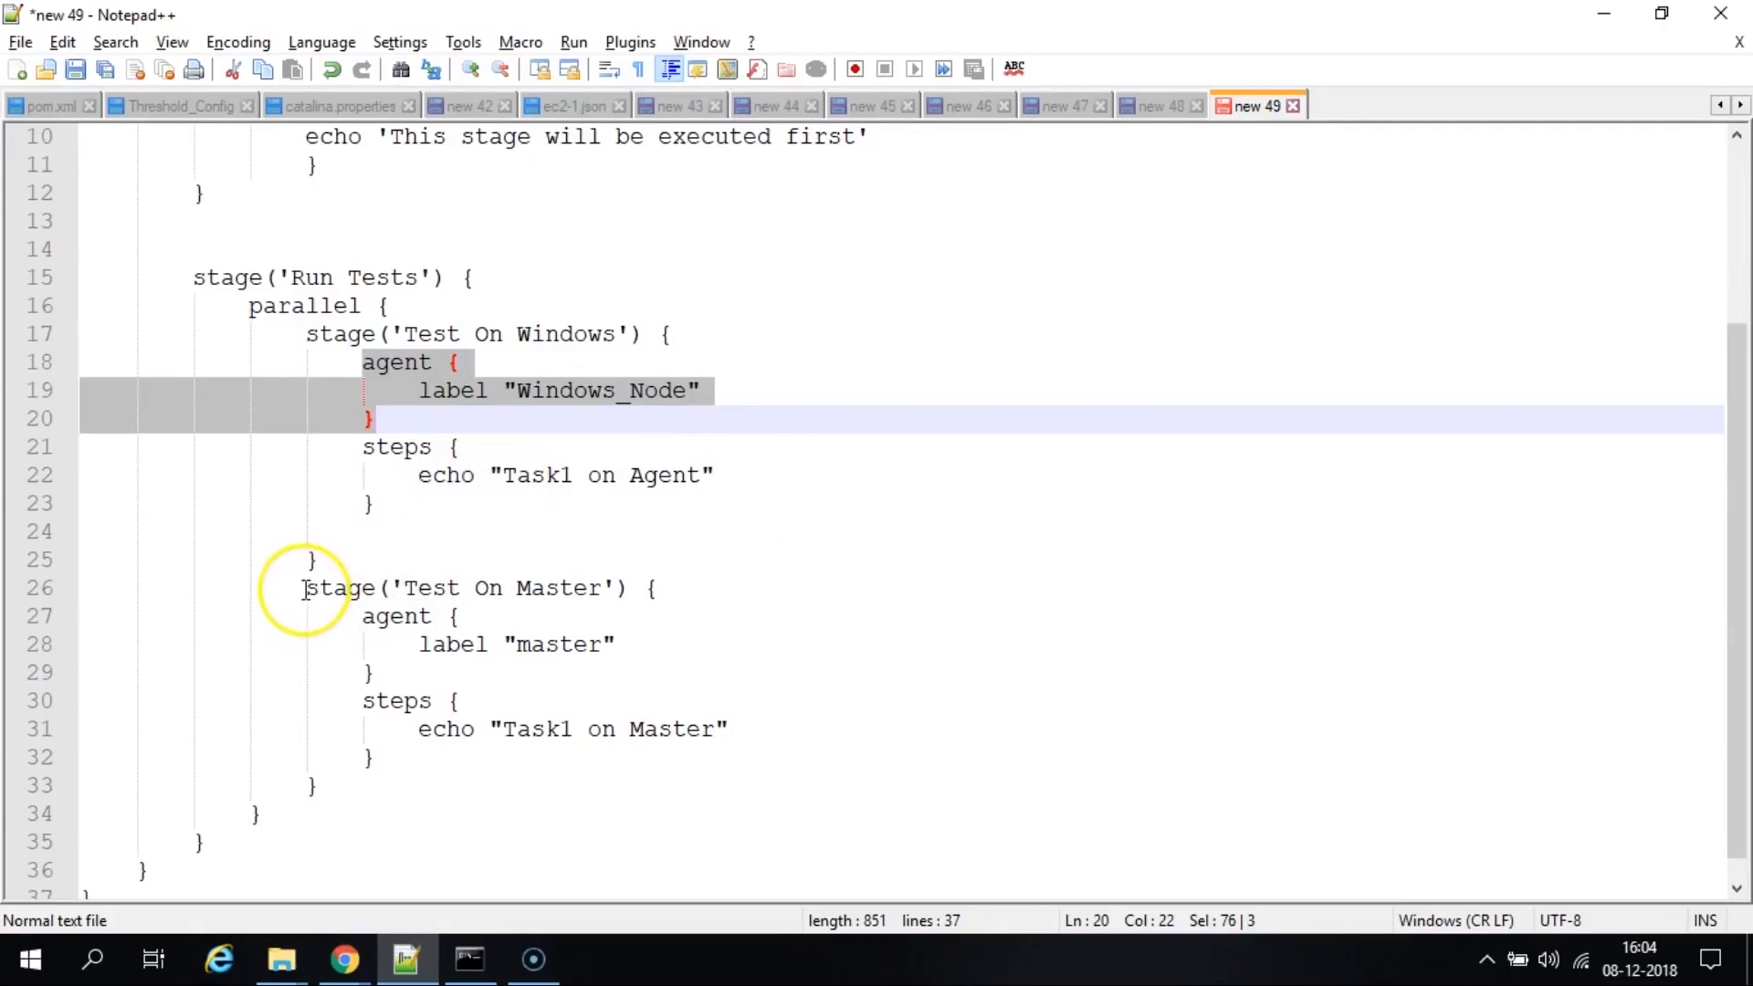
drag(305, 589, 404, 779)
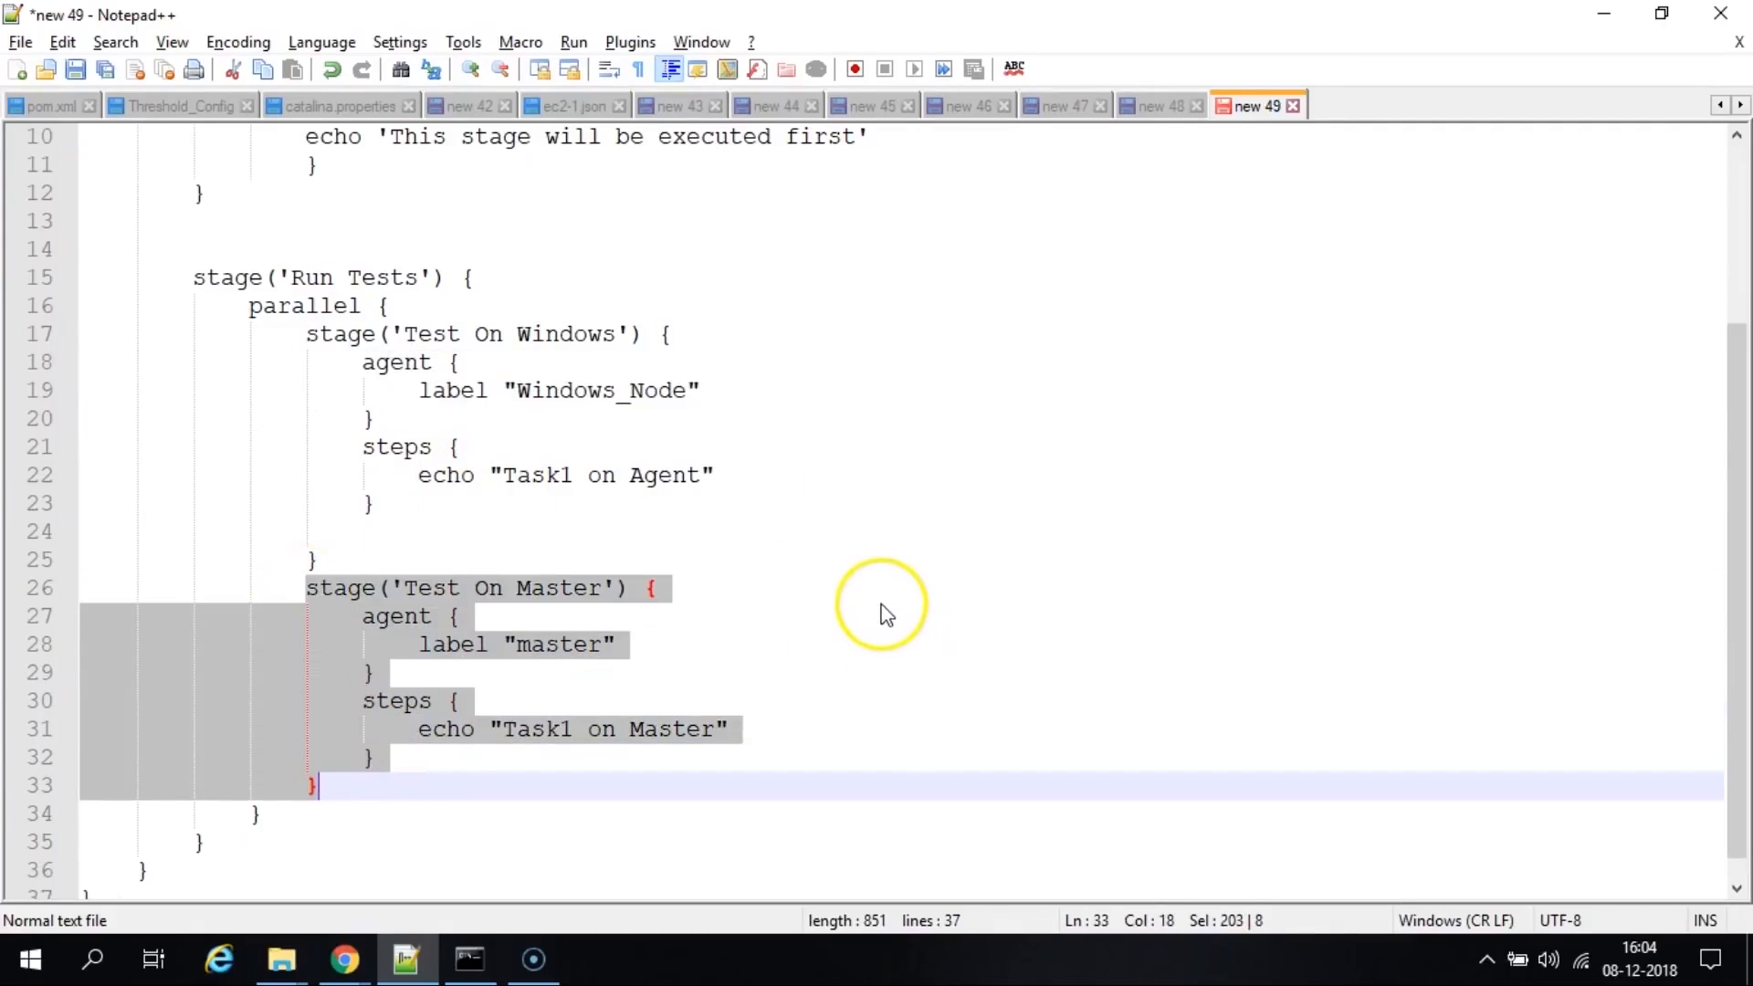
double_click(304, 306)
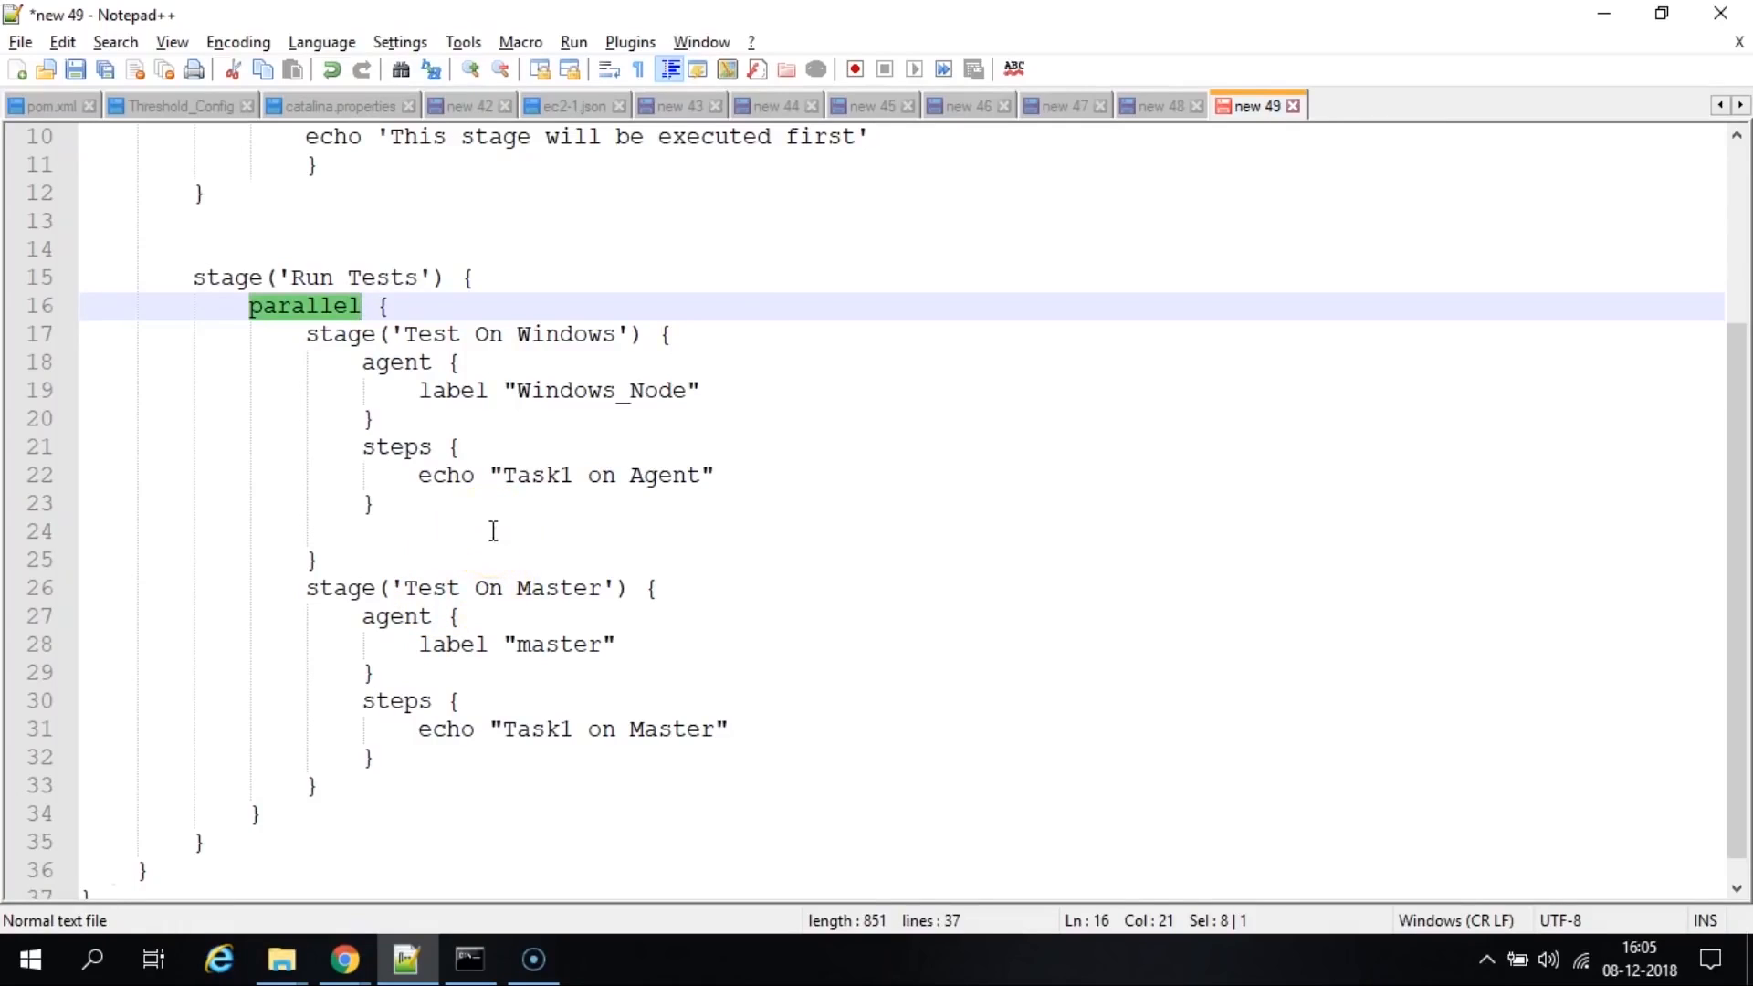
Copy the entire parallel pipeline script from Notepad++ into Parallel_Agent_Pipeline's Pipeline script and save the job.
key(ctrl+a)
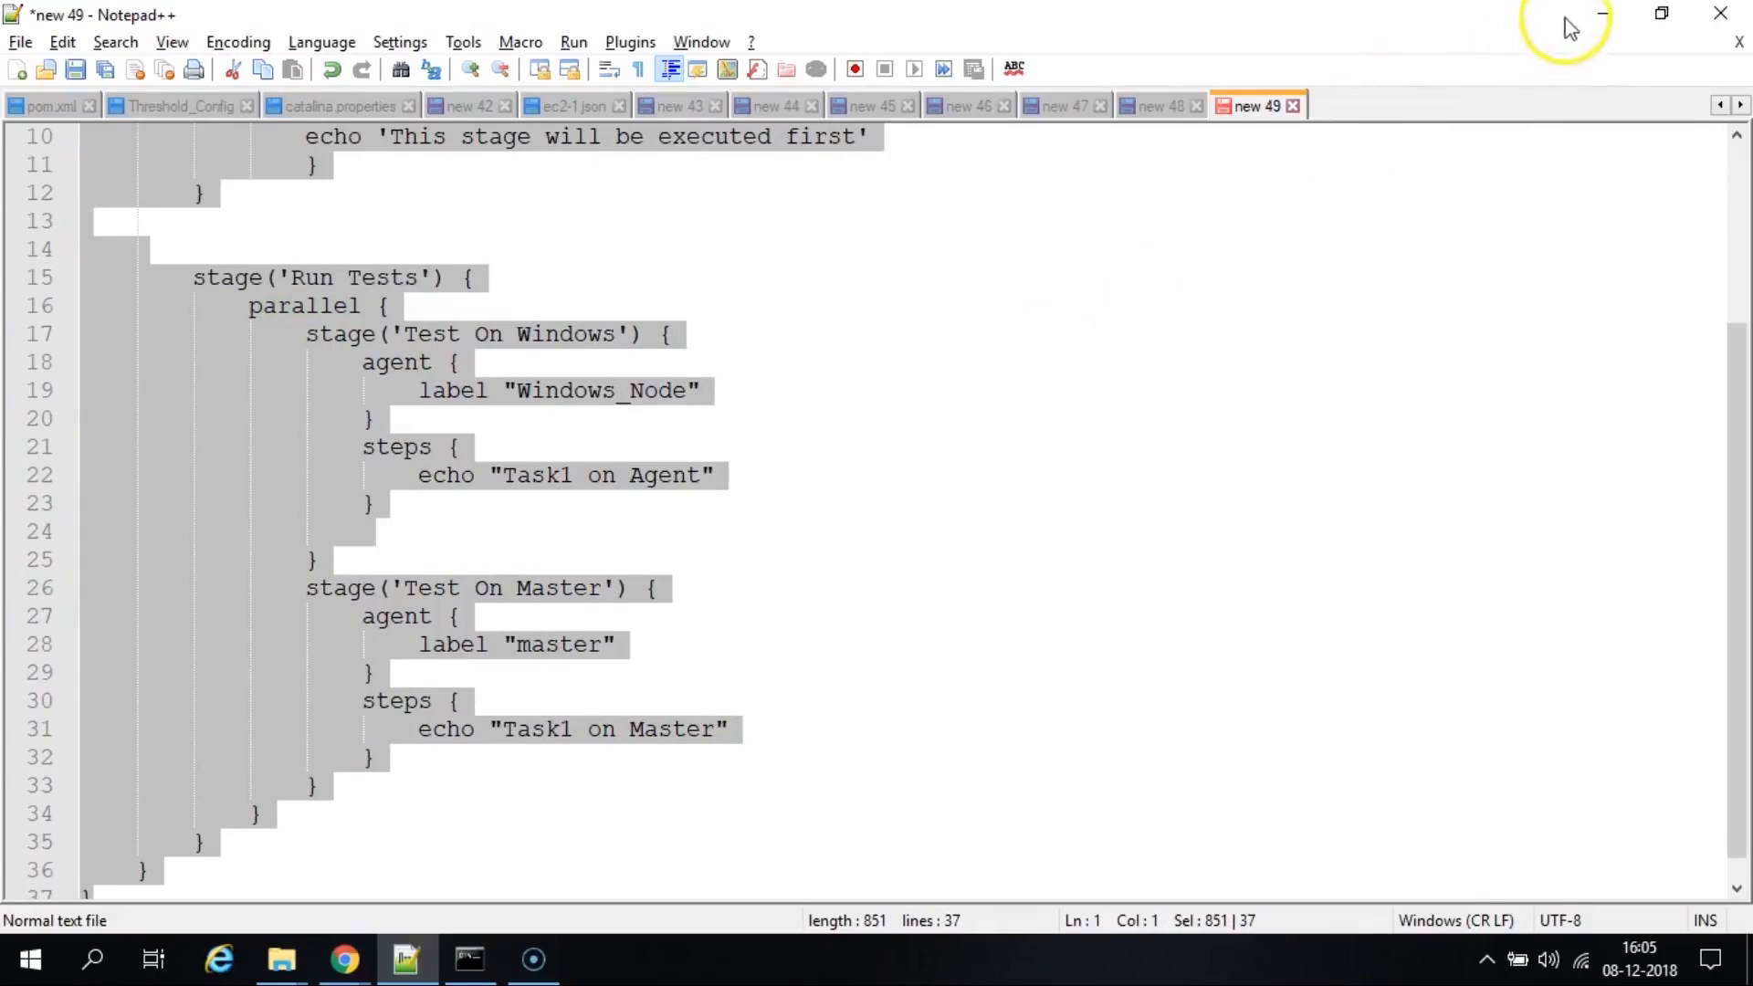
click(1604, 15)
key(ctrl+v)
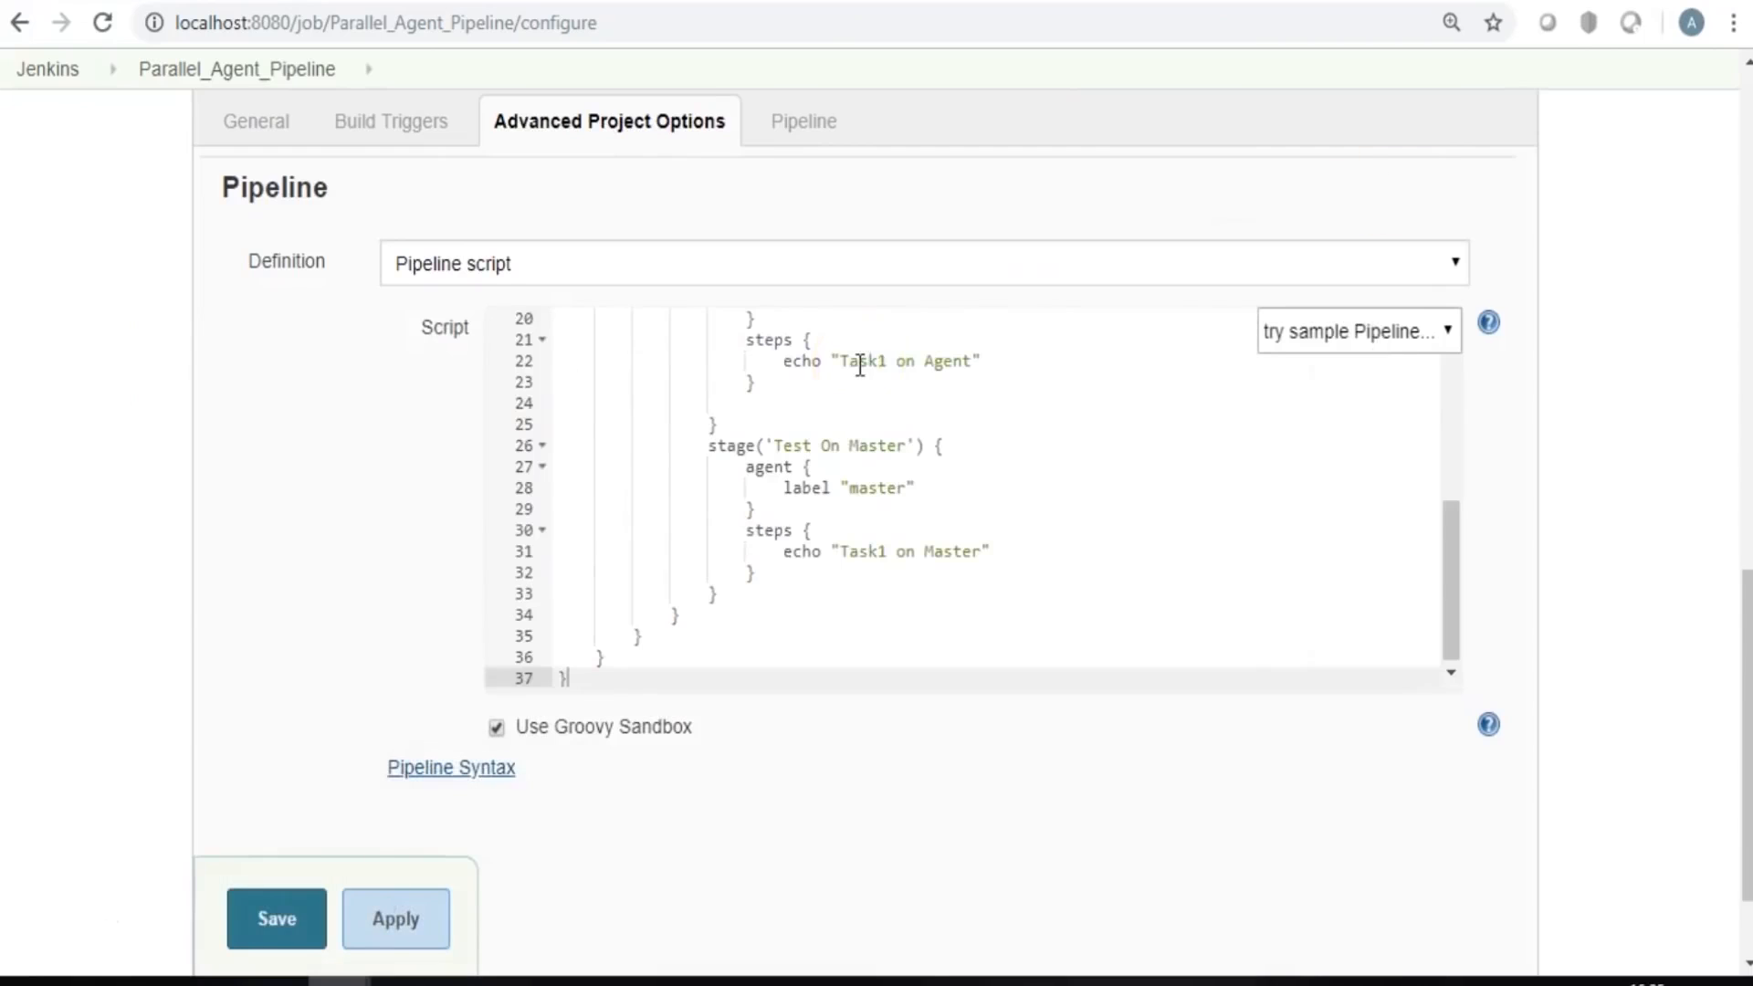
click(281, 920)
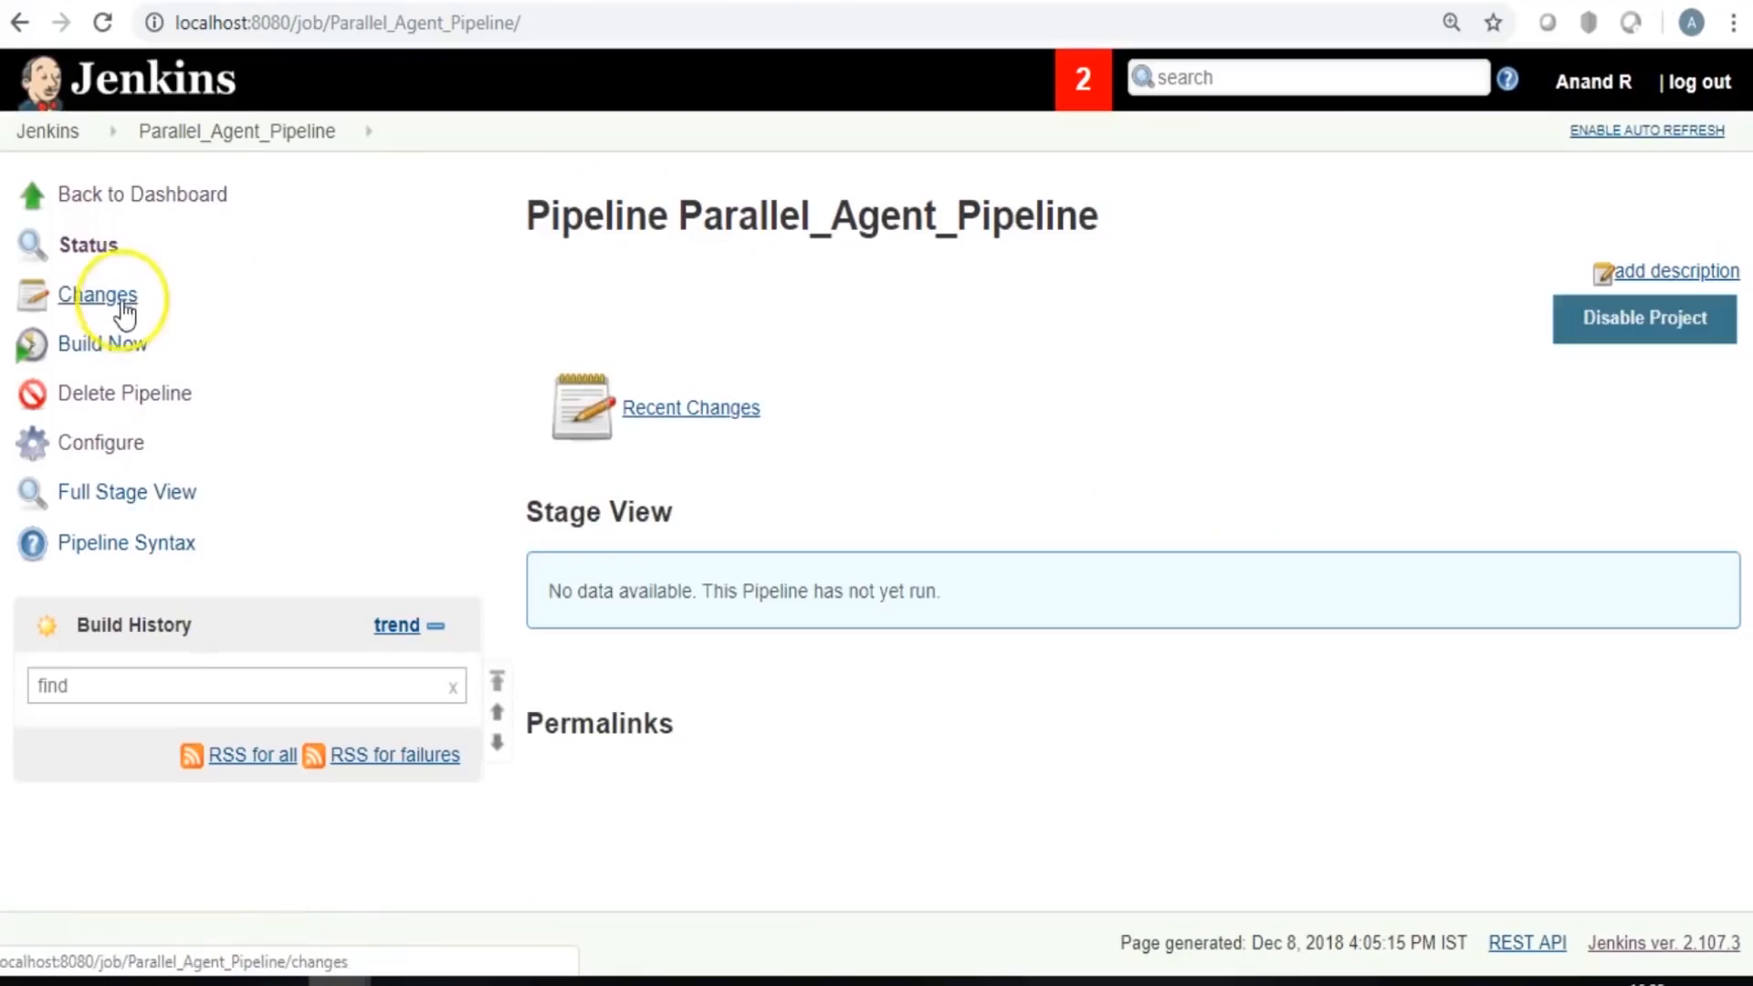
Start a build of Parallel_Agent_Pipeline and open the console output of build #1.
click(91, 344)
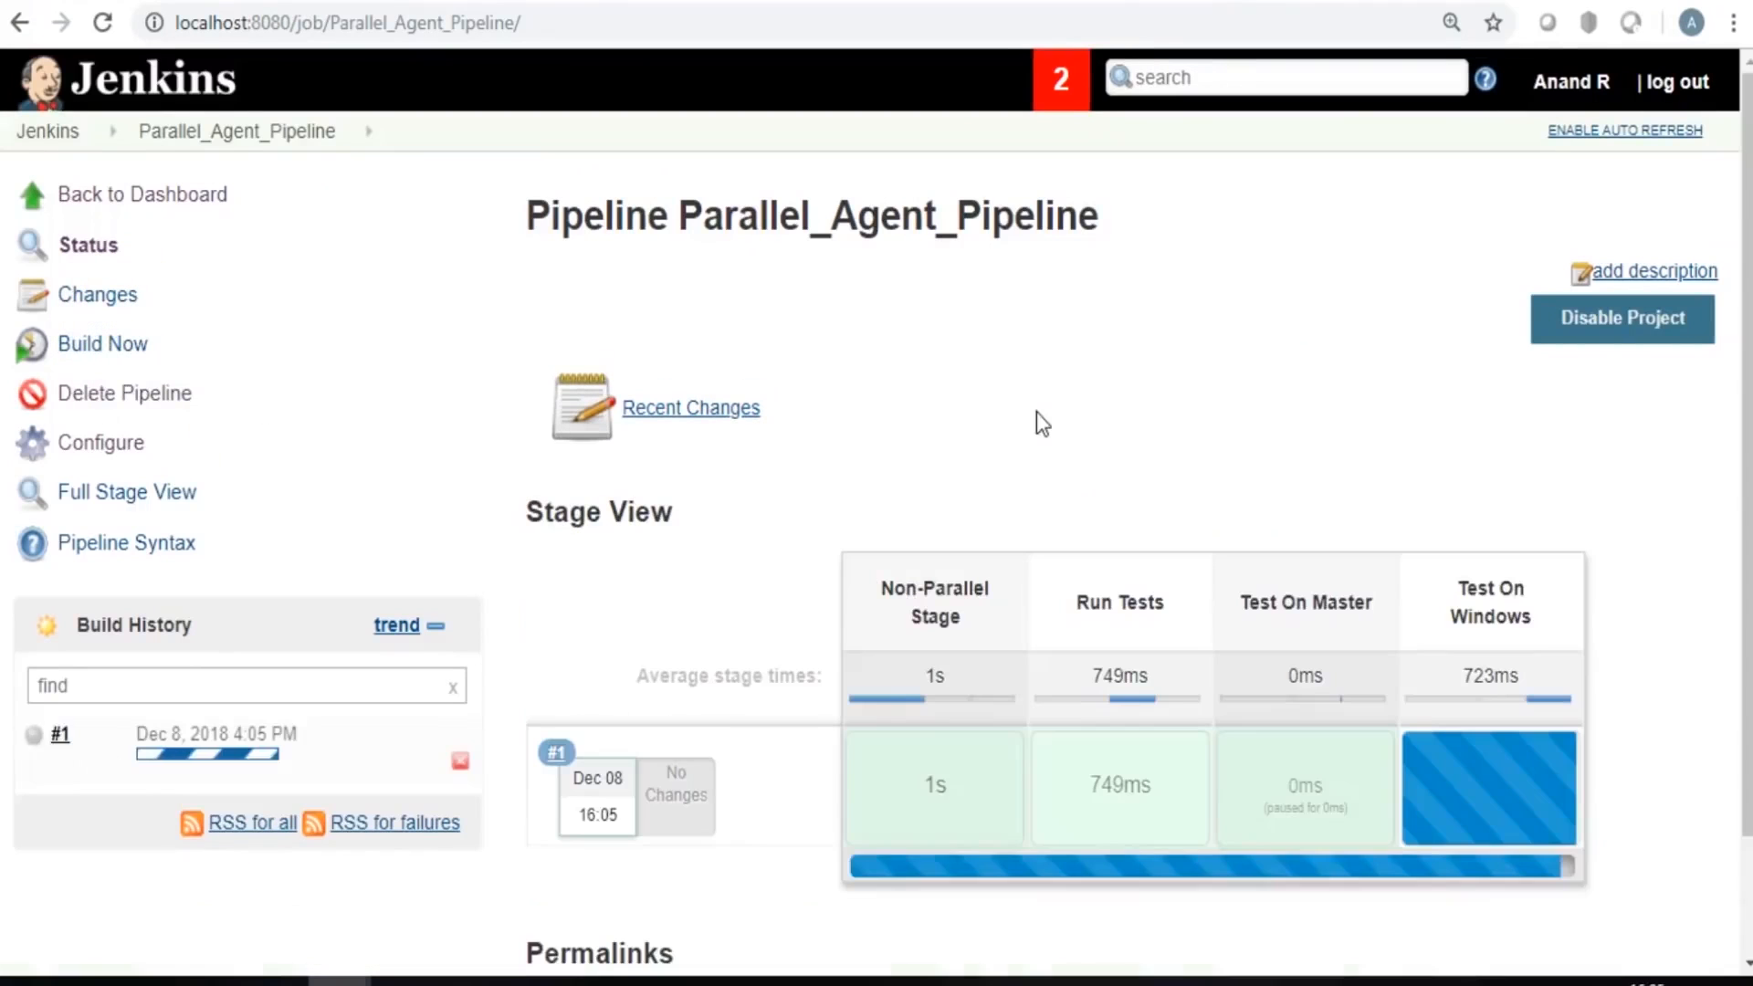
click(60, 735)
click(118, 342)
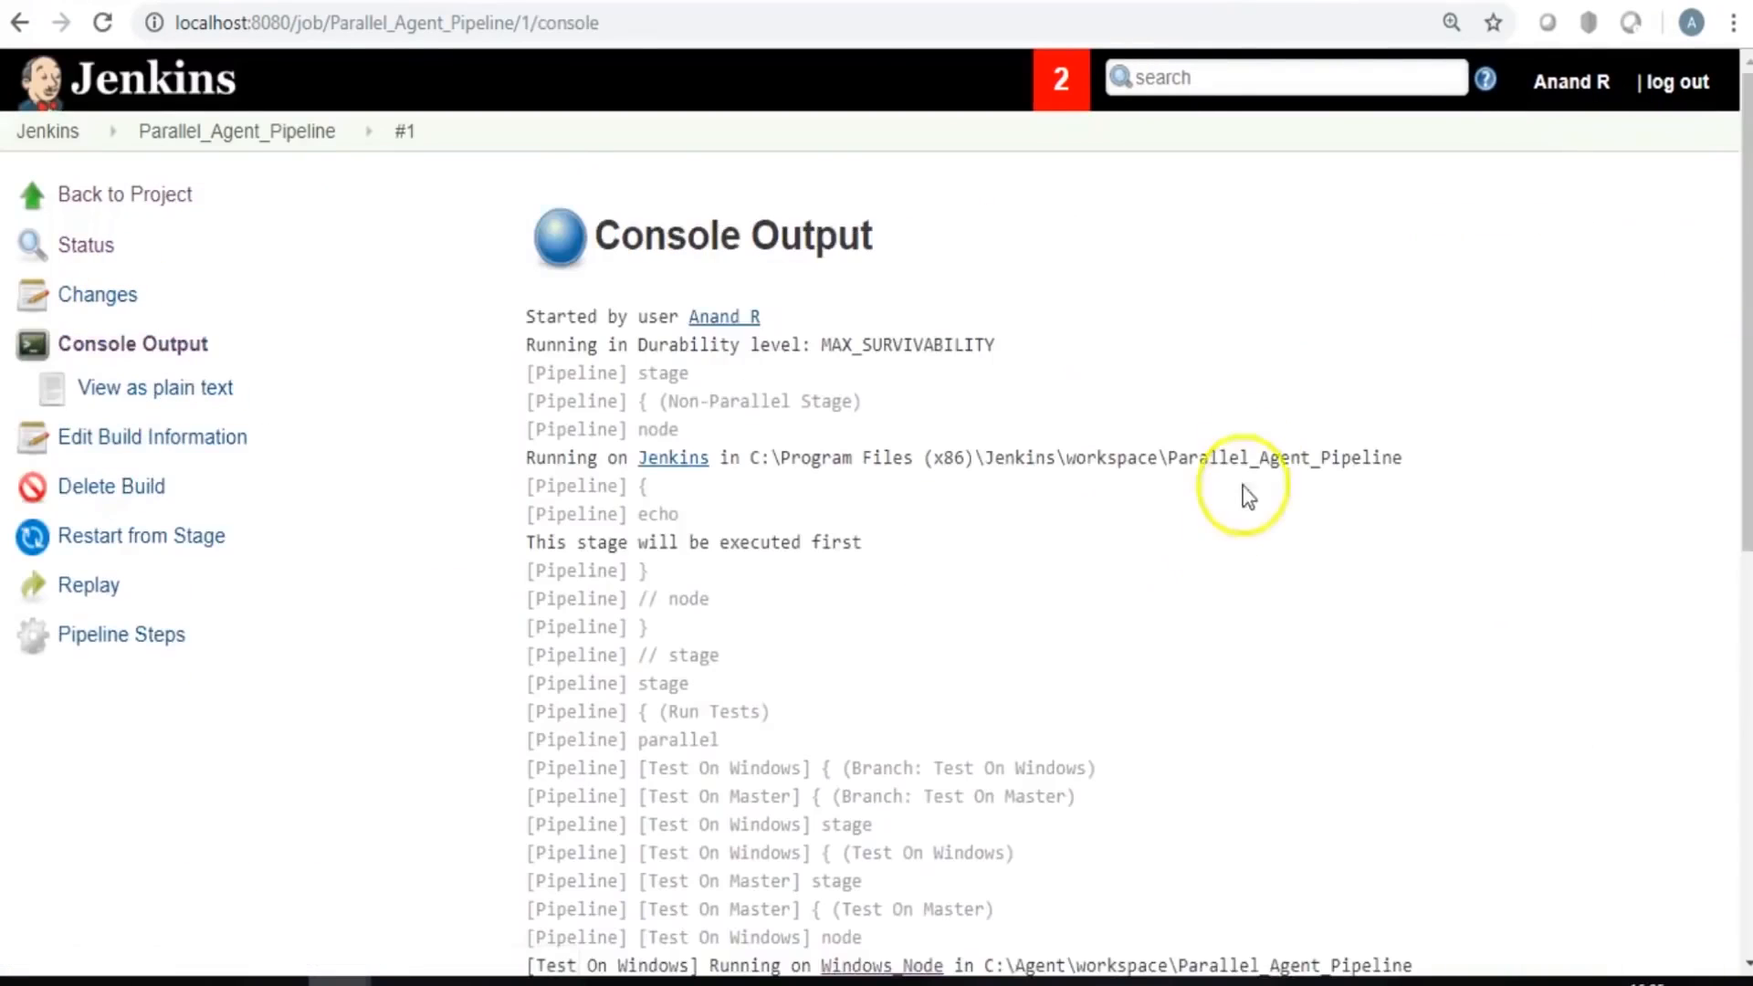
Examine the console output for the non-parallel stage and both parallel test stages, and return to the Parallel_Agent_Pipeline project page.
scroll(1247, 497, down, 3)
drag(638, 263, 869, 261)
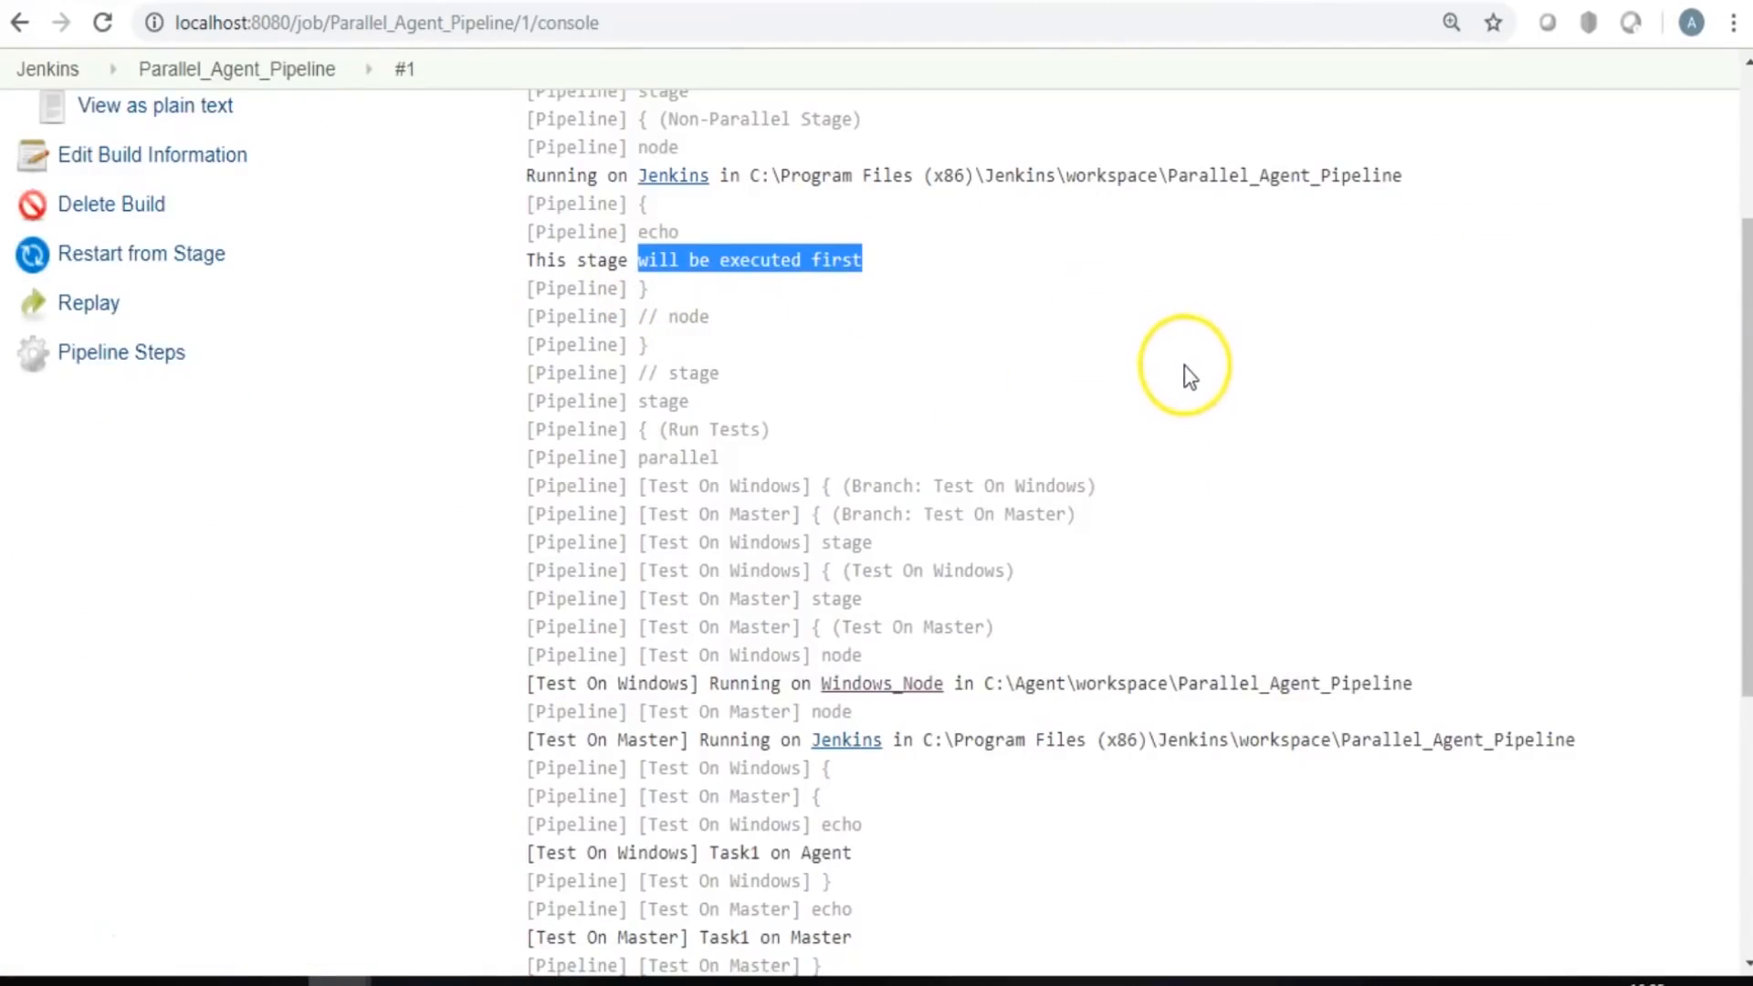
scroll(743, 548, down, 3)
drag(730, 571, 852, 572)
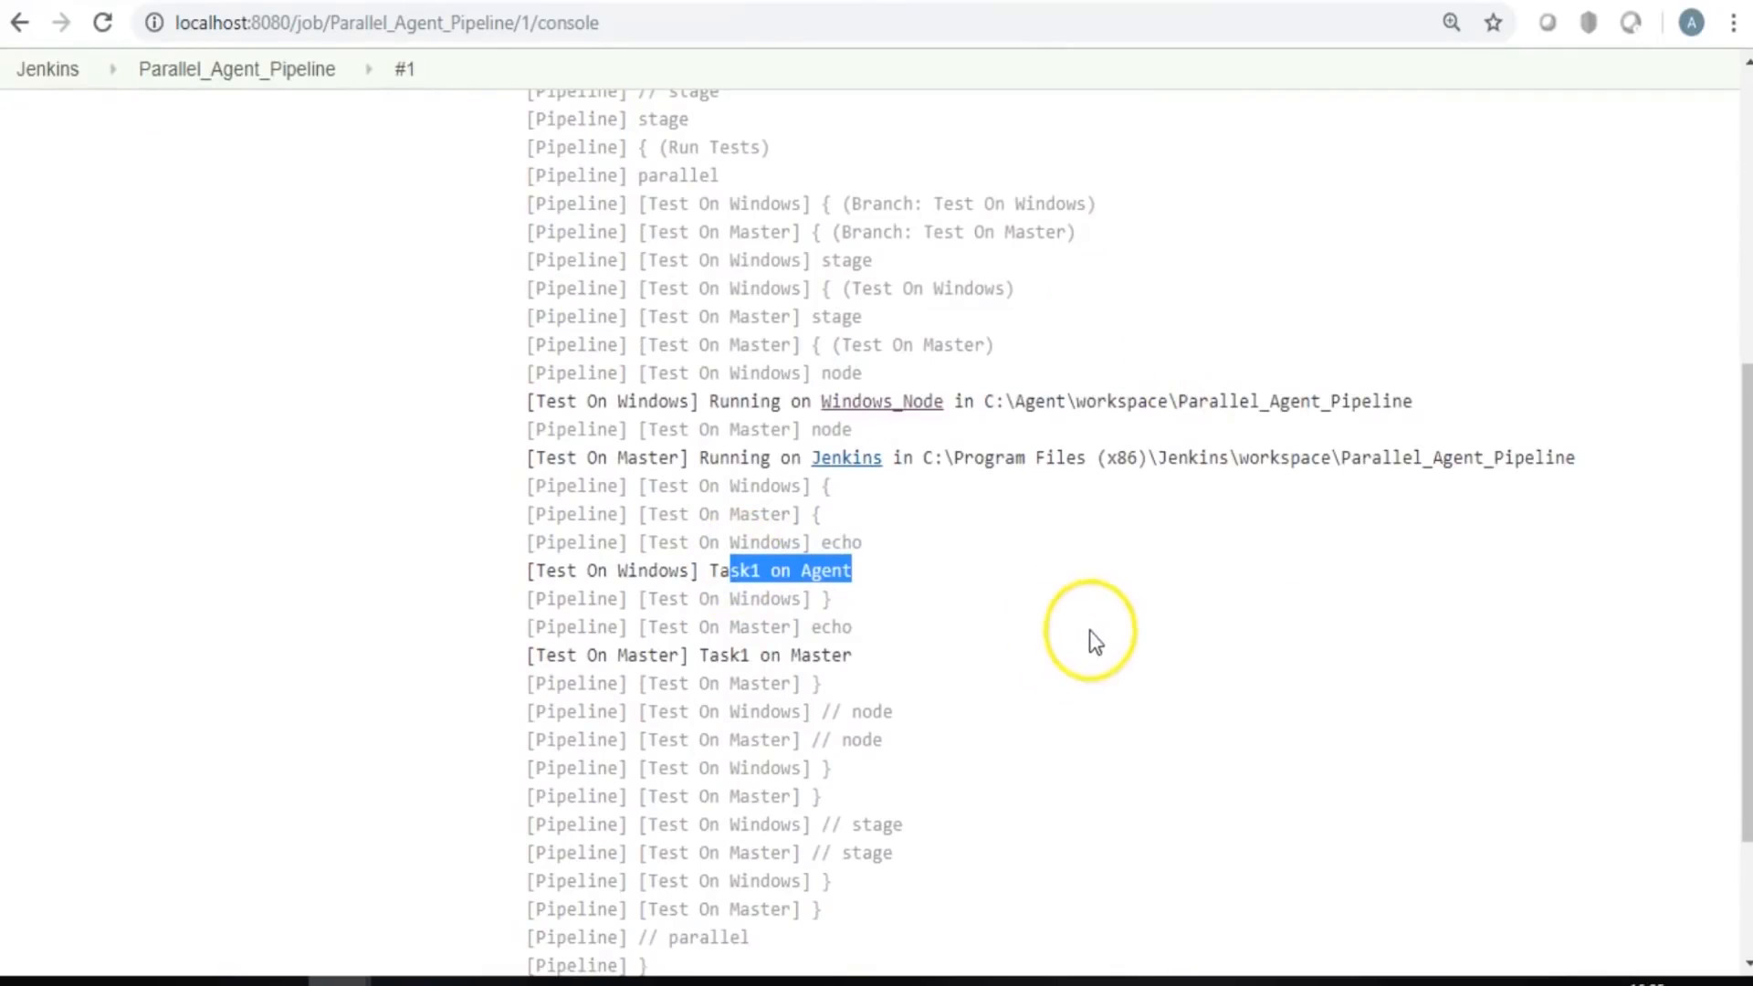
drag(720, 655, 821, 655)
scroll(1137, 632, down, 2)
scroll(1137, 632, up, 6)
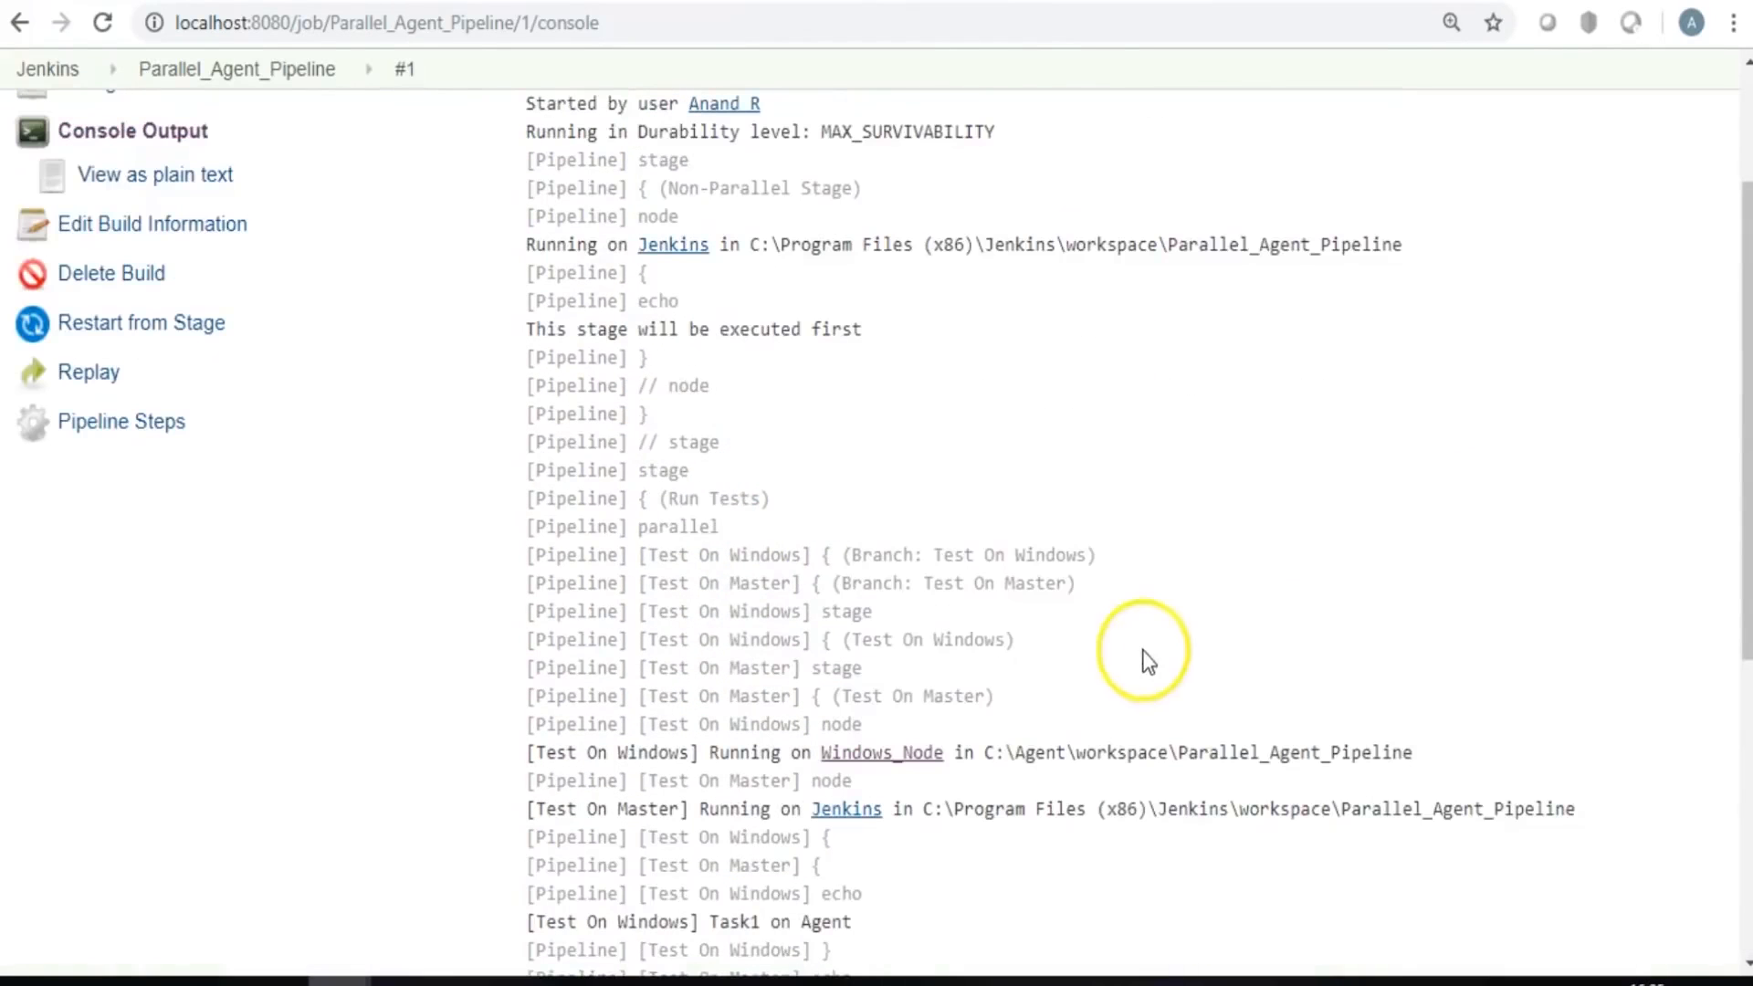
scroll(1131, 567, up, 3)
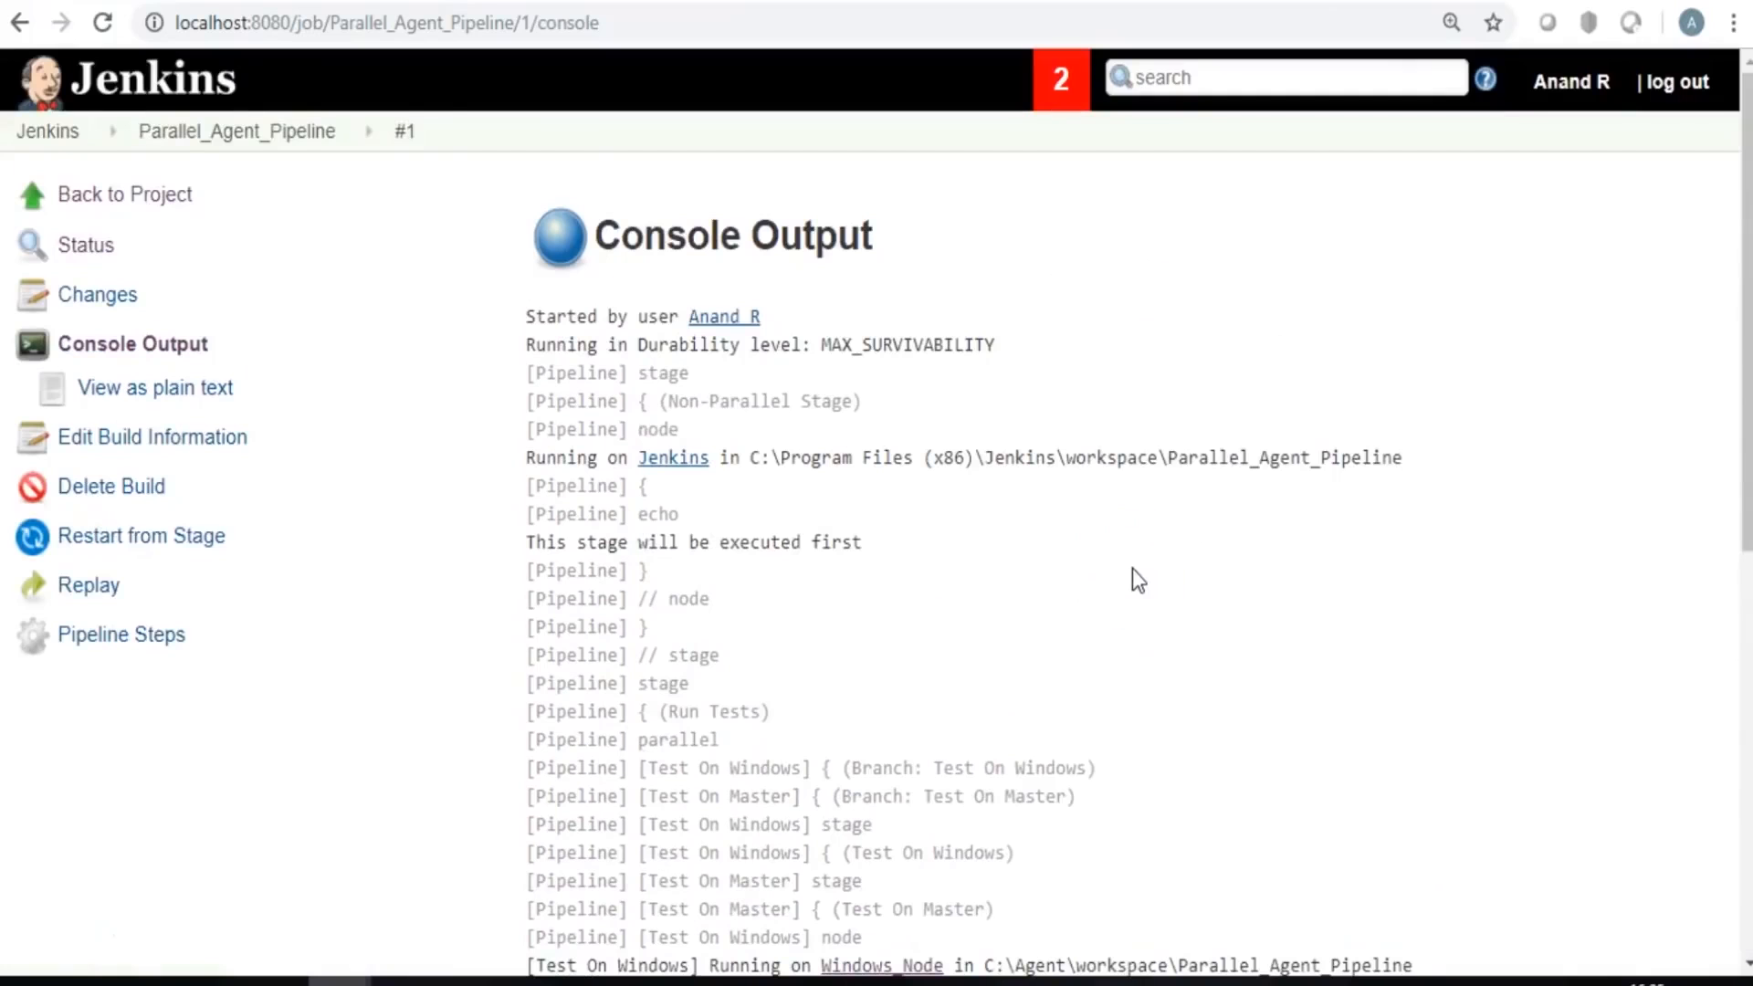
click(144, 197)
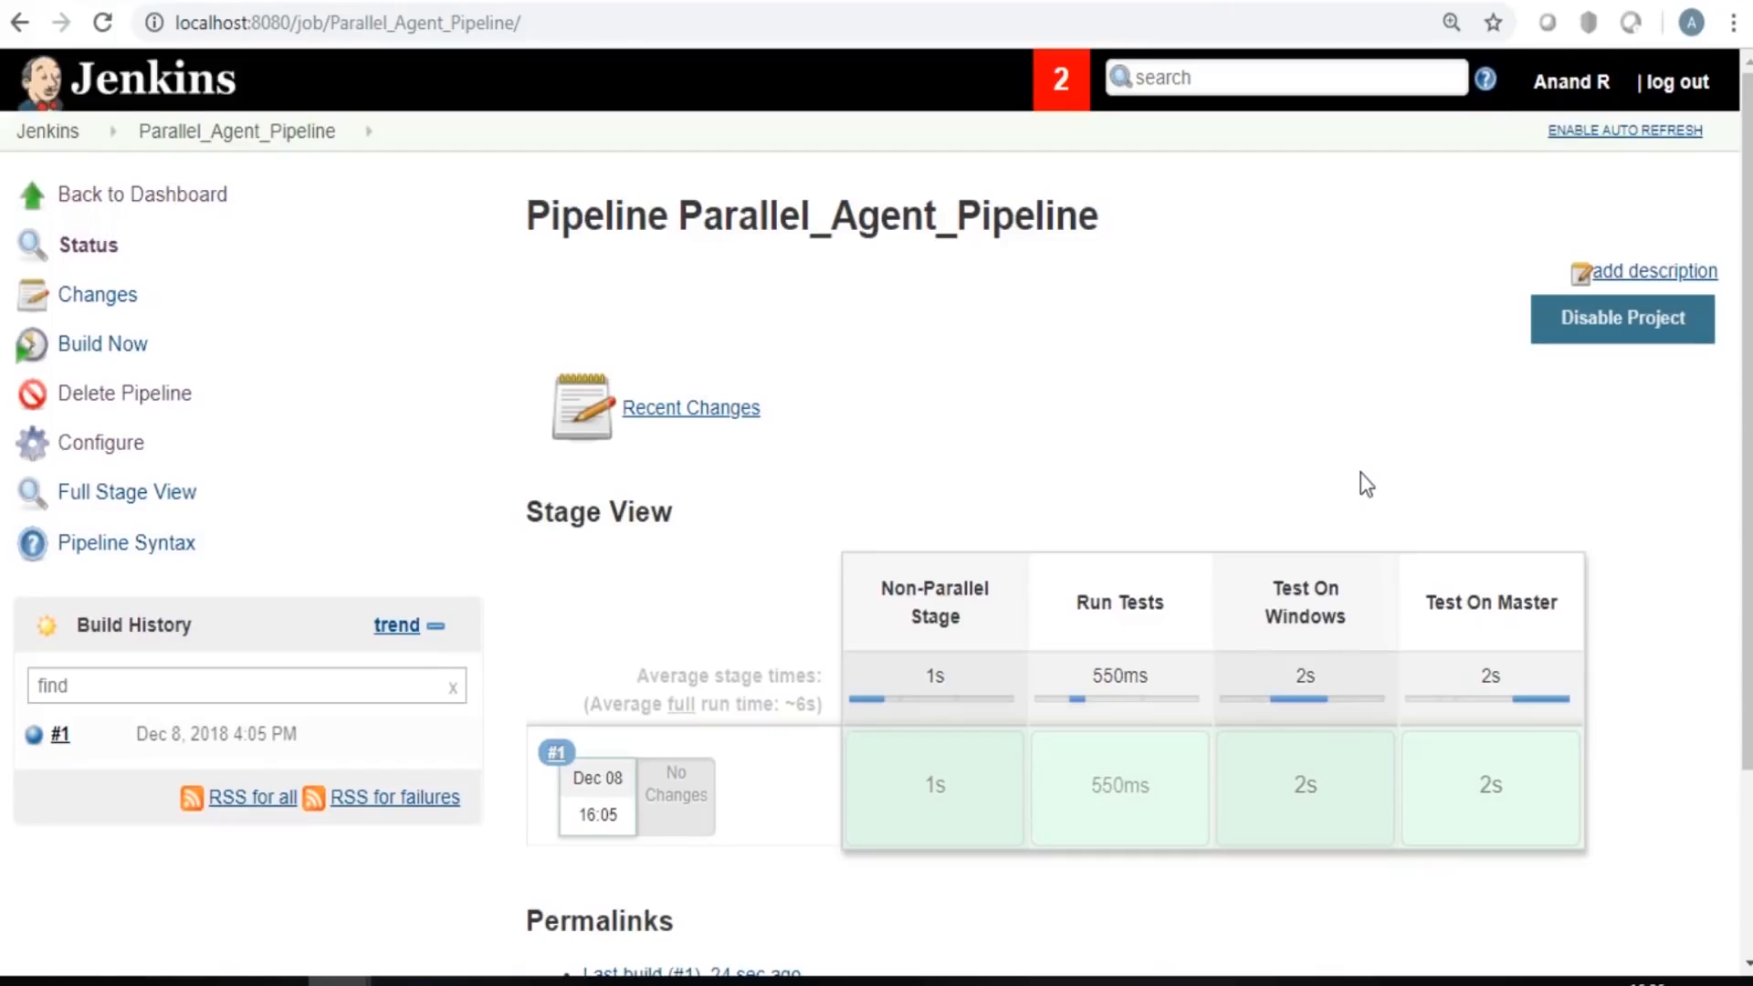
Open Parallel_Agent_Pipeline's configuration and copy its entire pipeline script.
click(119, 445)
scroll(737, 535, down, 5)
scroll(748, 540, down, 6)
click(746, 465)
click(733, 424)
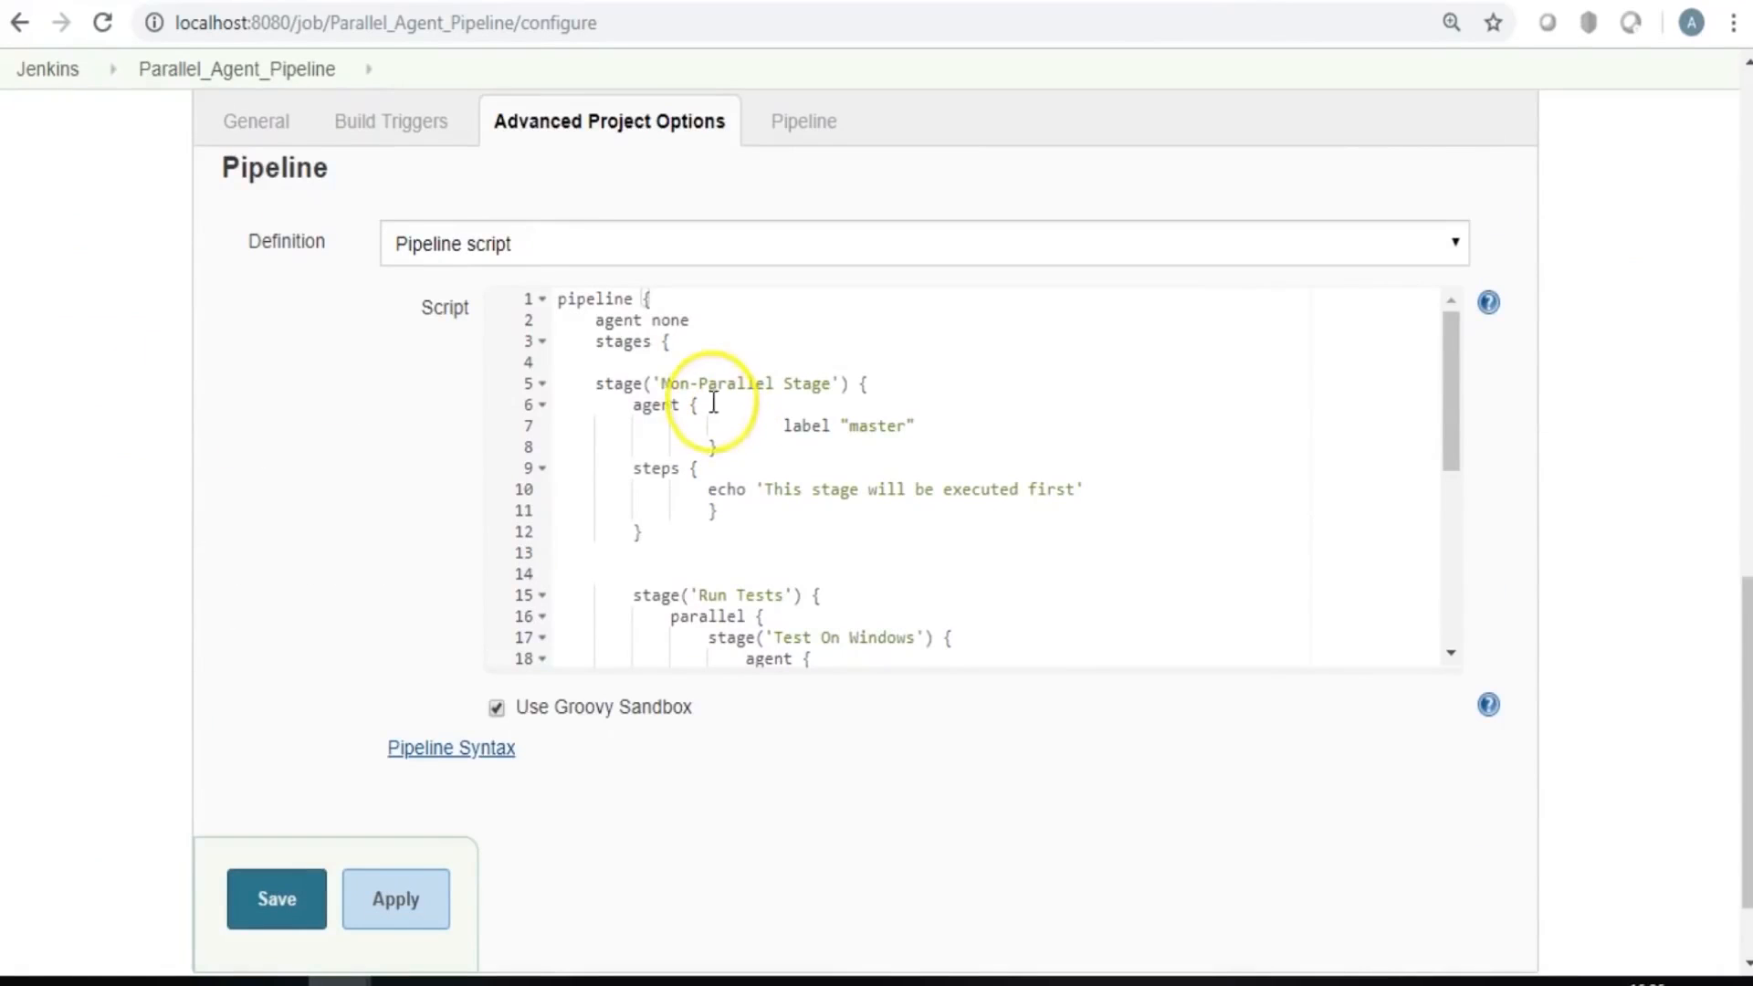
click(671, 405)
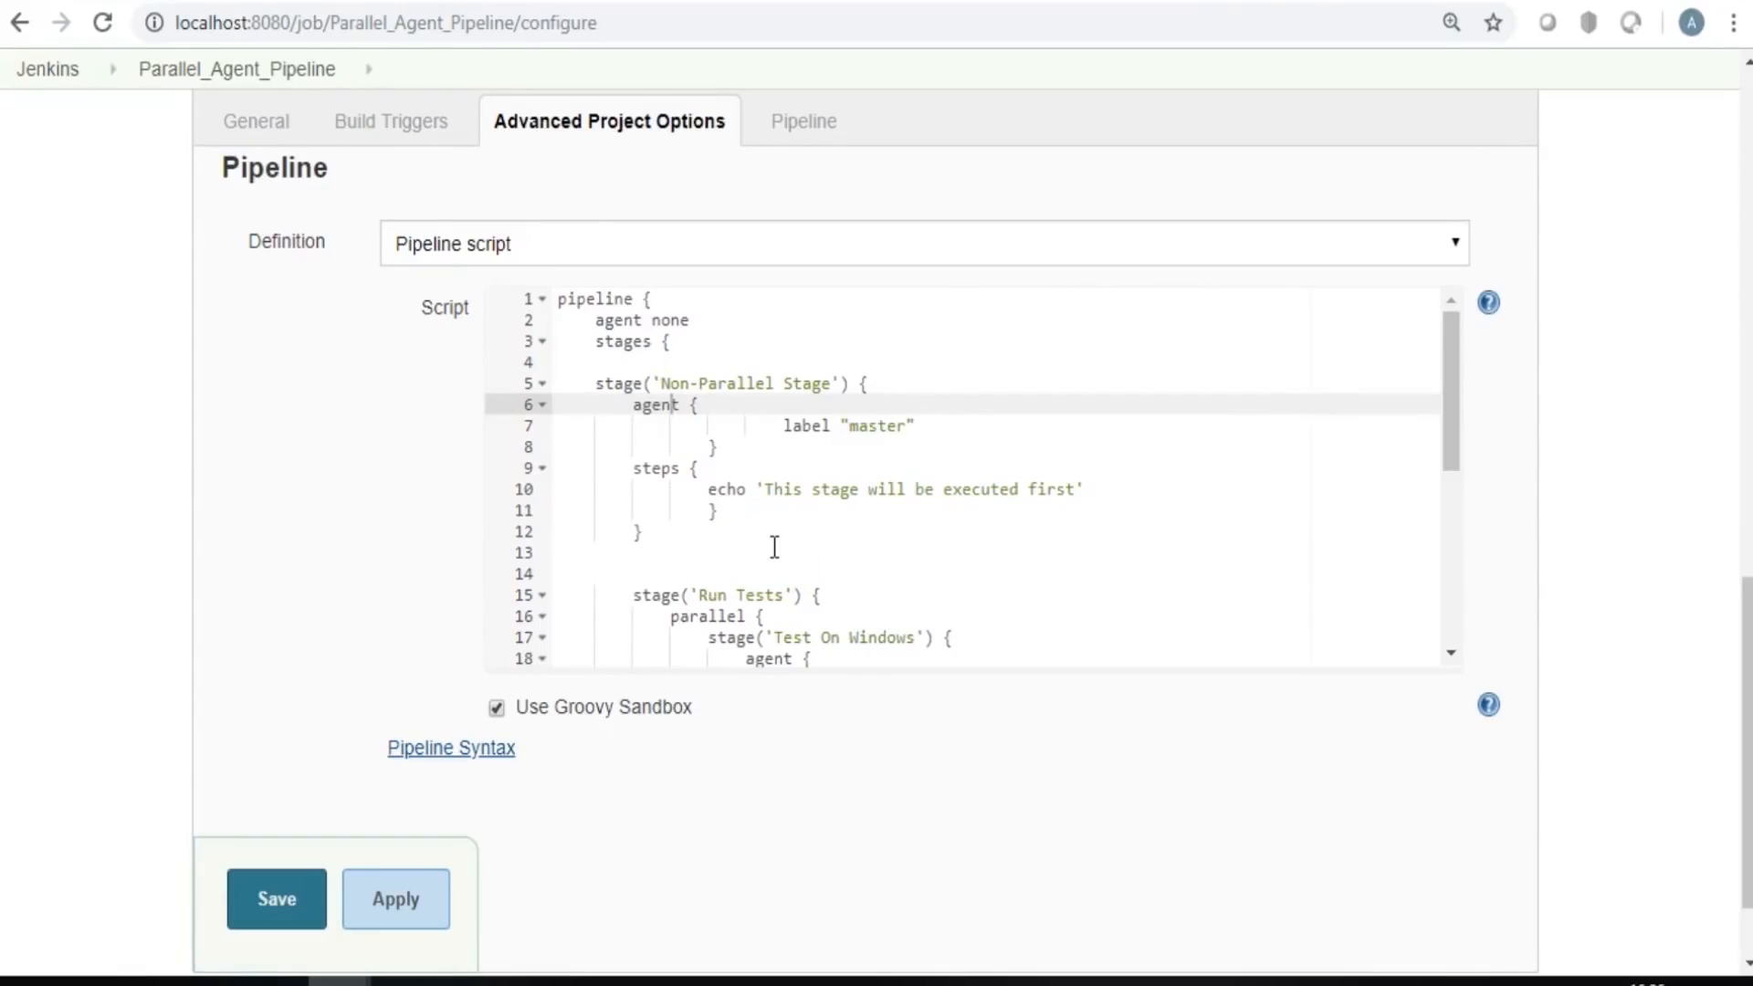
key(ctrl+a)
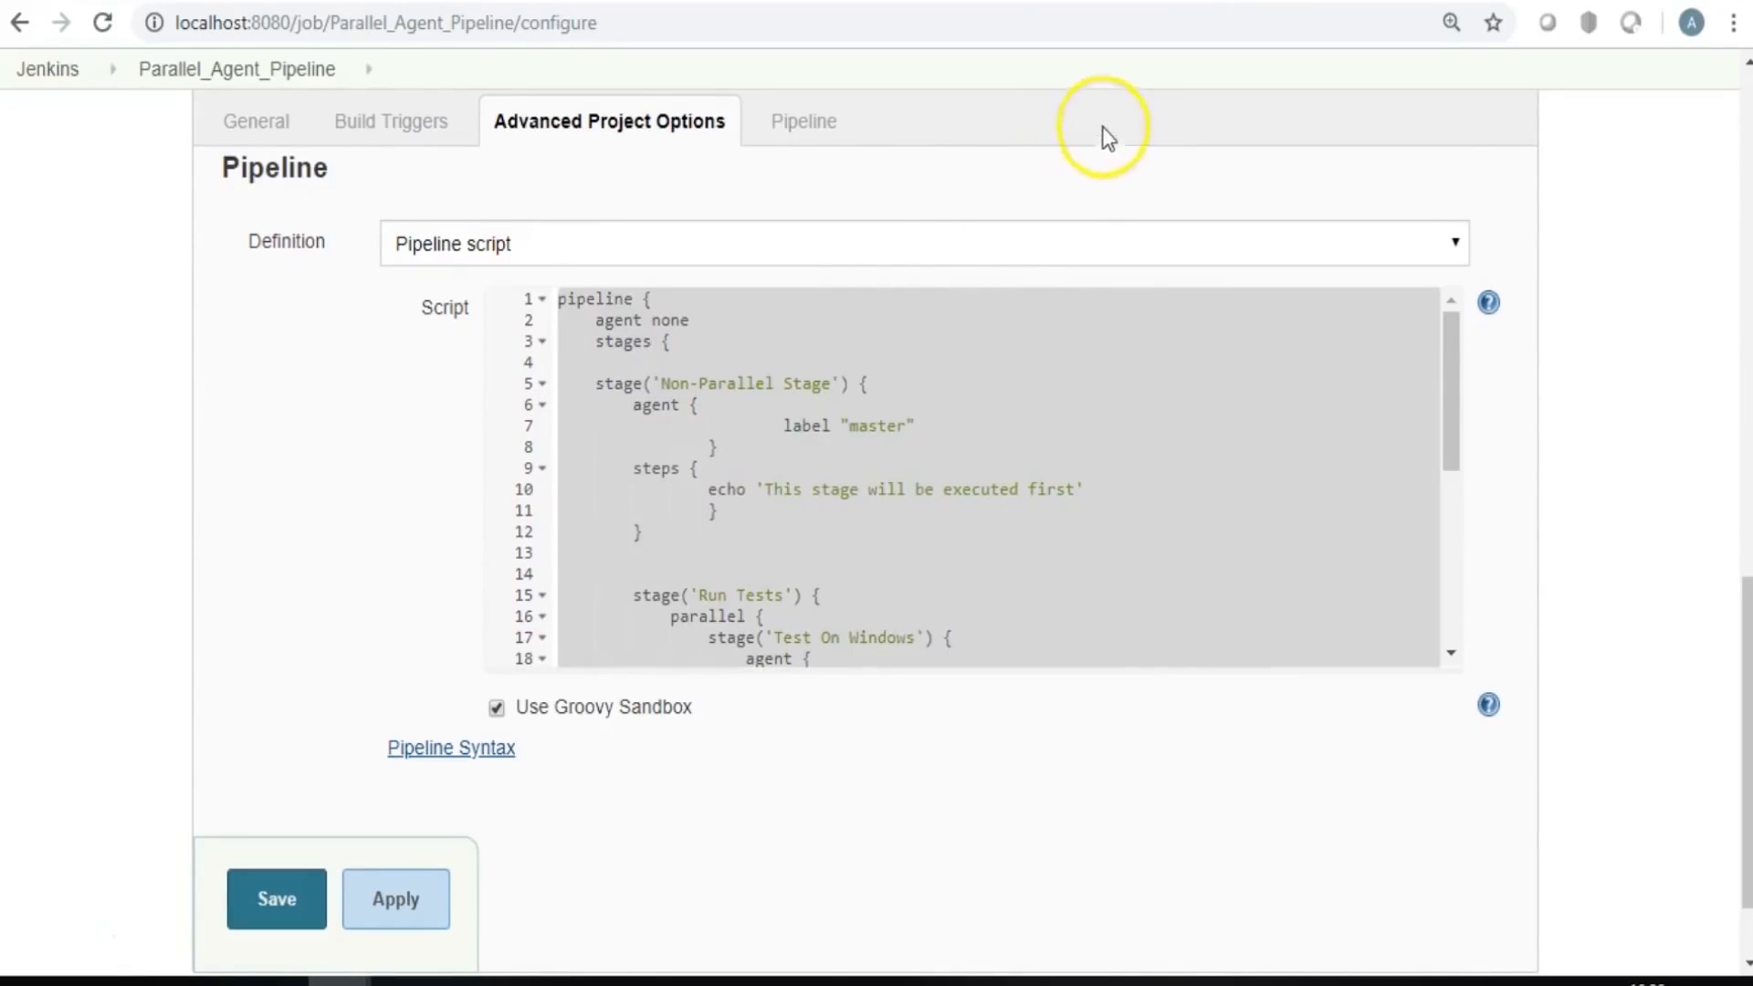
Switch to the Pipeline_Script repository on GitHub, start a new file named Jenkinsfile, and paste the copied pipeline script into it.
mouse_move(362, 975)
click(430, 940)
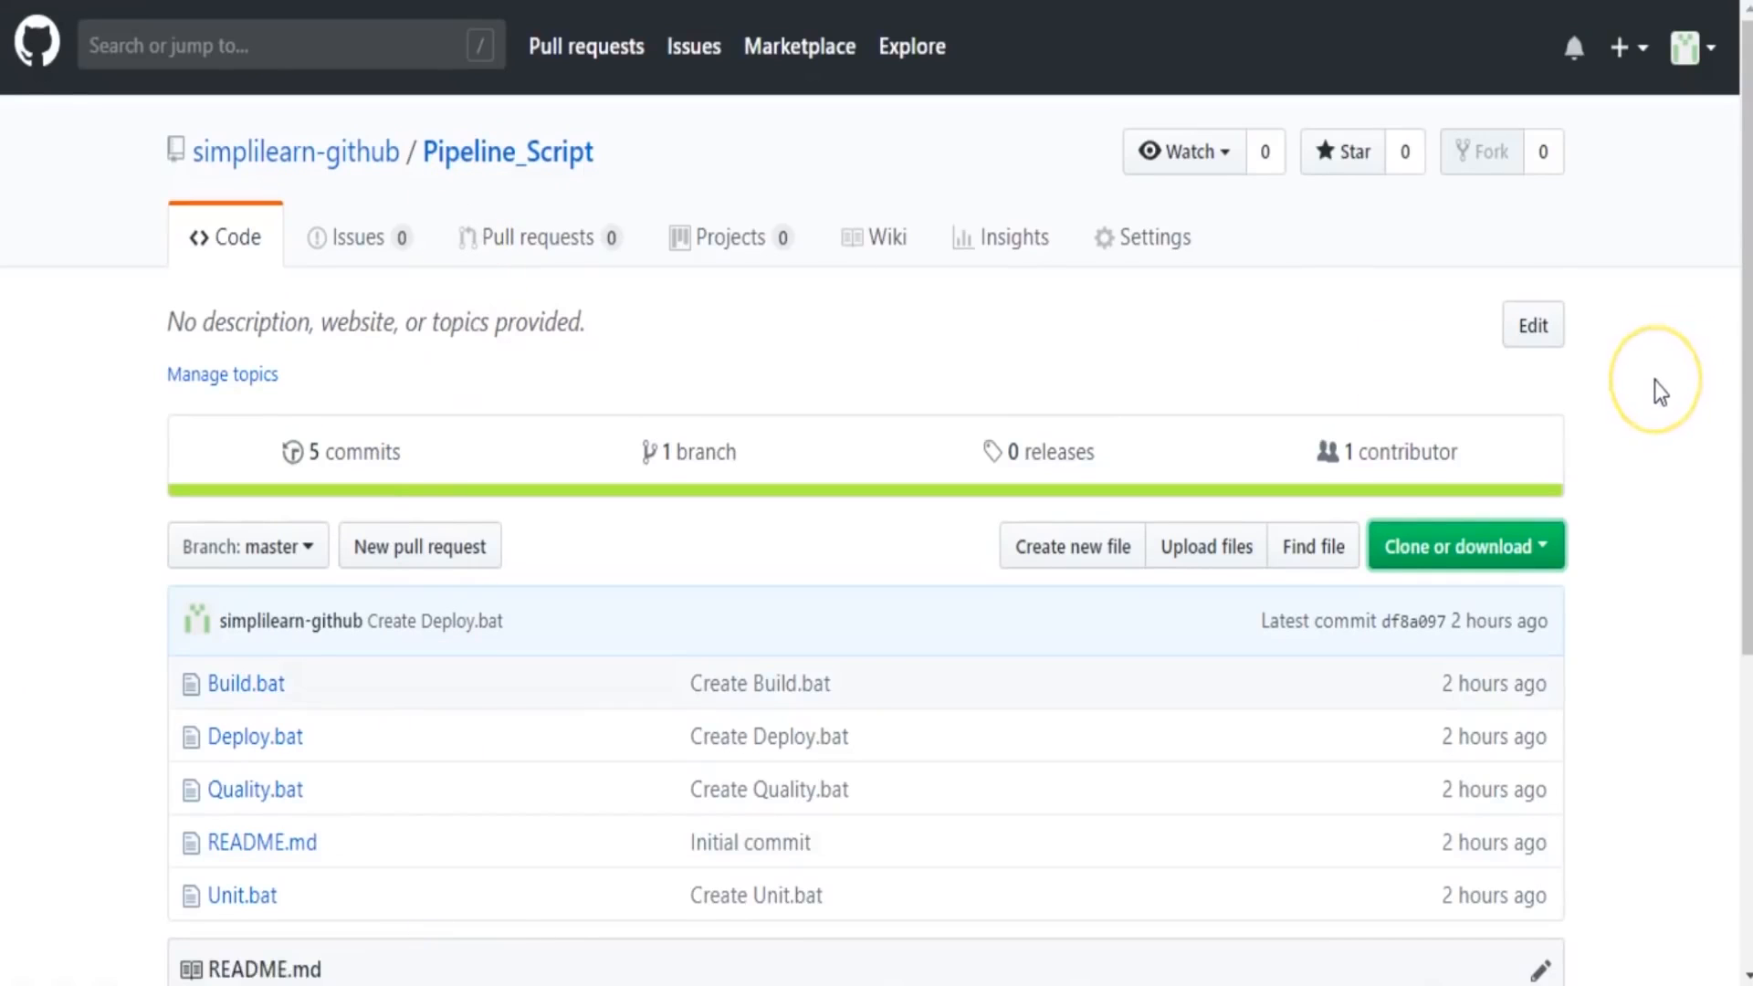
scroll(1654, 392, down, 3)
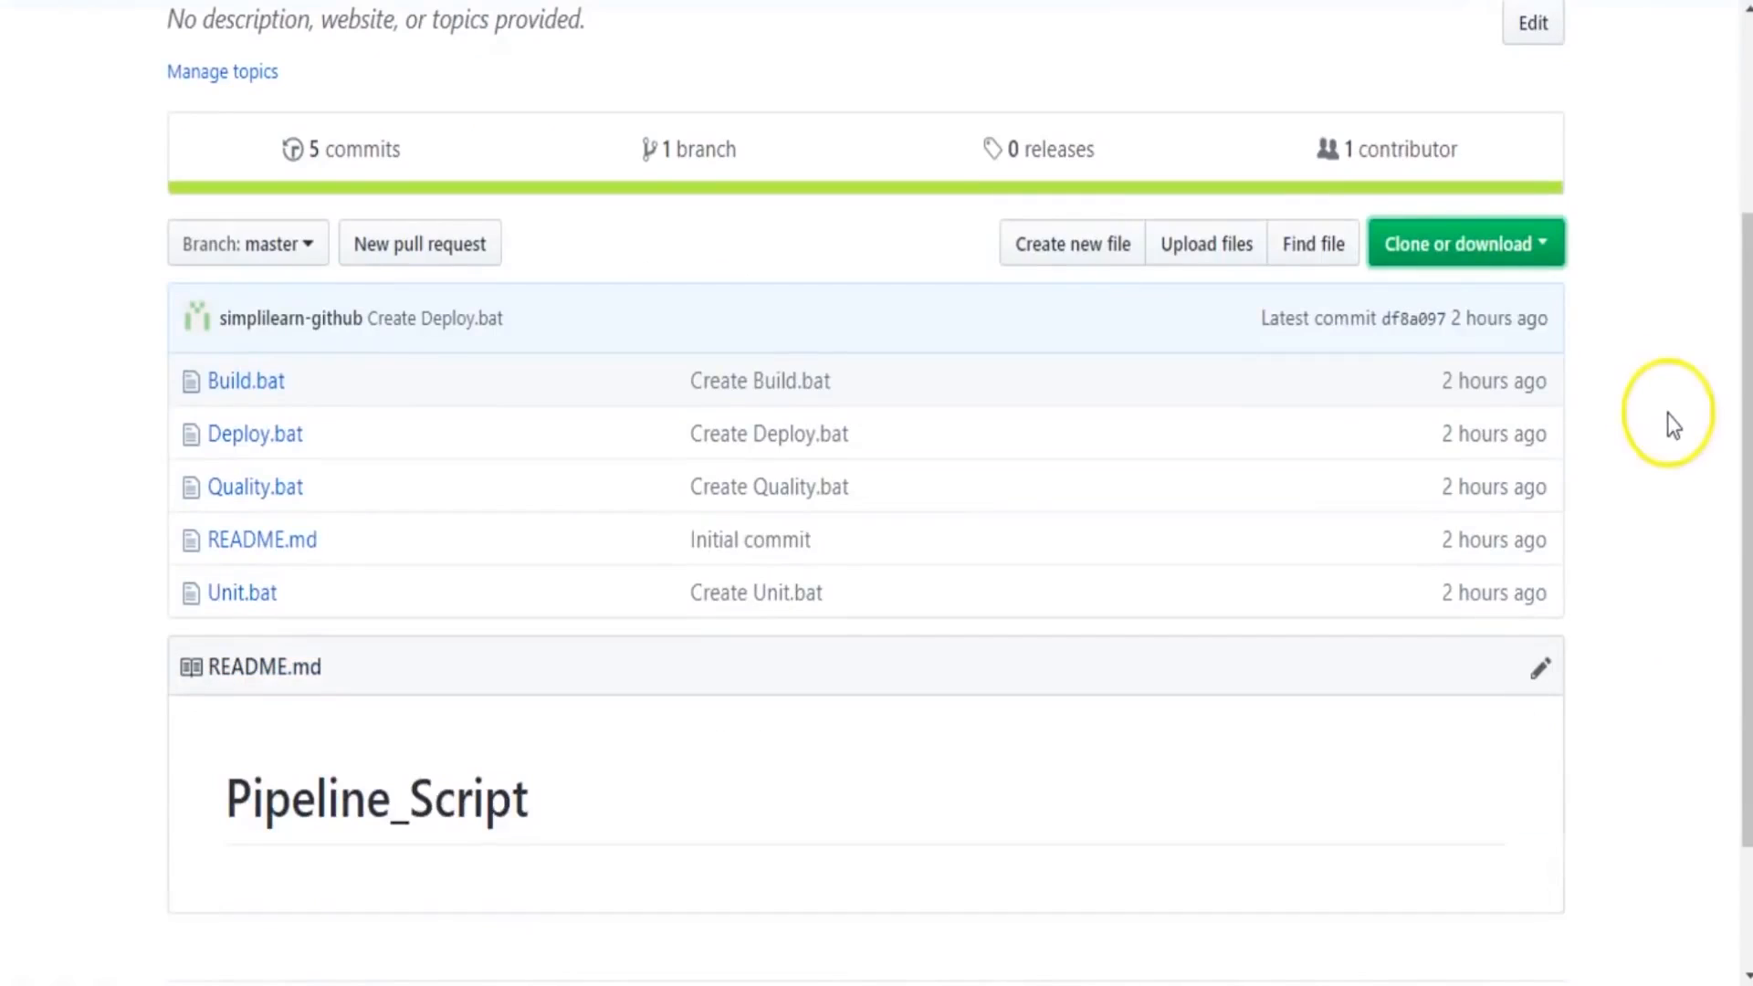
click(1092, 243)
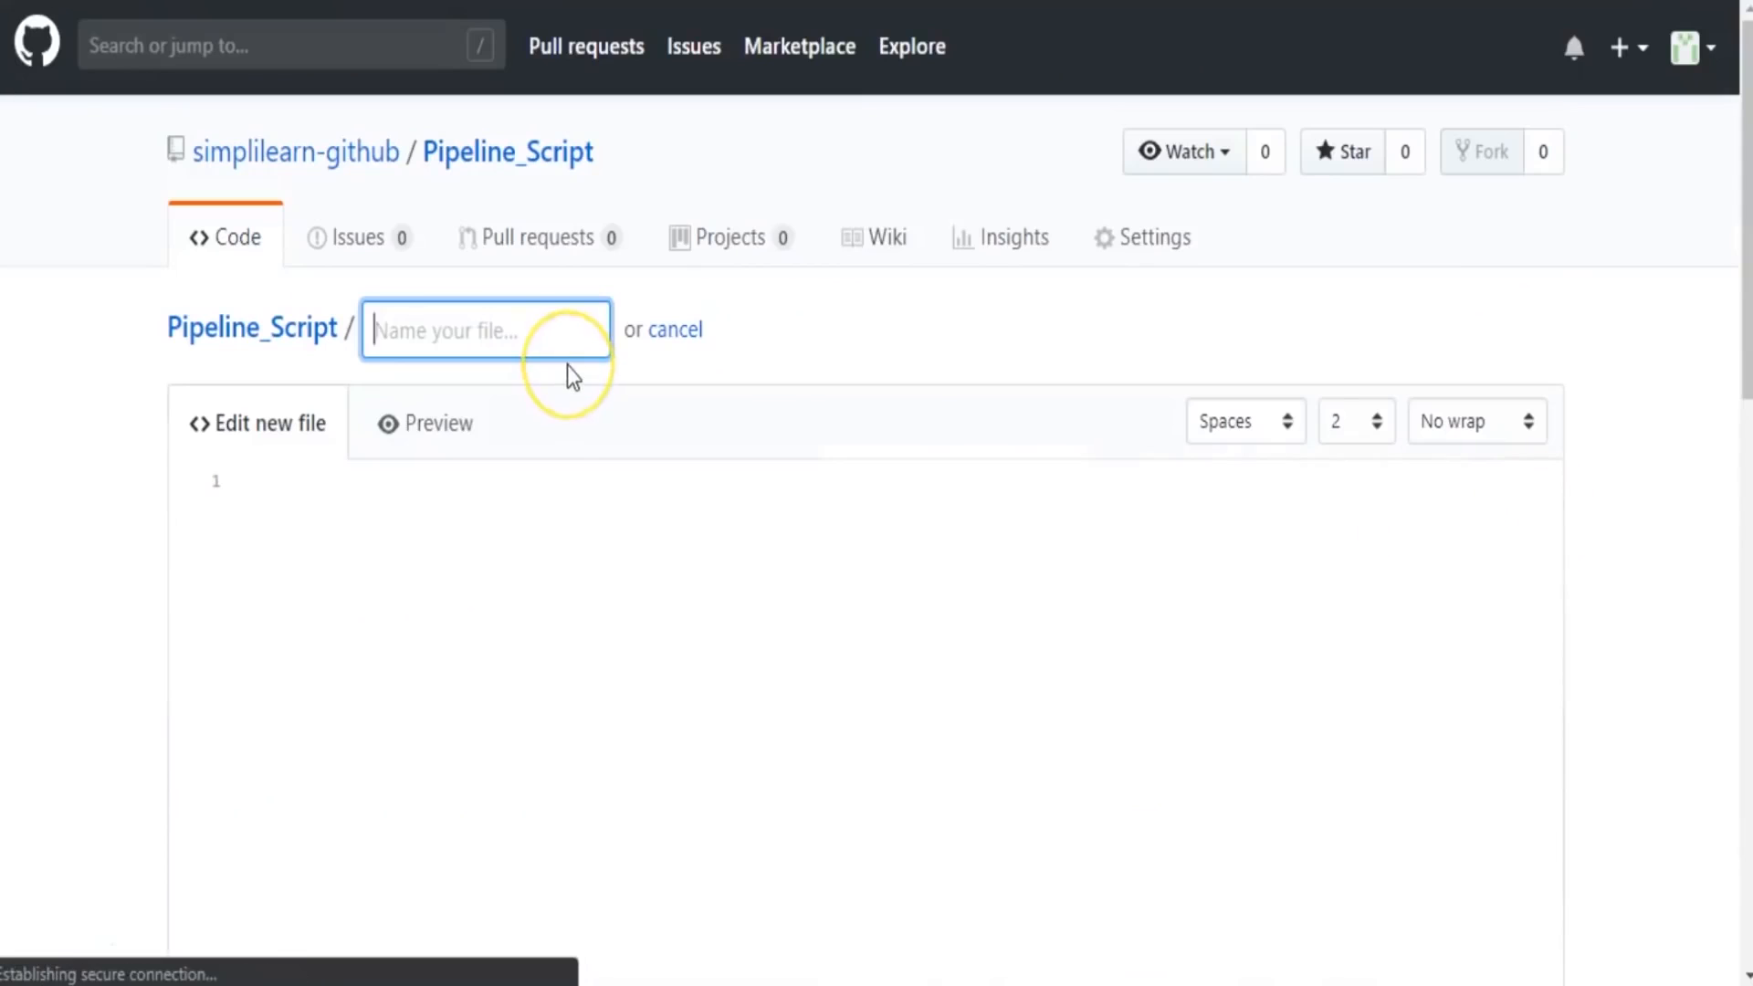
text(Jenkinsfile)
click(452, 529)
key(ctrl+v)
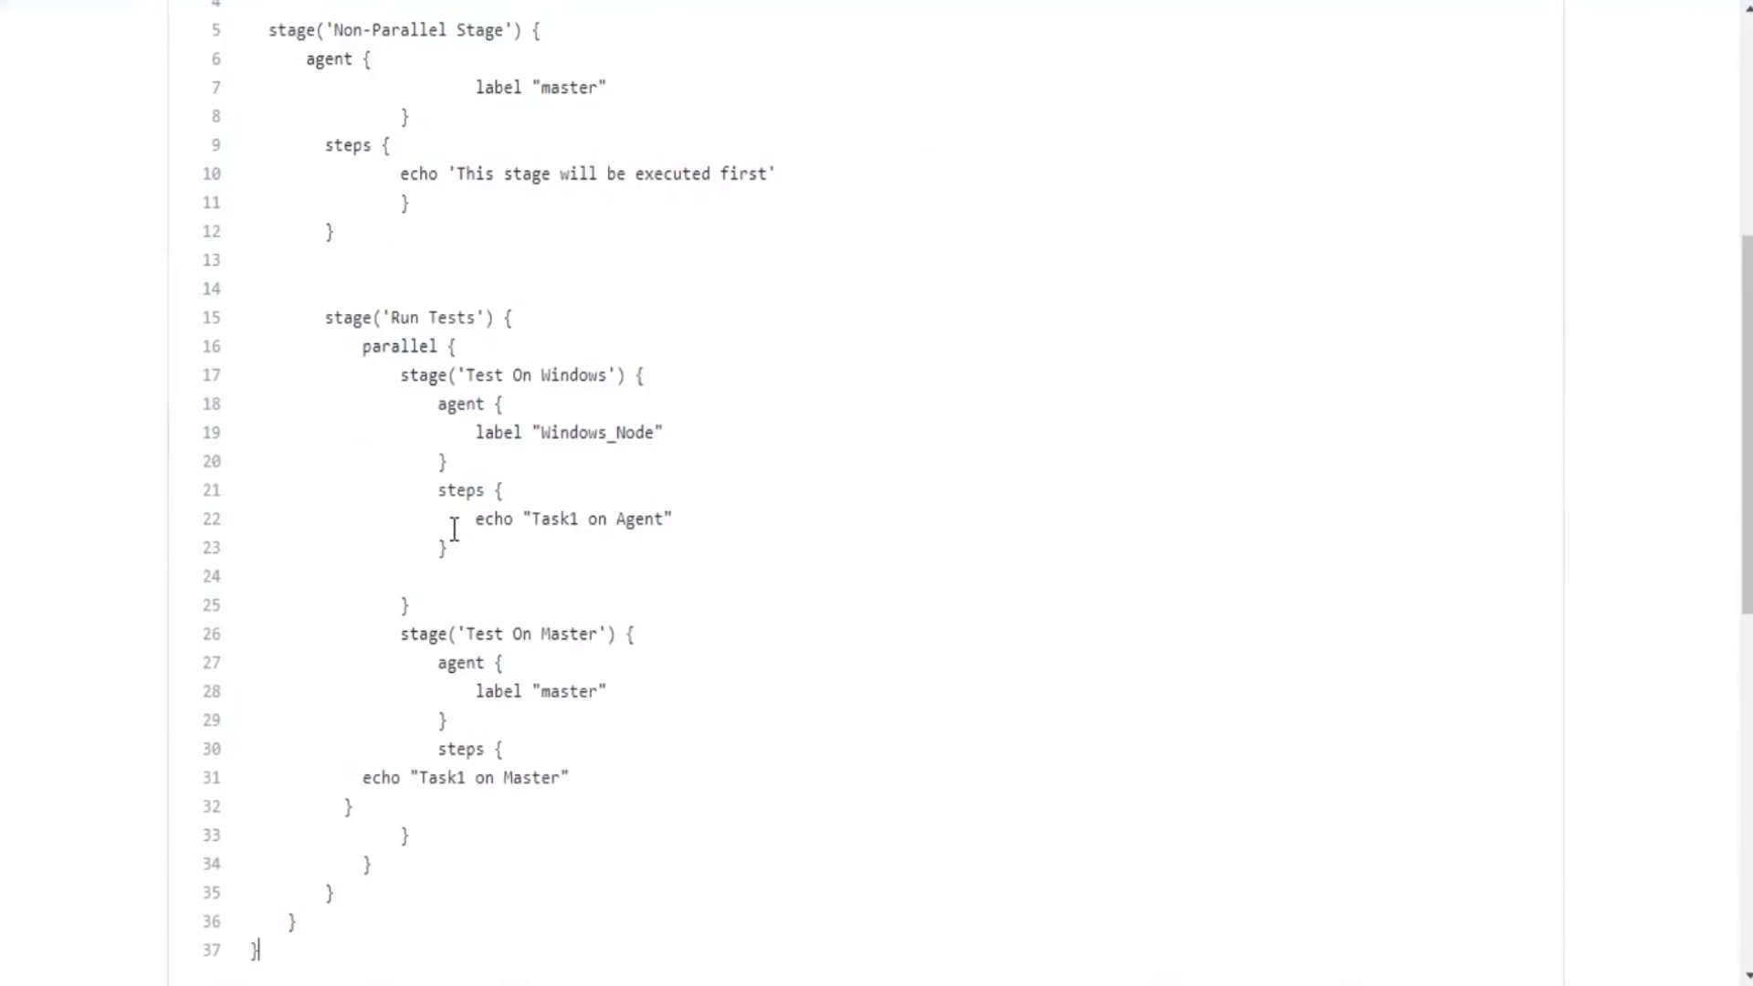
Commit the new Jenkinsfile to the Pipeline_Script repository.
scroll(1562, 505, up, 5)
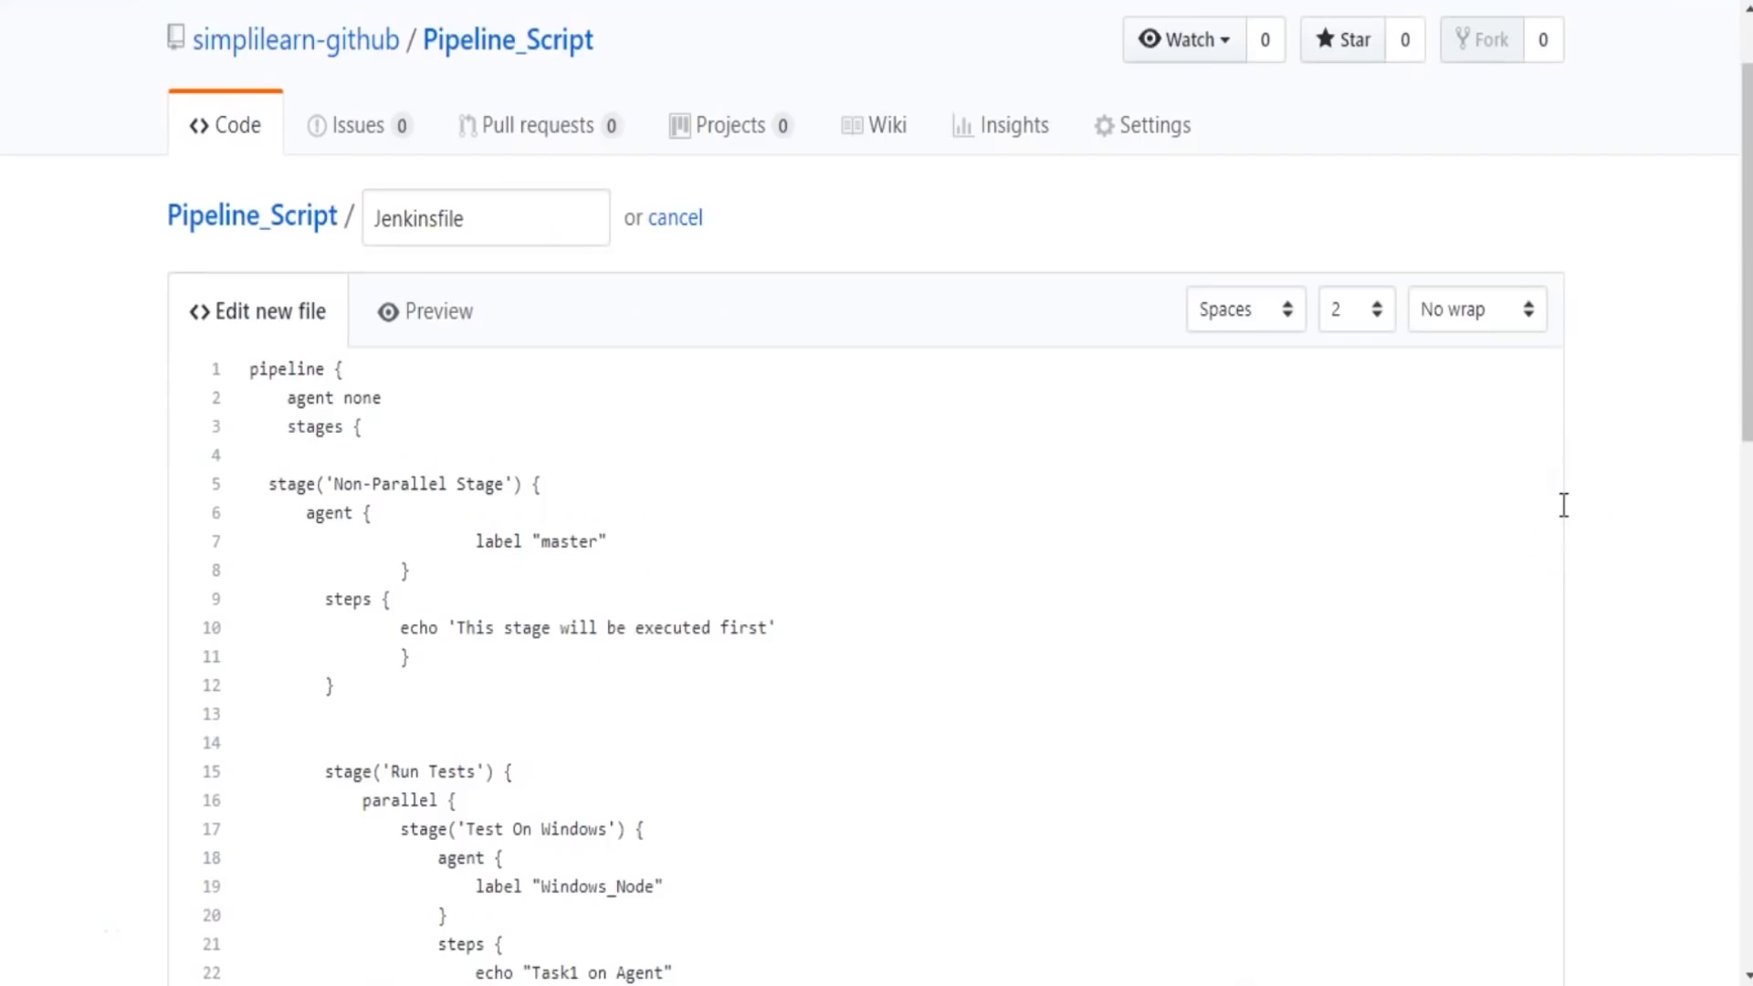
scroll(1563, 505, down, 10)
click(356, 867)
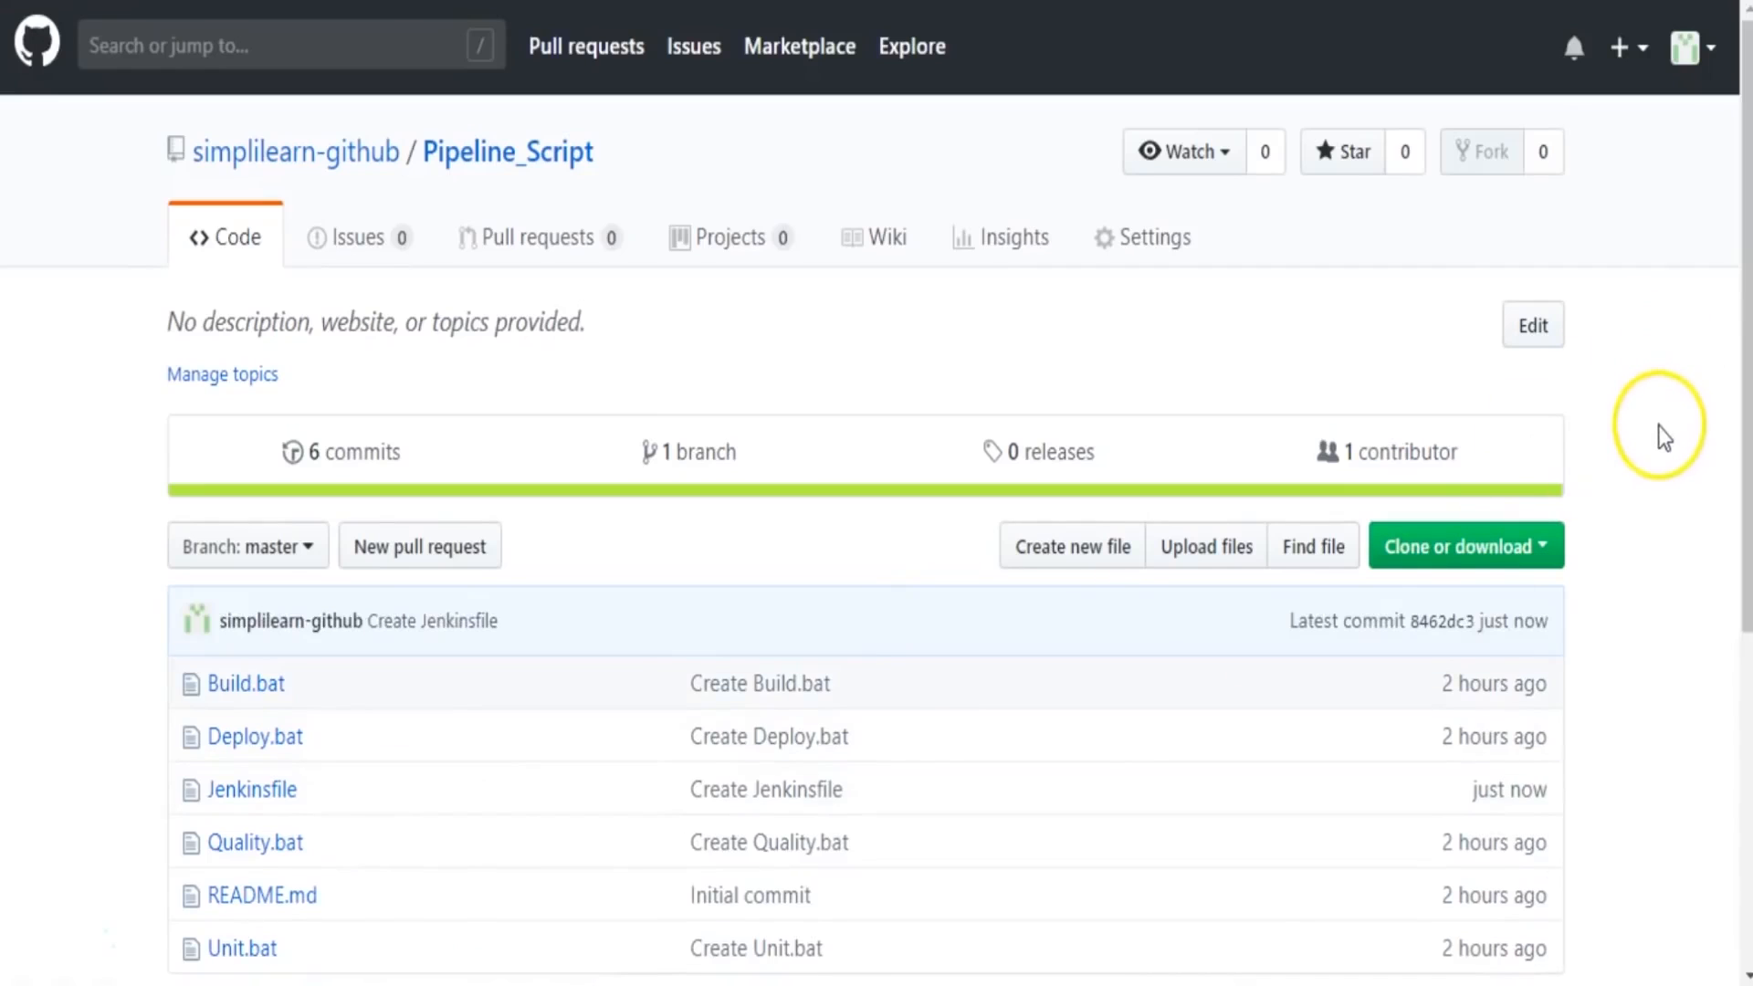
Look over the Pipeline_Script repository's file list, then show its clone options and select the clone URL.
scroll(1657, 427, down, 2)
scroll(1657, 427, down, 1)
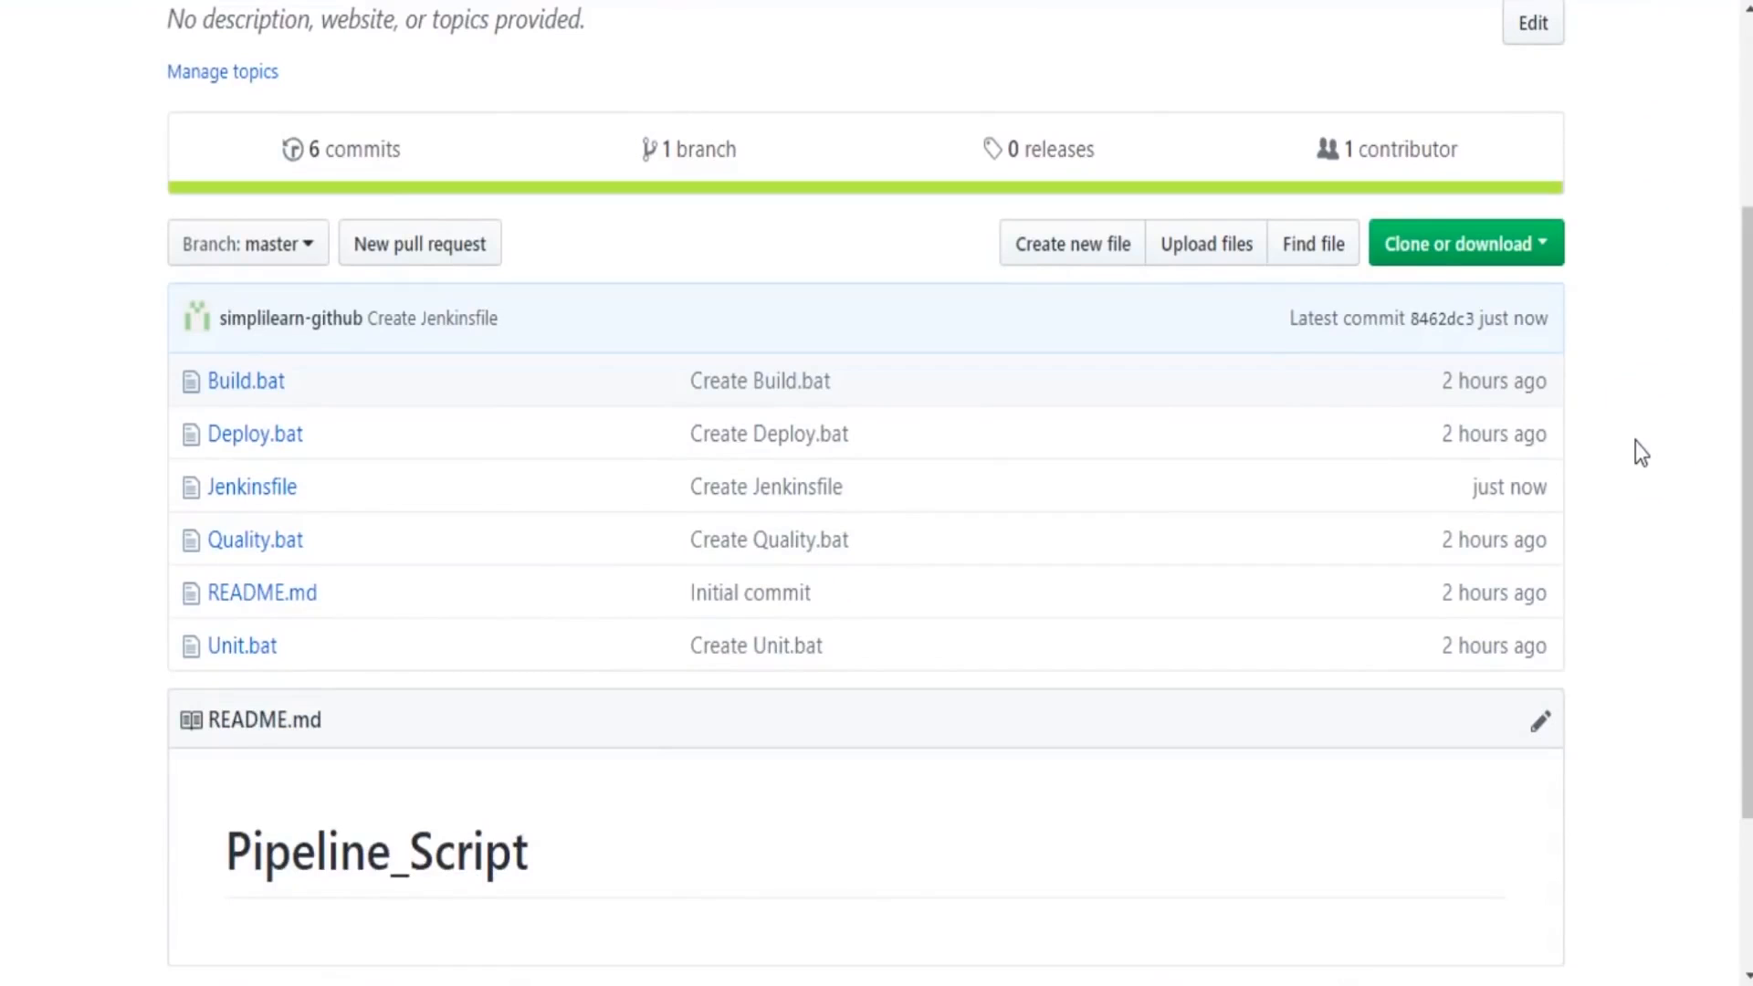
scroll(1659, 561, up, 3)
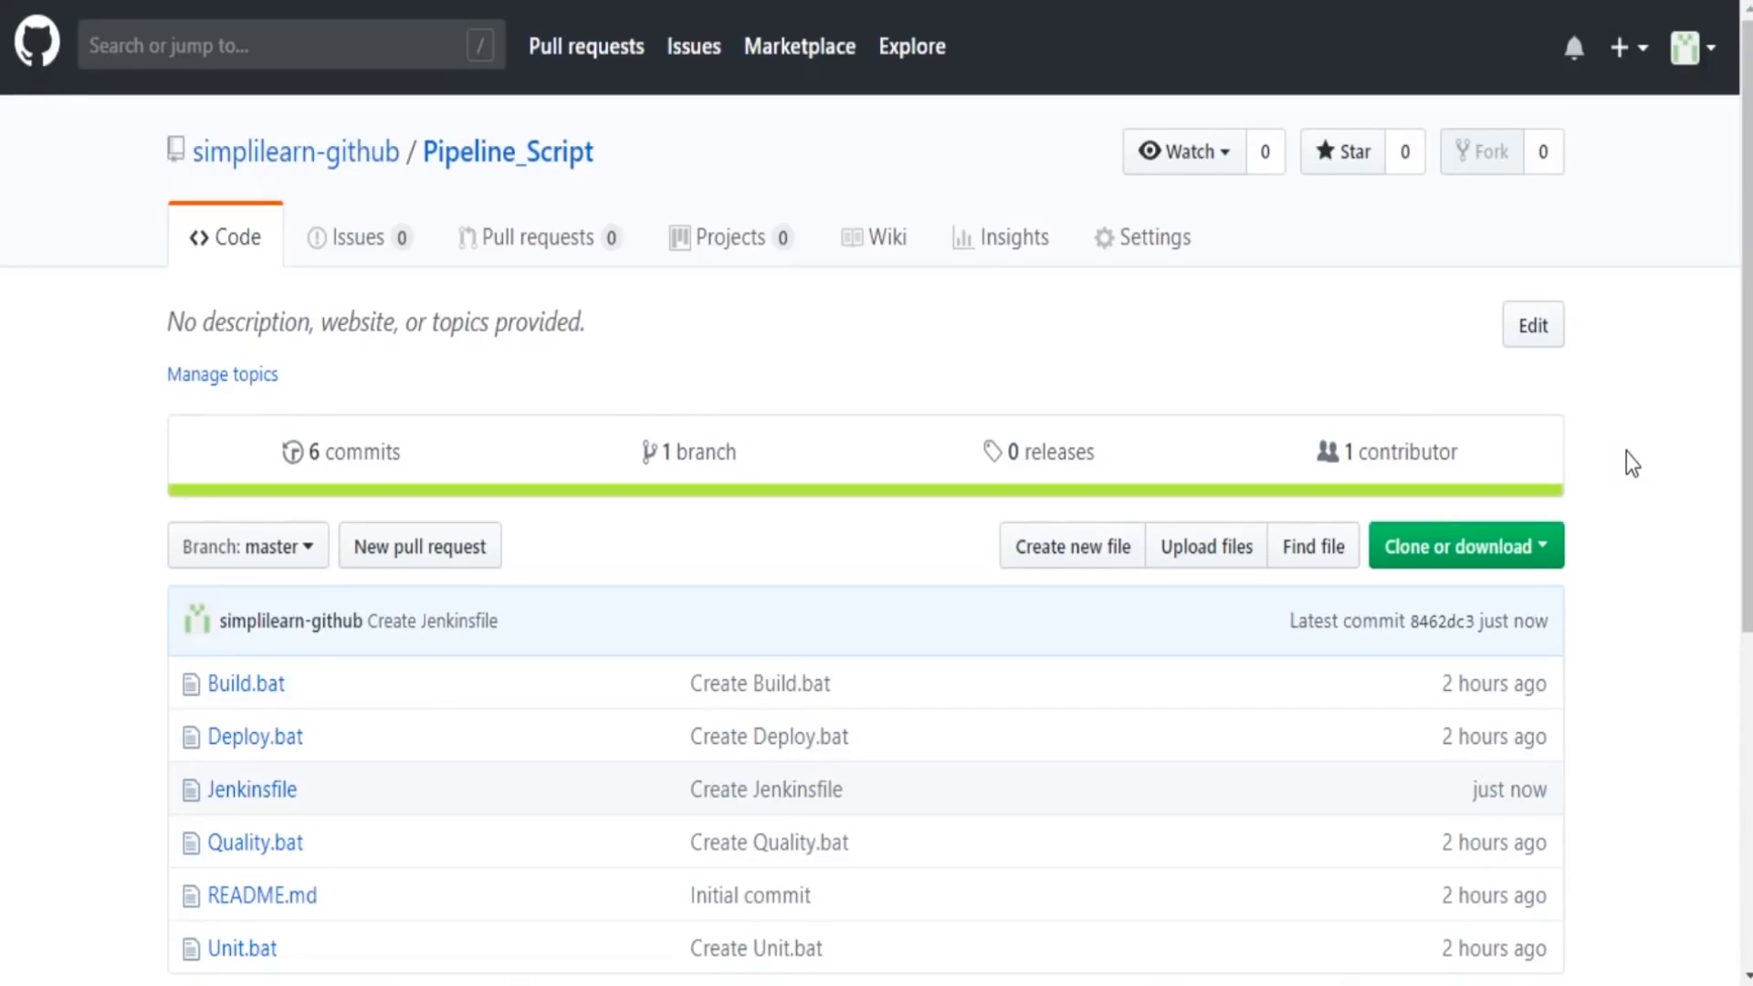
scroll(1651, 434, down, 3)
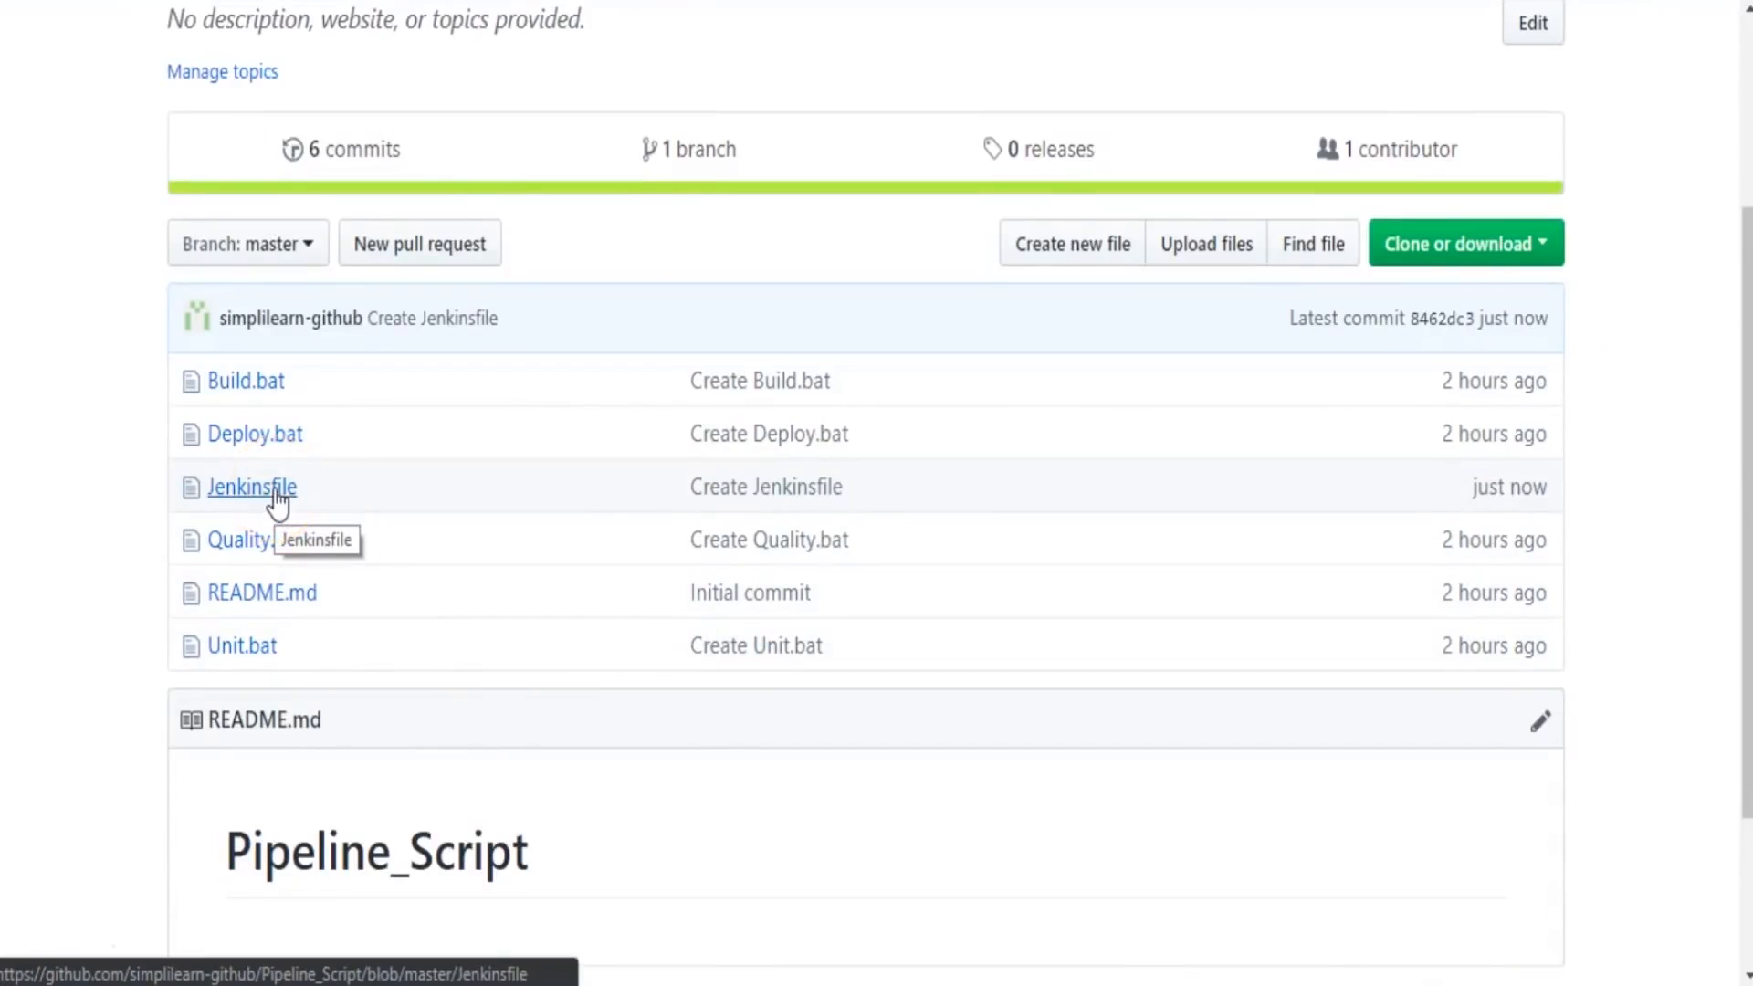
scroll(1603, 320, up, 3)
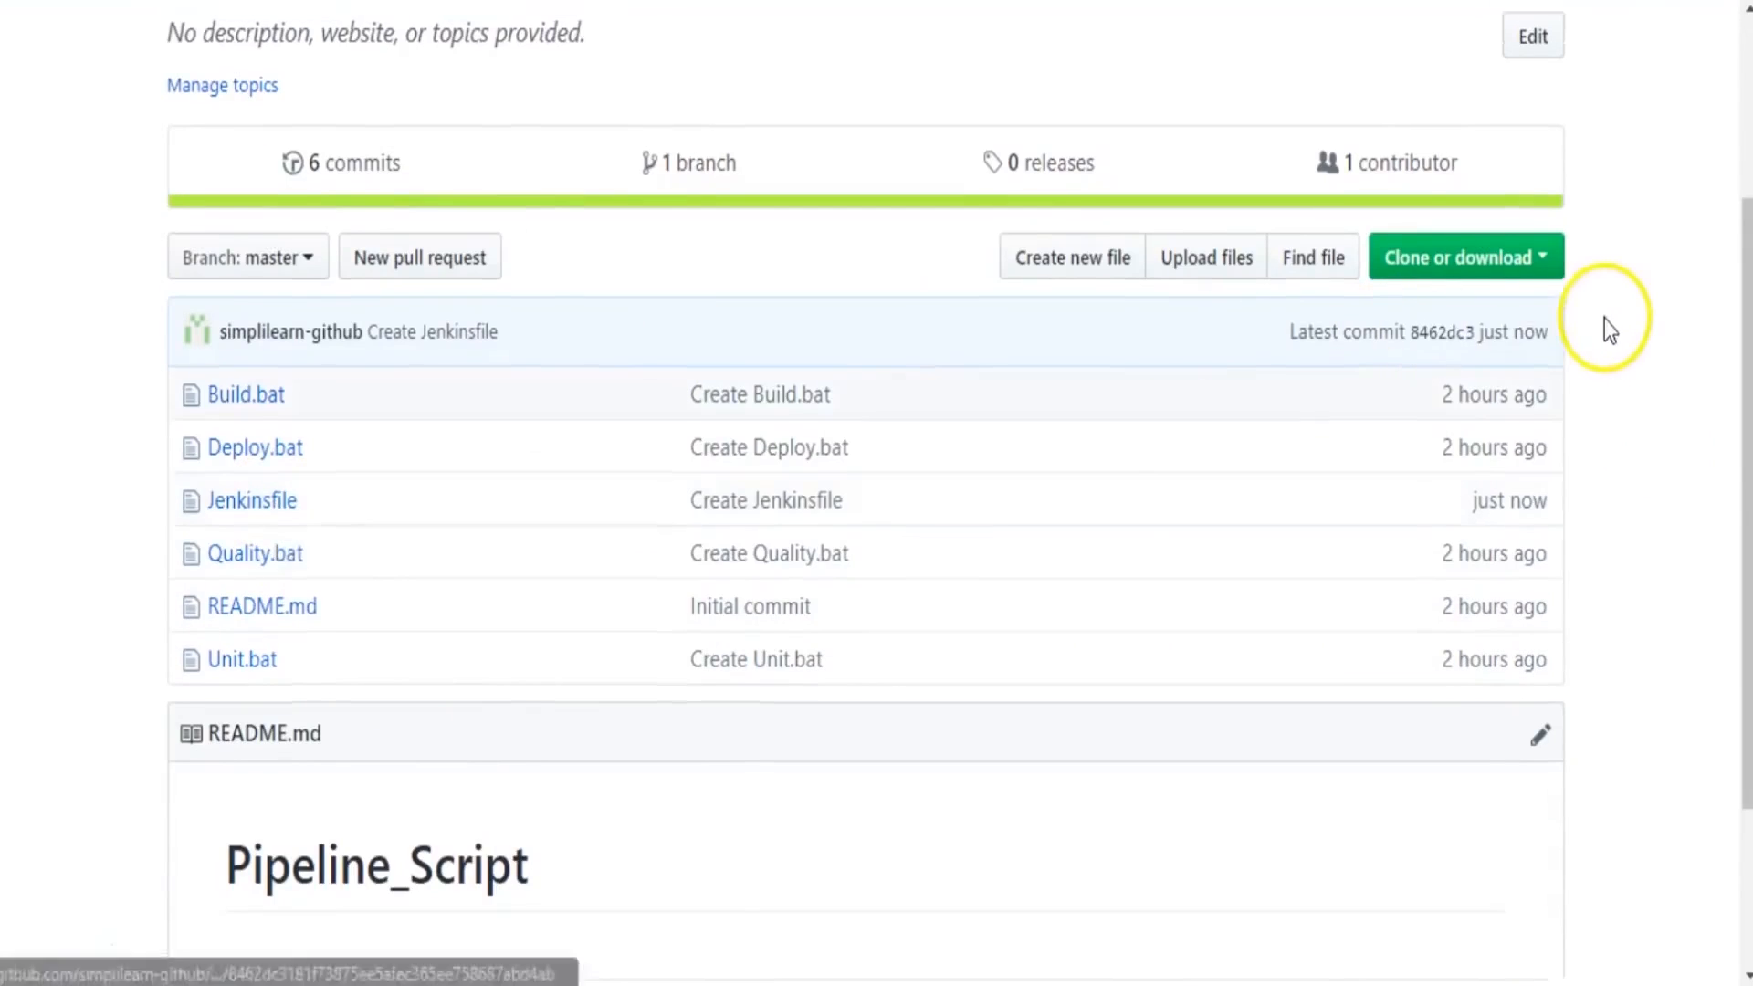
click(1465, 546)
click(1358, 719)
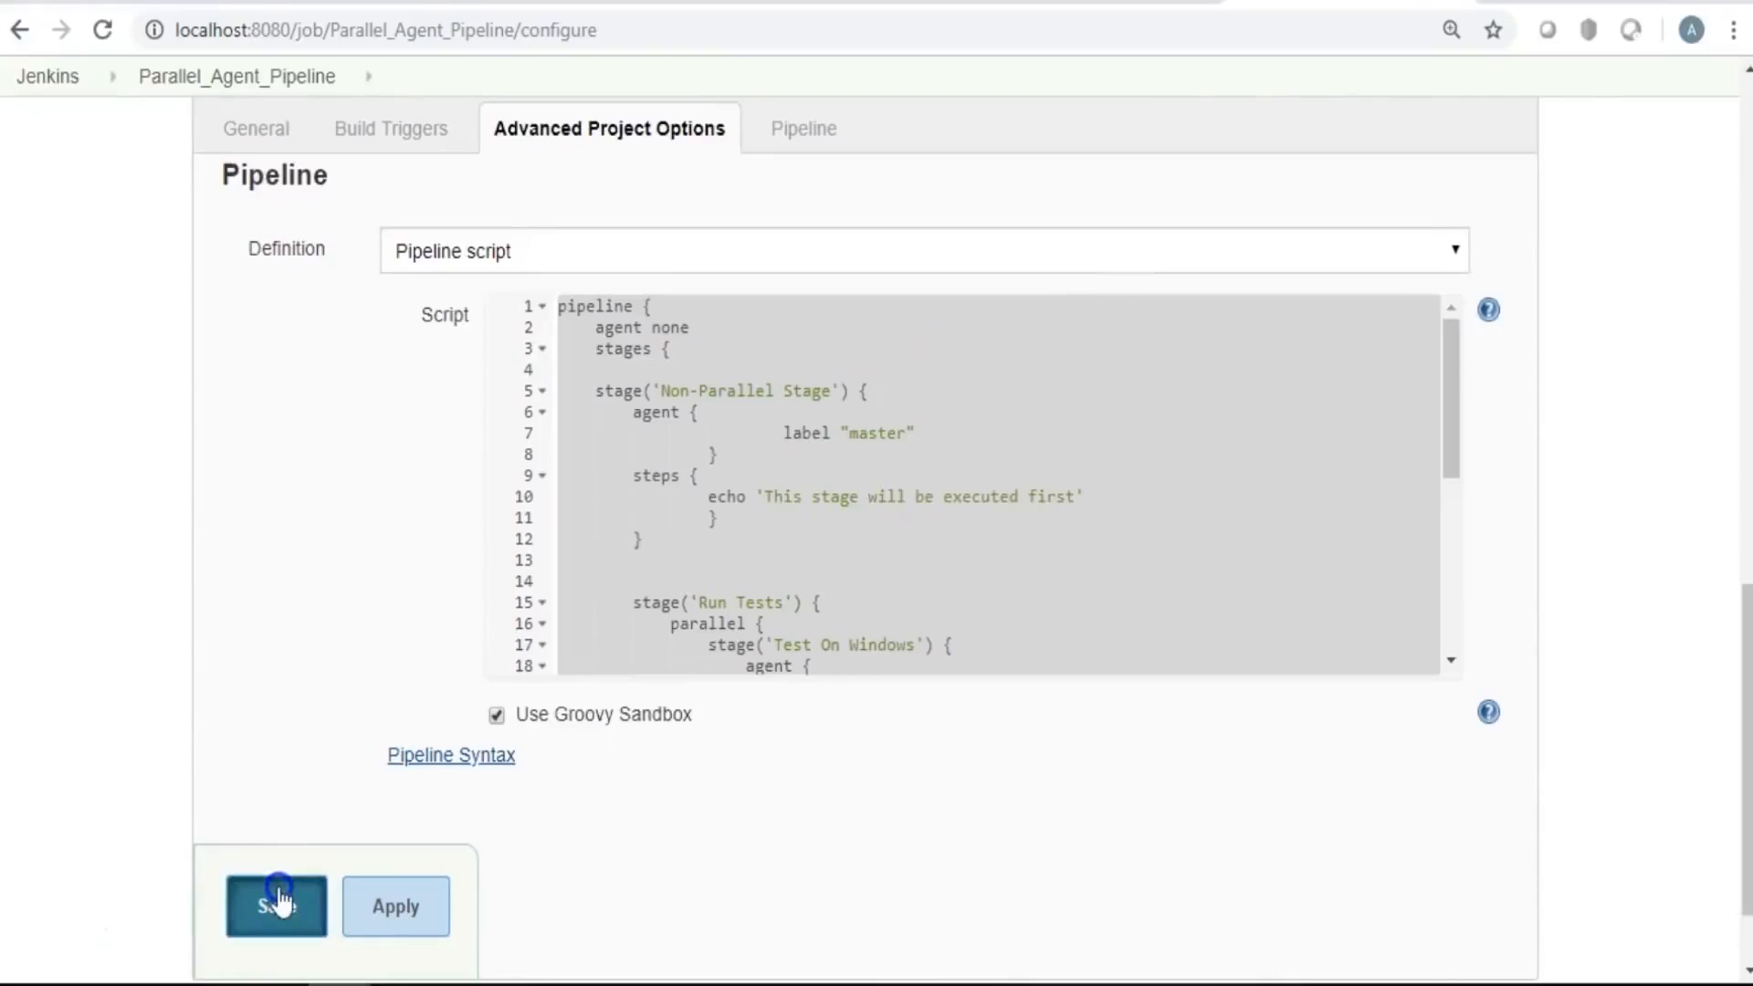
Switch to Jenkins, save Parallel_Agent_Pipeline's configuration, and create a new Pipeline item named DevOps_Pipeline.
click(274, 905)
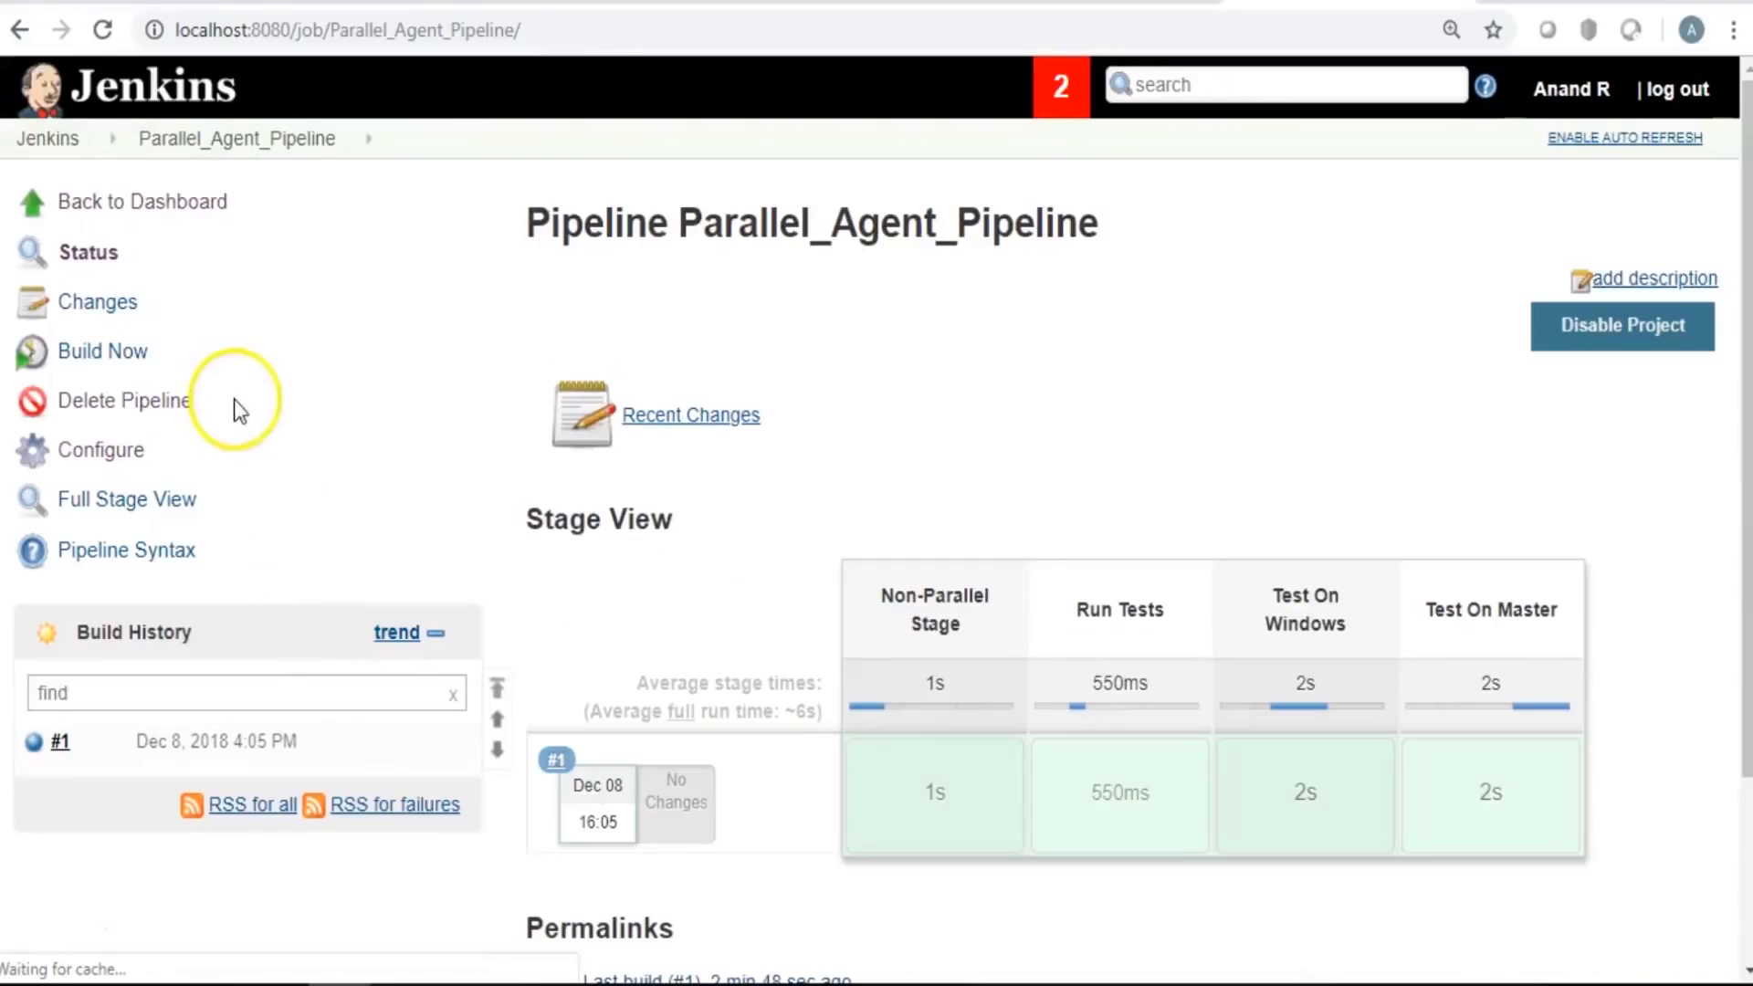
click(47, 137)
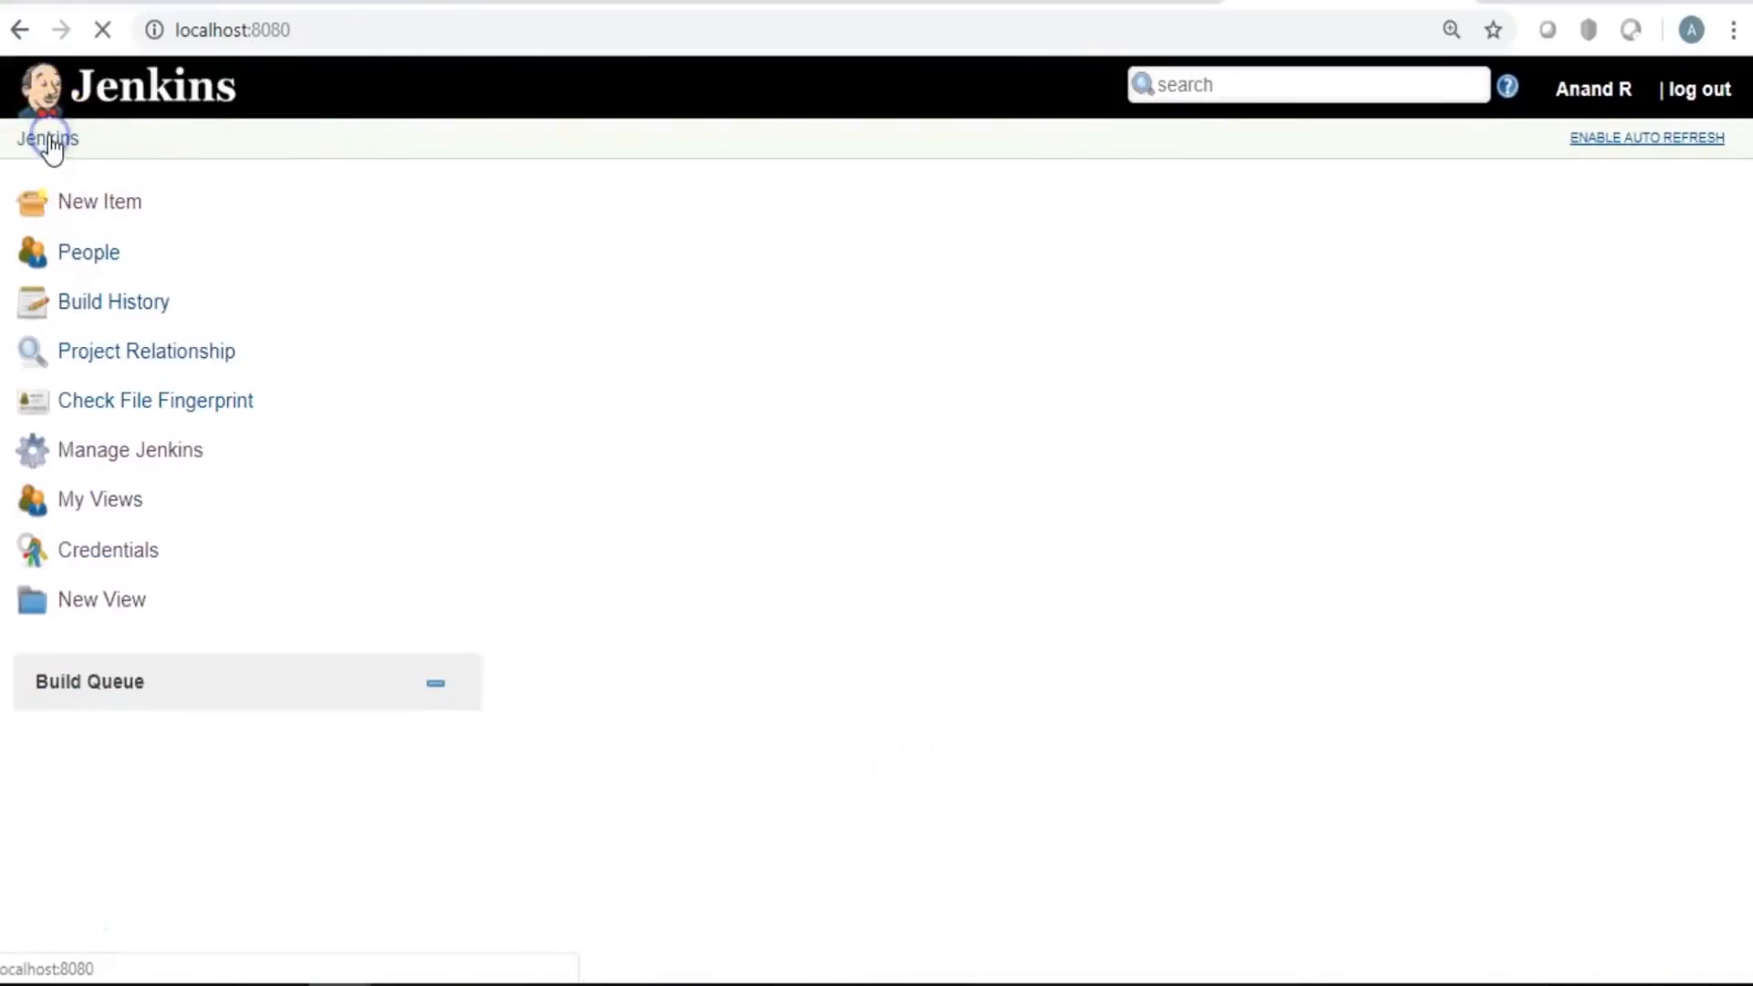
click(91, 226)
text(DevOps_Pipeline)
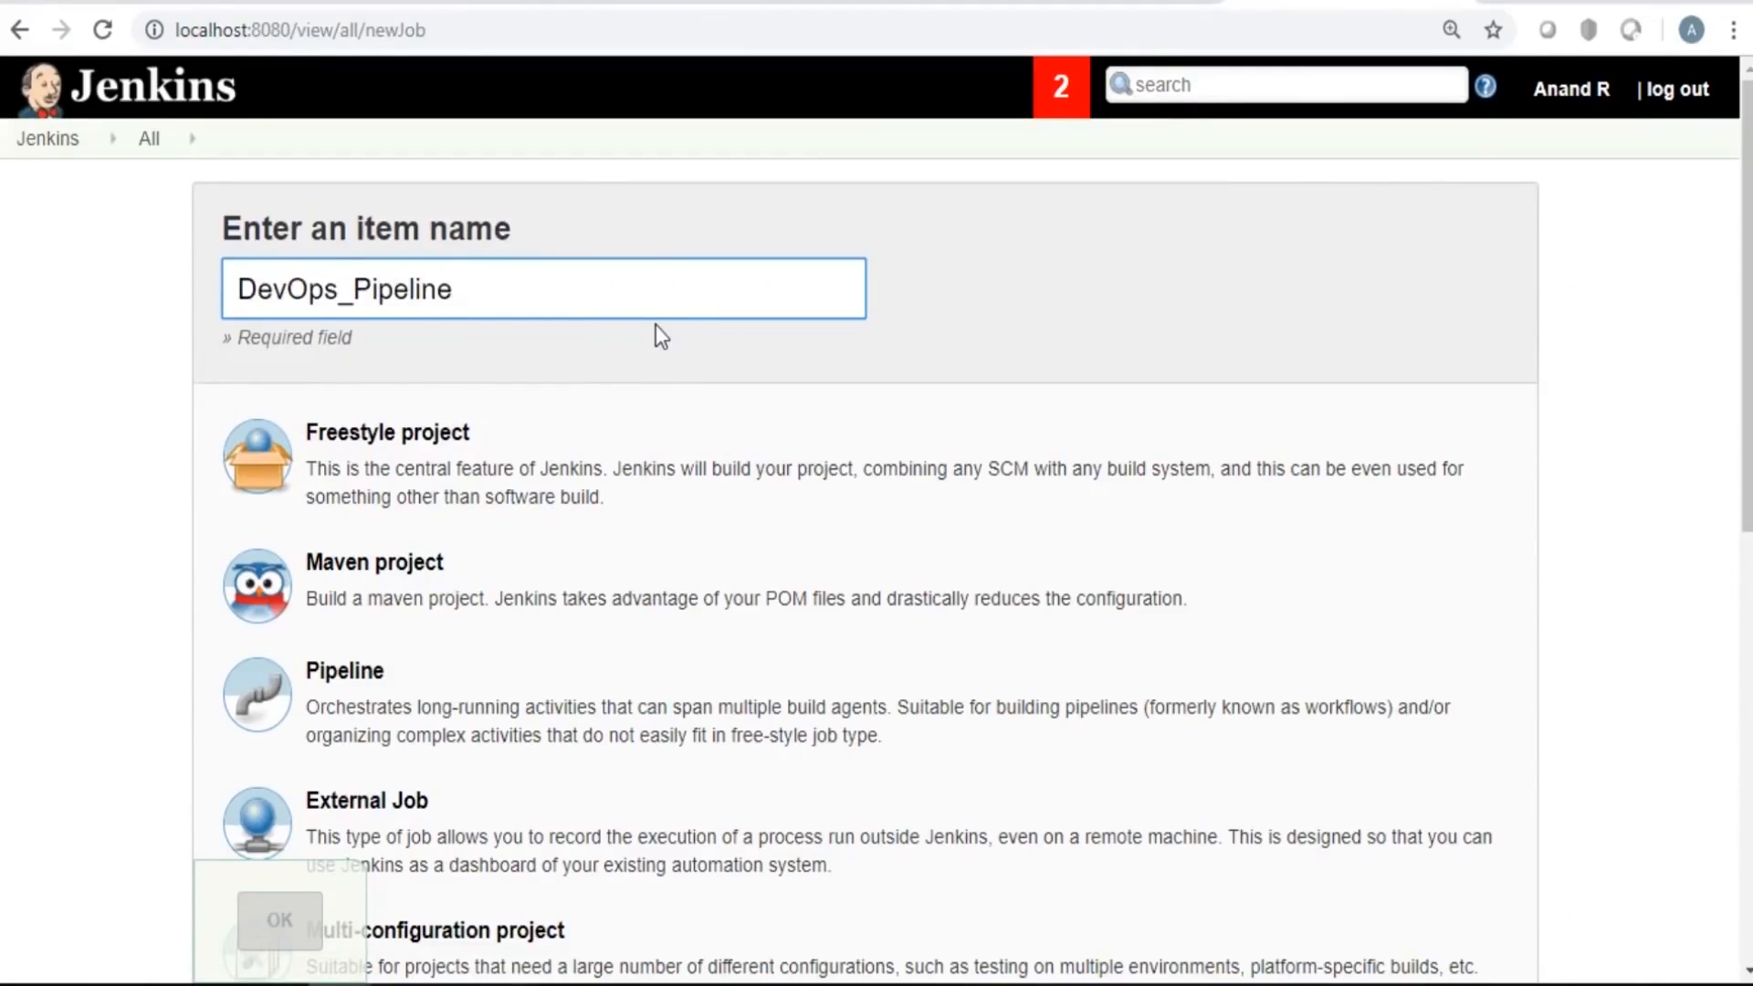
click(463, 692)
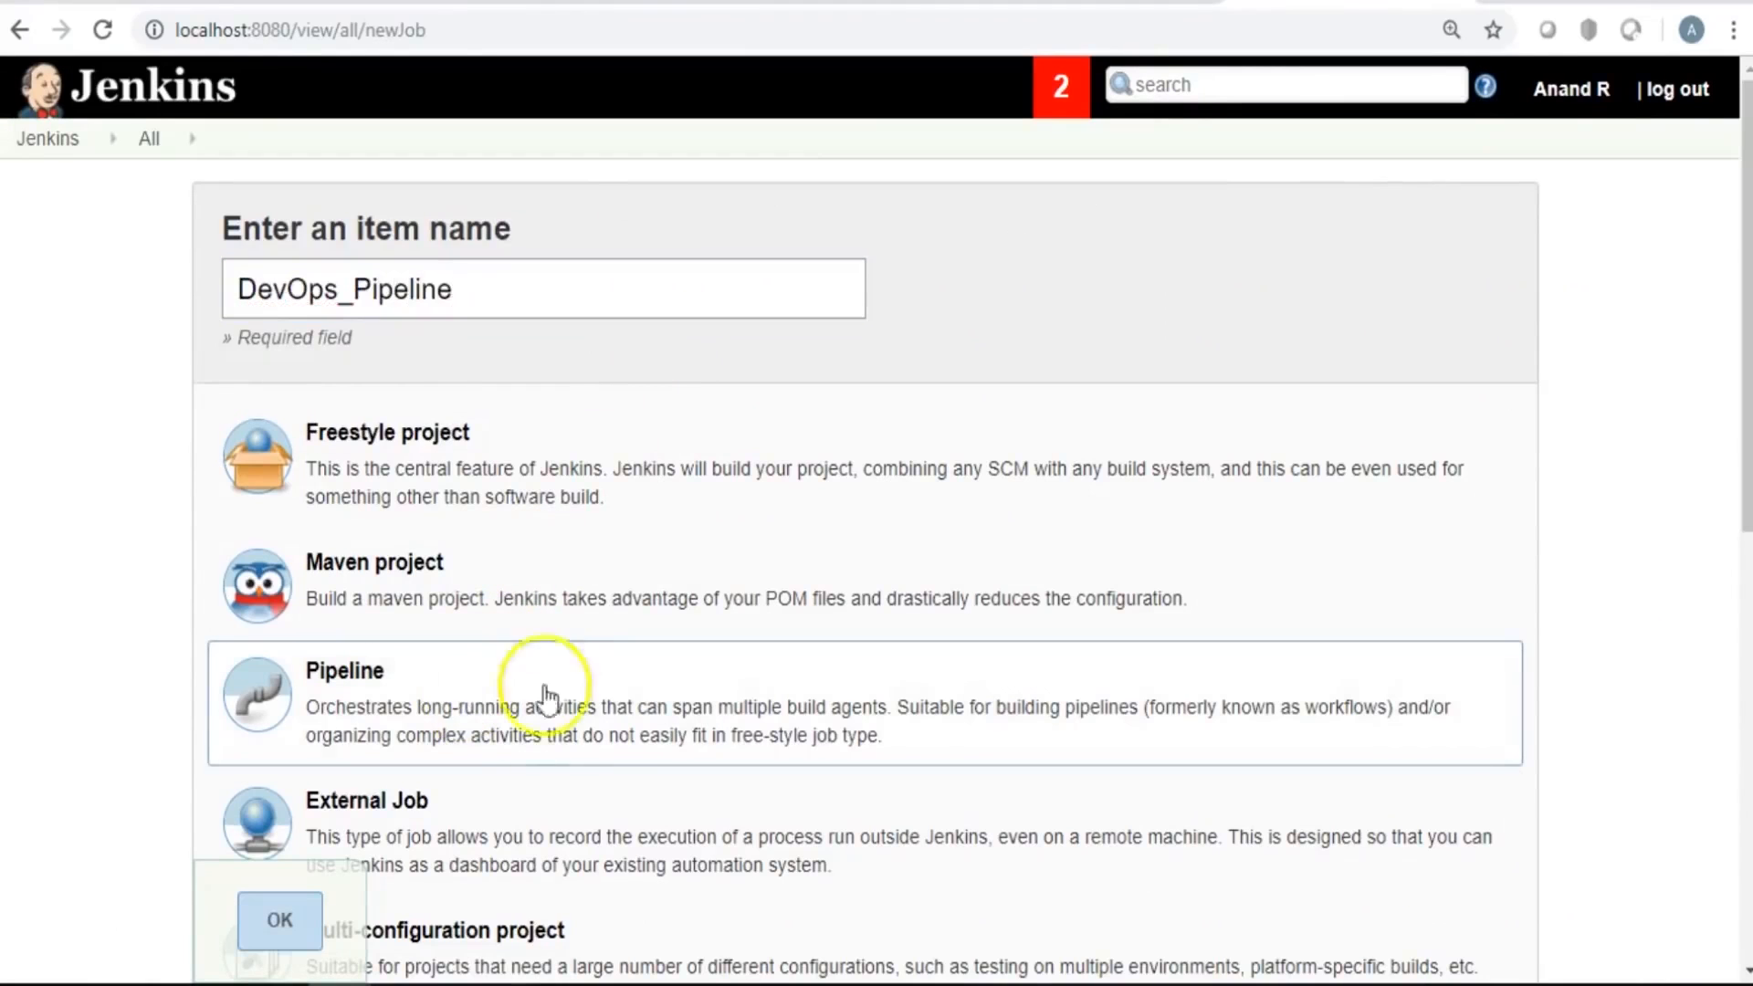
click(283, 922)
Set DevOps_Pipeline's definition to Pipeline script from SCM, with Git as the SCM.
scroll(1506, 404, down, 10)
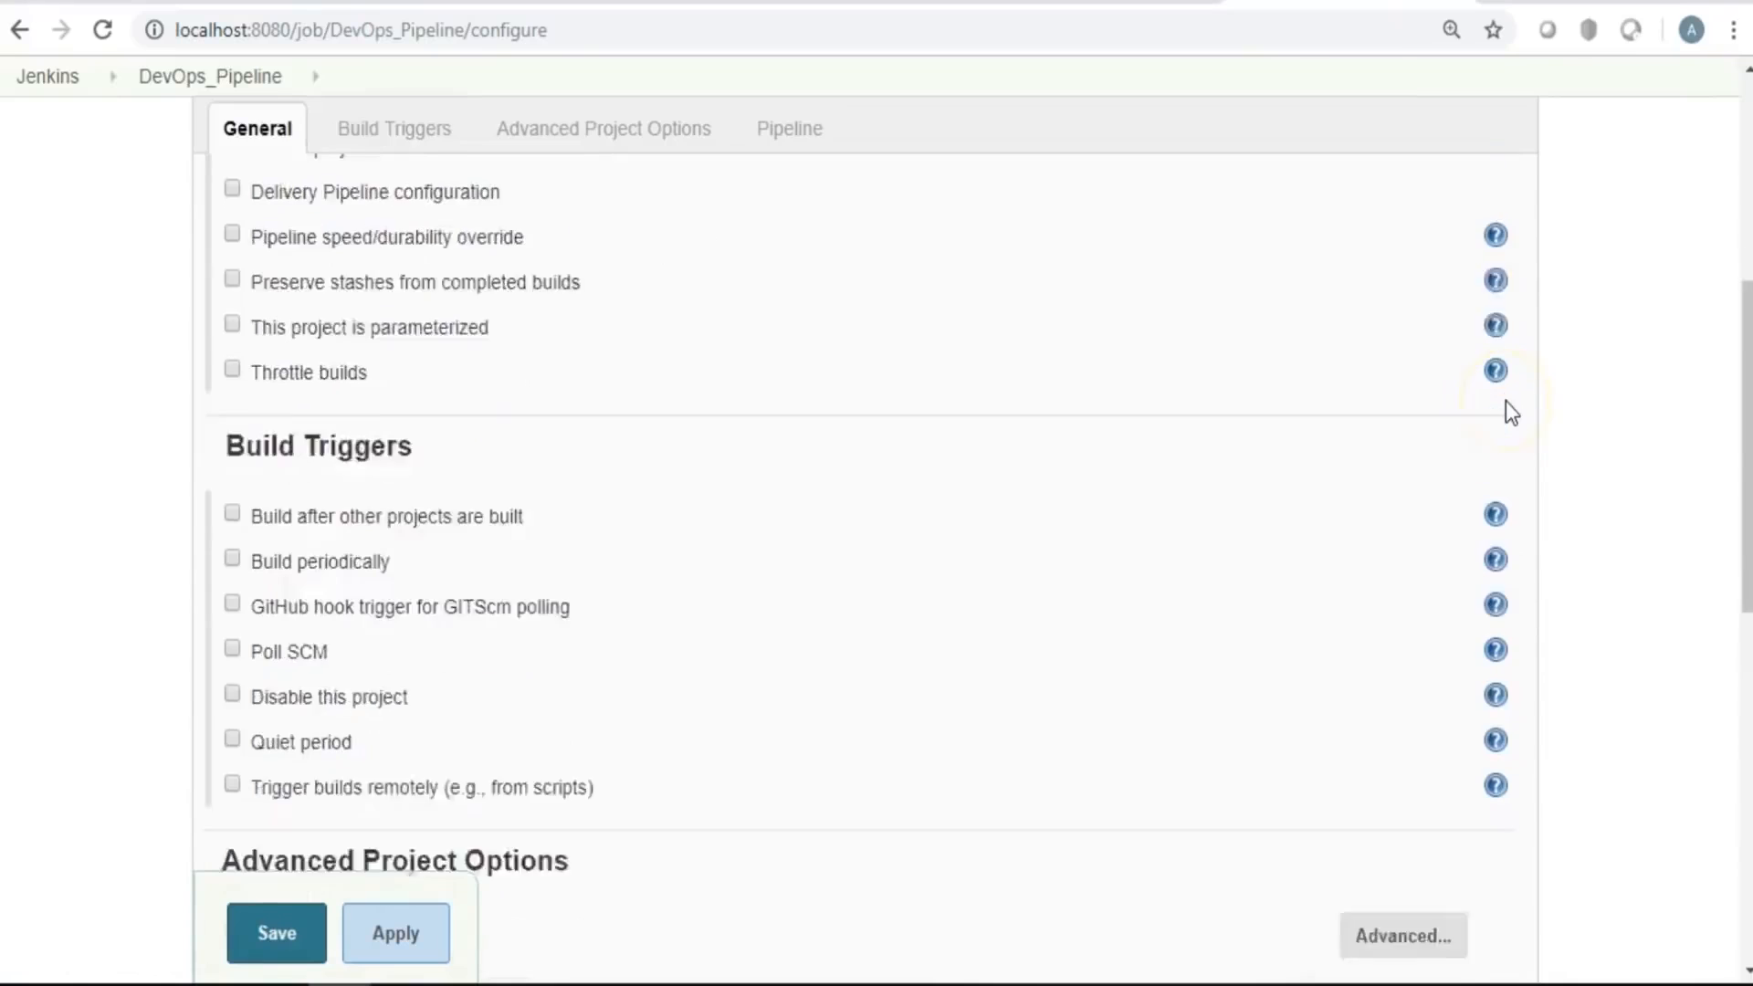
scroll(1507, 406, down, 3)
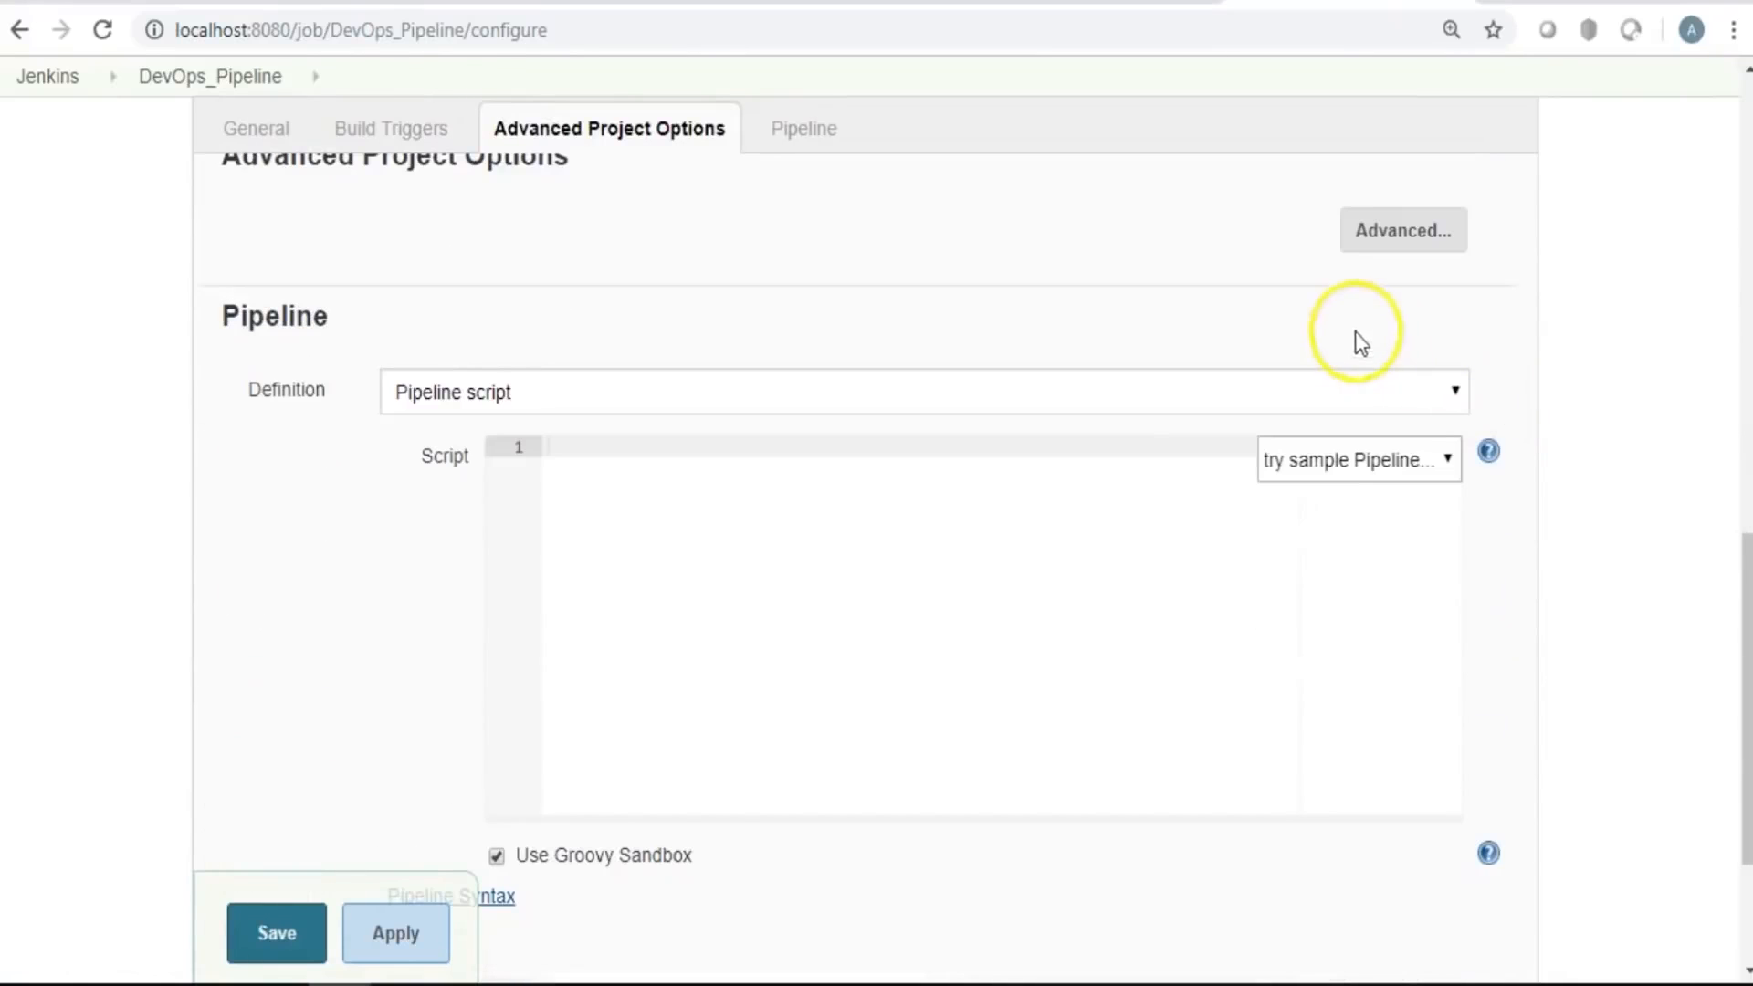
click(1420, 392)
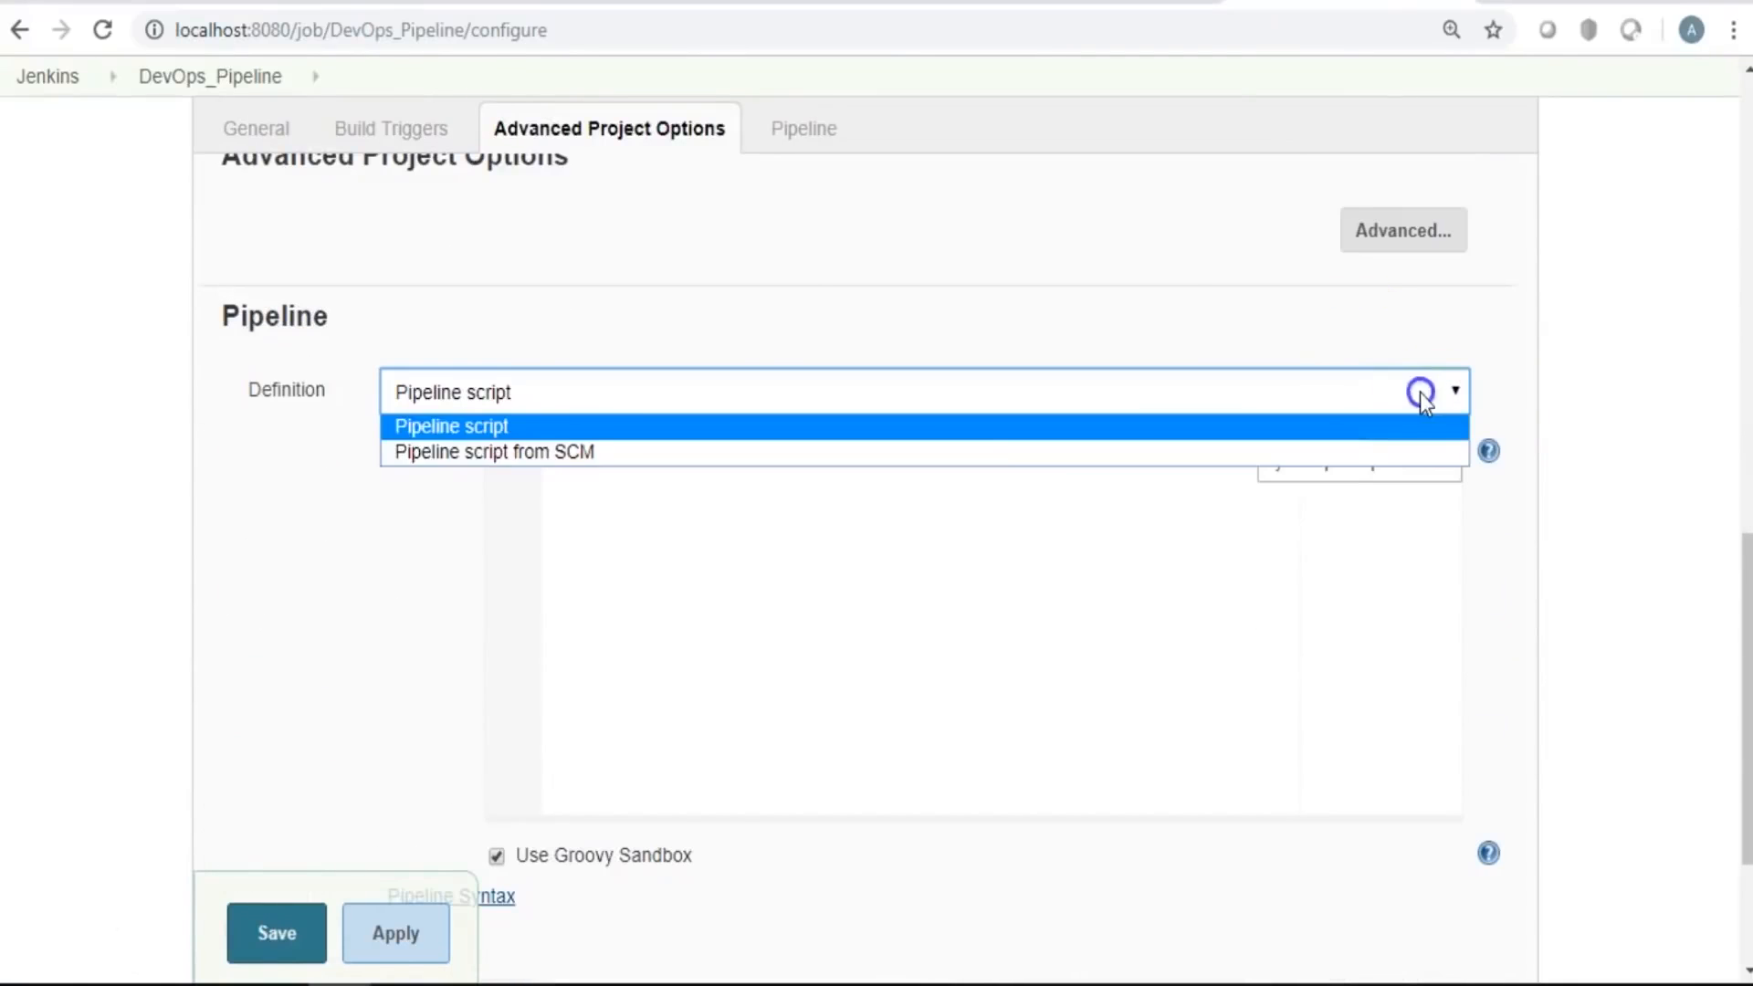
click(681, 459)
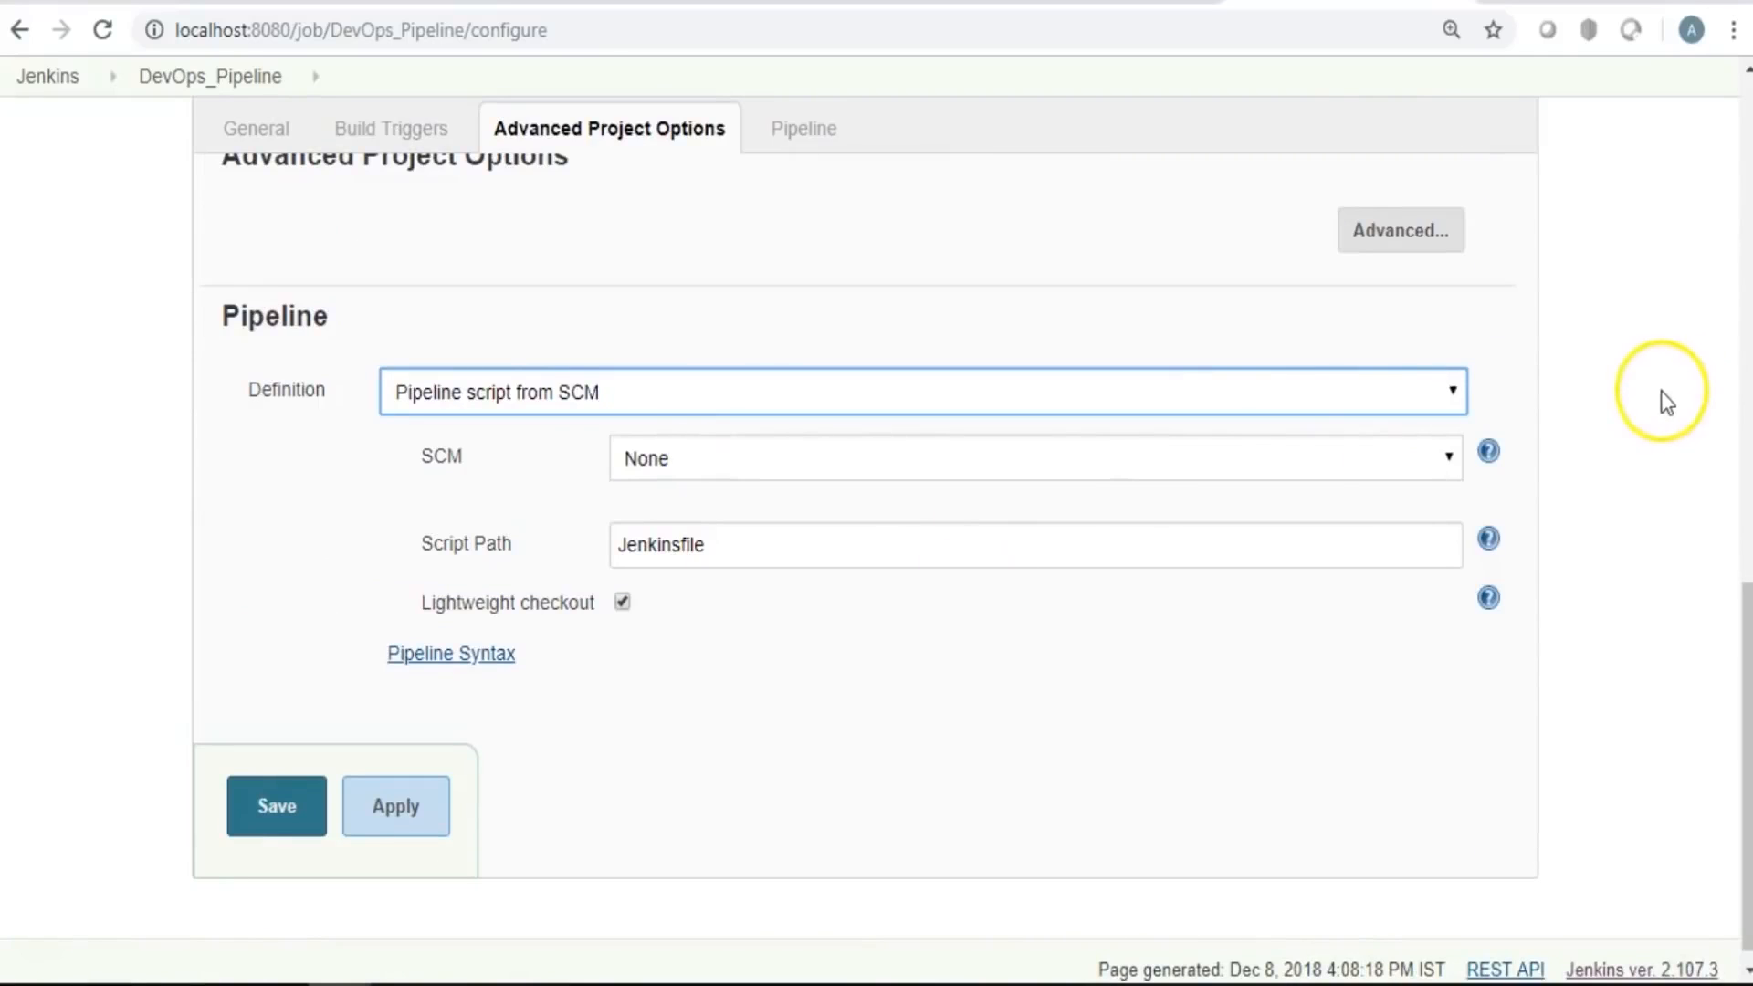
click(1457, 458)
click(1021, 511)
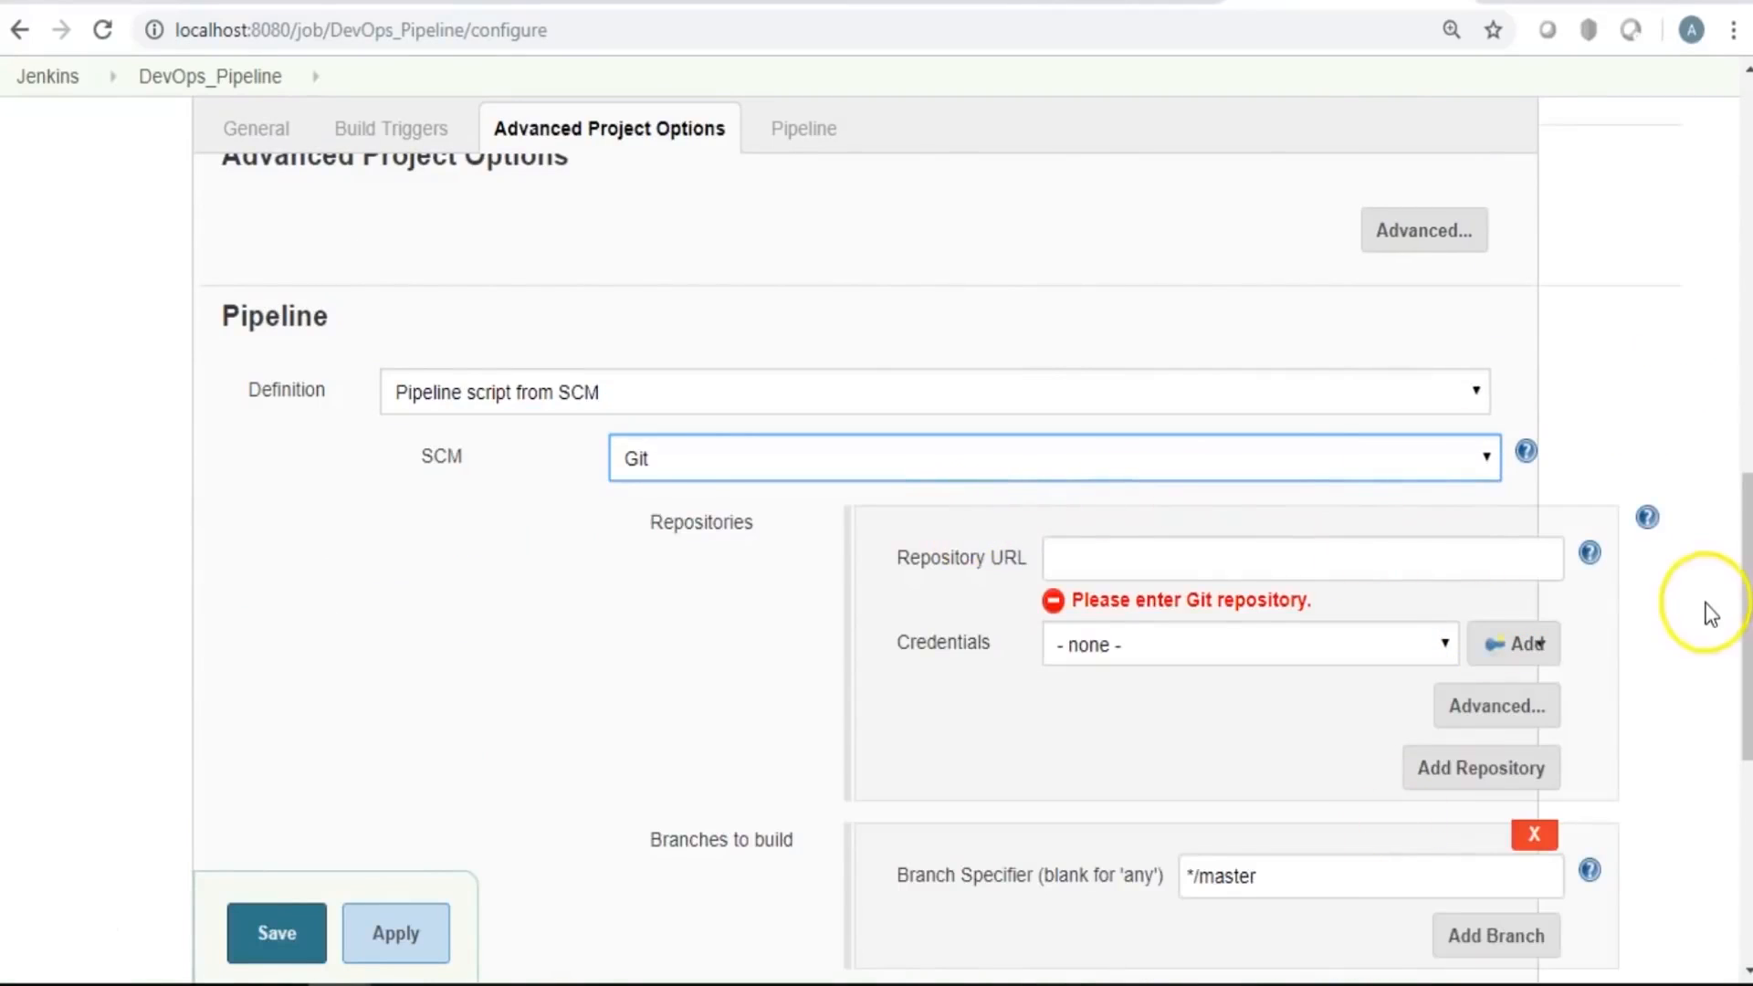
scroll(1707, 602, down, 2)
click(1153, 419)
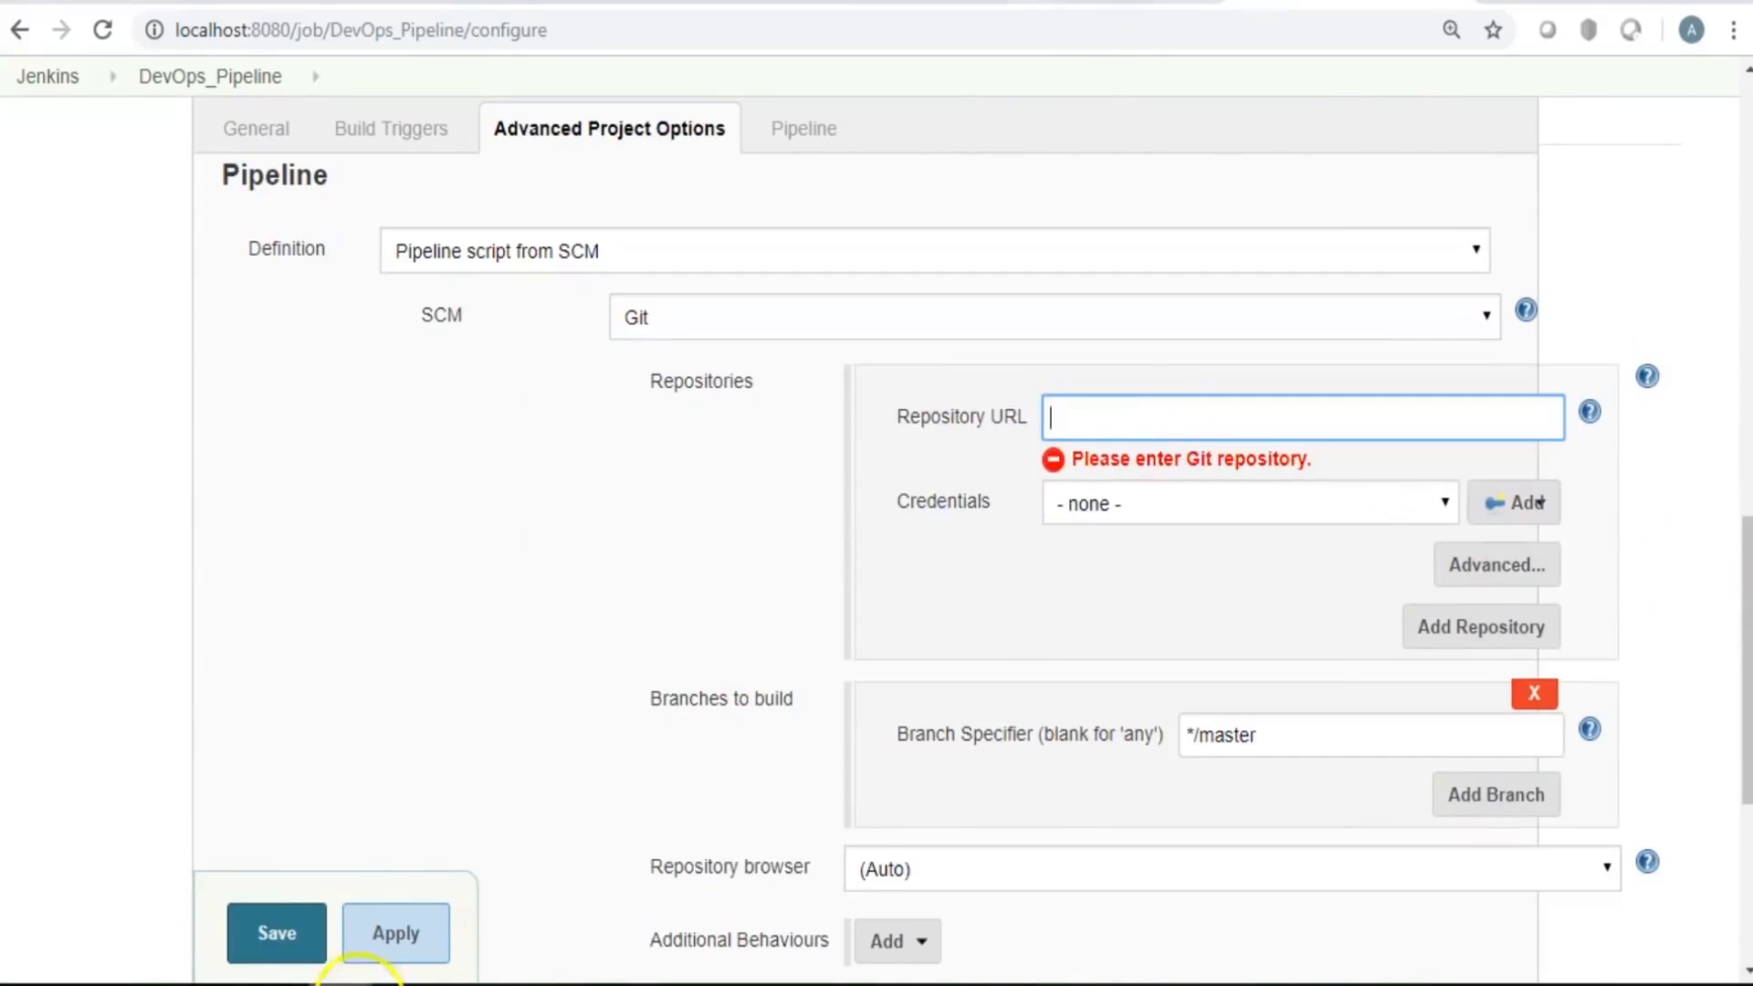
click(462, 939)
right_click(1337, 717)
click(1328, 728)
key(alt+Tab)
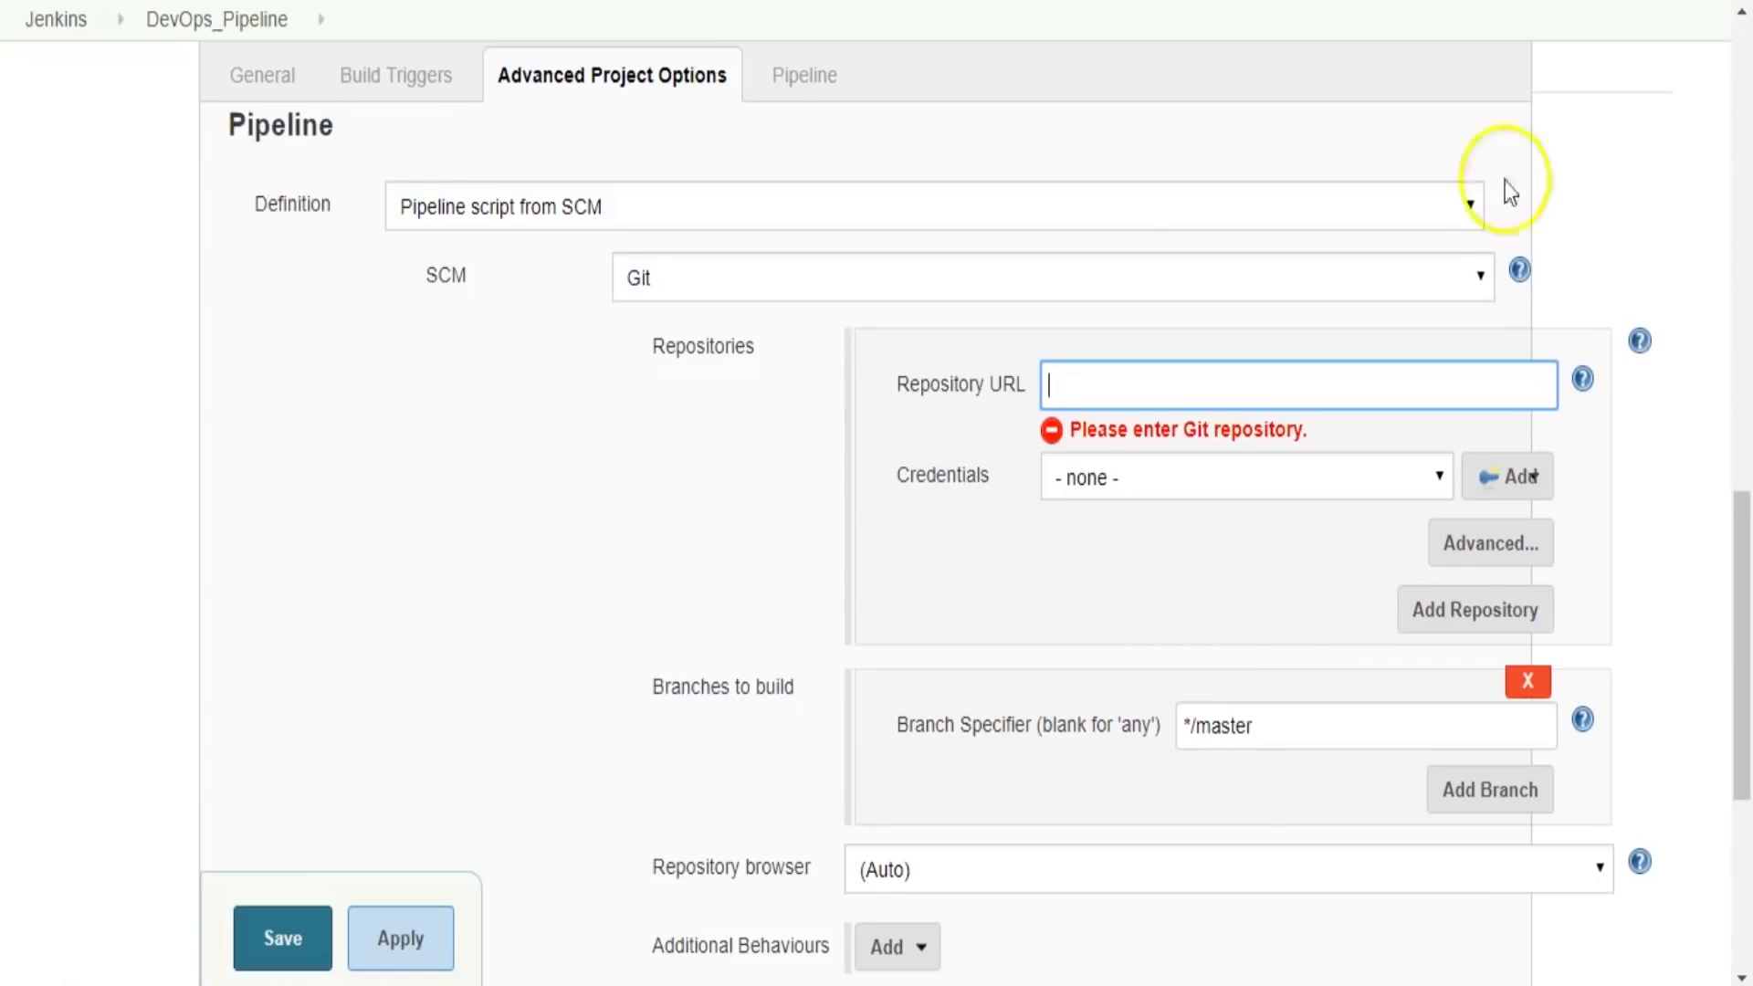
key(ctrl+v)
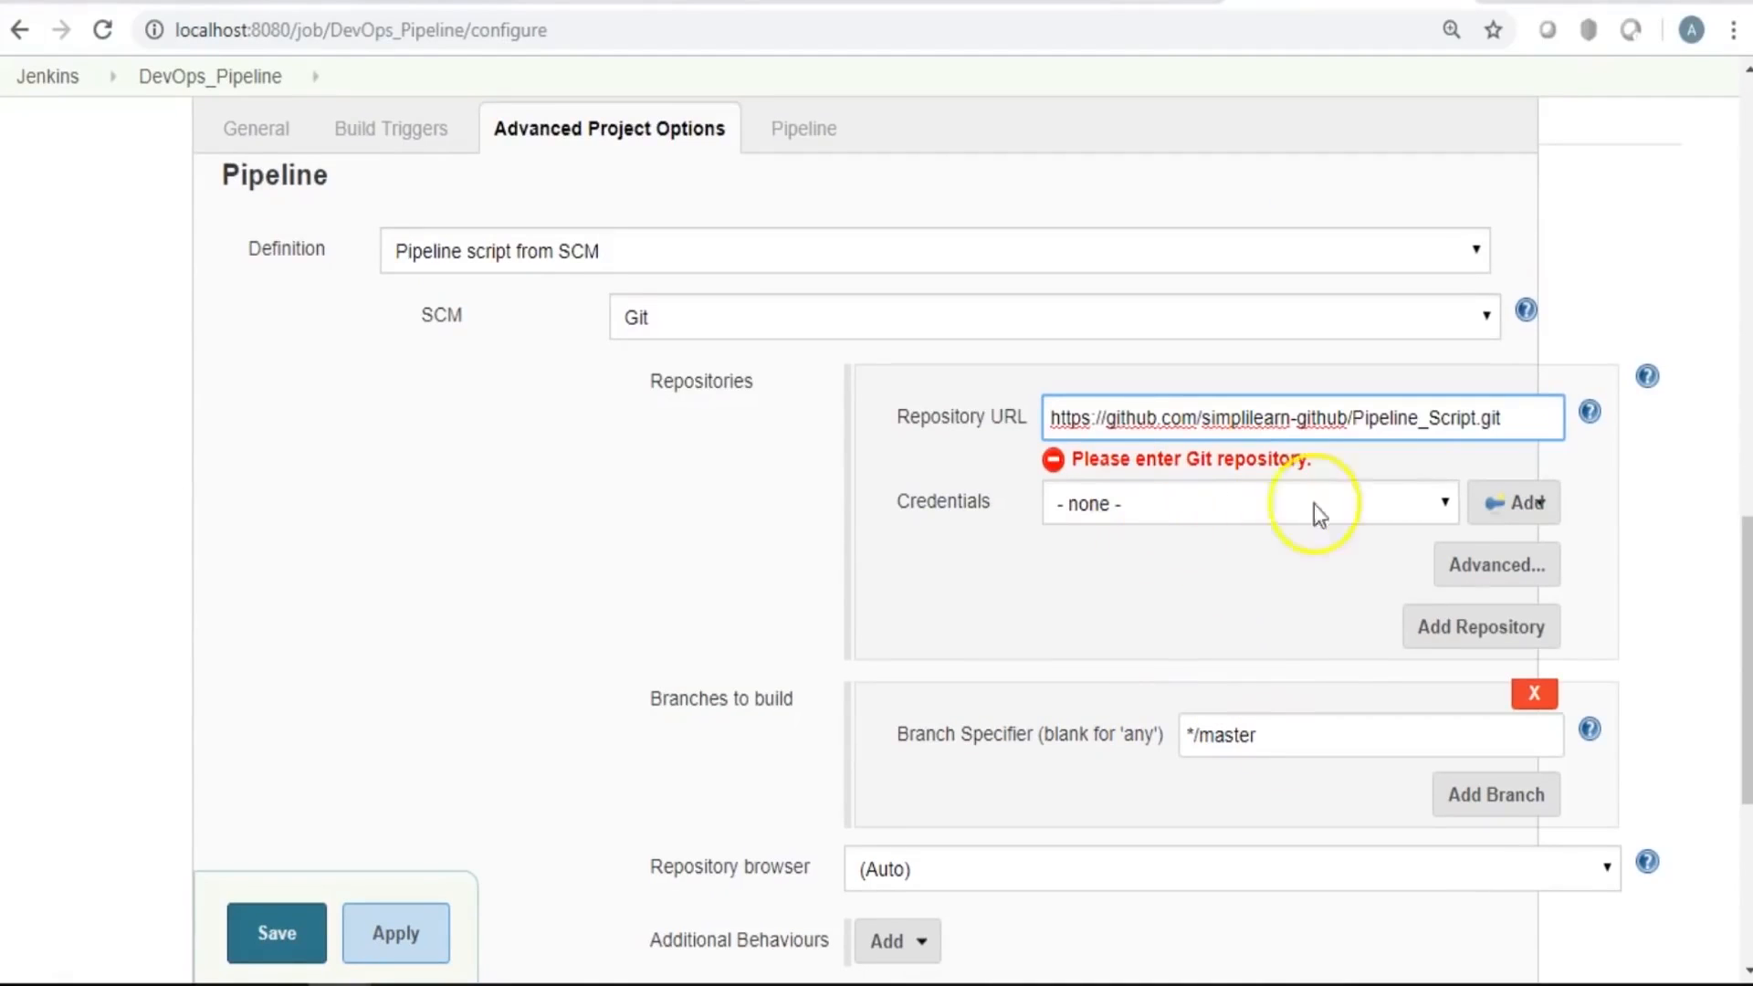
click(1424, 503)
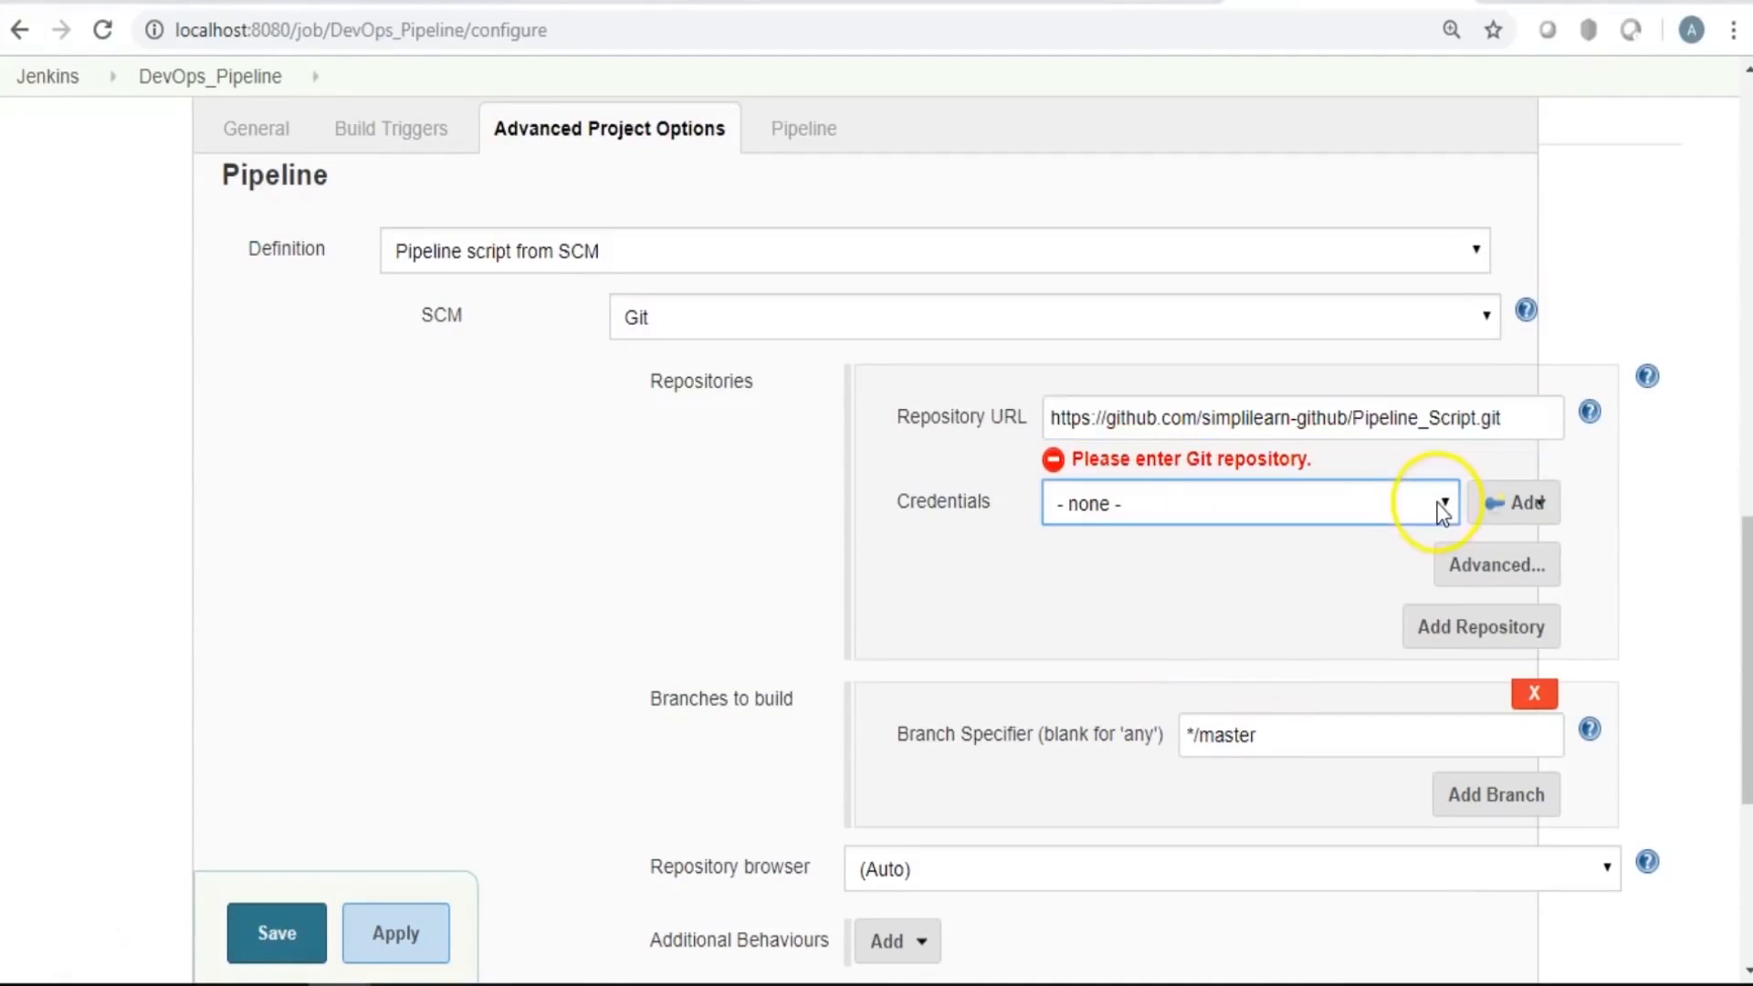
Check the branch specifier and Jenkinsfile script path, save DevOps_Pipeline's configuration, and start a build.
scroll(1672, 484, down, 2)
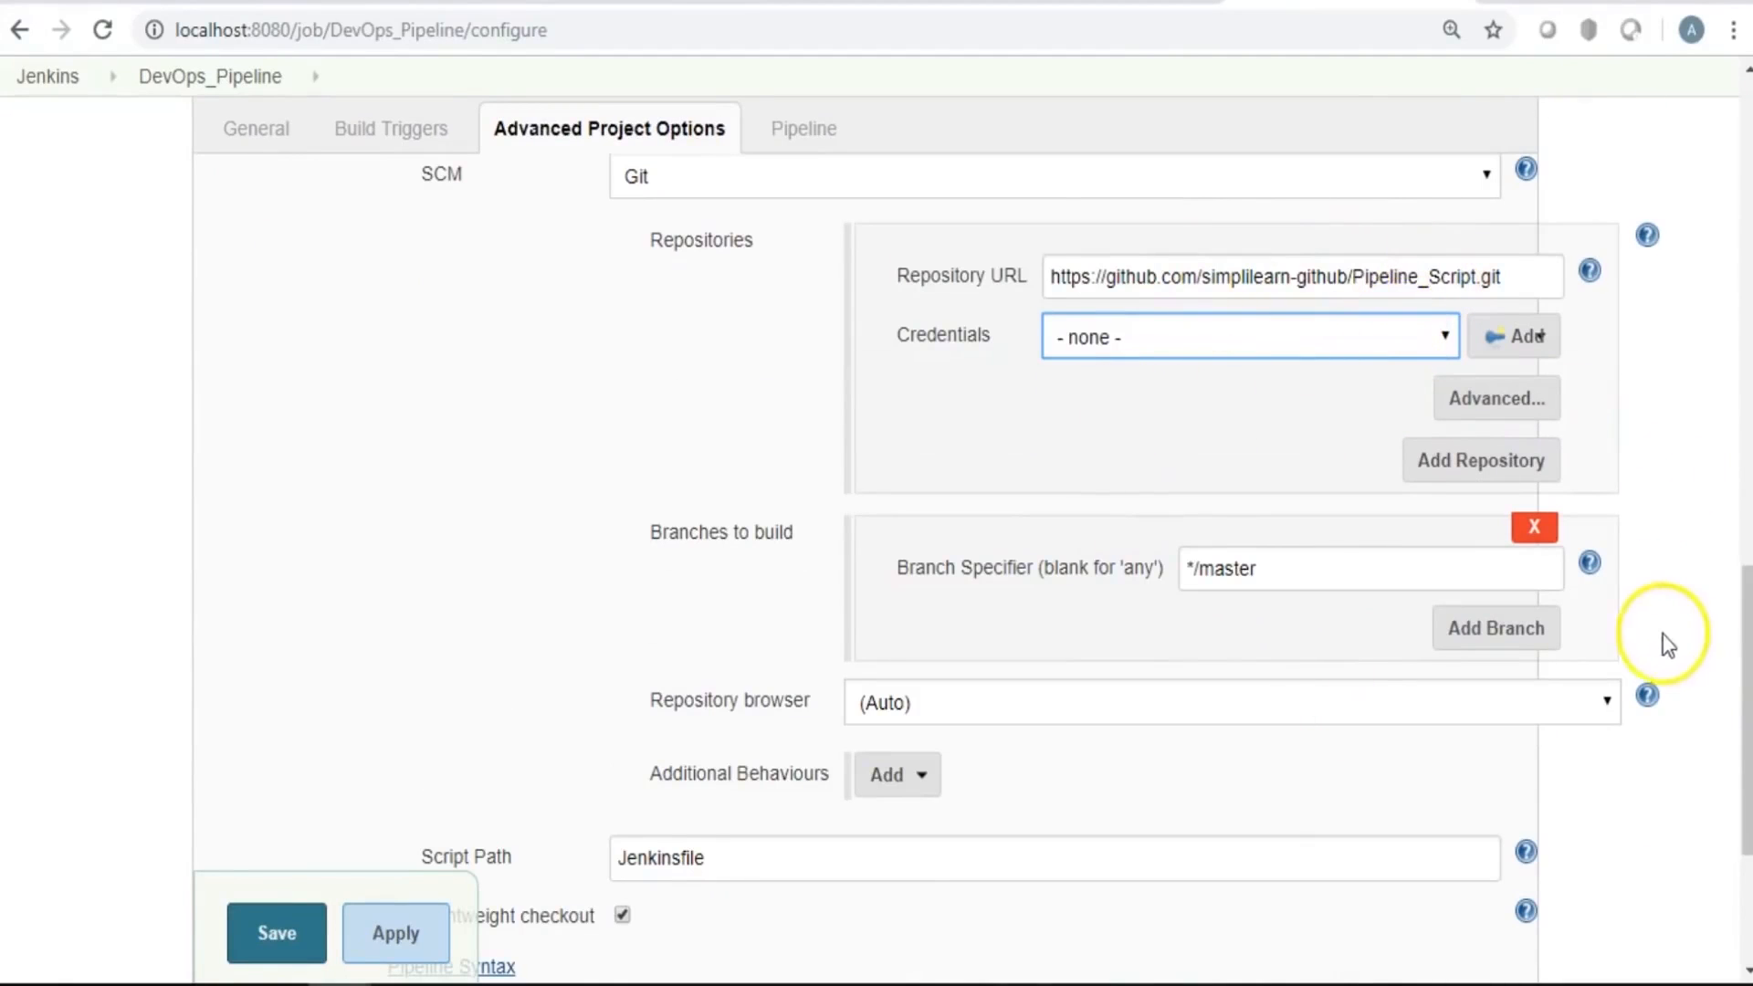
scroll(1667, 645, down, 4)
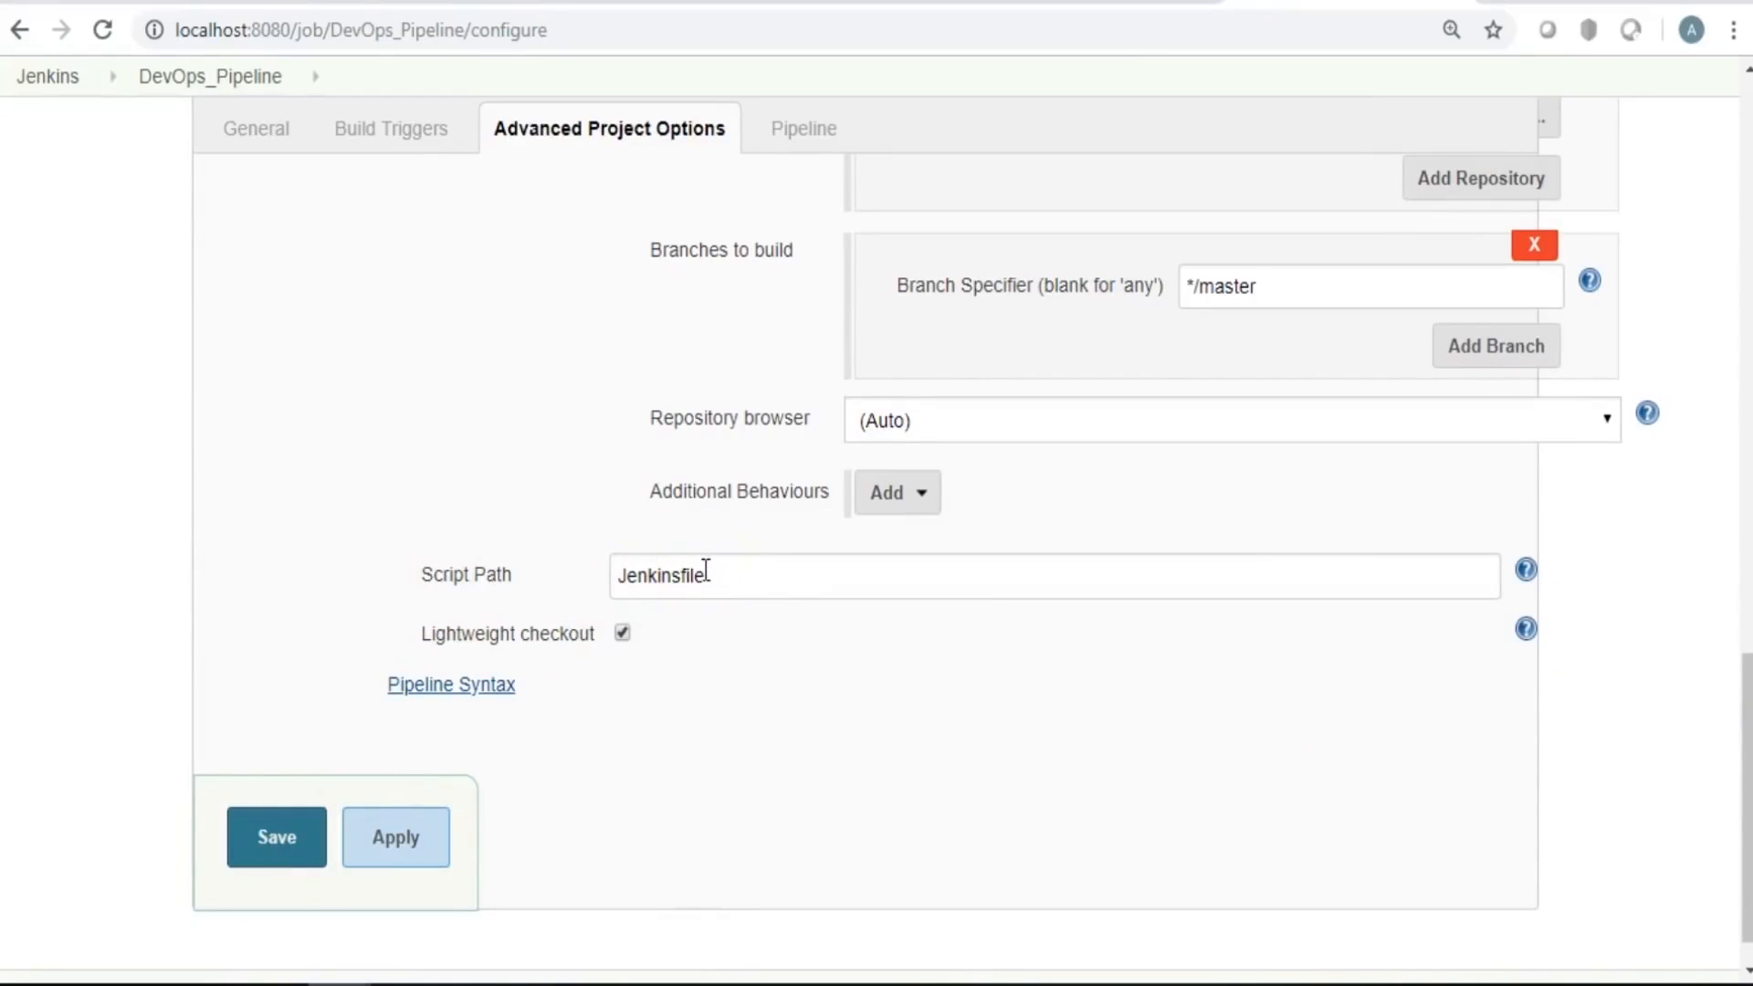
click(287, 835)
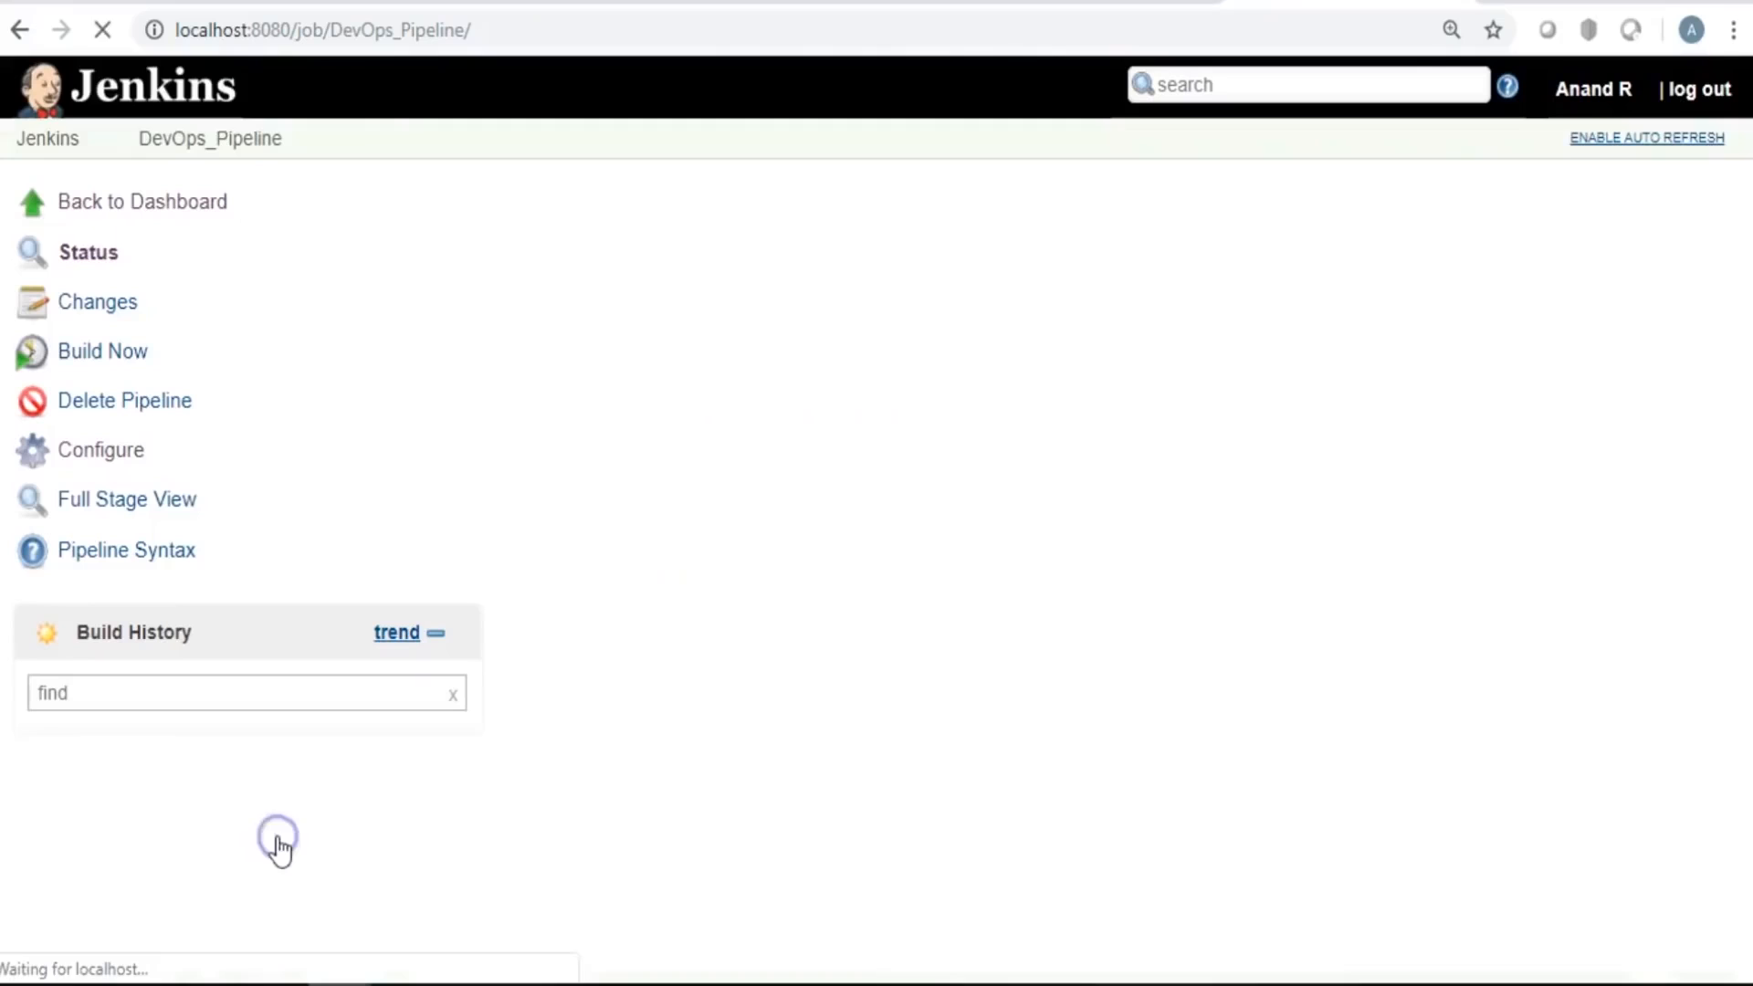
click(125, 358)
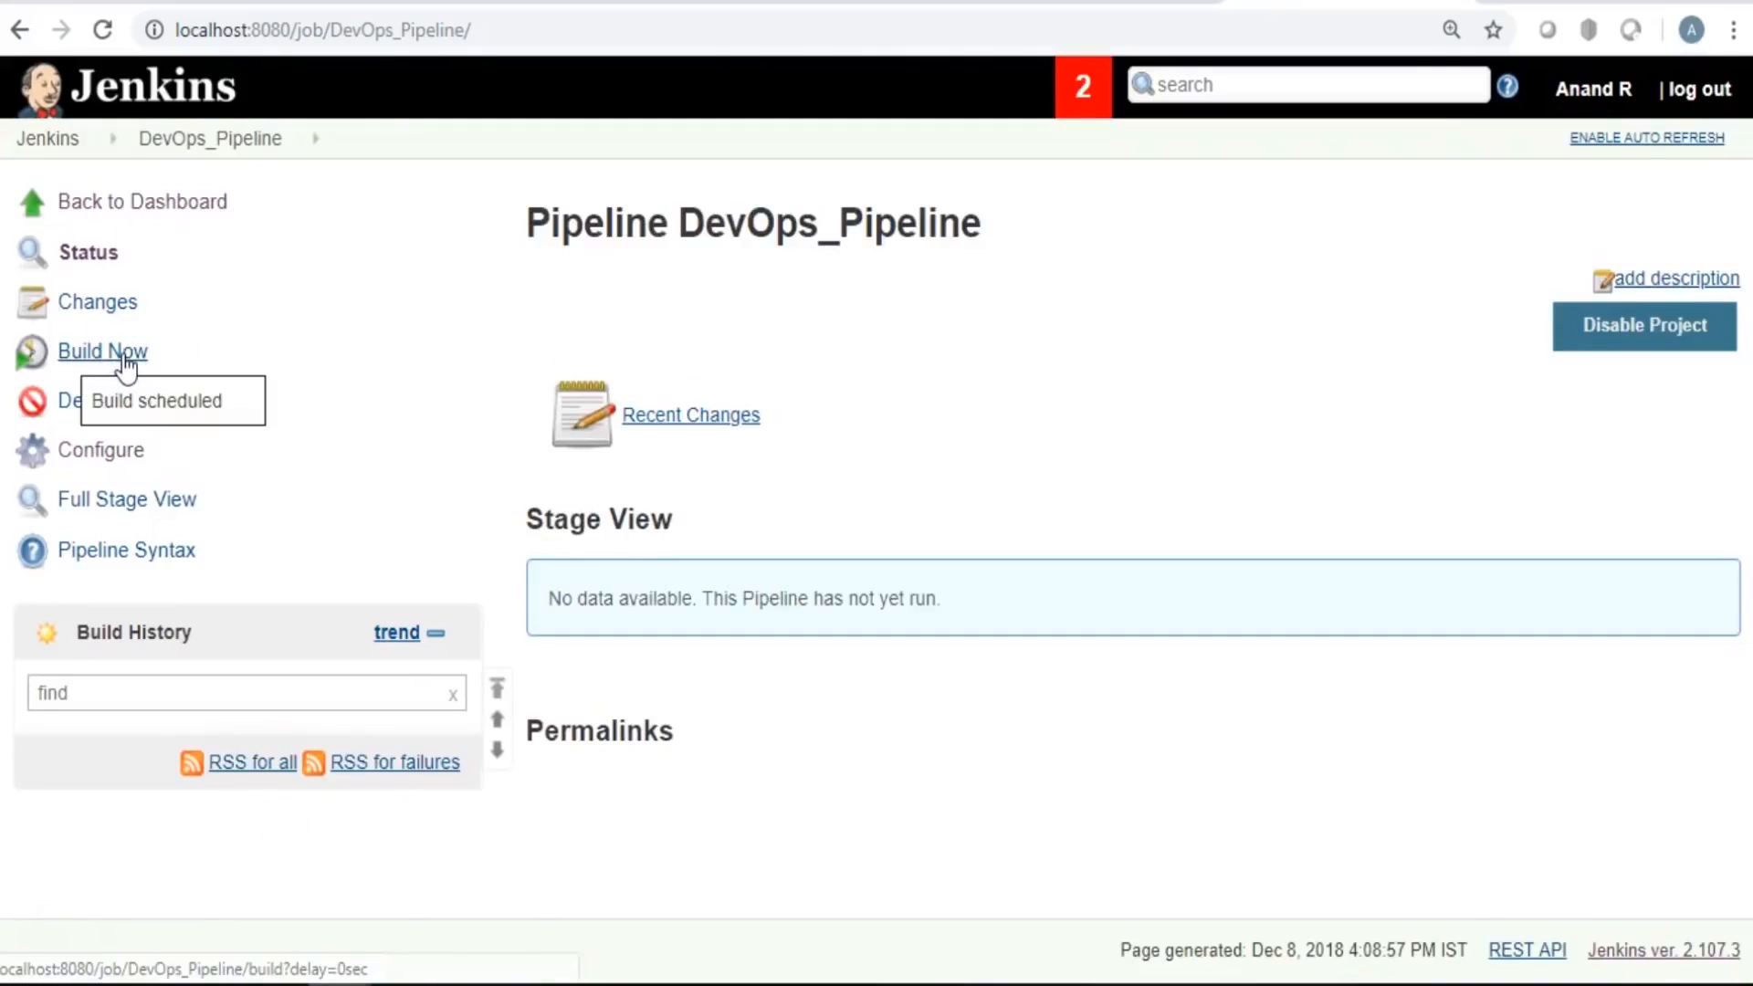